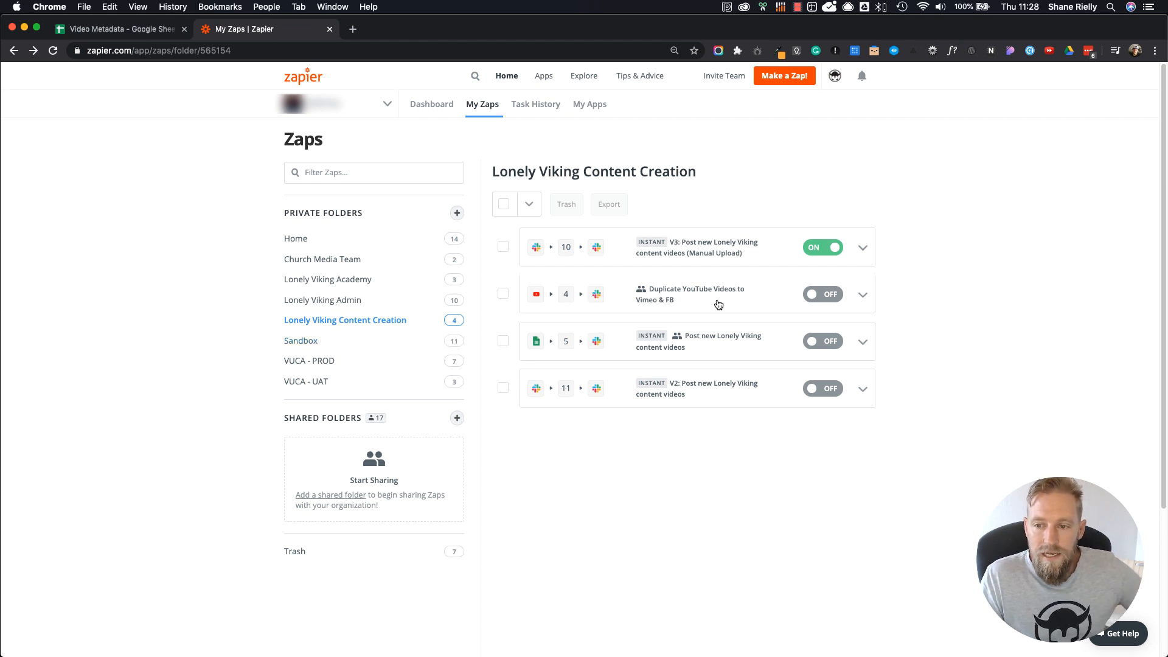
# Step: Open the "V2: Post new Lonely Viking content videos" Zap and review its workflow from the Slack trigger to the conditional paths
pyautogui.click(703, 390)
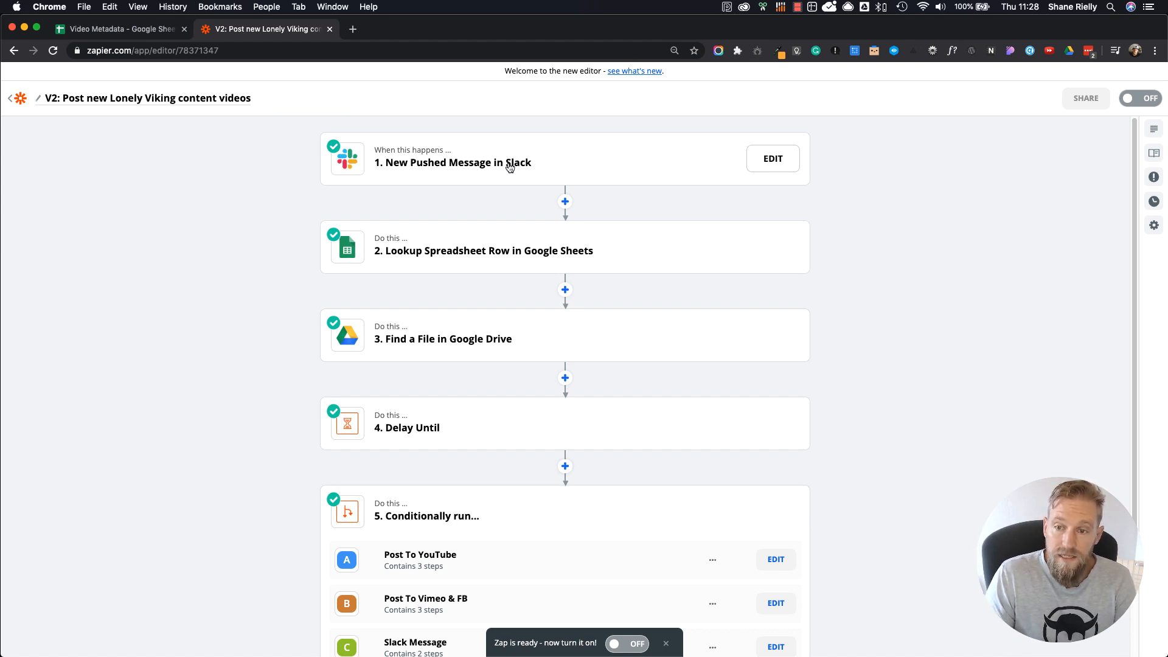
pyautogui.scroll(-1, 513, 174)
pyautogui.scroll(-1, 513, 173)
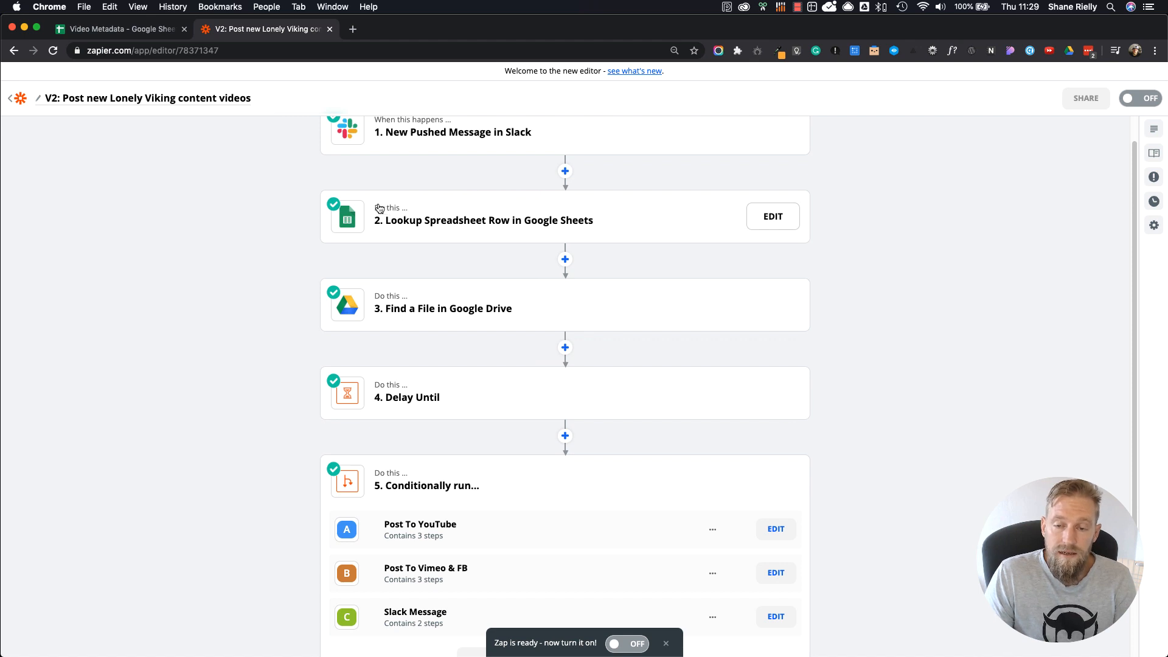
pyautogui.scroll(1, 411, 196)
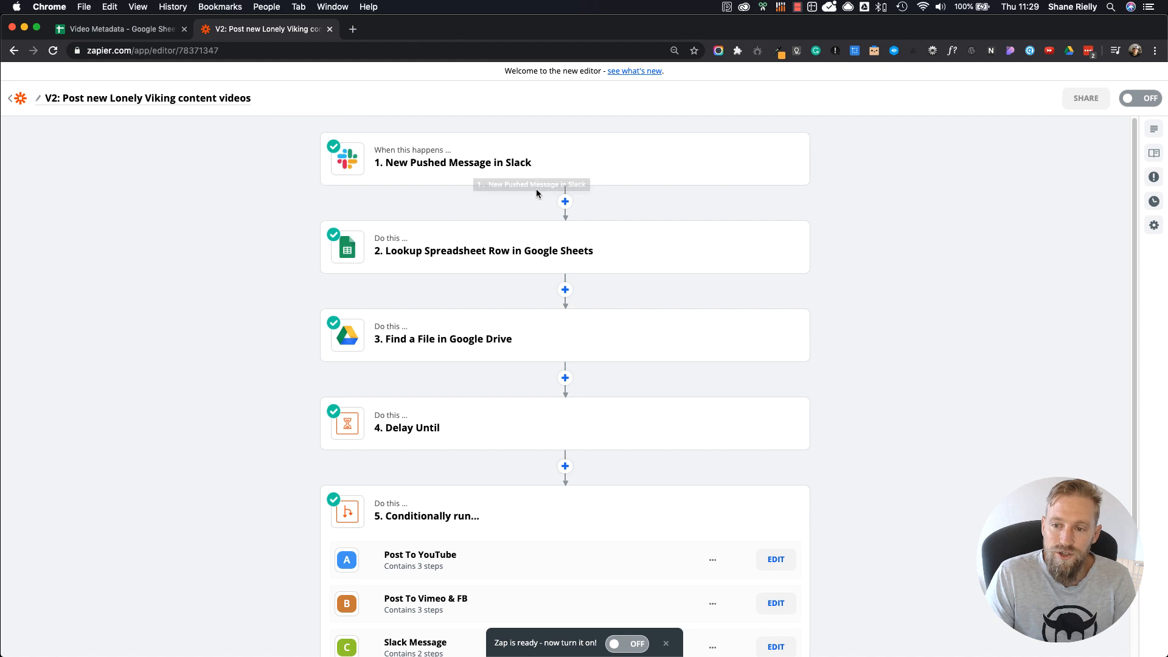
pyautogui.scroll(-1, 536, 246)
pyautogui.scroll(1, 487, 251)
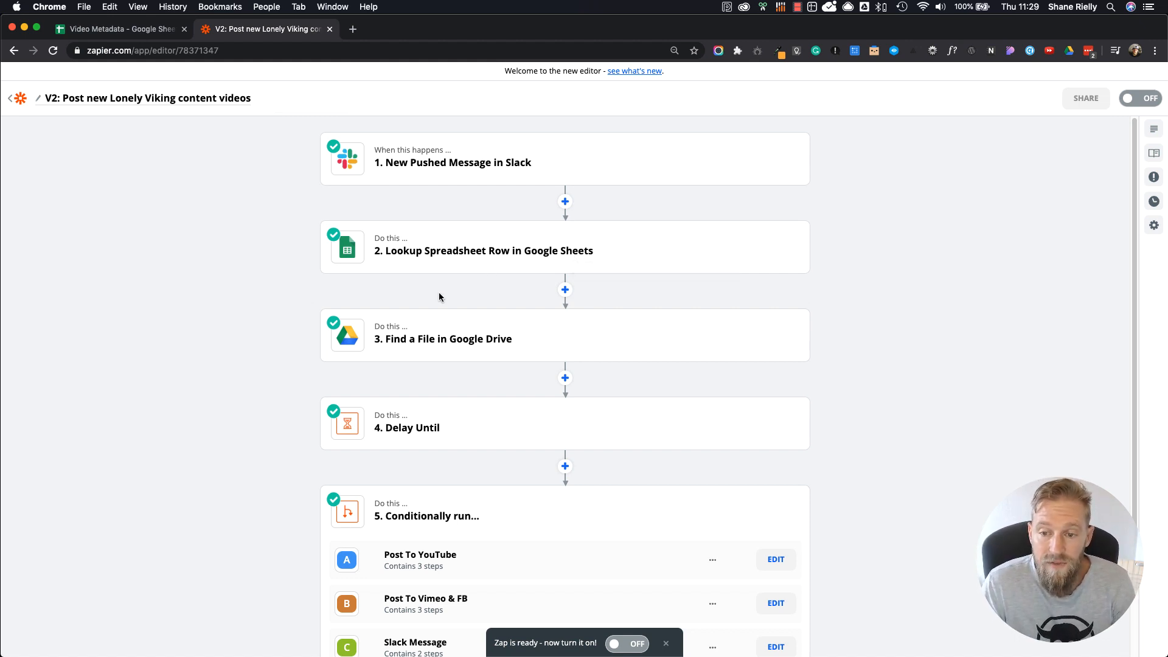
pyautogui.scroll(-1, 439, 295)
pyautogui.scroll(-1, 440, 296)
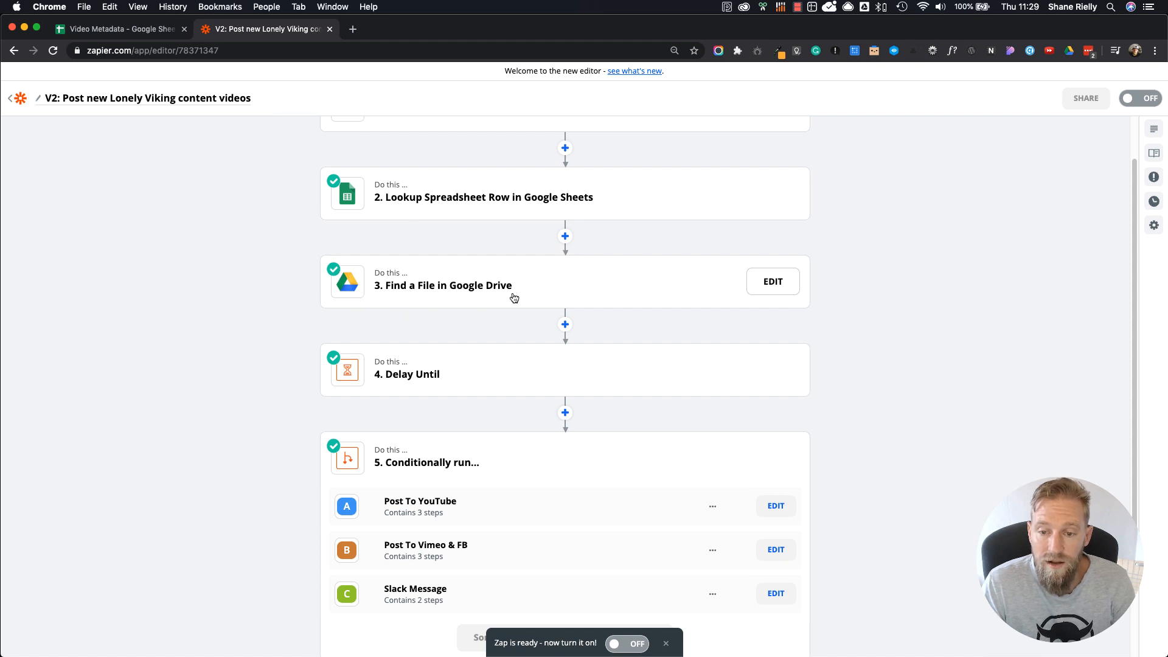
pyautogui.scroll(-1, 467, 326)
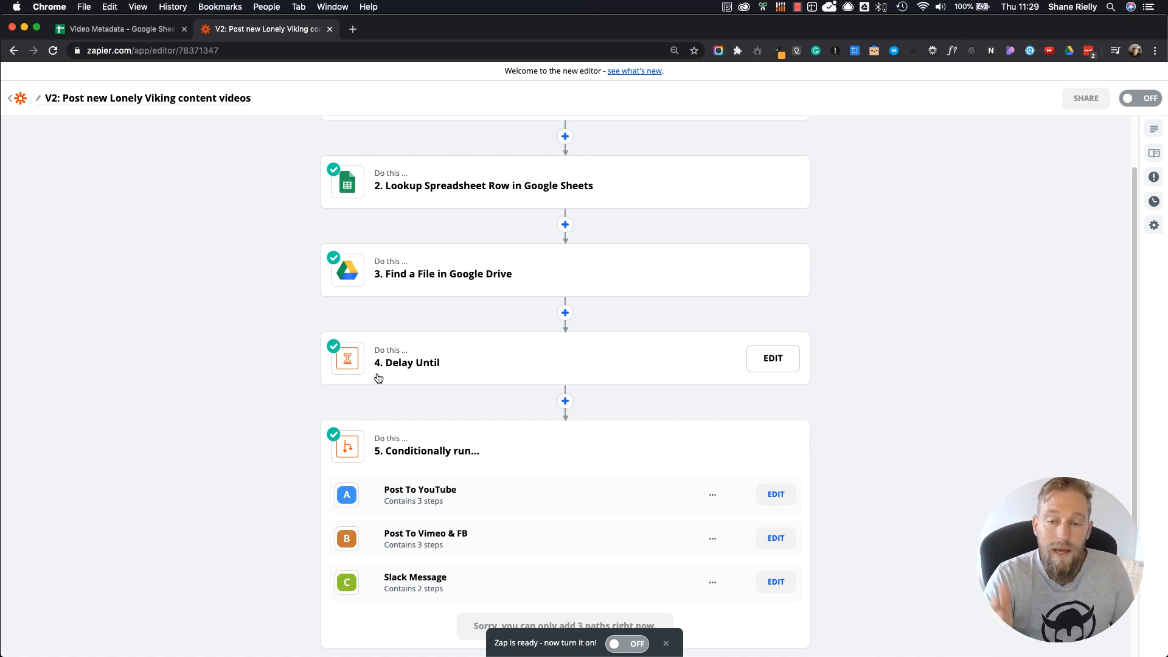
pyautogui.scroll(-2, 442, 395)
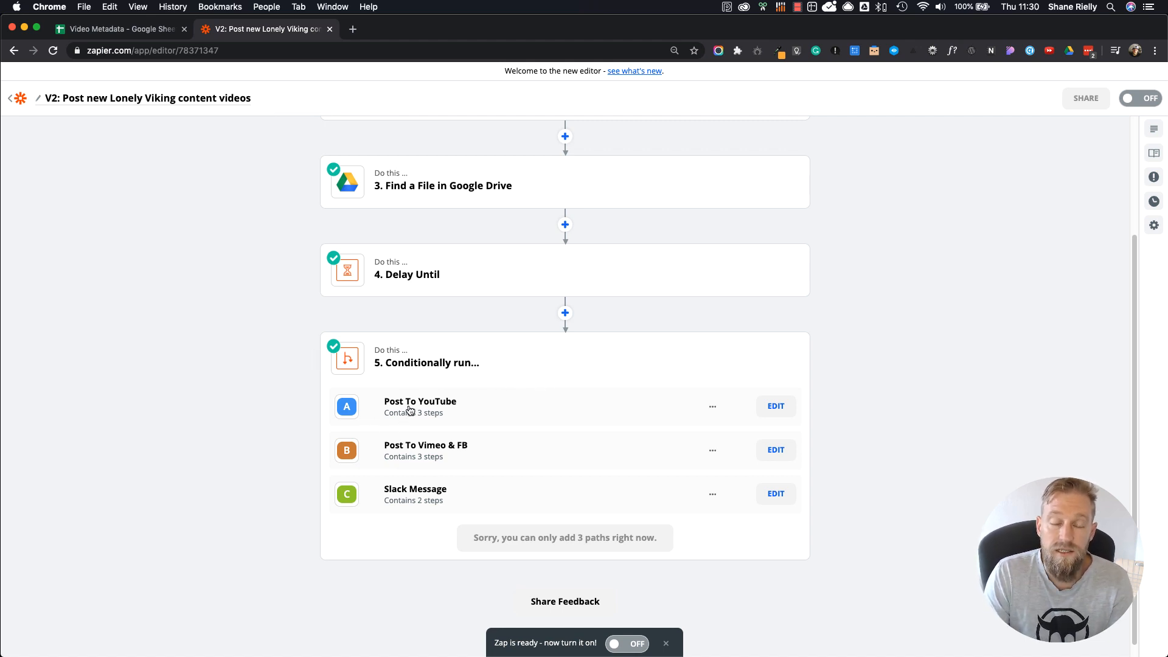
pyautogui.scroll(3, 531, 272)
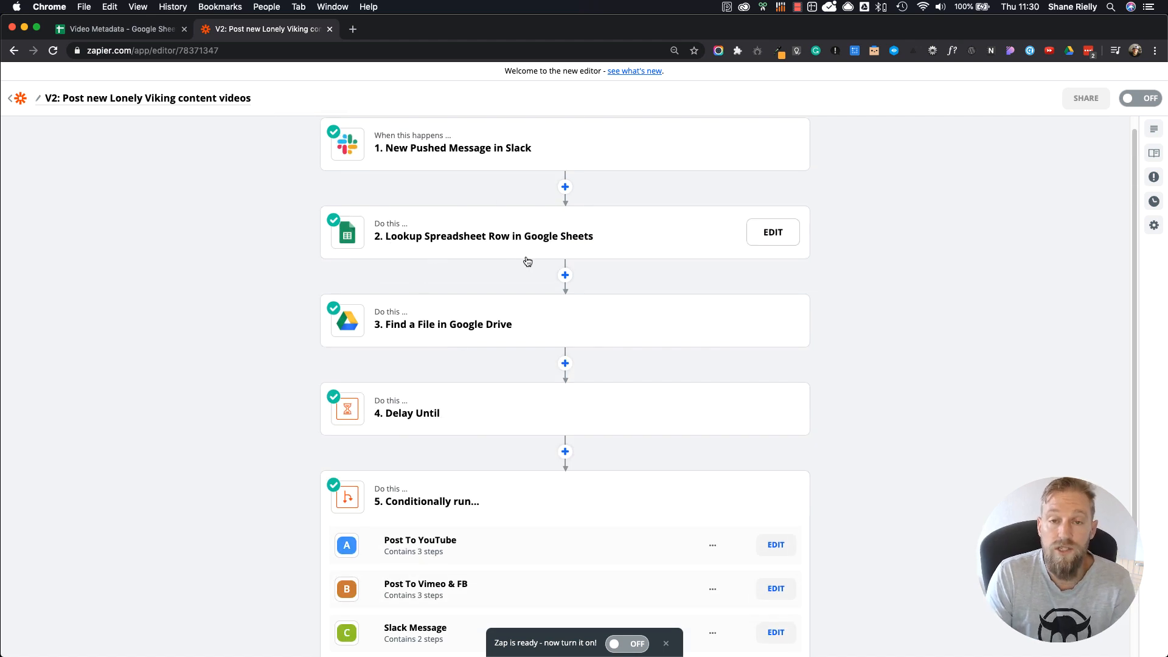
pyautogui.scroll(-3, 523, 278)
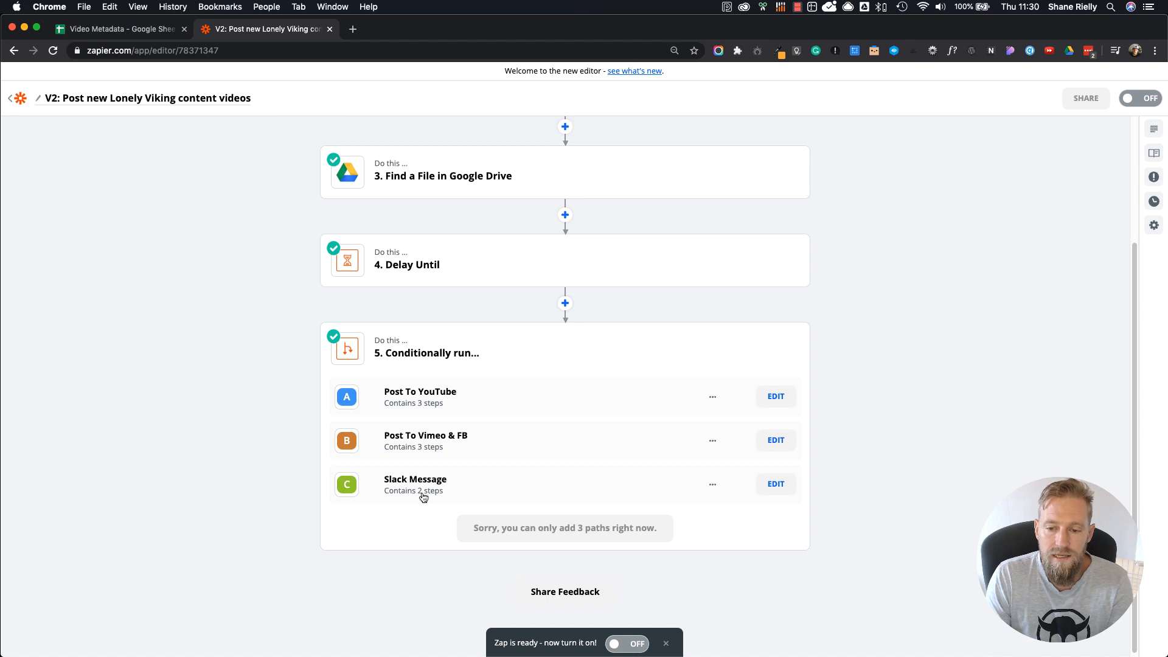
pyautogui.scroll(1, 752, 449)
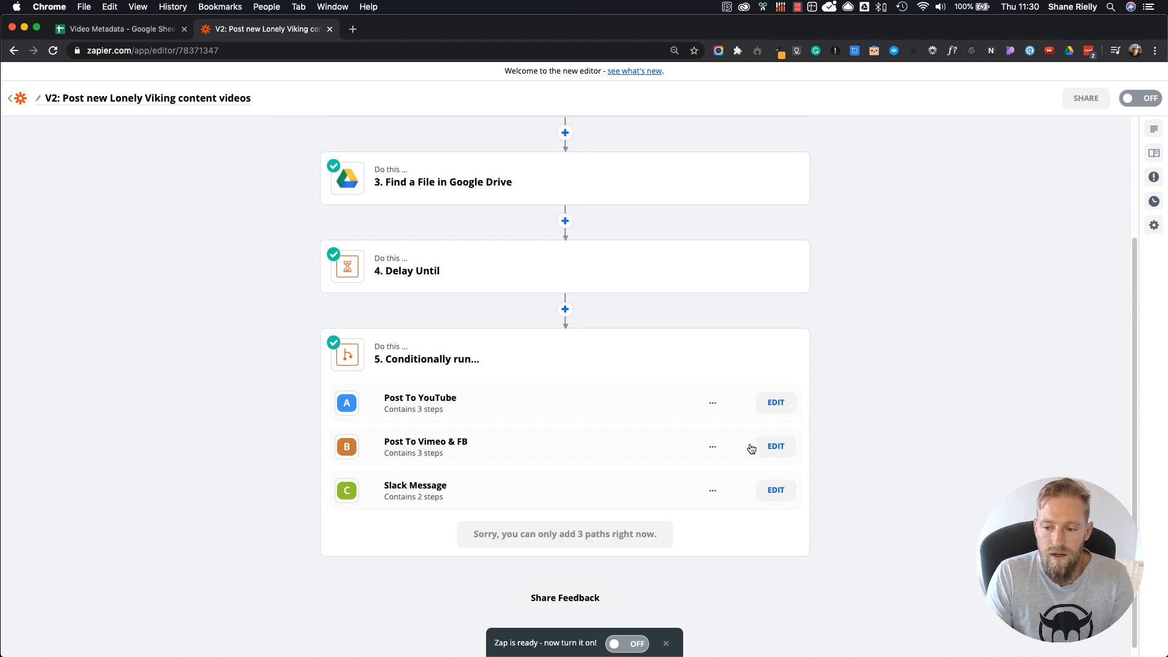
pyautogui.scroll(5, 752, 449)
pyautogui.moveTo(752, 449)
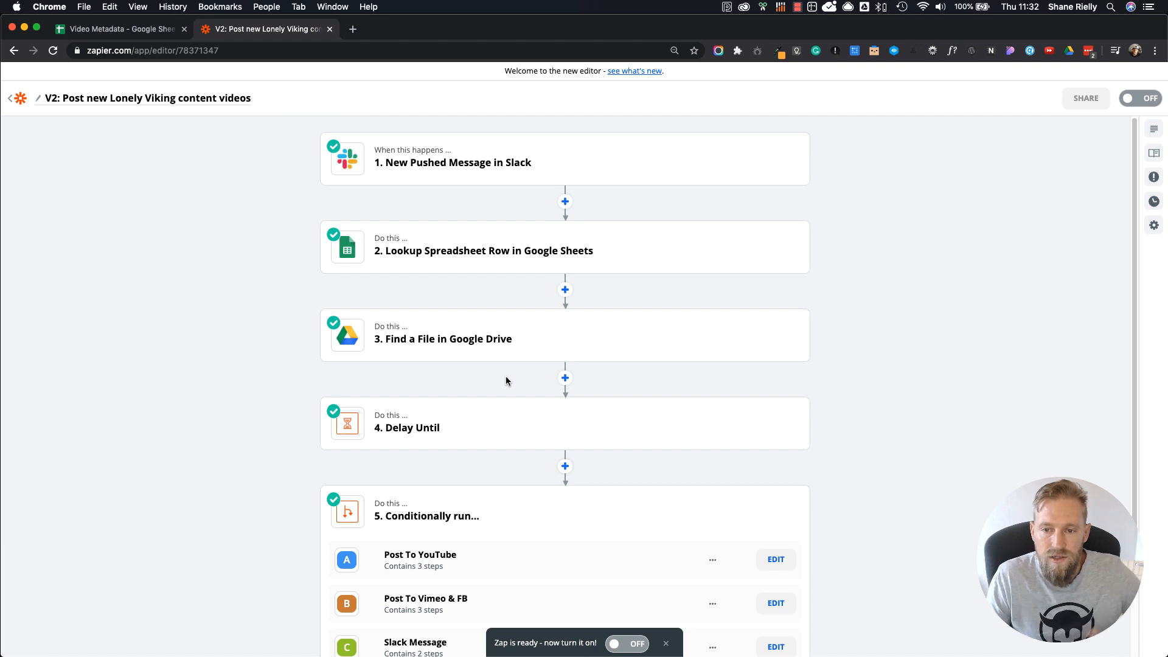
# Step: Return to the Zap list and open "V3: Post new Lonely Viking content videos (Manual Upload)" to view its workflow
pyautogui.click(19, 101)
pyautogui.click(703, 253)
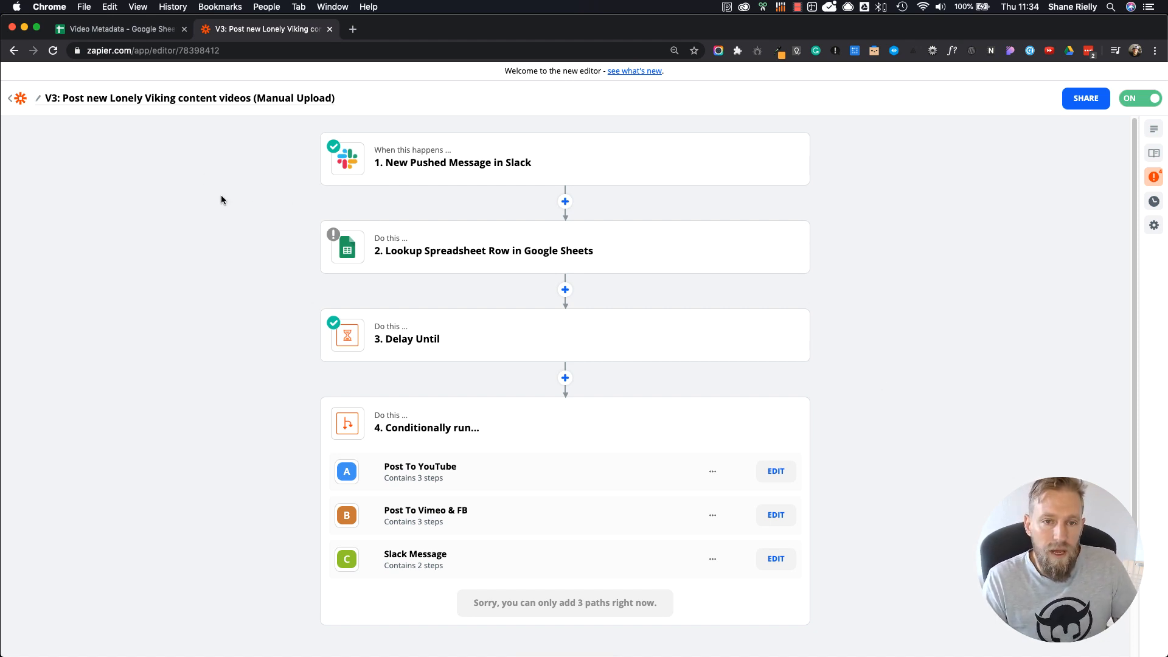
pyautogui.click(11, 99)
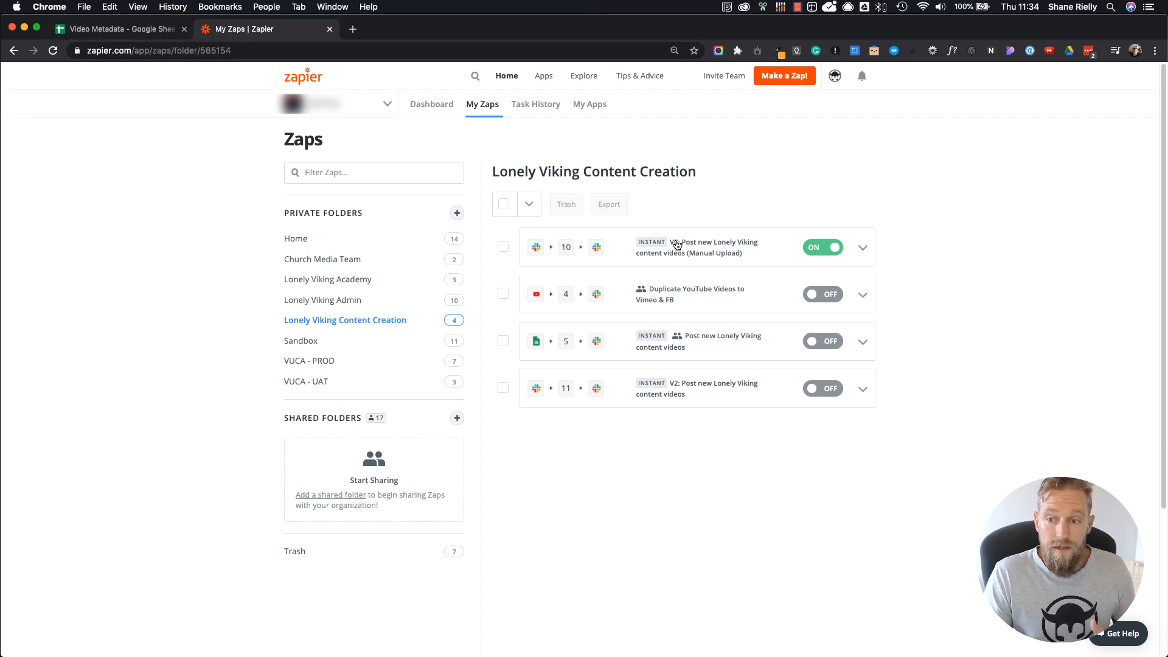
pyautogui.click(753, 253)
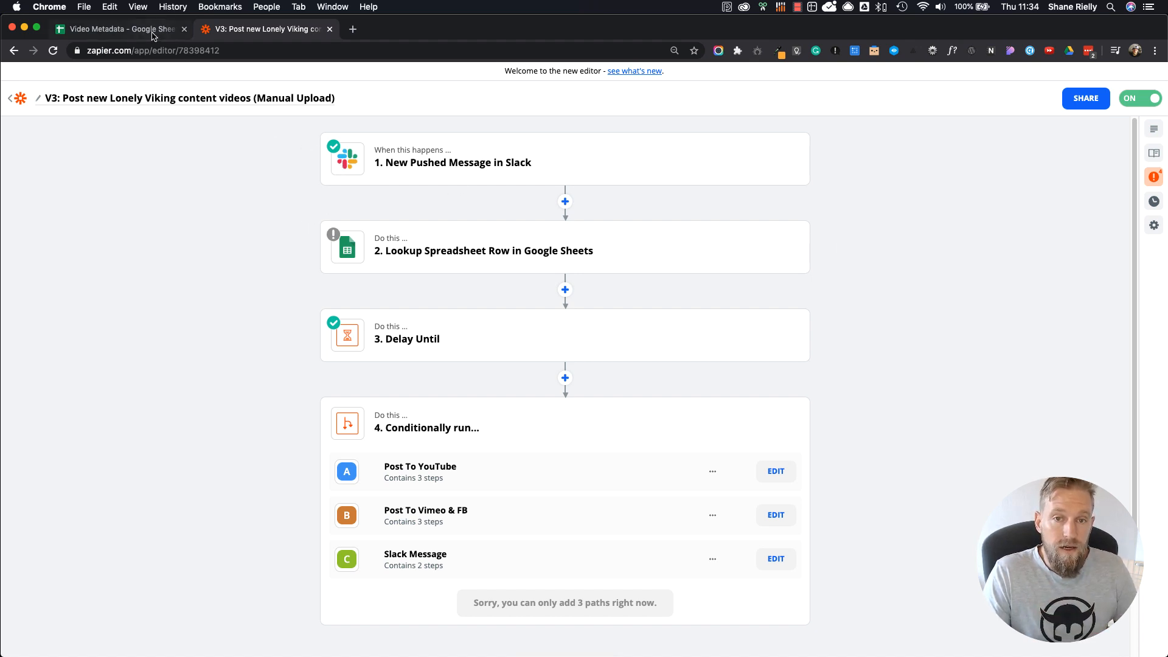
# Step: Leave the V3 Zap editor and switch to the Video Metadata spreadsheet in Google Sheets
pyautogui.click(140, 98)
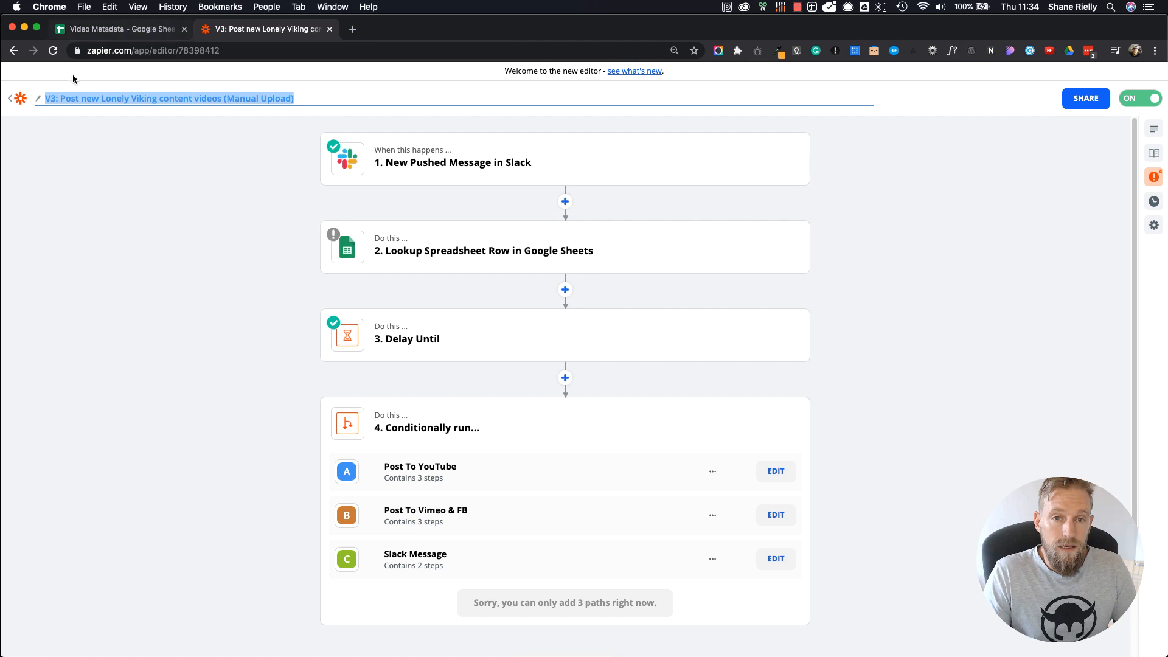
pyautogui.click(21, 99)
pyautogui.click(121, 30)
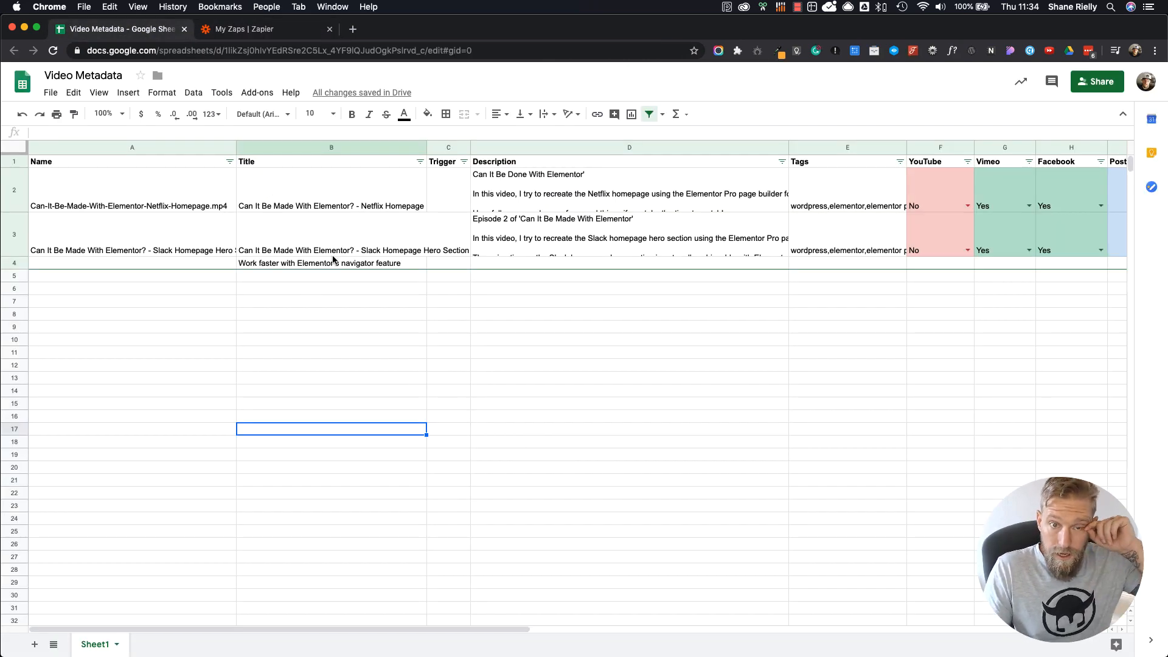
pyautogui.click(117, 76)
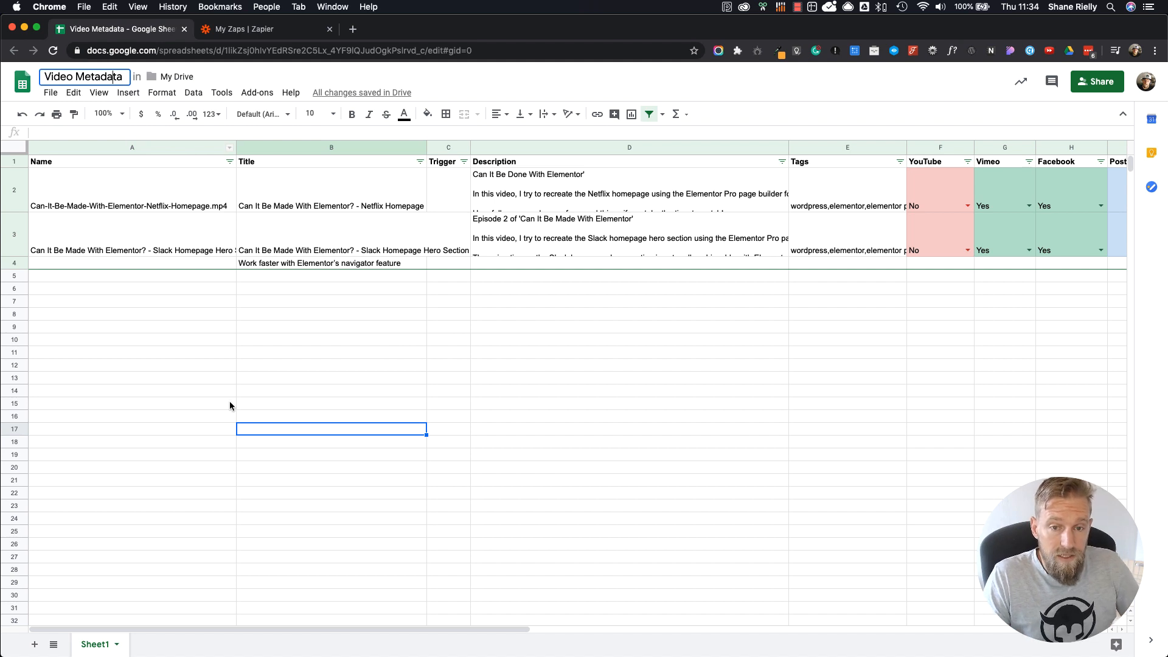
pyautogui.click(218, 342)
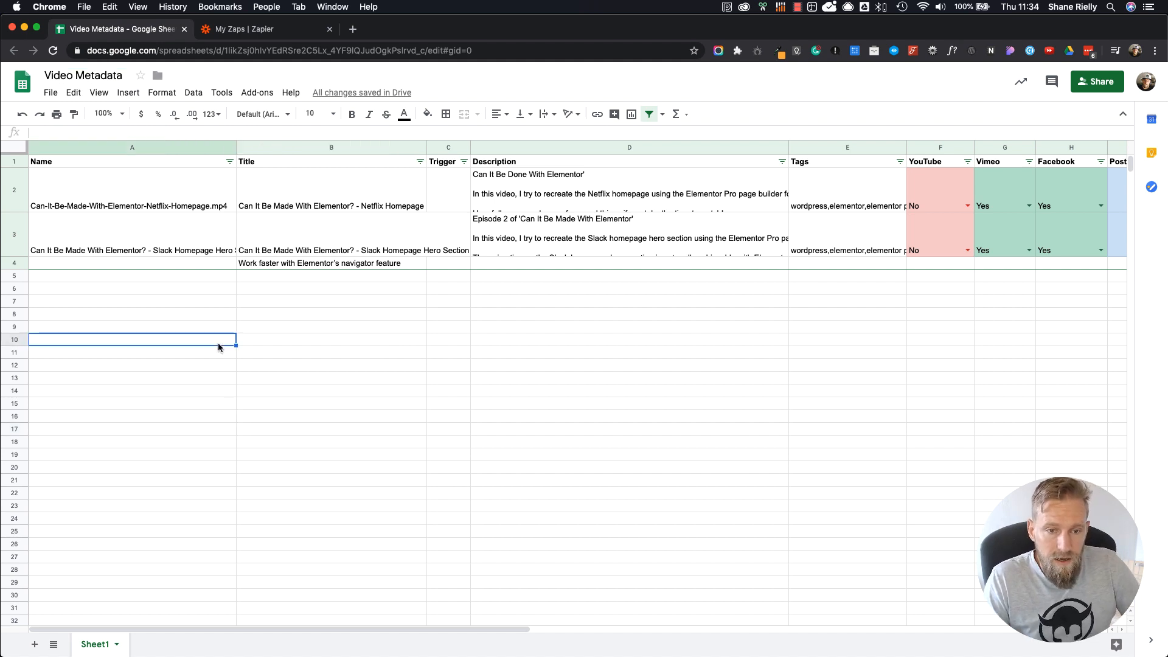
# Step: Examine the Name and Title entries of the videos in rows 2 to 4 of the spreadsheet
pyautogui.click(376, 265)
pyautogui.click(398, 279)
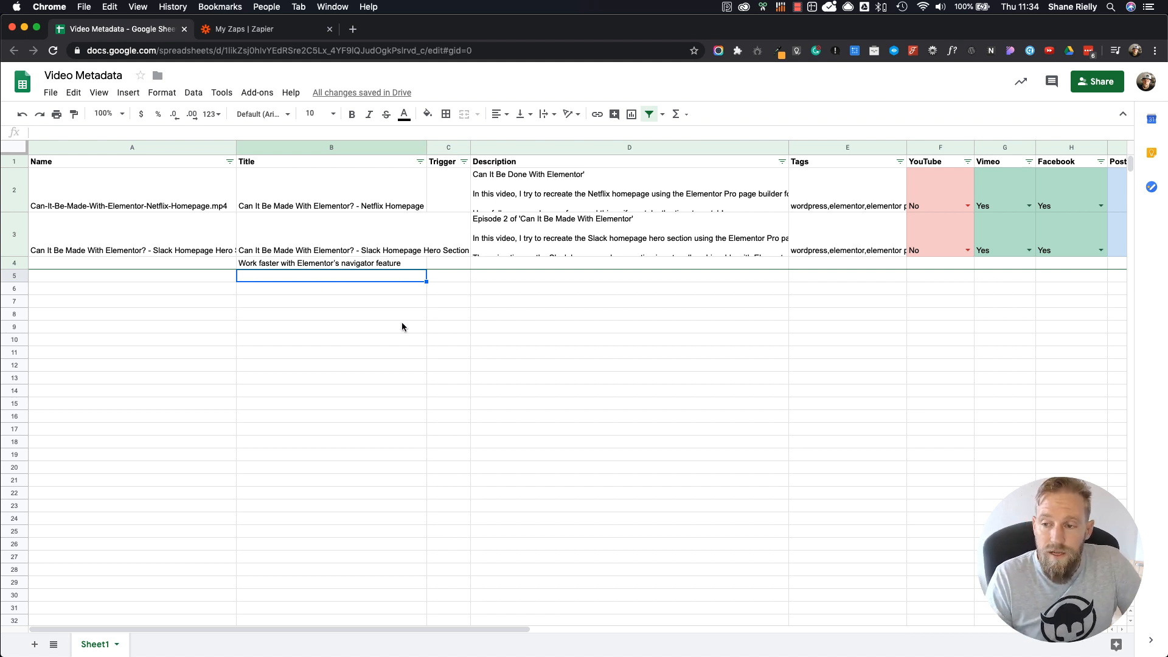
pyautogui.click(597, 280)
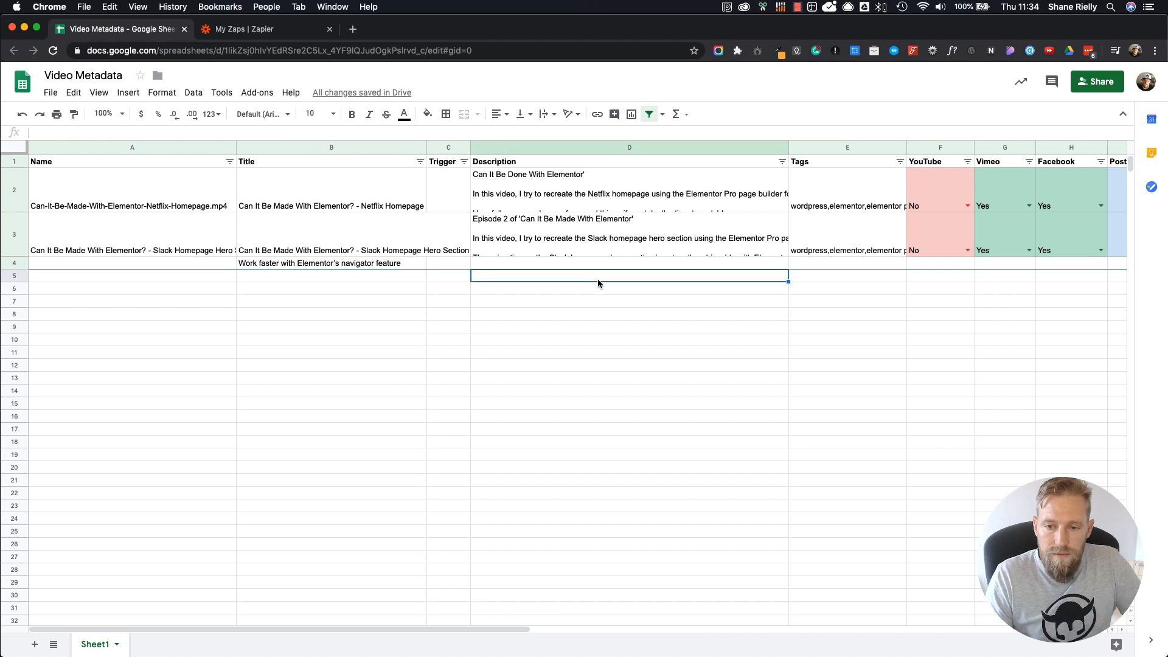
pyautogui.click(399, 266)
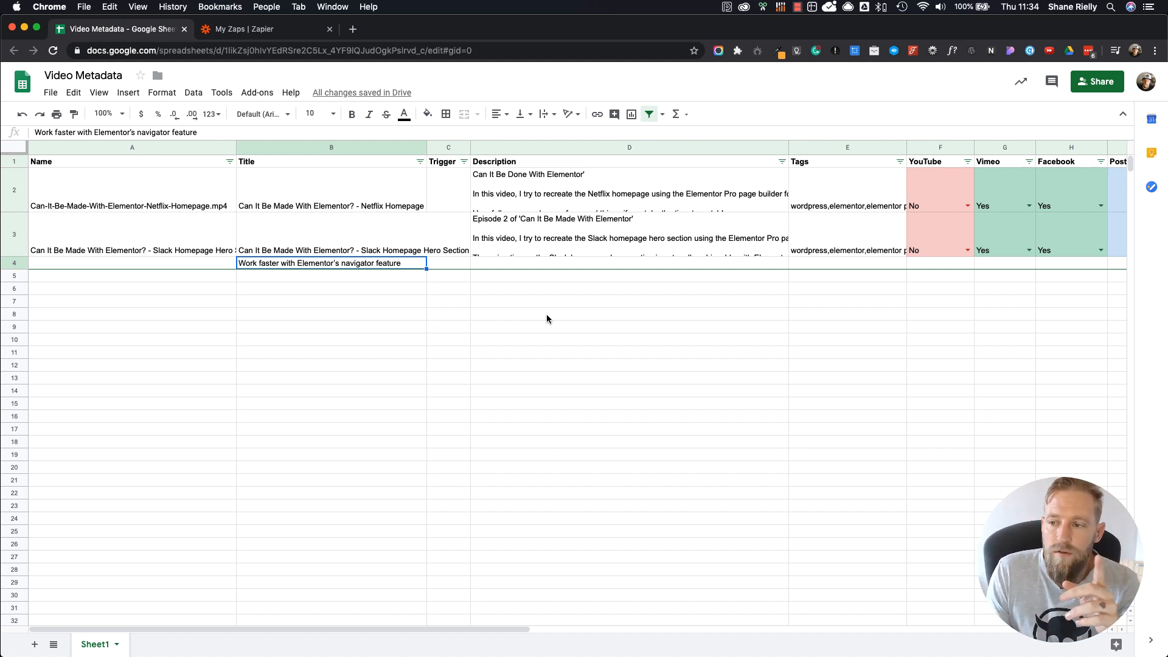
pyautogui.click(142, 195)
pyautogui.click(171, 254)
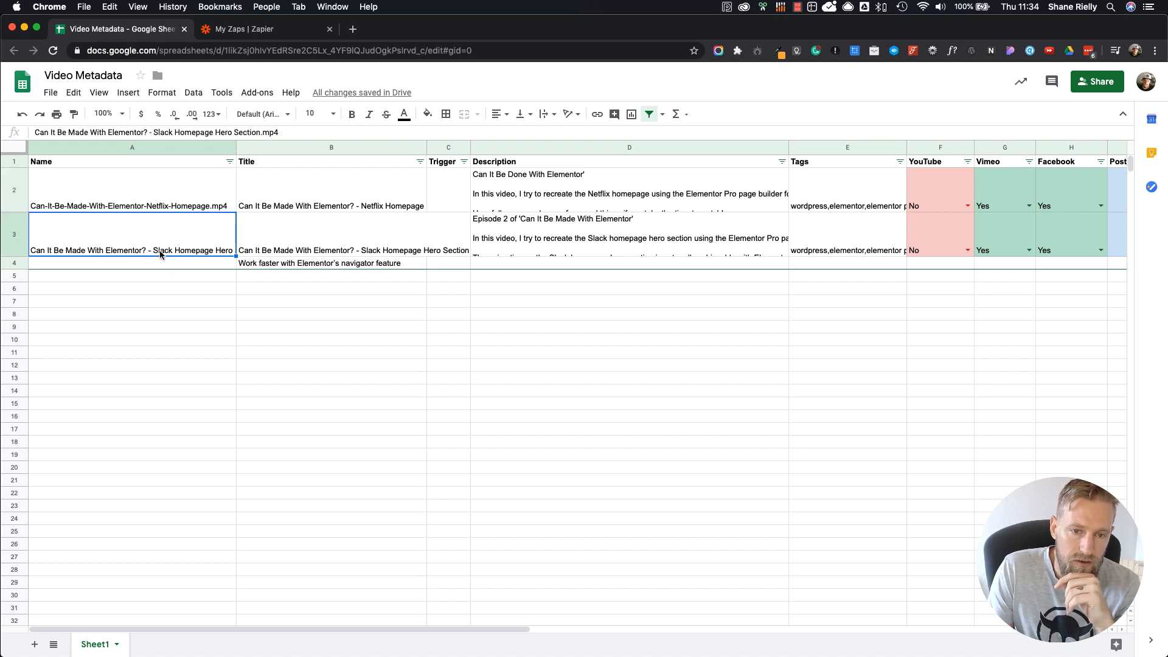
pyautogui.click(201, 208)
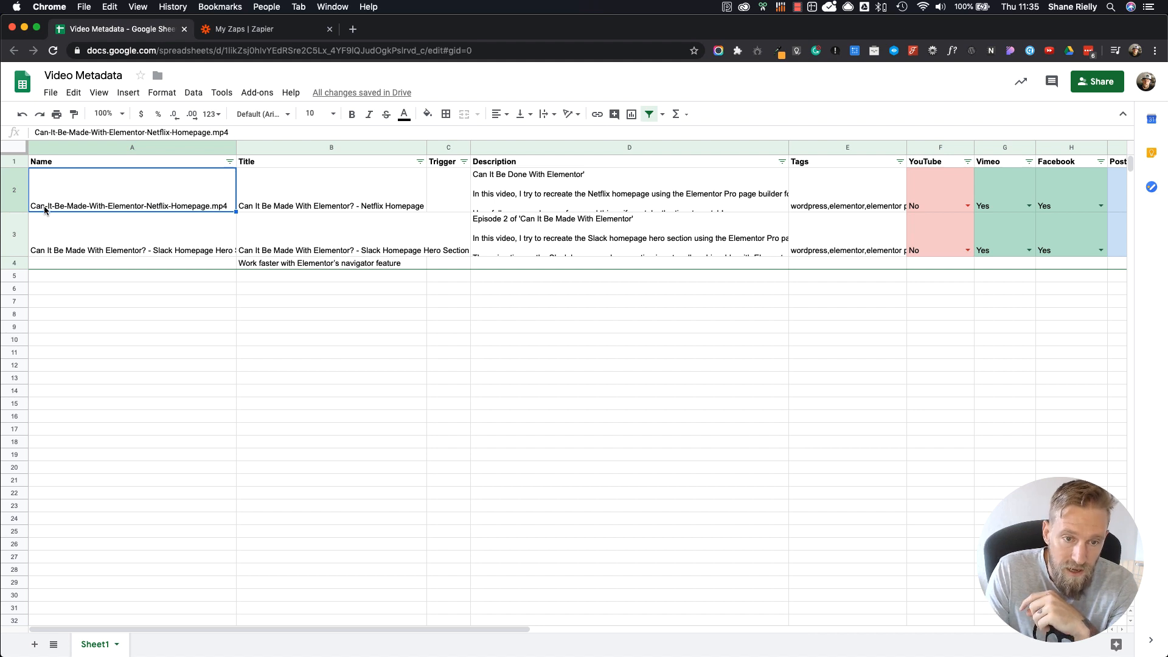
pyautogui.click(169, 252)
pyautogui.click(265, 277)
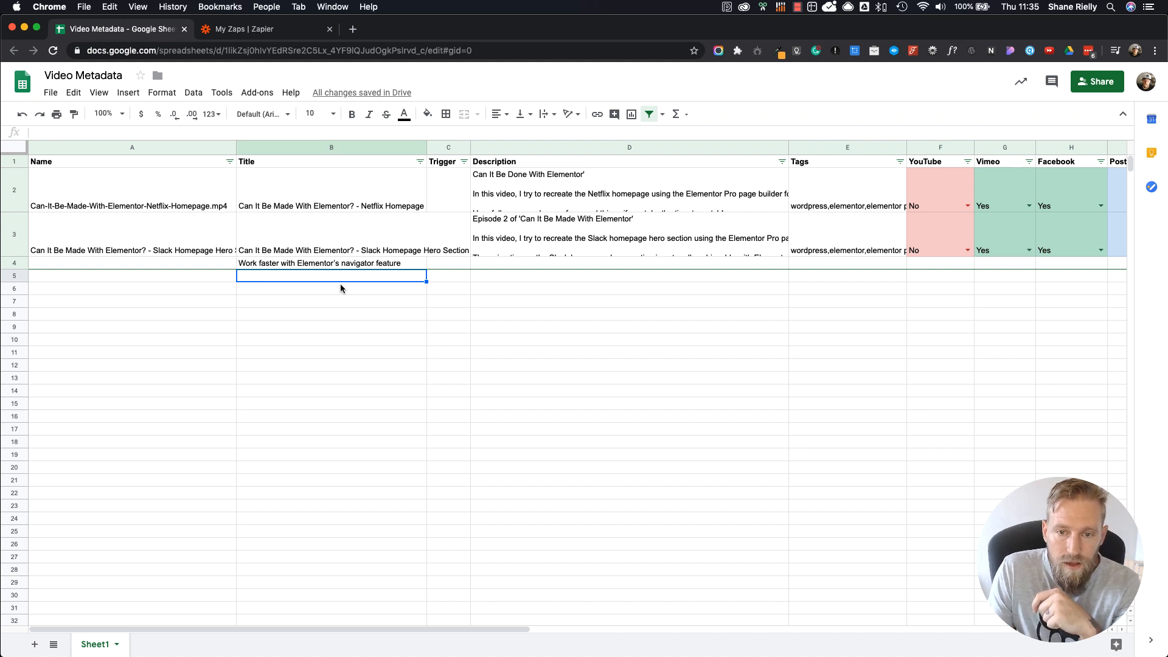
pyautogui.click(343, 266)
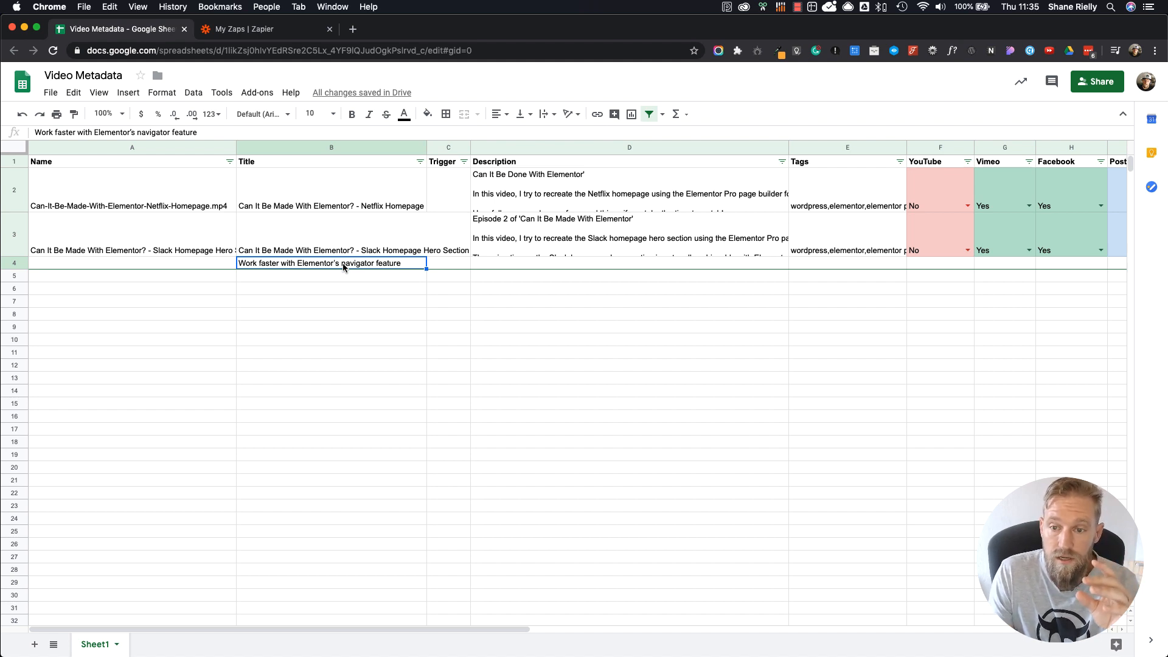
# Step: Look over the Trigger, Description and Tags columns of the video metadata
pyautogui.click(454, 148)
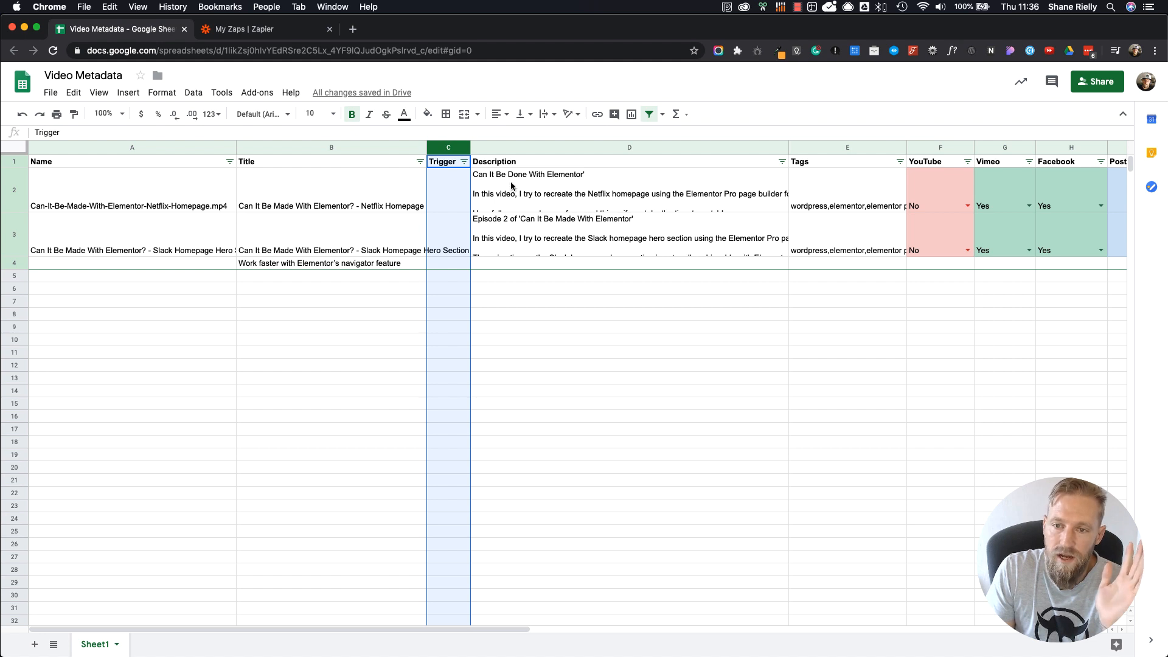
pyautogui.click(520, 290)
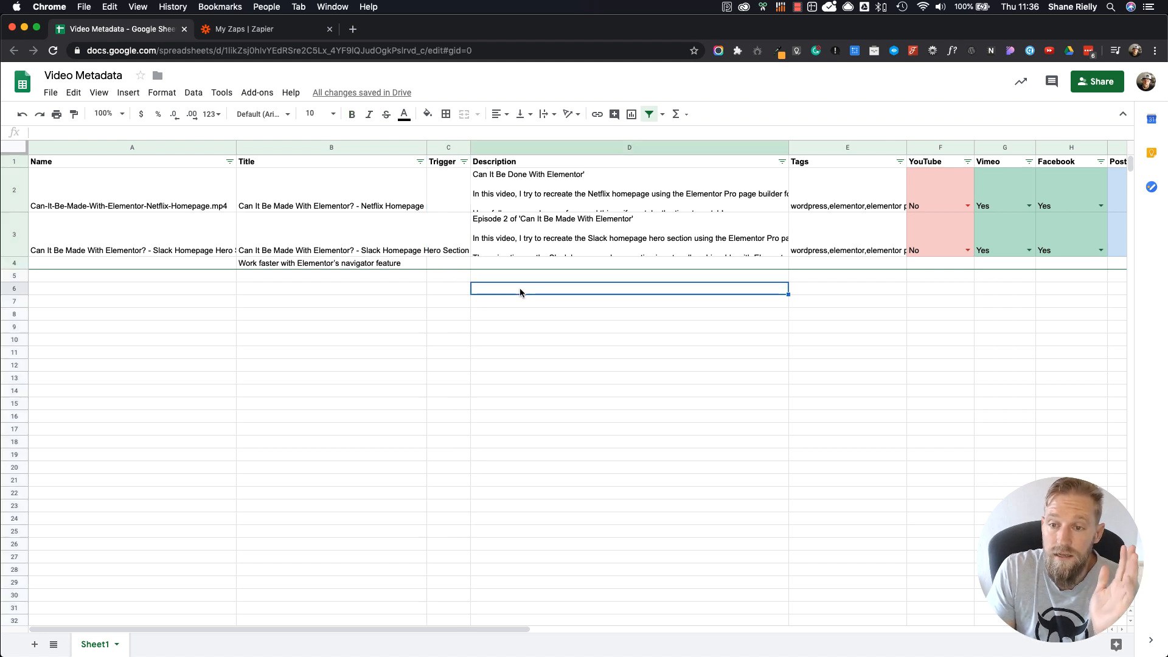
pyautogui.click(542, 148)
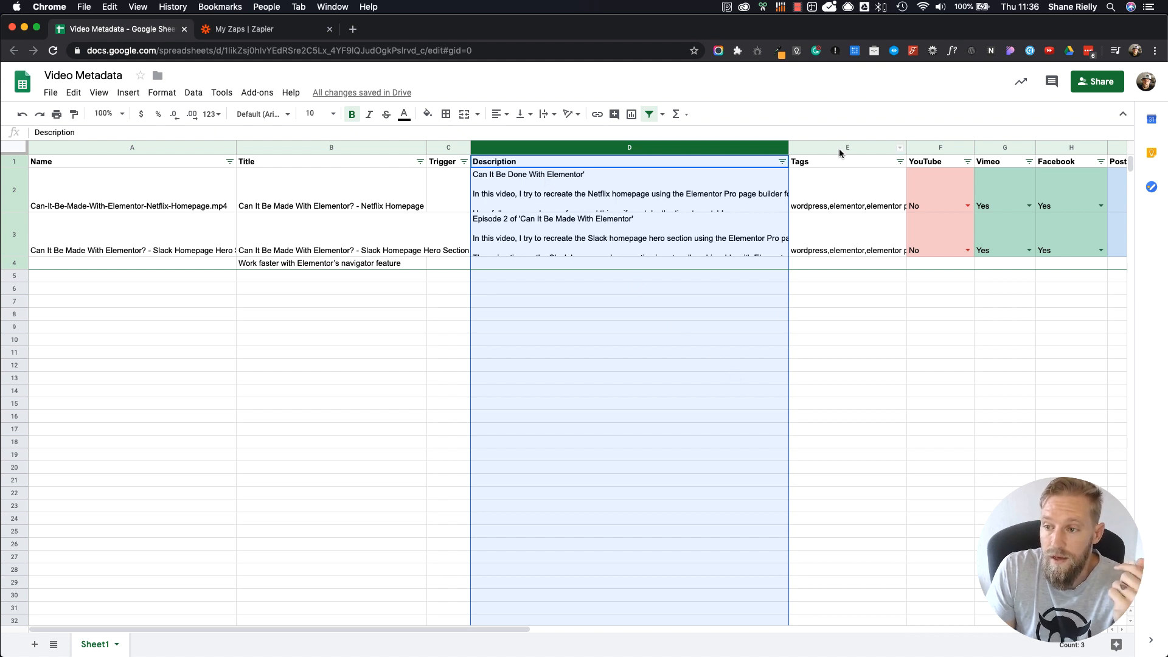
pyautogui.click(841, 165)
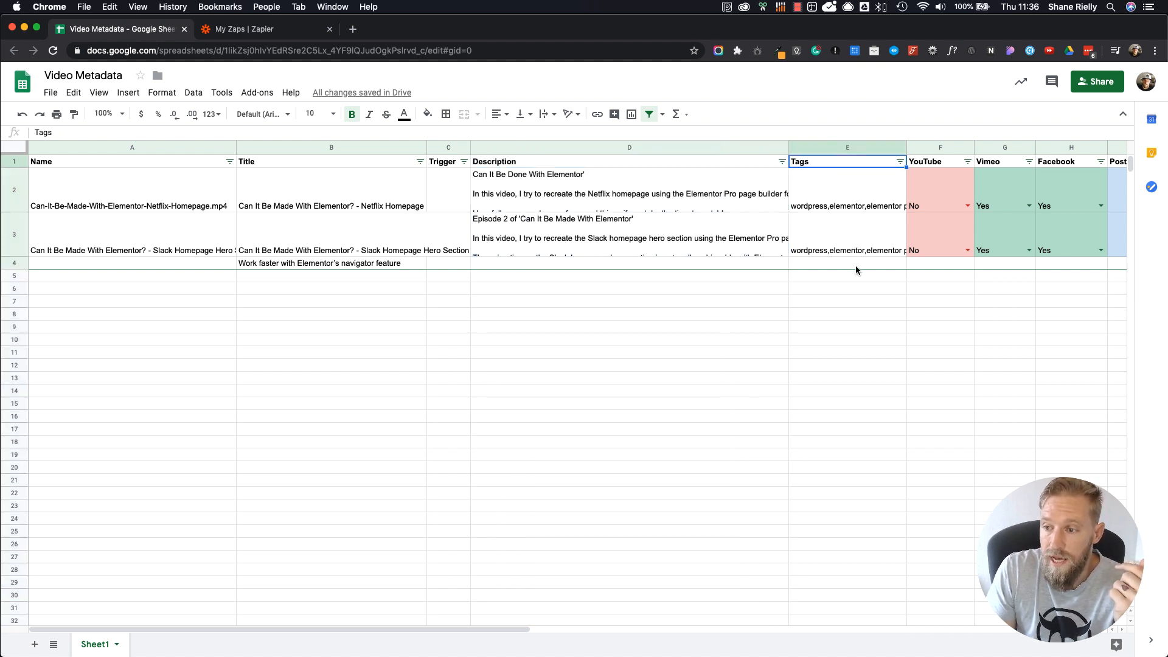
pyautogui.click(835, 338)
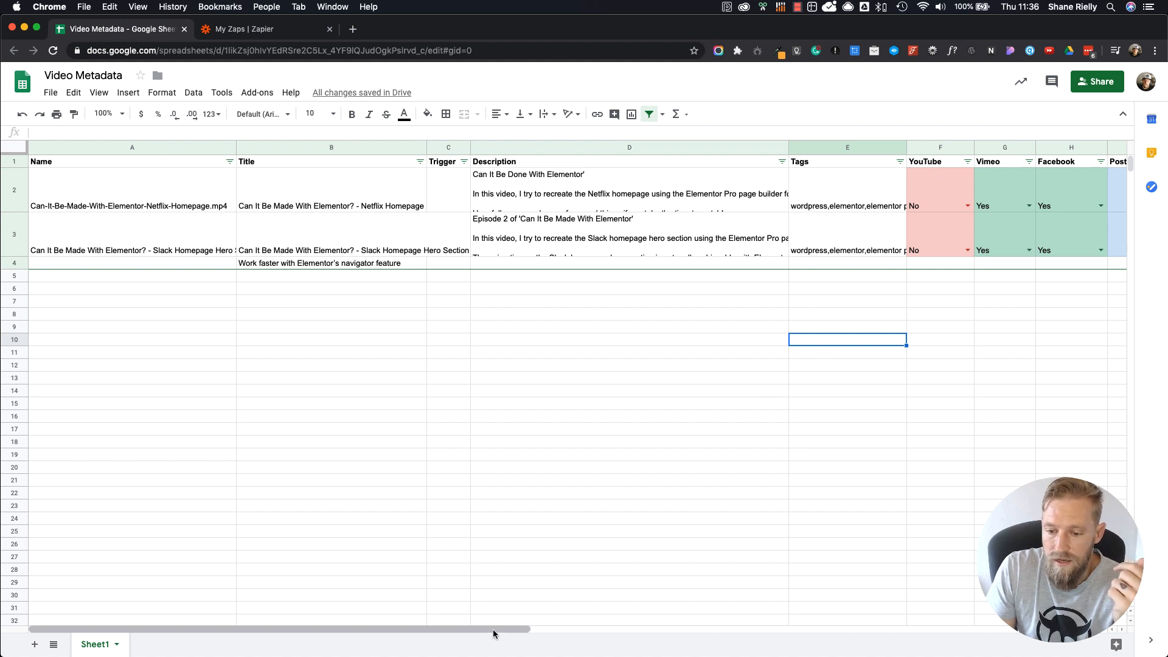
# Step: Inspect the YouTube, Vimeo and Facebook columns, including the dropdown options of the first video's YouTube cell
pyautogui.moveTo(495, 631); pyautogui.dragTo(702, 630)
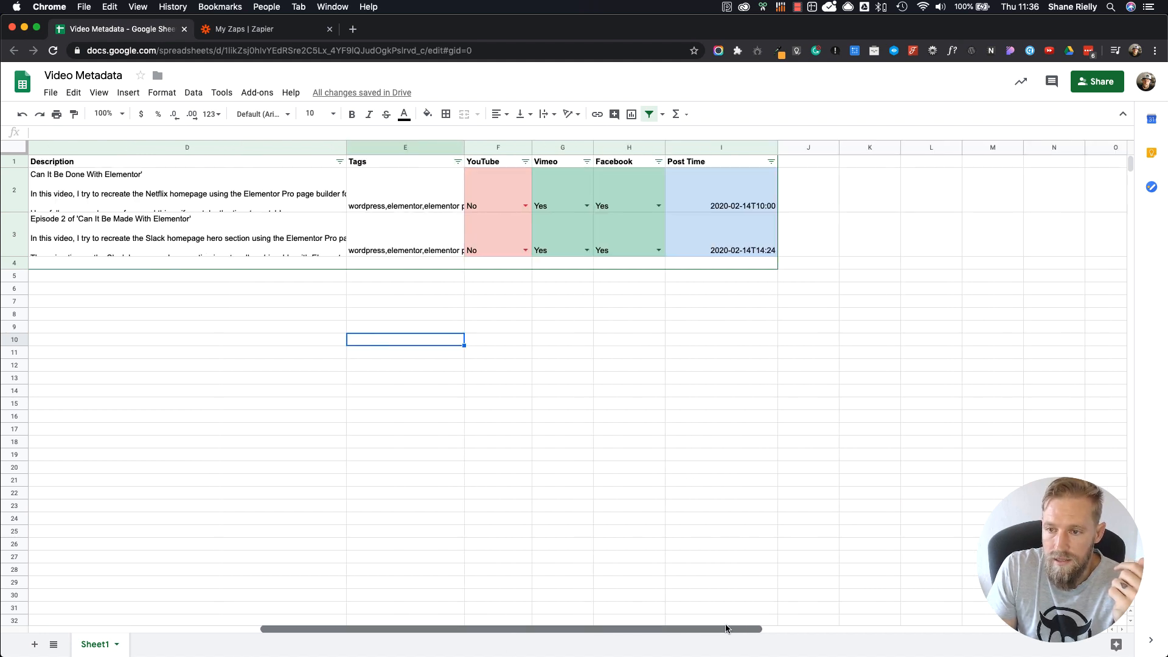
pyautogui.click(526, 207)
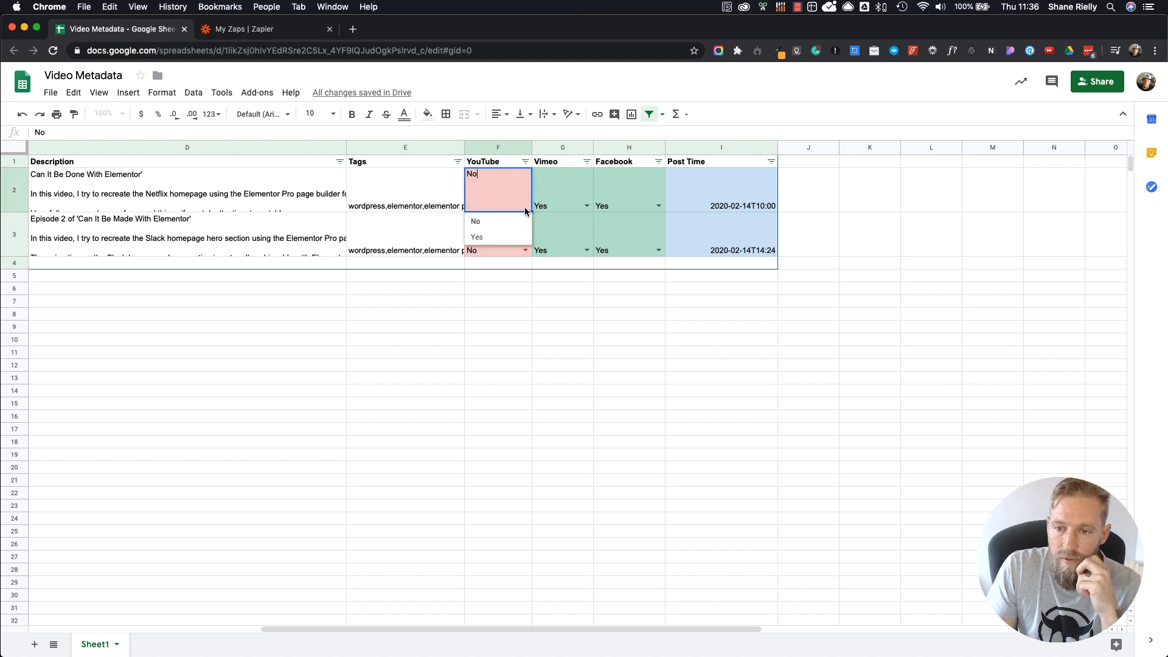
pyautogui.click(535, 326)
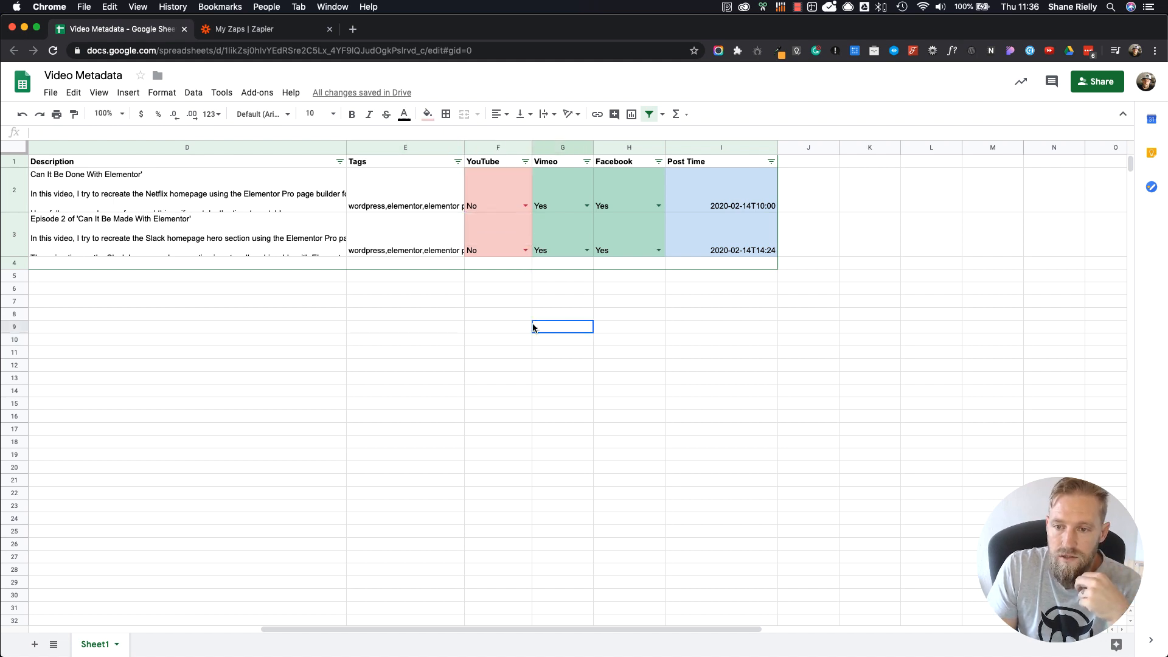
pyautogui.click(516, 241)
pyautogui.moveTo(536, 238); pyautogui.dragTo(619, 235)
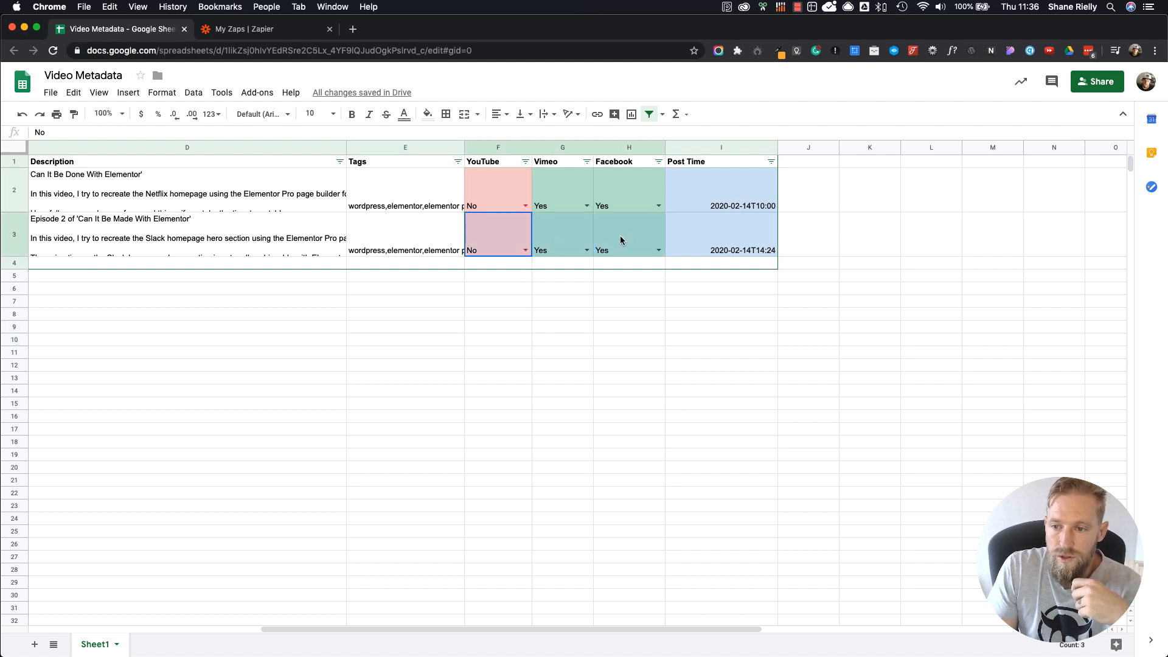
pyautogui.click(664, 258)
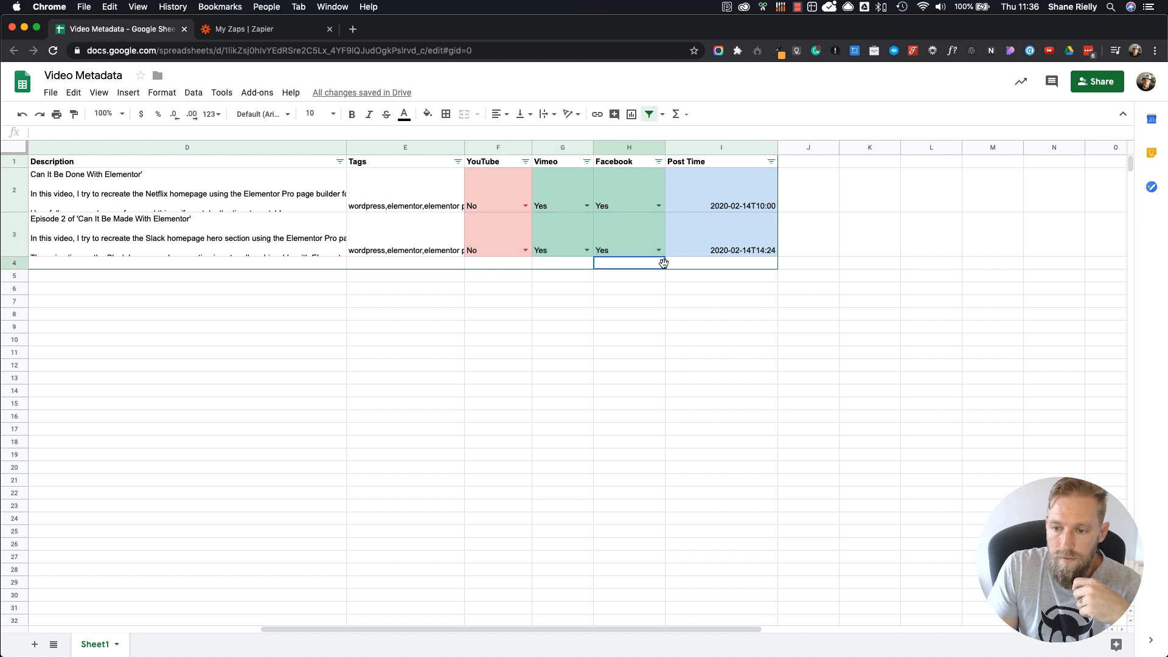
# Step: Copy the YouTube, Vimeo and Facebook values No, Yes and Yes down into row 4 and clear the surplus copies in row 5
pyautogui.click(650, 352)
pyautogui.moveTo(511, 237); pyautogui.dragTo(476, 276)
pyautogui.click(657, 315)
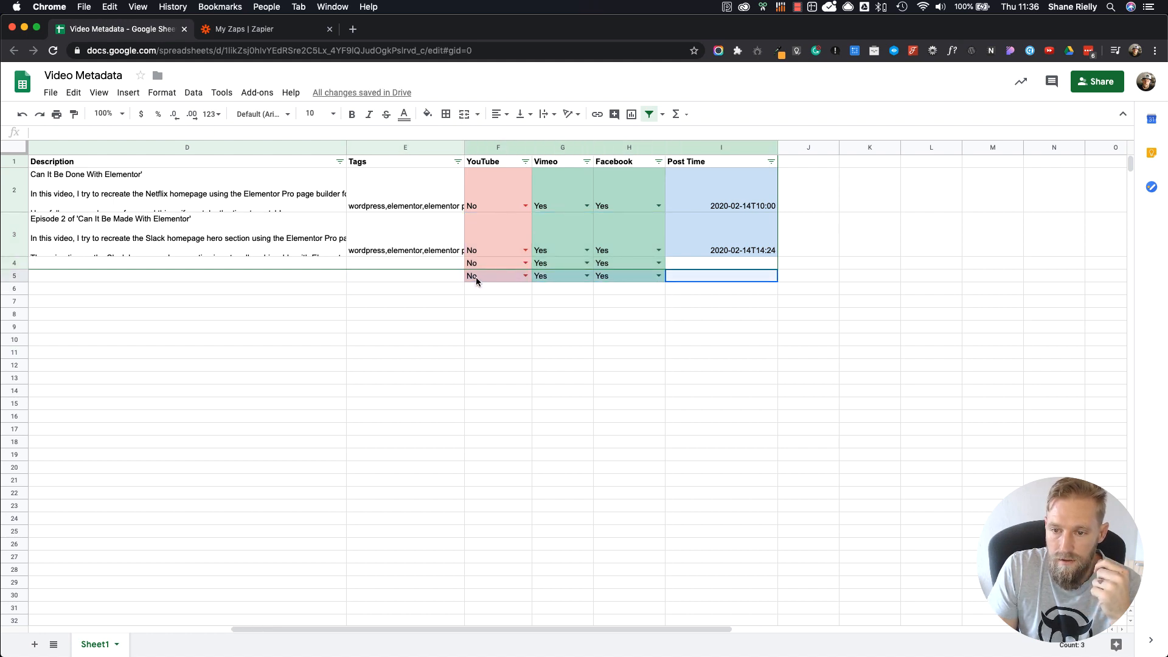
pyautogui.press('Delete')
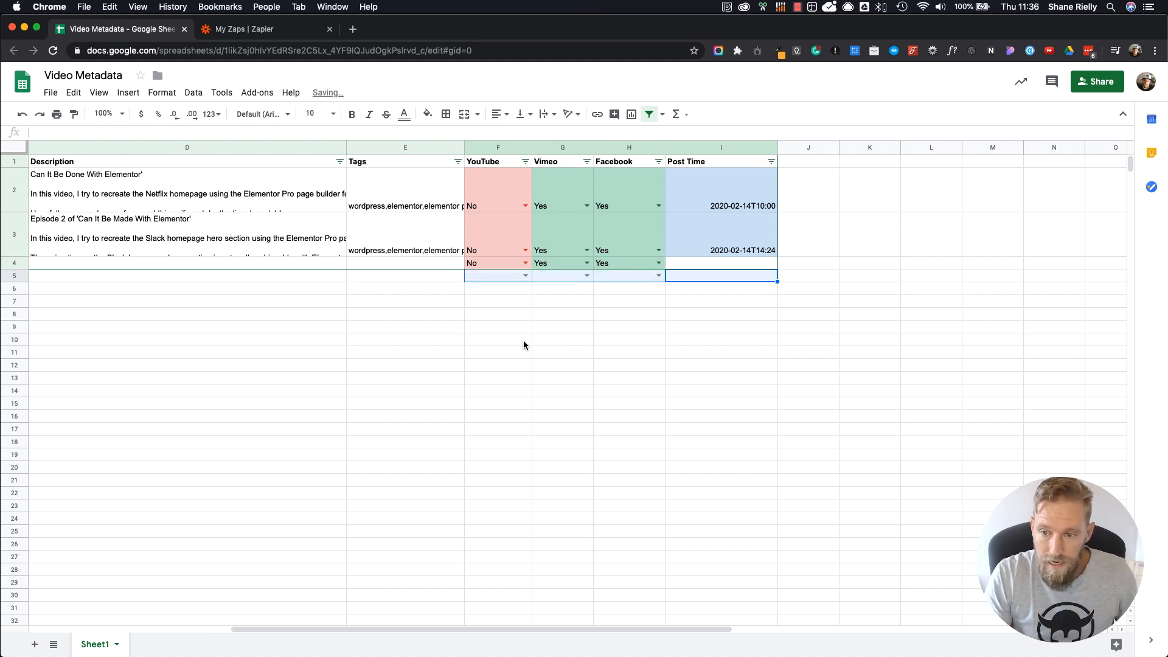
pyautogui.click(538, 354)
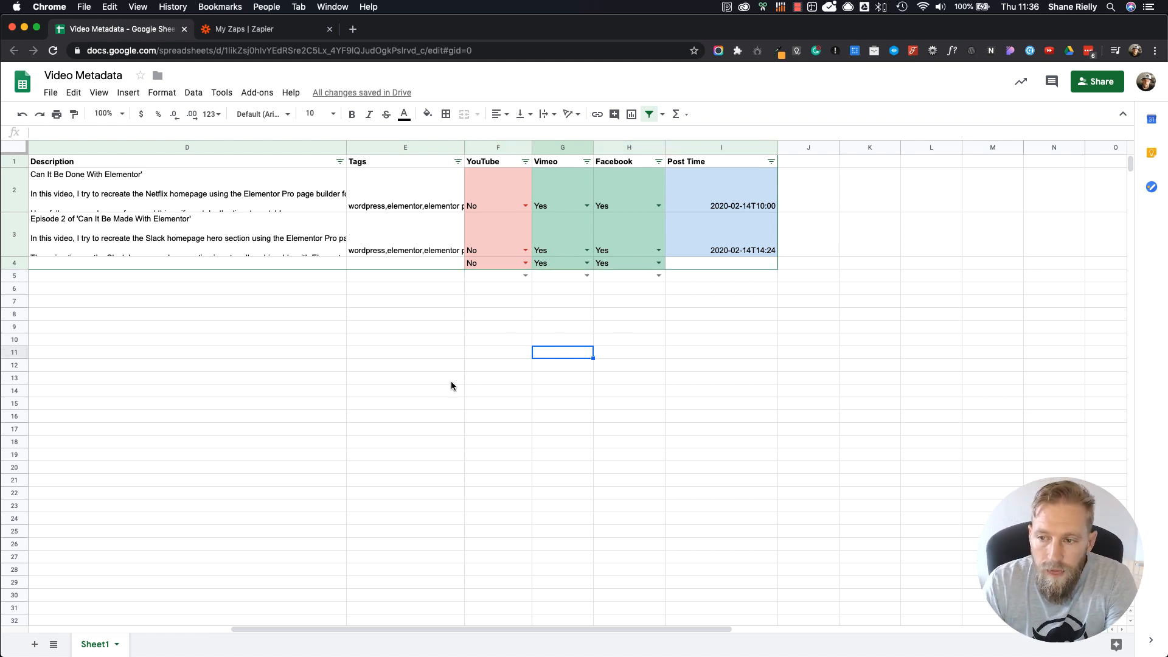
# Step: Switch to Finder and copy the file name elementor-navigator.mp4 from the Elementor Navigator folder
pyautogui.click(724, 161)
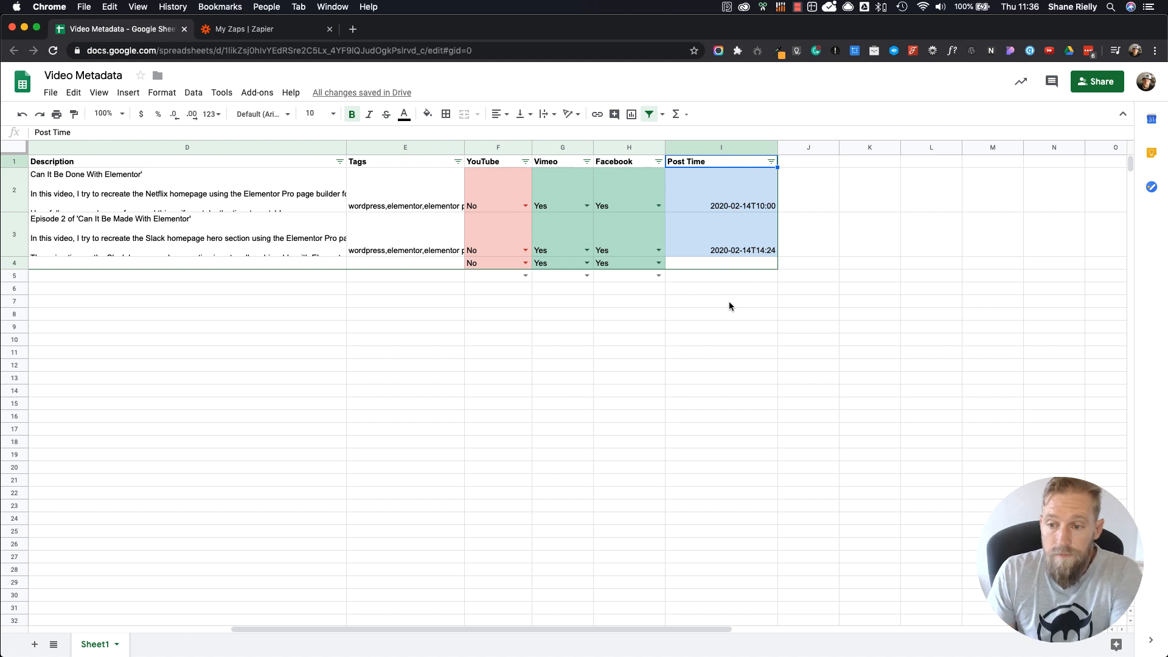
pyautogui.moveTo(554, 634); pyautogui.dragTo(315, 631)
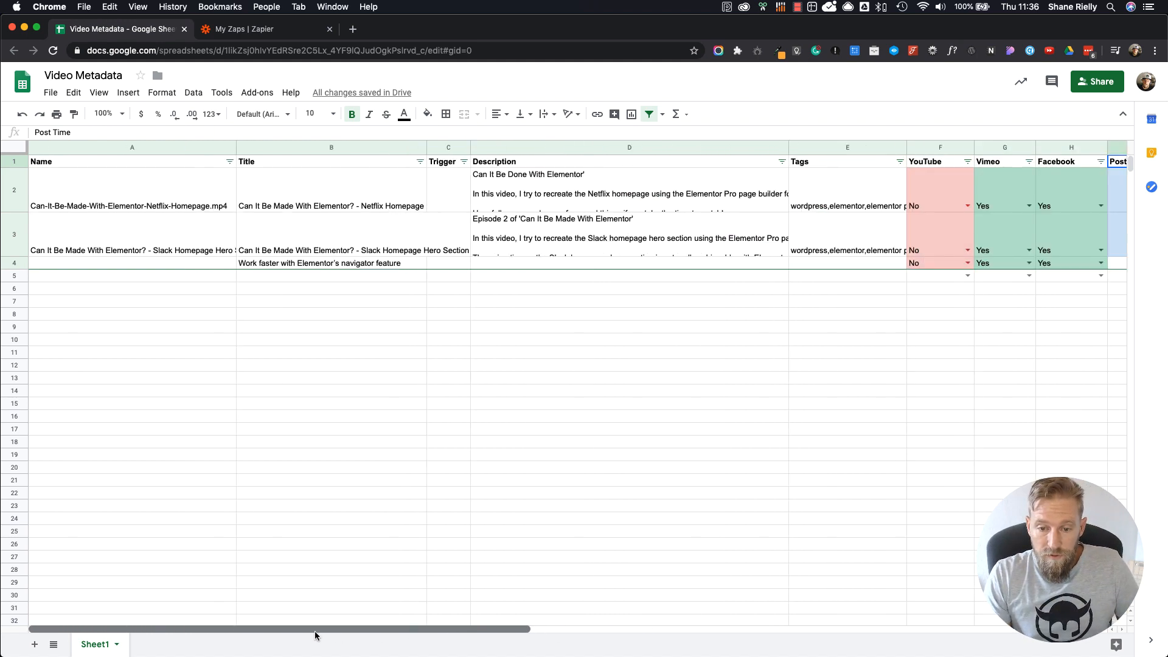
pyautogui.click(352, 275)
pyautogui.click(358, 263)
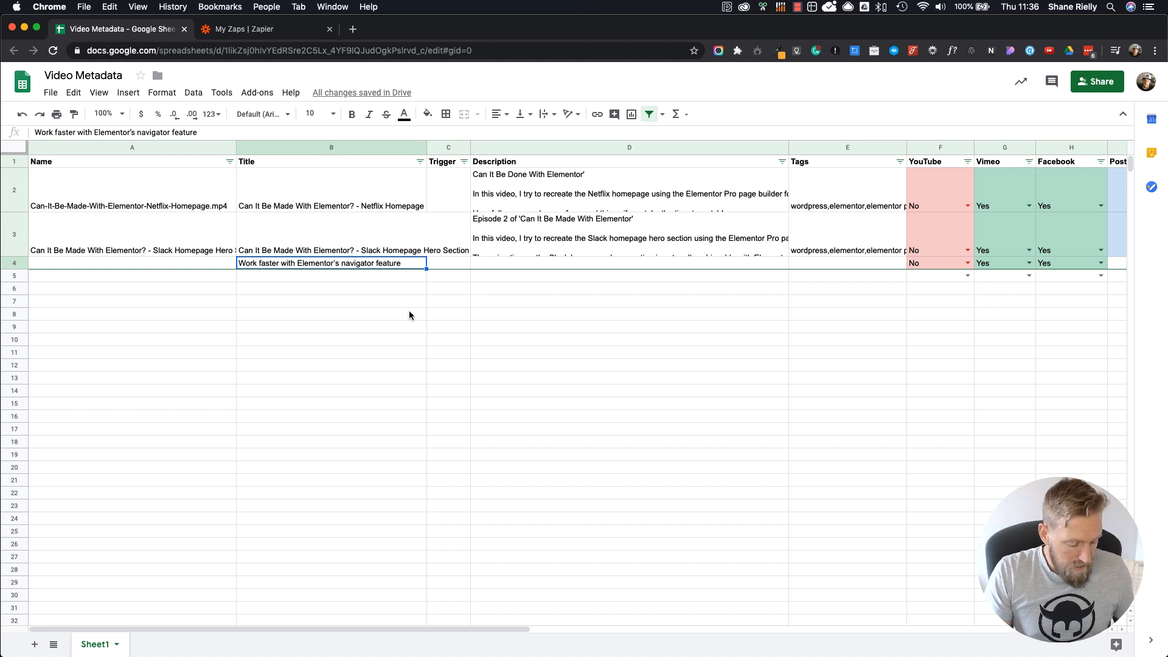
pyautogui.press('super+Tab')
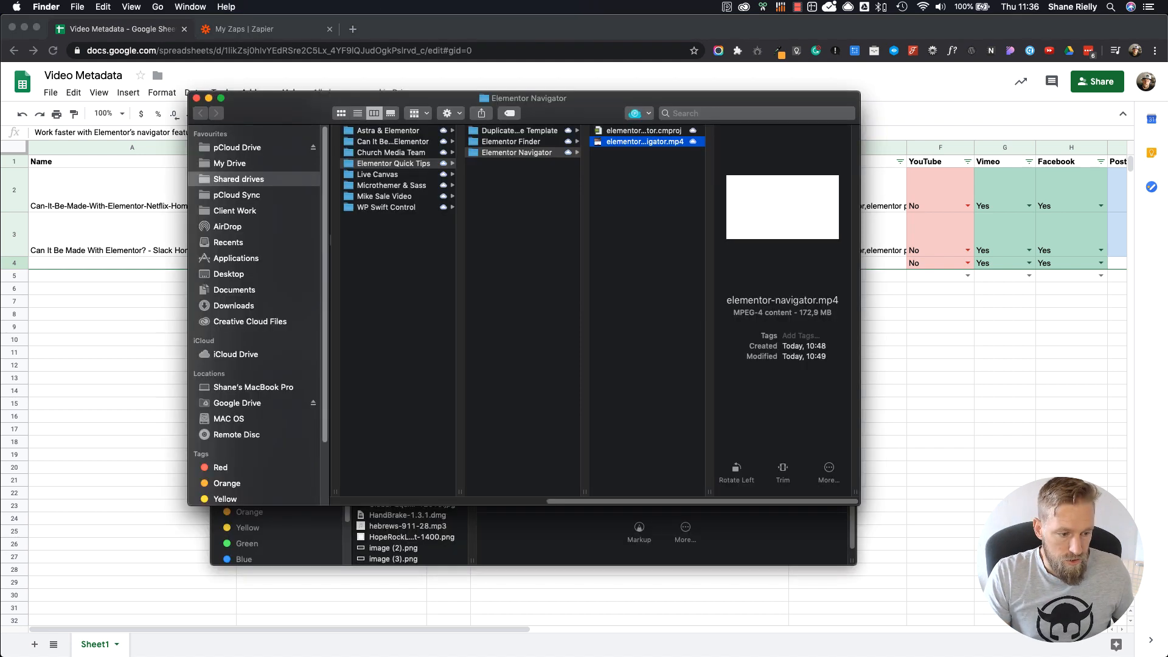
pyautogui.click(654, 177)
pyautogui.click(659, 143)
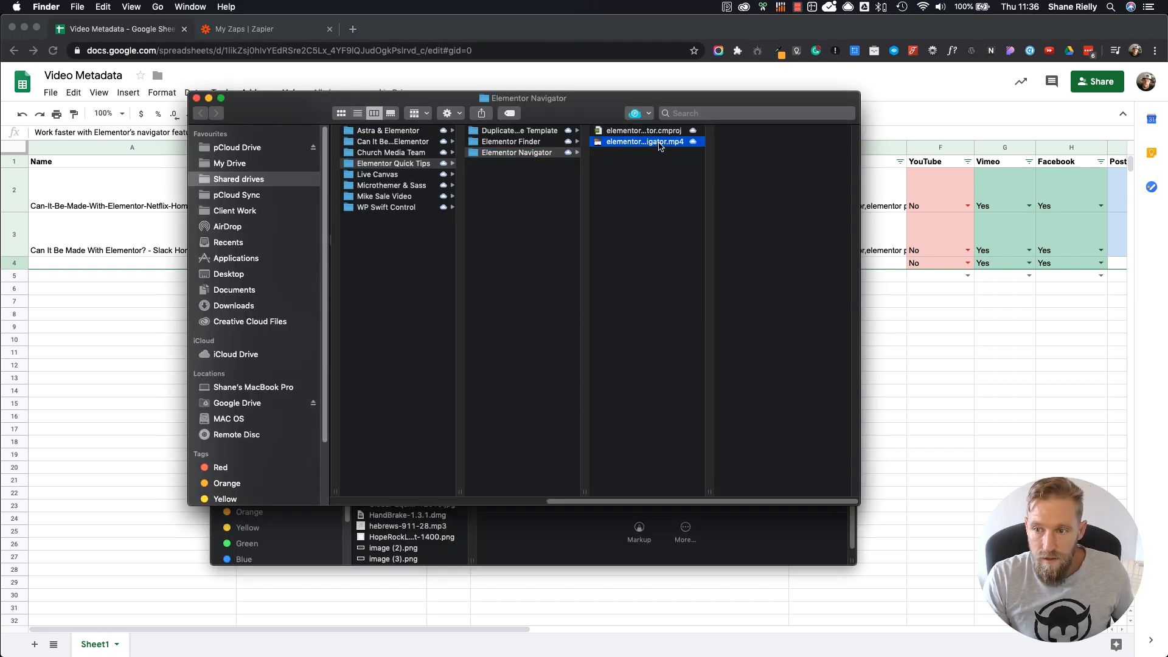
pyautogui.press('Return')
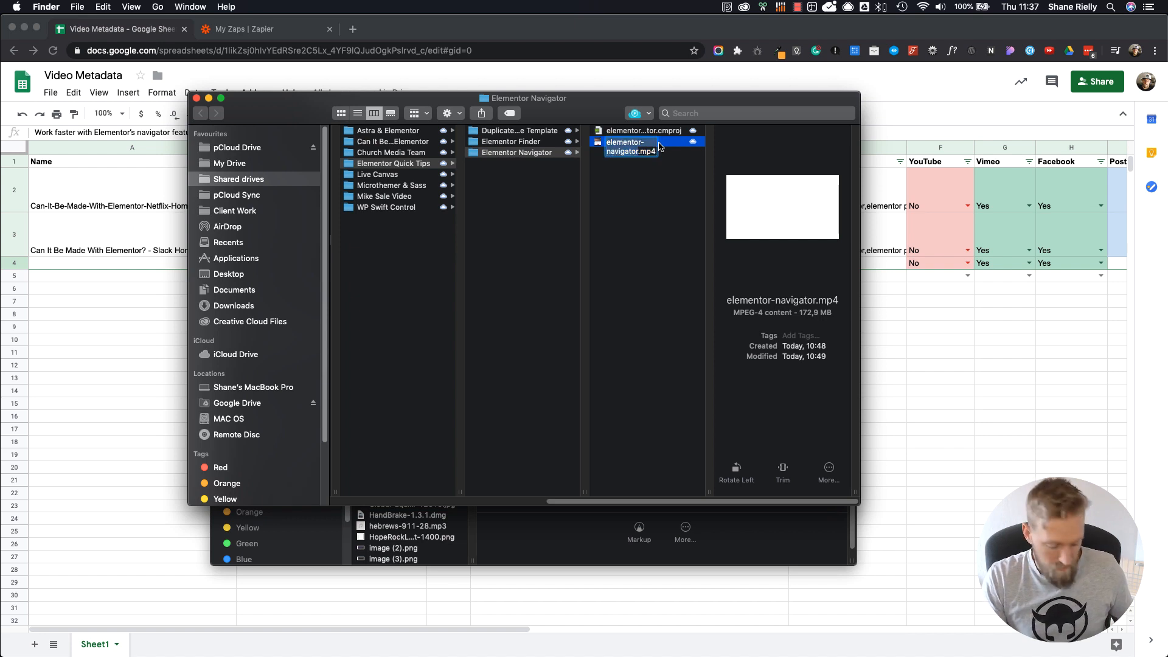
pyautogui.press('super+c')
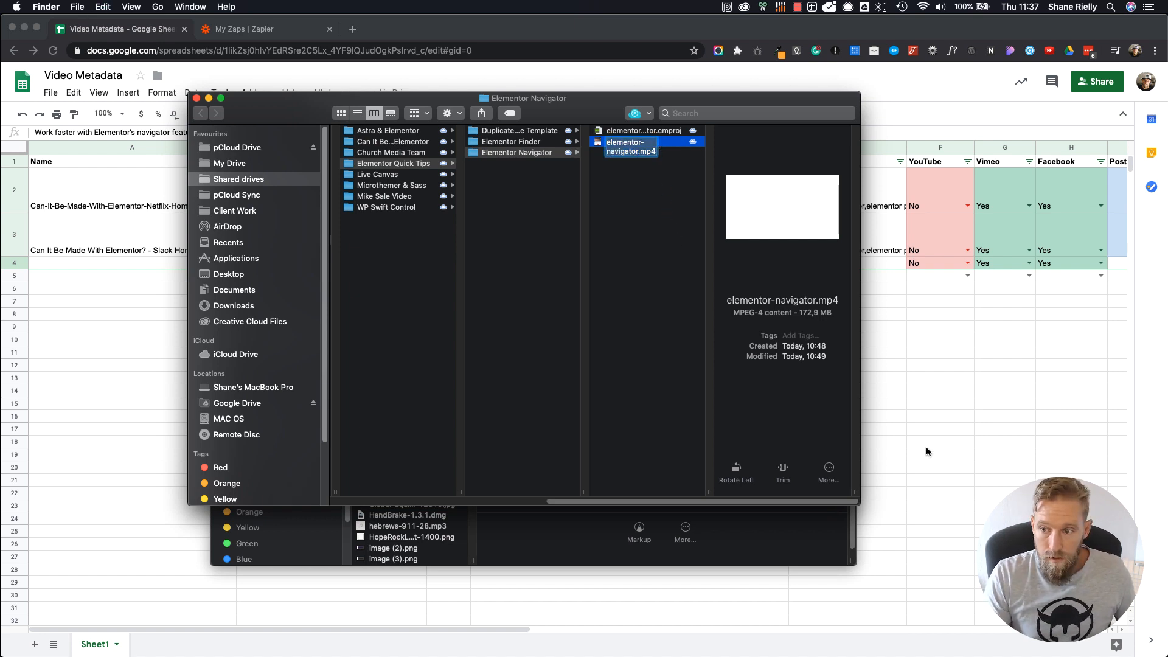
# Step: Return to the spreadsheet and paste elementor-navigator.mp4 as the Name in row 4
pyautogui.click(935, 447)
pyautogui.click(147, 263)
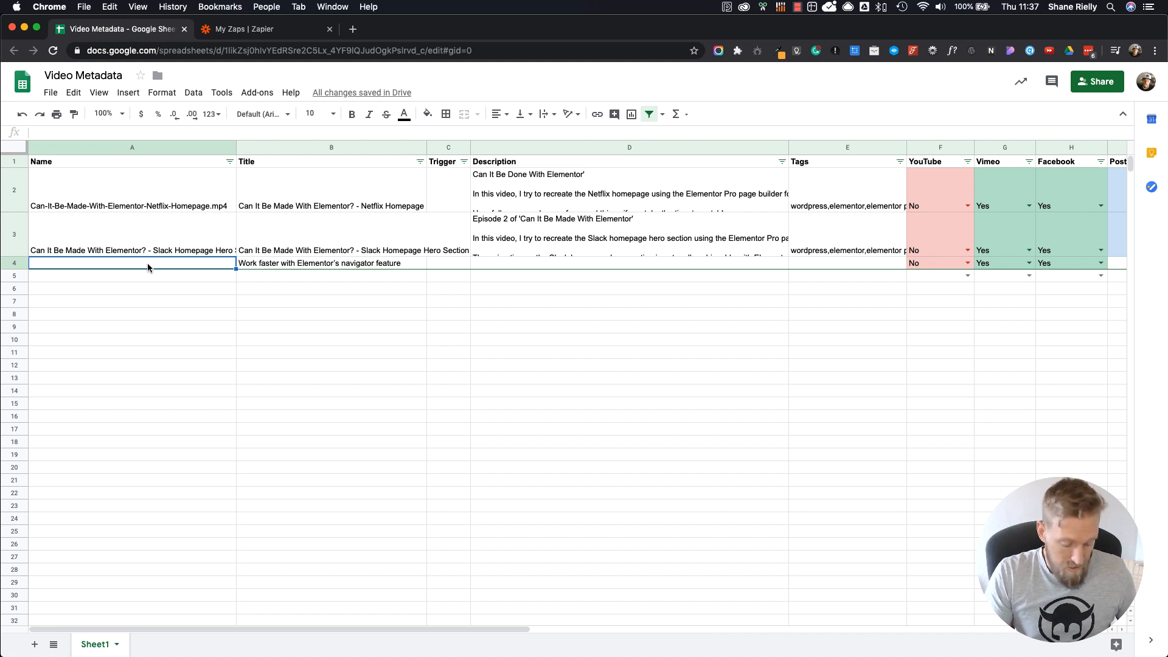
pyautogui.press('super+v')
pyautogui.press('Down')
pyautogui.press('Down')
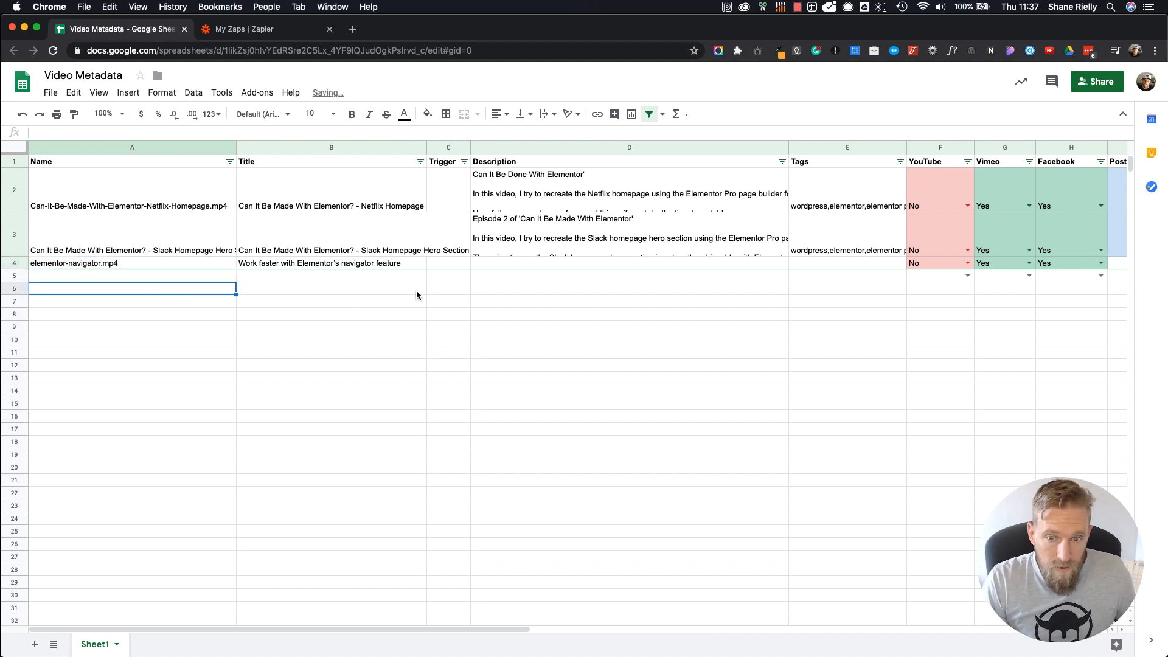
pyautogui.click(540, 246)
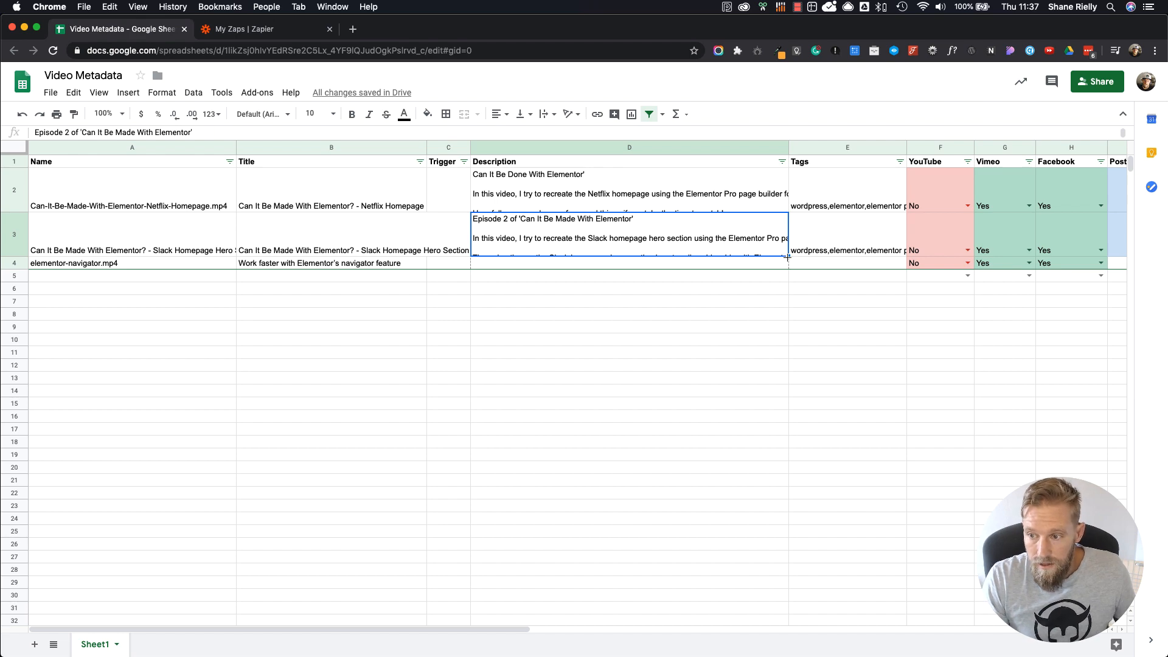
pyautogui.moveTo(788, 256); pyautogui.dragTo(792, 292)
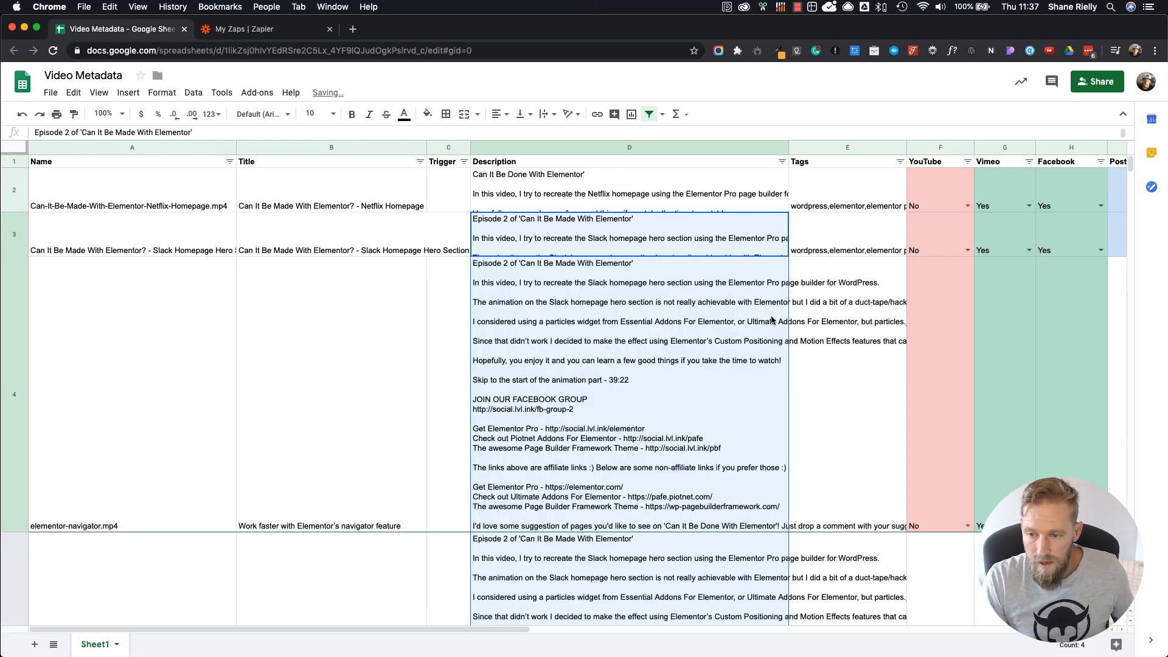
pyautogui.press('super+z')
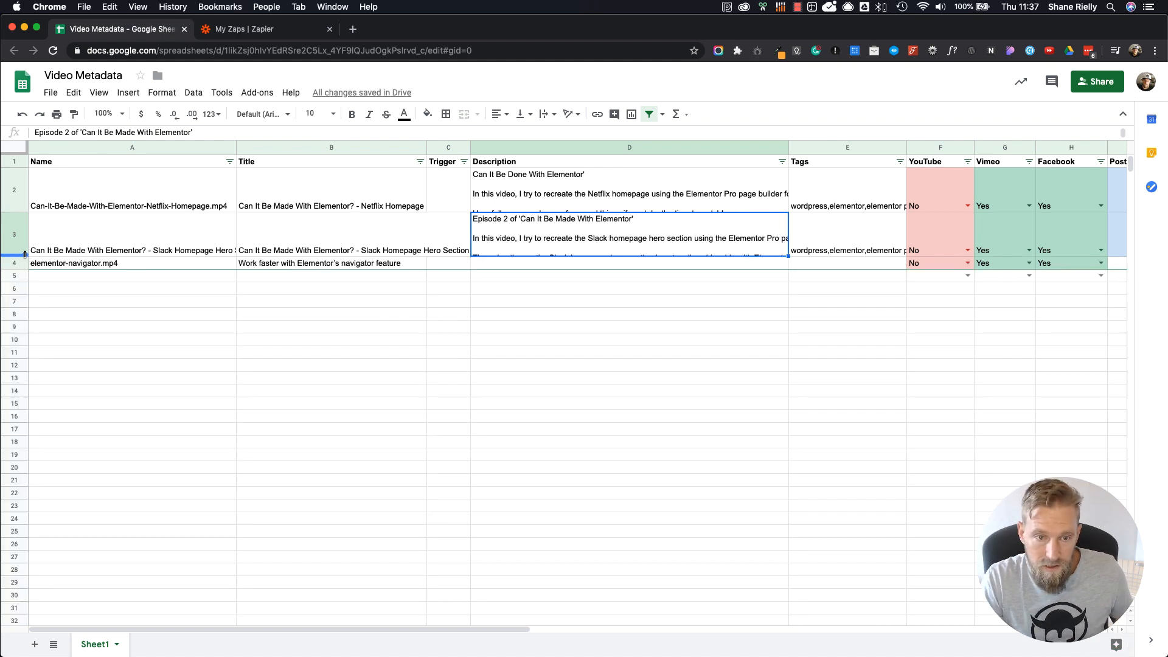
# Step: Open the row 3 Description for editing, look through its full text and leave the cell
pyautogui.doubleClick(659, 241)
pyautogui.click(722, 327)
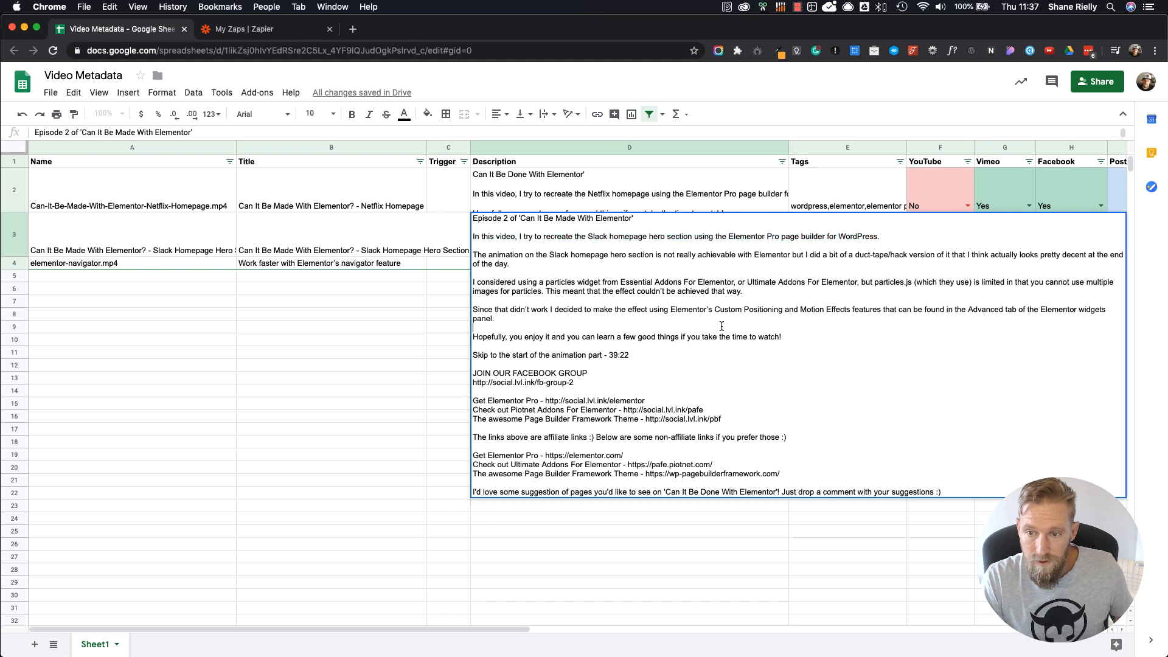
pyautogui.click(474, 218)
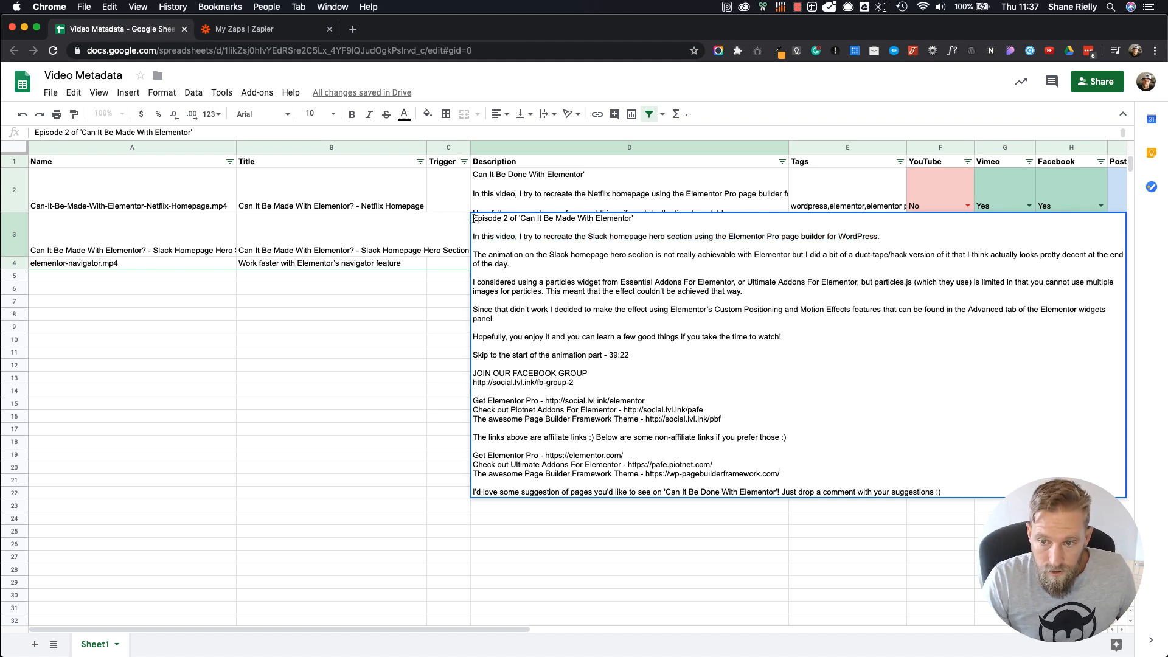
pyautogui.moveTo(473, 217); pyautogui.dragTo(878, 500)
pyautogui.click(918, 539)
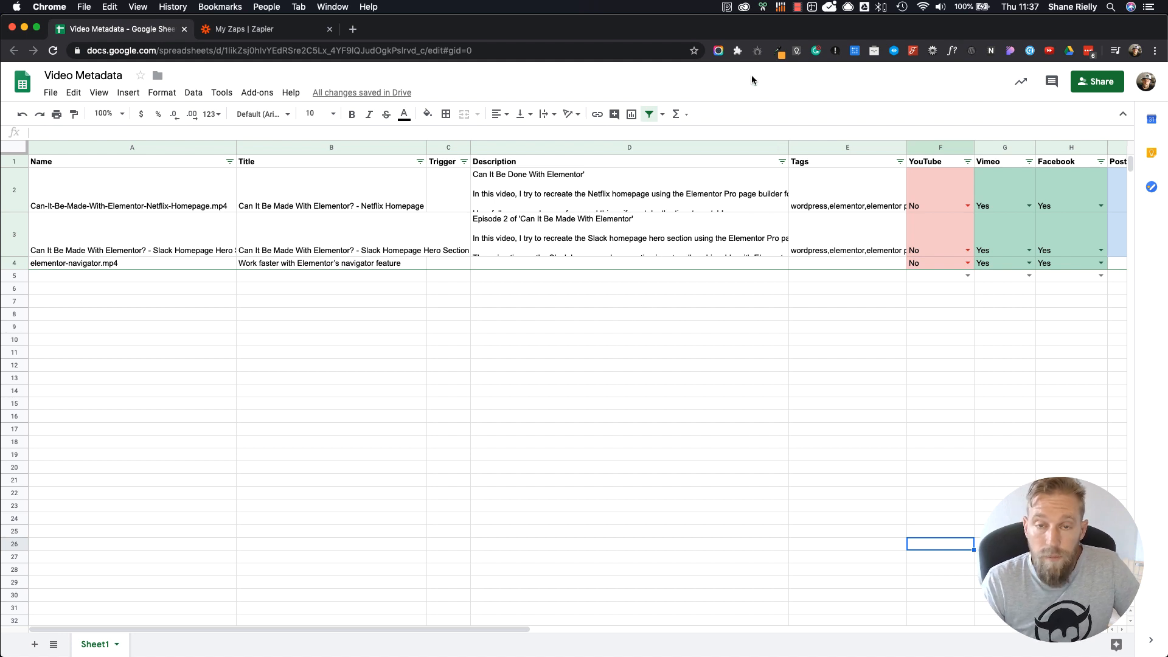
pyautogui.click(799, 13)
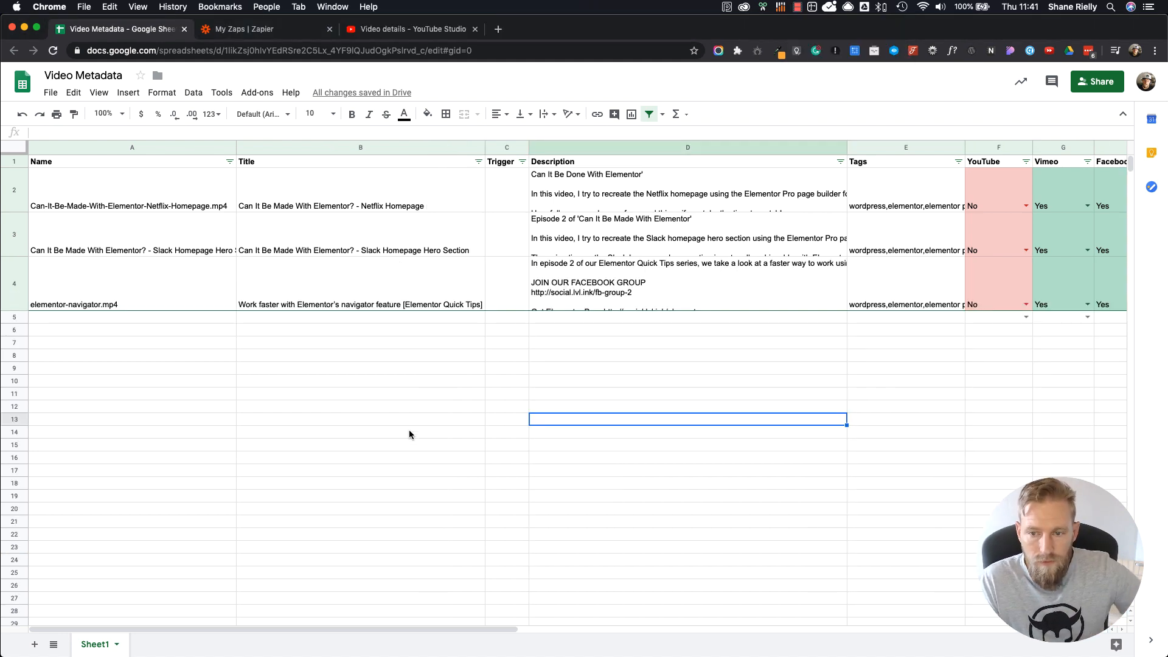
pyautogui.click(401, 426)
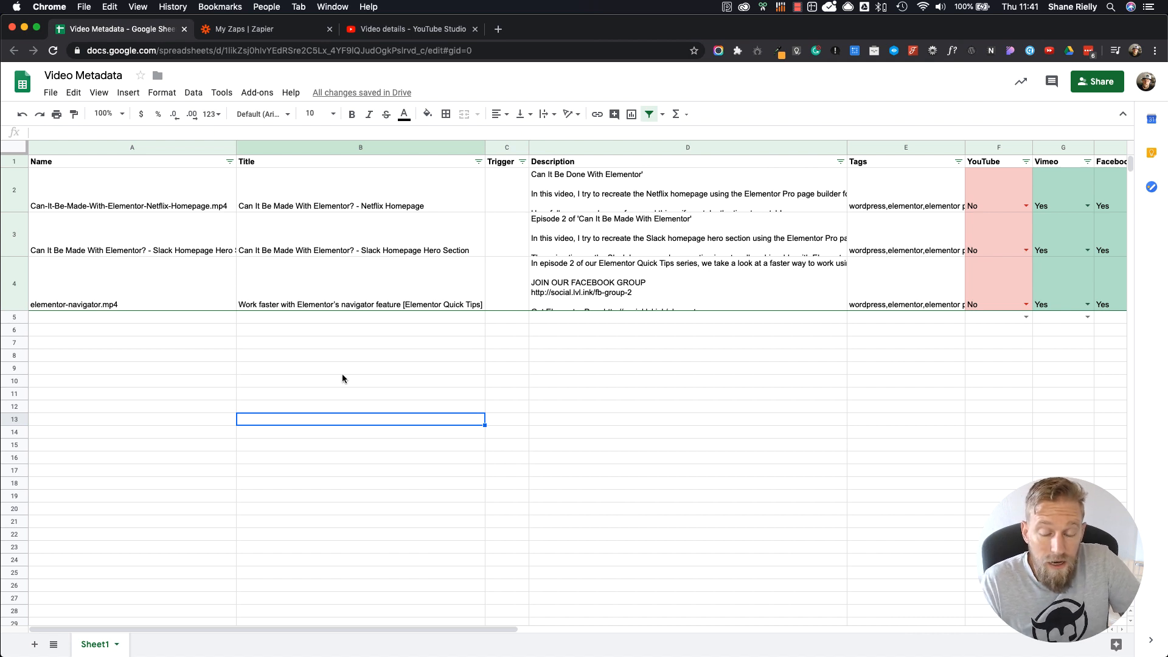
# Step: Review the Title, Description and Tags entries of the elementor-navigator.mp4 video in row 4
pyautogui.click(403, 305)
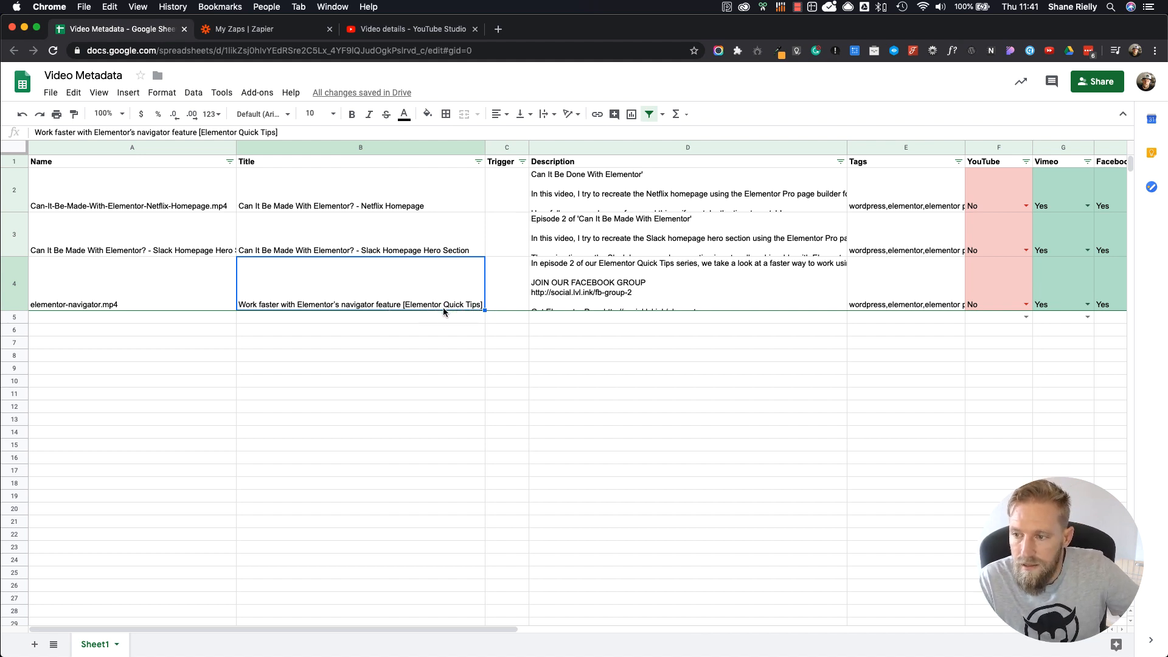
pyautogui.click(639, 303)
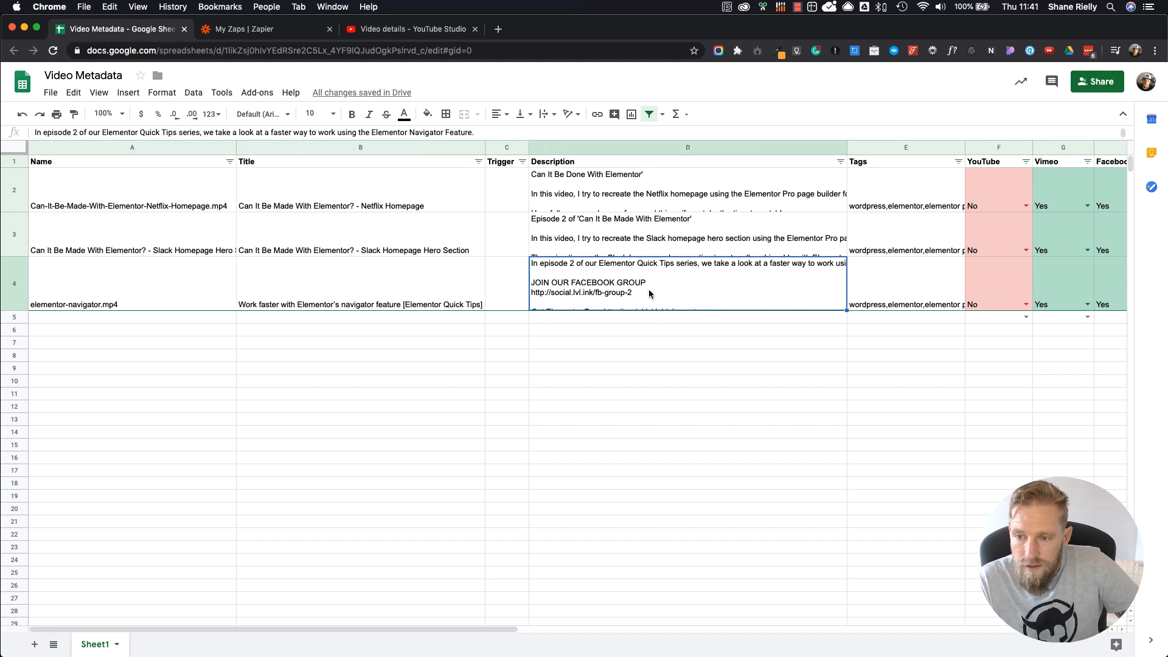
pyautogui.scroll(-2, 651, 295)
pyautogui.scroll(2, 651, 294)
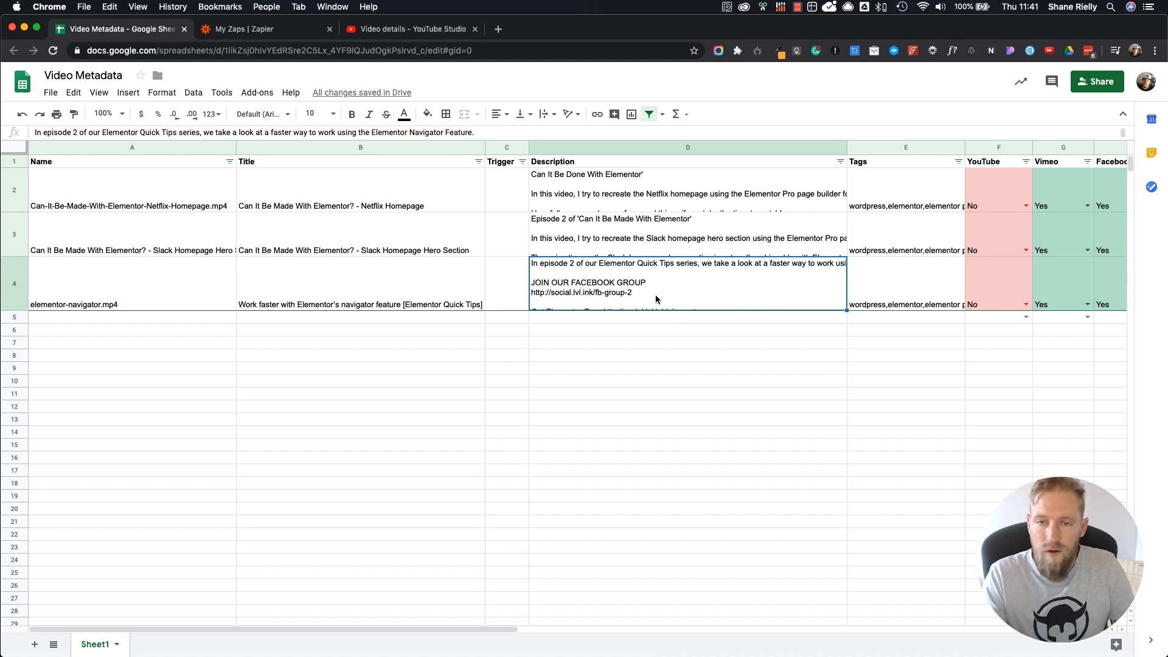
pyautogui.click(888, 294)
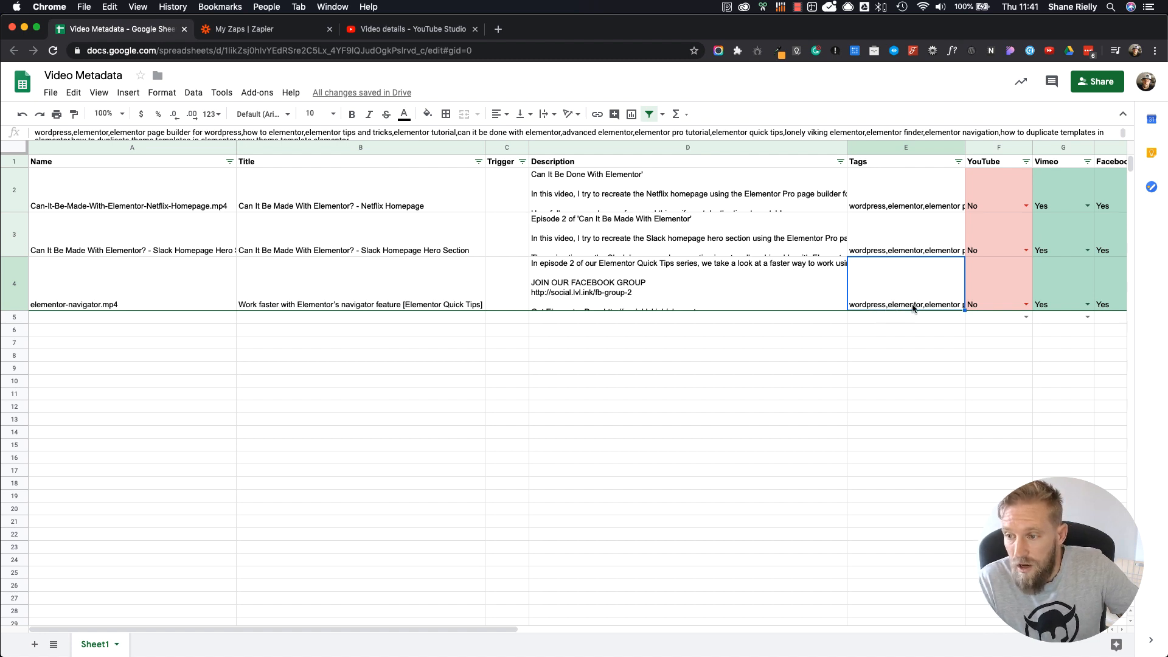
pyautogui.click(979, 357)
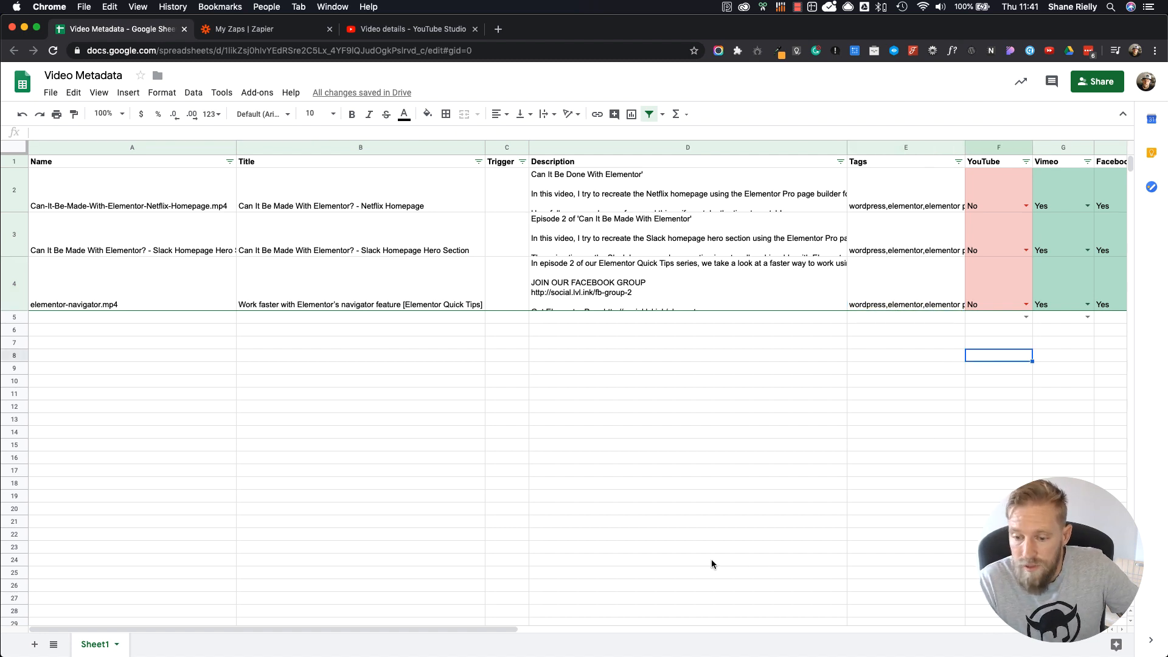
# Step: Set the YouTube option of the elementor-navigator.mp4 video in row 4 to Yes
pyautogui.moveTo(508, 630); pyautogui.dragTo(724, 627)
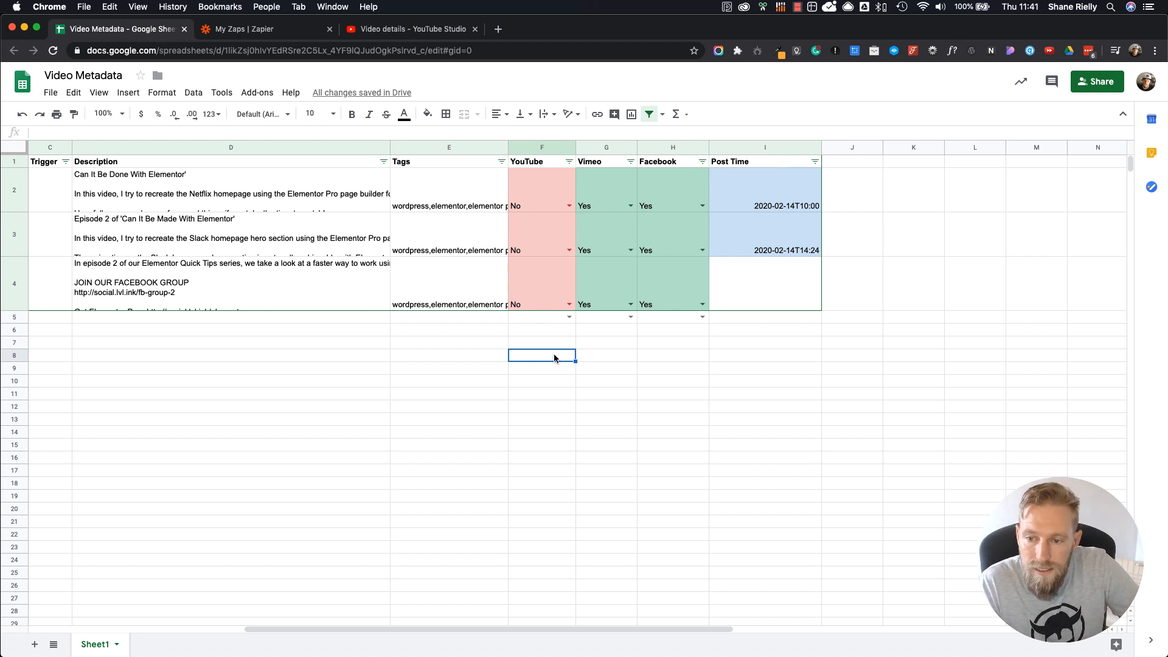
pyautogui.click(716, 369)
pyautogui.click(568, 304)
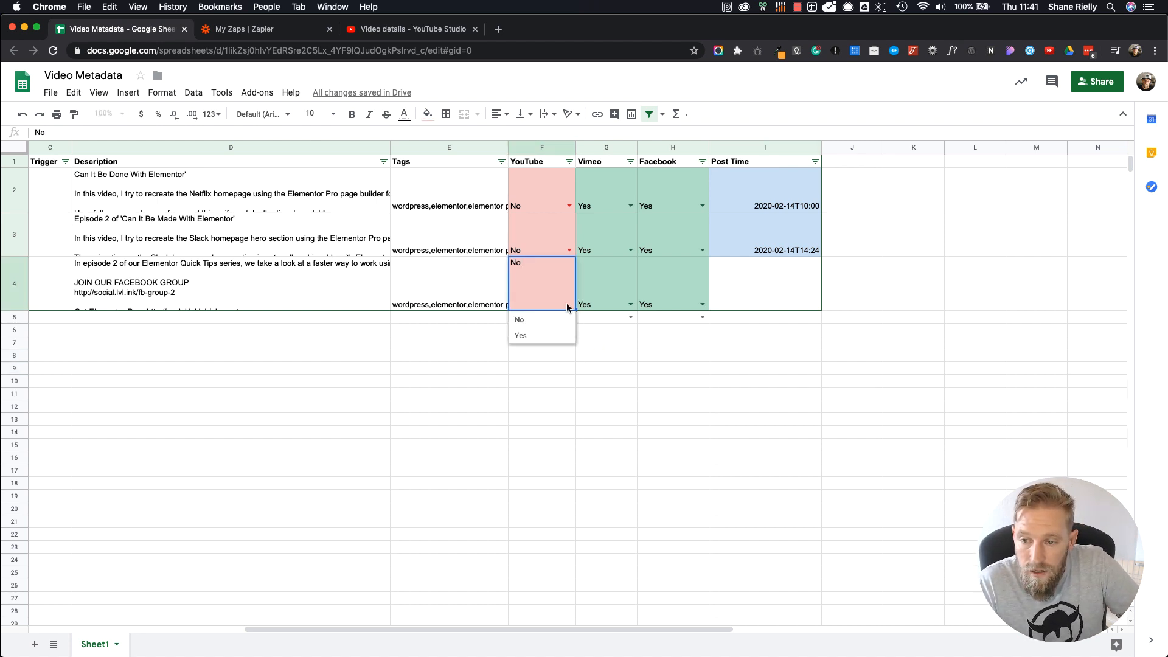
pyautogui.click(550, 335)
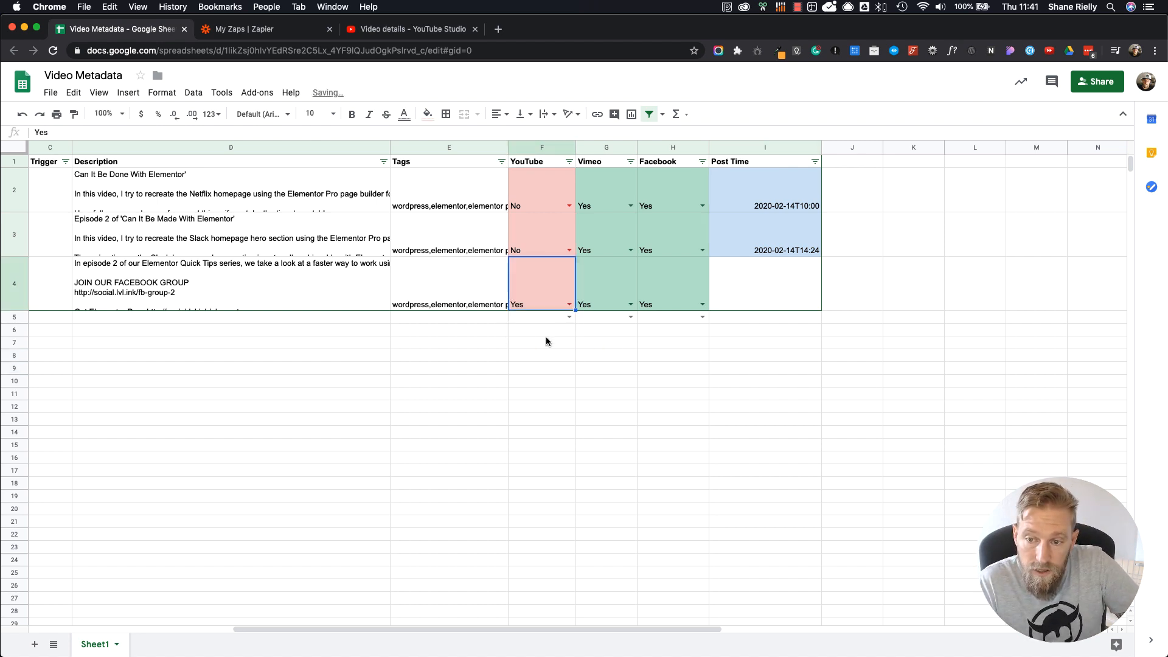
pyautogui.click(579, 367)
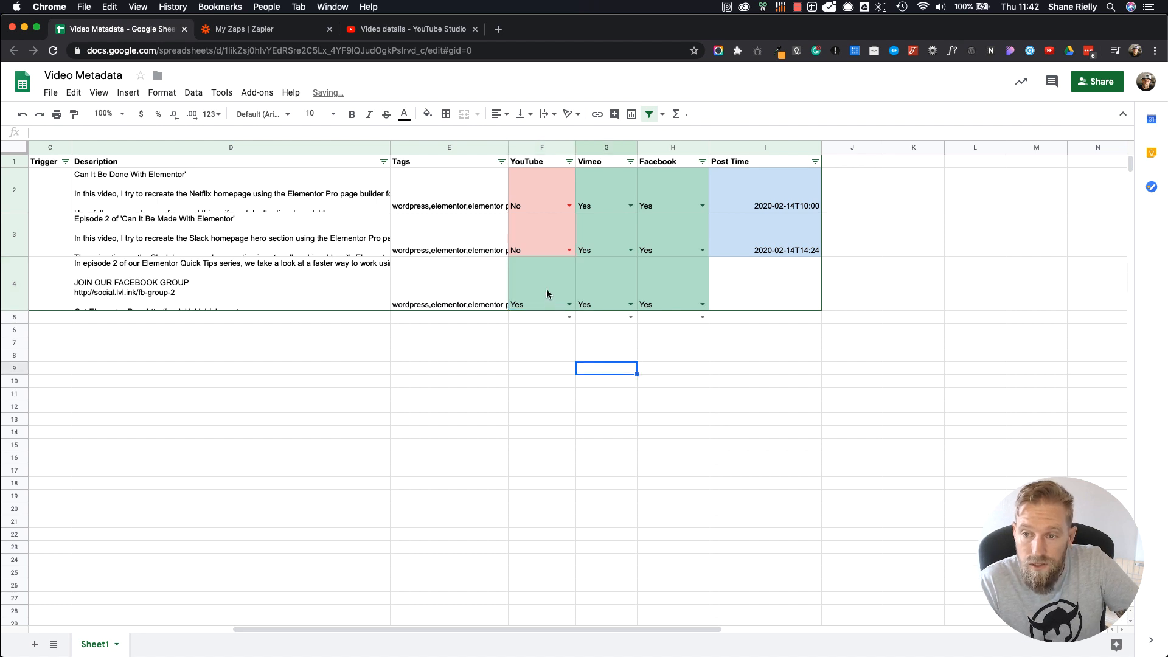
# Step: Fill the Post Time from row 3 down into row 4
pyautogui.click(779, 379)
pyautogui.click(764, 293)
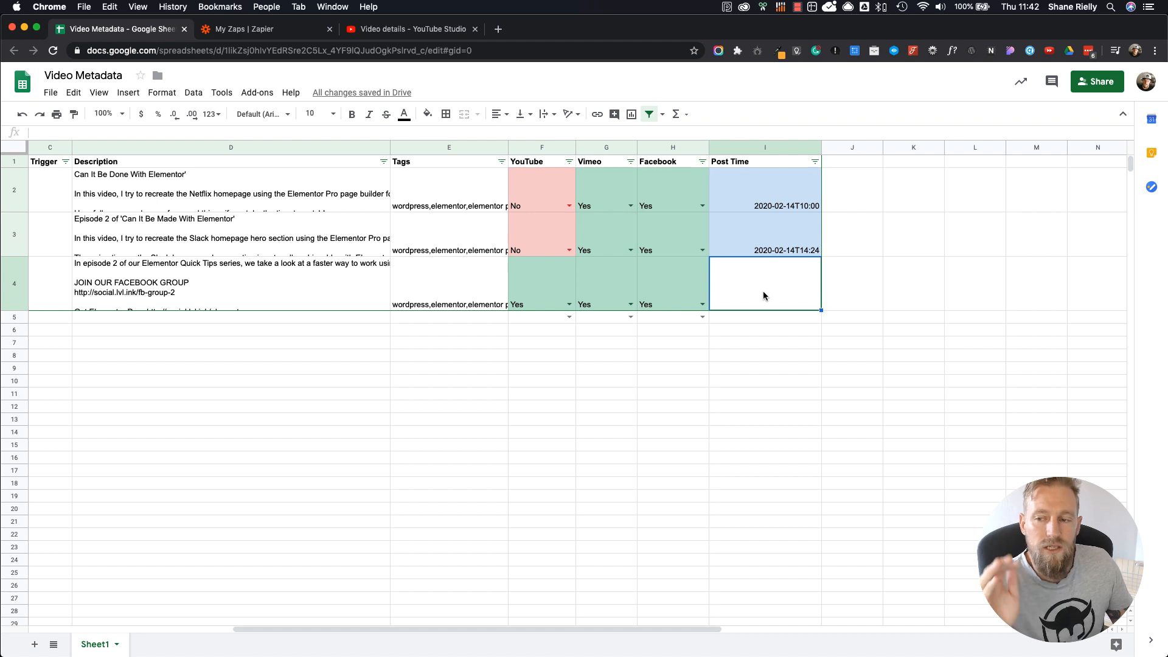
pyautogui.click(776, 247)
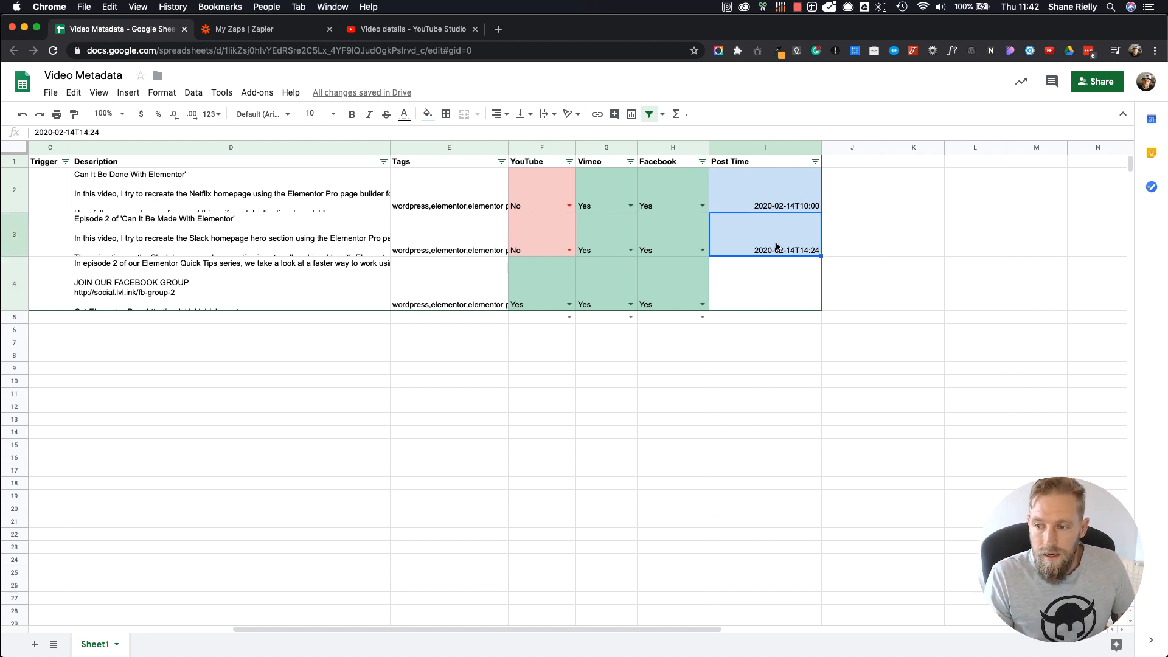
pyautogui.moveTo(820, 257); pyautogui.dragTo(819, 307)
pyautogui.click(811, 329)
# Step: Change the Post Time in row 4 to 2020-02-20T11:25
pyautogui.doubleClick(802, 308)
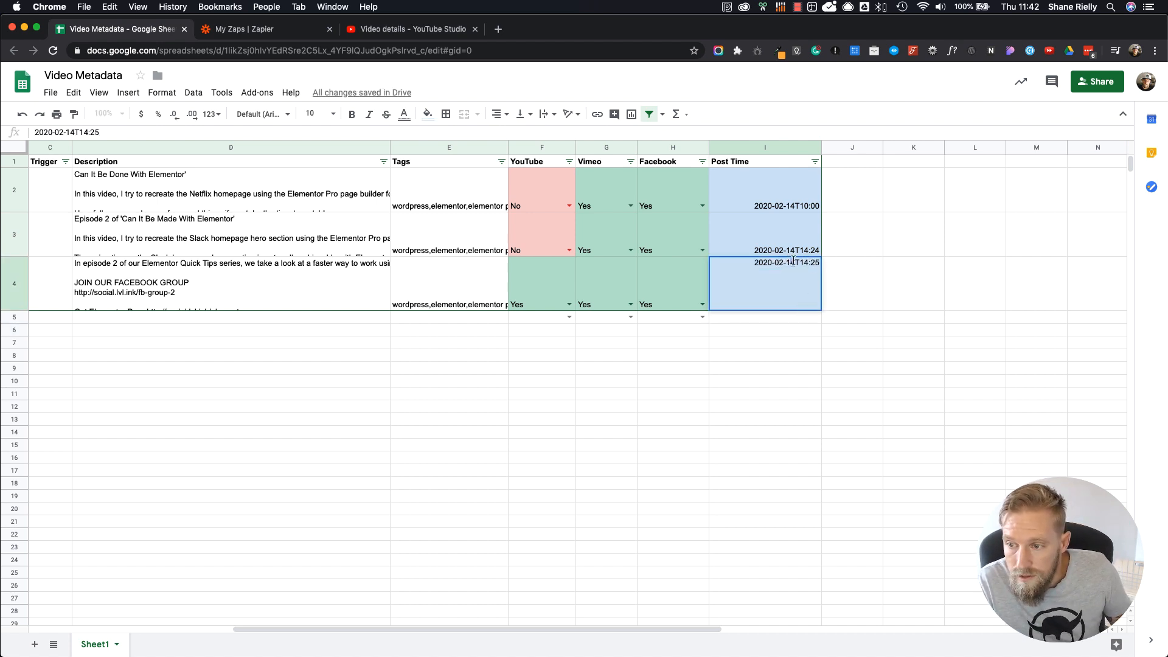
pyautogui.moveTo(794, 262); pyautogui.dragTo(789, 263)
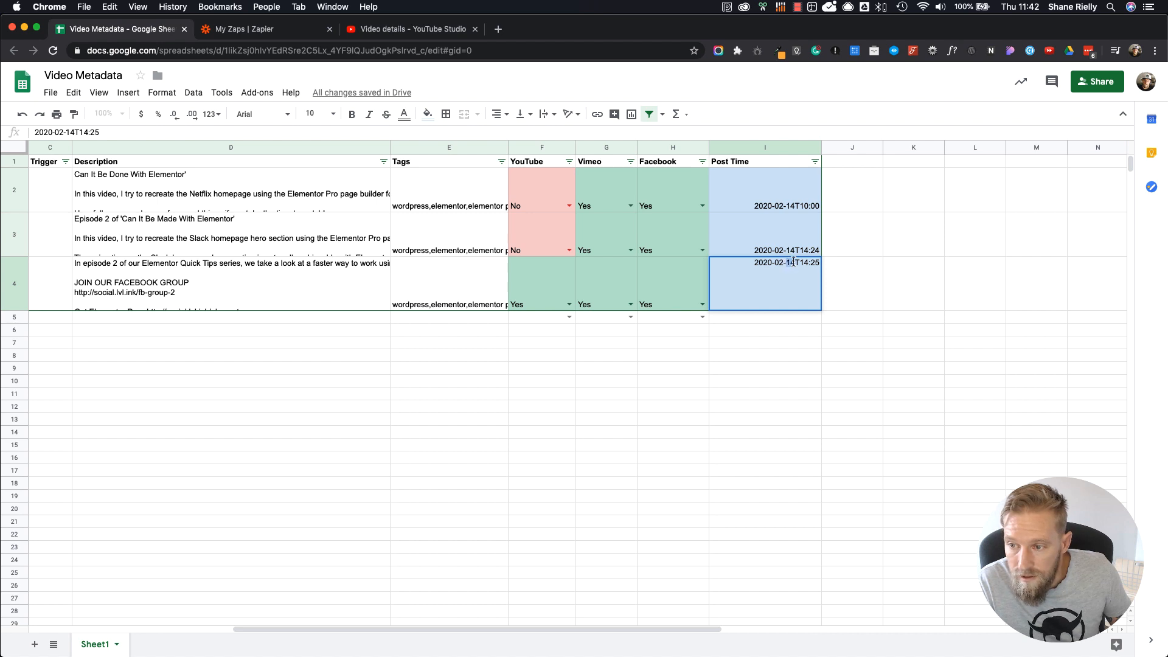
pyautogui.write('20')
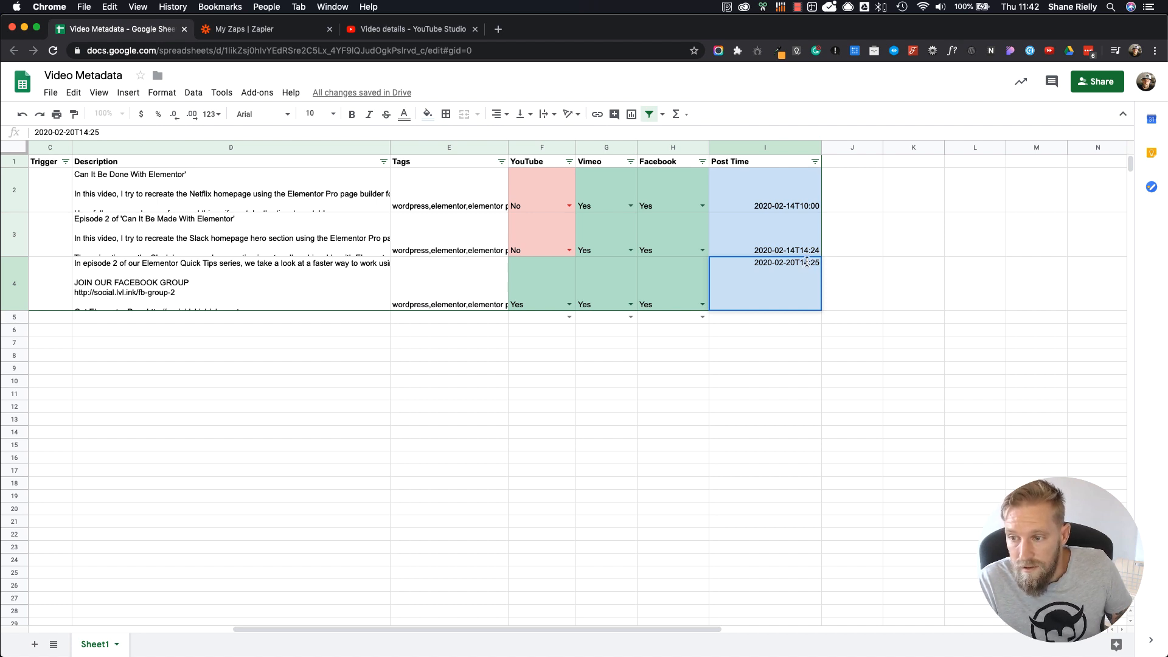
pyautogui.press('BackSpace')
pyautogui.write('1')
pyautogui.click(790, 420)
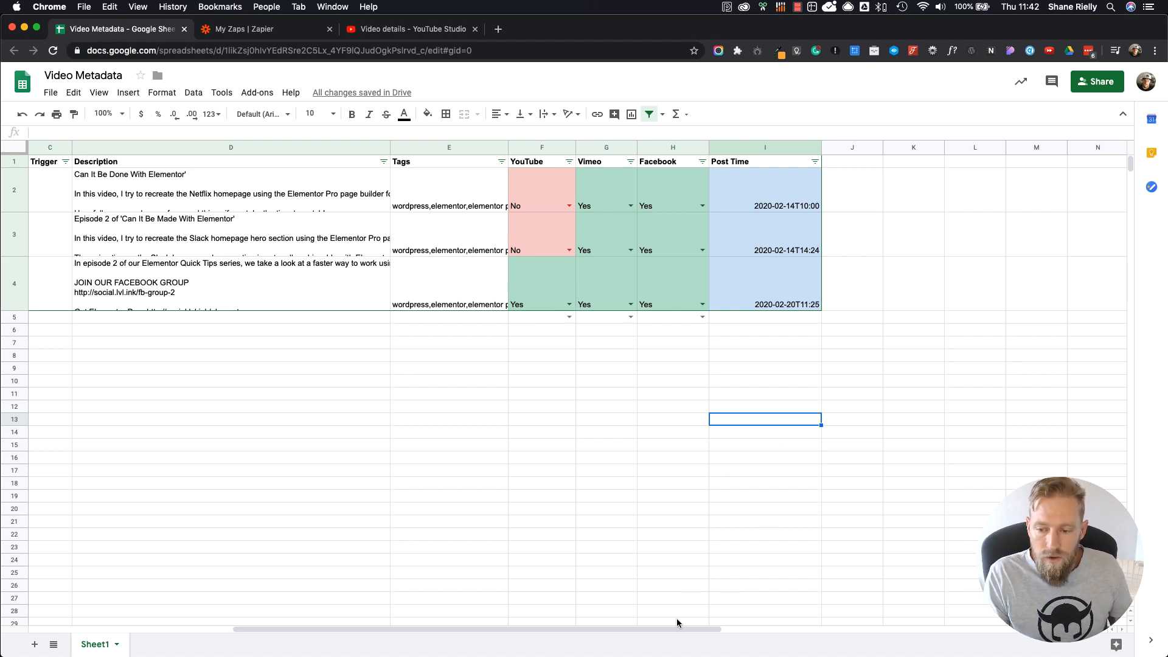
# Step: Review the completed elementor-navigator.mp4 entry in row 4 from the Name column through to Post Time
pyautogui.moveTo(679, 628); pyautogui.dragTo(364, 642)
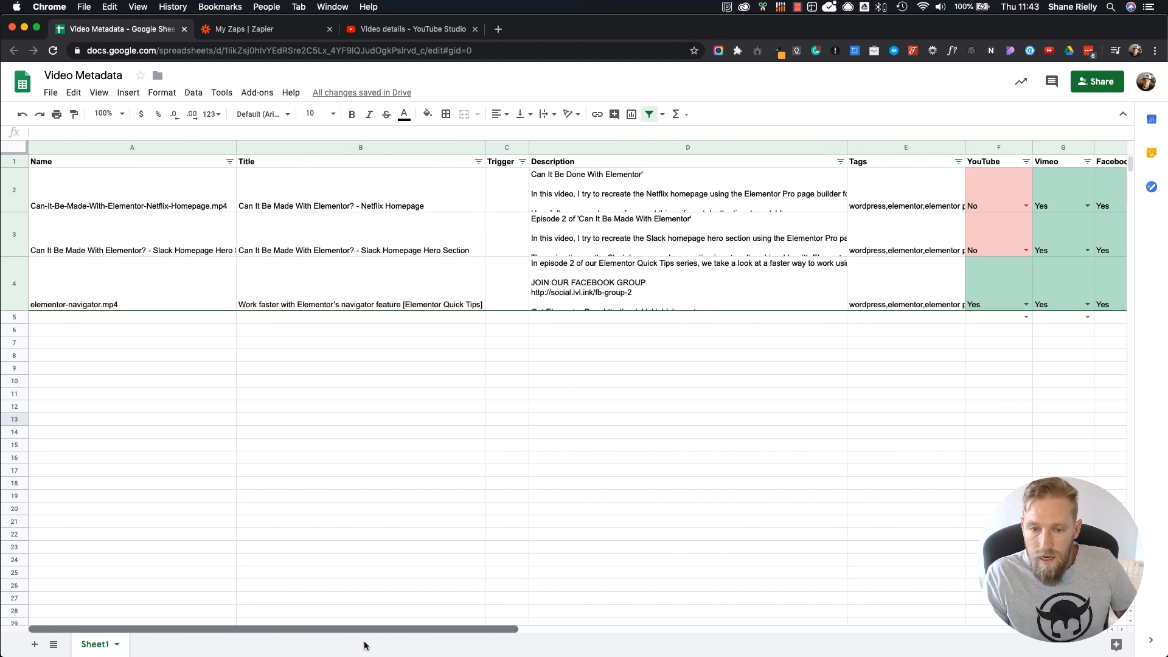
pyautogui.click(13, 290)
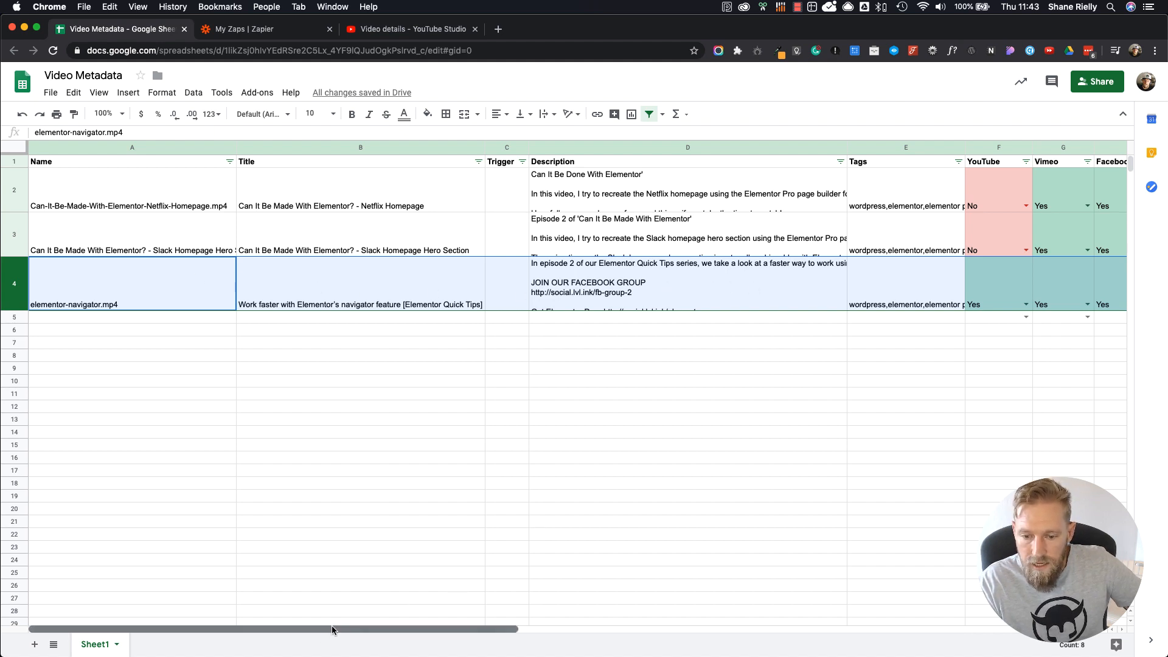
pyautogui.moveTo(332, 628); pyautogui.dragTo(585, 609)
pyautogui.click(629, 370)
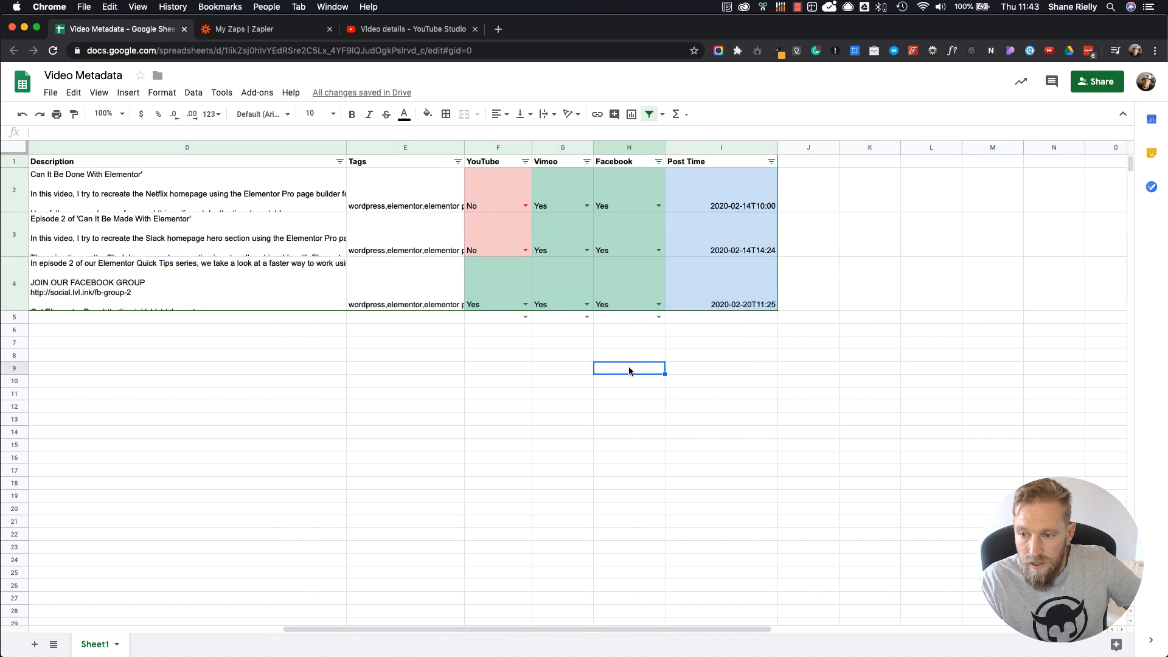
pyautogui.click(697, 419)
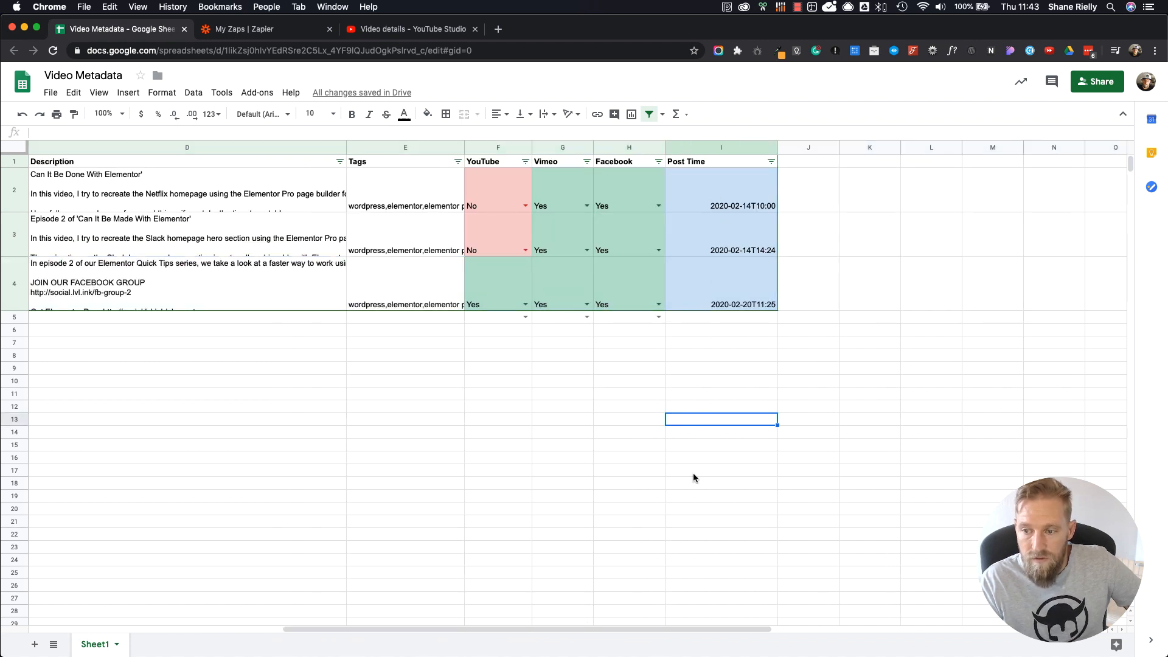
pyautogui.moveTo(666, 626); pyautogui.dragTo(332, 654)
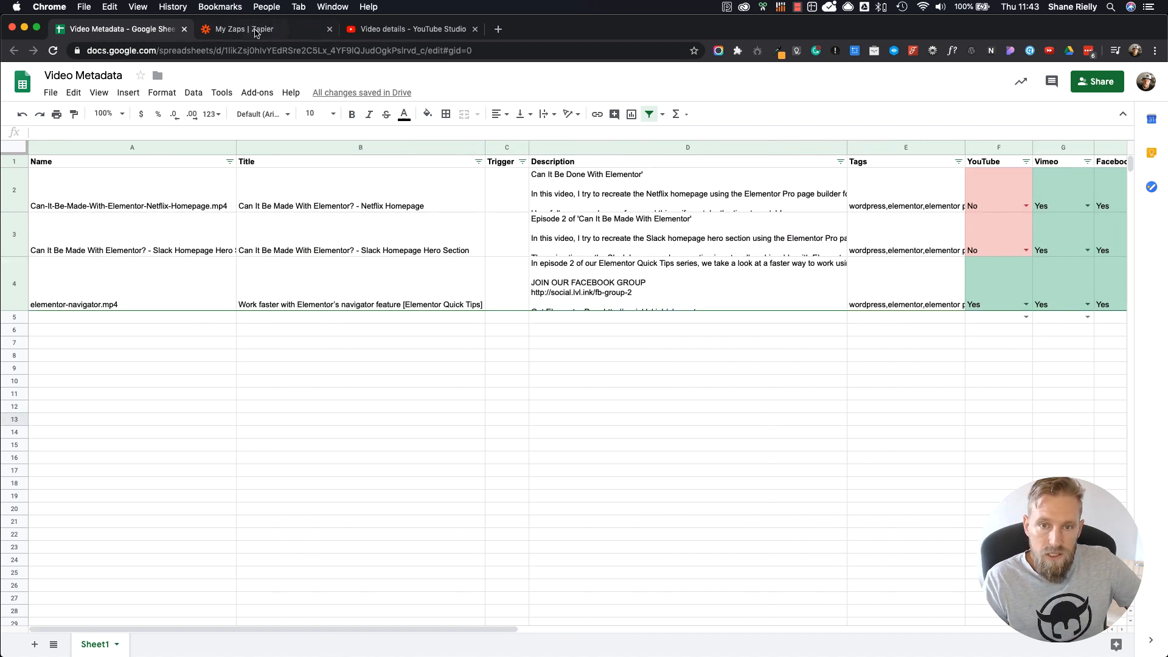
# Step: Close the YouTube video details page, switch to Zapier and start a new zap
pyautogui.click(475, 29)
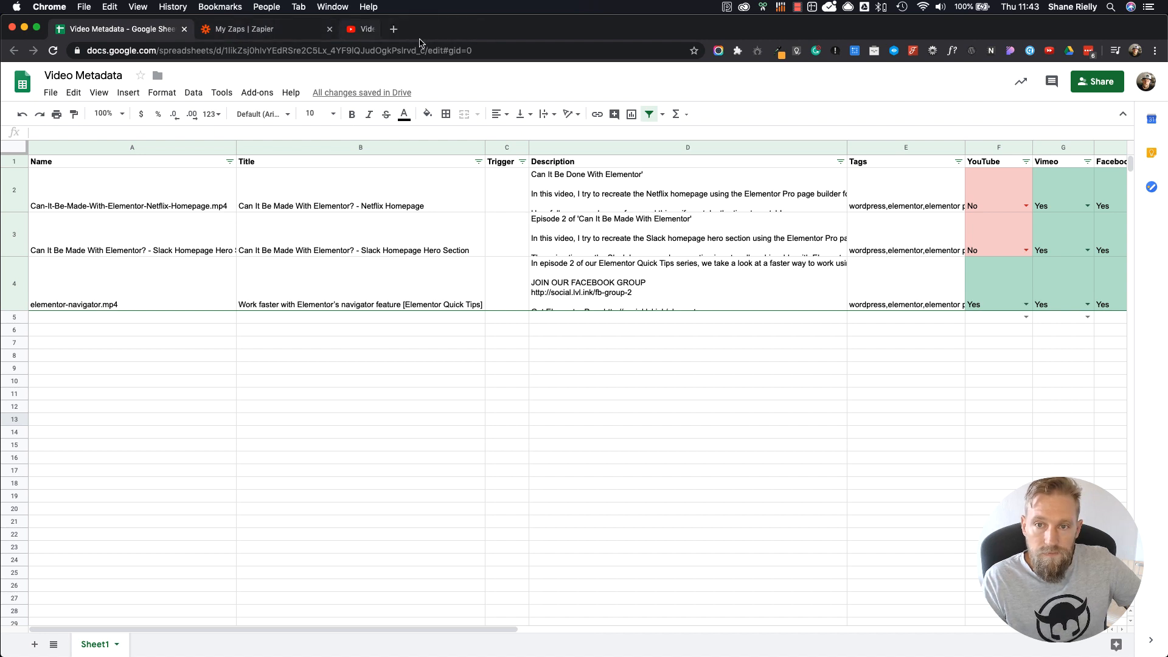
pyautogui.click(262, 29)
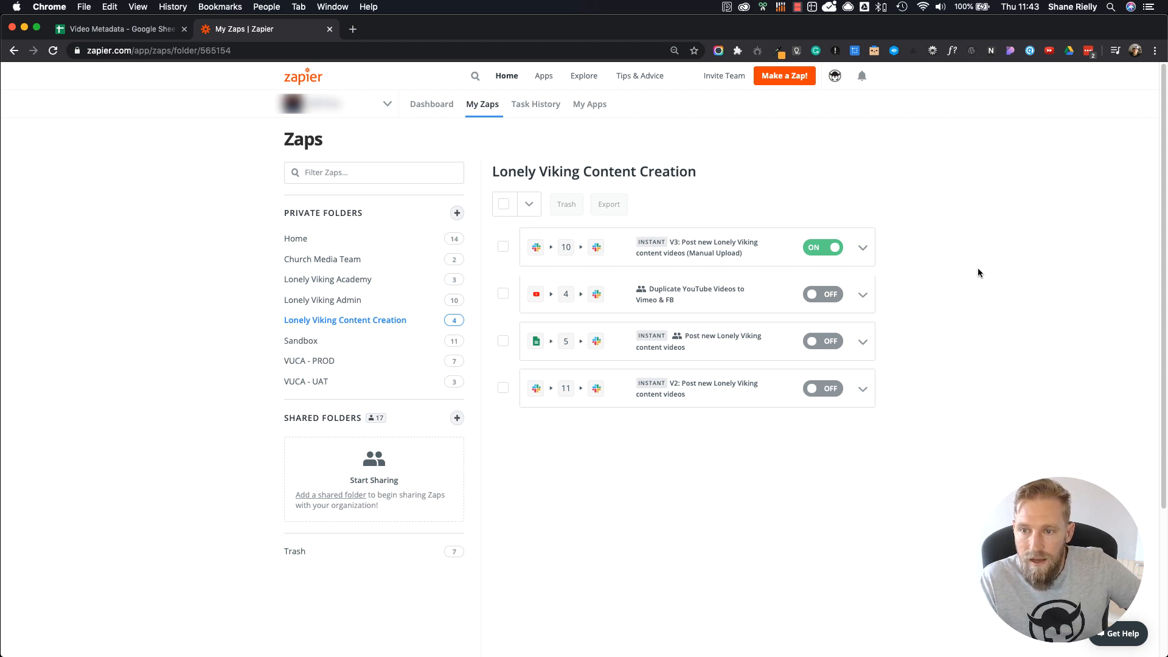
pyautogui.click(791, 78)
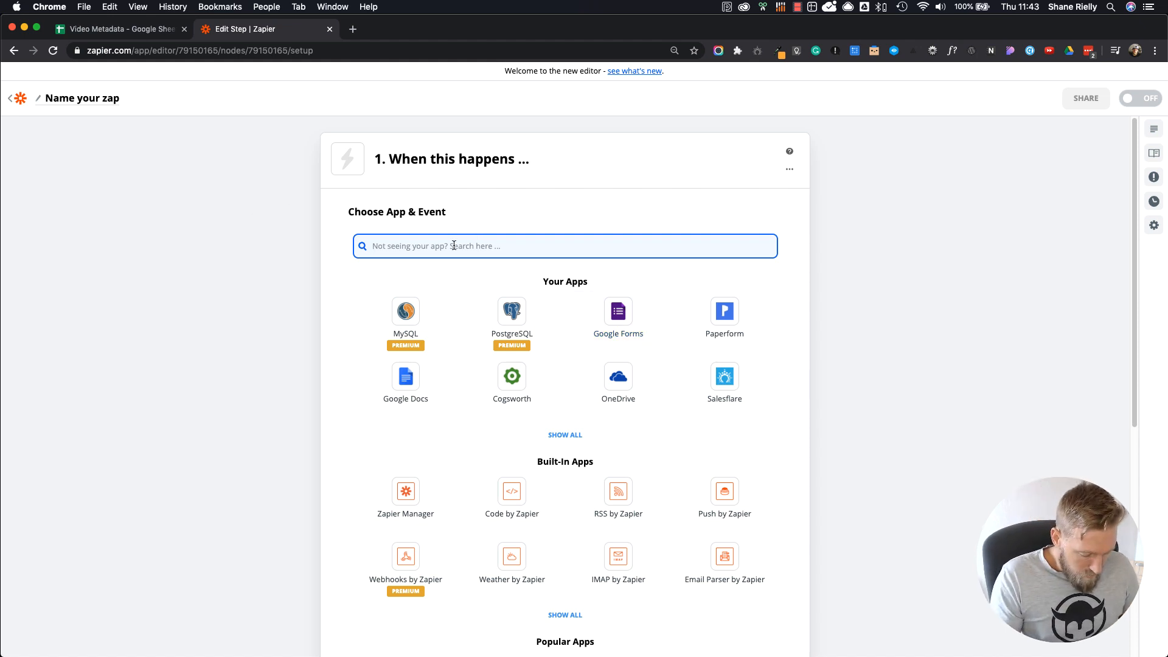
# Step: Set the zap's trigger to Slack with the New Pushed Message event
pyautogui.write('Slac')
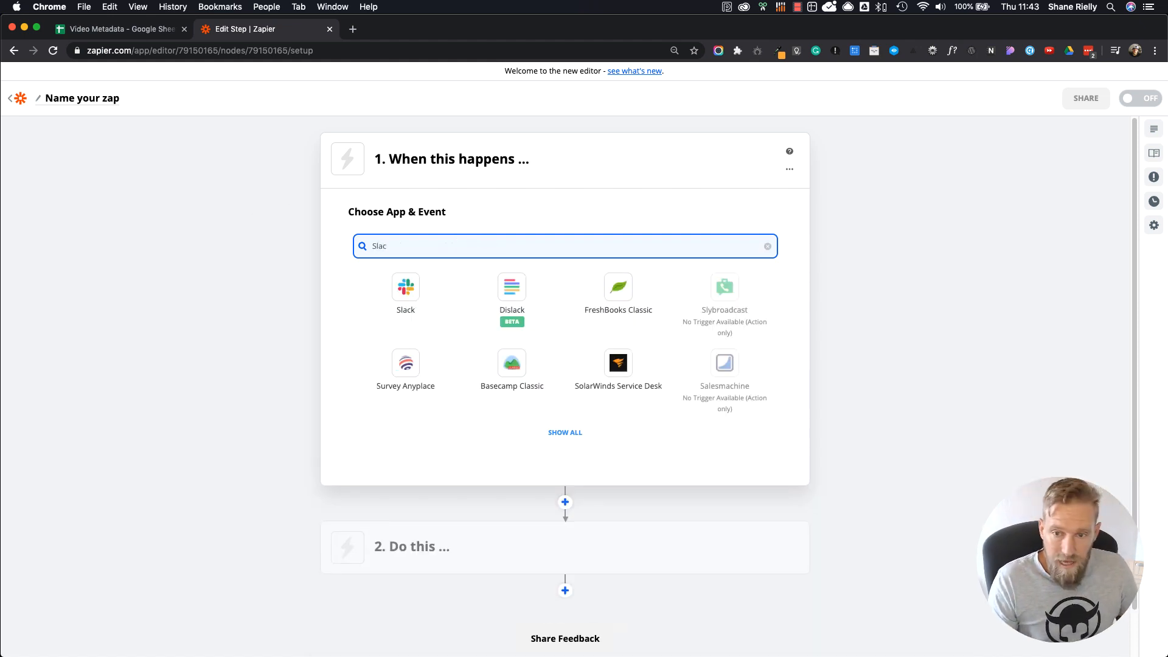
pyautogui.click(409, 295)
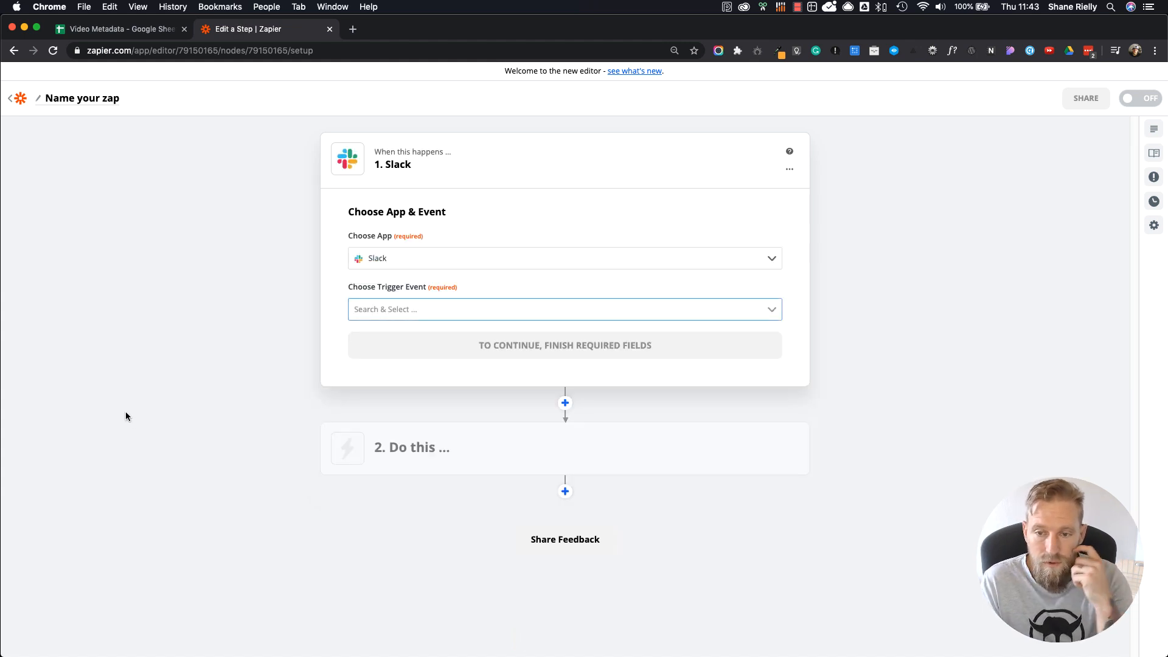
pyautogui.click(456, 312)
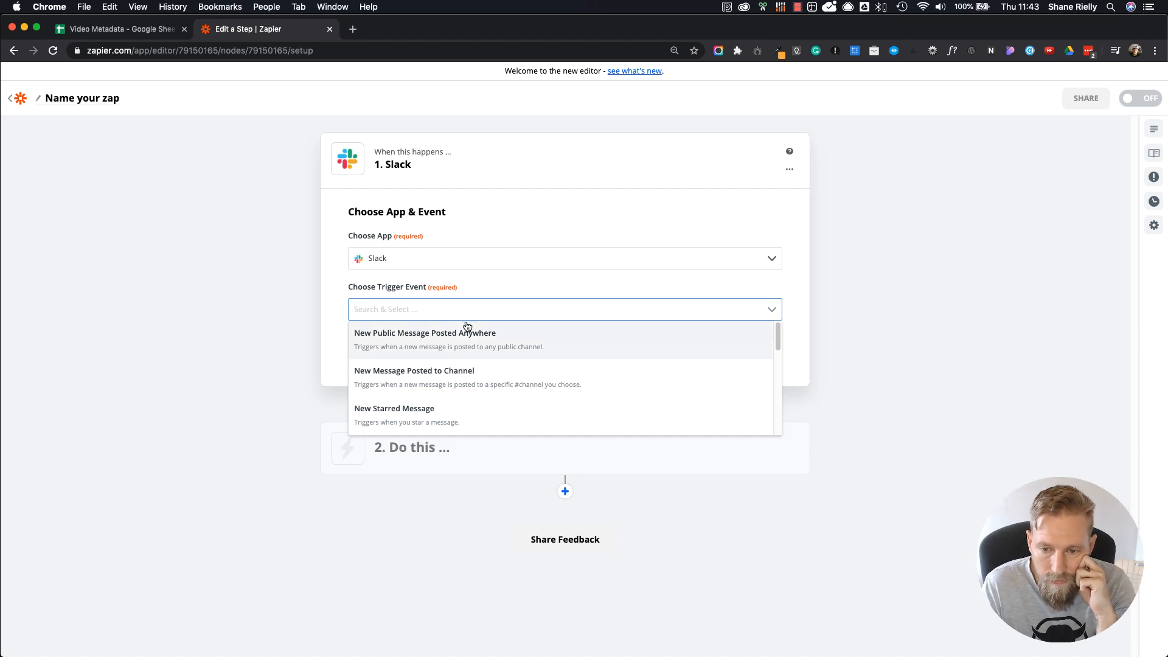
pyautogui.scroll(-3, 476, 363)
pyautogui.scroll(-5, 476, 363)
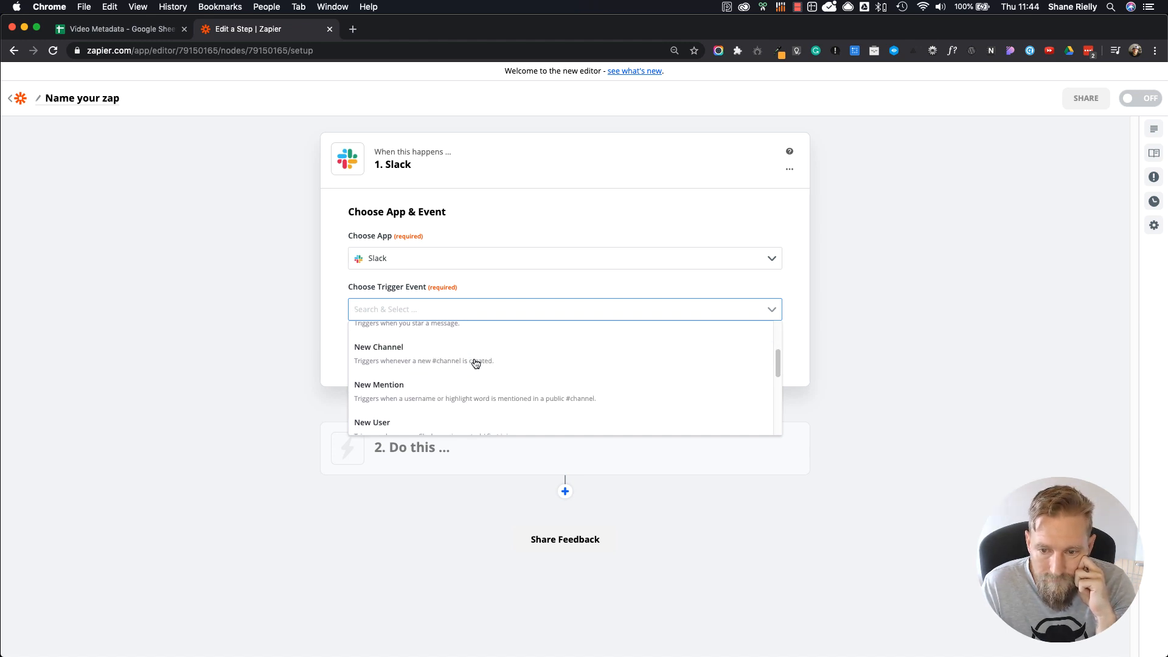
pyautogui.scroll(-3, 476, 364)
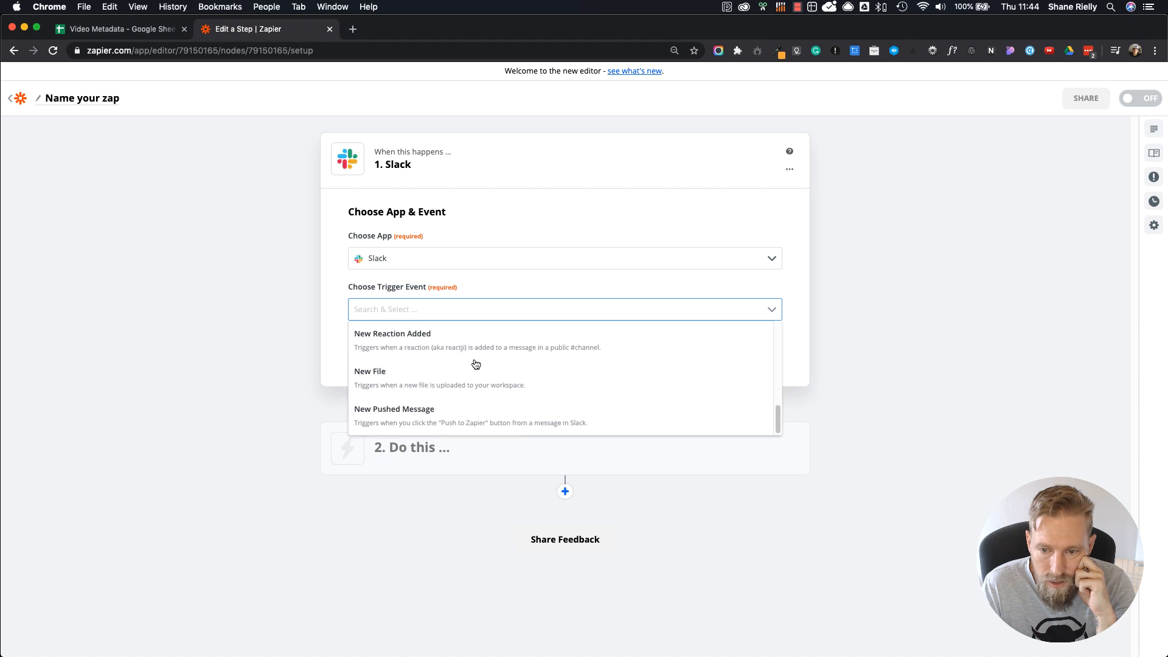
pyautogui.click(447, 419)
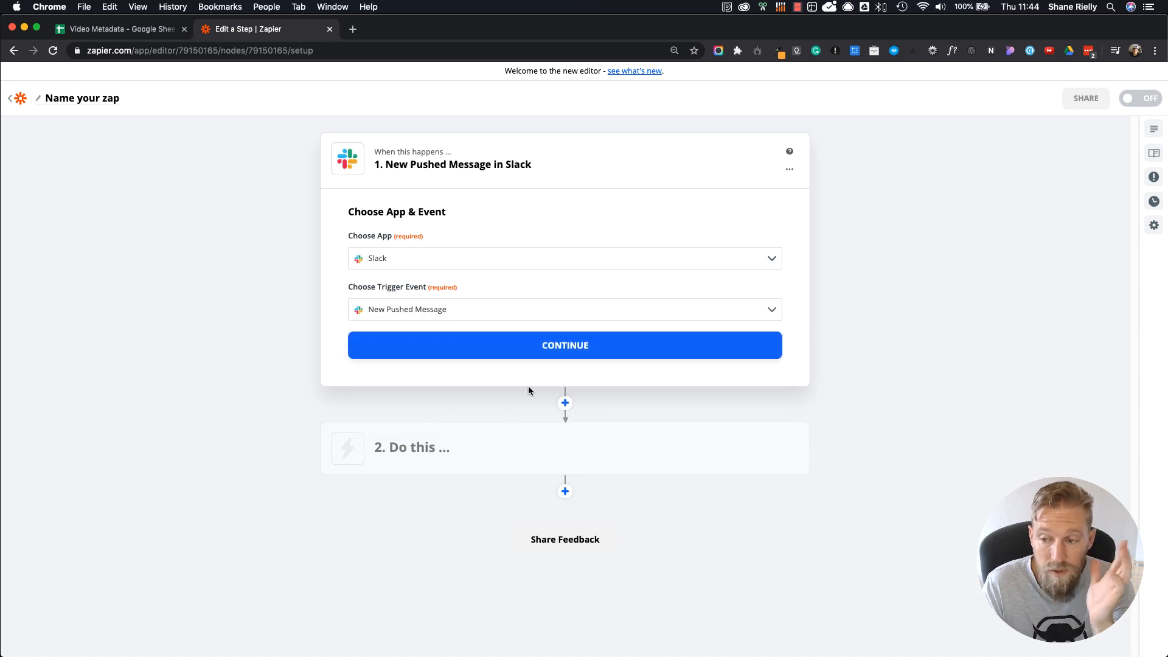
pyautogui.click(547, 351)
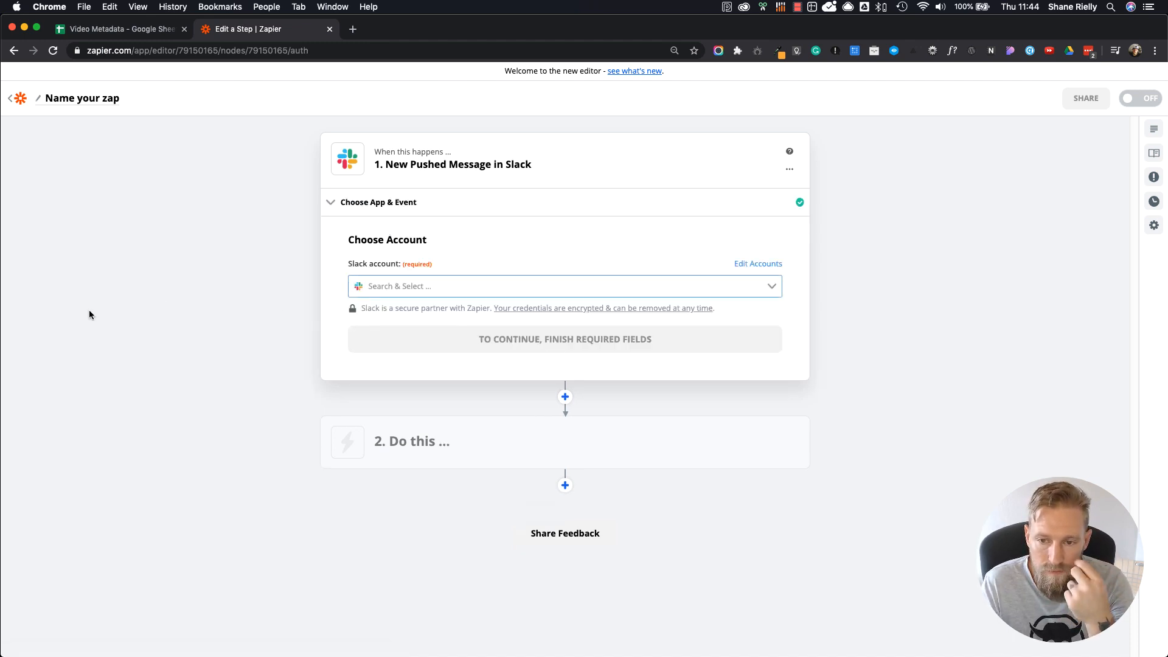
# Step: Connect the trigger to the Lonely Viking Slack account that is used in 7 Zaps
pyautogui.click(401, 287)
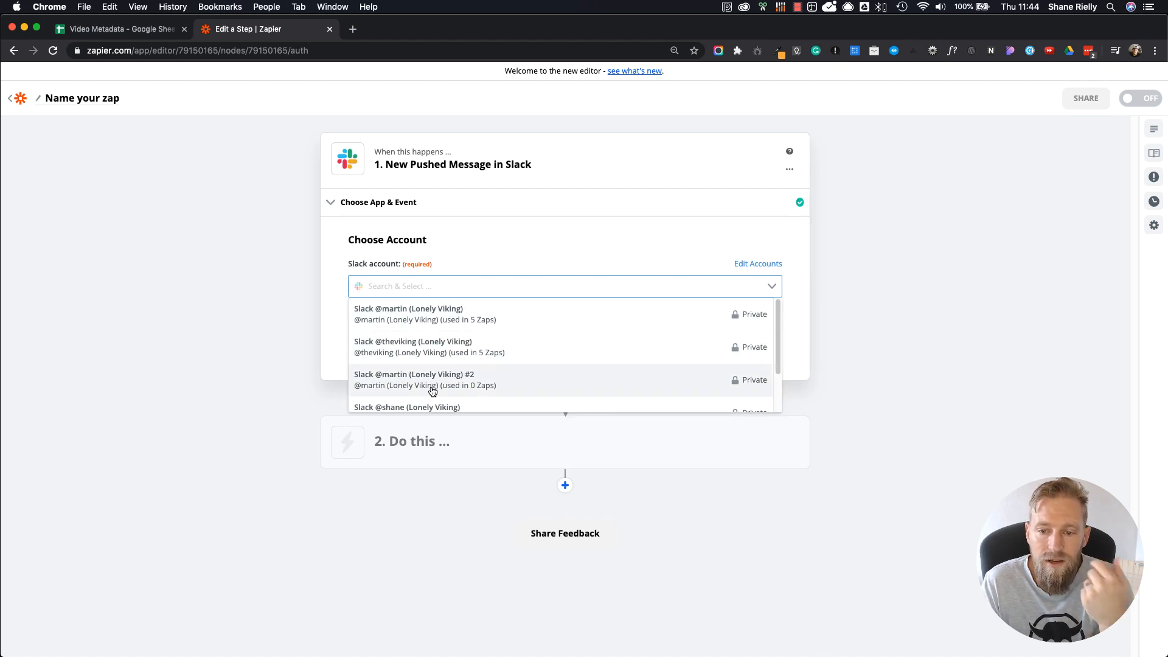
pyautogui.scroll(-2, 438, 375)
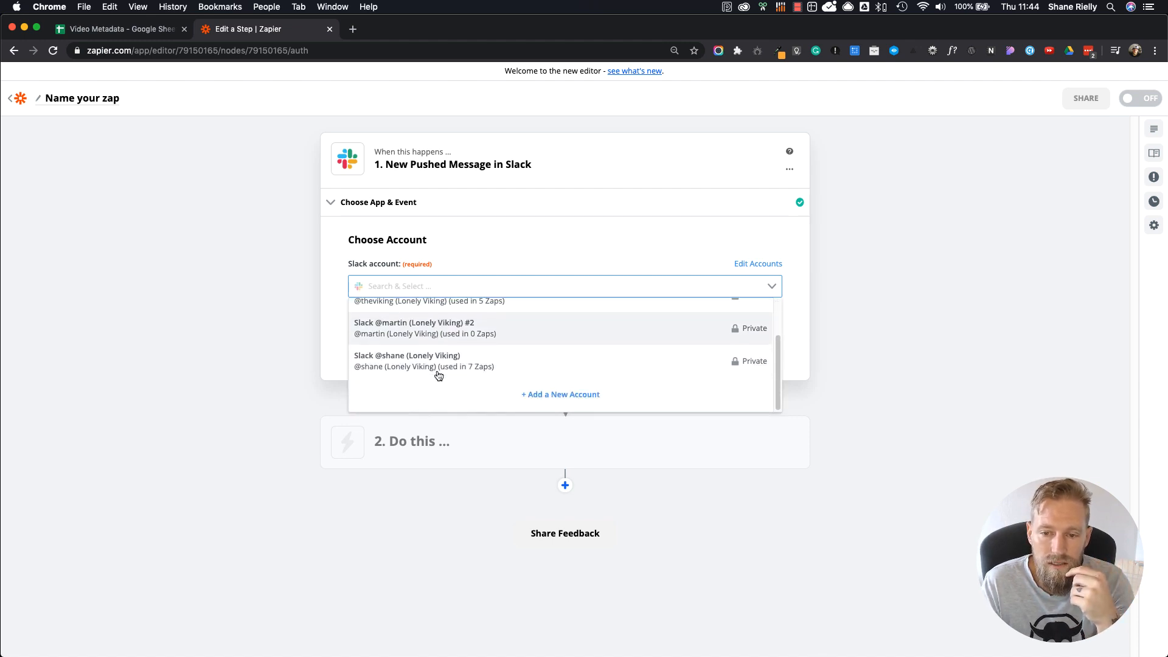
pyautogui.scroll(2, 436, 384)
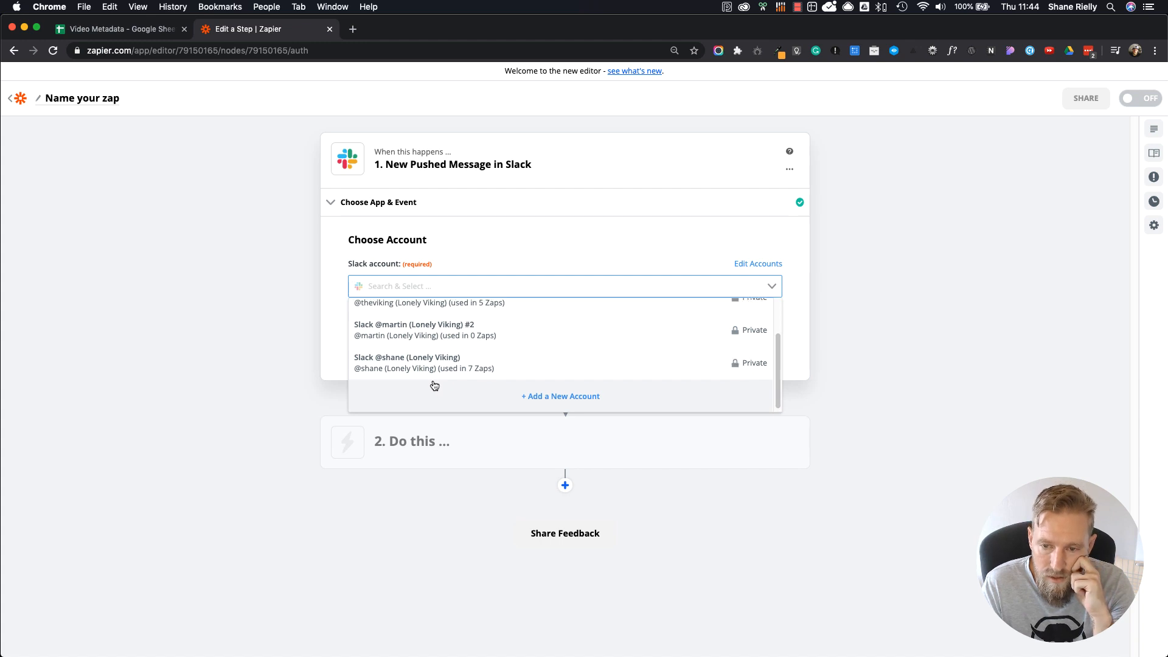
pyautogui.scroll(1, 434, 385)
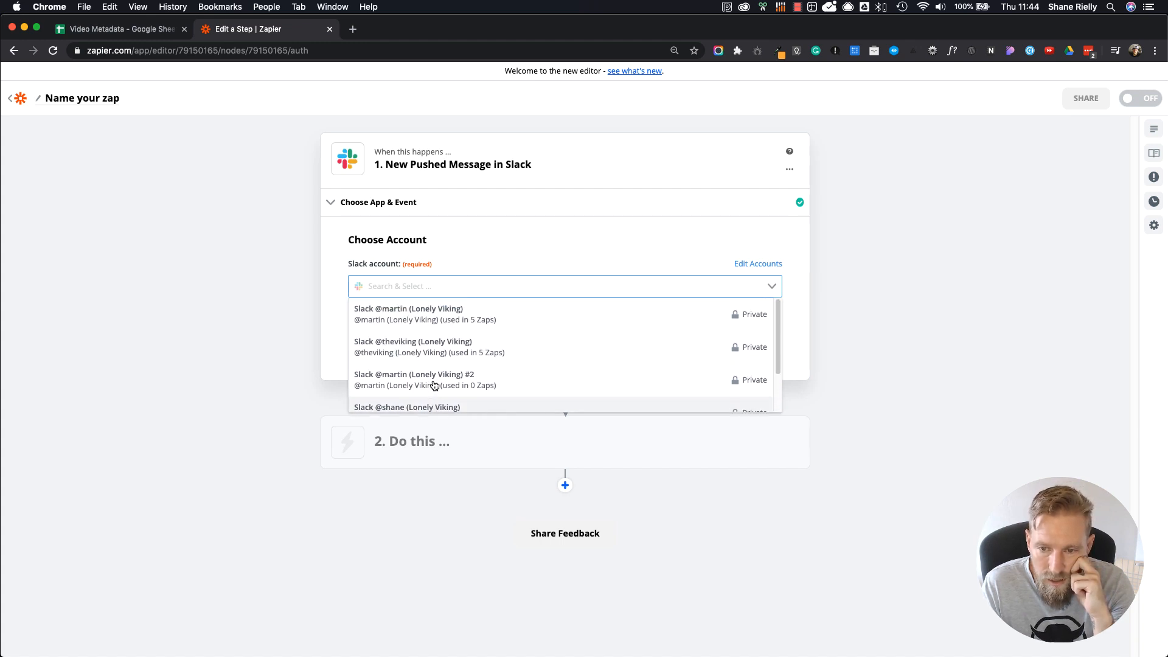
pyautogui.scroll(-2, 434, 384)
pyautogui.click(432, 397)
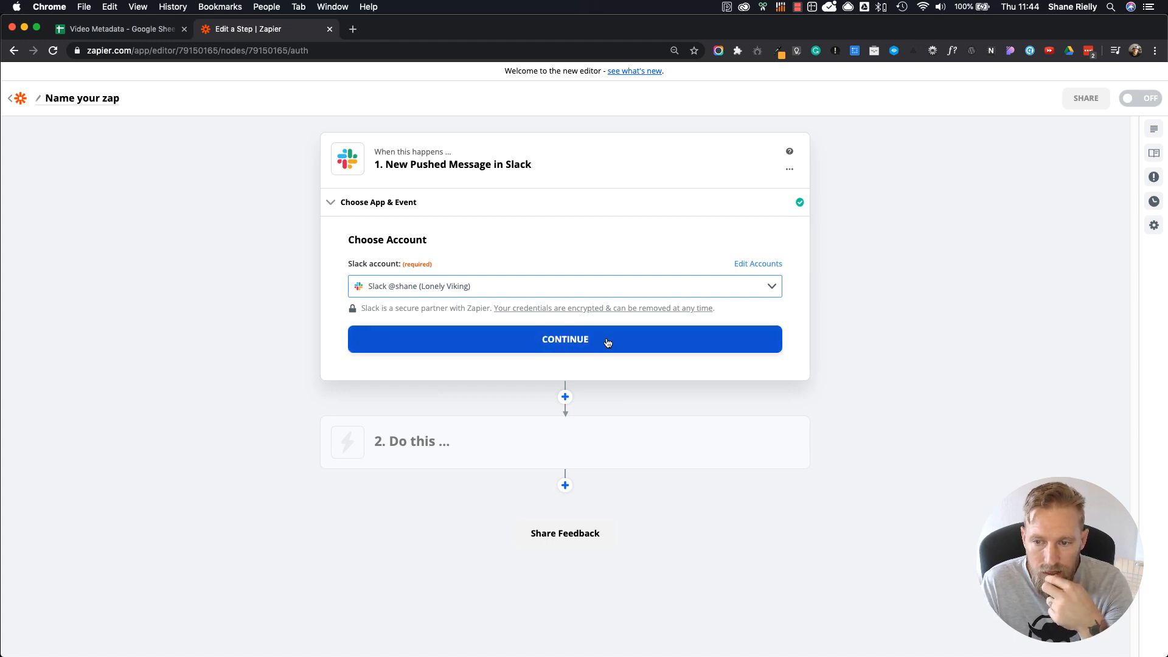
pyautogui.click(572, 345)
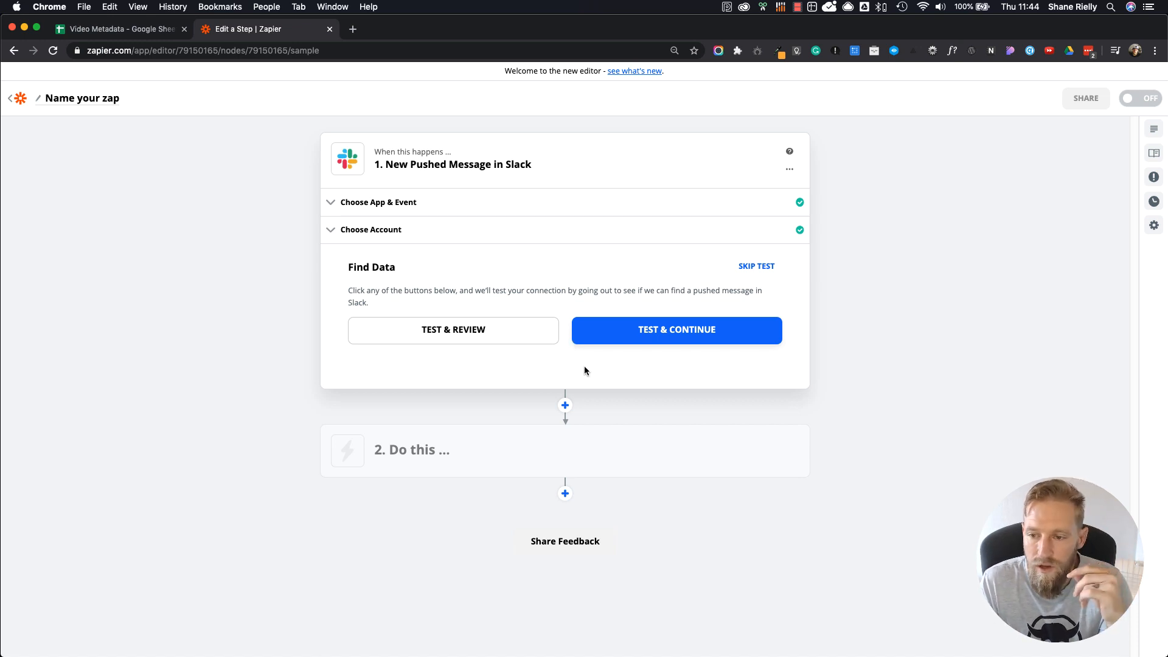
# Step: Test the Slack trigger, review the fields of the sample pushed message and finish editing the trigger
pyautogui.click(461, 334)
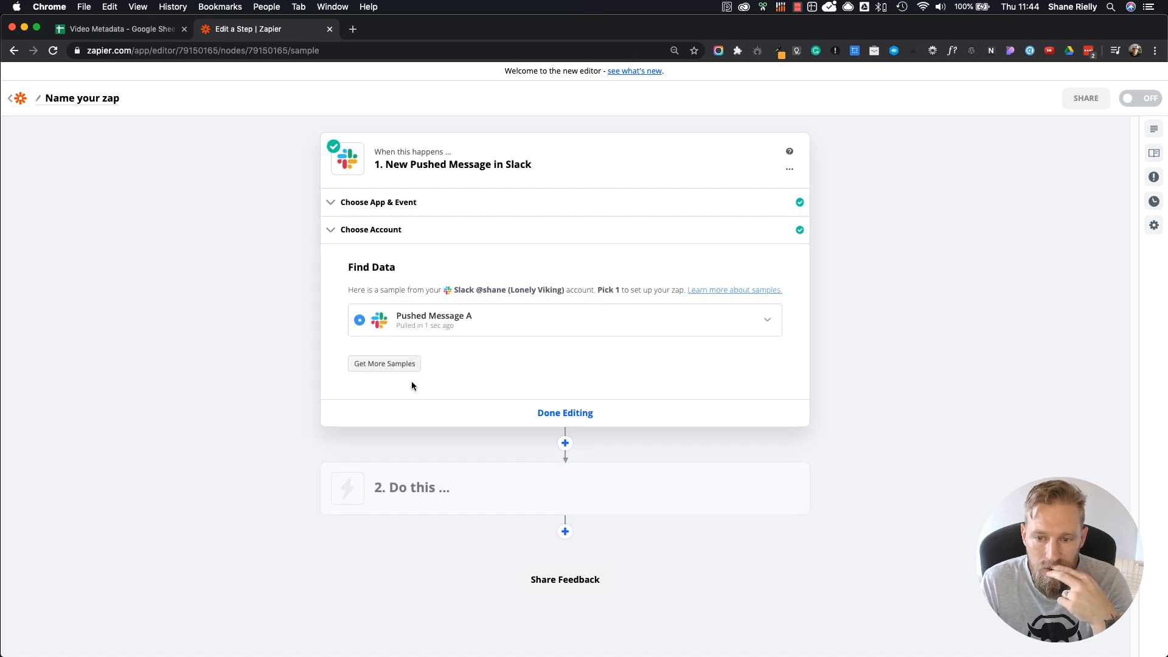
pyautogui.click(488, 332)
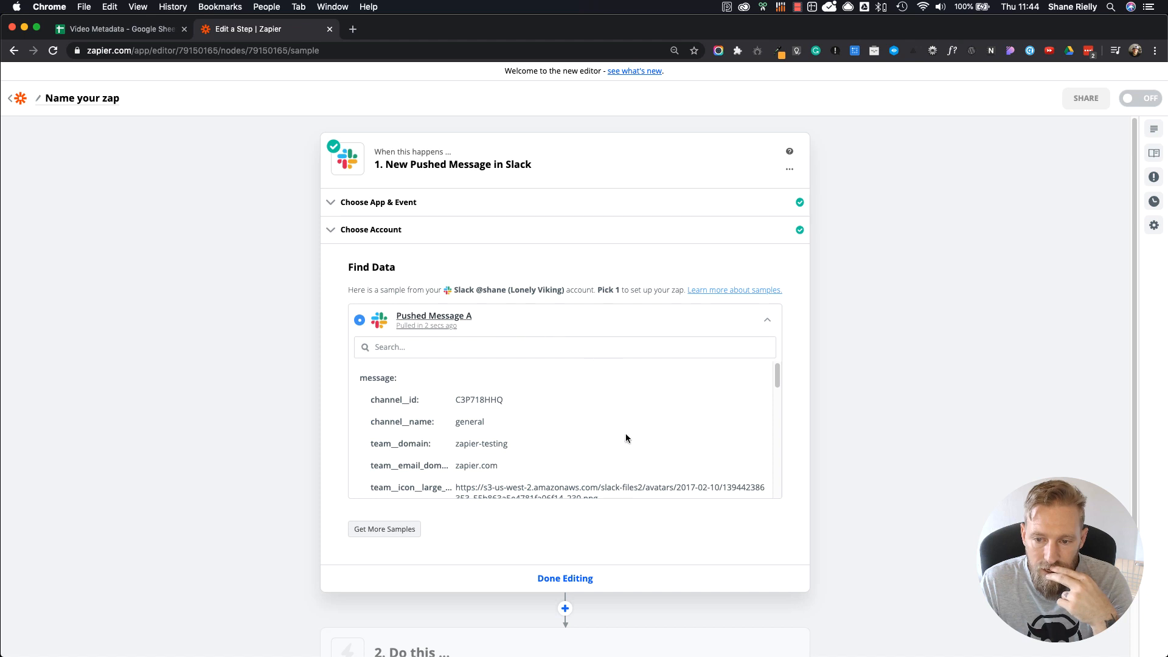
pyautogui.scroll(-10, 622, 445)
pyautogui.scroll(-5, 622, 449)
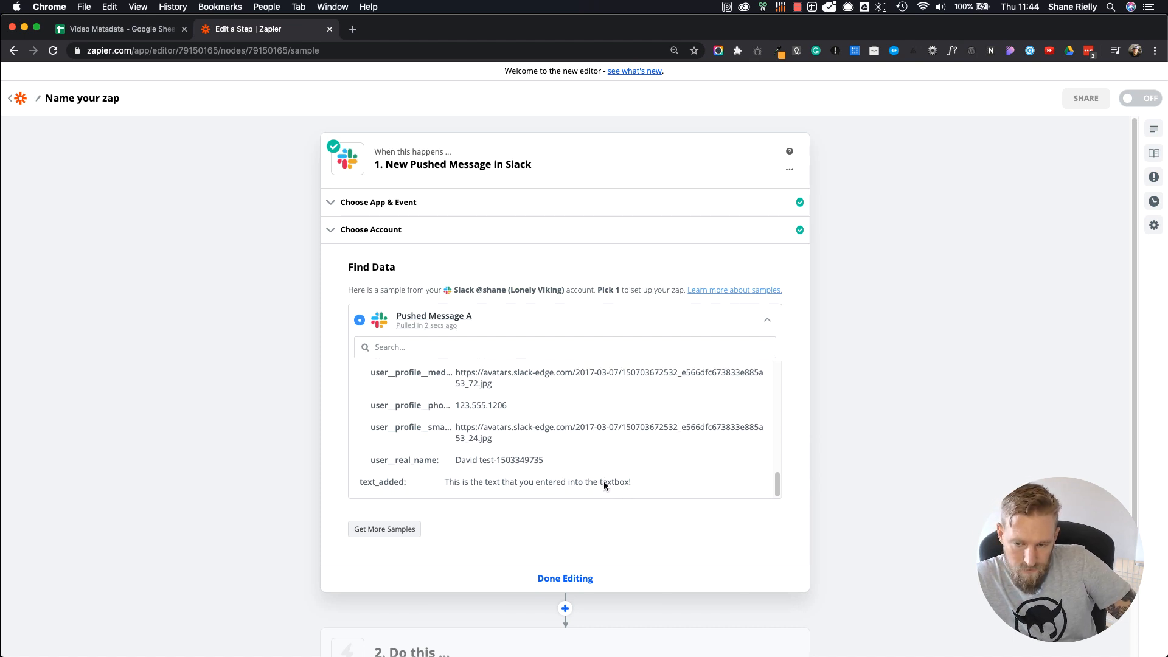
pyautogui.click(570, 237)
pyautogui.click(570, 403)
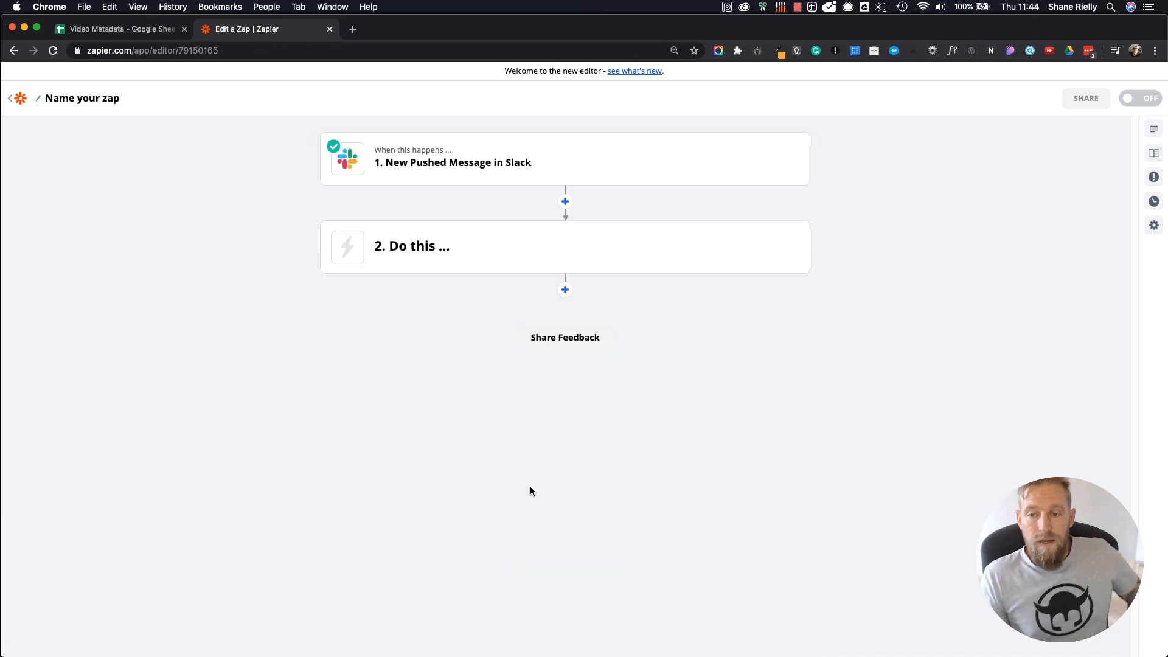
# Step: Set the zap's second step to Google Sheets with the Lookup Spreadsheet Row action
pyautogui.click(417, 243)
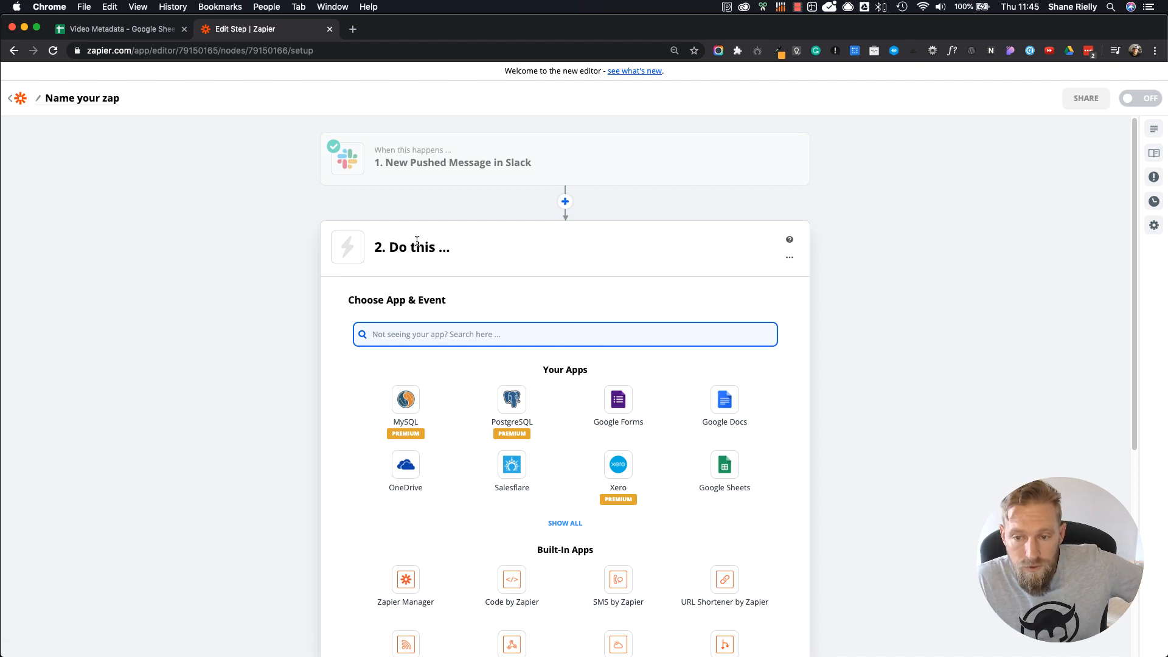
pyautogui.click(737, 487)
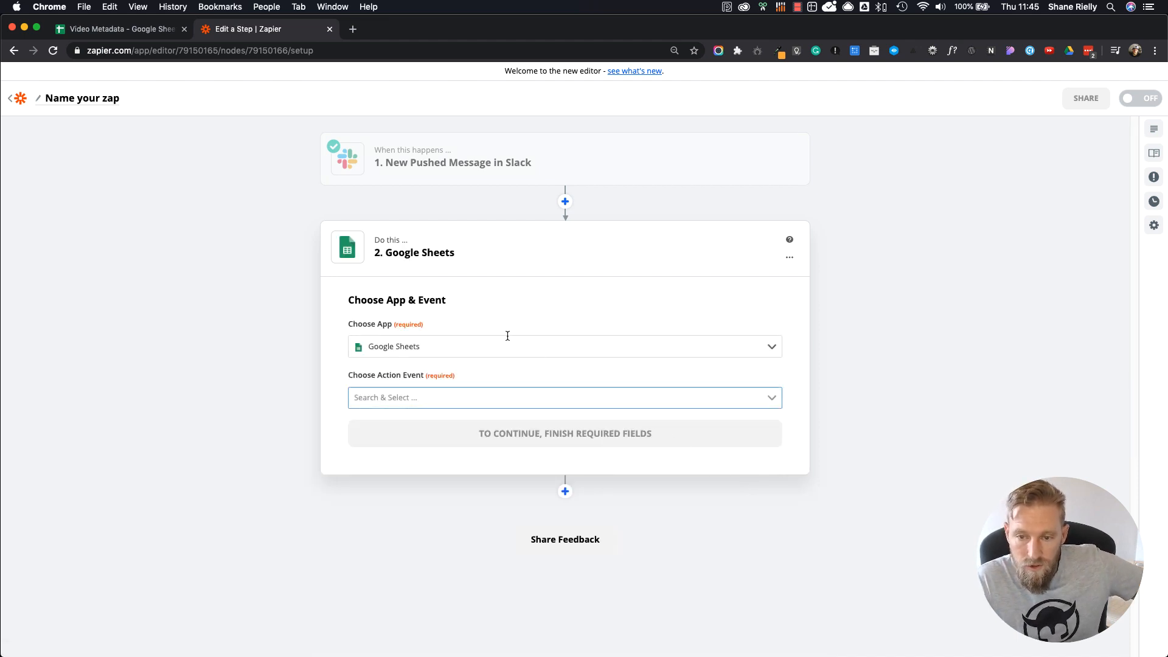
pyautogui.click(451, 396)
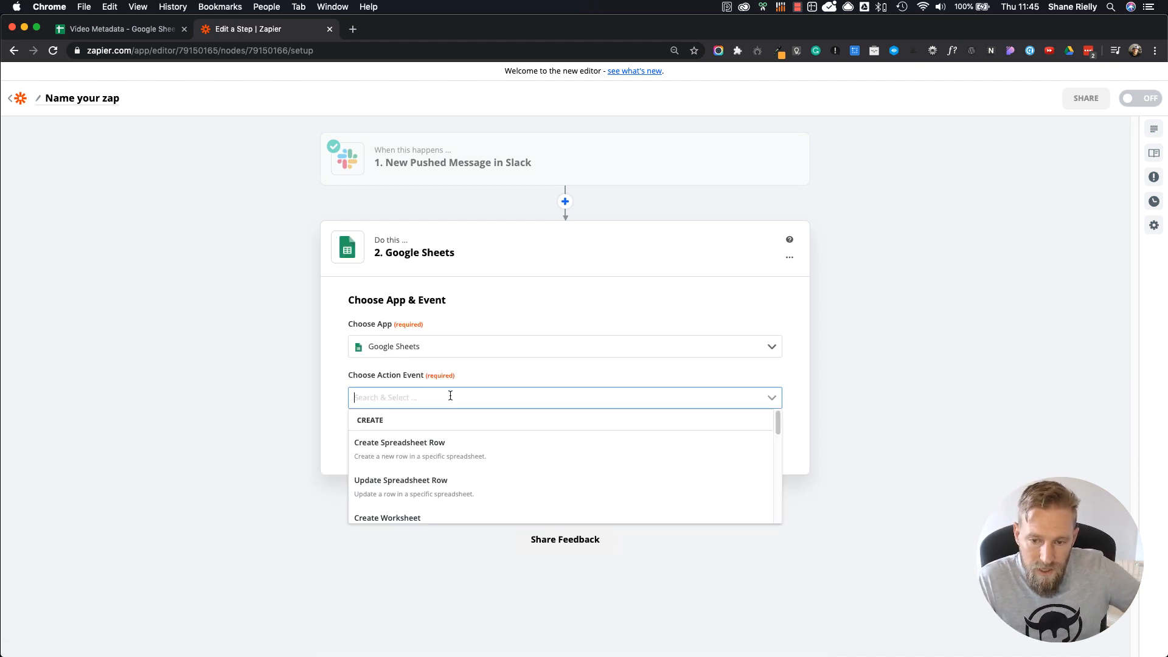
pyautogui.scroll(-5, 451, 477)
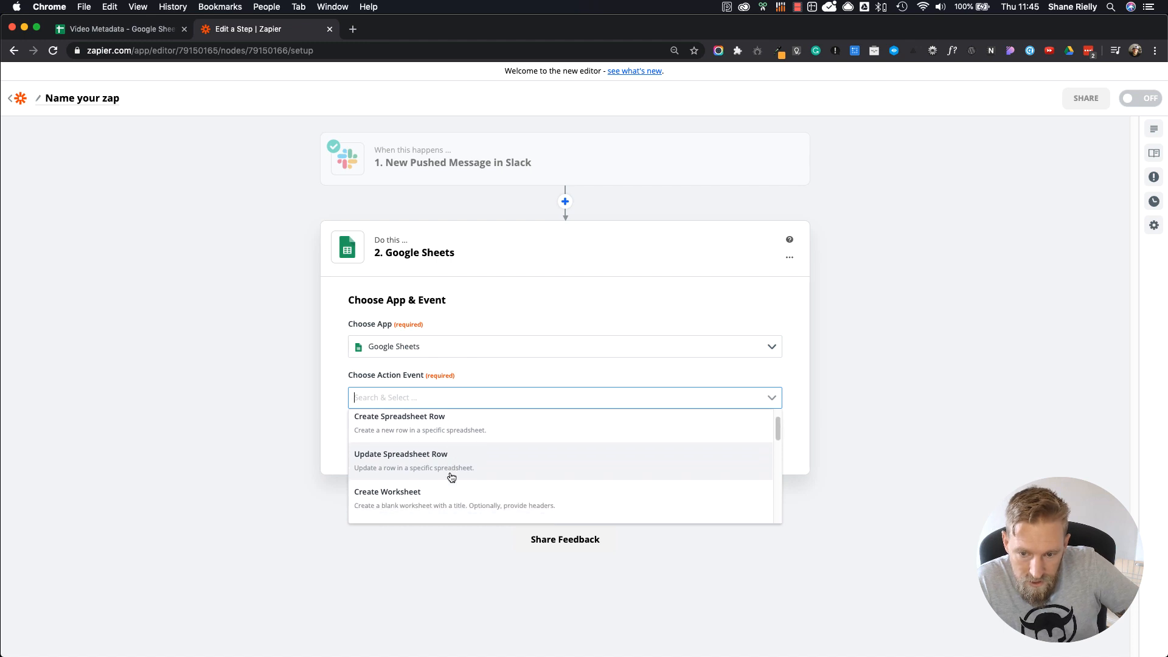
pyautogui.scroll(-5, 451, 477)
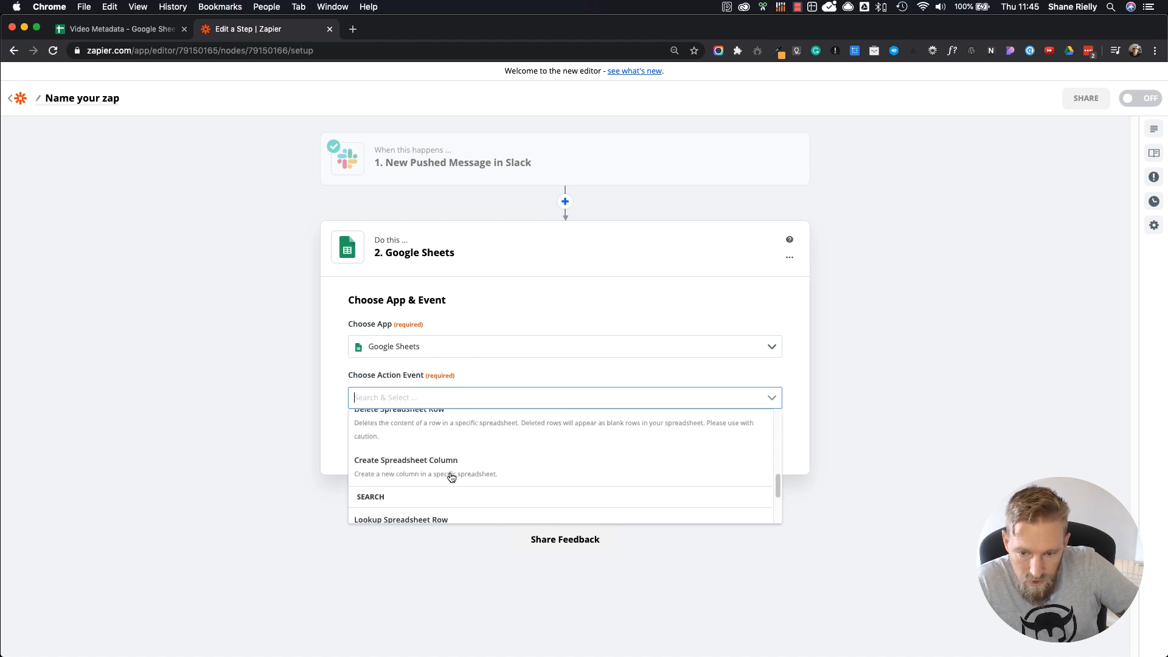
pyautogui.scroll(-3, 451, 477)
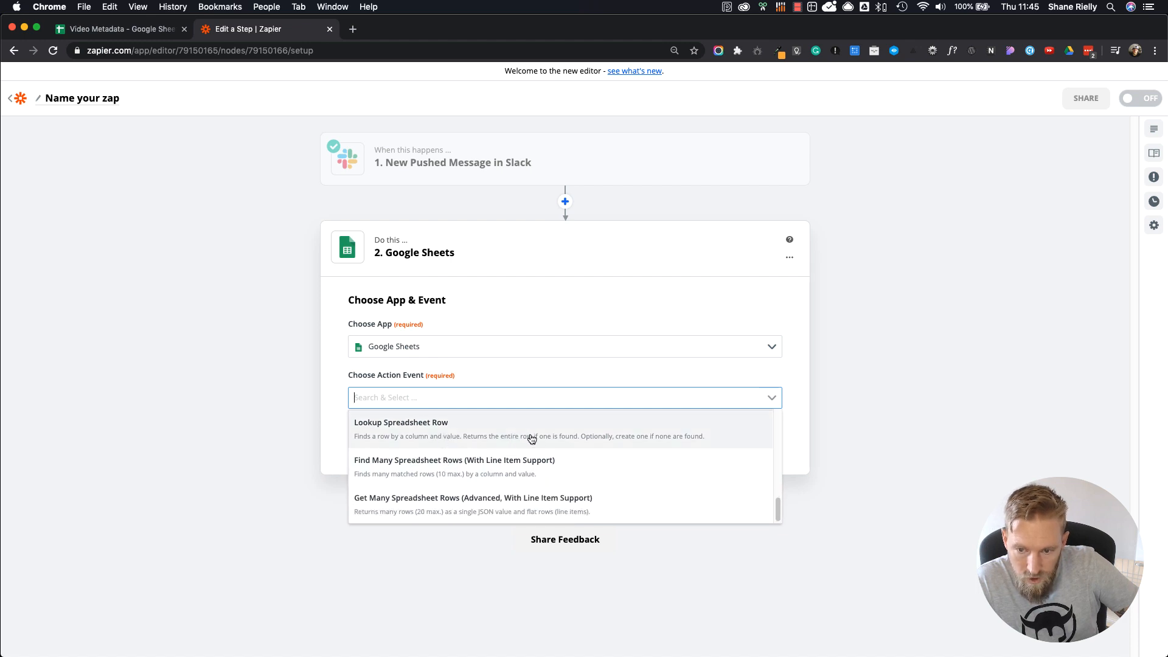
pyautogui.click(669, 439)
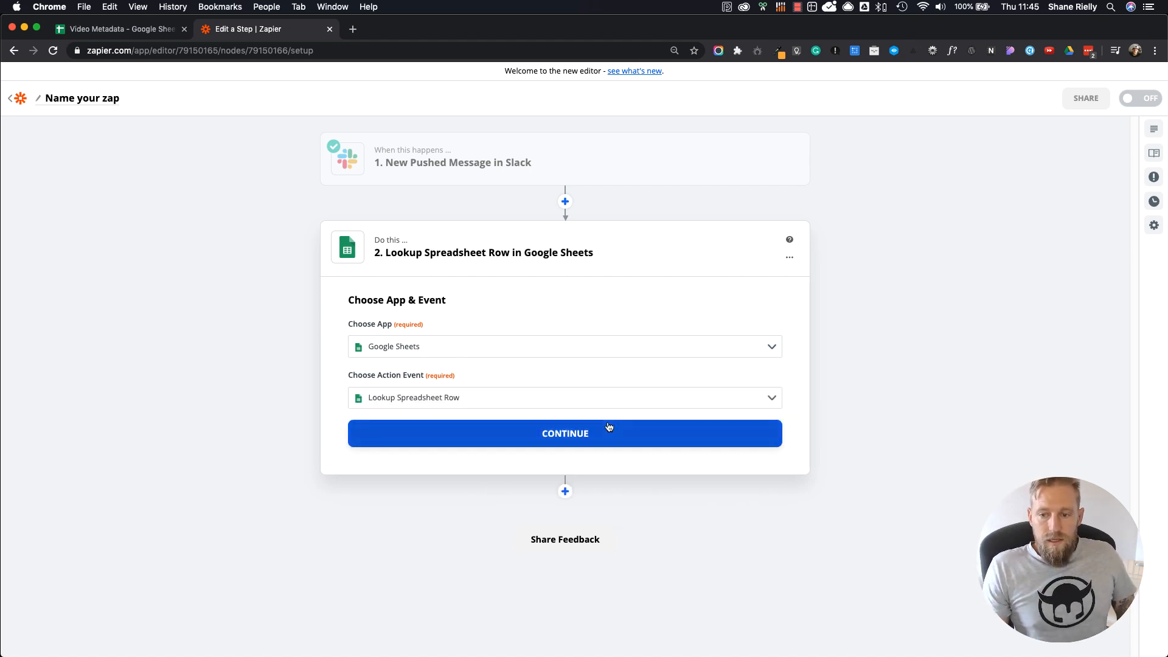
pyautogui.click(588, 435)
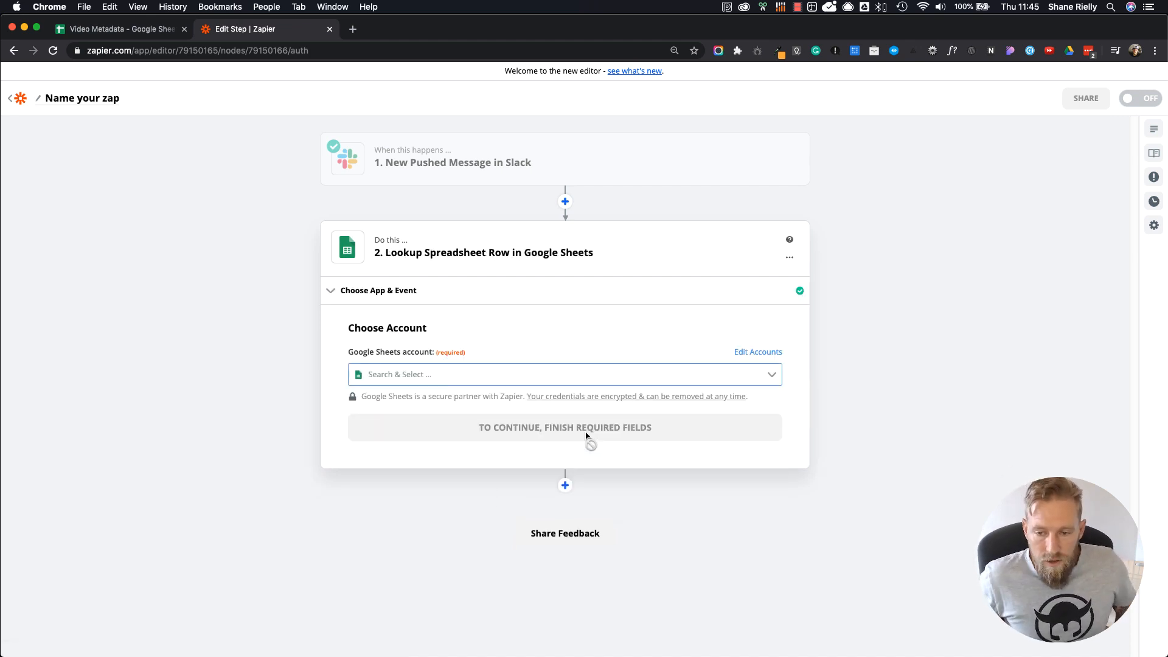
# Step: Connect the Google Sheets step to the personal lonelyviking.com account listed directly after the admin account, and continue
pyautogui.click(420, 382)
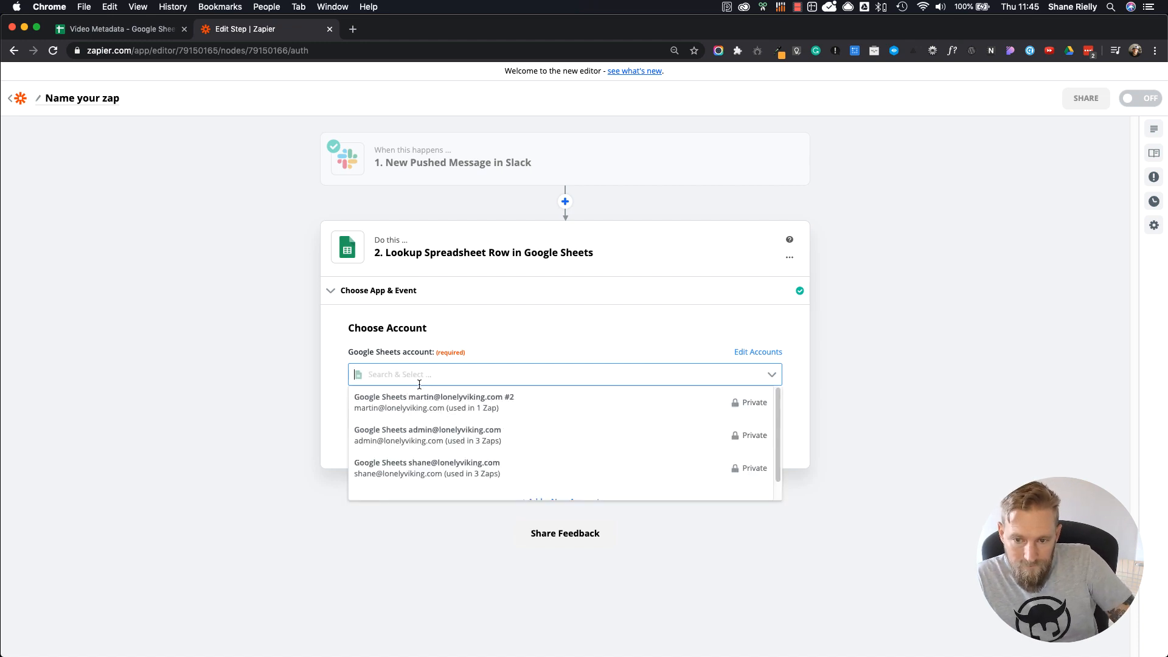
pyautogui.click(424, 476)
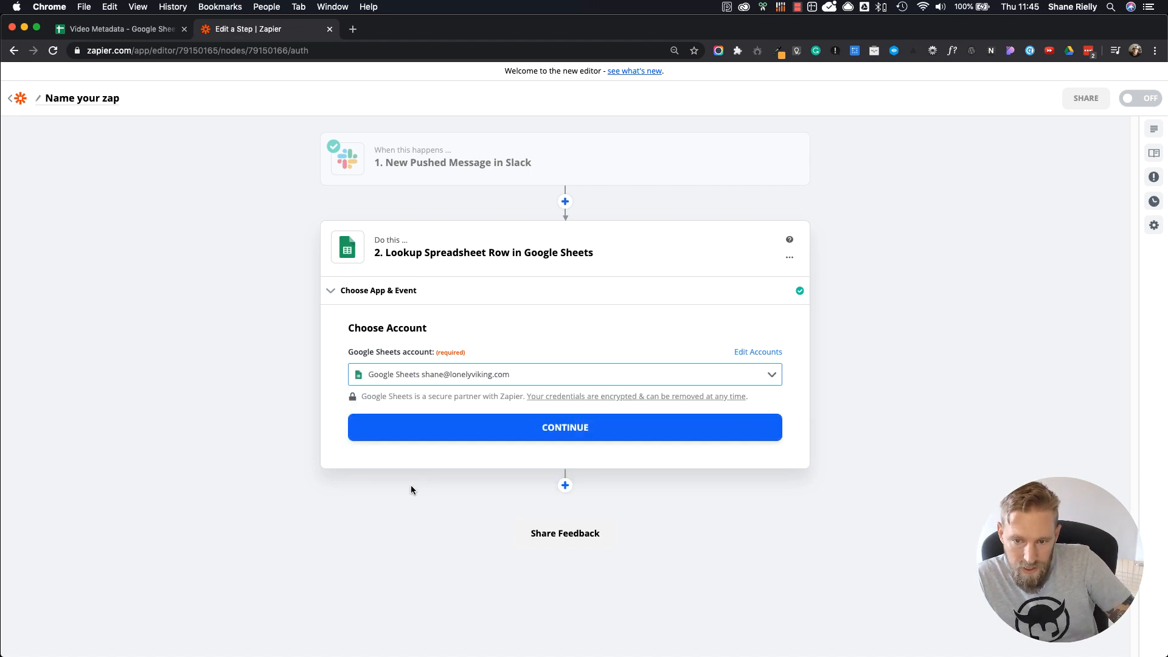
pyautogui.click(545, 429)
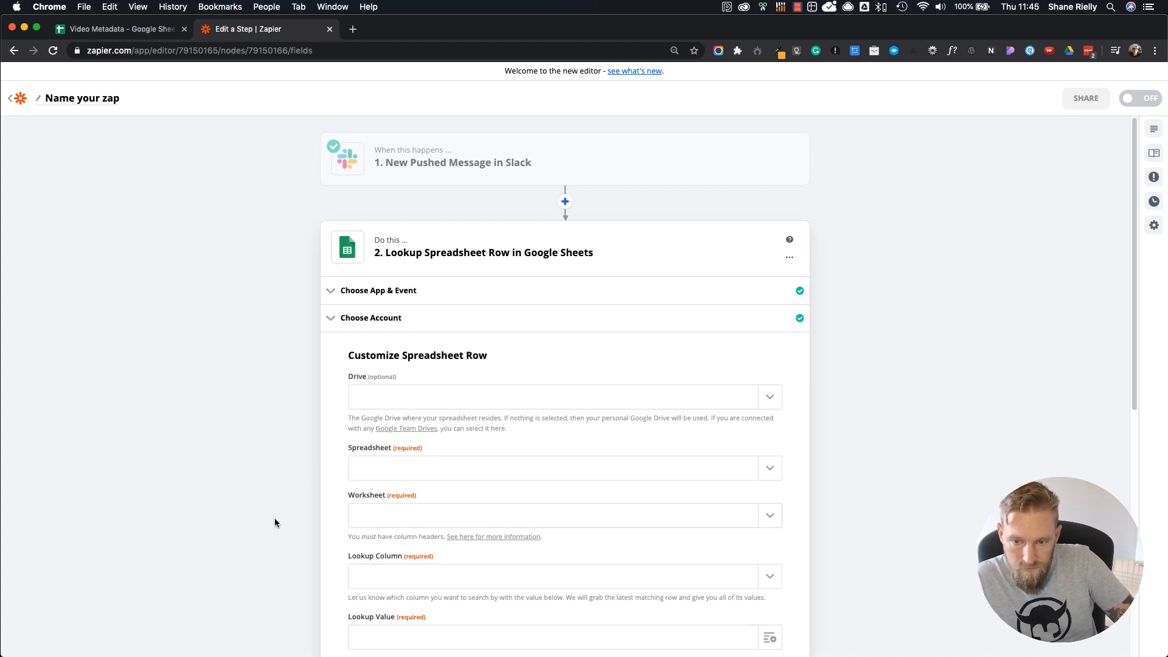
# Step: Set the lookup's drive to My Google Drive, its spreadsheet to Video Metadata and its worksheet to Sheet1
pyautogui.click(364, 383)
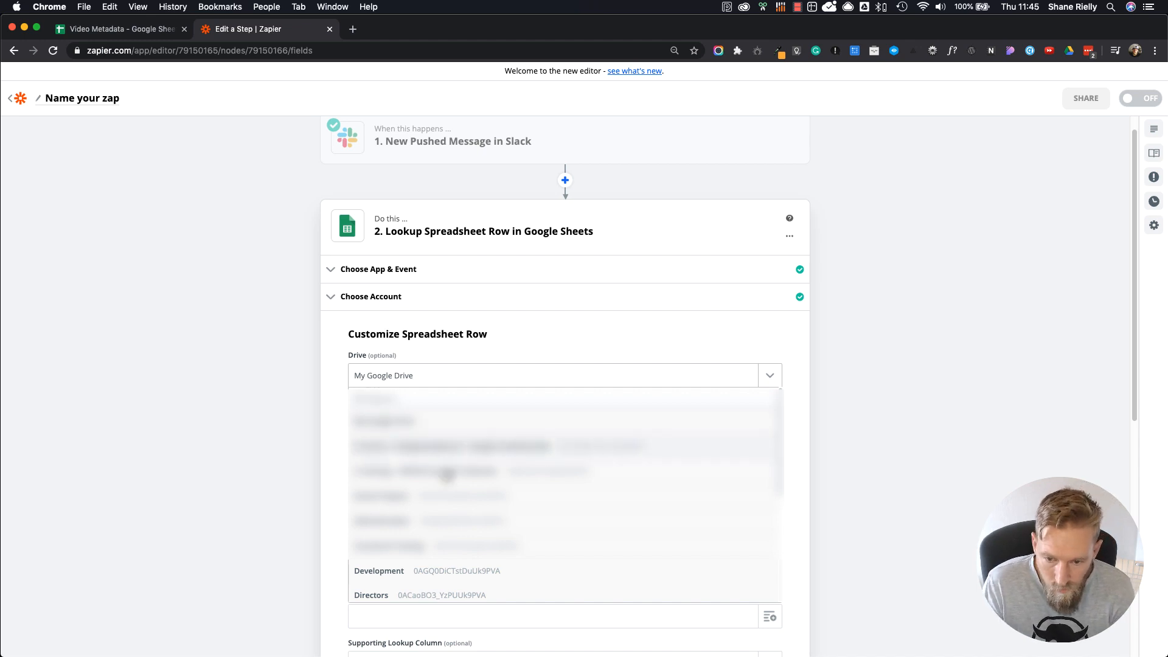
pyautogui.click(416, 421)
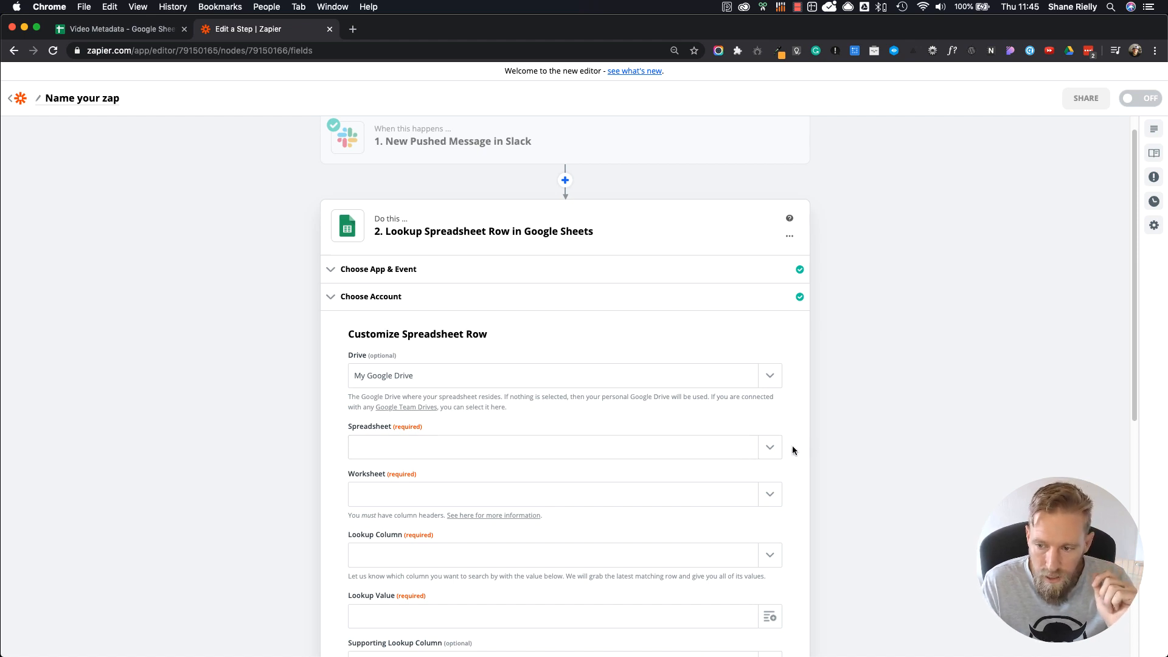
pyautogui.click(768, 450)
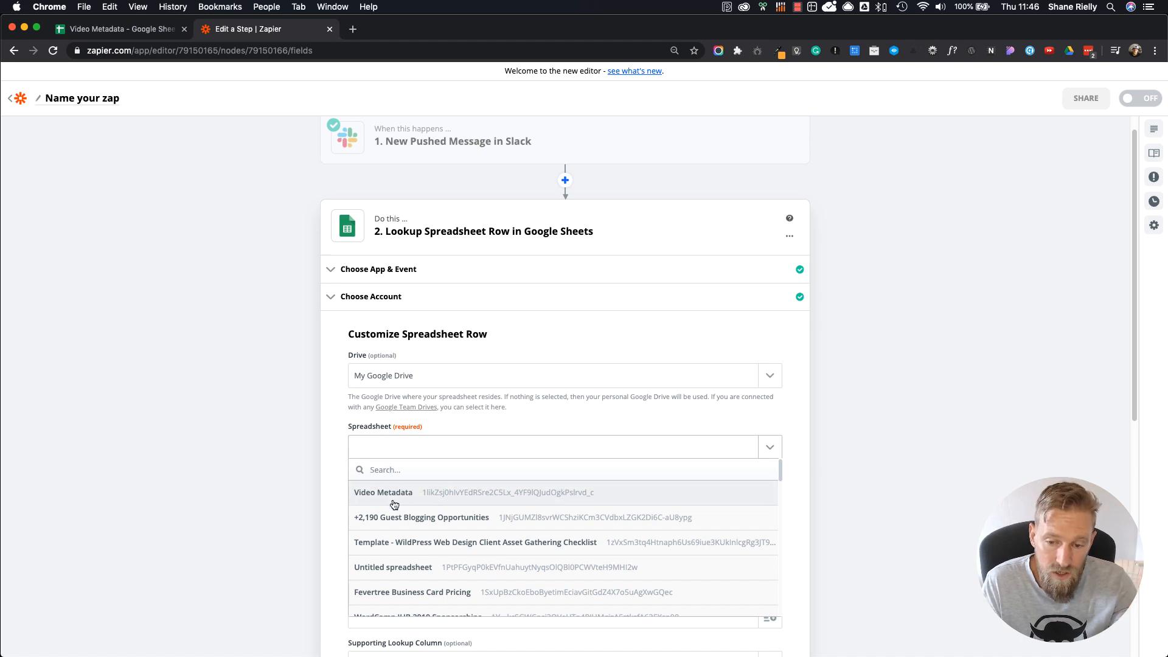
pyautogui.click(395, 494)
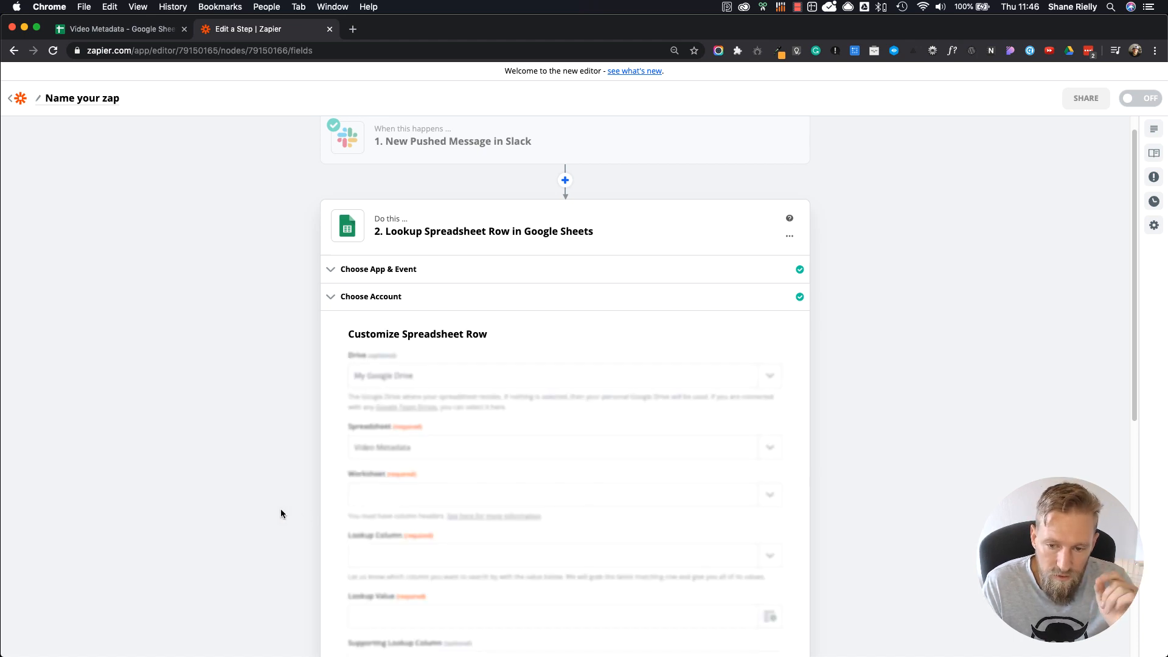
pyautogui.click(393, 494)
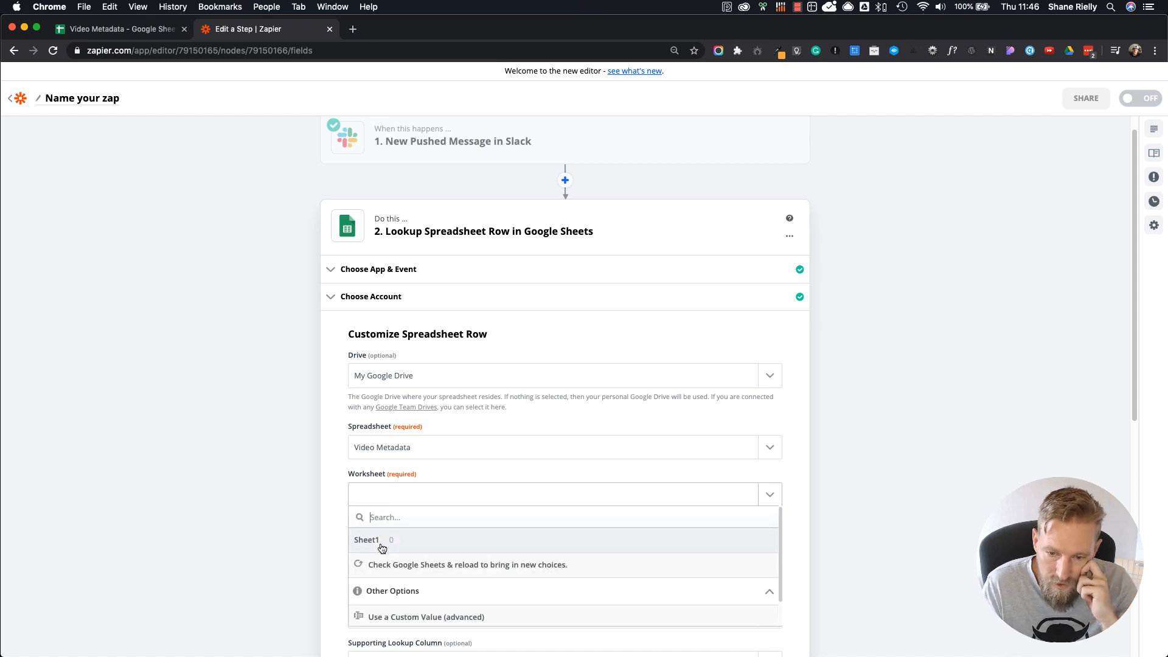
pyautogui.click(382, 545)
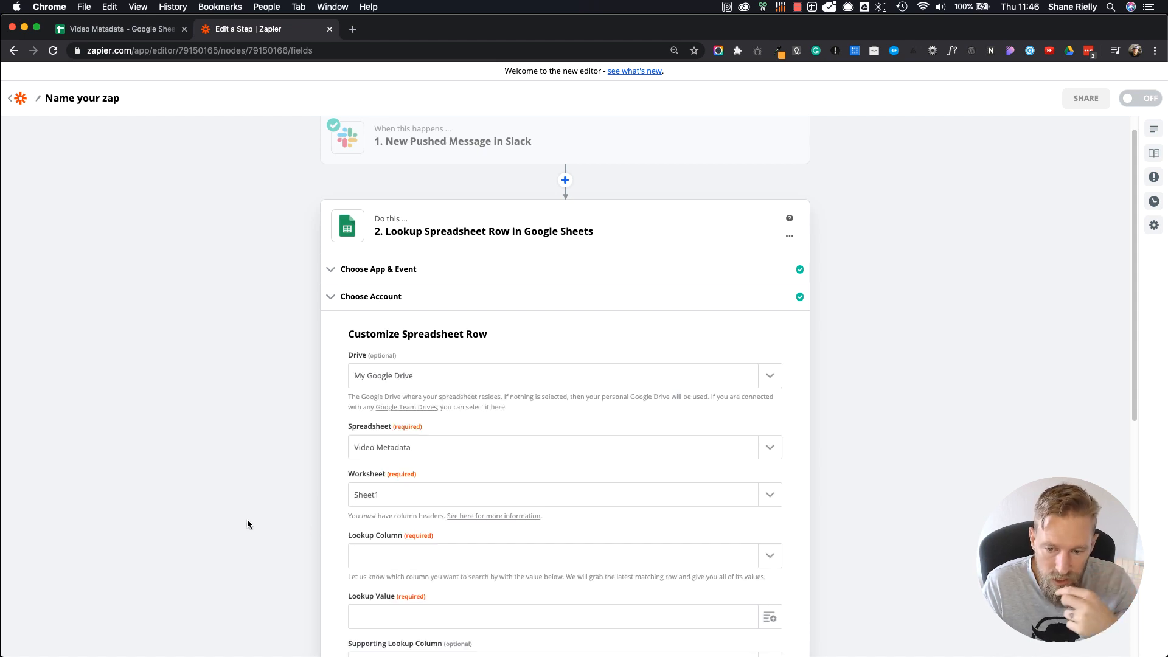
# Step: Set the spreadsheet row's Lookup Column to Title
pyautogui.scroll(-3, 247, 520)
pyautogui.scroll(-2, 247, 524)
pyautogui.click(430, 378)
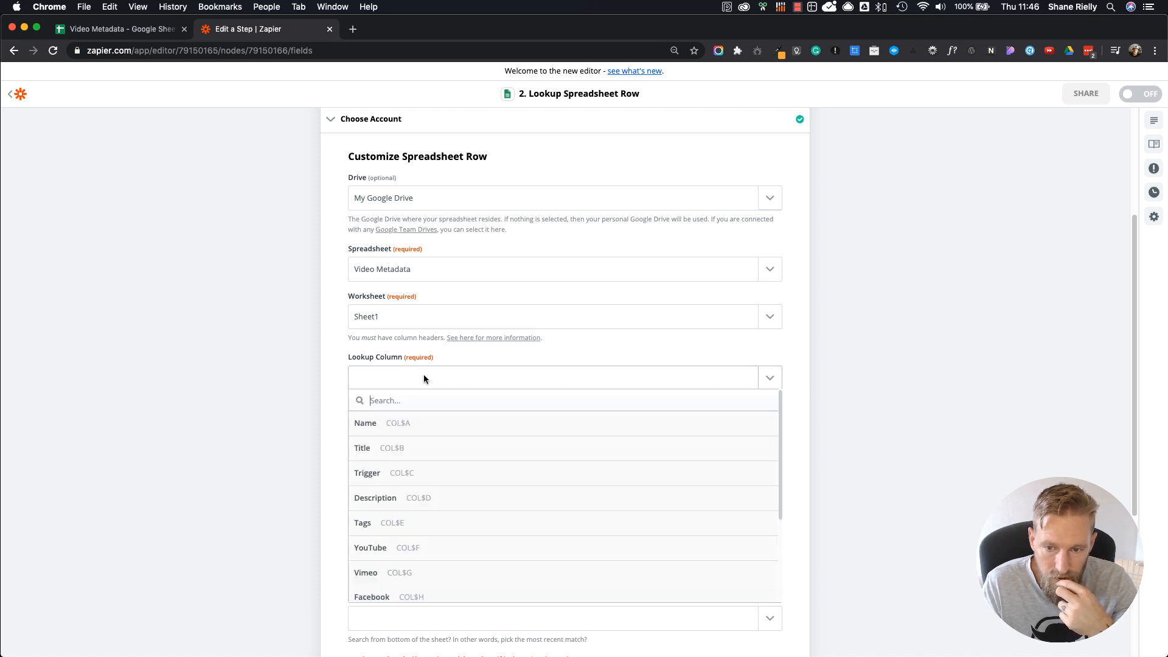
pyautogui.click(290, 400)
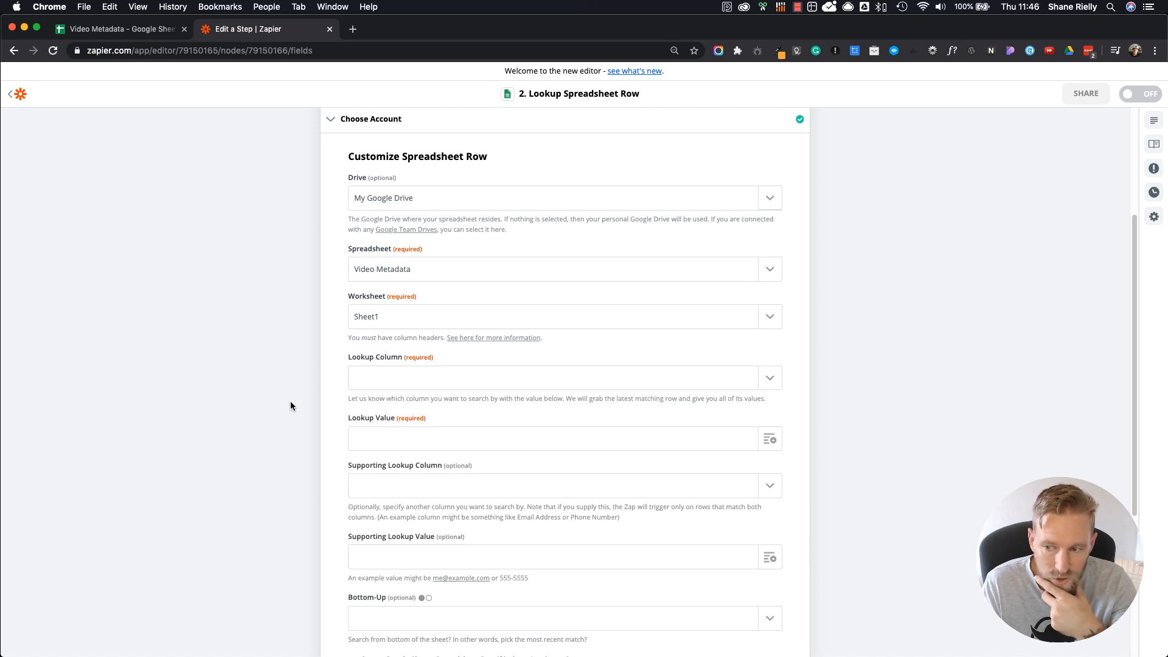
pyautogui.click(770, 383)
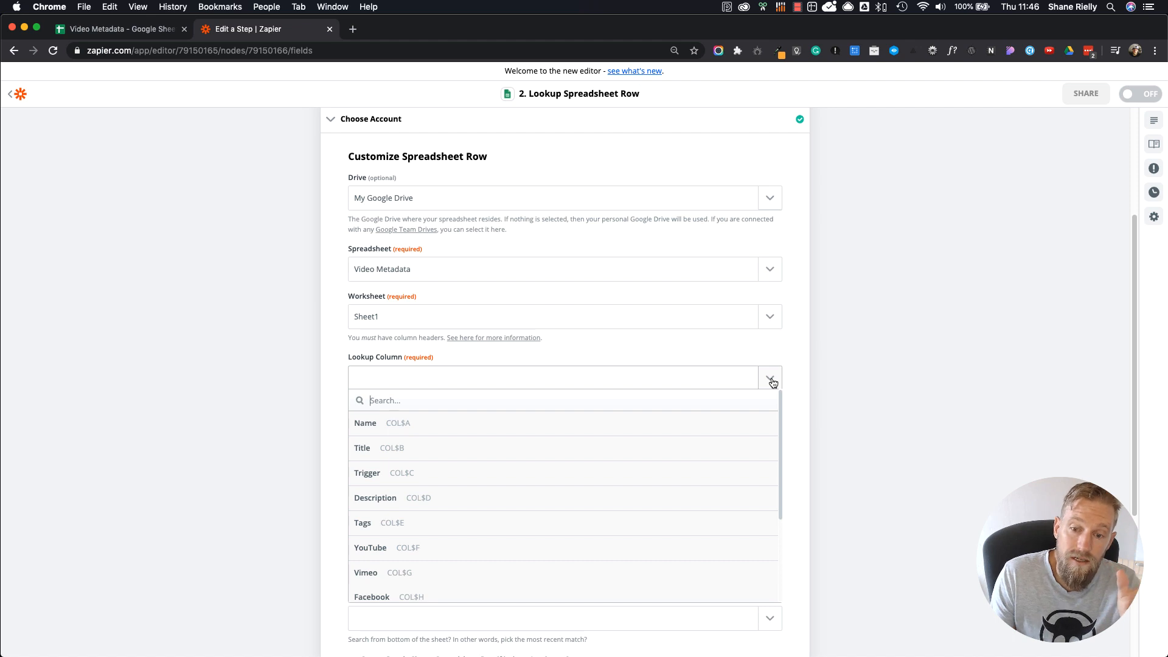
pyautogui.click(403, 449)
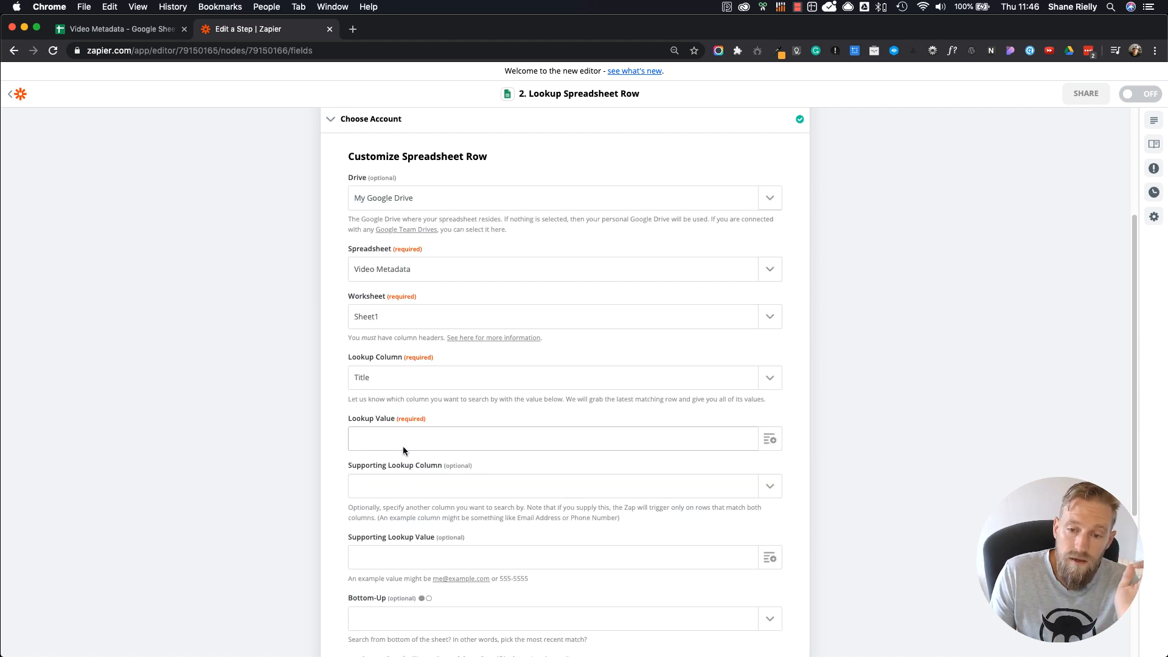
# Step: Look through the pushed Slack message's available fields and set the Lookup Value to Text Added
pyautogui.click(767, 440)
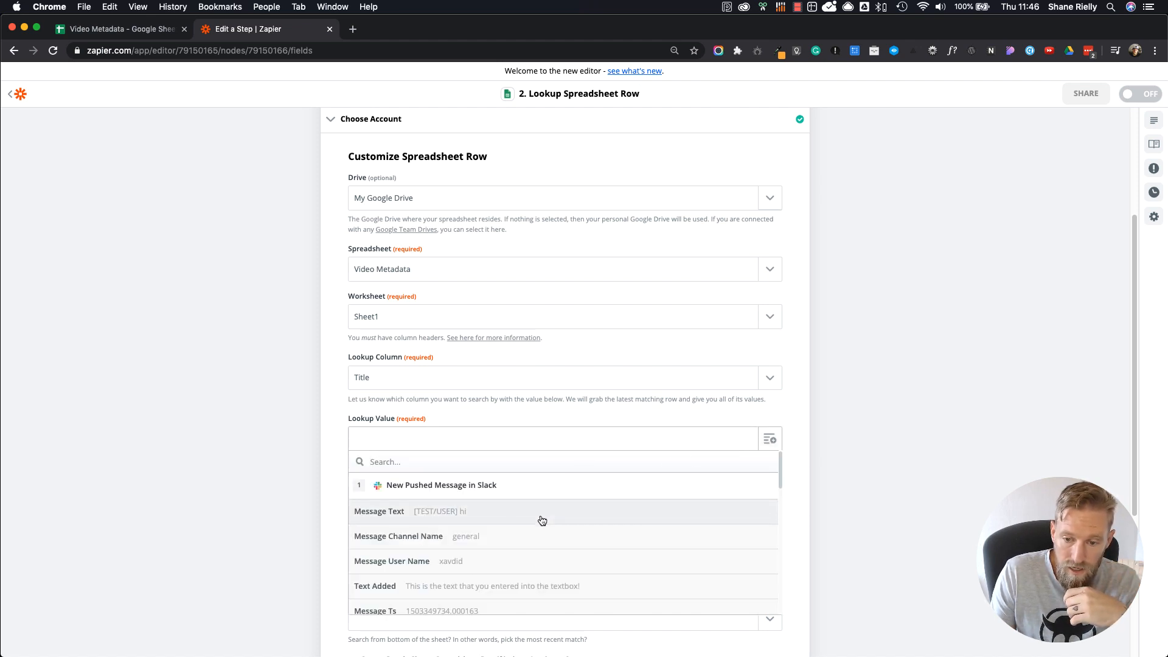
pyautogui.scroll(-1, 540, 519)
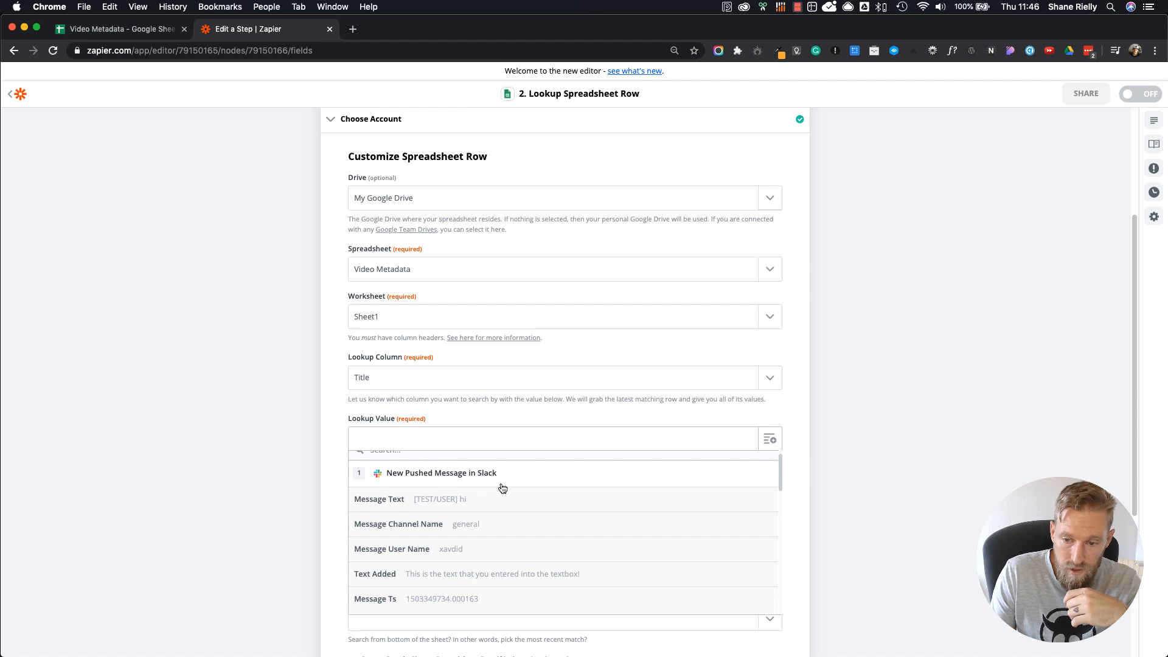
pyautogui.scroll(1, 502, 487)
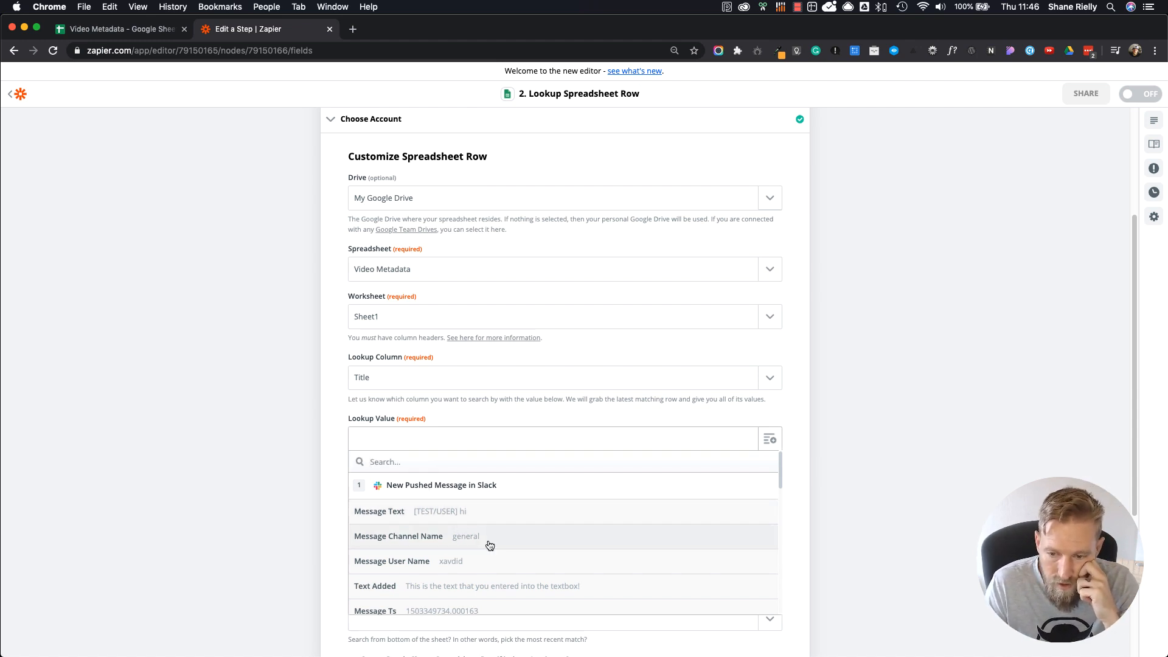
pyautogui.scroll(-1, 455, 552)
pyautogui.scroll(-8, 455, 551)
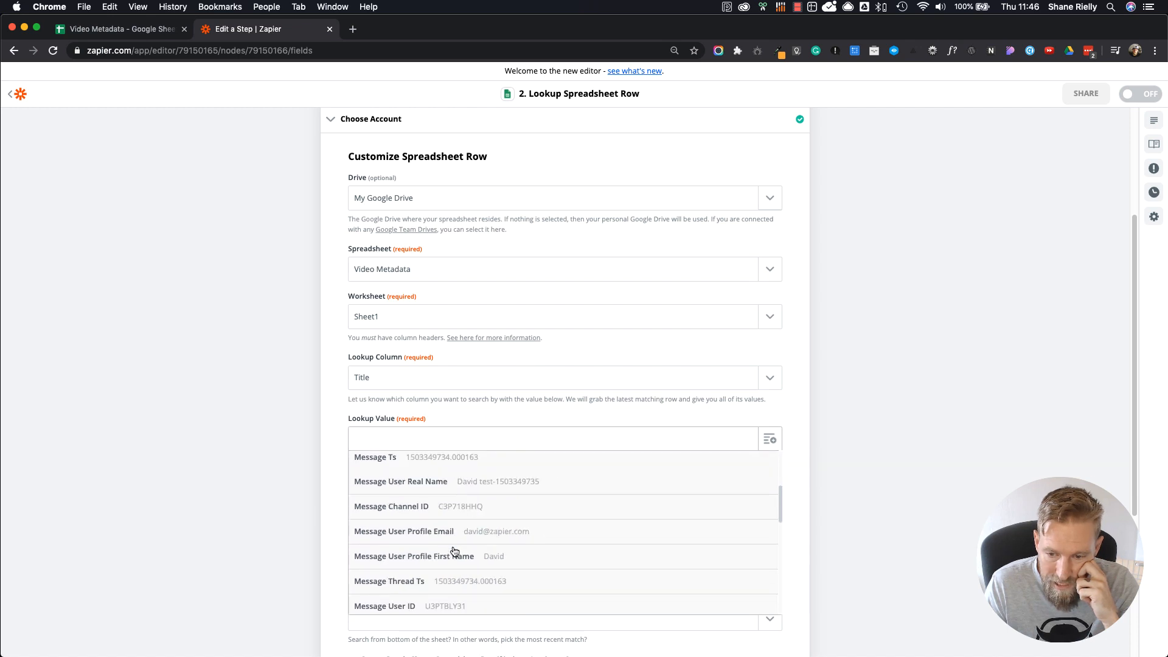
pyautogui.scroll(-3, 454, 552)
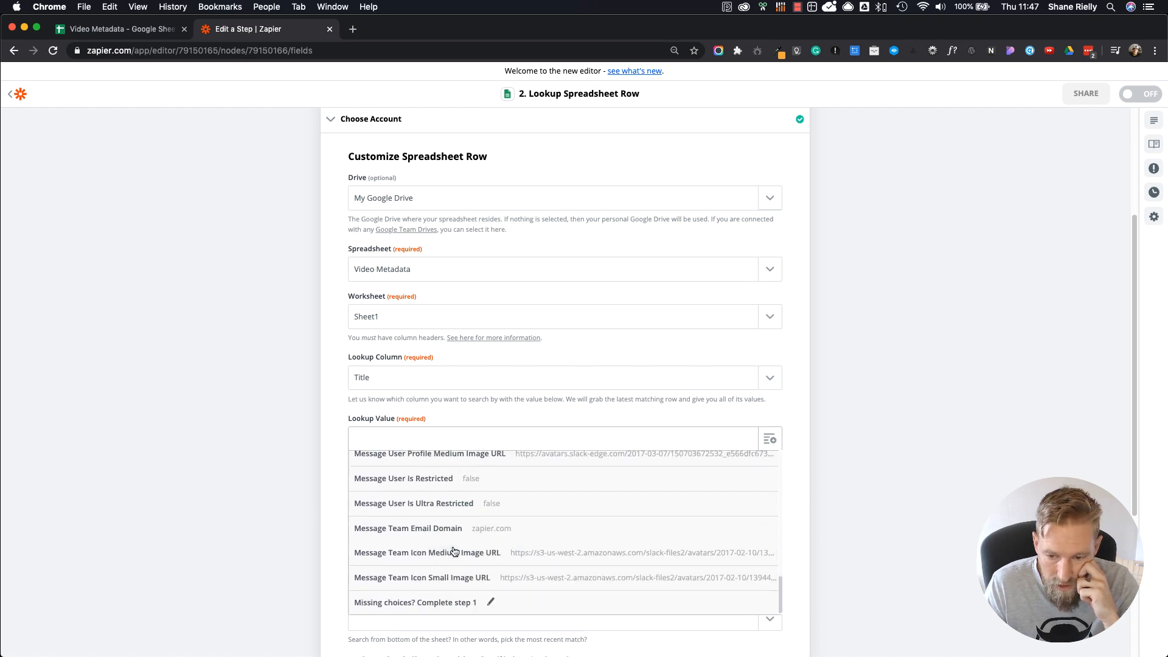
pyautogui.scroll(4, 455, 552)
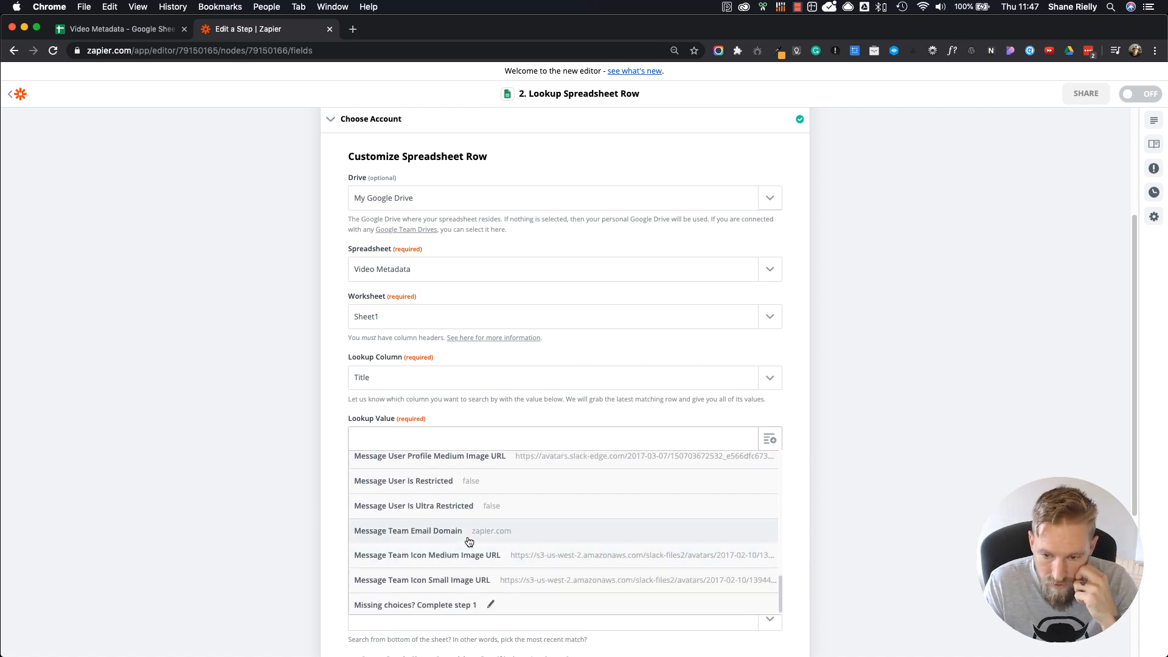
pyautogui.scroll(6, 468, 541)
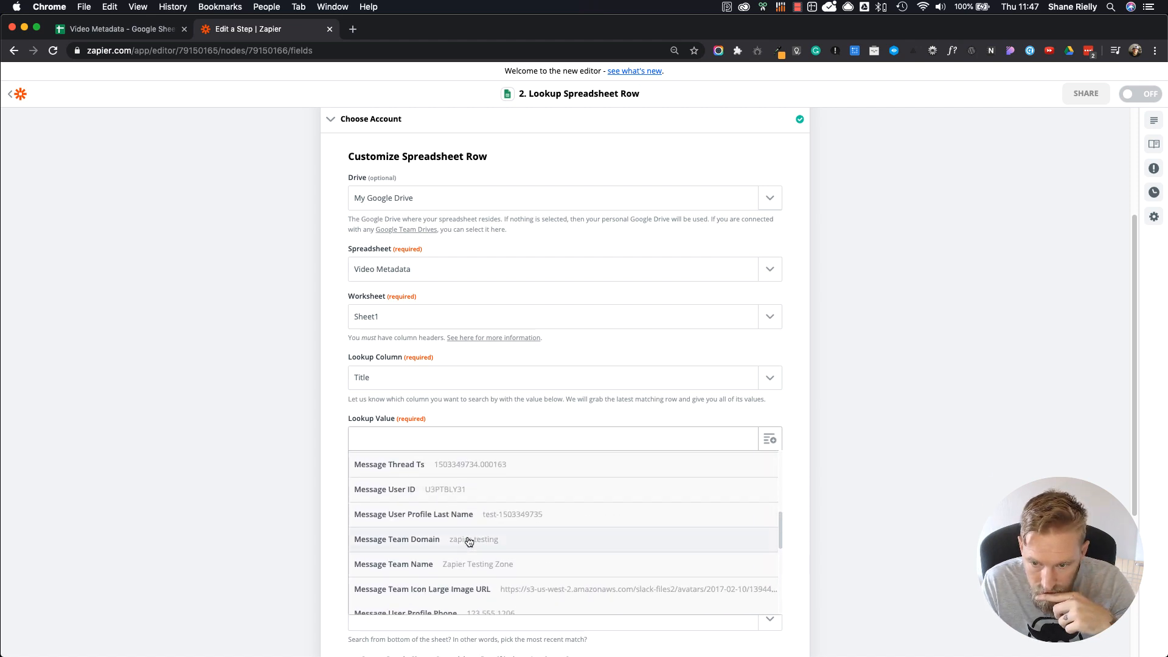
pyautogui.scroll(2, 468, 541)
pyautogui.scroll(3, 468, 542)
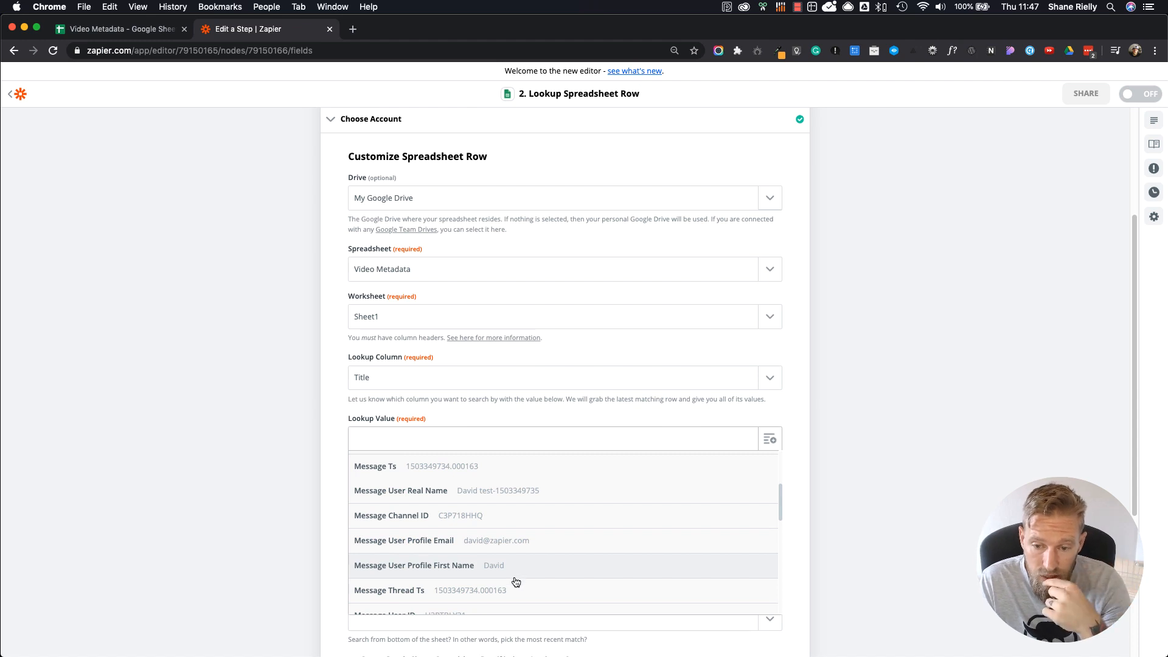
pyautogui.scroll(-2, 516, 582)
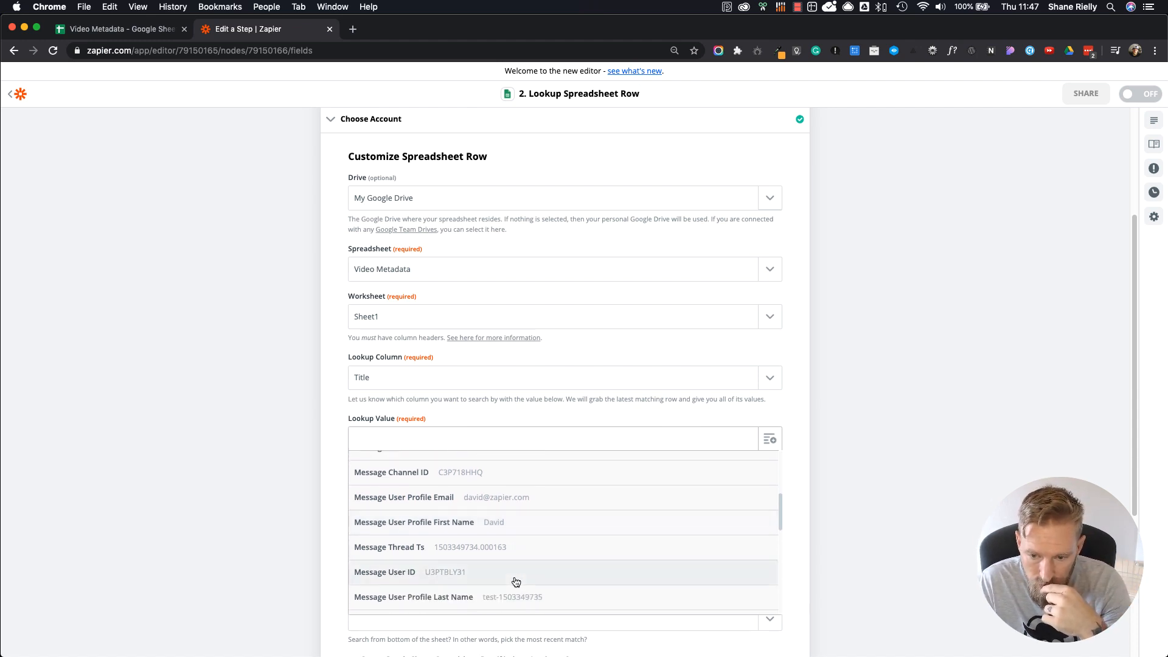
pyautogui.scroll(-5, 514, 581)
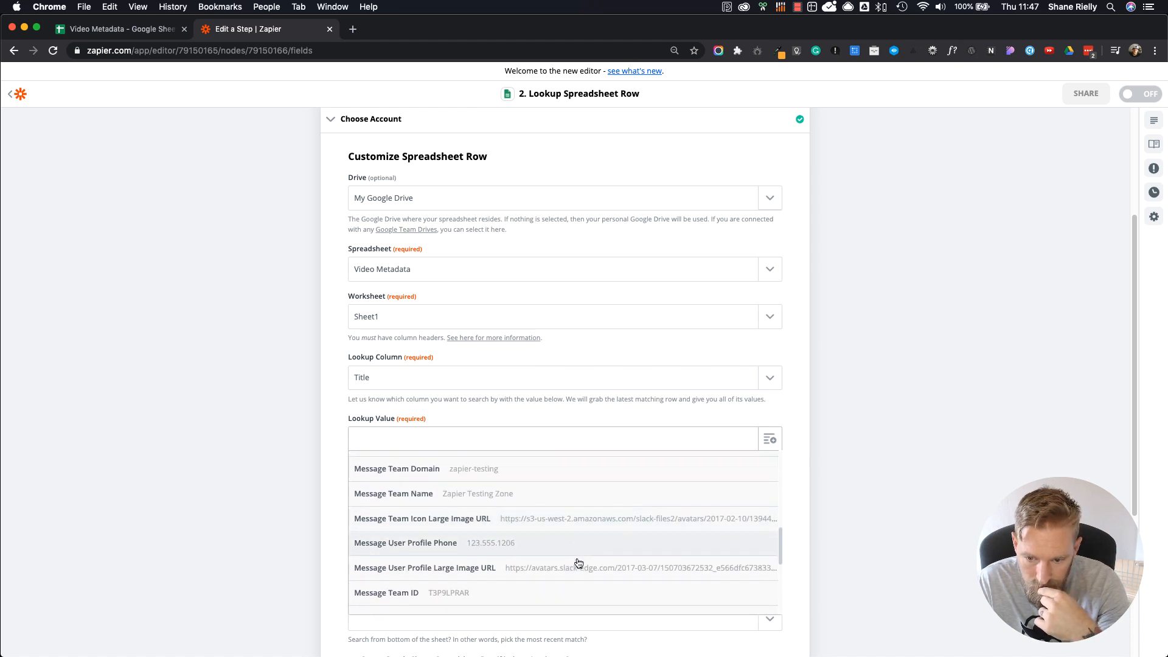
pyautogui.scroll(-2, 579, 563)
pyautogui.scroll(-2, 578, 563)
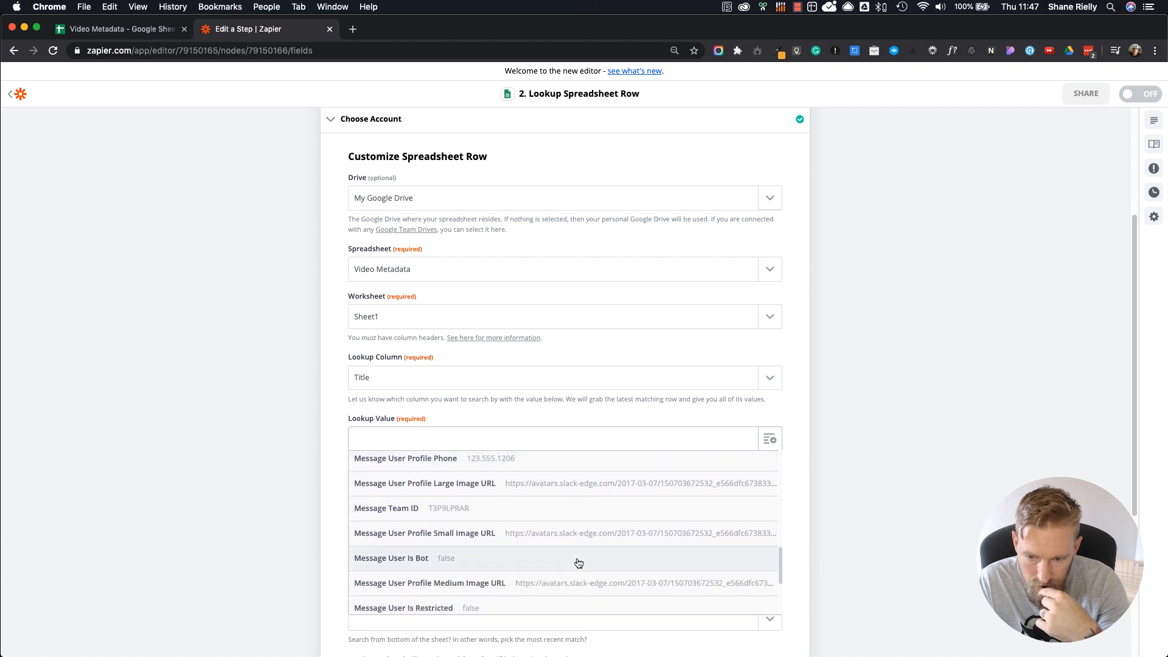
pyautogui.scroll(-4, 579, 563)
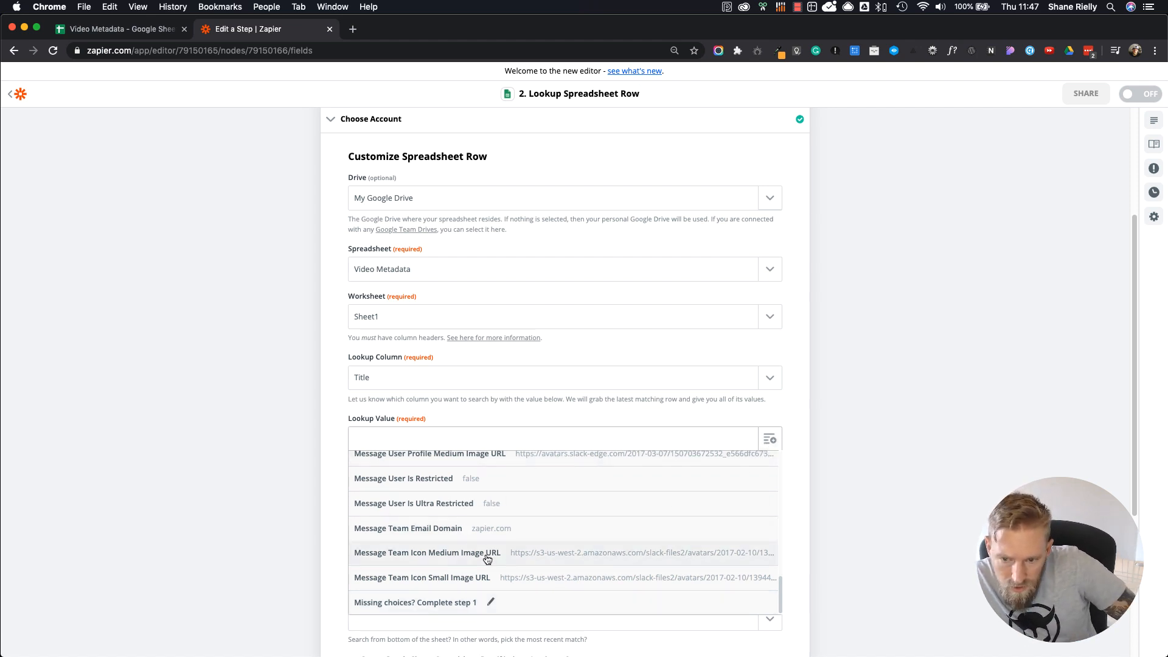
pyautogui.scroll(8, 583, 565)
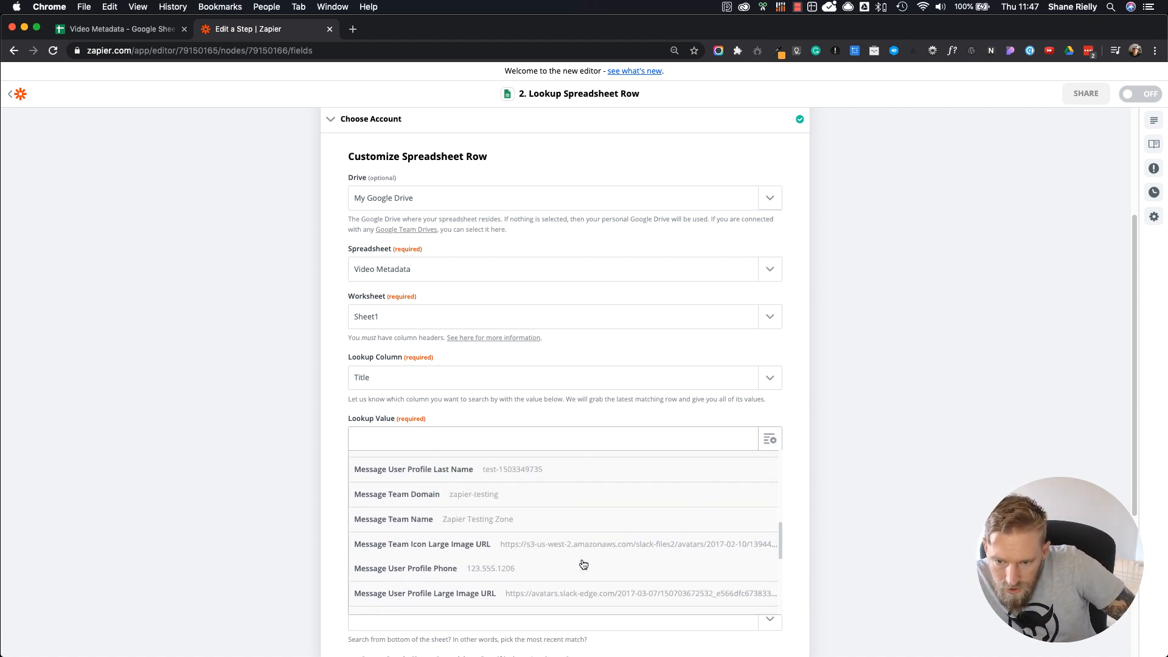
pyautogui.scroll(10, 583, 565)
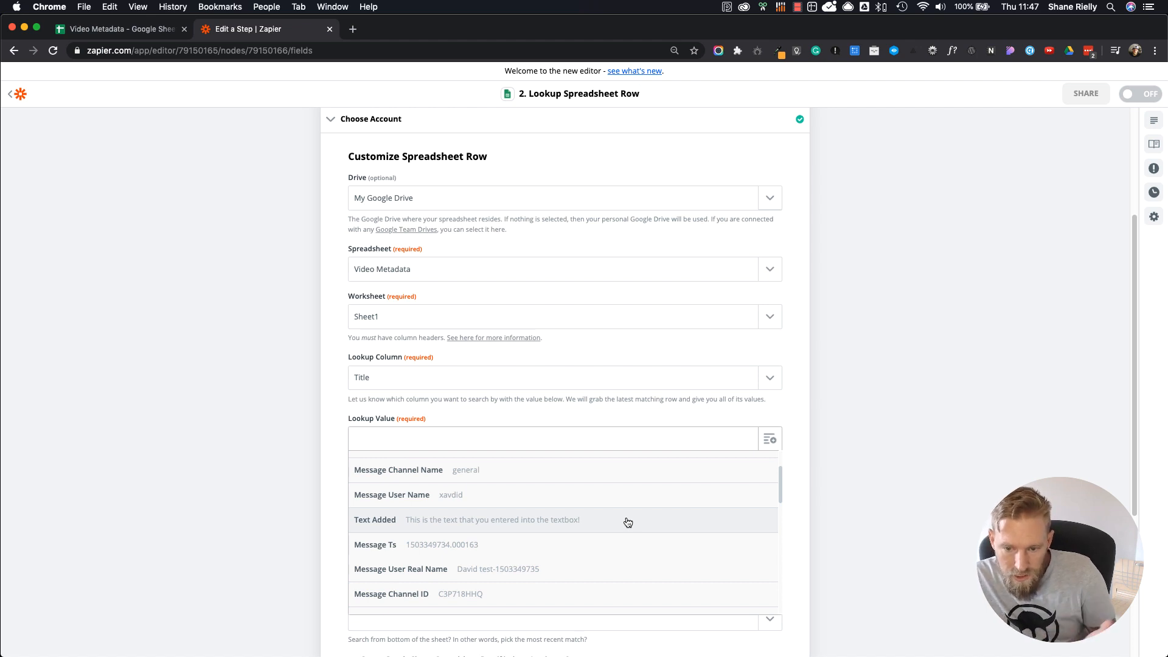
pyautogui.scroll(3, 628, 523)
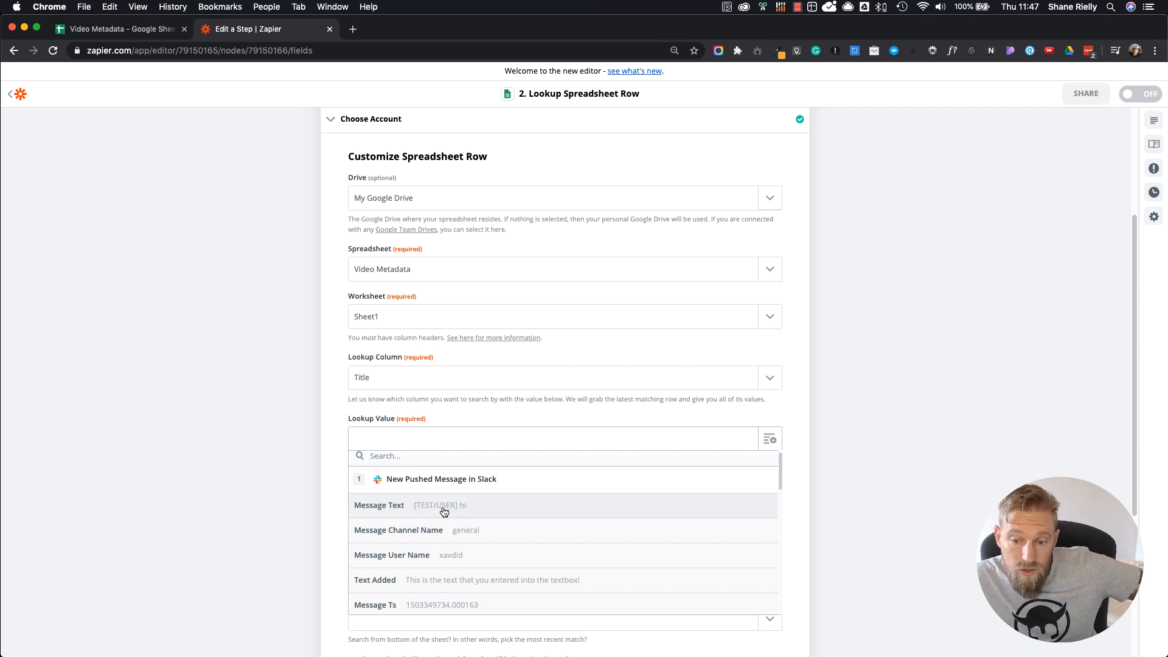
pyautogui.scroll(-2, 483, 555)
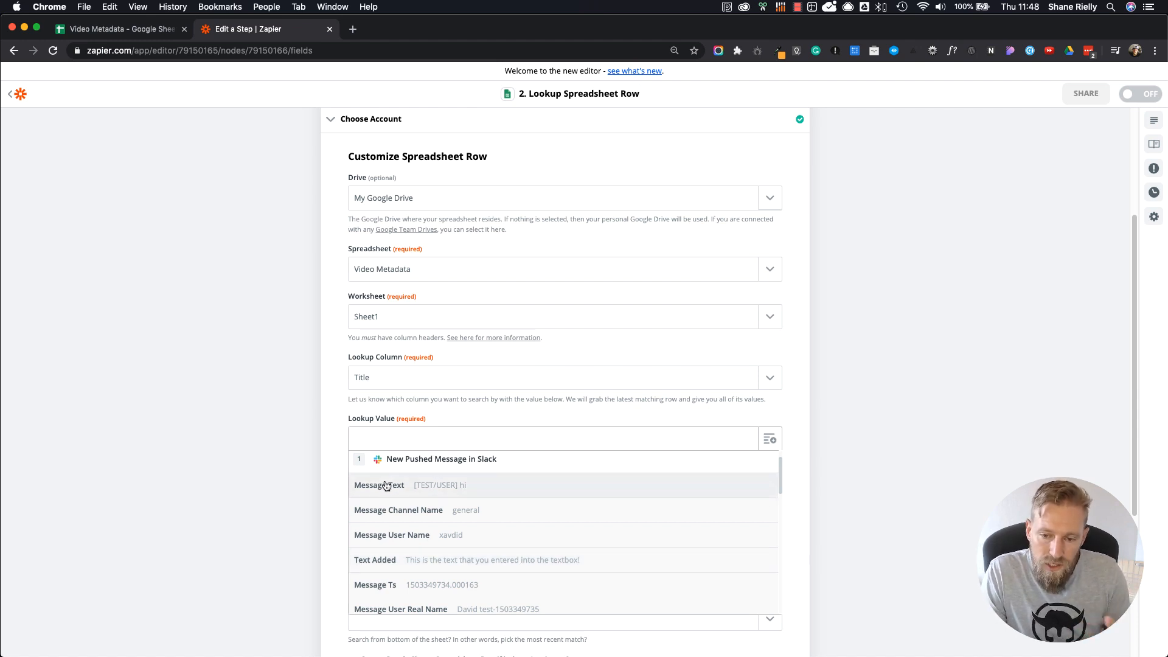
pyautogui.click(451, 559)
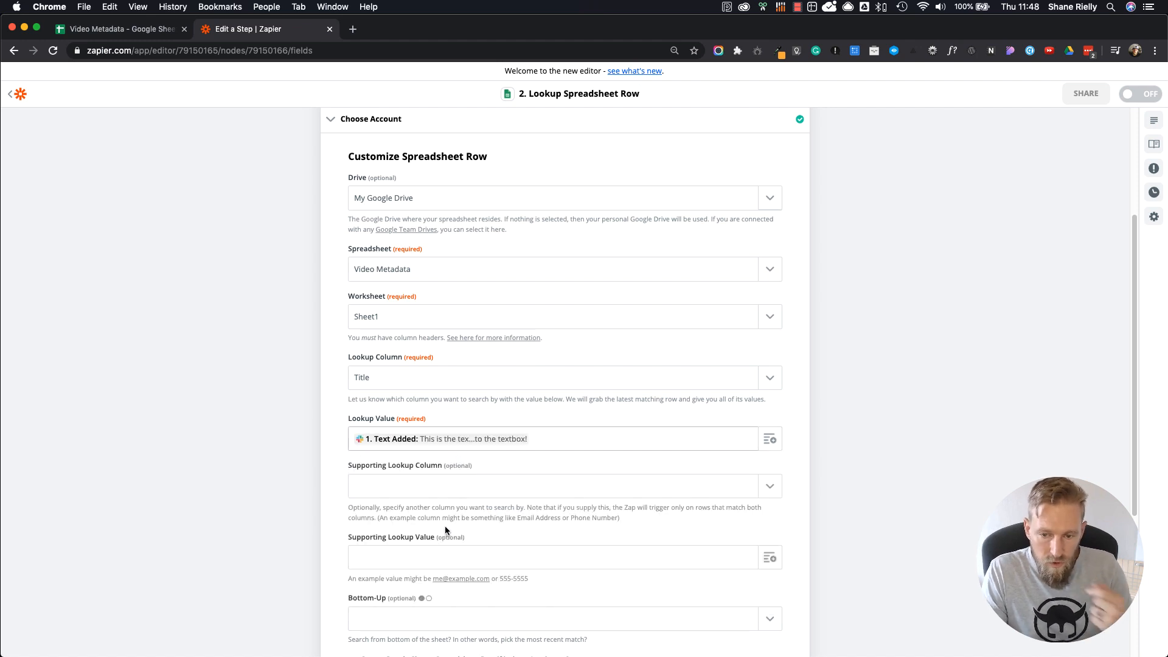
# Step: Review the optional lookup settings, including the Supporting Lookup Column choices, Bottom-Up and row creation, and recheck the Lookup Value
pyautogui.click(444, 487)
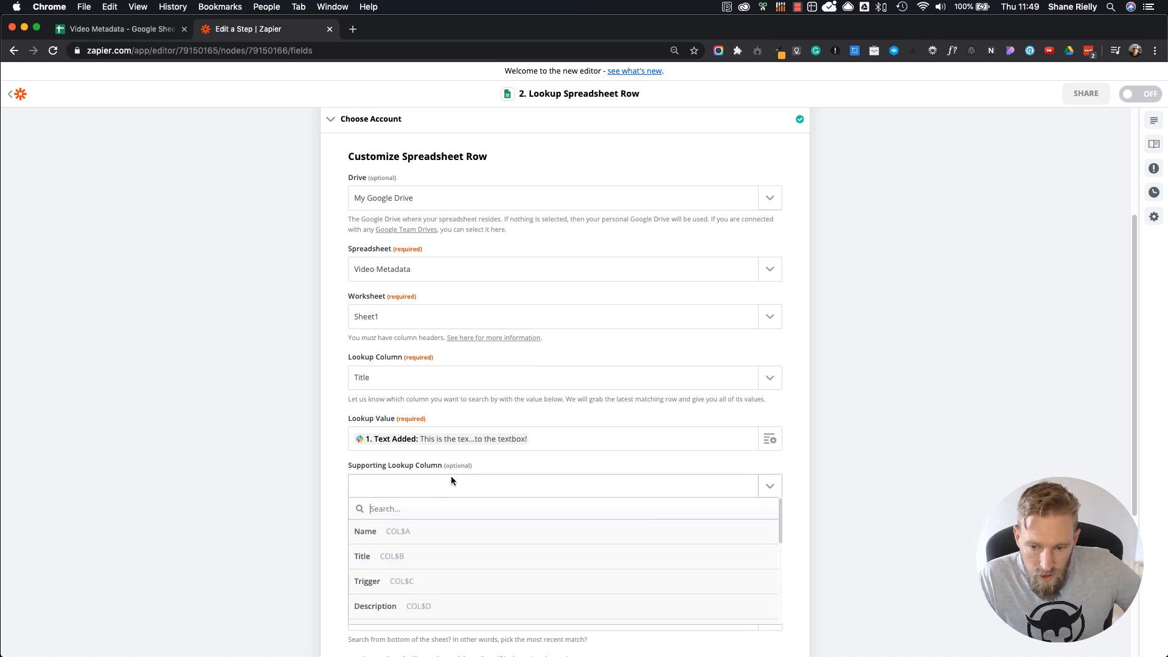
pyautogui.click(523, 464)
pyautogui.scroll(-3, 541, 524)
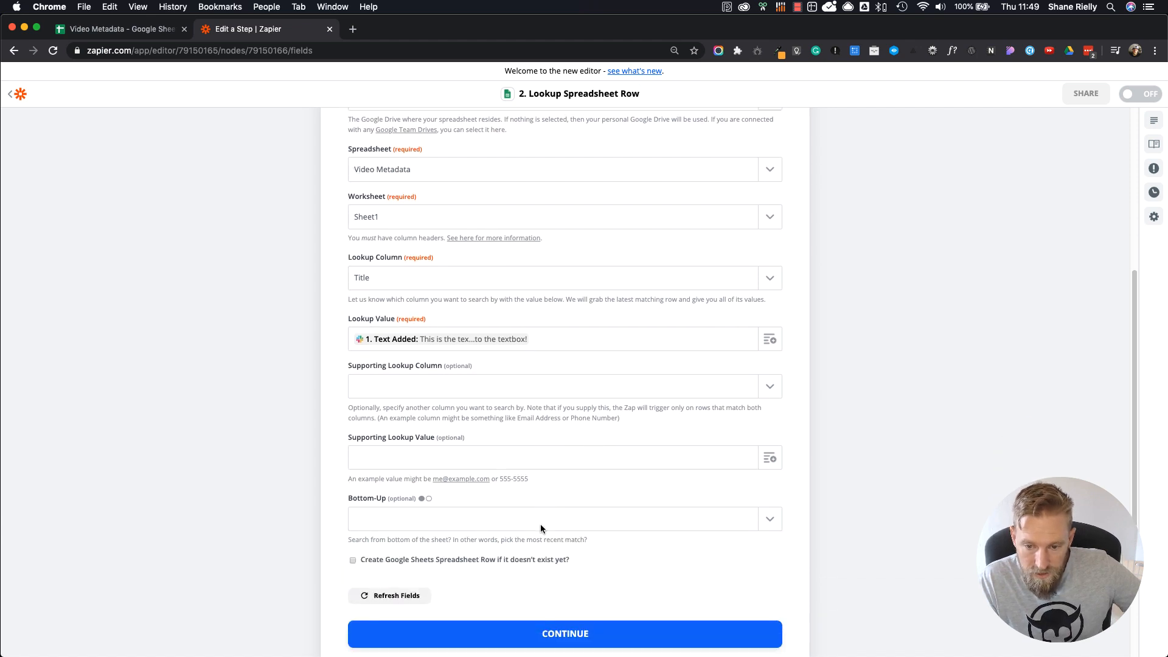
pyautogui.scroll(-2, 541, 524)
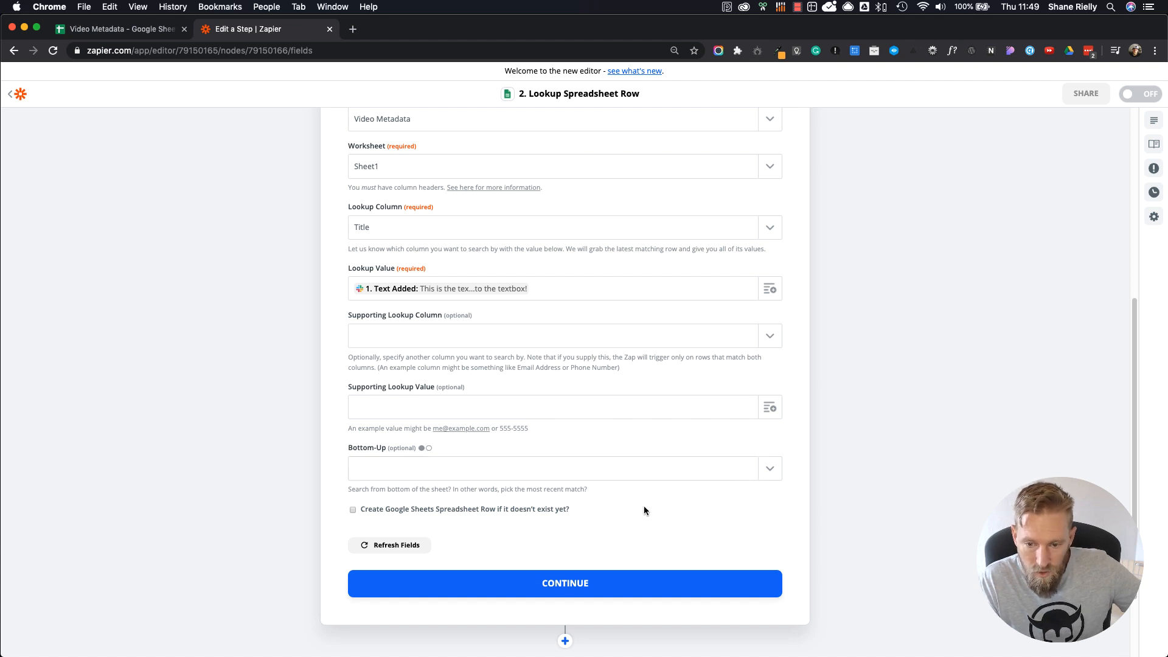
pyautogui.scroll(-1, 644, 513)
pyautogui.scroll(-2, 644, 507)
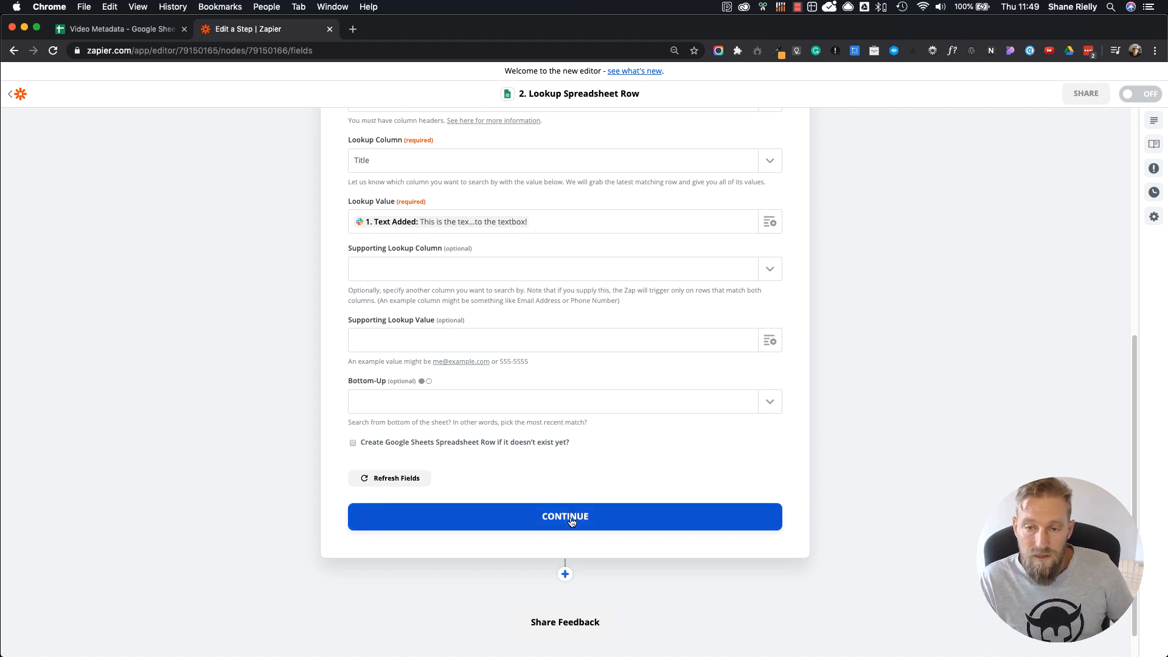
pyautogui.scroll(7, 538, 451)
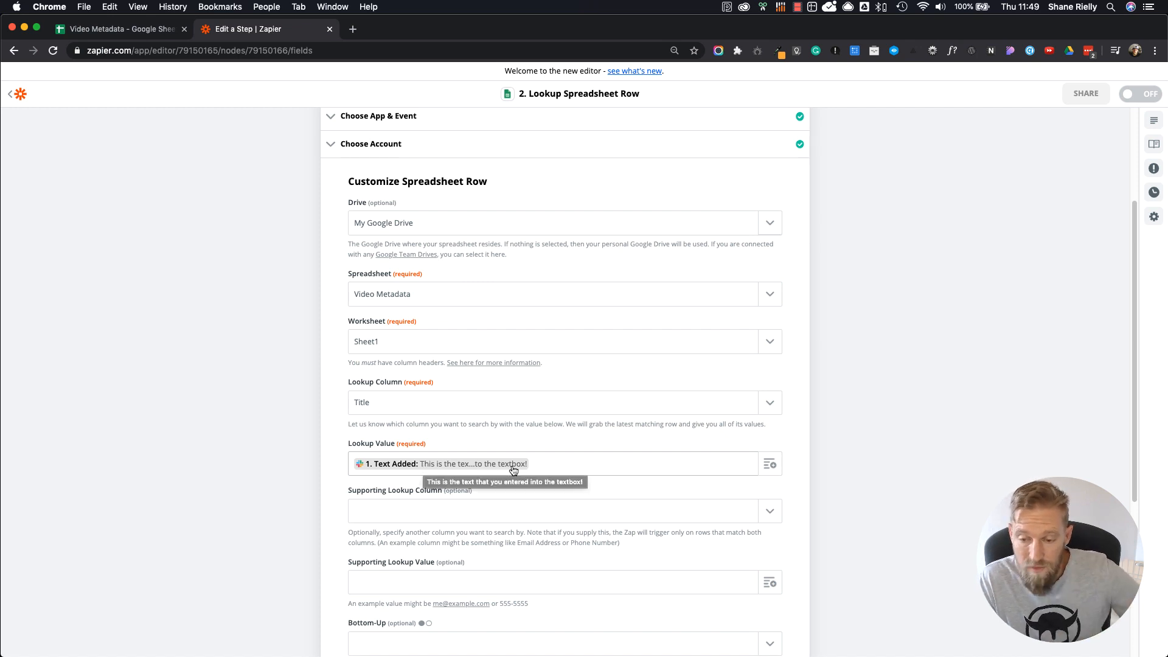
# Step: Switch to the Video Metadata sheet in Google Sheets and copy the elementor-navigator.mp4 row into the empty row 5
pyautogui.scroll(5, 513, 470)
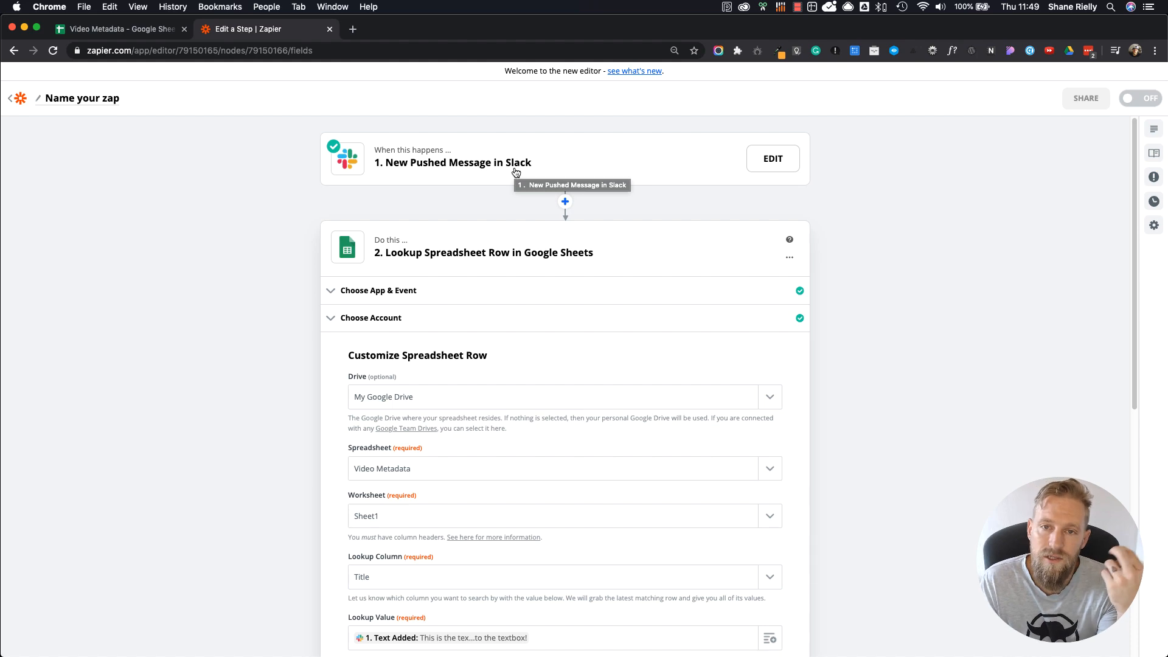
pyautogui.scroll(-5, 517, 349)
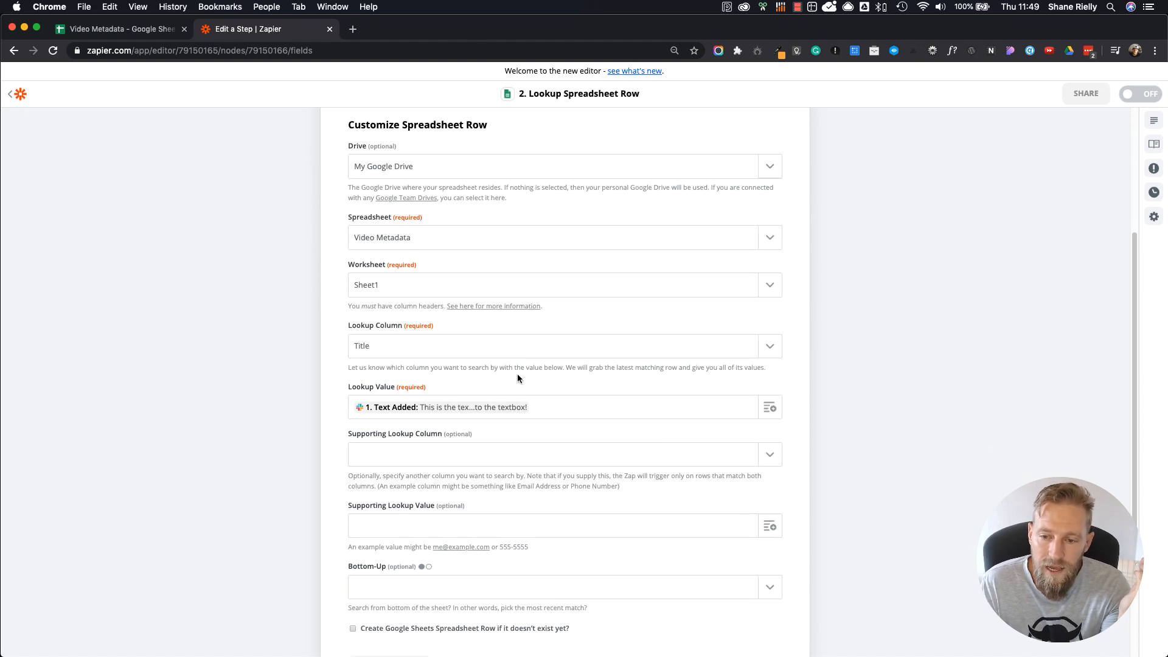
pyautogui.click(125, 30)
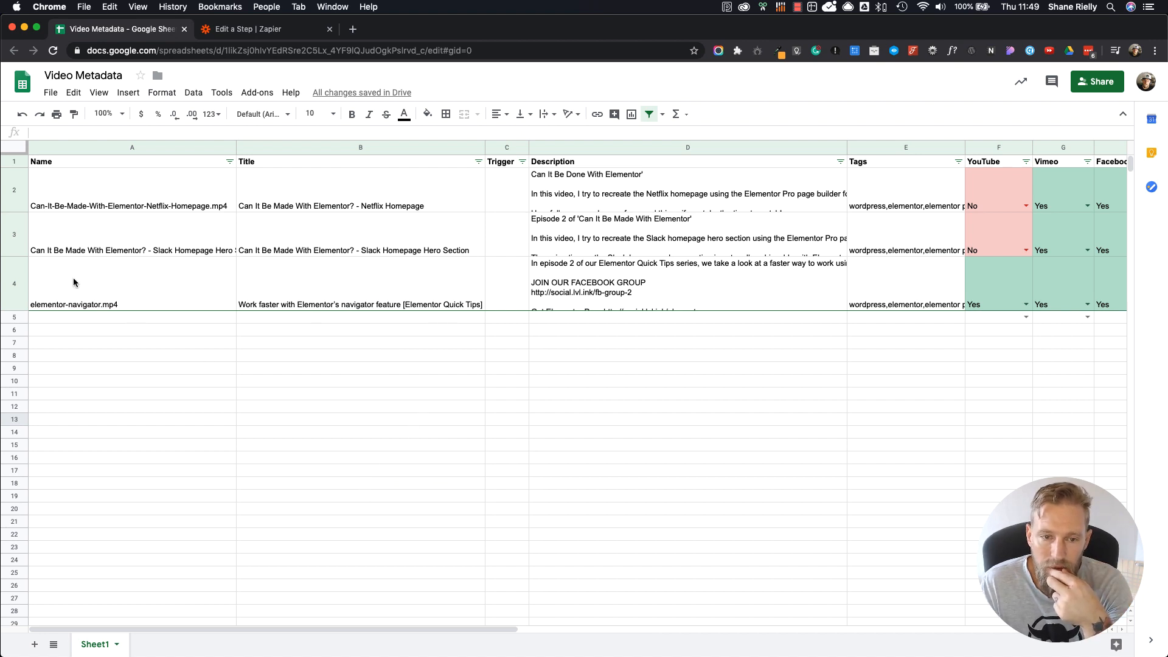
pyautogui.click(17, 289)
pyautogui.rightClick(17, 291)
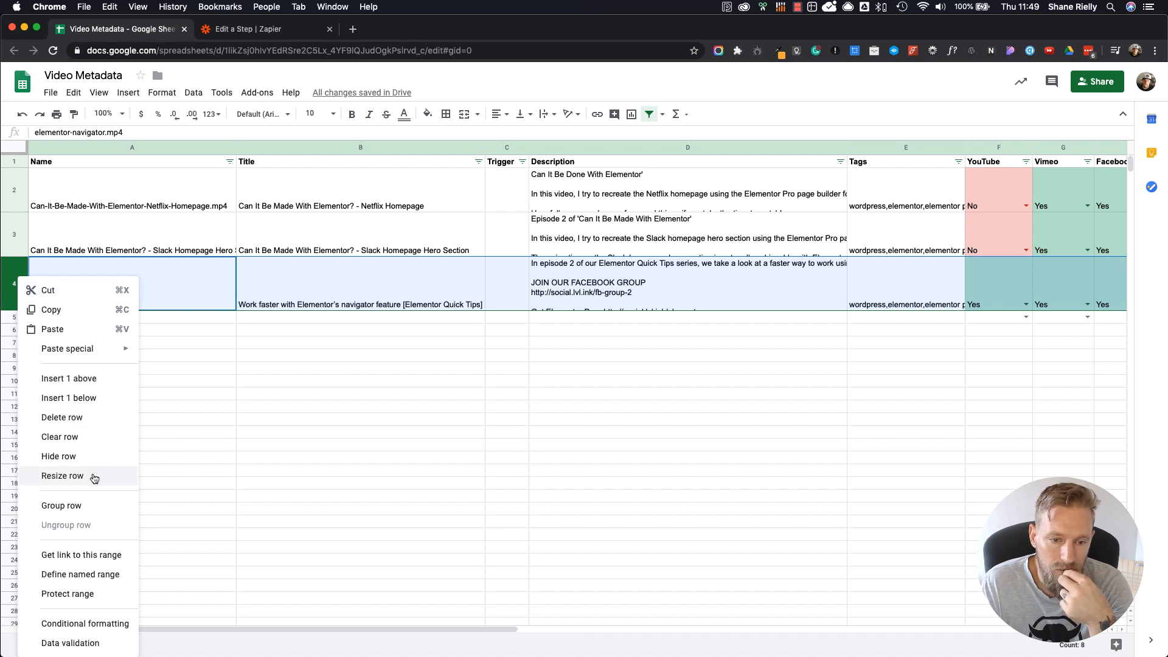
pyautogui.click(146, 472)
pyautogui.click(20, 276)
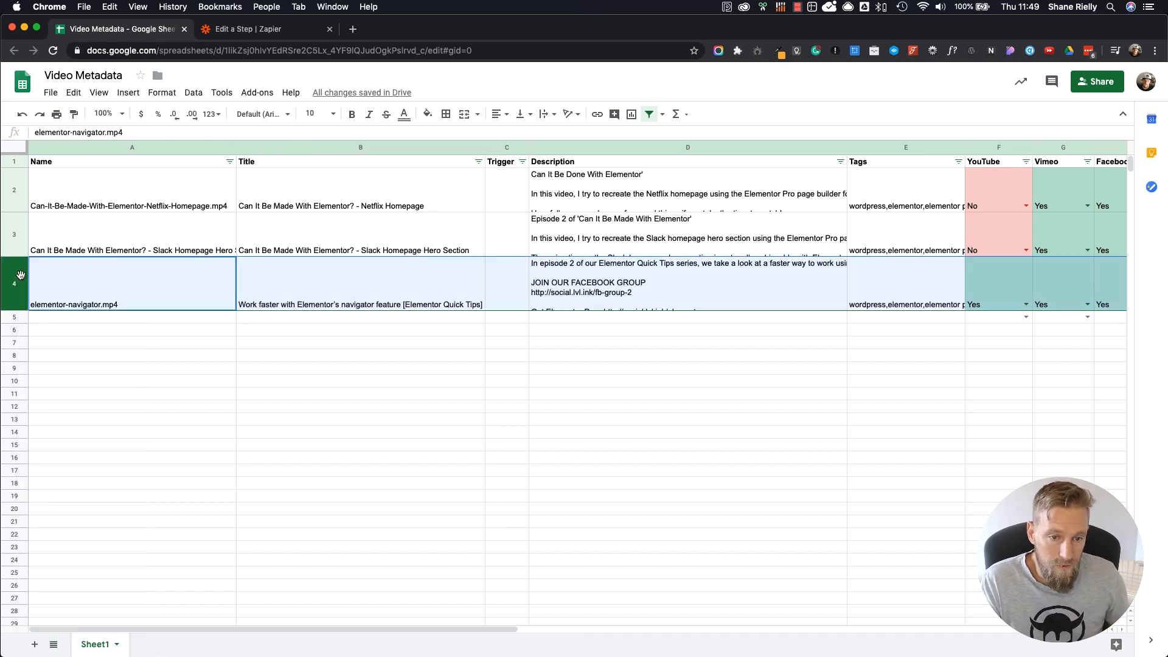
pyautogui.hotkey('ctrl', 'c')
pyautogui.click(17, 317)
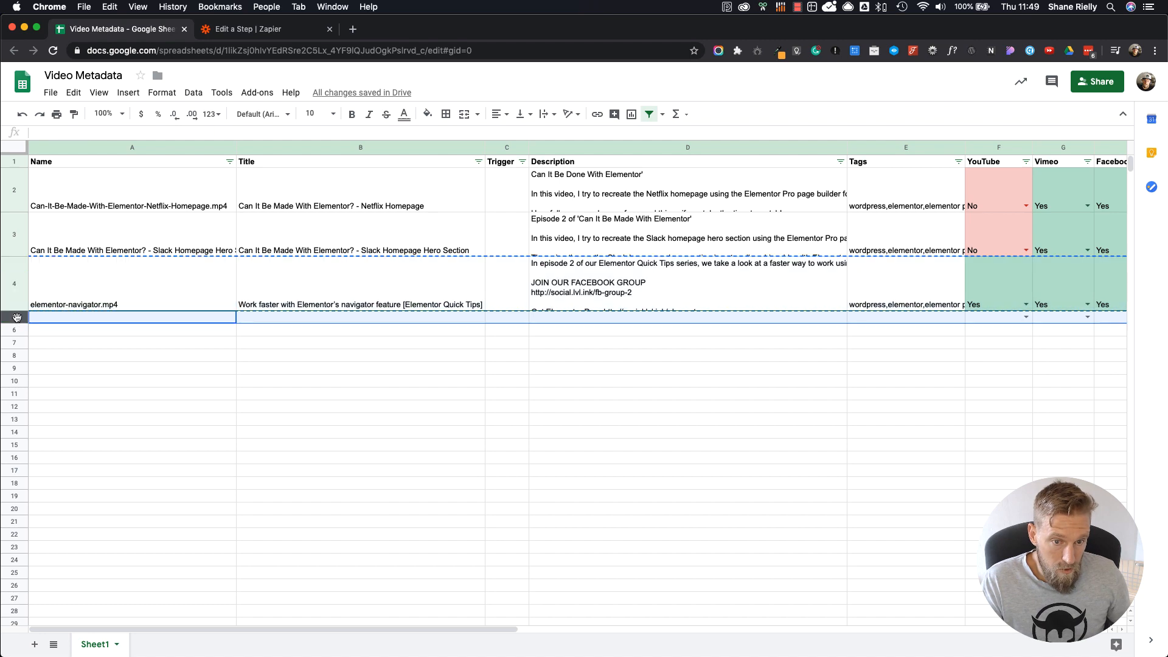
pyautogui.hotkey('ctrl', 'v')
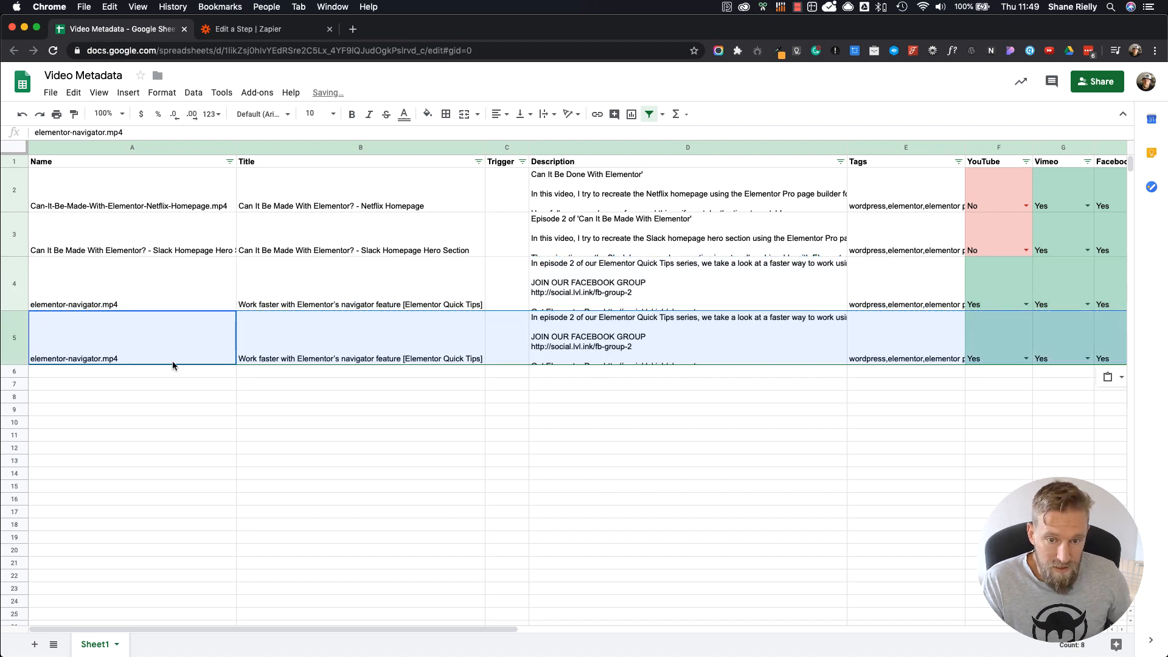
pyautogui.click(417, 414)
# Step: Check the lookup's sample text in Zapier and set the row 5 Title to "This is the text that you entered into the text box!"
pyautogui.click(402, 360)
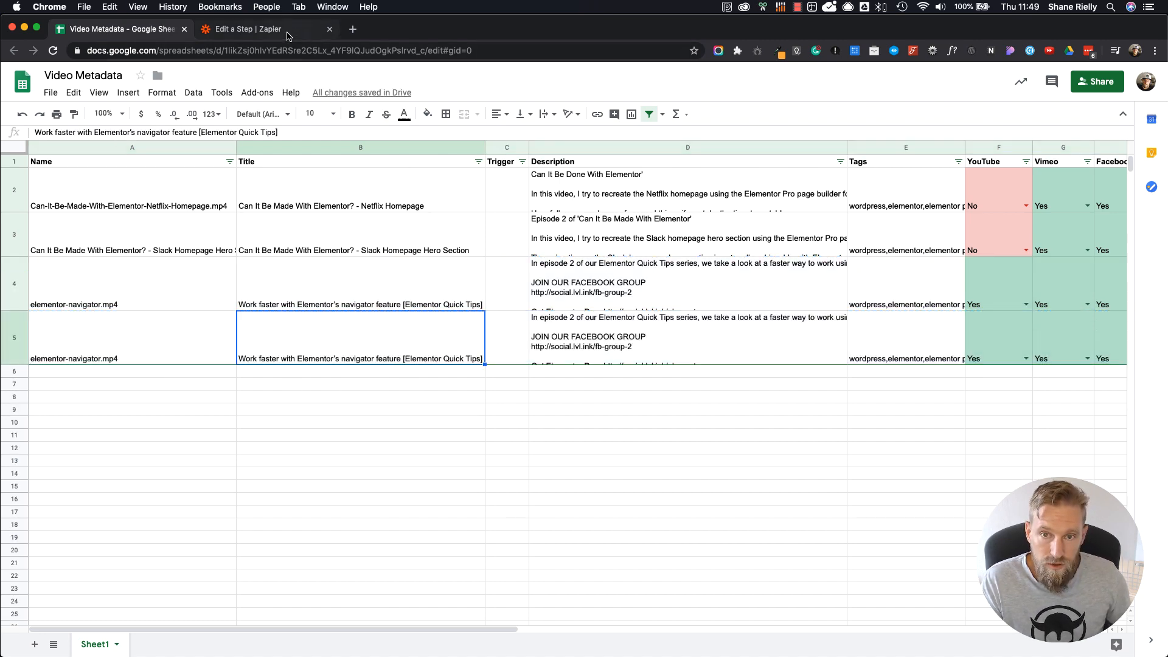
pyautogui.click(291, 32)
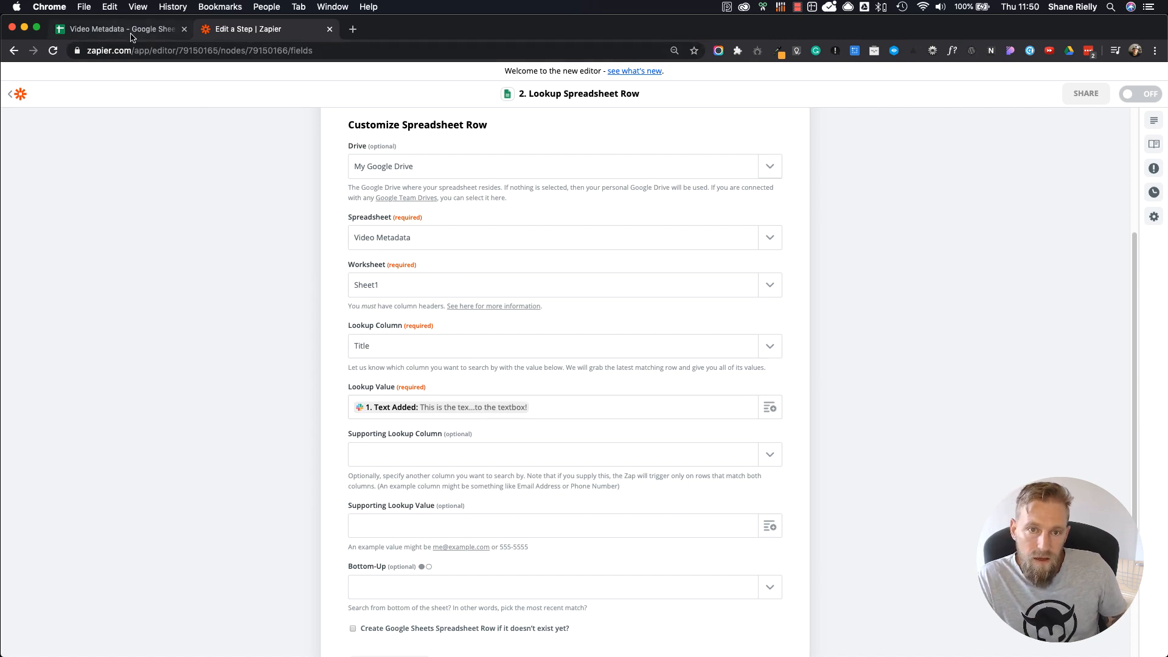
pyautogui.click(488, 410)
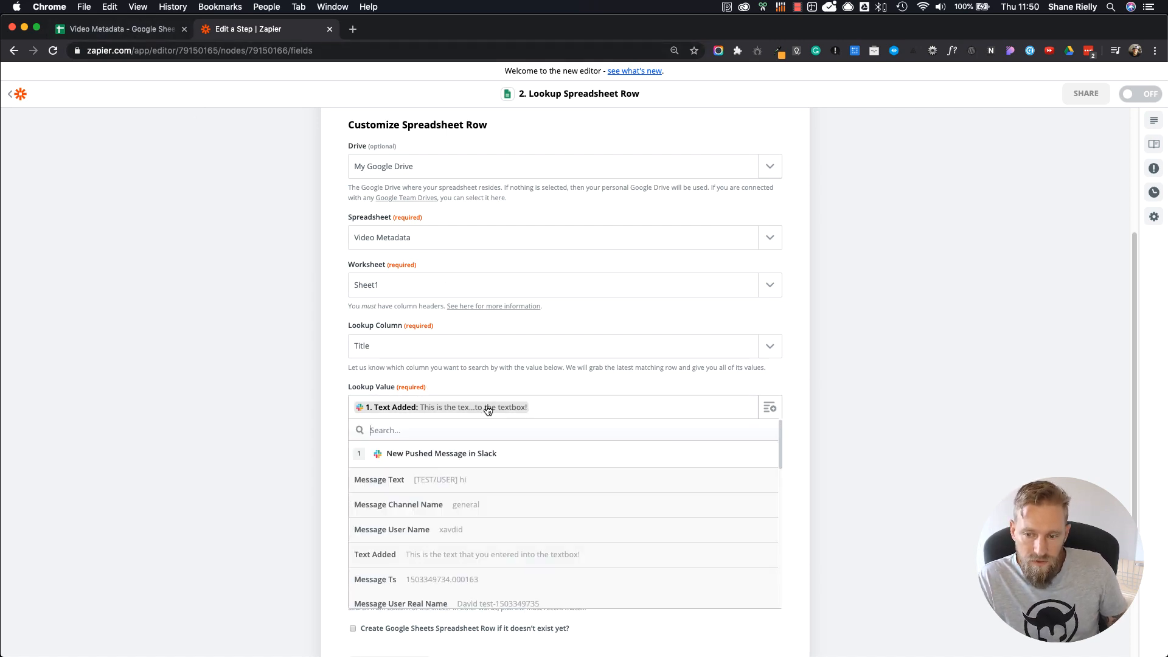
pyautogui.click(146, 30)
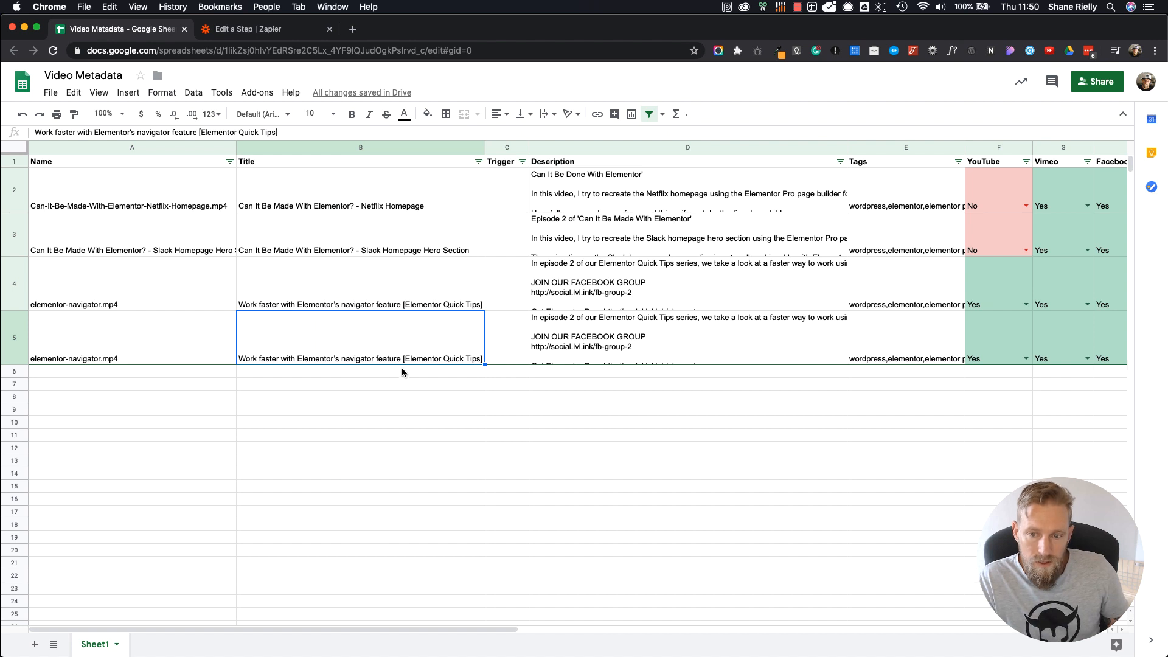
pyautogui.write('This ')
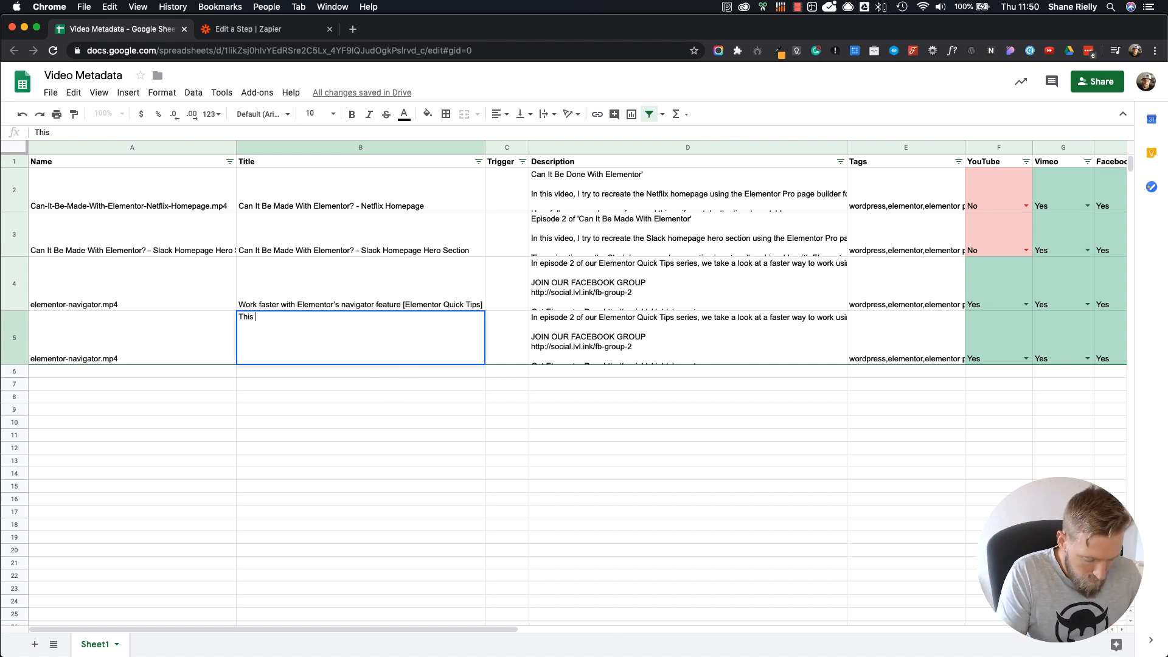
pyautogui.write('is the text t')
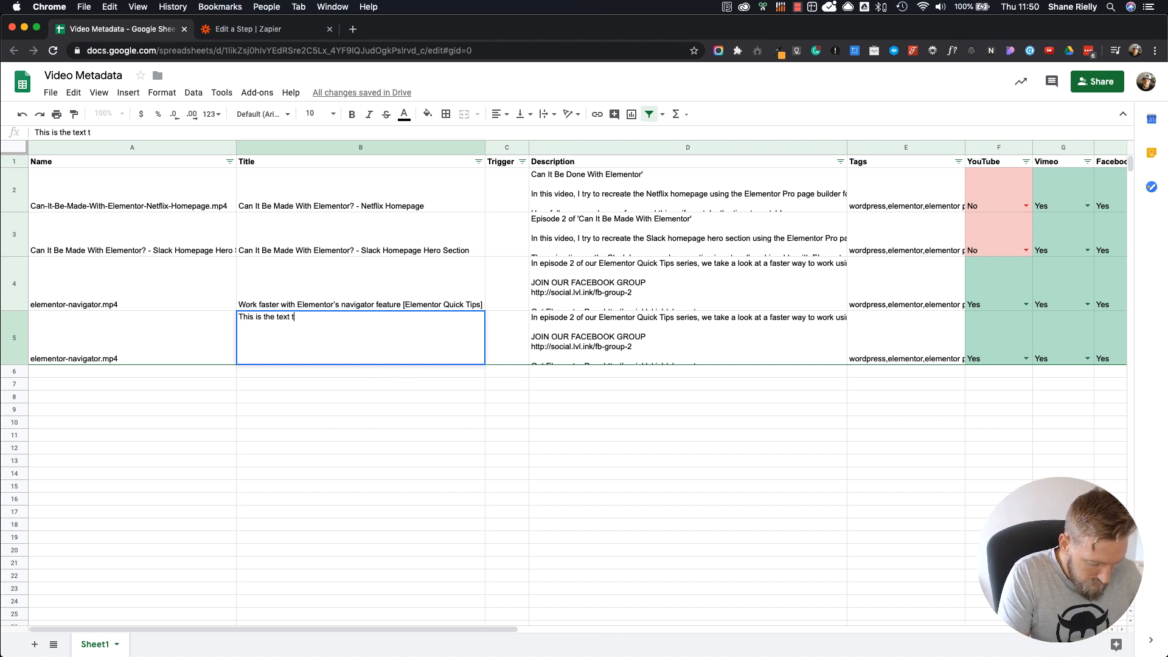
pyautogui.write('hat you ent')
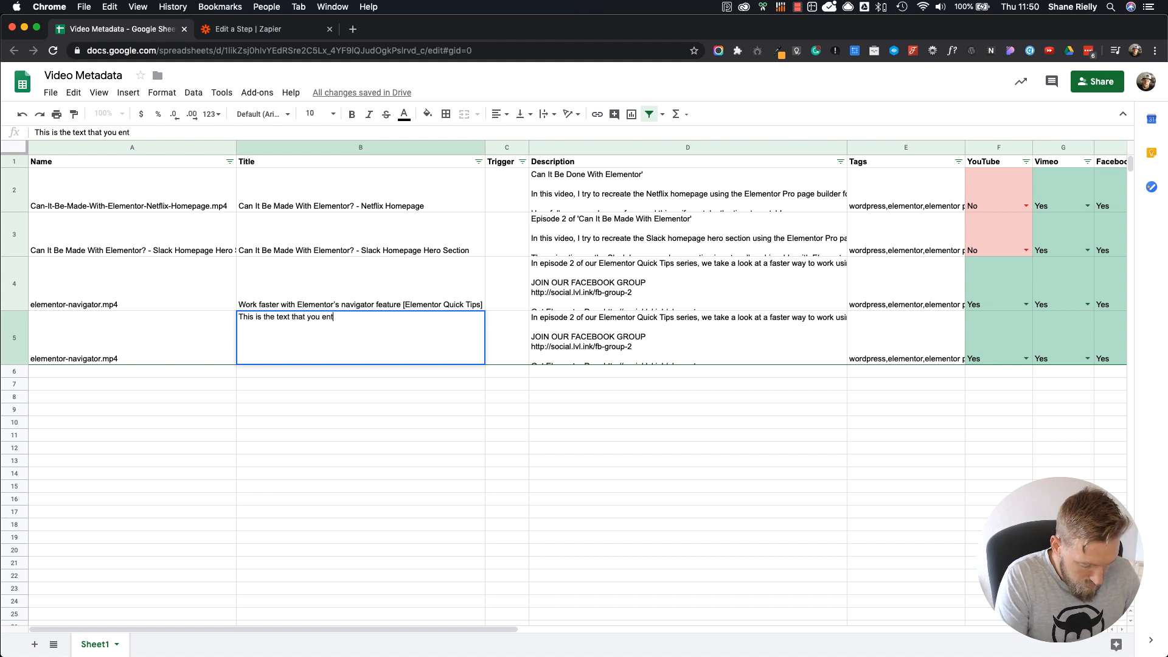
pyautogui.write('ered into the text')
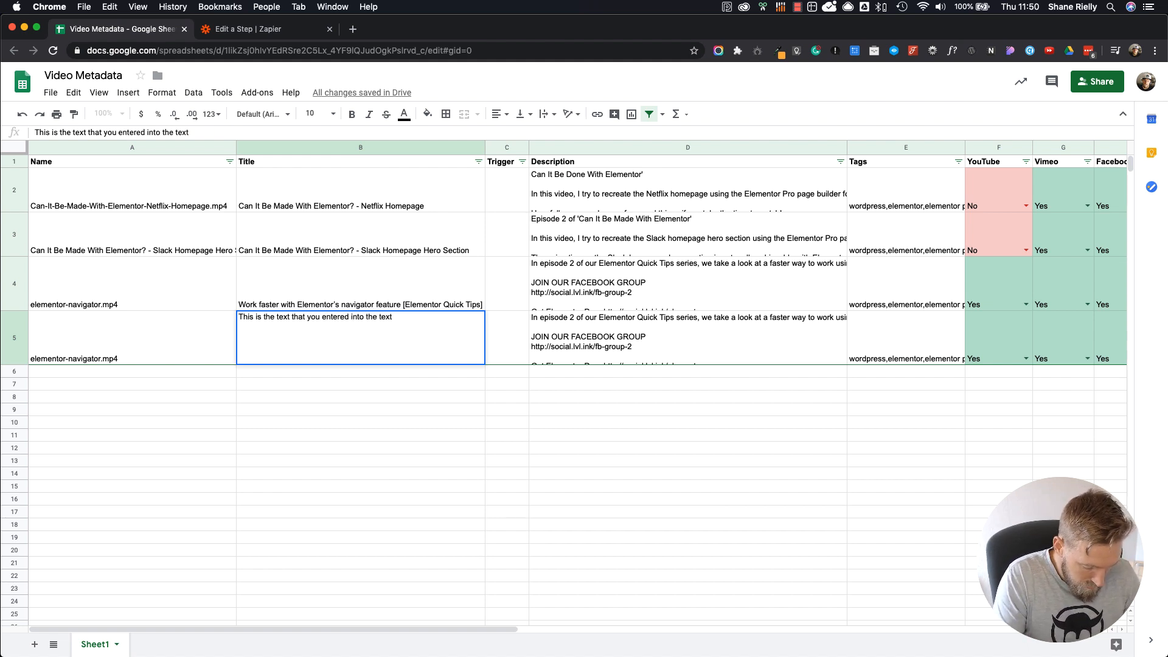
pyautogui.write(' box!')
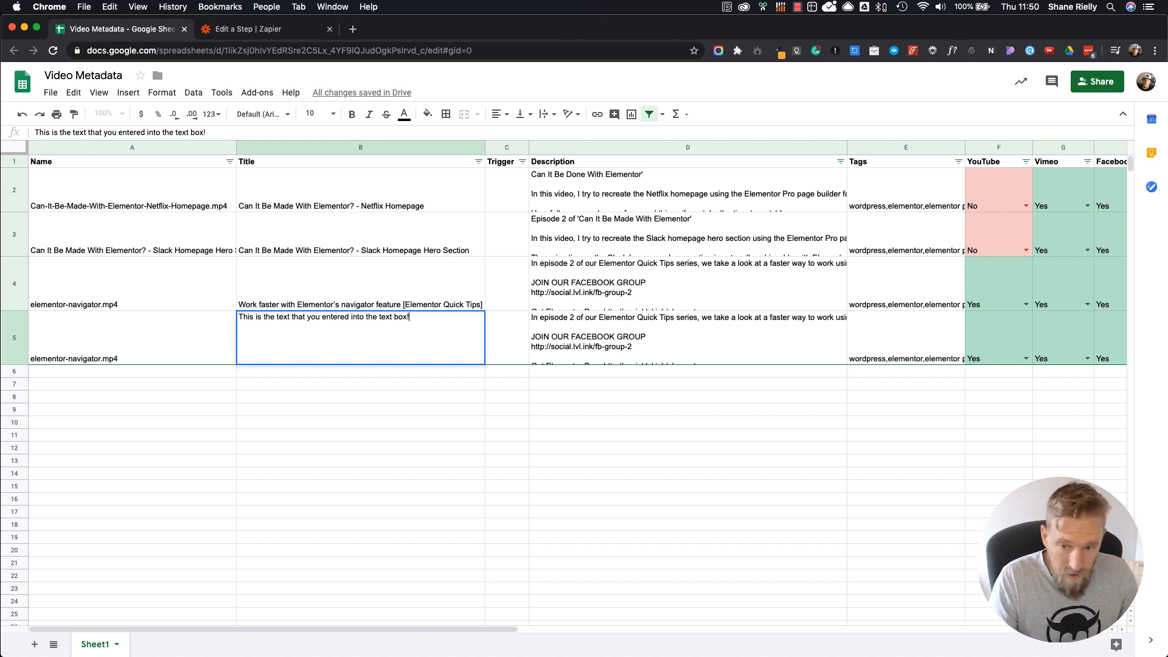
pyautogui.click(411, 386)
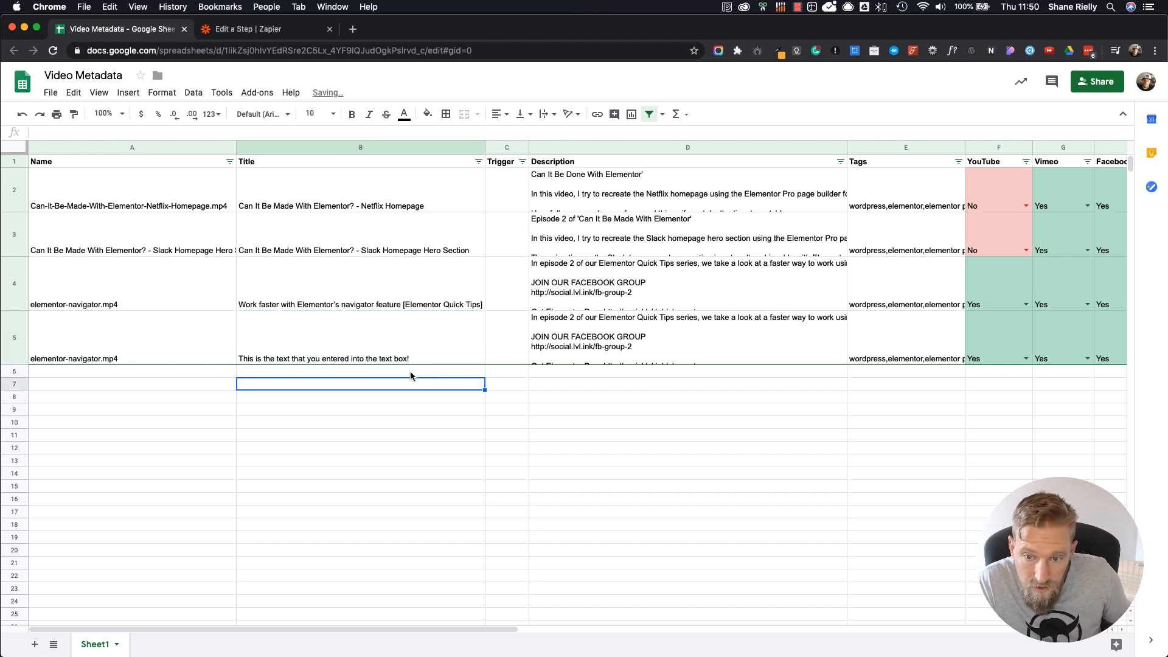
# Step: Return to Zapier, recheck the lookup settings against the sheet, and test and review the spreadsheet row lookup
pyautogui.click(273, 32)
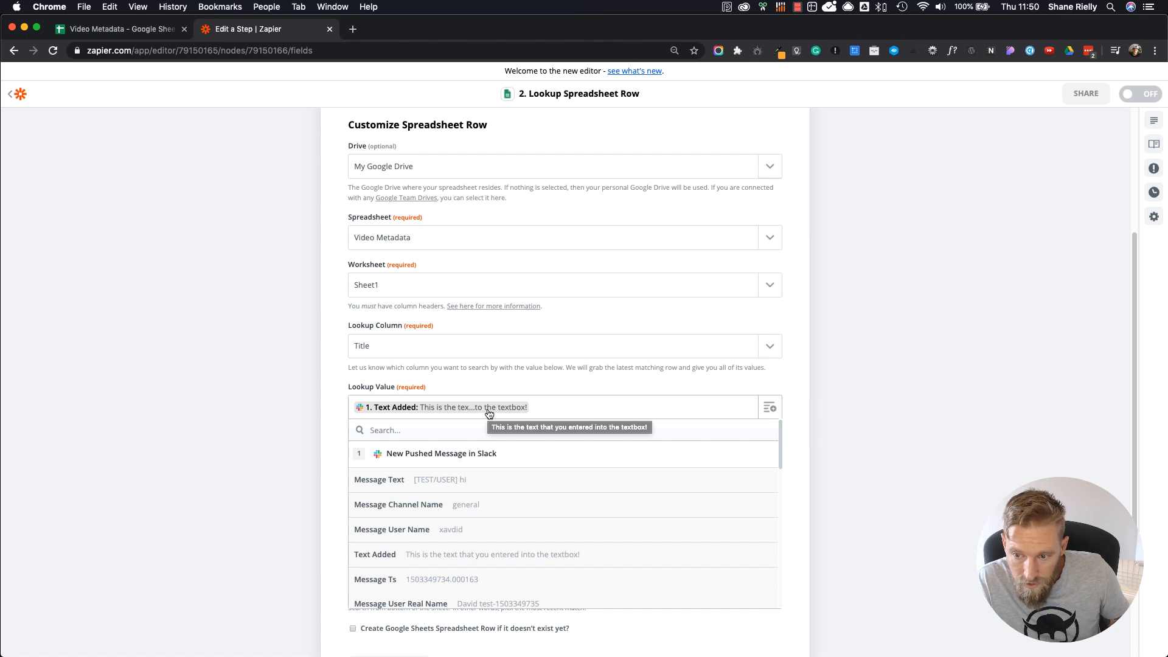
pyautogui.click(709, 400)
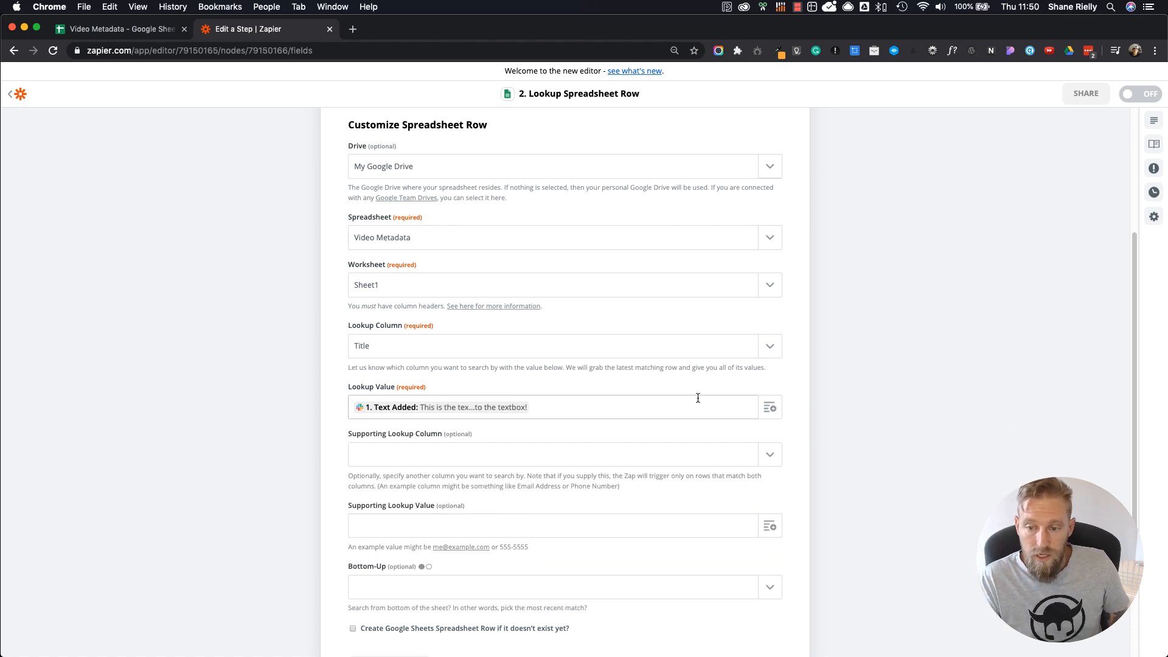
pyautogui.click(170, 31)
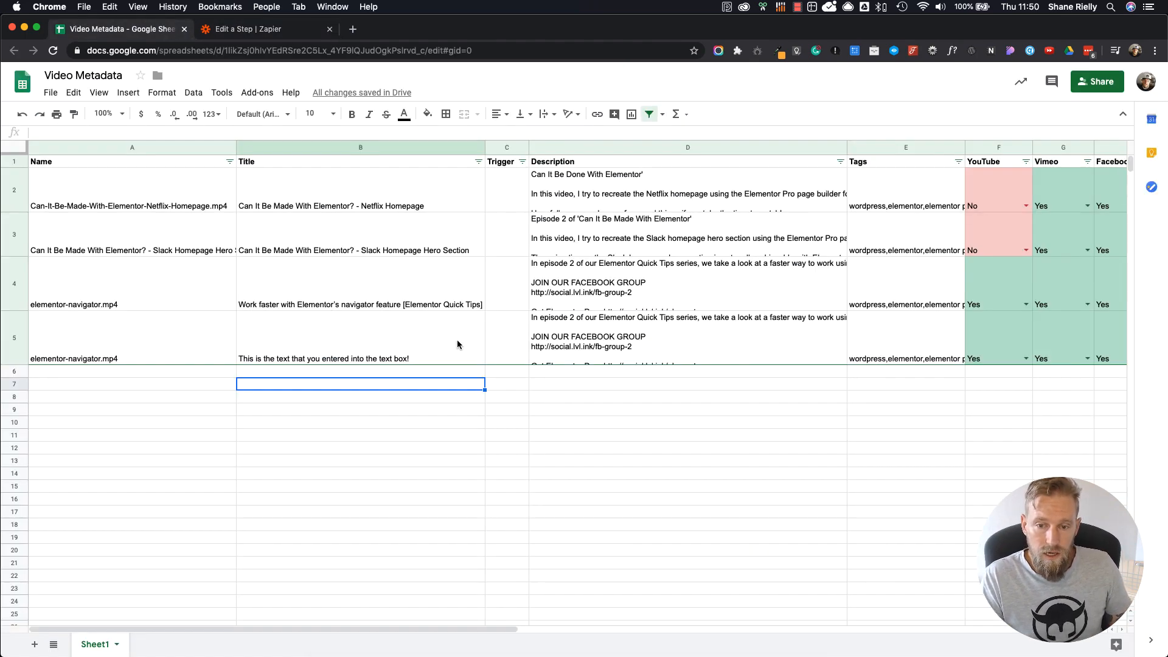
pyautogui.click(259, 28)
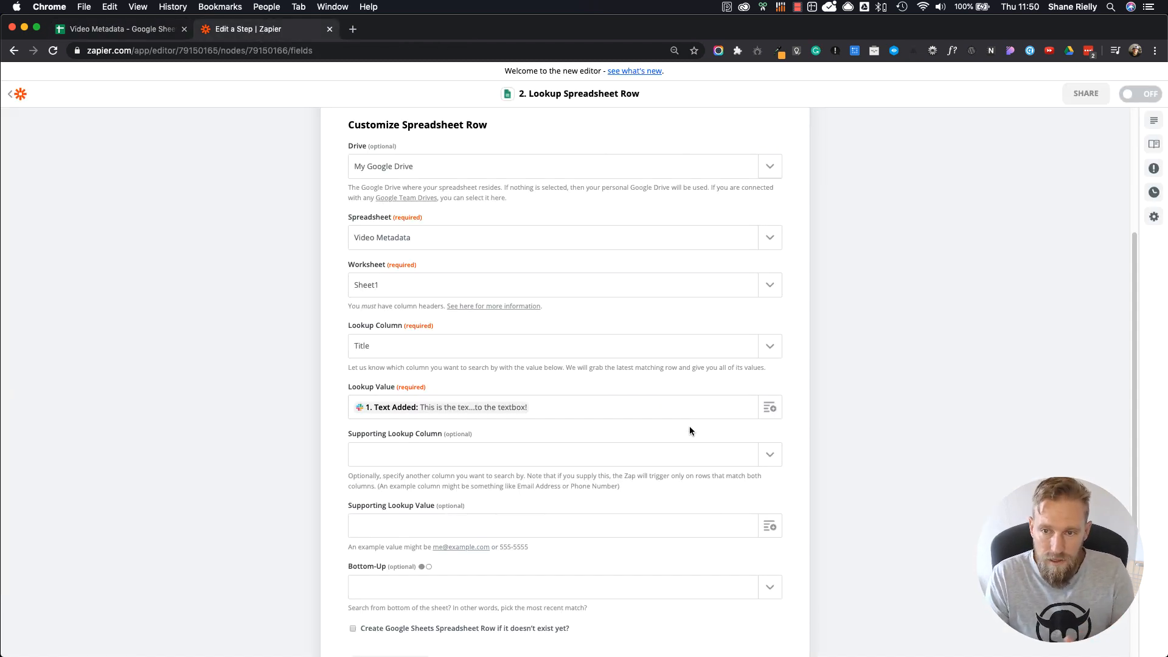
pyautogui.scroll(2, 690, 429)
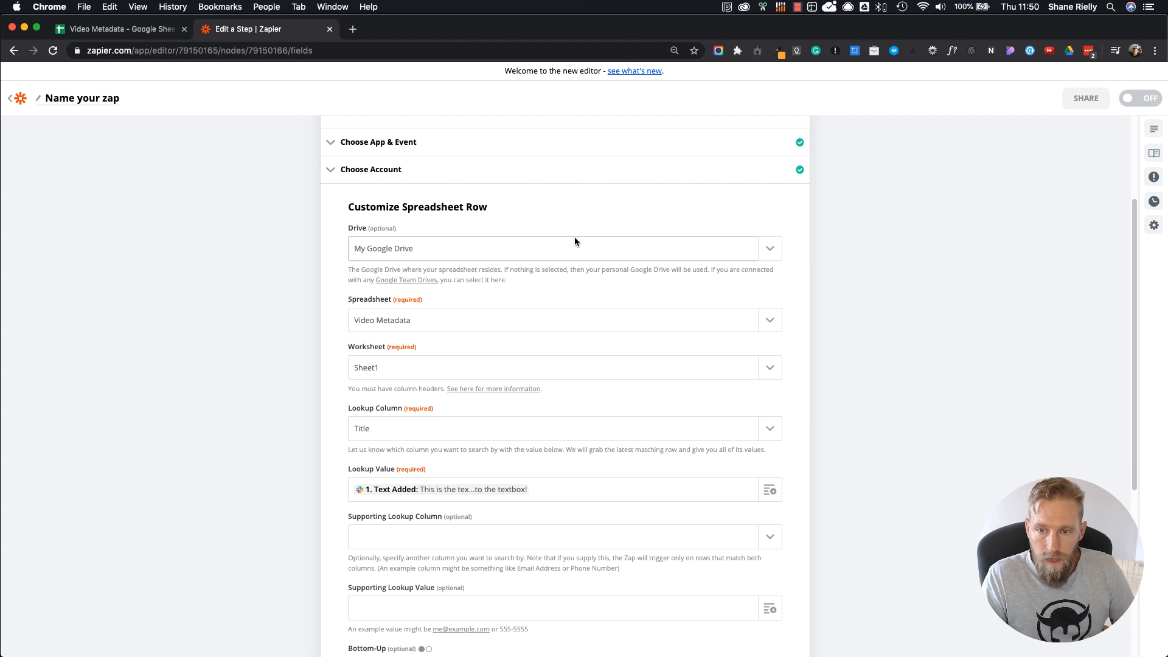
pyautogui.scroll(-5, 553, 381)
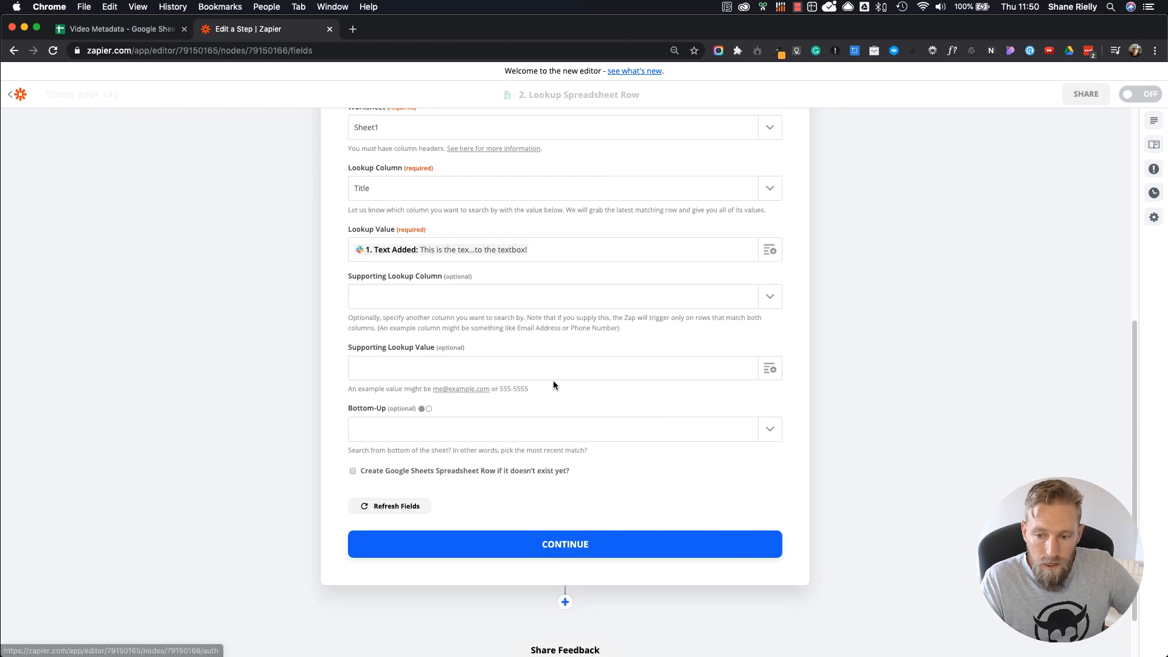
pyautogui.click(566, 494)
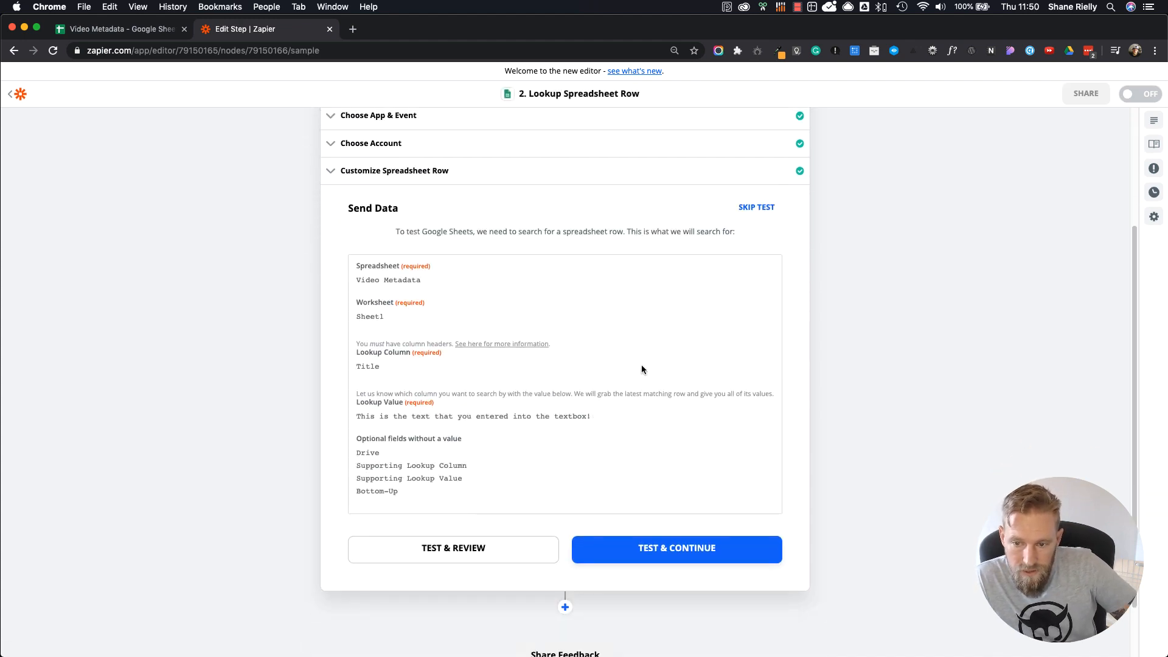
pyautogui.scroll(-1, 519, 470)
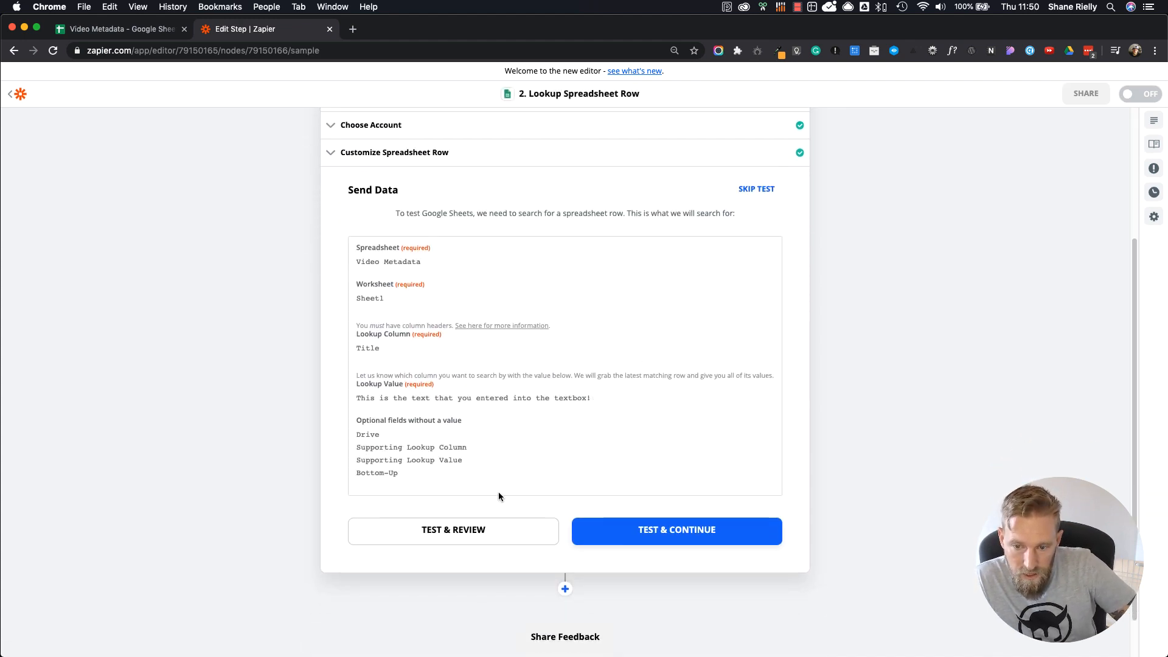
pyautogui.click(460, 536)
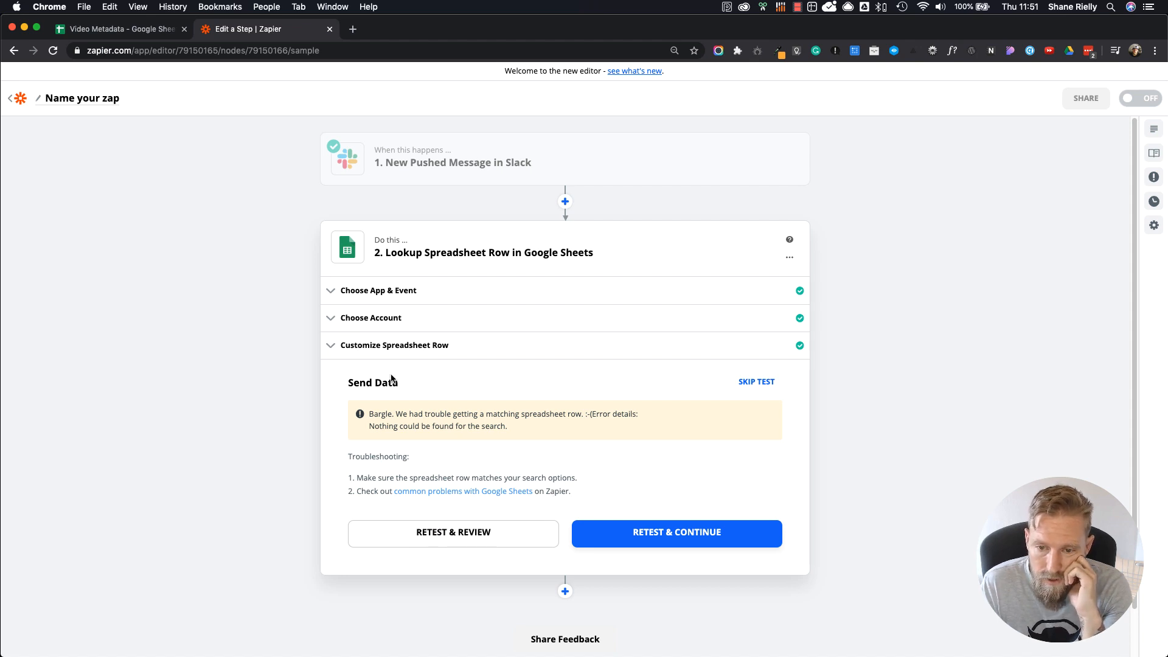
# Step: Go back through the lookup's event and account to its row settings, and compare the Lookup Value with the Title in sheet row 5
pyautogui.click(390, 292)
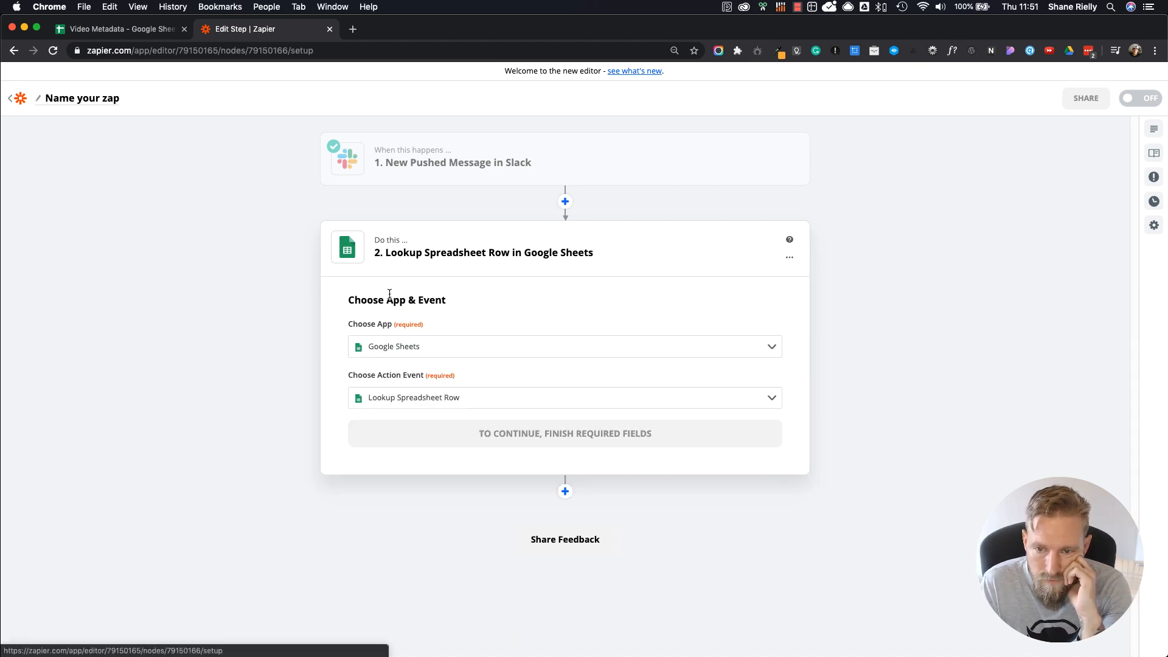
pyautogui.click(520, 442)
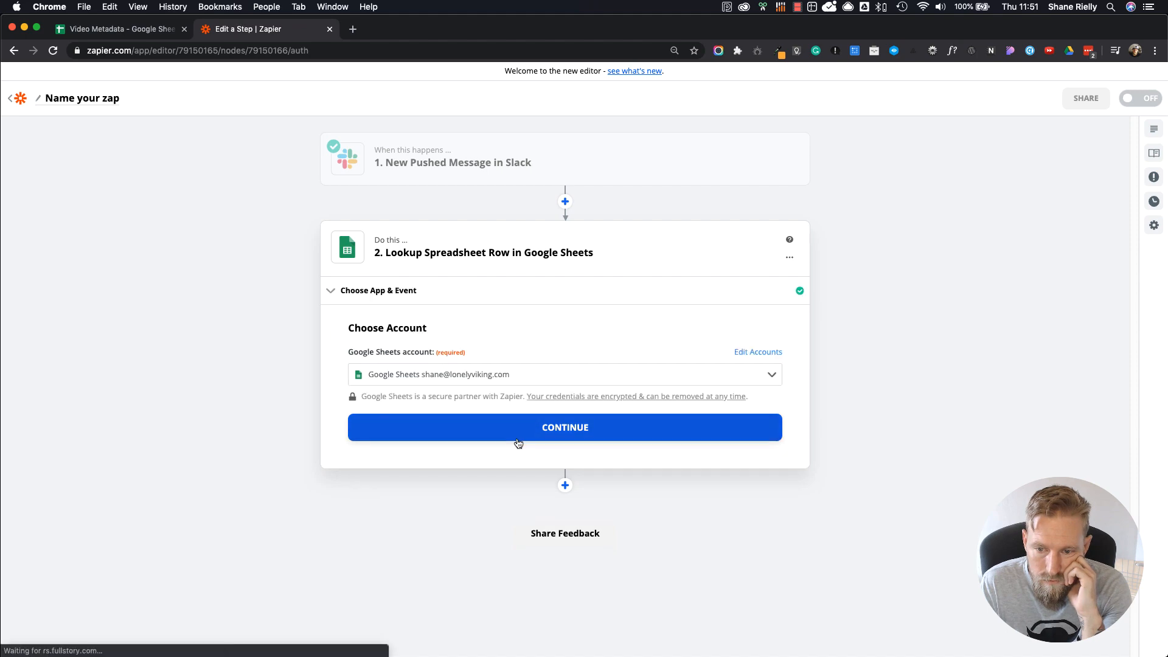
pyautogui.click(527, 428)
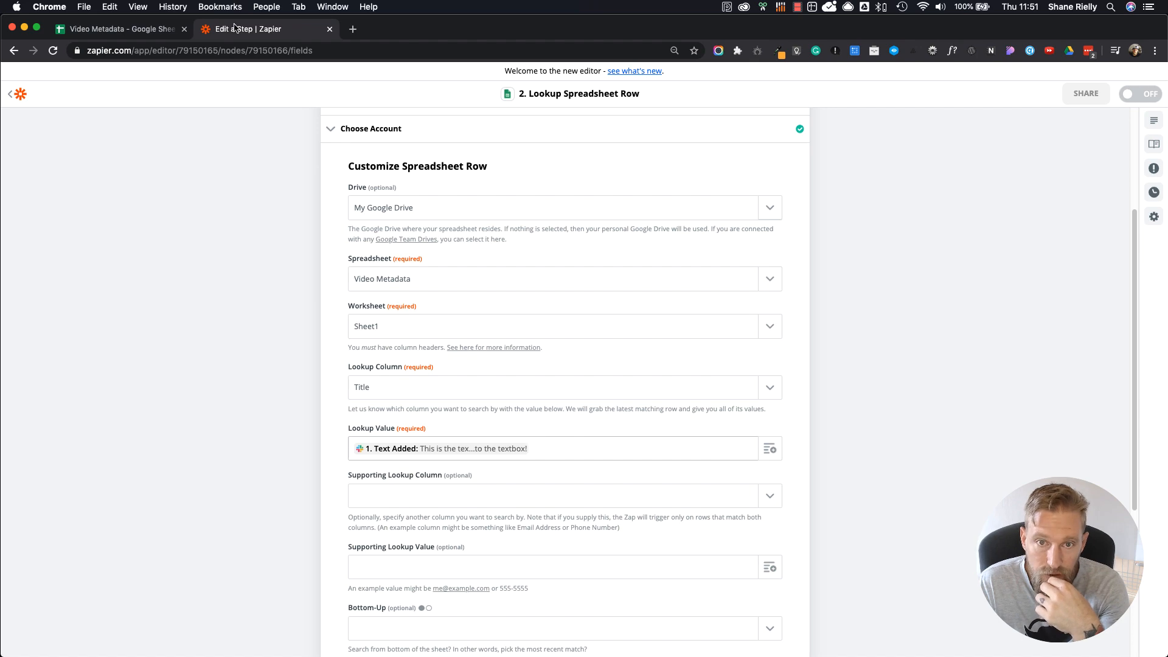
pyautogui.click(152, 32)
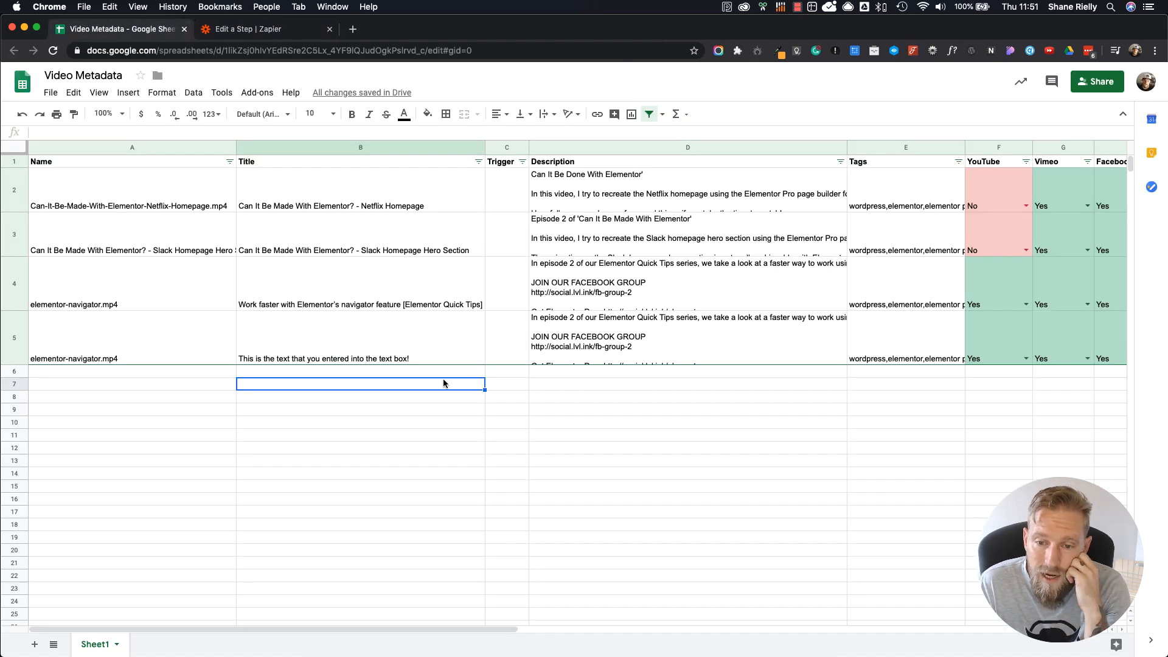
pyautogui.click(391, 357)
pyautogui.click(258, 31)
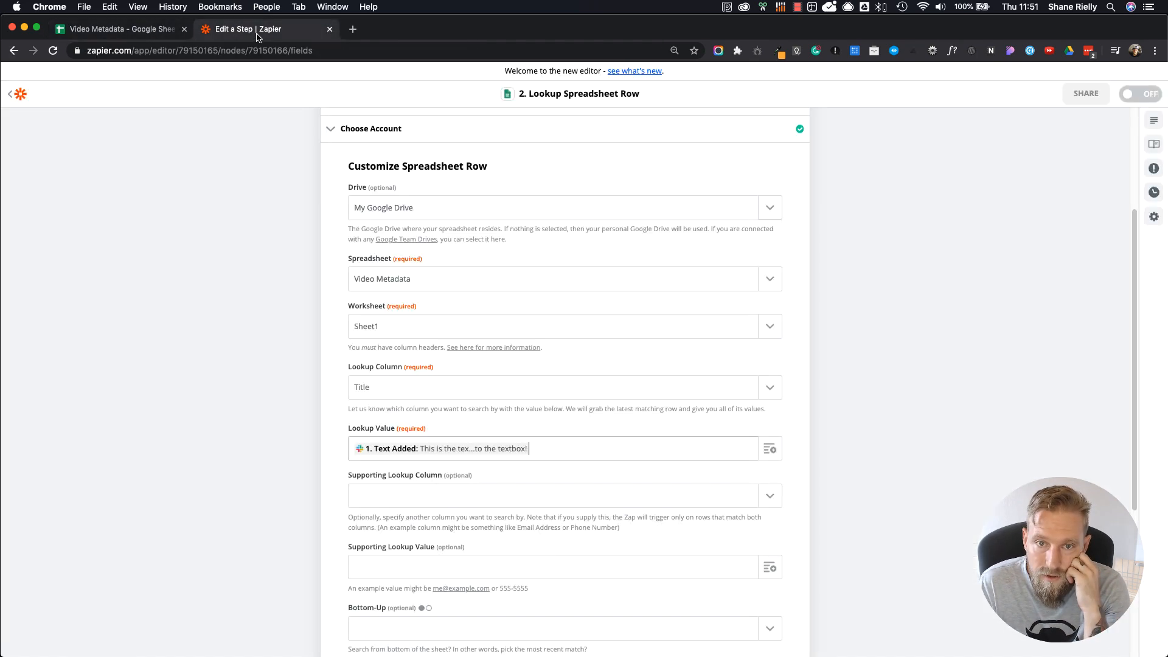
# Step: Open the sample message found by the Slack trigger and copy its text_added value
pyautogui.scroll(5, 438, 247)
pyautogui.click(454, 177)
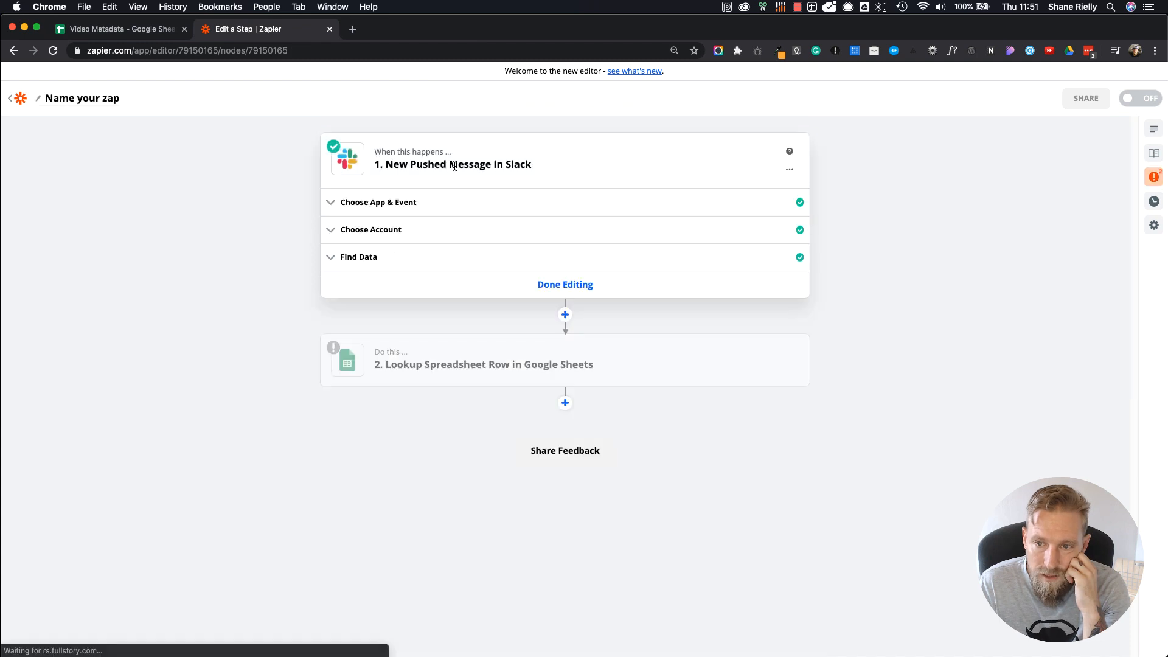
pyautogui.click(387, 260)
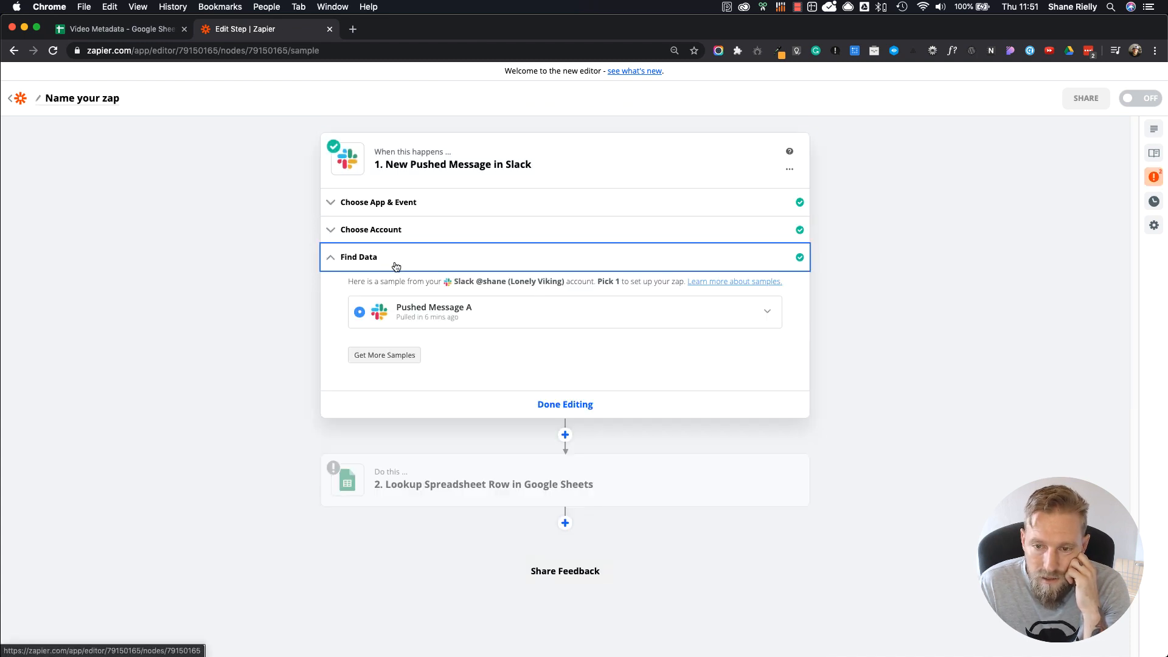
pyautogui.click(431, 317)
pyautogui.scroll(-10, 597, 425)
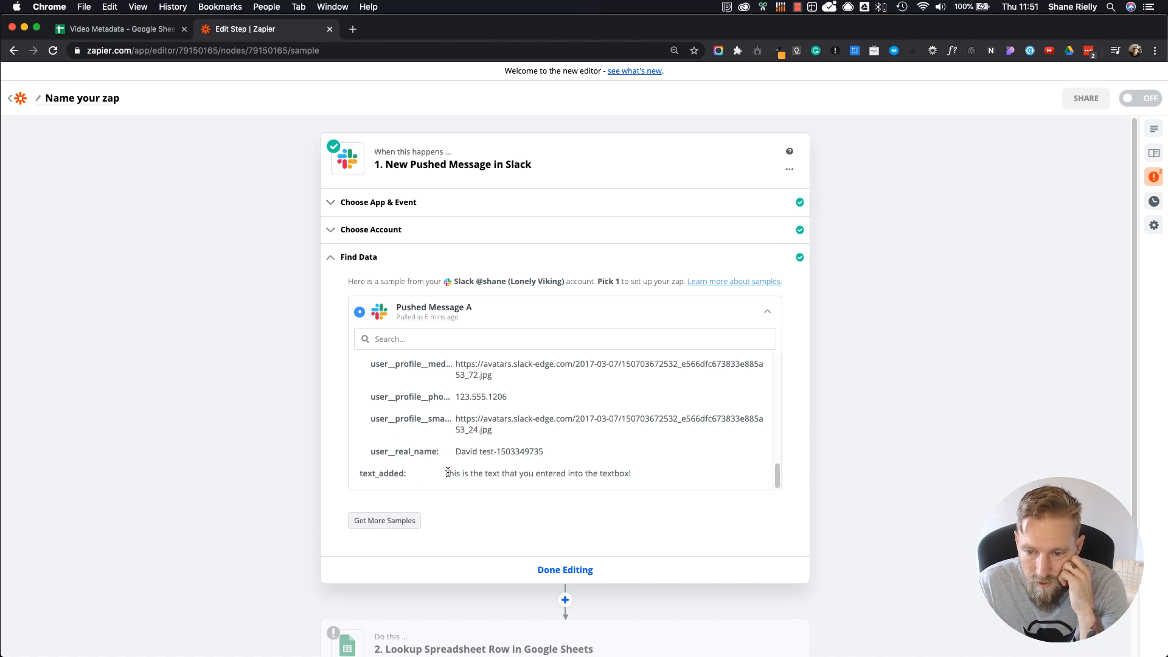
pyautogui.moveTo(444, 473); pyautogui.dragTo(624, 469)
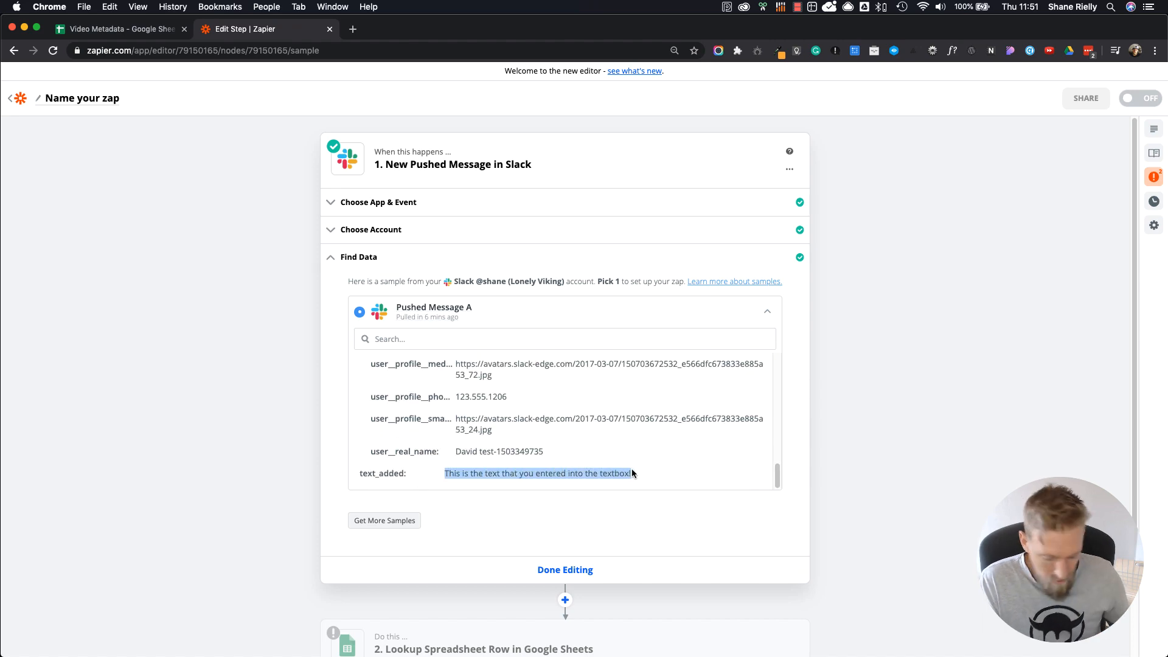
# Step: In the Video Metadata sheet, replace the row 5 Title with the copied "This is the text that you entered into the textbox!", pasted without formatting
pyautogui.click(152, 29)
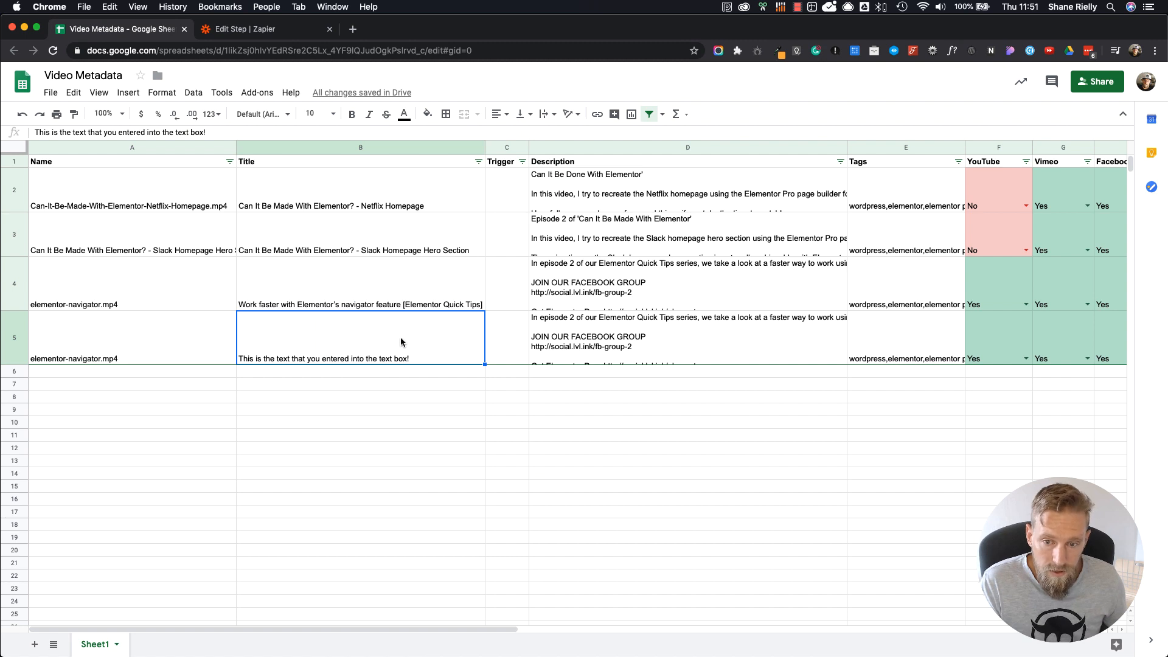
pyautogui.write('This is the text that you entered into the textbox!')
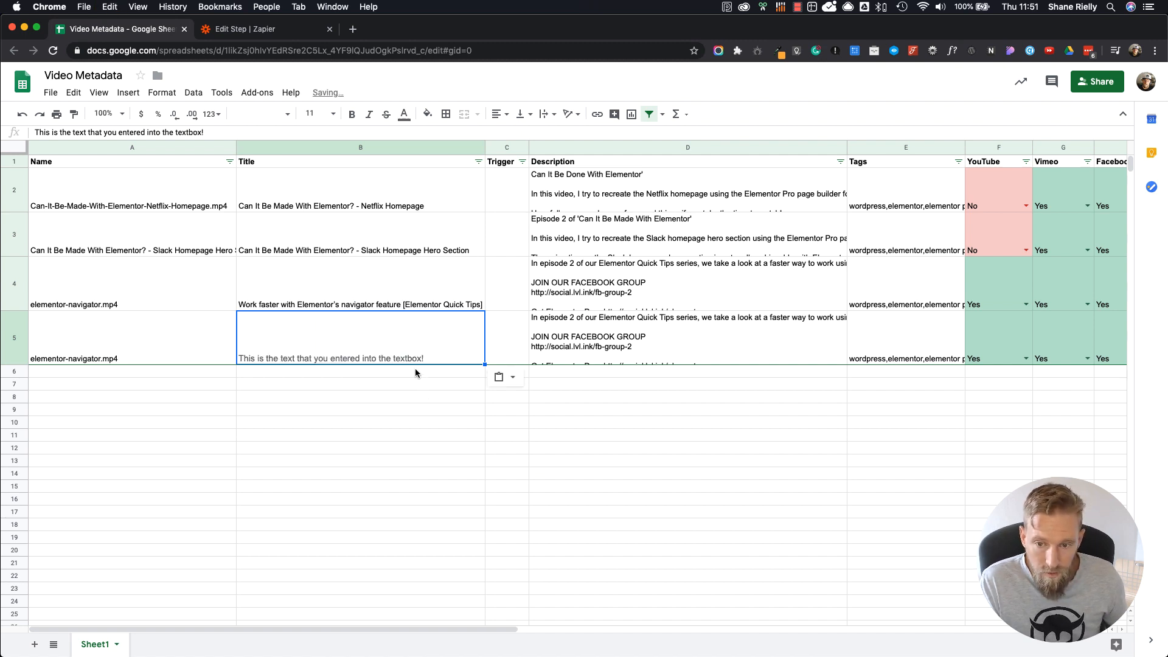
pyautogui.write('This is the text that you entered into the textbox!')
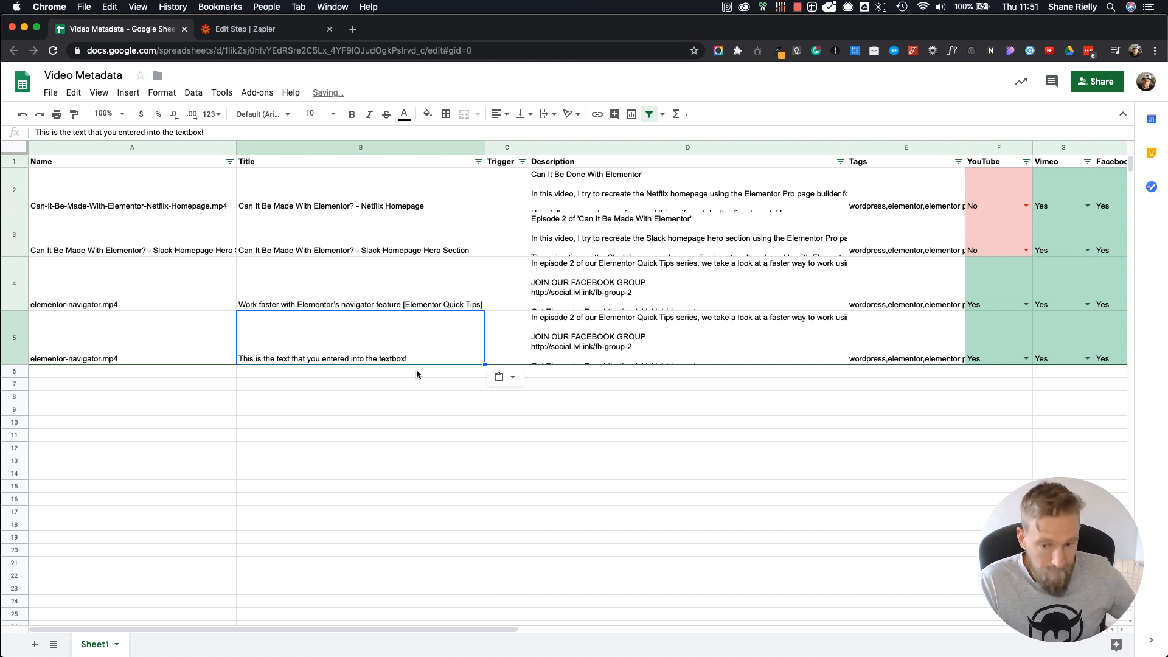
pyautogui.click(420, 374)
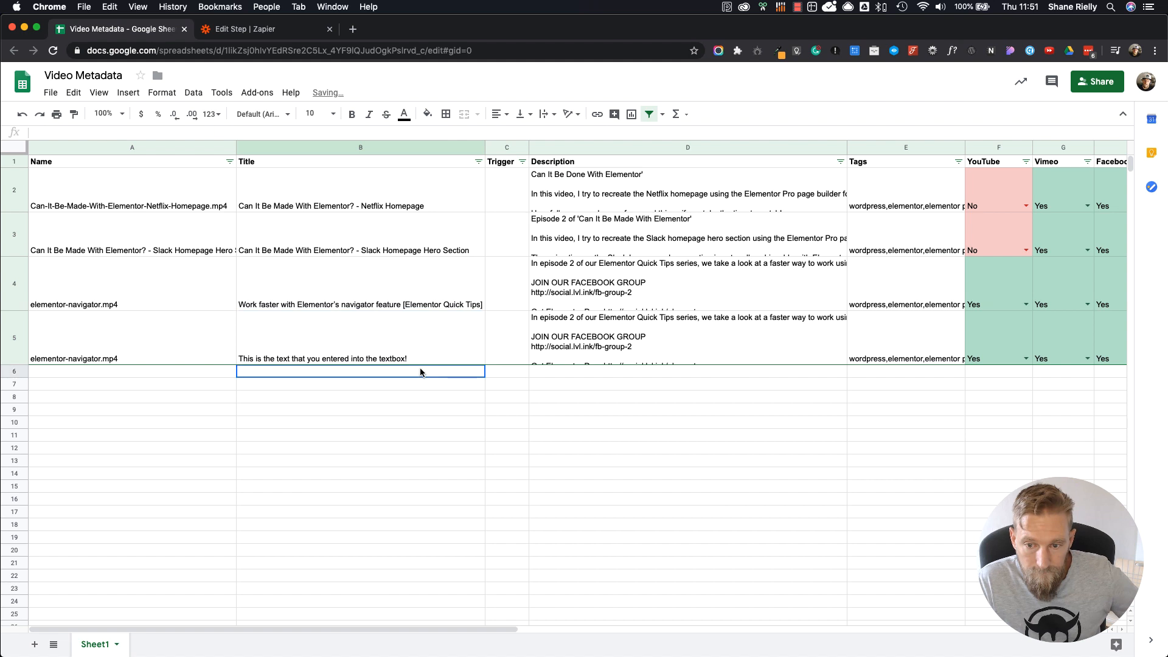
pyautogui.click(493, 436)
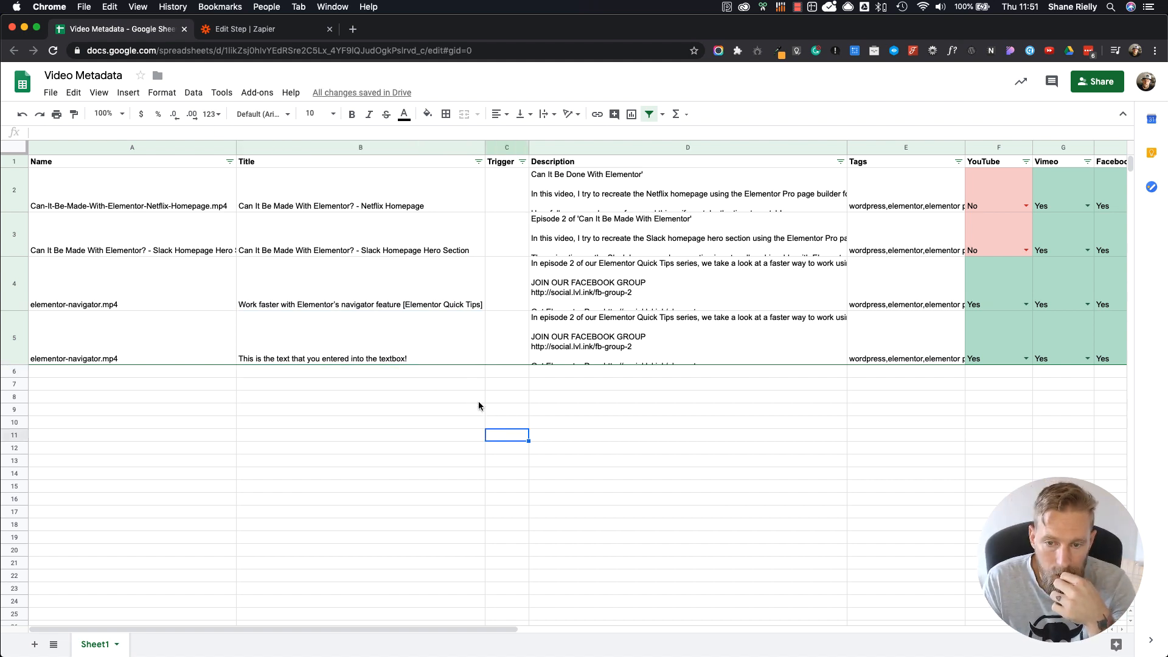
pyautogui.click(463, 353)
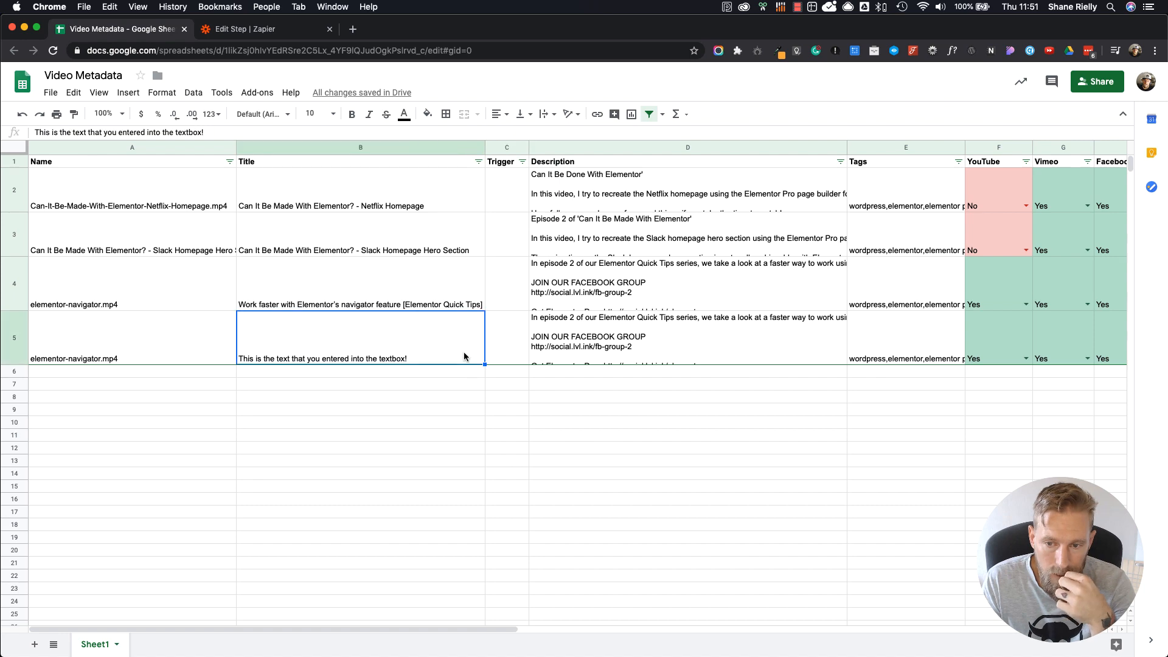
# Step: Return to Zapier and run the Google Sheets row lookup test with review
pyautogui.click(277, 30)
pyautogui.click(400, 259)
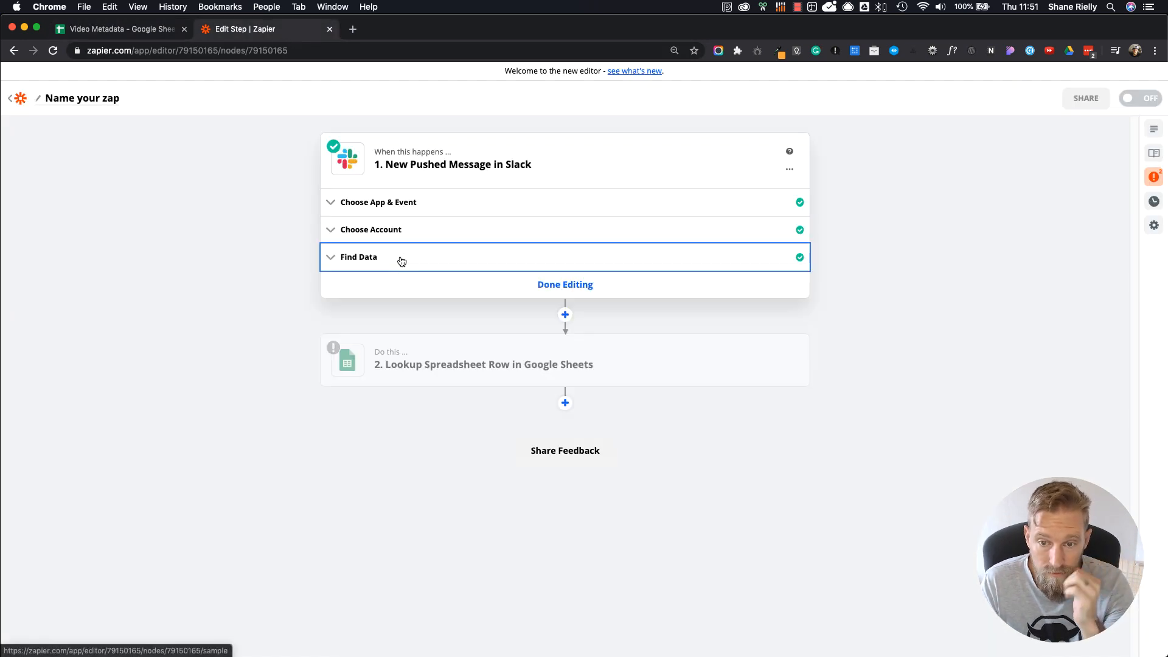
pyautogui.click(572, 362)
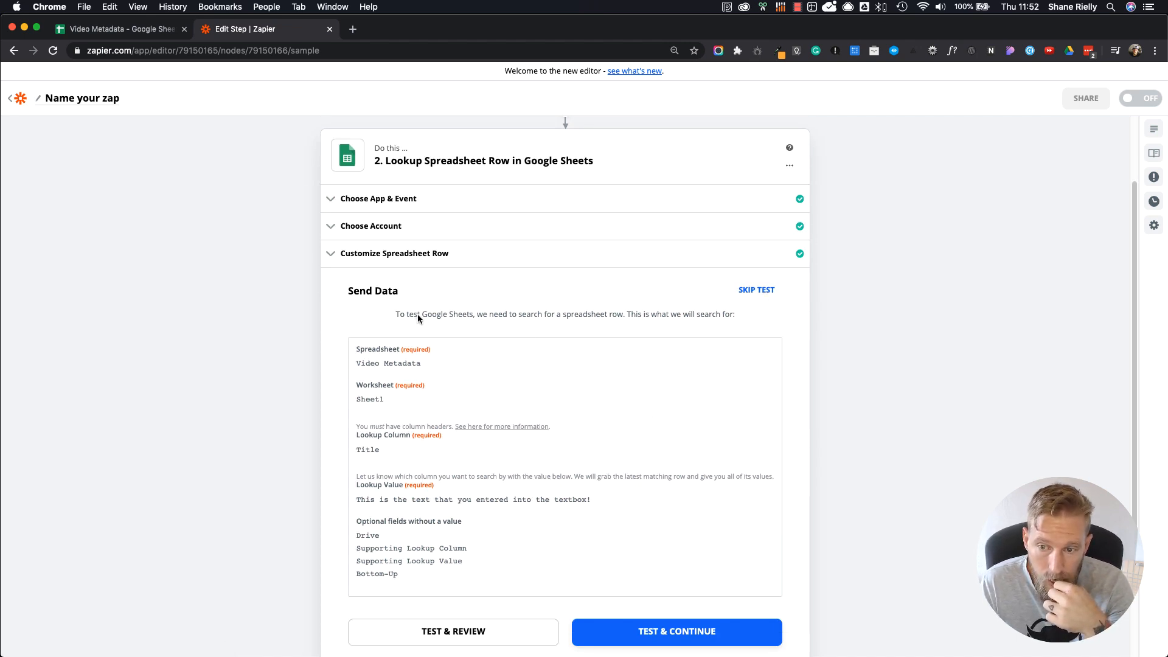
pyautogui.scroll(-3, 610, 433)
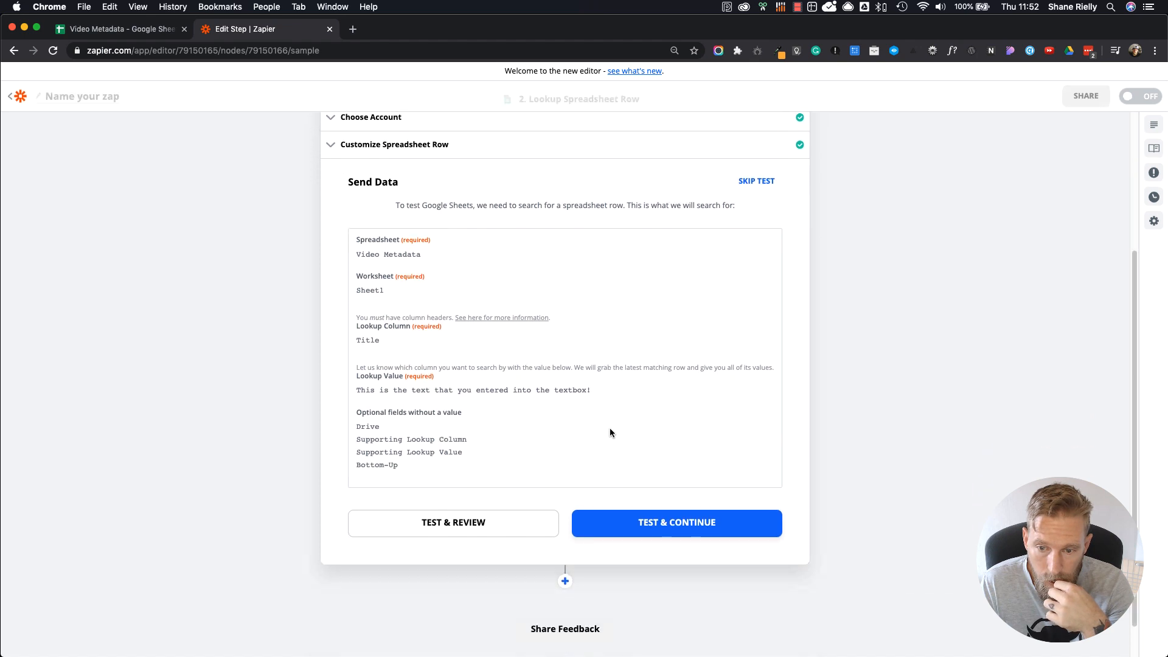
pyautogui.click(469, 489)
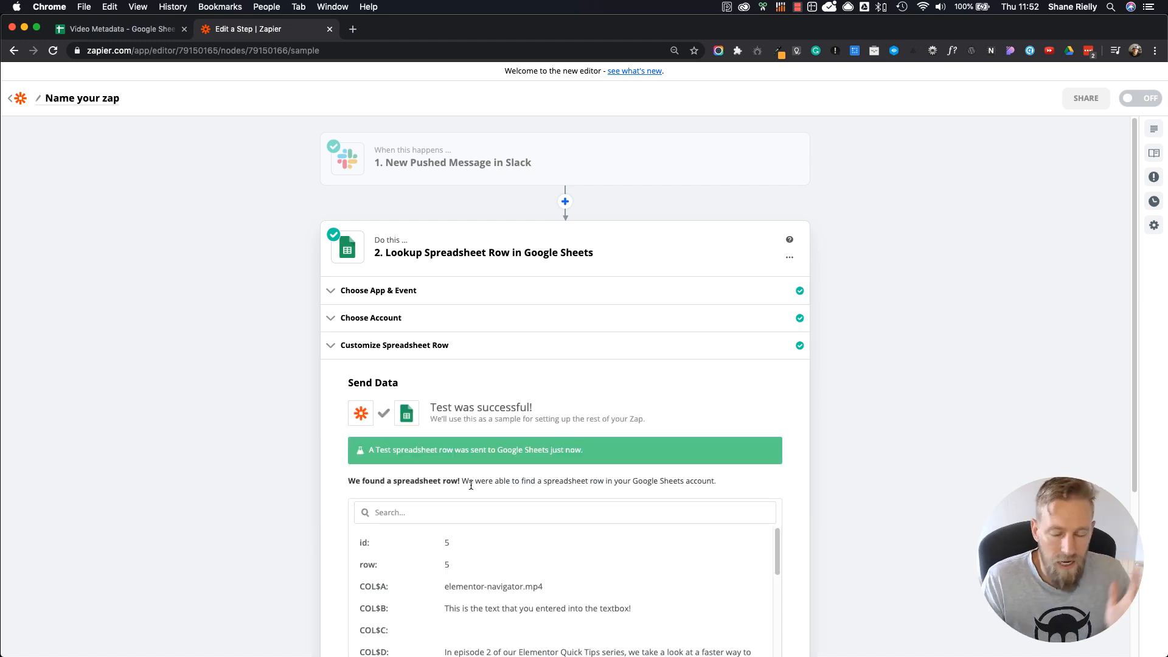
# Step: Review the test's returned row data, checking the file name in column A and the title in column B
pyautogui.scroll(-3, 471, 485)
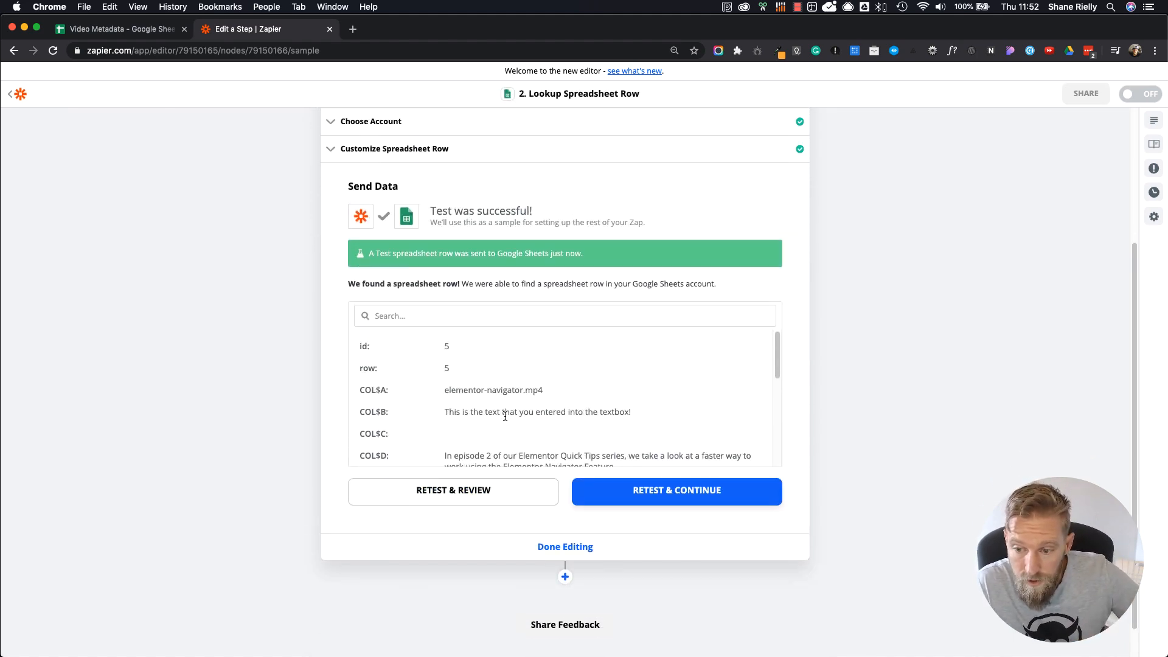
pyautogui.scroll(-5, 505, 417)
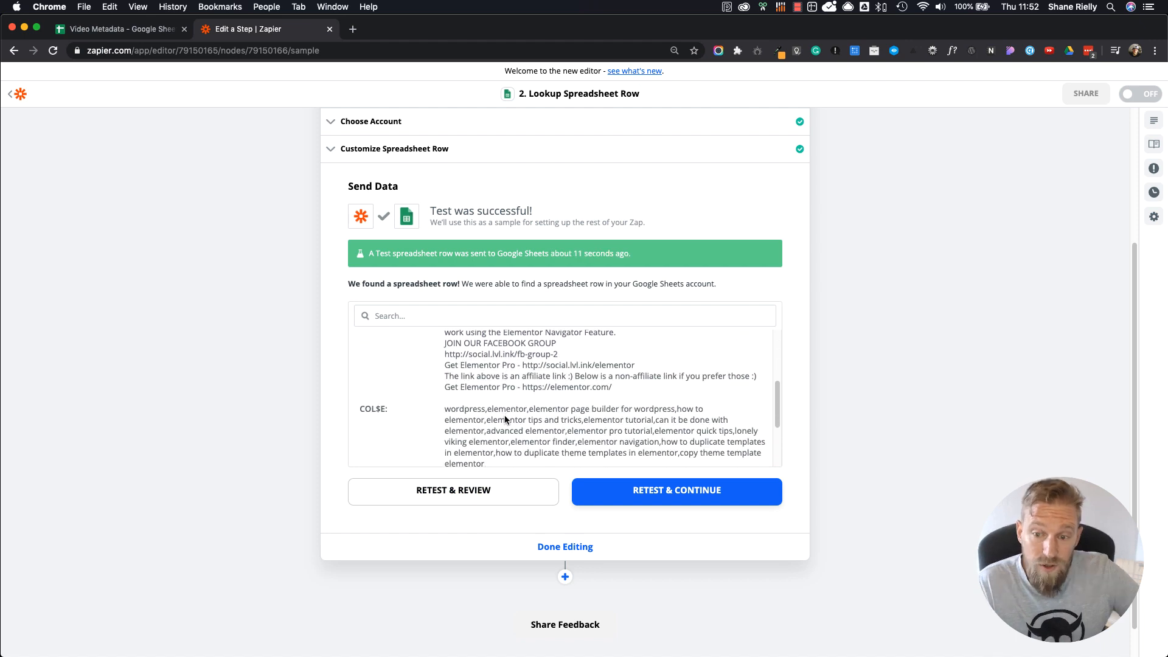
pyautogui.scroll(-2, 505, 419)
pyautogui.scroll(10, 505, 419)
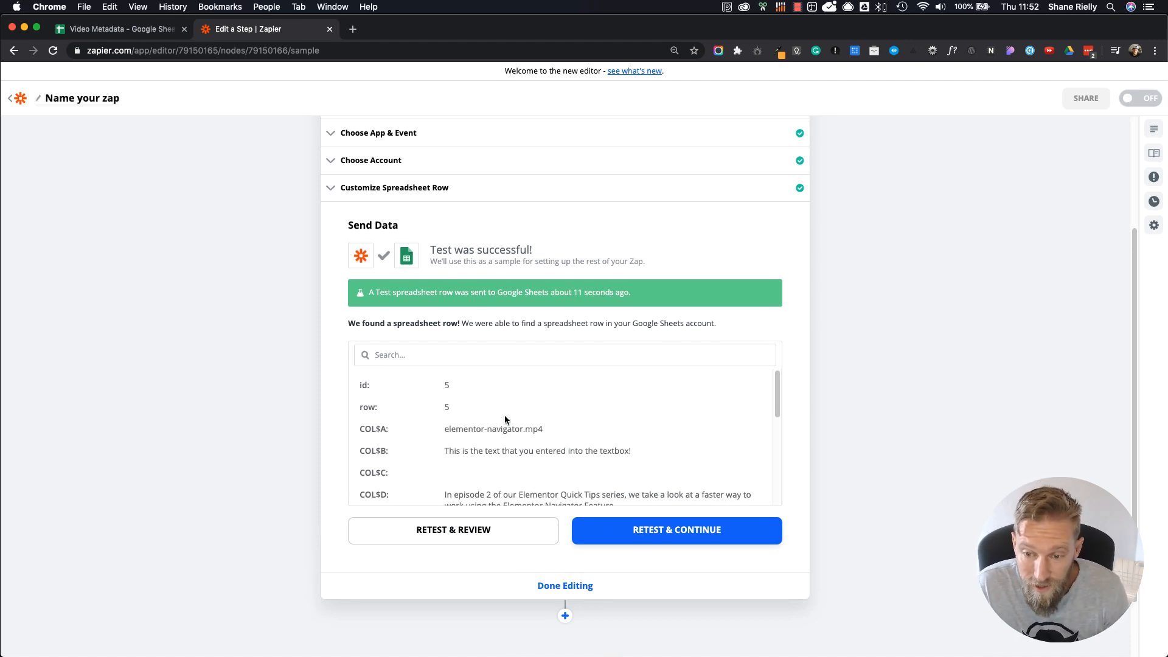
pyautogui.scroll(-2, 144, 418)
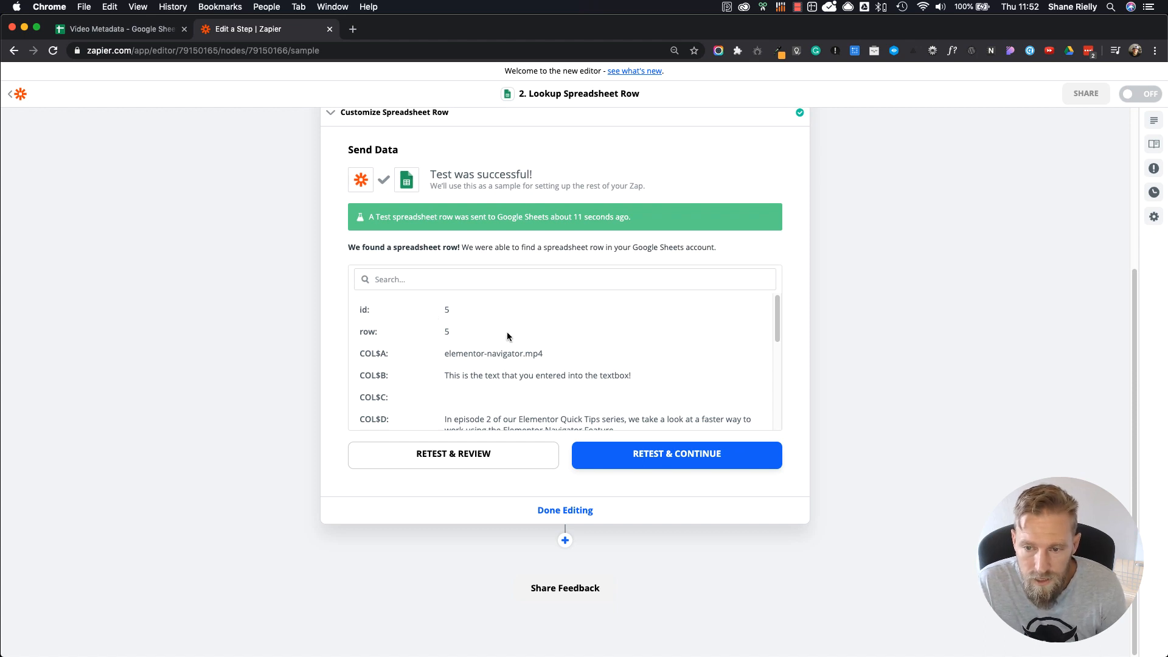
pyautogui.tripleClick(506, 355)
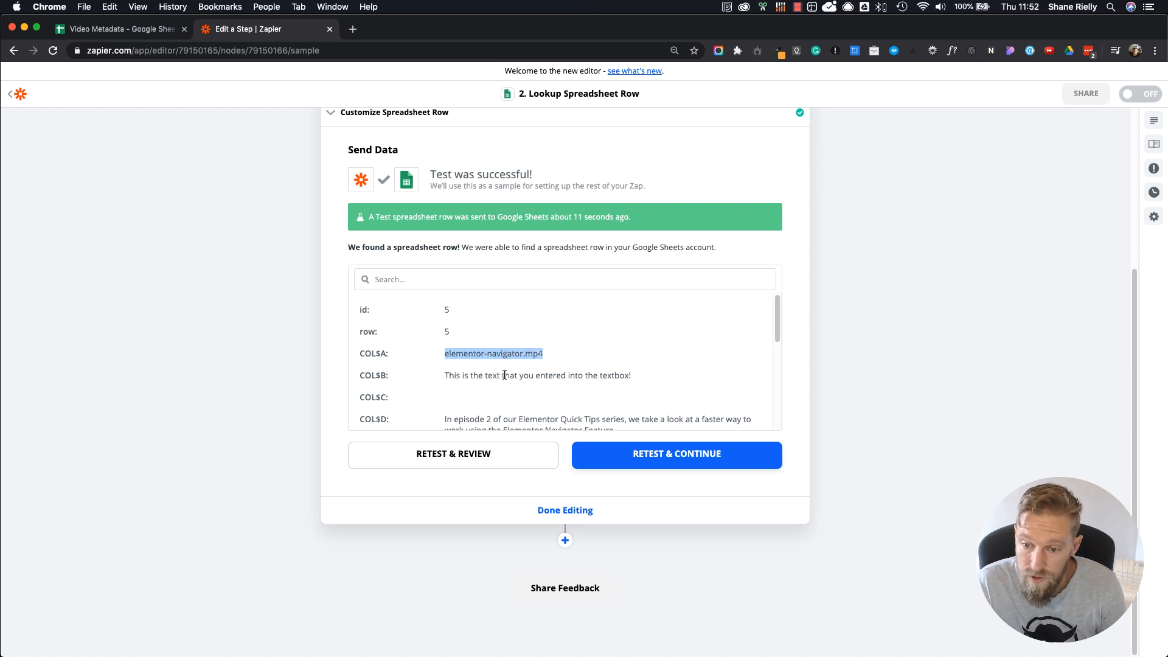
pyautogui.doubleClick(475, 375)
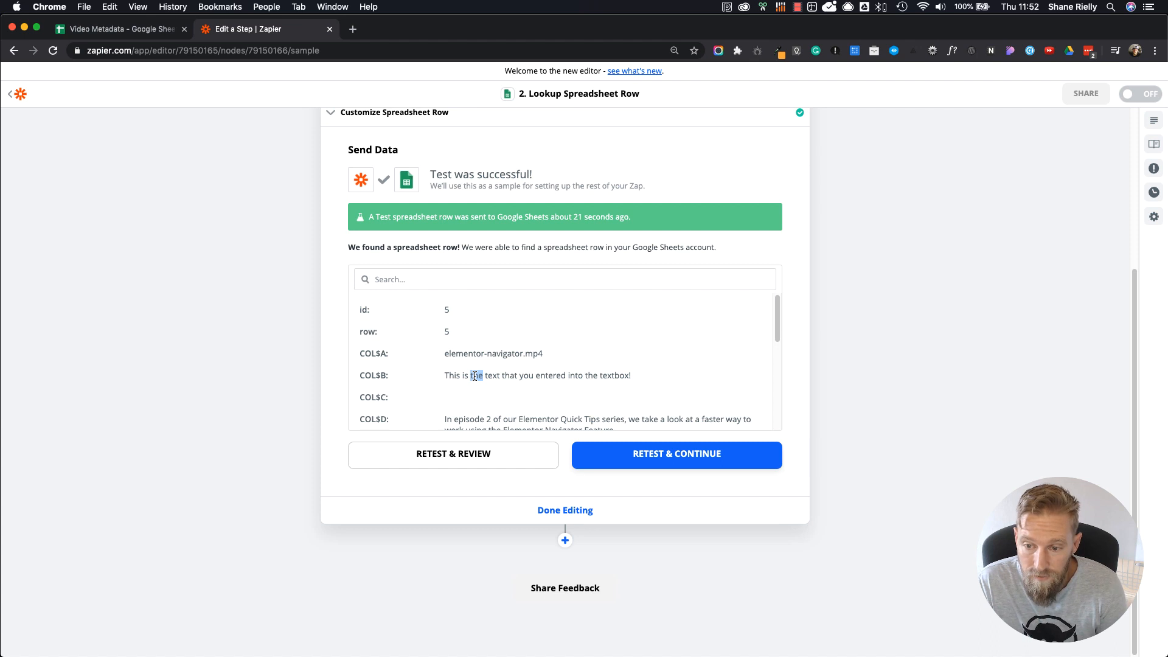
pyautogui.tripleClick(475, 376)
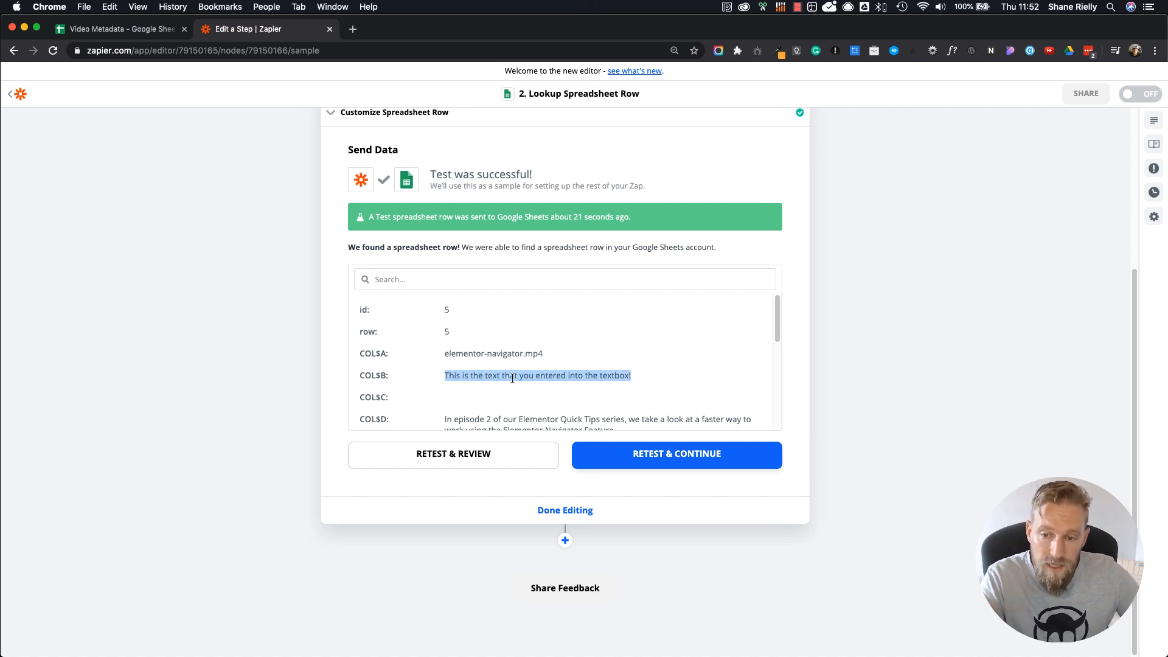
pyautogui.scroll(-1, 512, 378)
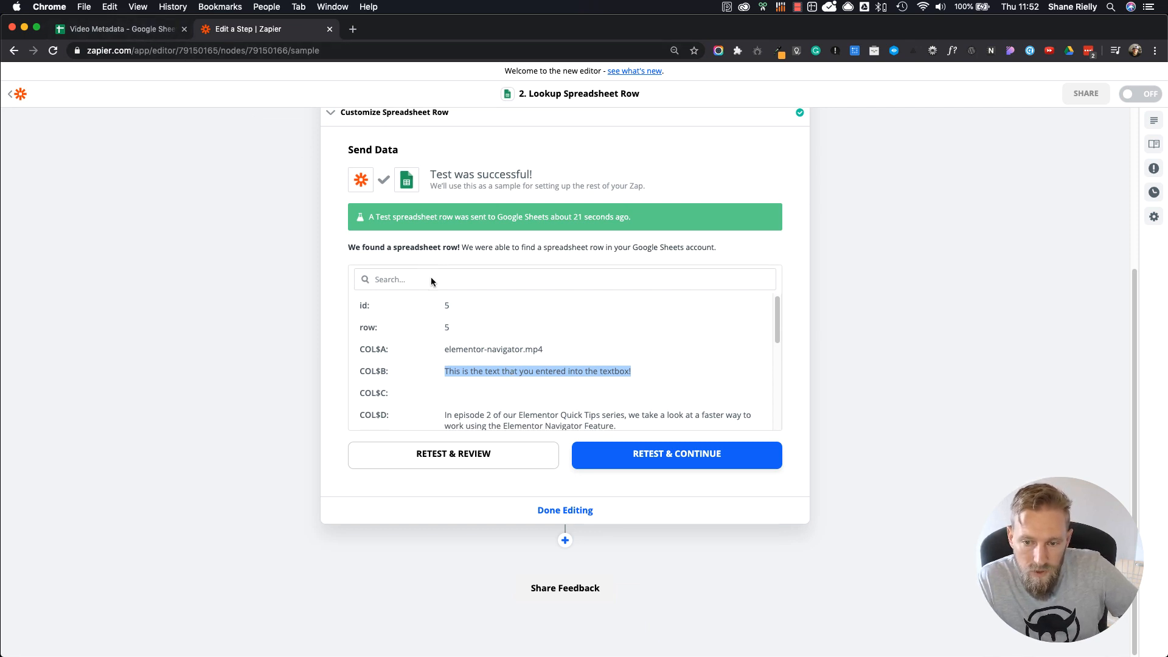
pyautogui.click(472, 400)
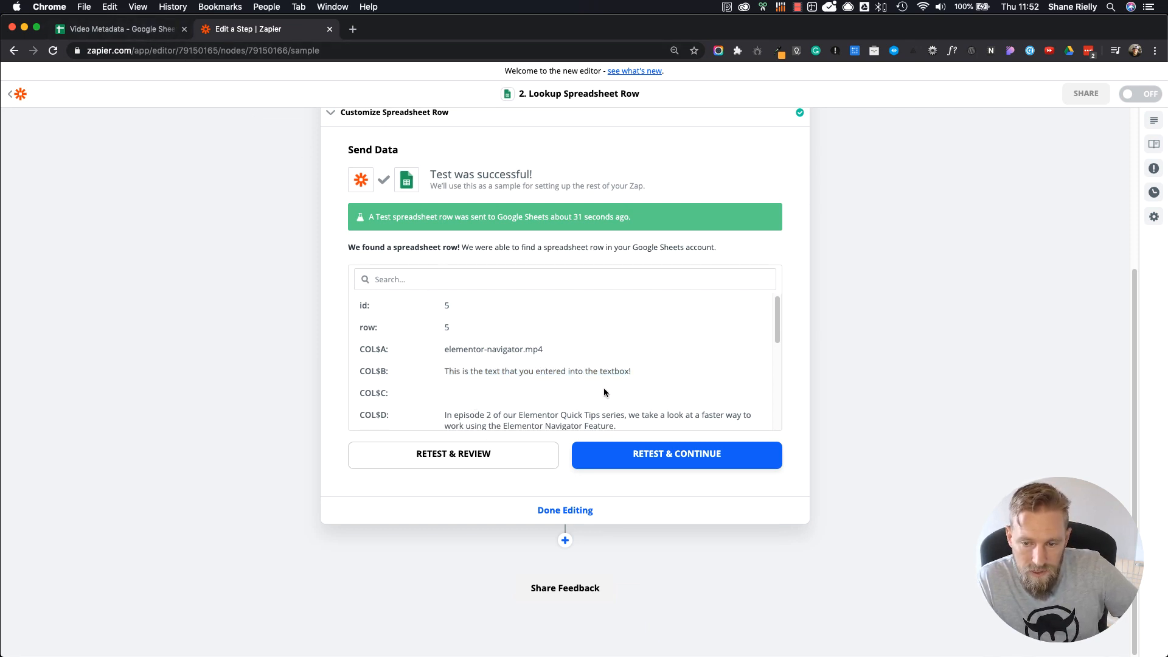
# Step: Examine the returned row's description, tags, platform choices and date in columns D to I
pyautogui.scroll(-3, 517, 395)
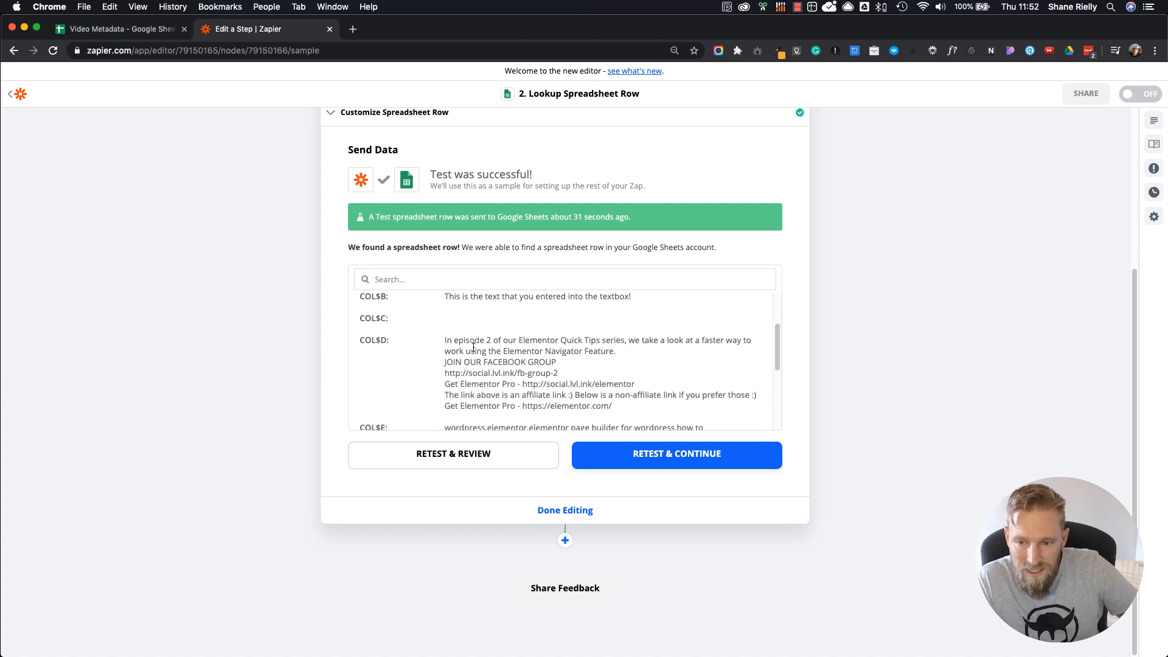
pyautogui.moveTo(446, 338); pyautogui.dragTo(628, 408)
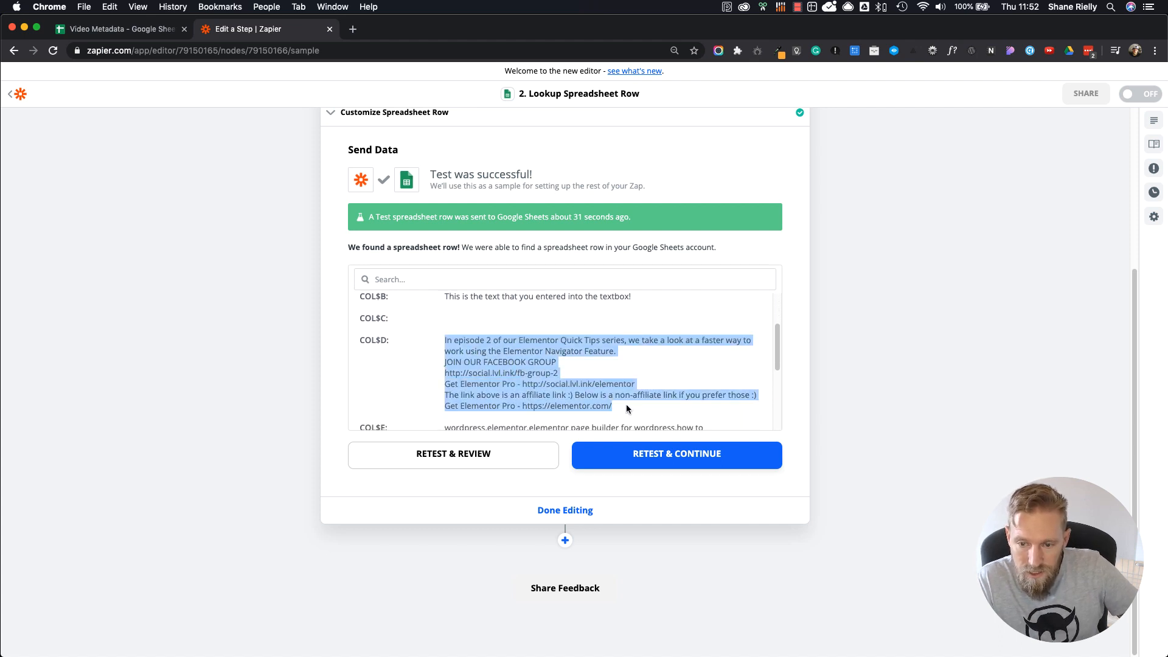
pyautogui.scroll(-5, 627, 406)
pyautogui.moveTo(518, 324); pyautogui.dragTo(443, 303)
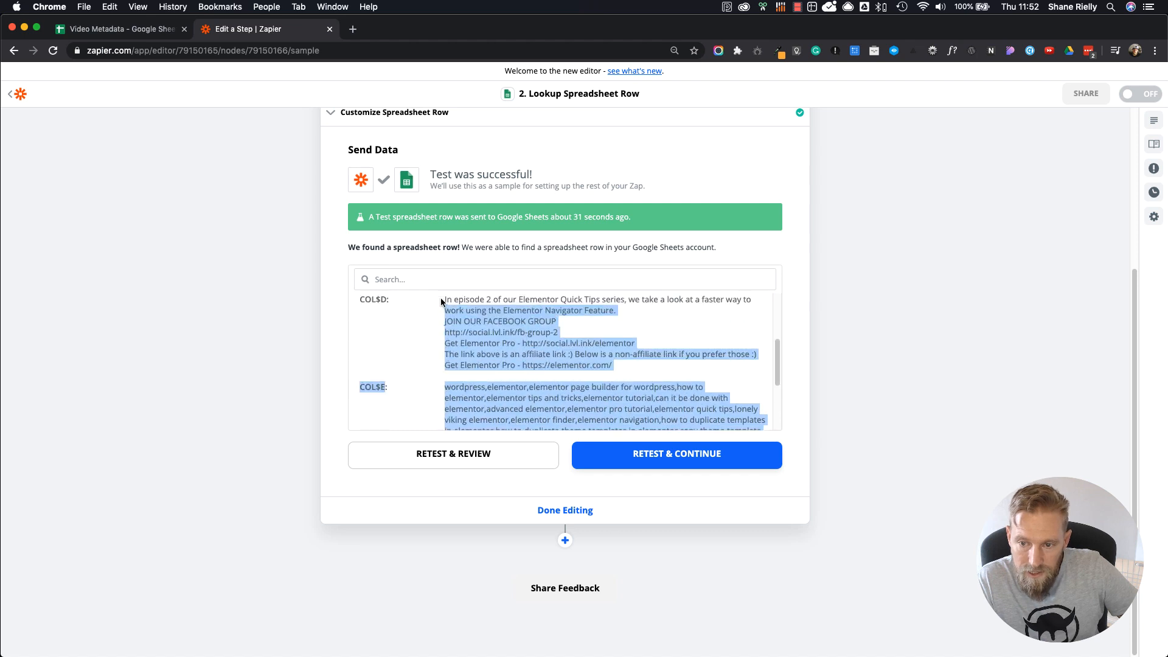
pyautogui.scroll(2, 444, 303)
pyautogui.scroll(-5, 489, 390)
pyautogui.click(480, 350)
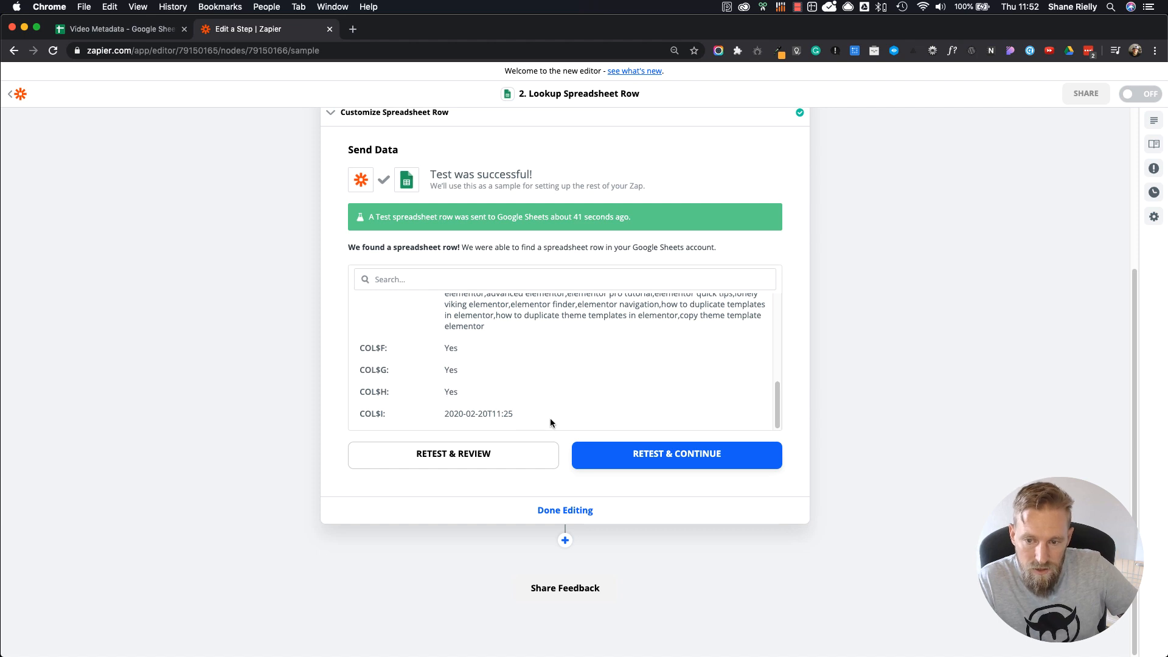
pyautogui.tripleClick(447, 414)
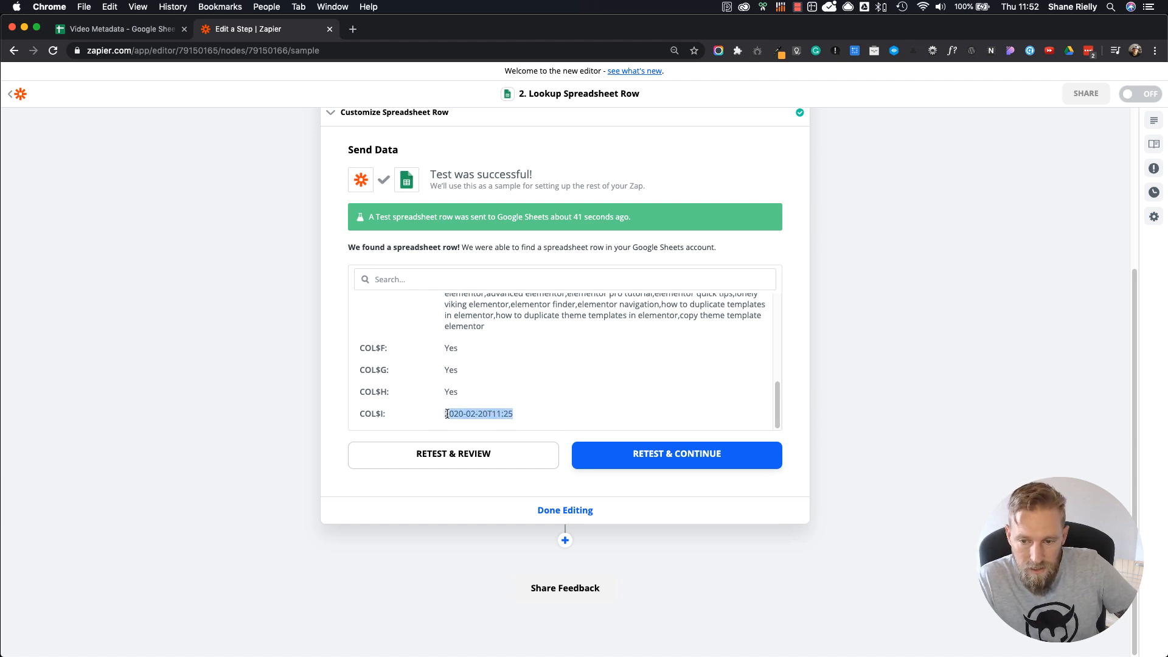
pyautogui.click(470, 552)
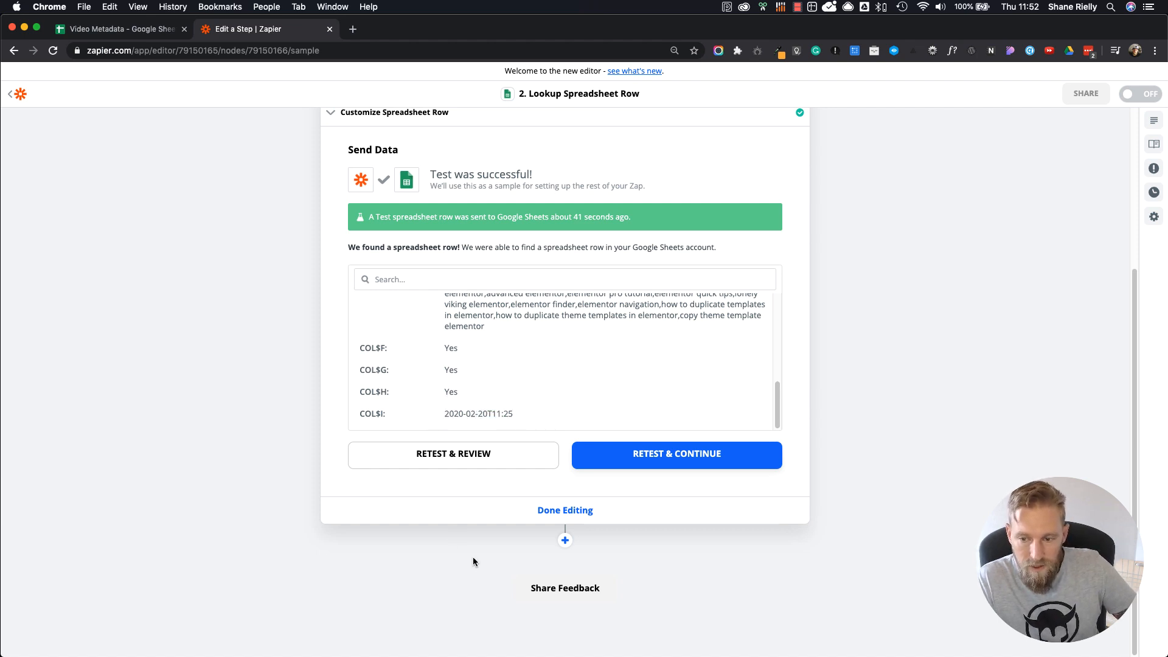
# Step: Finish editing the lookup, add a Delay by Zapier action with the Delay Until event, and continue to its time settings
pyautogui.click(567, 511)
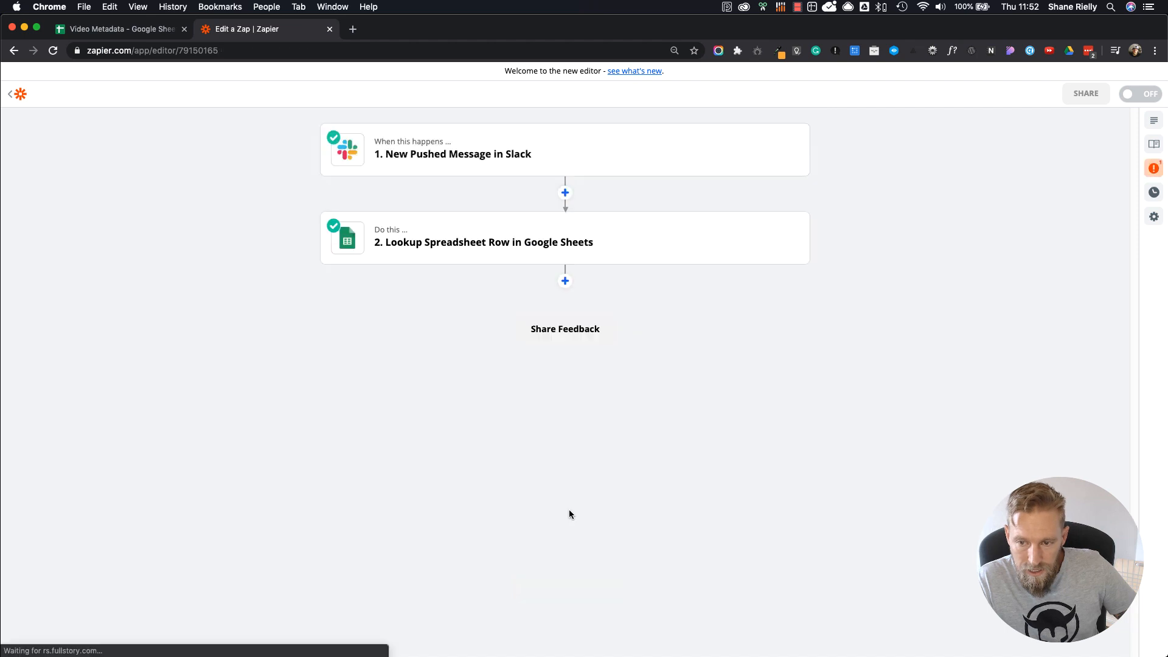
pyautogui.click(564, 281)
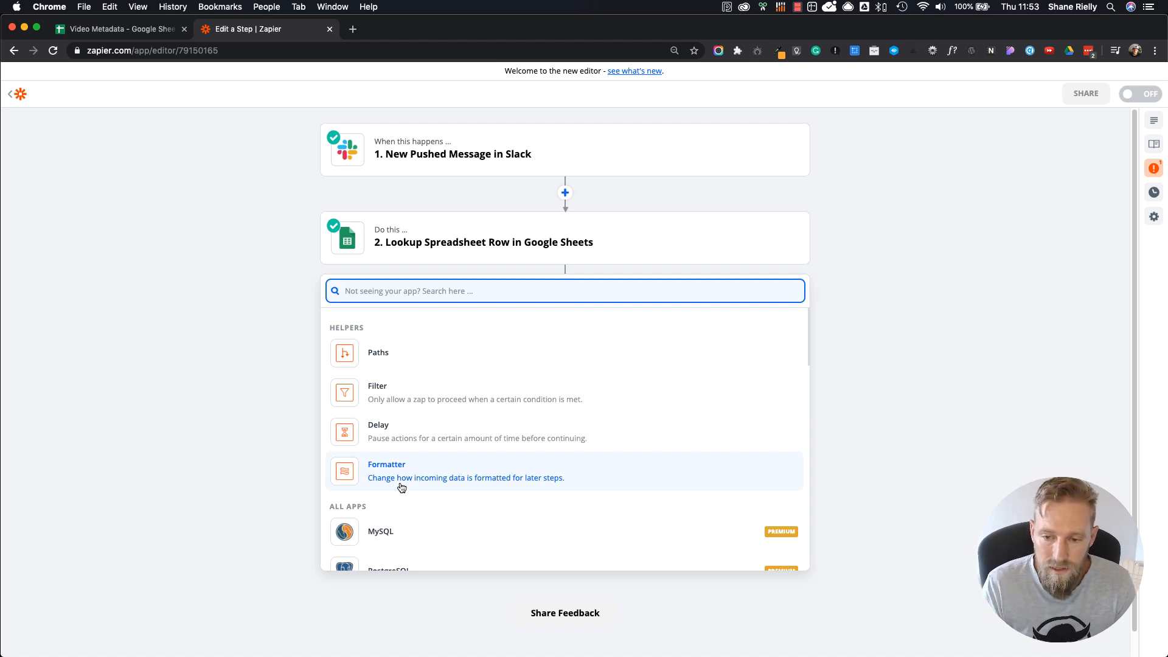
pyautogui.click(432, 430)
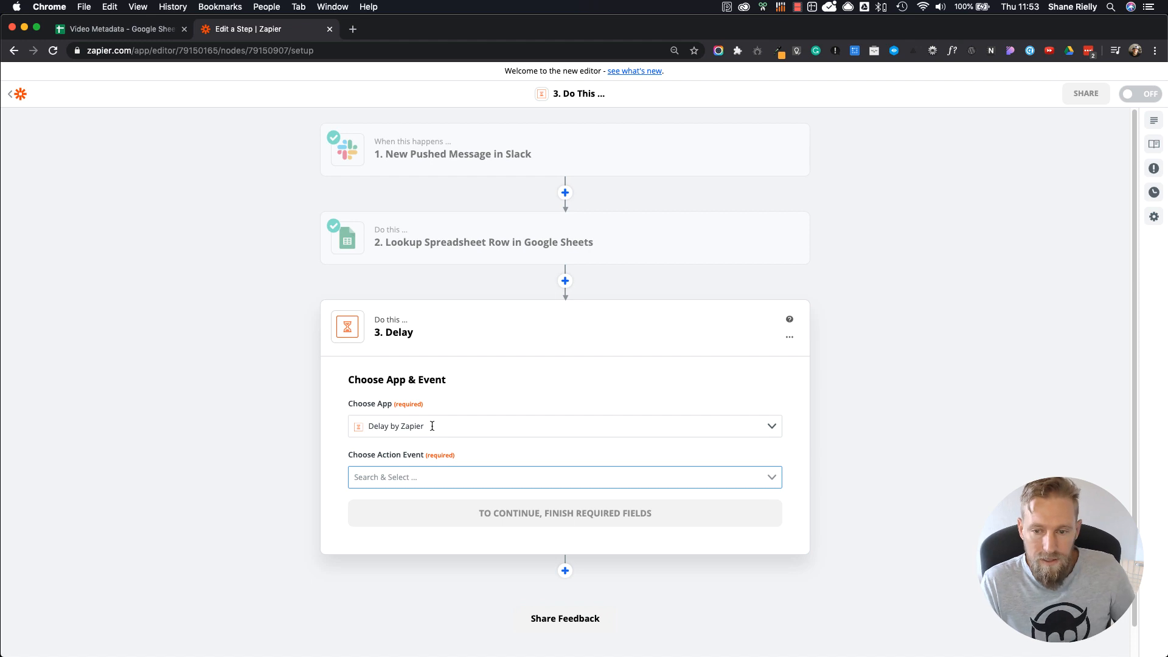
pyautogui.click(430, 476)
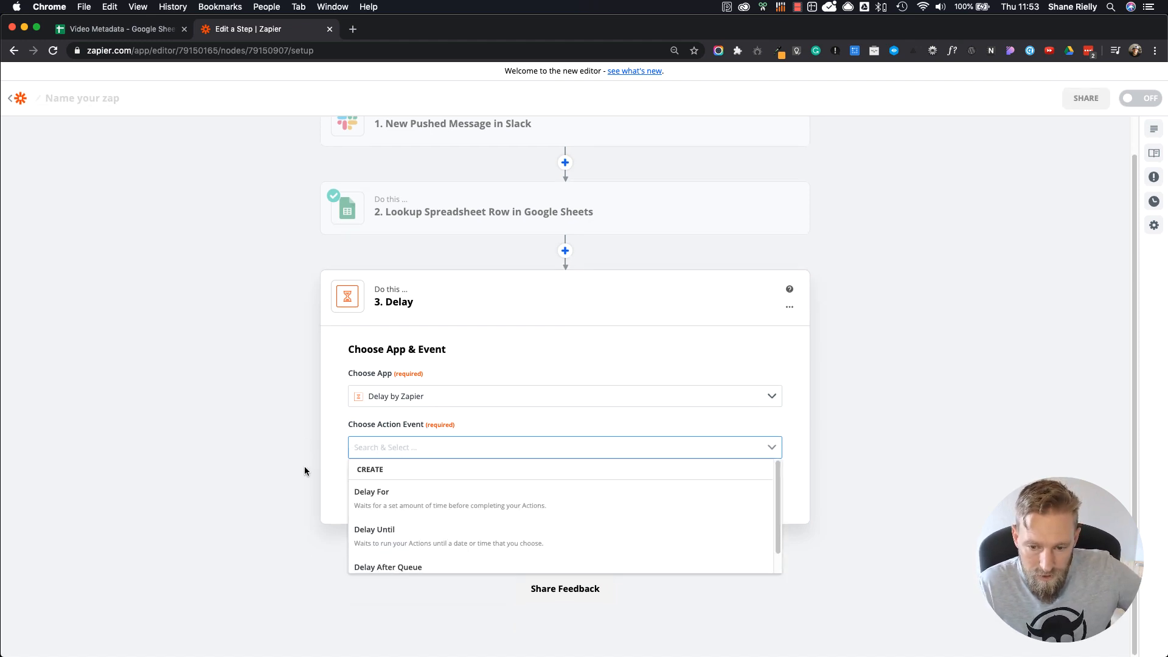
pyautogui.click(407, 572)
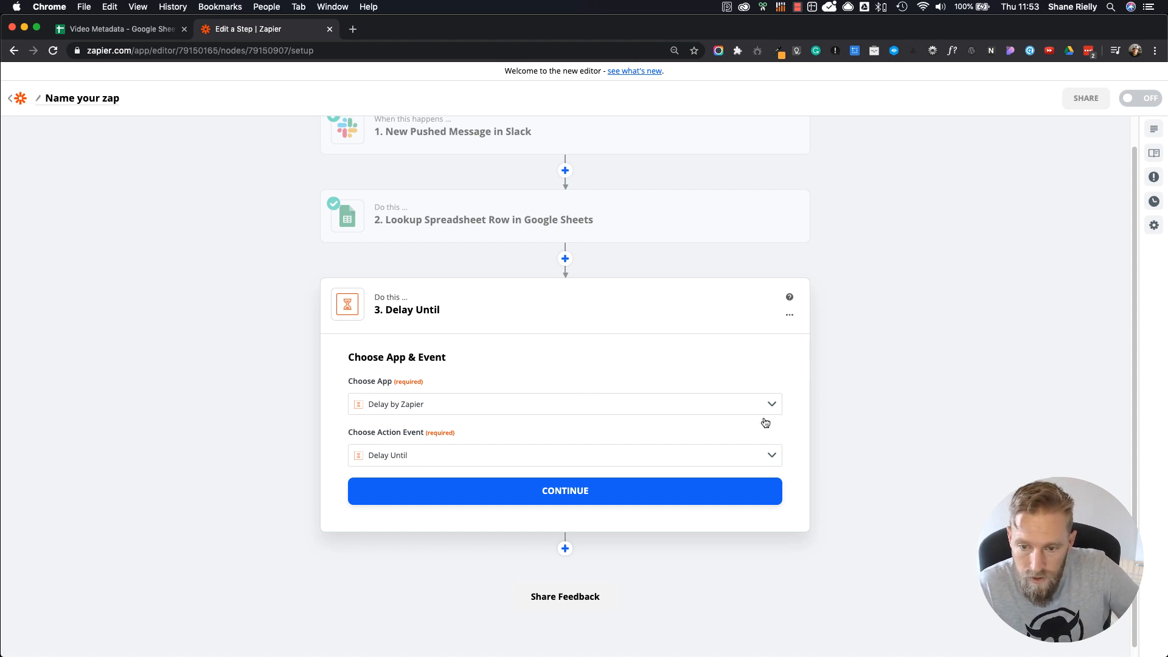
pyautogui.click(566, 497)
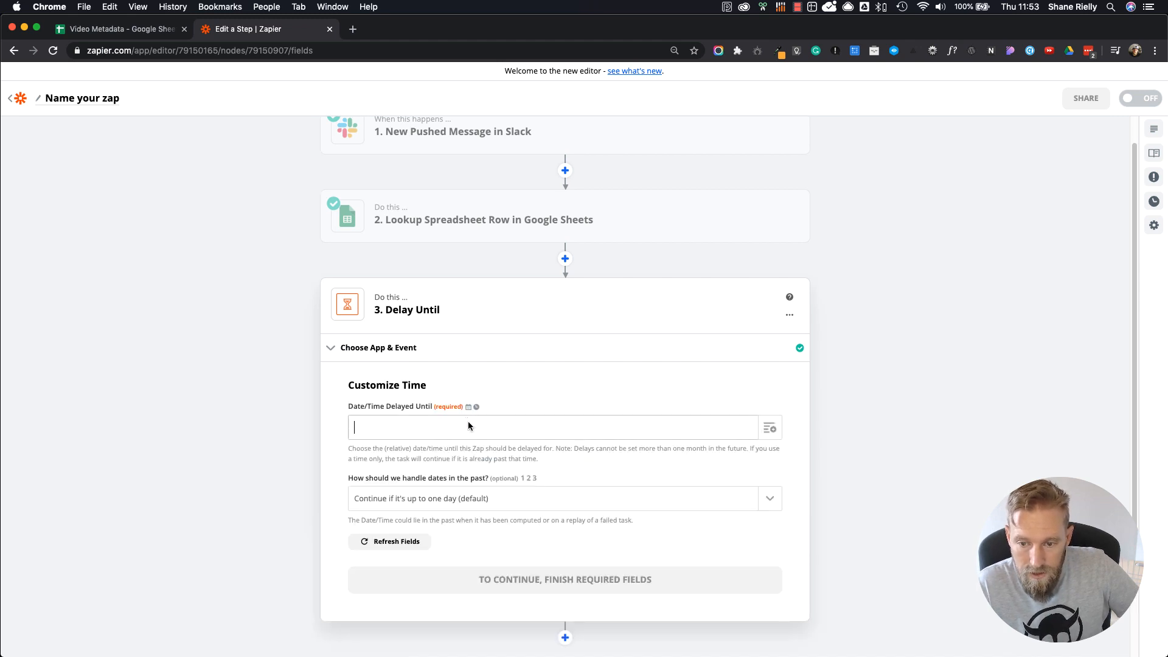
# Step: Set the Date/Time Delayed Until to the Post Time value from the Google Sheets row lookup
pyautogui.click(775, 432)
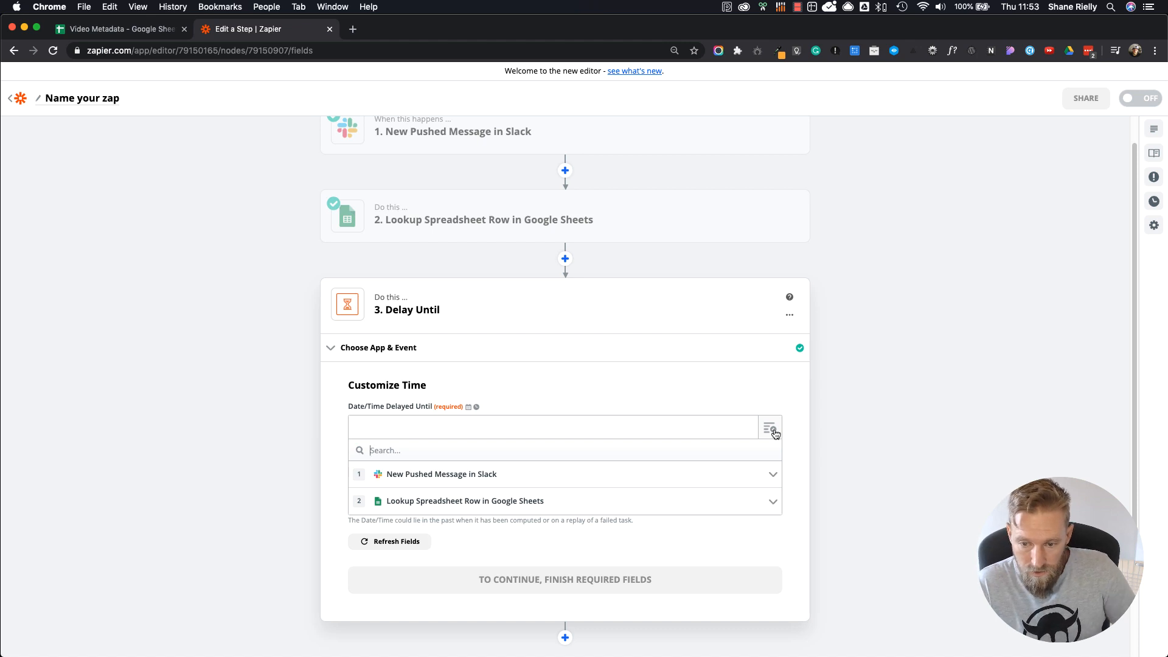
pyautogui.click(541, 509)
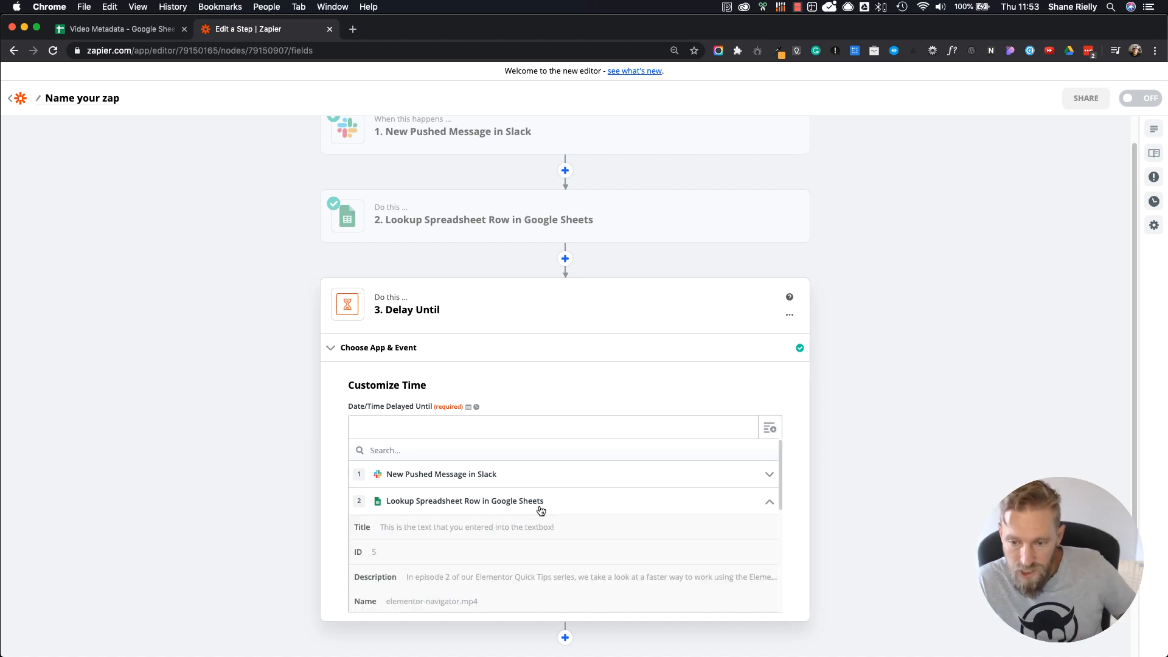
pyautogui.scroll(-5, 540, 511)
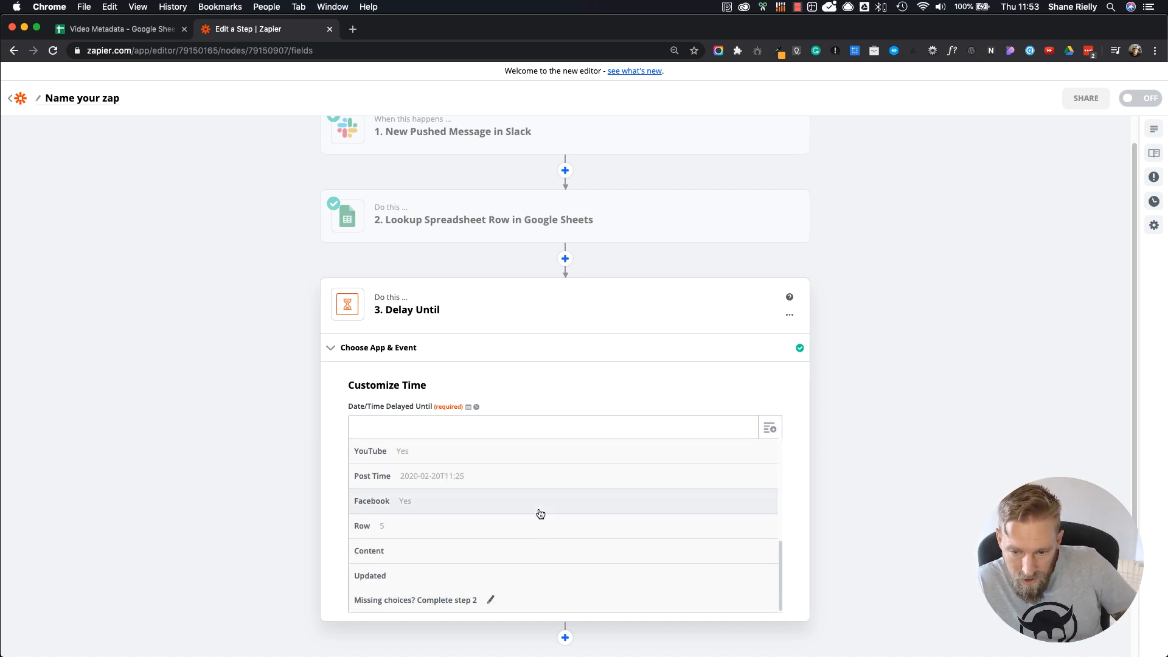
pyautogui.click(470, 481)
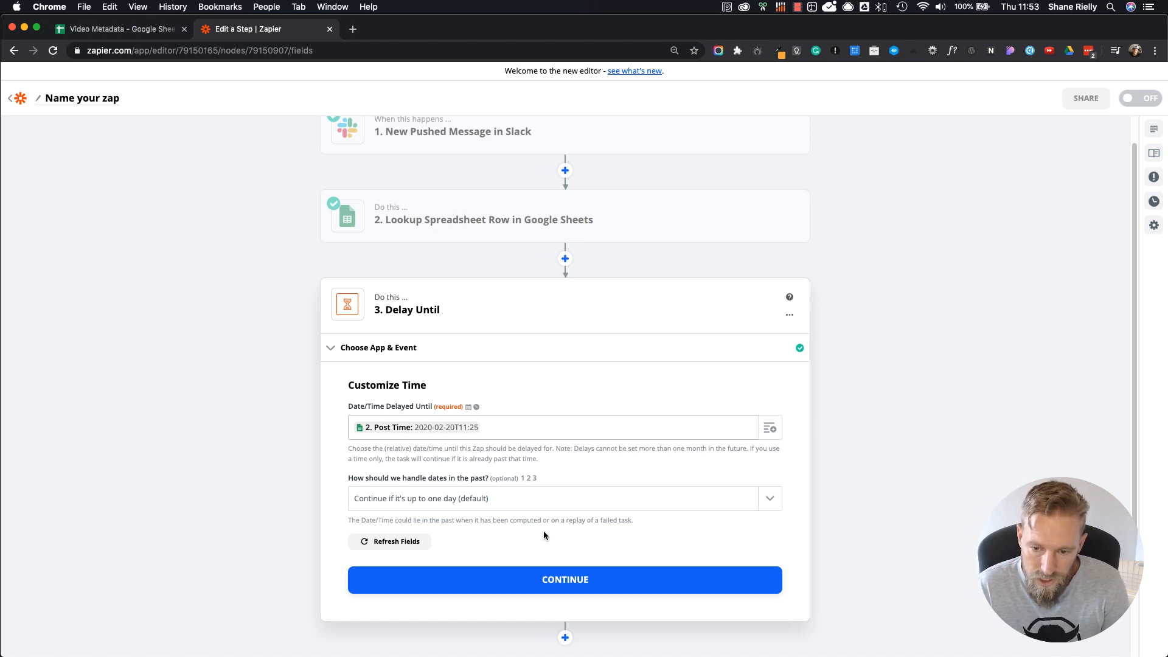
# Step: Set the delay's handling of dates in the past to Always continue
pyautogui.click(439, 498)
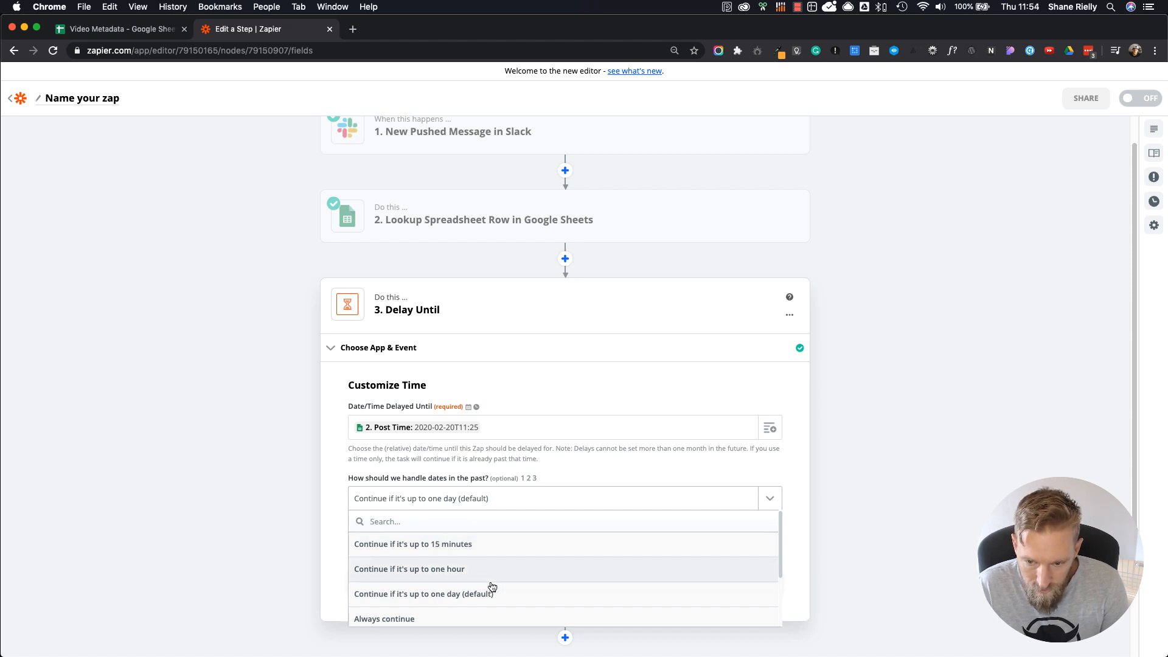
pyautogui.scroll(-3, 487, 581)
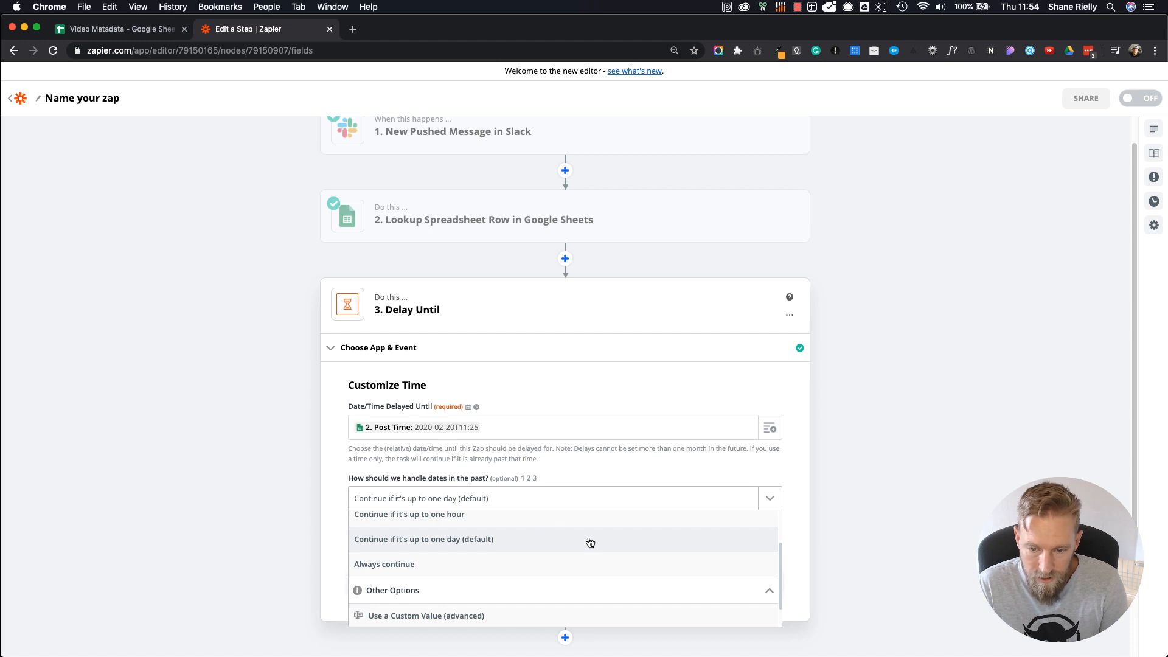
pyautogui.click(404, 564)
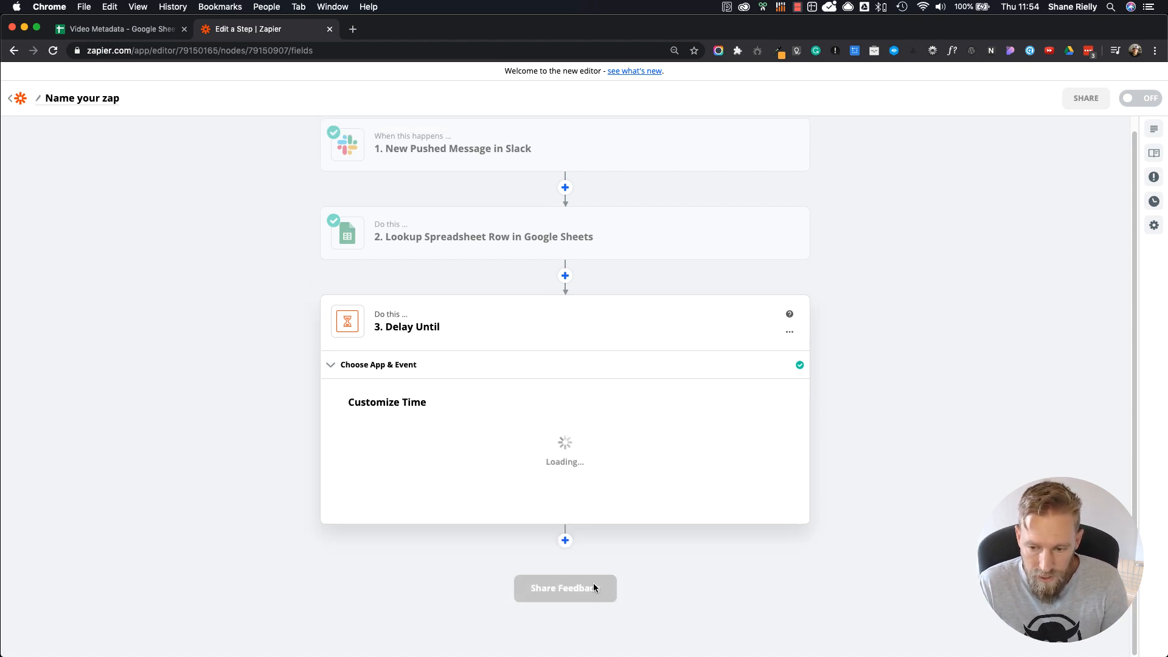
# Step: Continue to the Delay Until test, run it with review, and finish editing the action
pyautogui.click(593, 581)
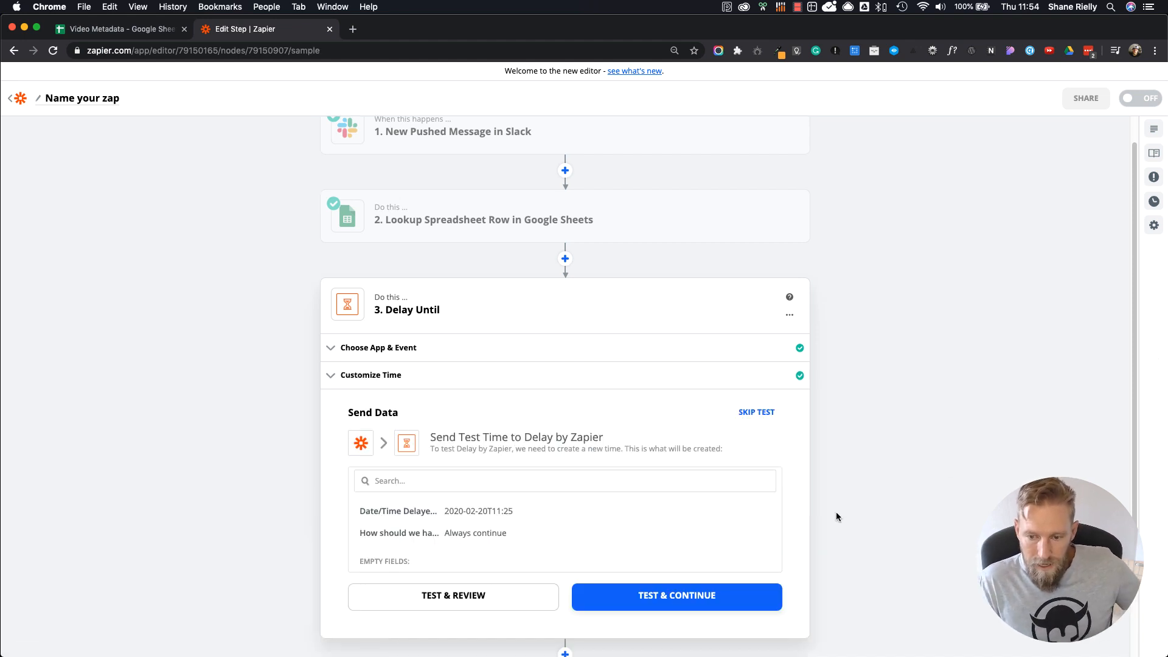
pyautogui.click(419, 599)
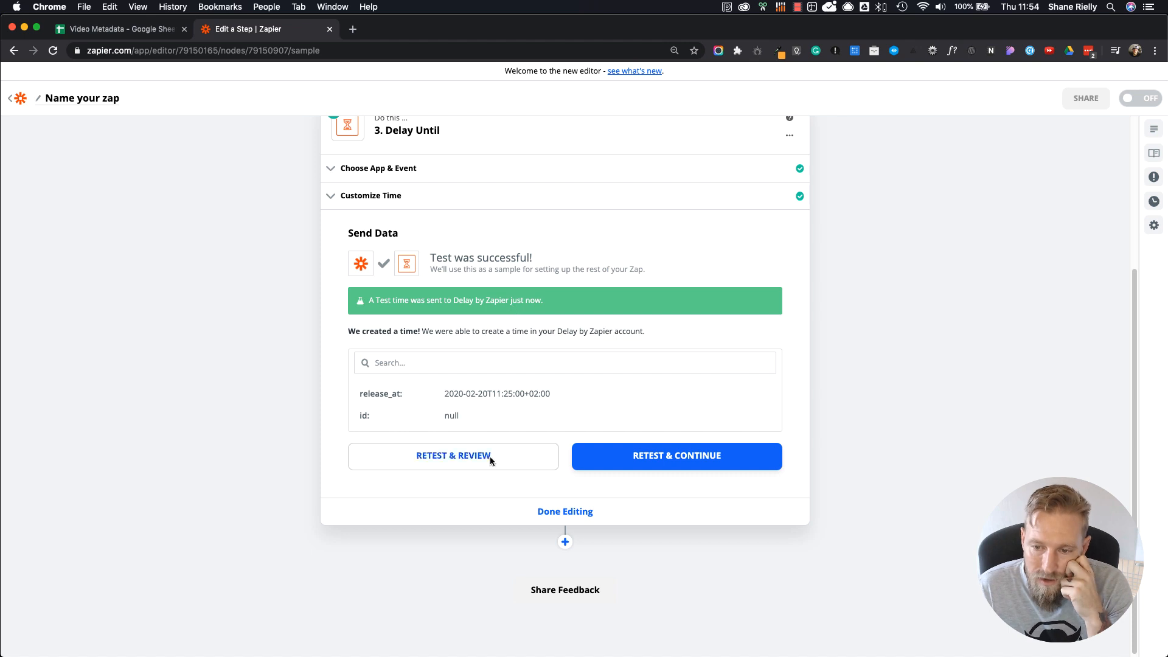
pyautogui.click(583, 512)
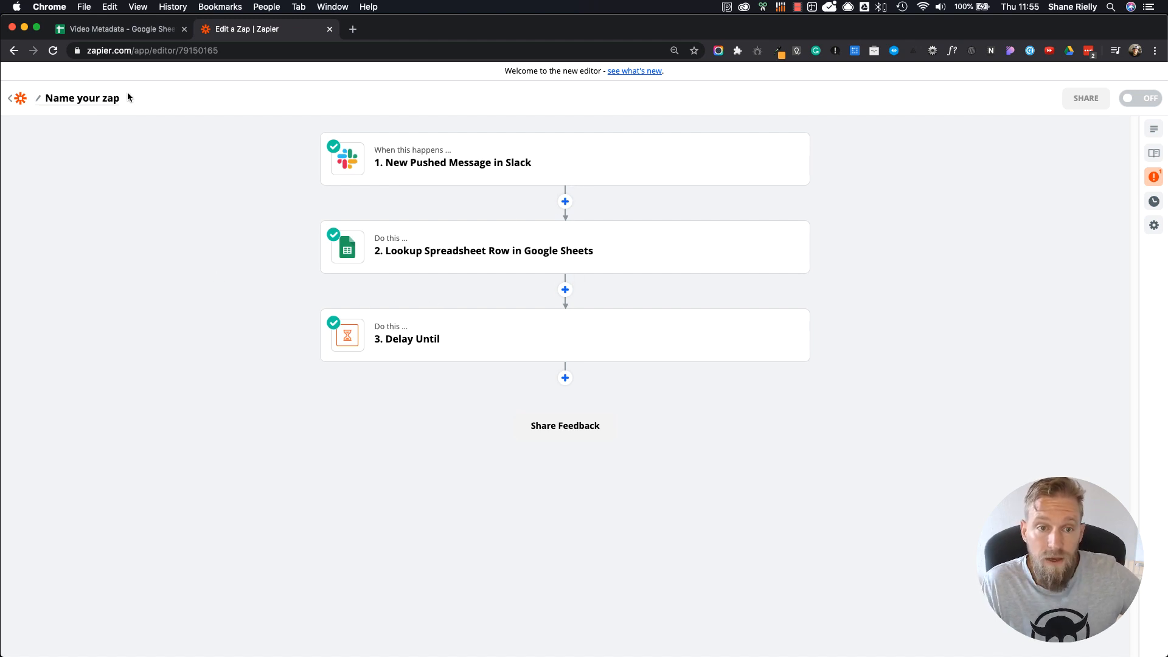
# Step: Name the zap "Video Posting (Tutorial)"
pyautogui.click(101, 108)
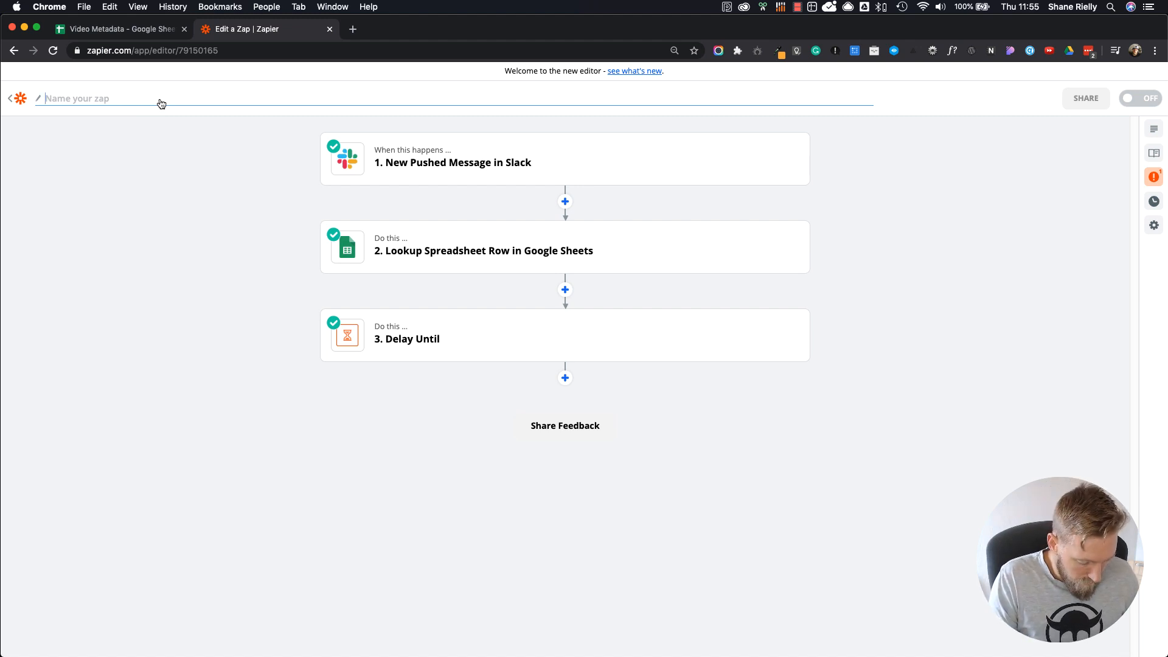
pyautogui.write('Video')
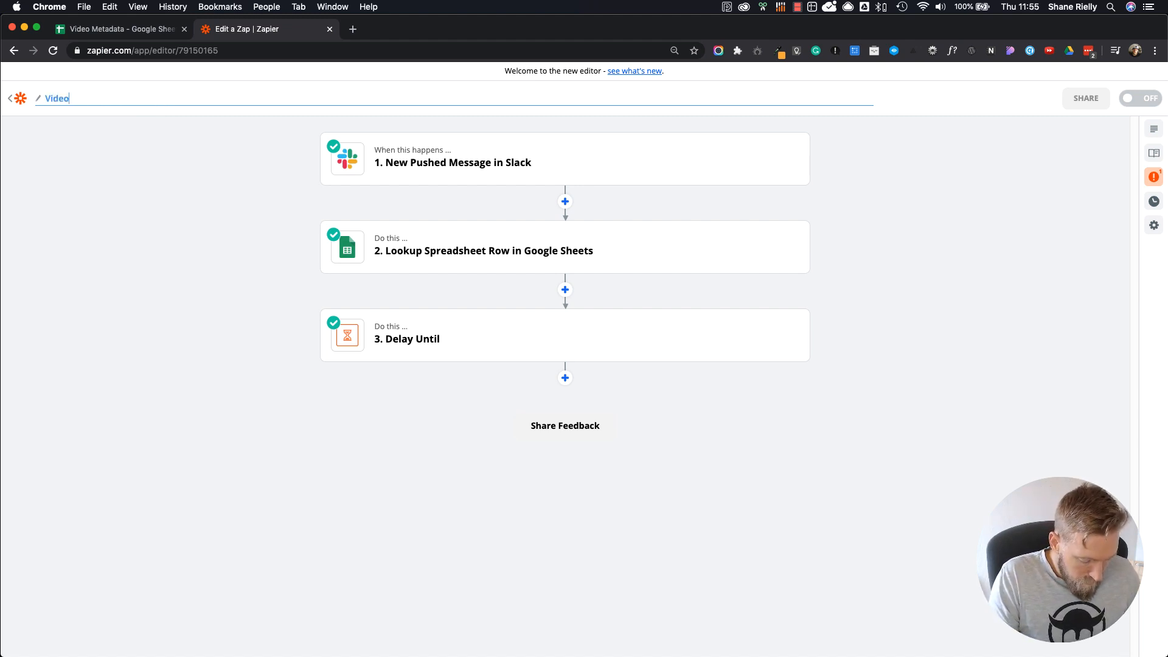
pyautogui.write(' Posti')
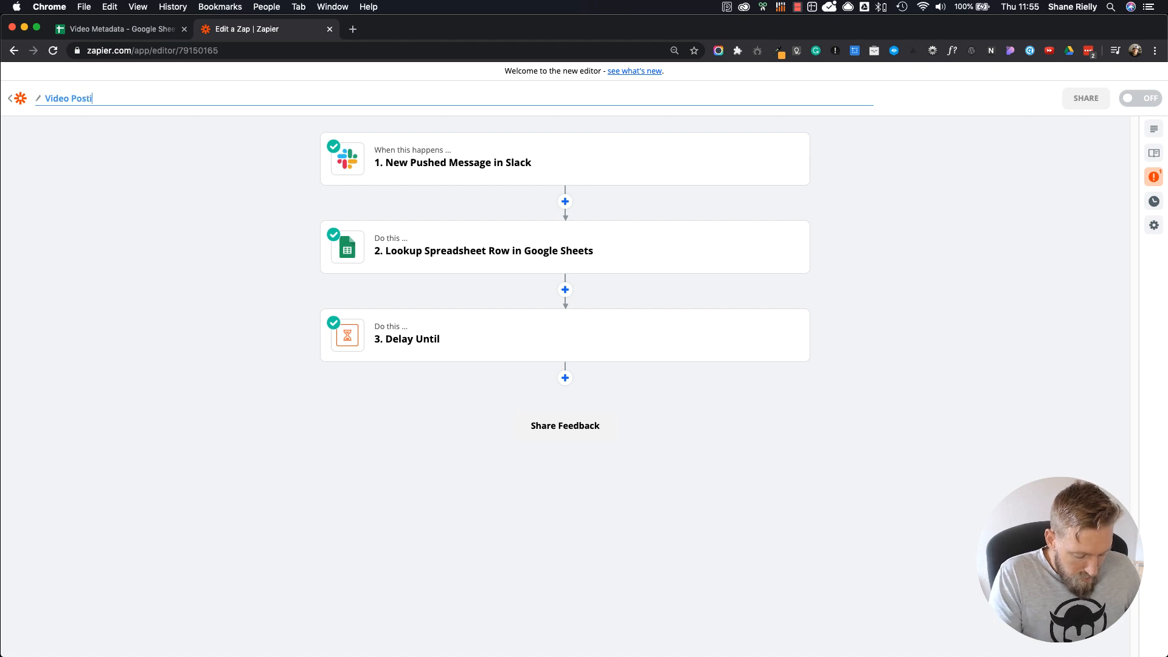
pyautogui.write('ng (Tu')
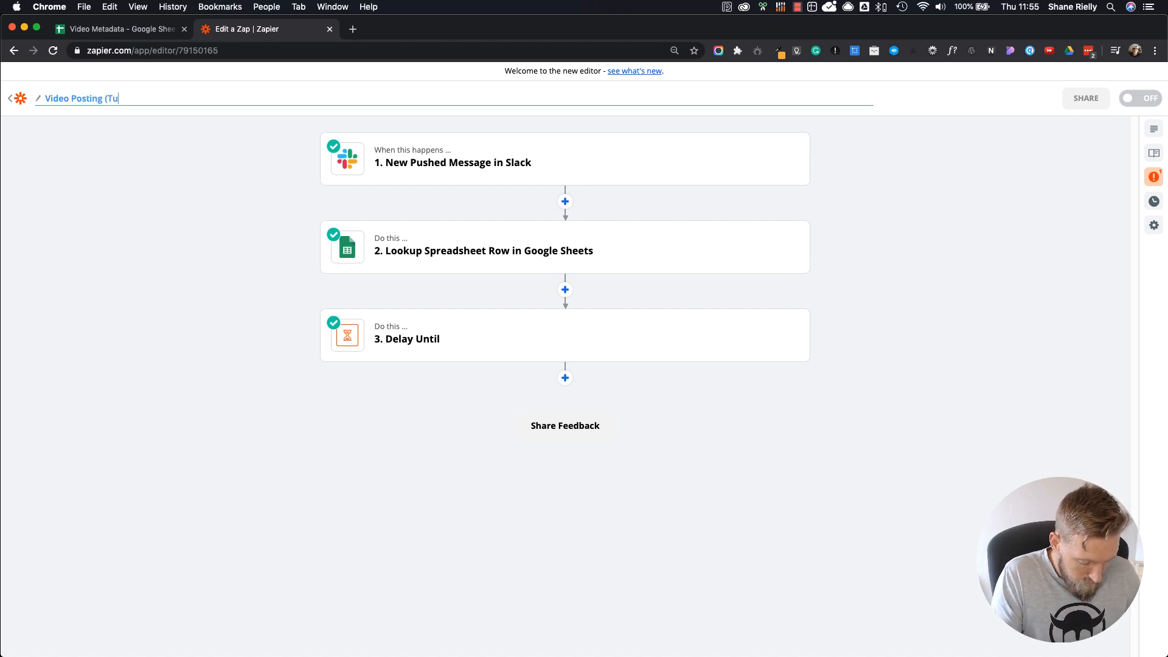
pyautogui.write('torial')
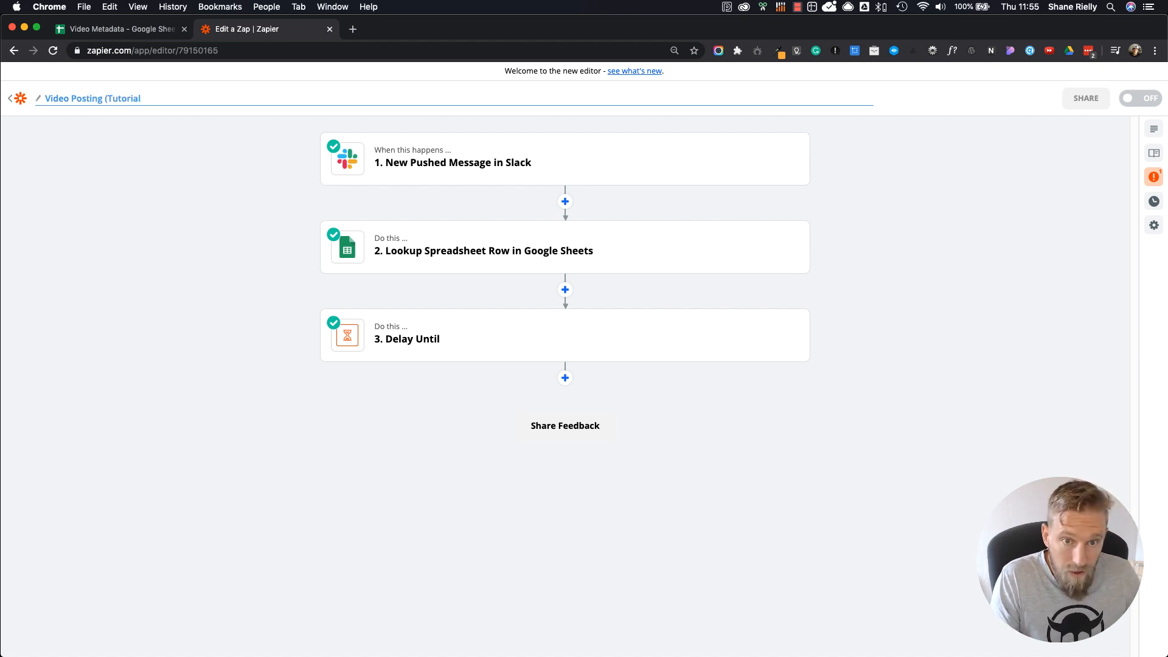
pyautogui.write(')')
pyautogui.click(182, 143)
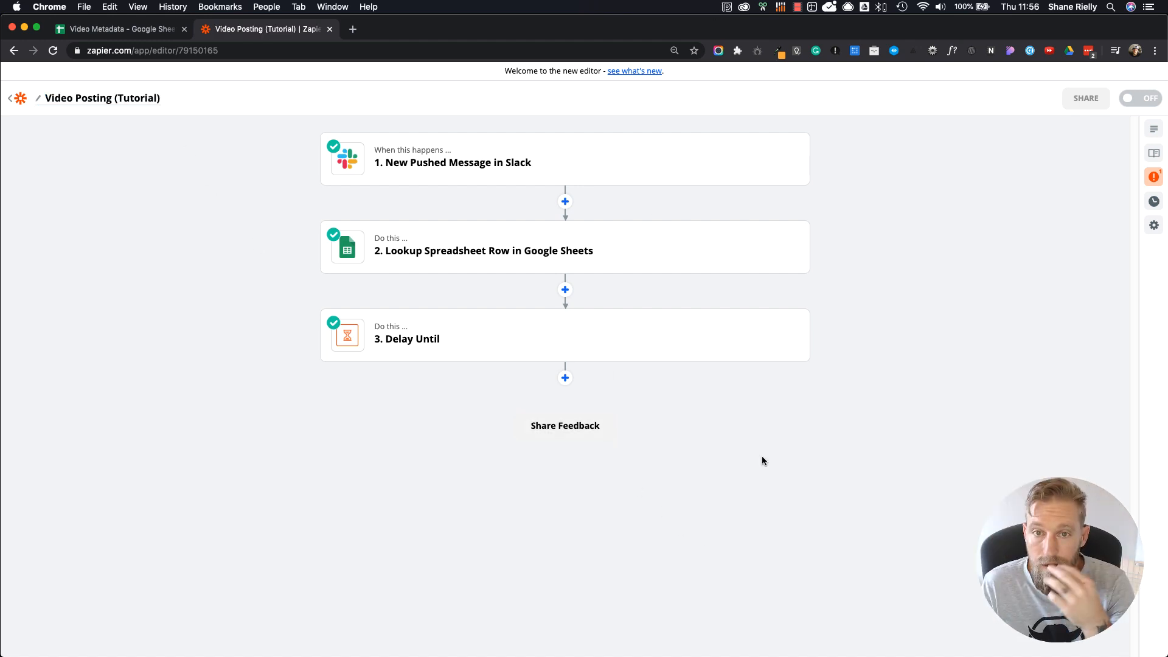
# Step: Add a Paths action after the delay, then rename Path A to "Post to YouTube" and continue to its rules
pyautogui.click(566, 379)
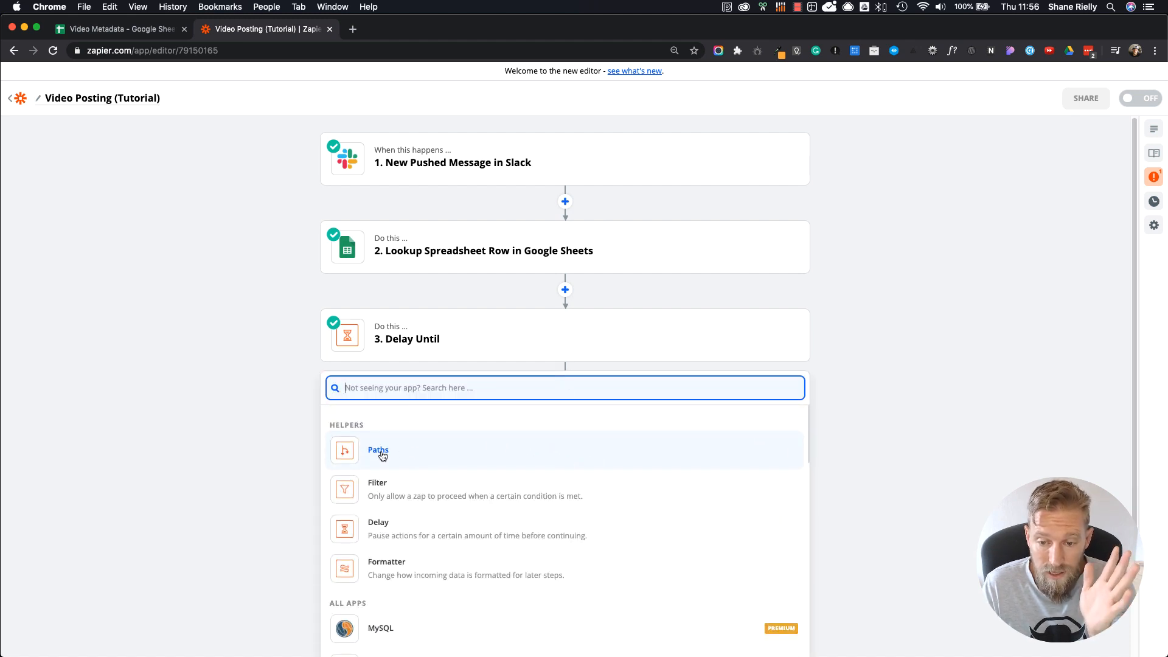
pyautogui.click(382, 455)
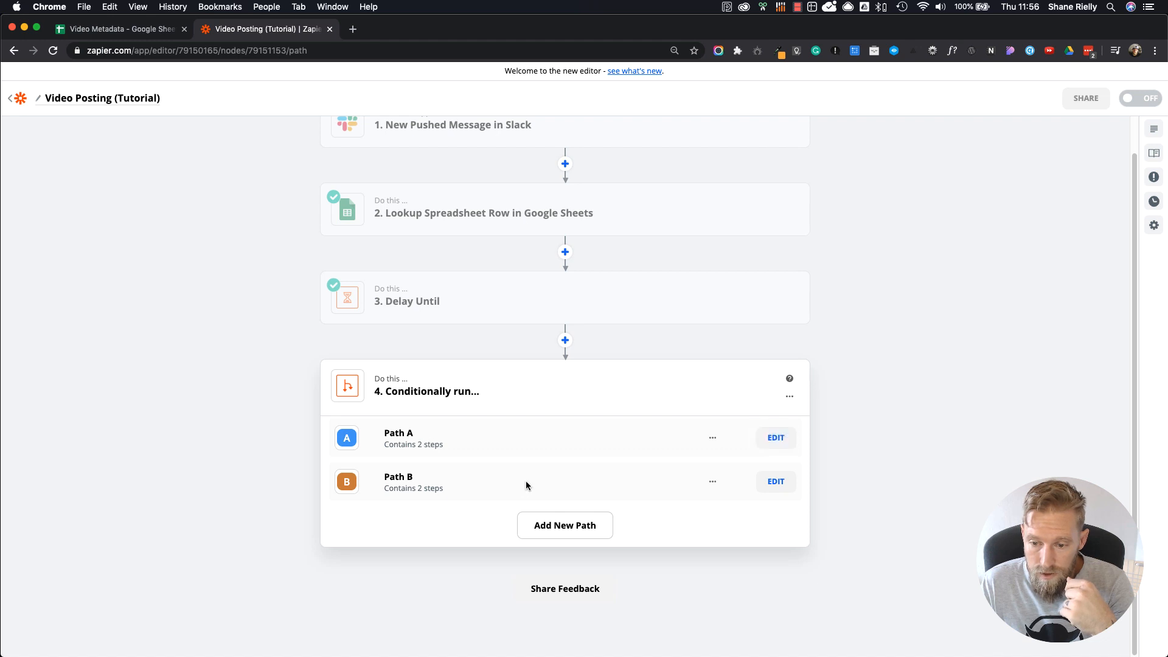
pyautogui.click(775, 438)
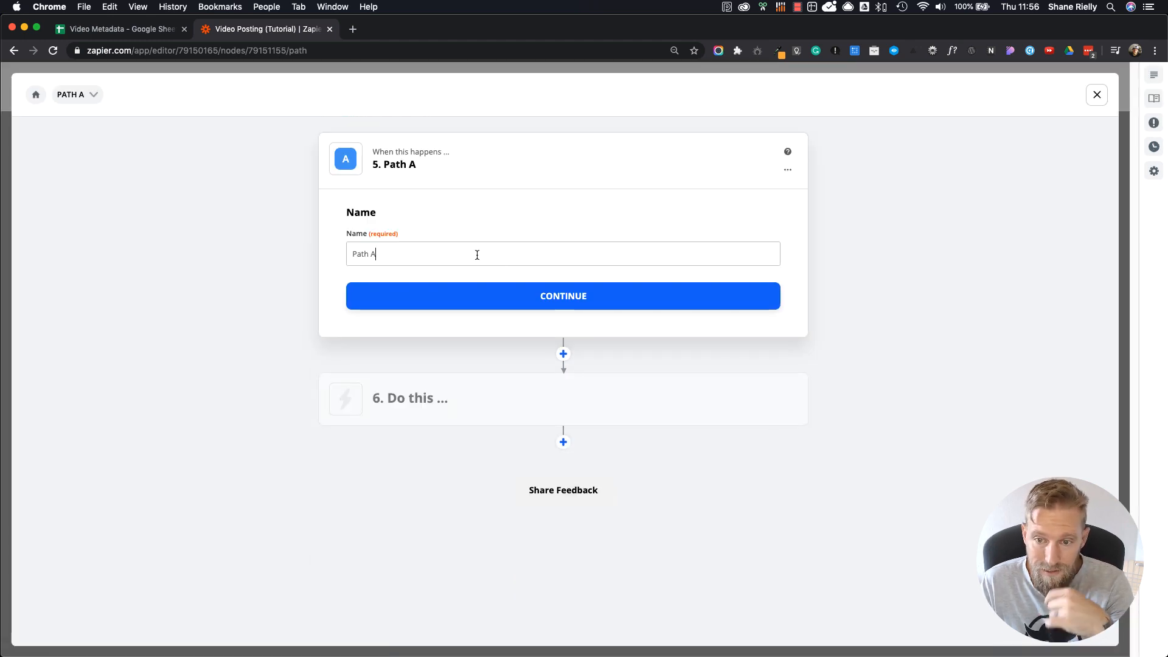
pyautogui.moveTo(417, 253); pyautogui.dragTo(332, 254)
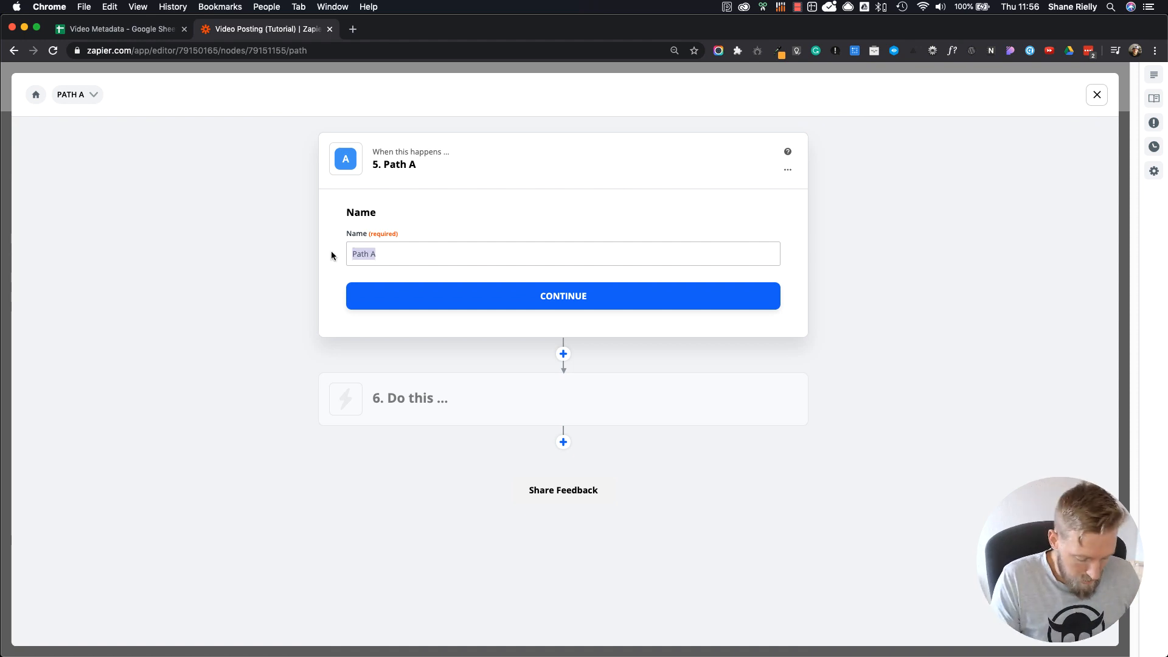
pyautogui.write('Post ')
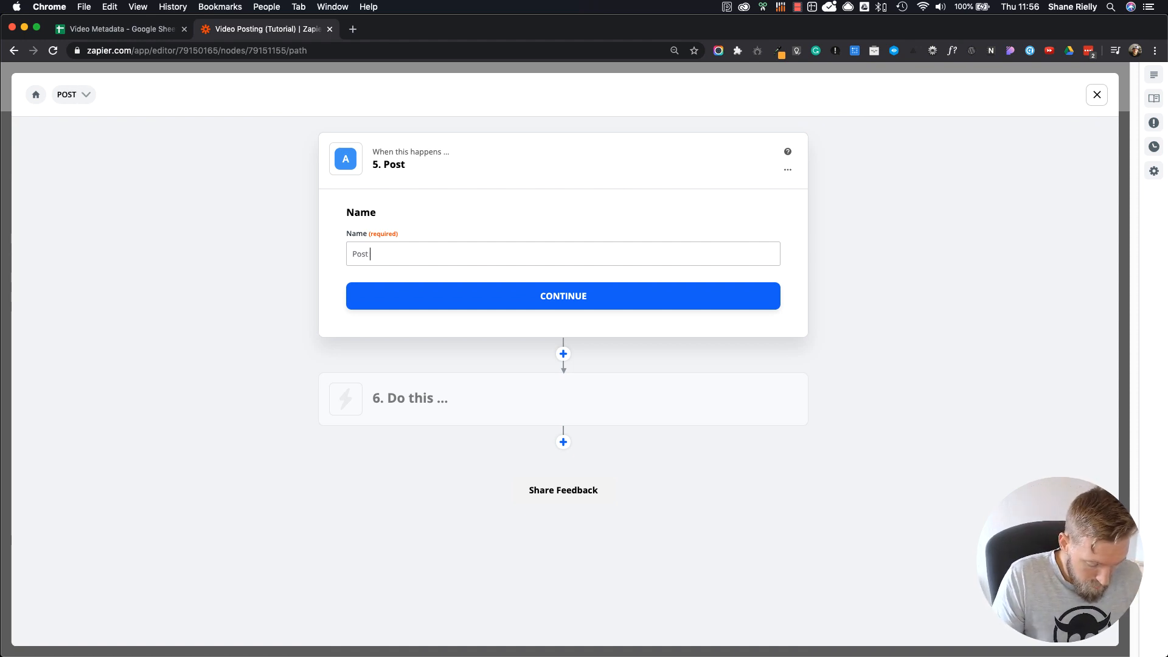
pyautogui.write('to YouTube')
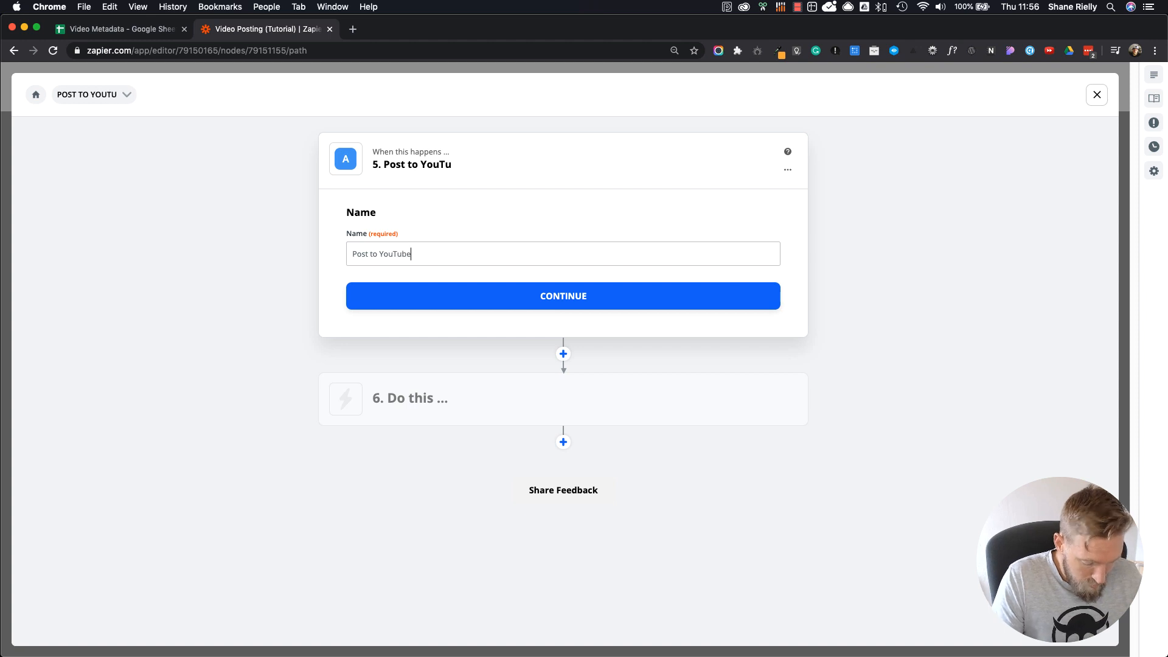
pyautogui.click(590, 305)
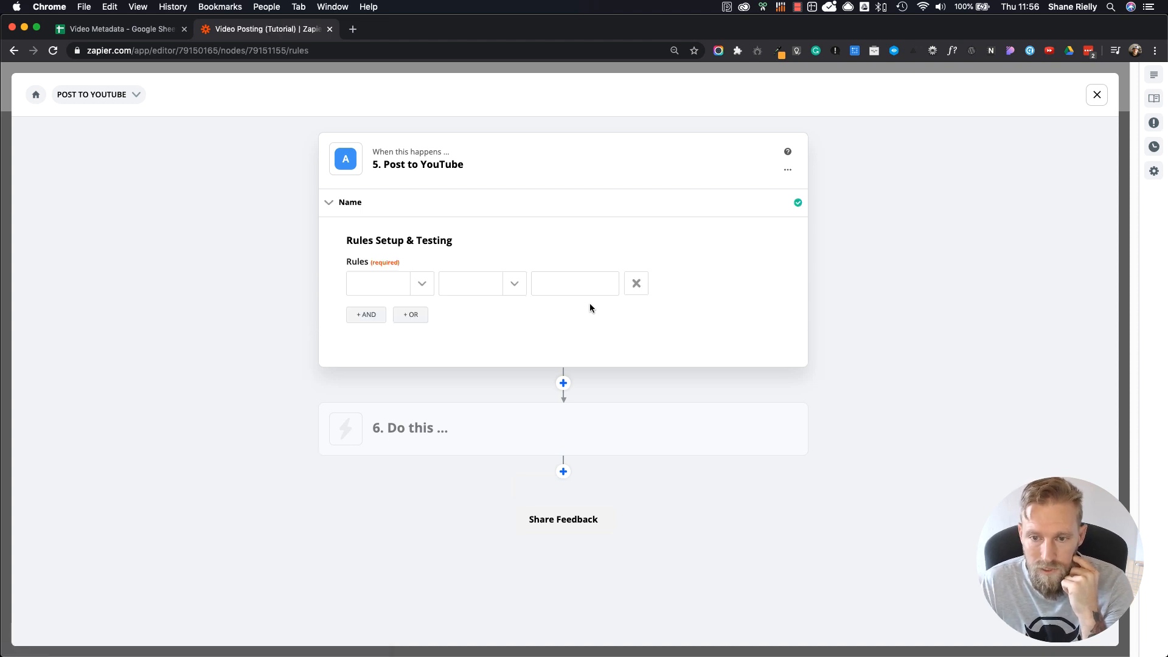
# Step: Choose the YouTube value from the Google Sheets row lookup as the field for the path's rule
pyautogui.click(425, 287)
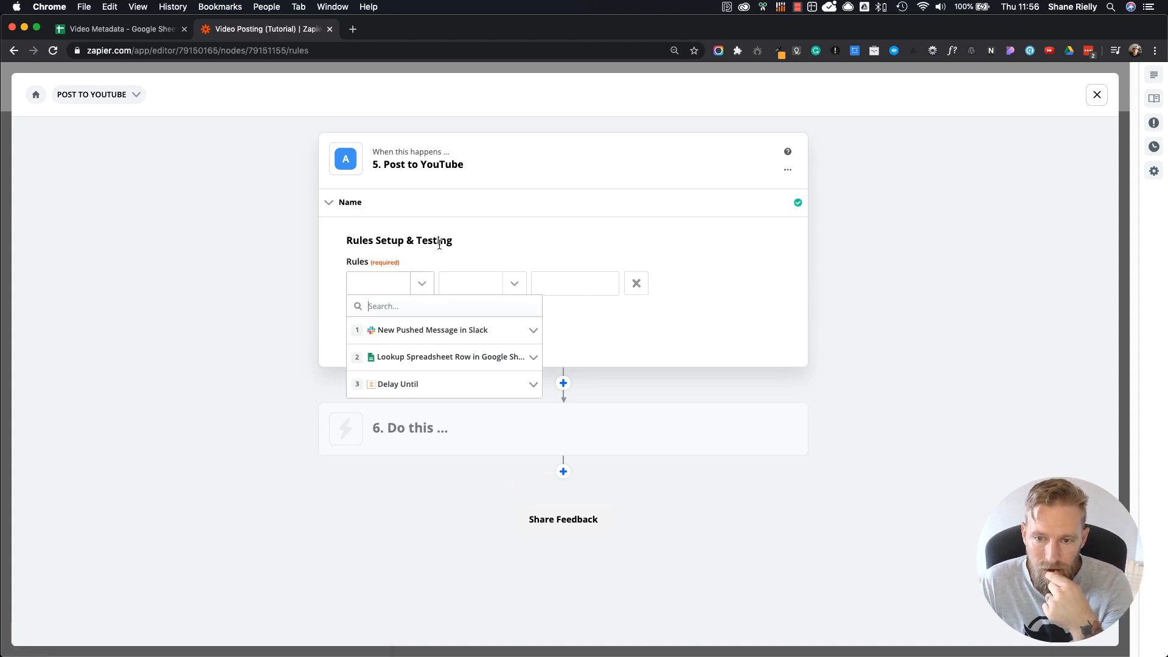
pyautogui.click(482, 239)
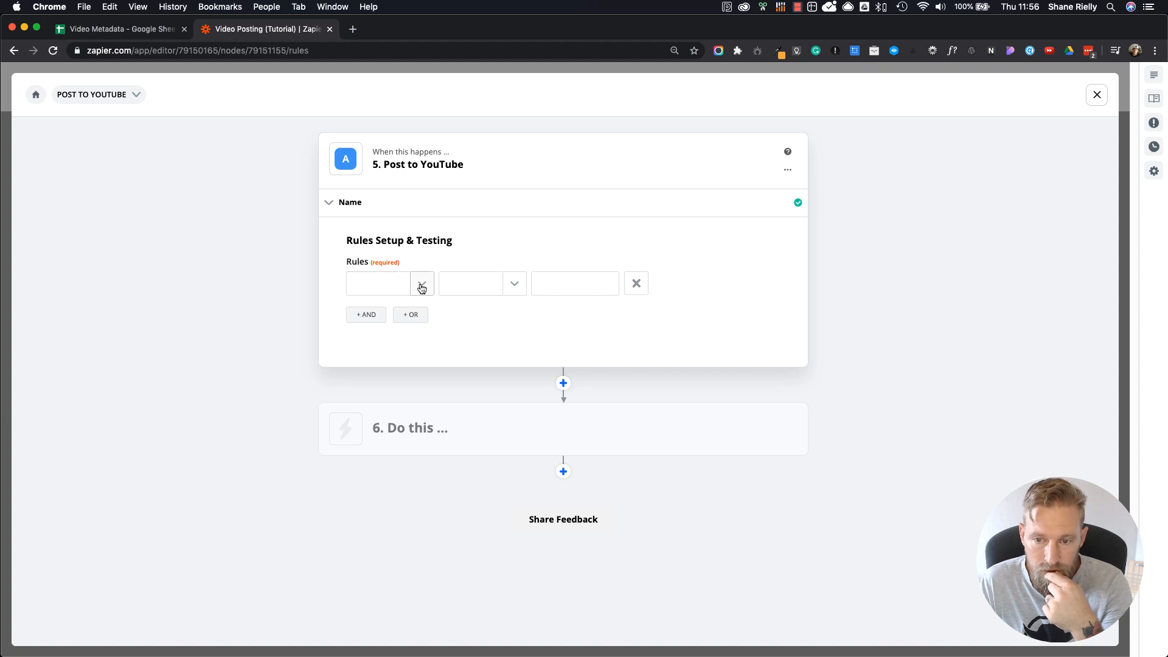
pyautogui.click(421, 289)
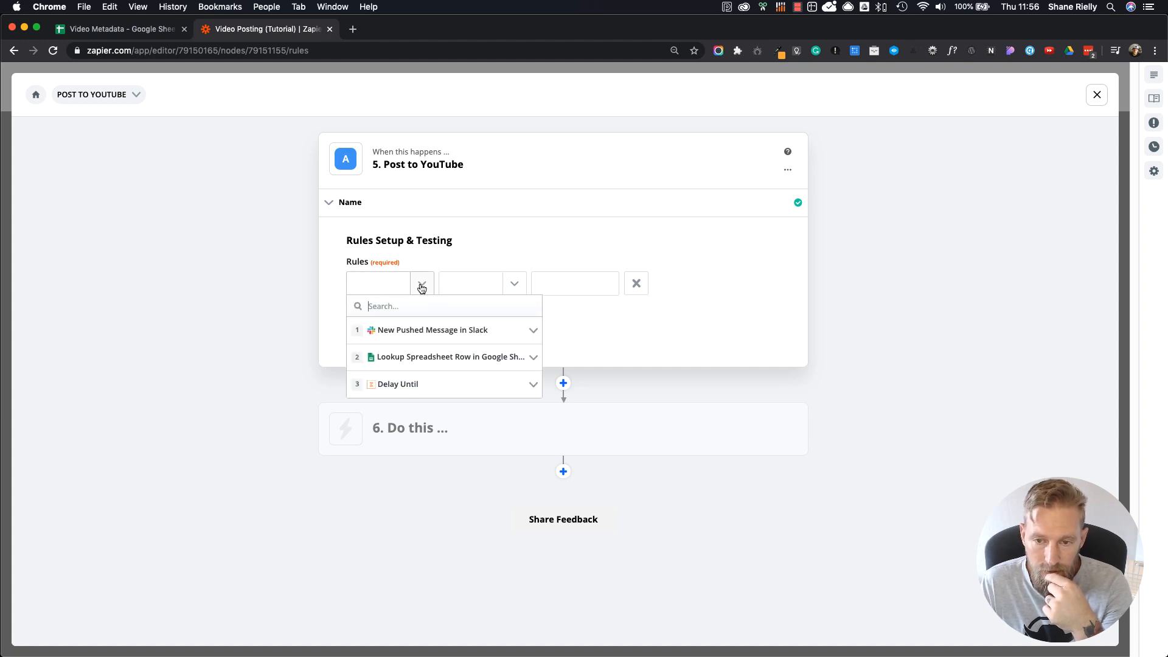
pyautogui.click(451, 359)
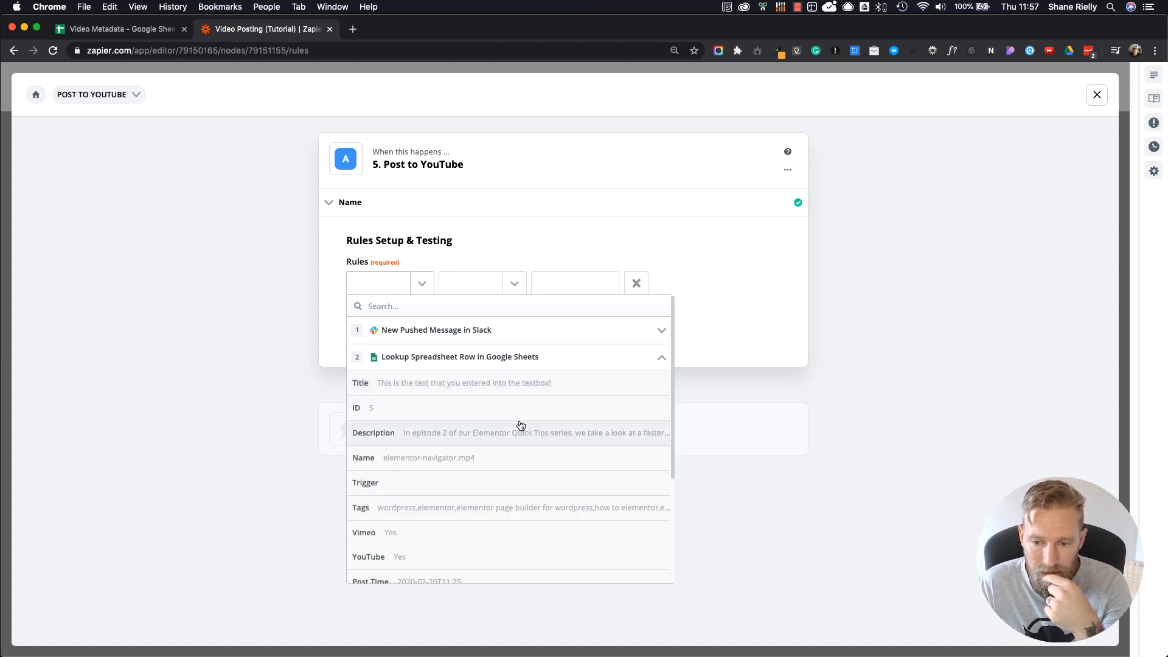
pyautogui.scroll(-1, 483, 514)
pyautogui.scroll(-3, 484, 515)
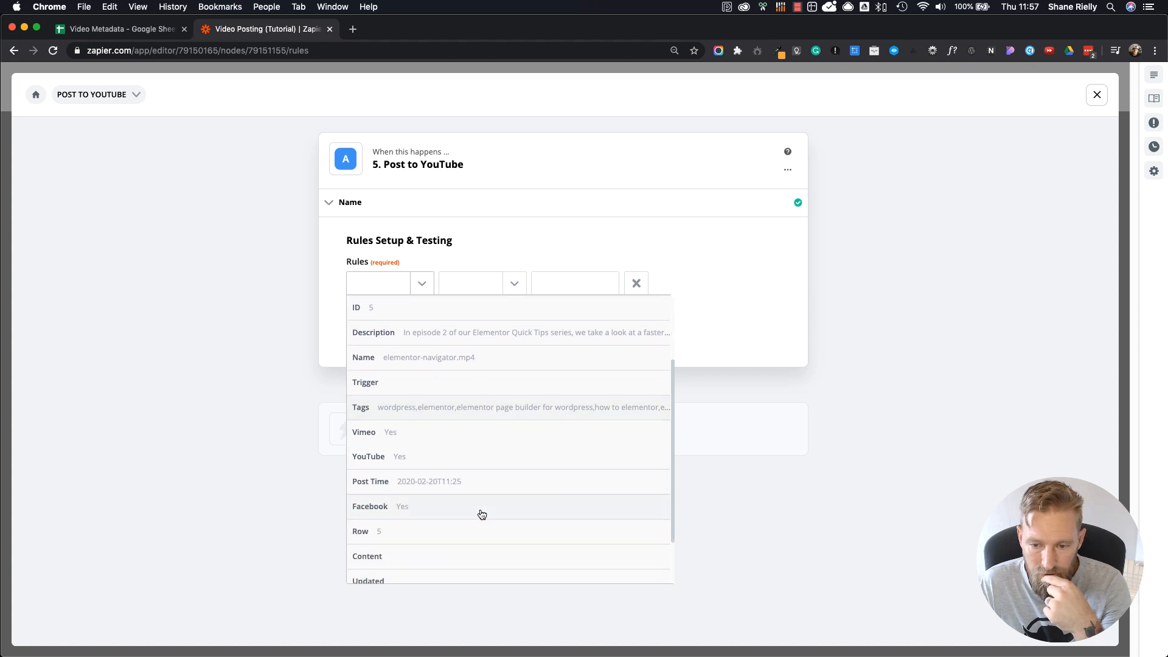
pyautogui.click(406, 460)
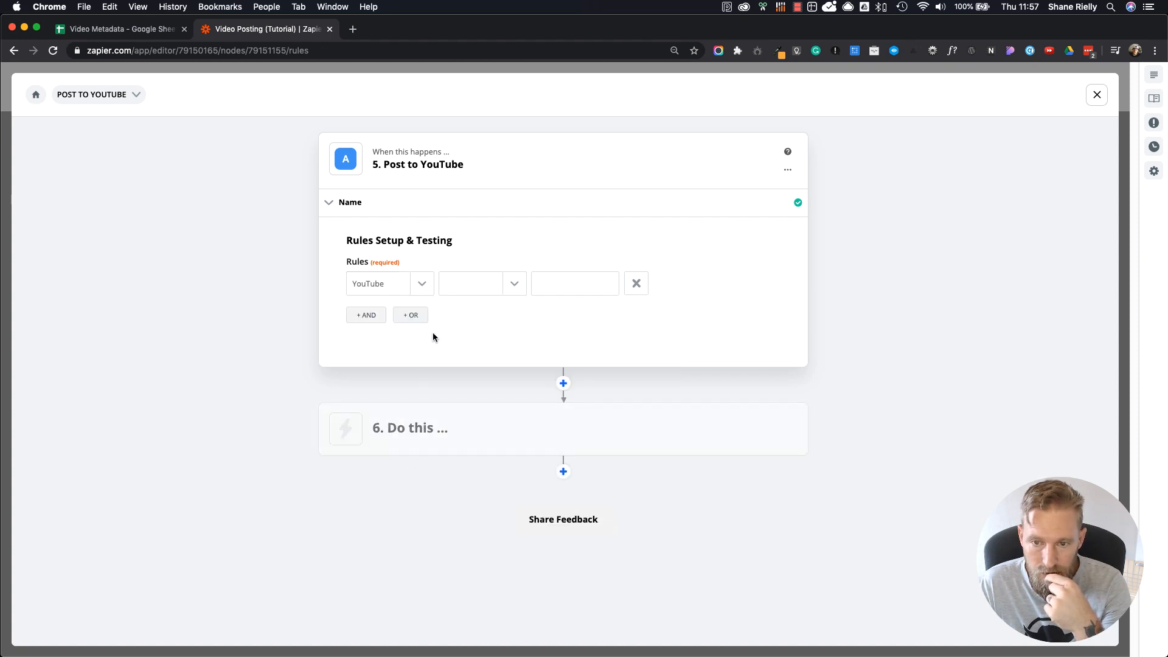
# Step: Set the YouTube rule's condition to (Text) Exactly matches with the value Yes
pyautogui.click(516, 292)
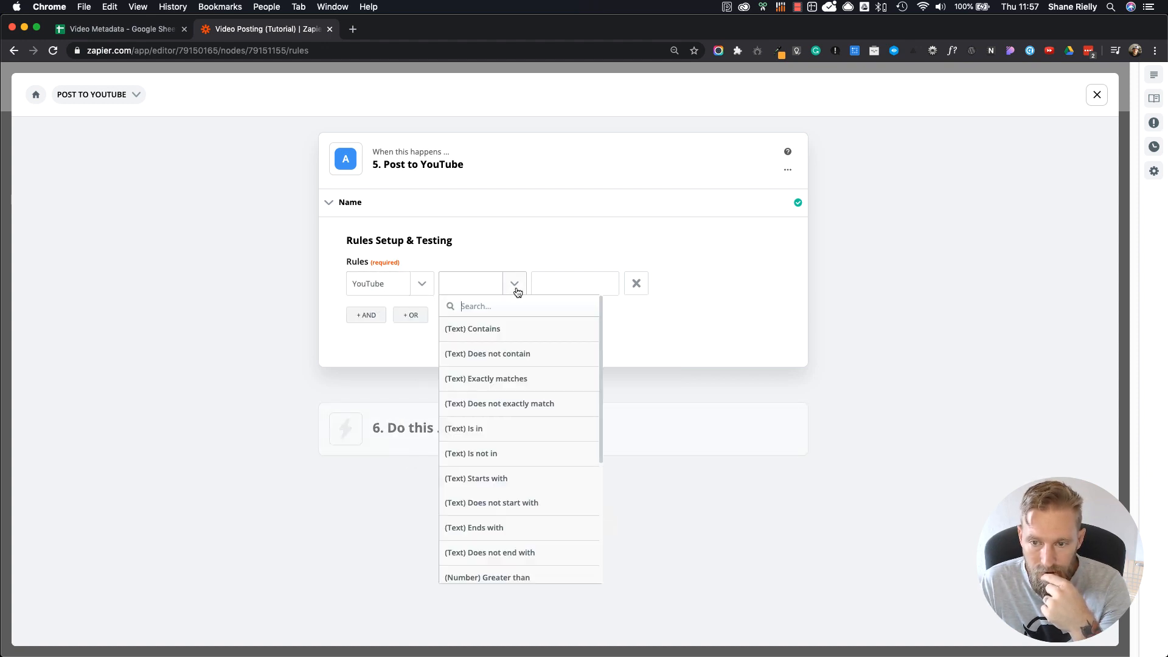
pyautogui.click(498, 380)
pyautogui.click(569, 286)
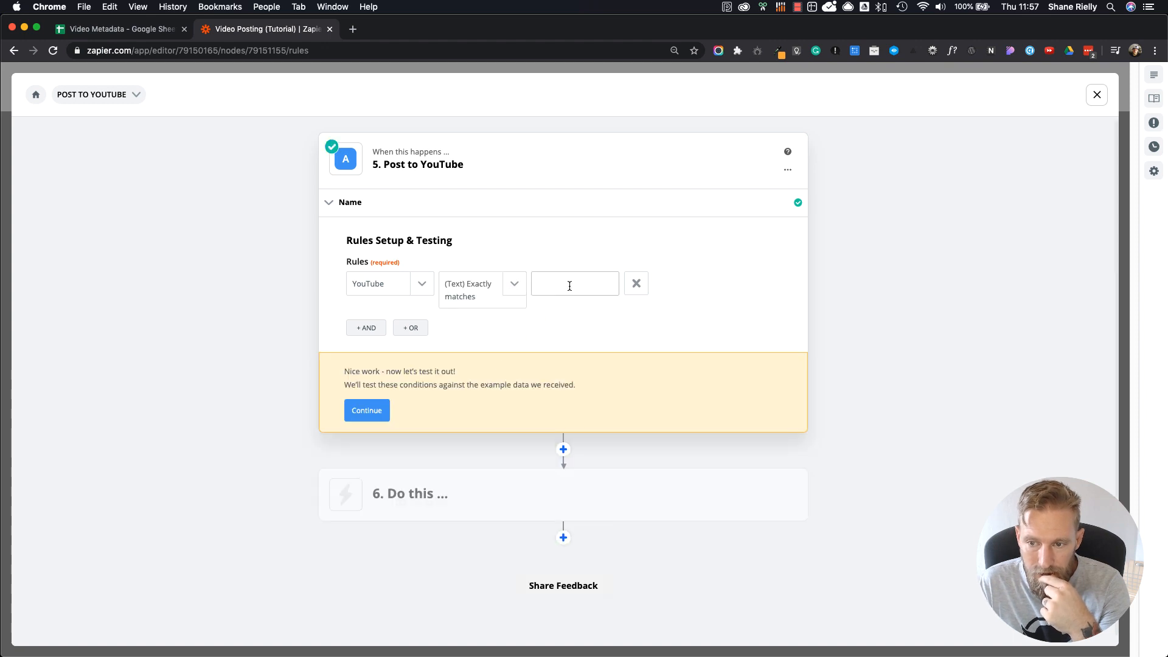
pyautogui.write('Yes')
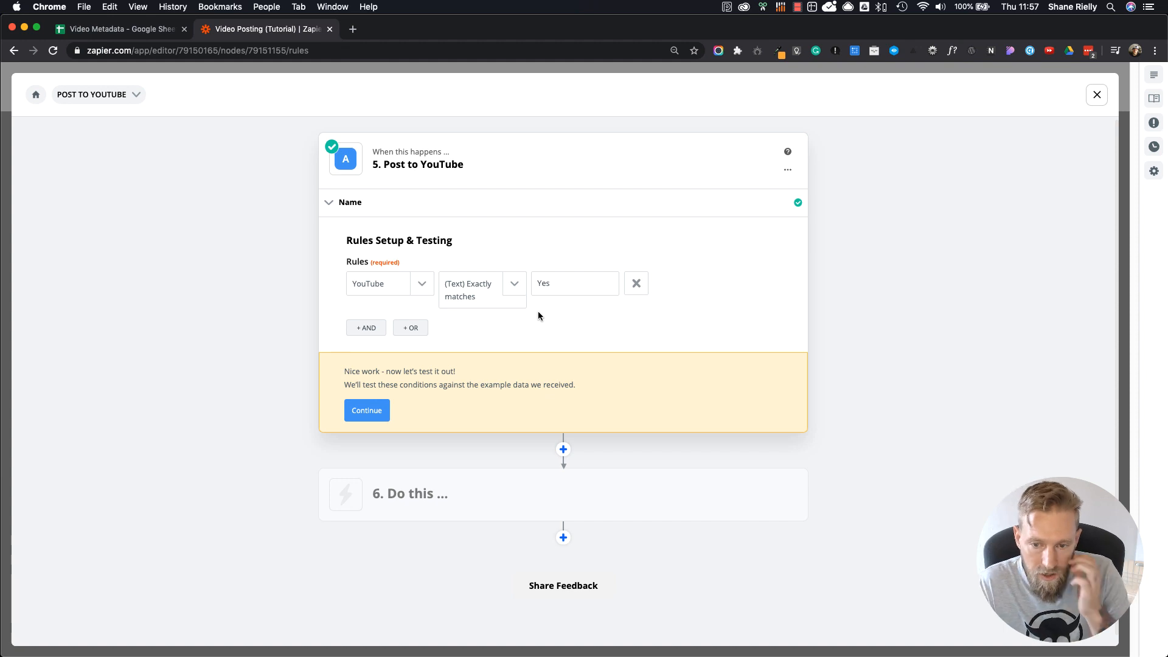
# Step: Test the YouTube path rule against the sample data and compare it with the YouTube column in the Video Metadata sheet
pyautogui.click(363, 414)
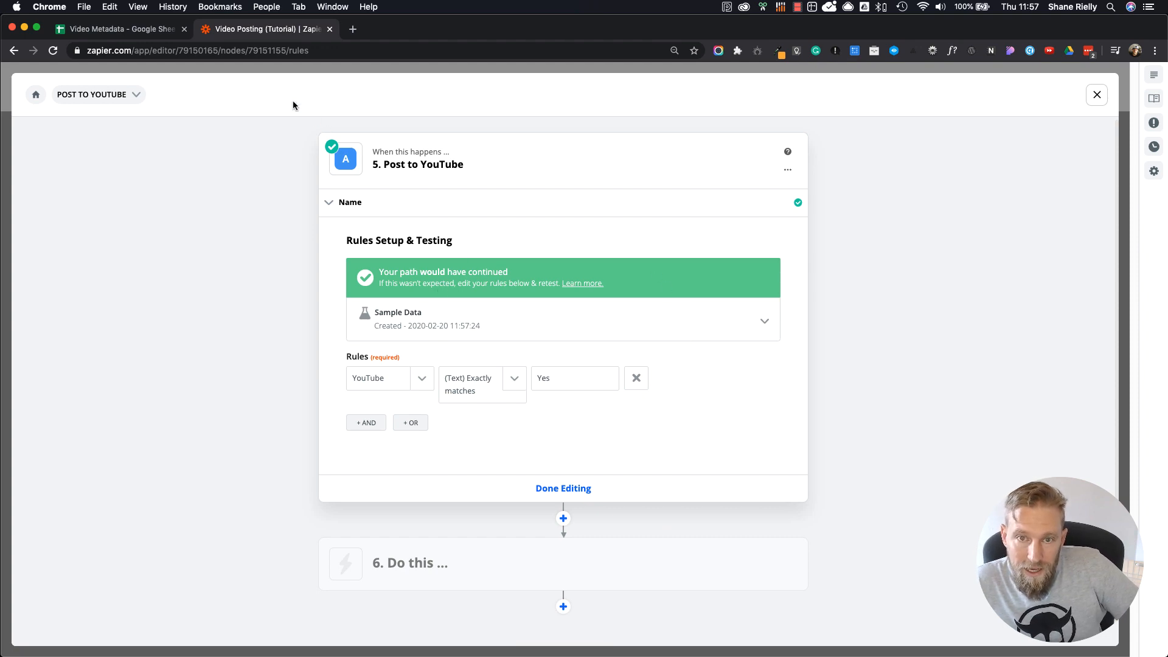
pyautogui.click(142, 30)
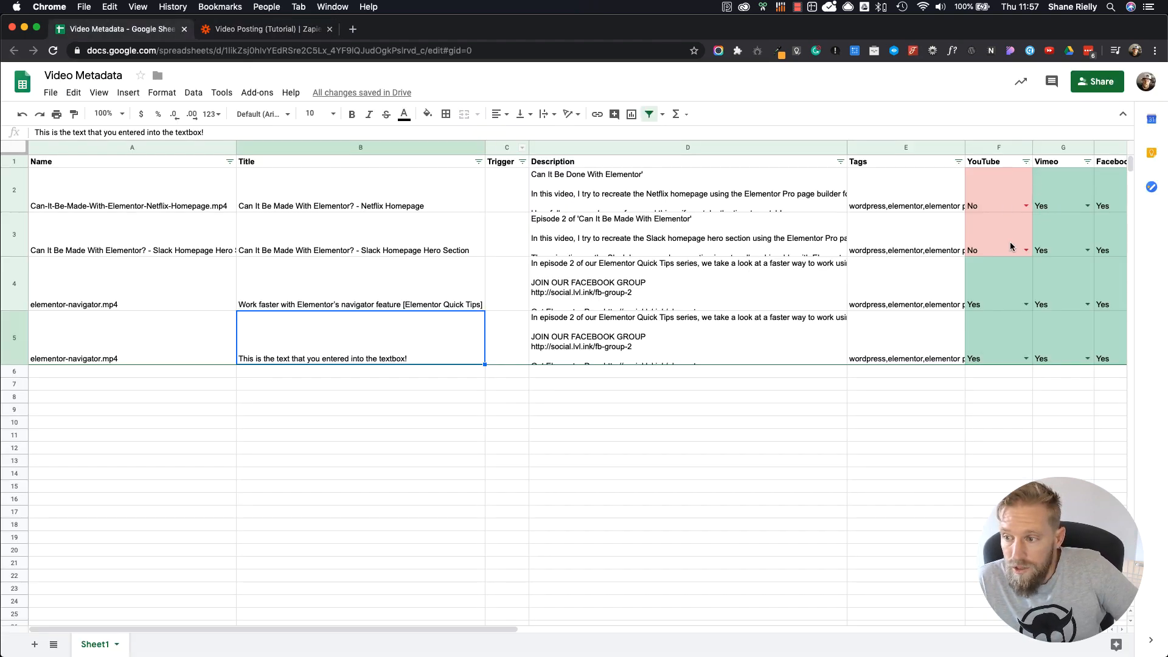
pyautogui.click(263, 30)
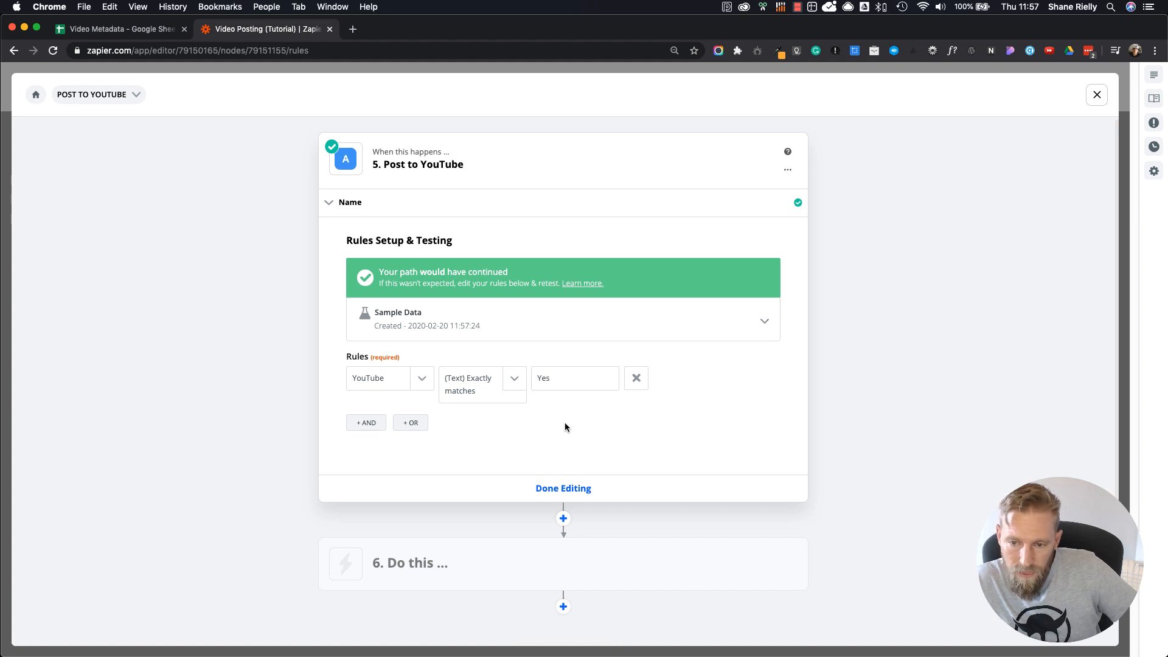
# Step: Set the YouTube path's action step to the YouTube app with the Upload Video event and continue to the account choice
pyautogui.scroll(-2, 555, 391)
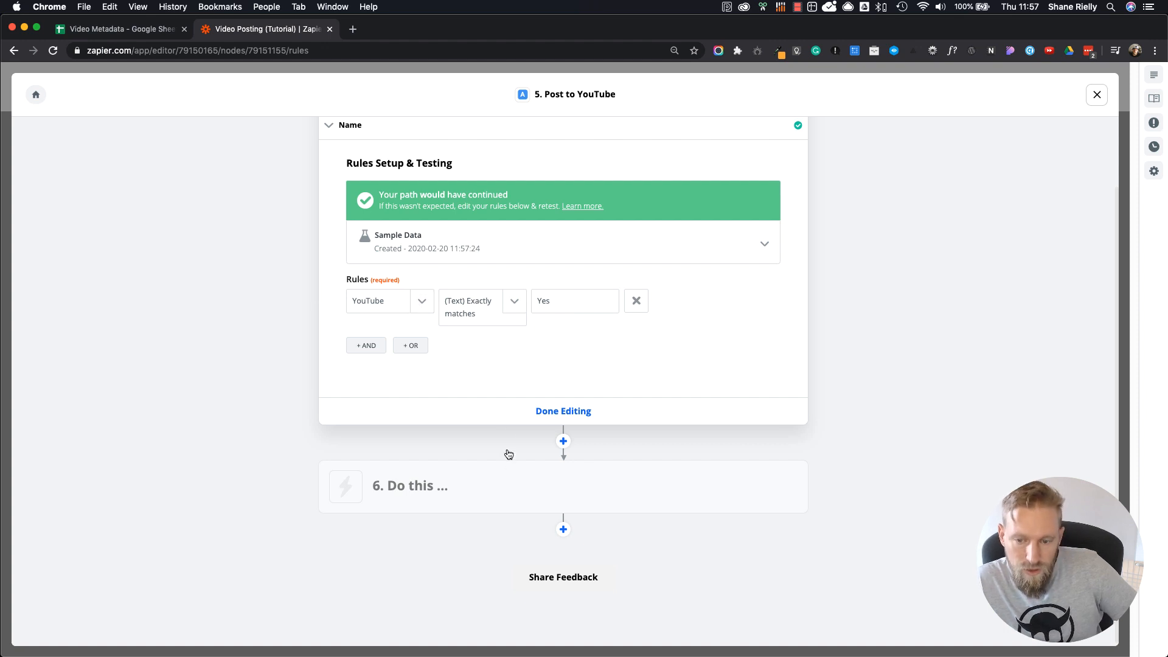
pyautogui.click(453, 485)
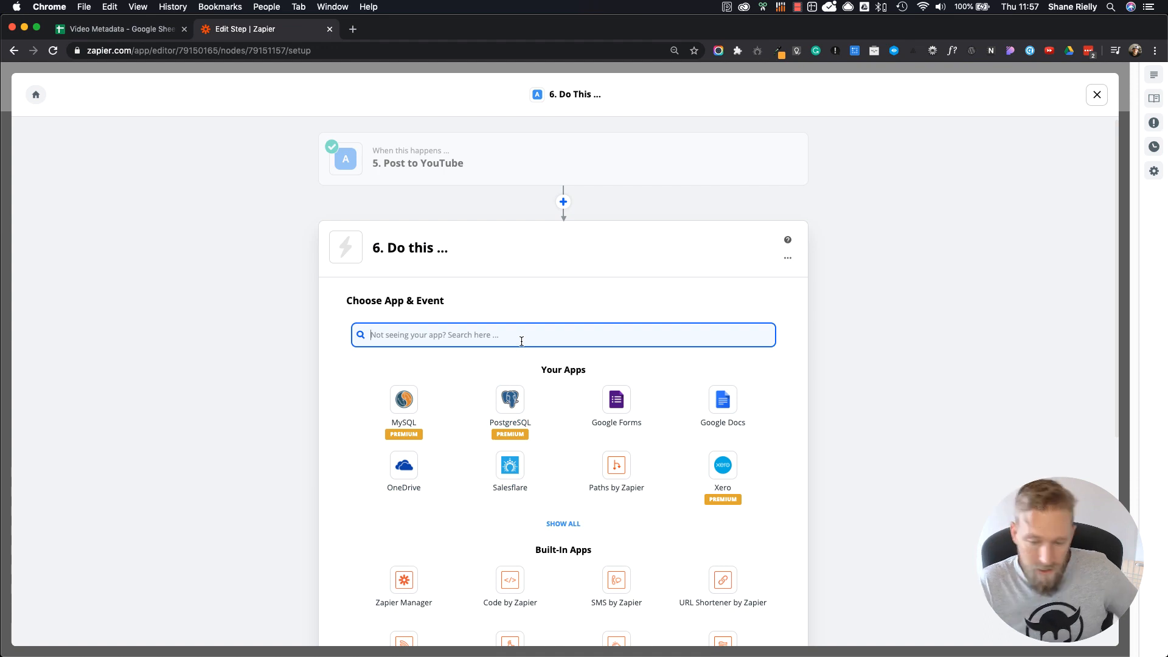
pyautogui.write('yout')
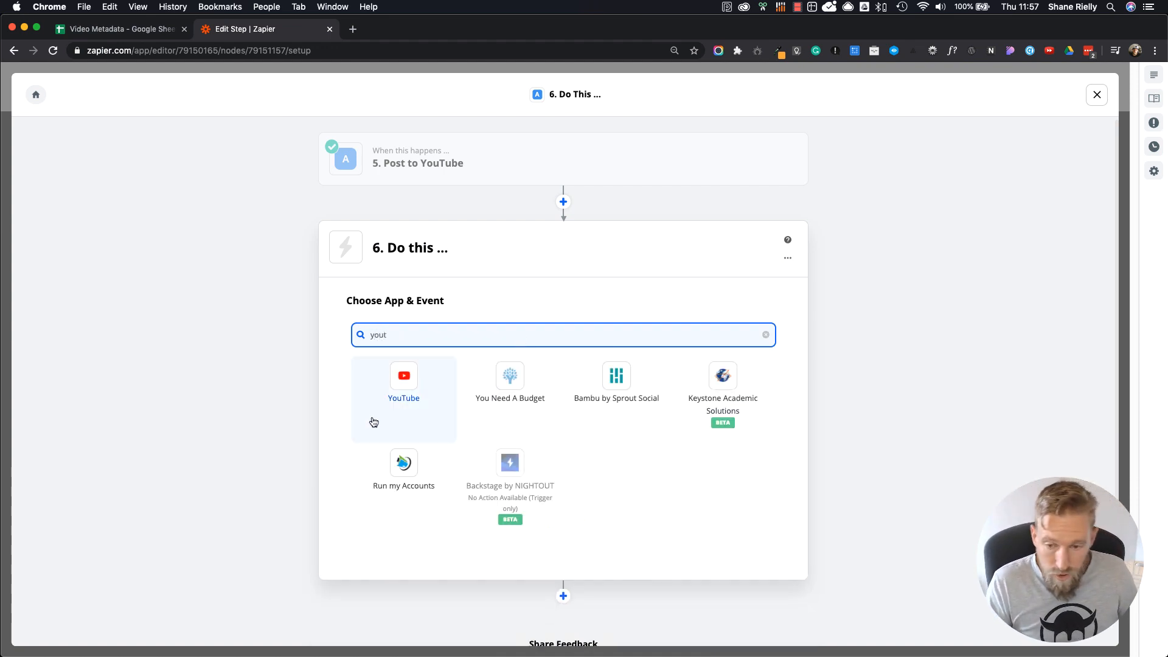
pyautogui.click(395, 402)
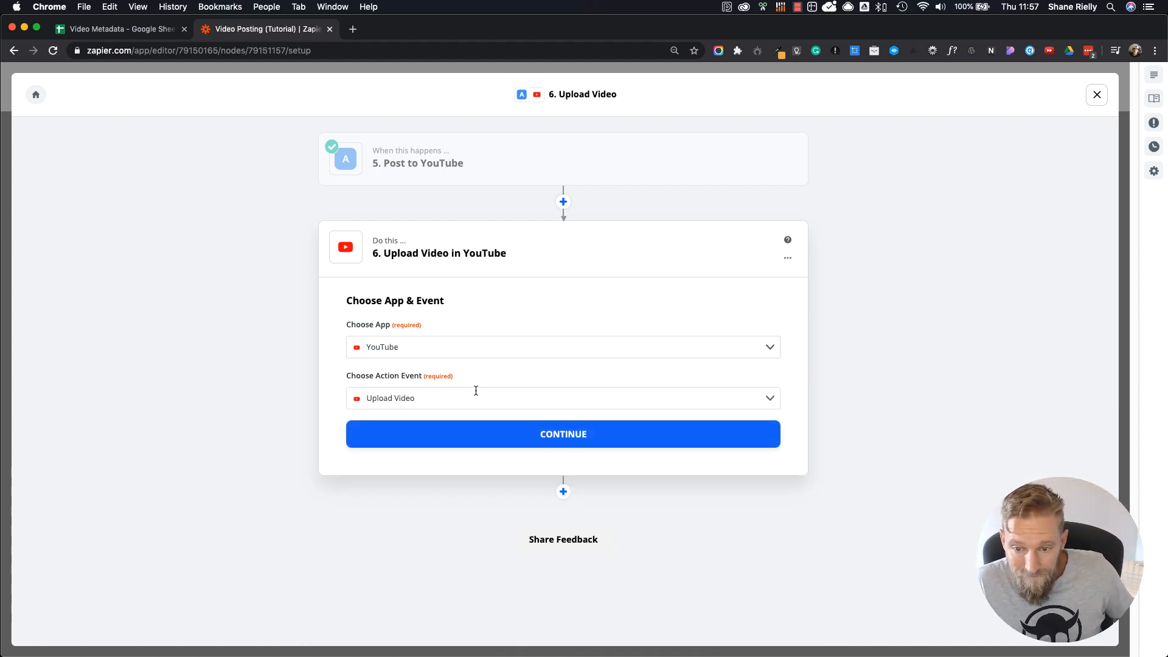
pyautogui.click(555, 399)
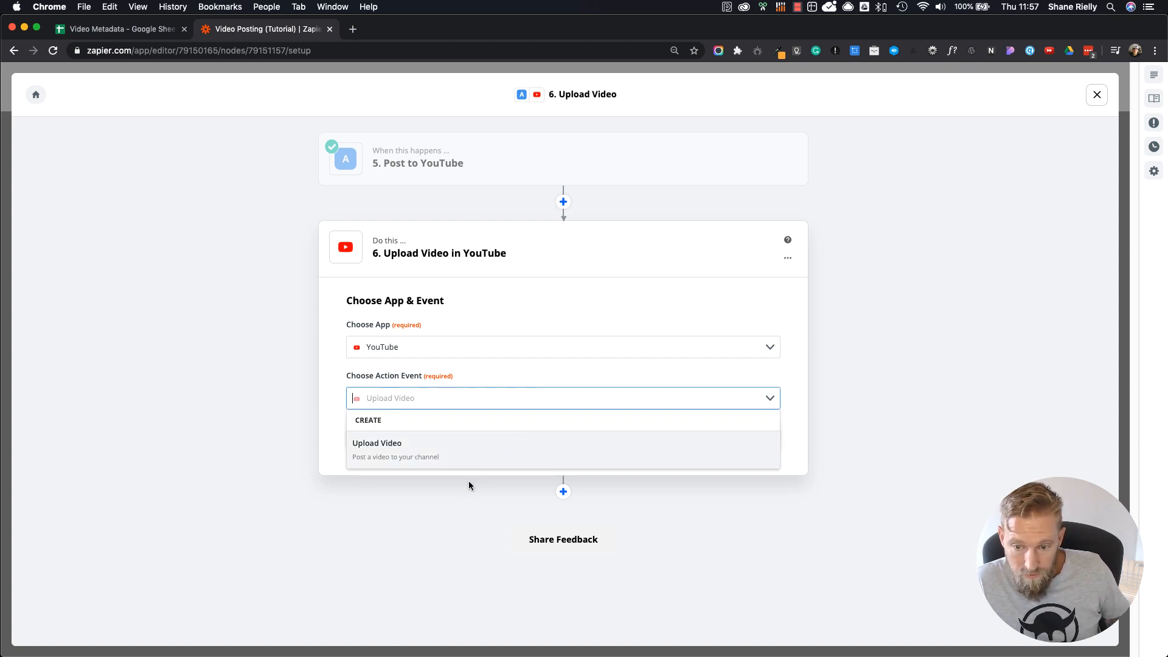
pyautogui.click(384, 457)
pyautogui.click(576, 443)
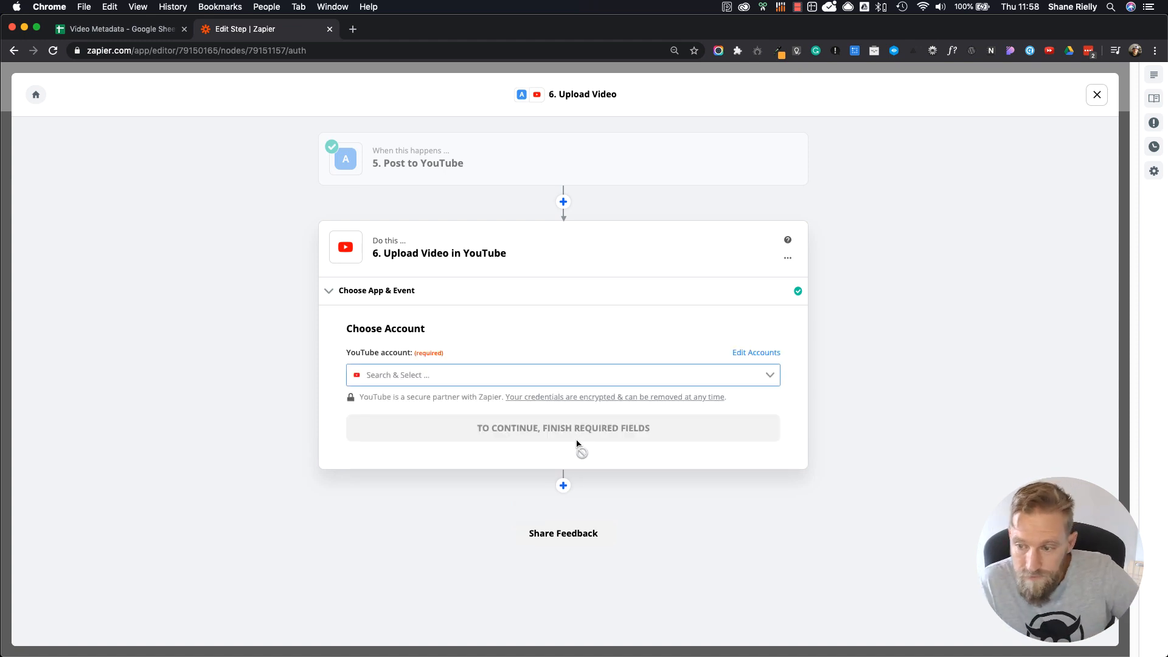
# Step: Choose the existing YouTube account for the upload action and continue to its field setup
pyautogui.click(752, 372)
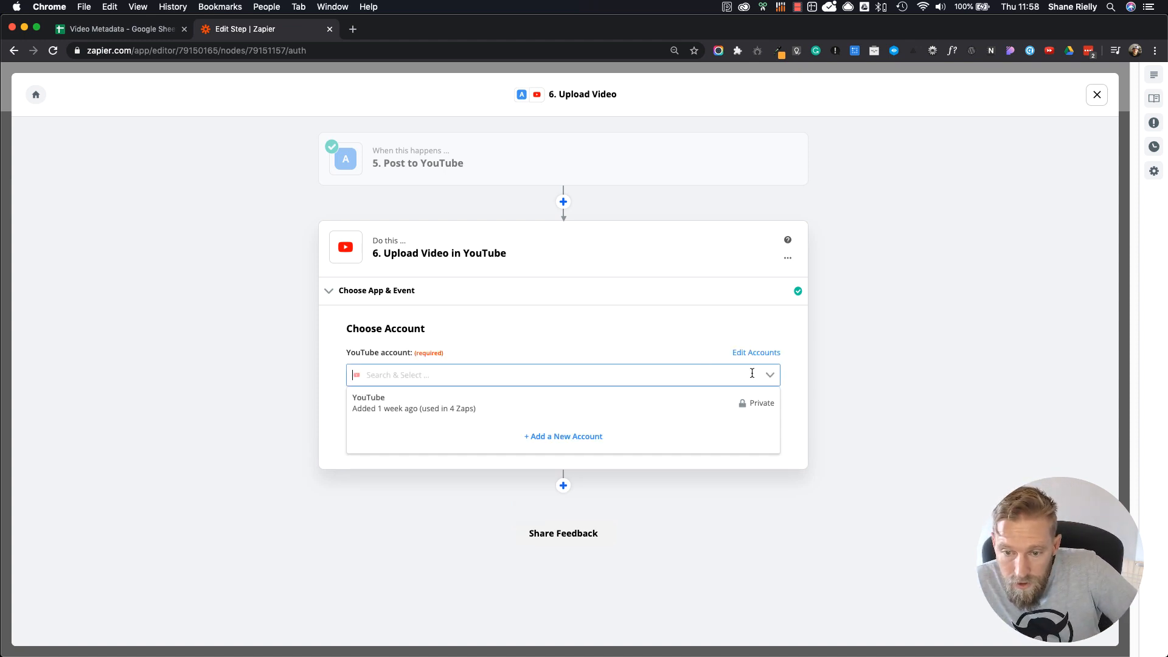
pyautogui.click(396, 408)
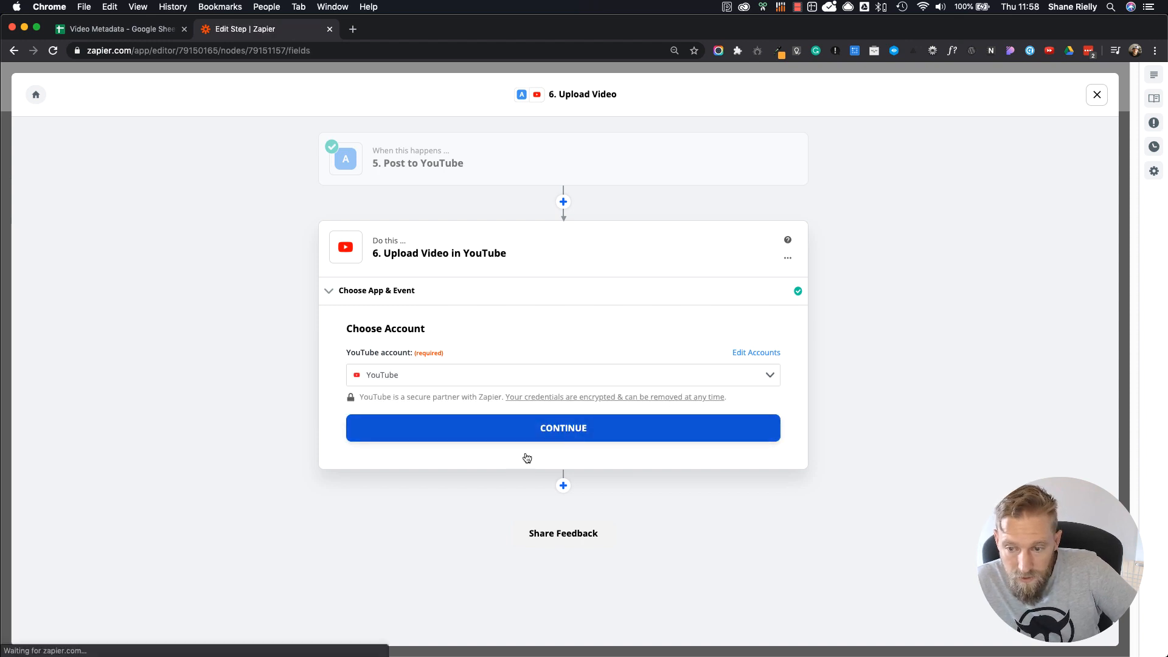
pyautogui.click(527, 438)
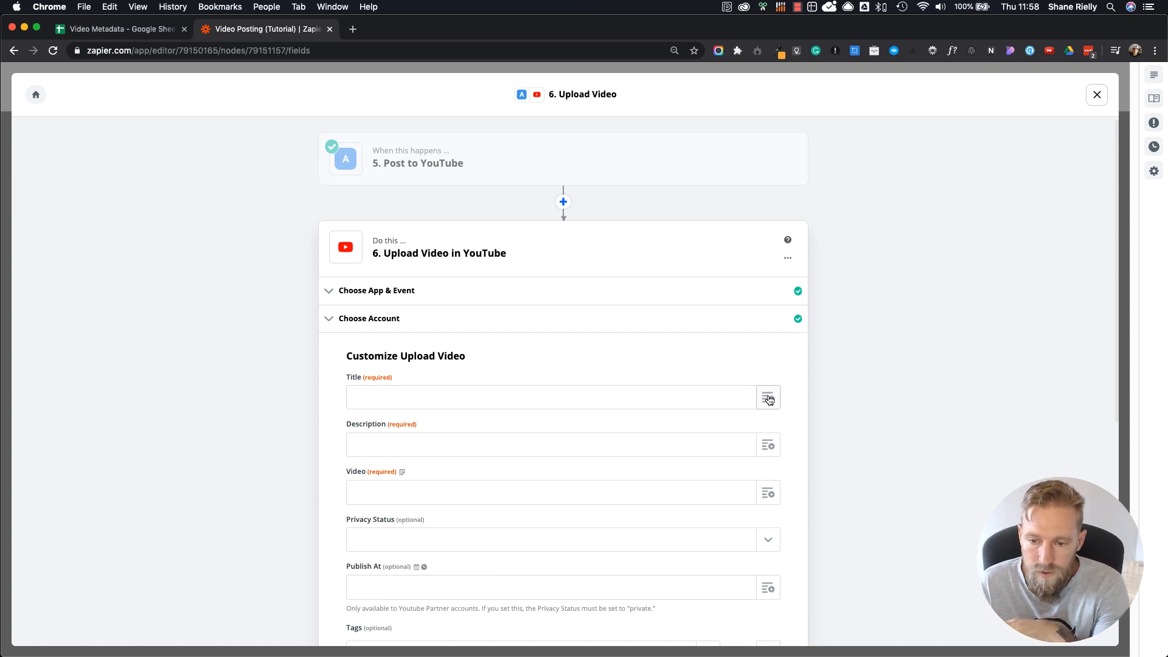
# Step: Map the upload's Title and Description to the Title and Description values from the Google Sheets row lookup
pyautogui.click(768, 400)
pyautogui.click(515, 473)
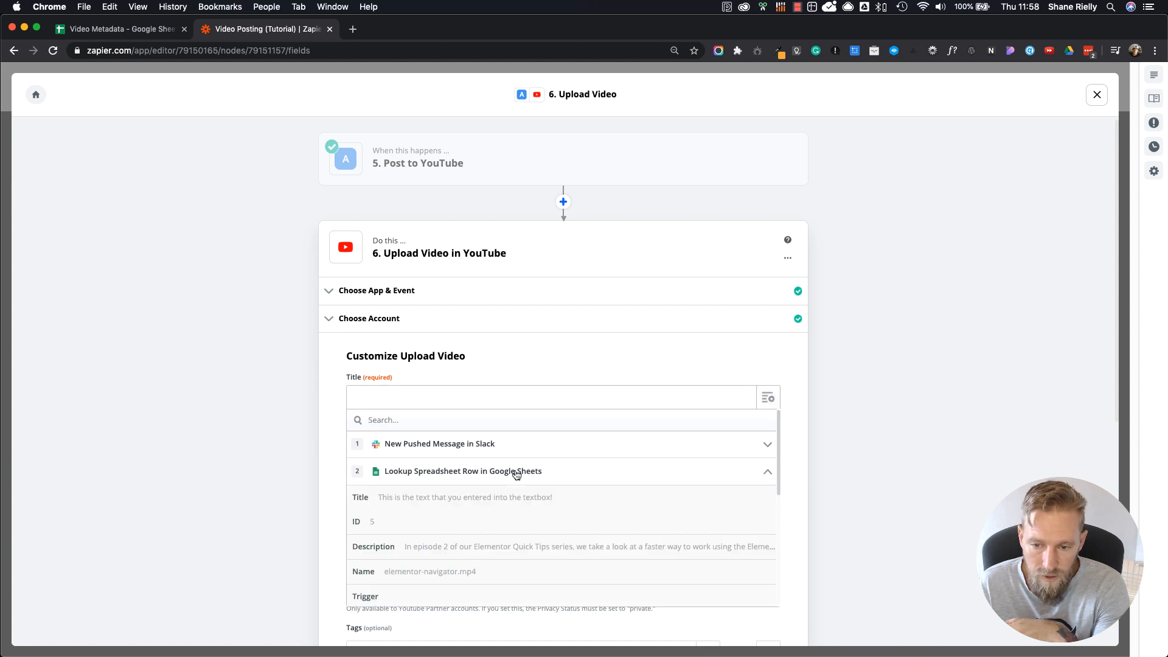
pyautogui.click(428, 500)
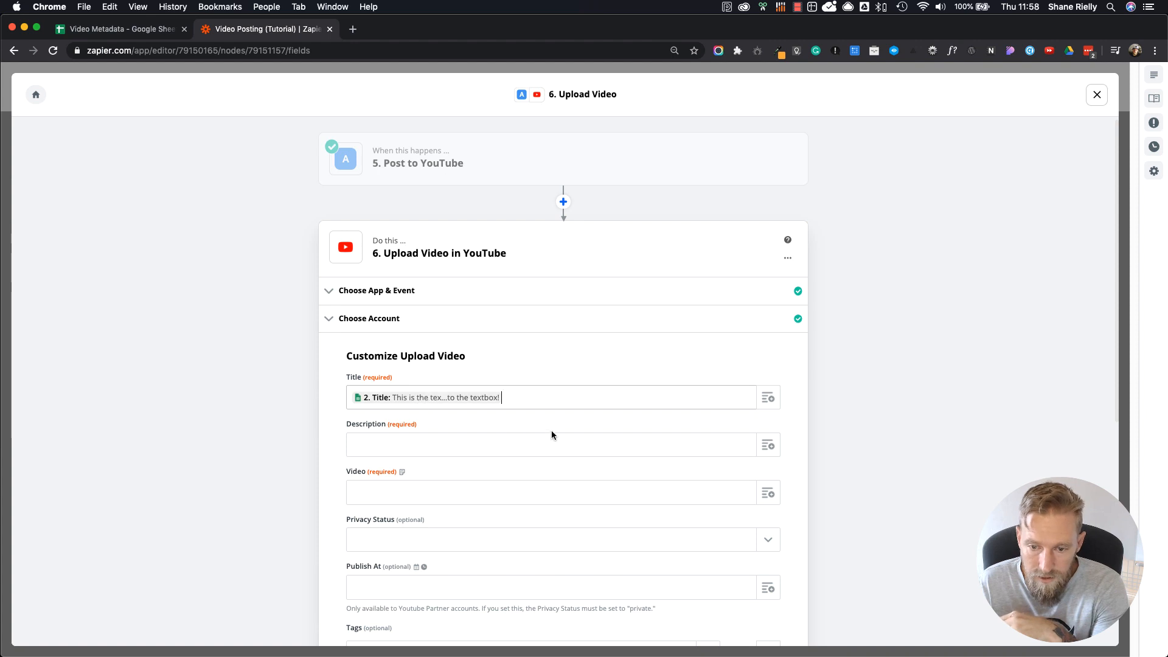
pyautogui.click(766, 449)
pyautogui.click(439, 528)
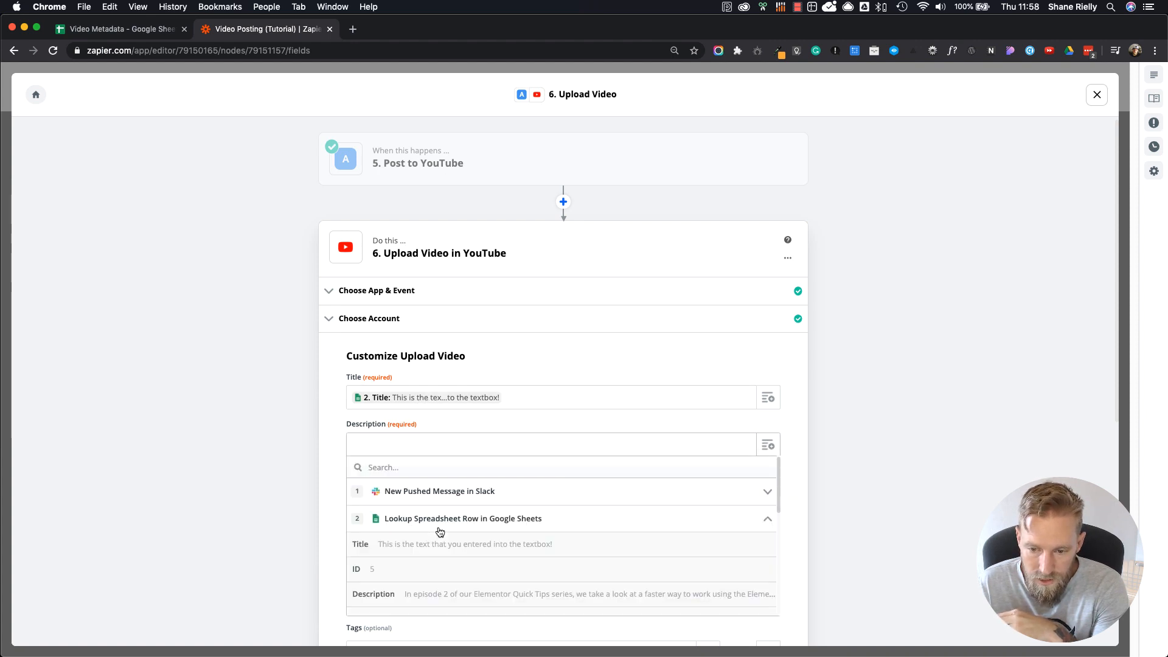
pyautogui.click(447, 595)
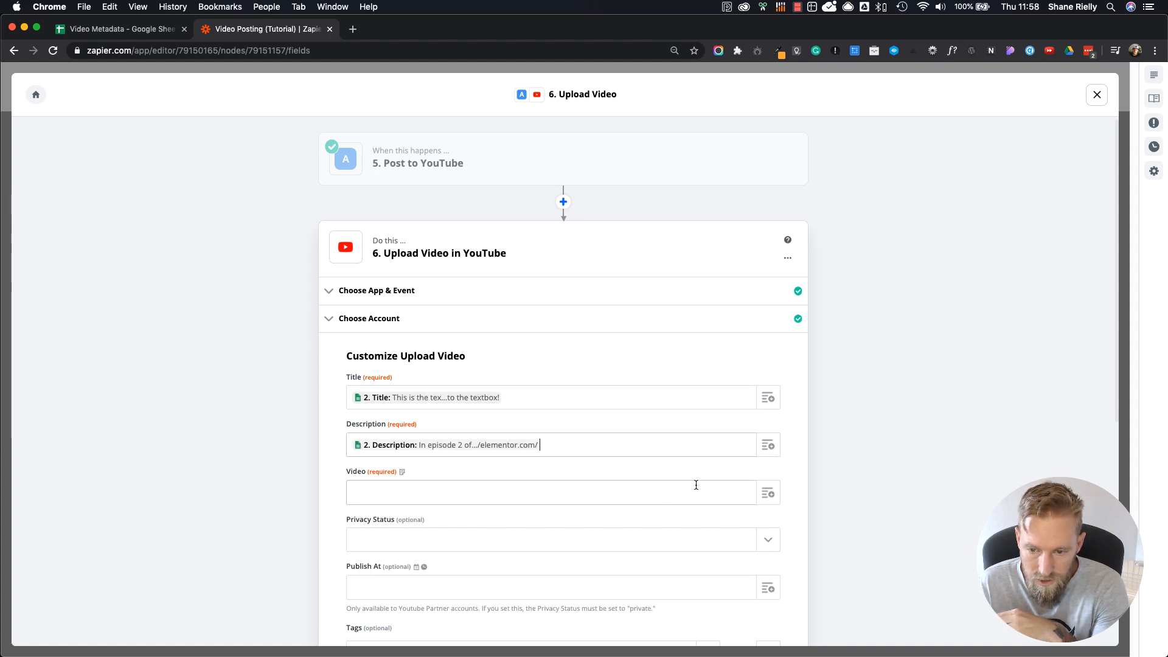
# Step: Set the video upload's Privacy Status to Public
pyautogui.click(581, 493)
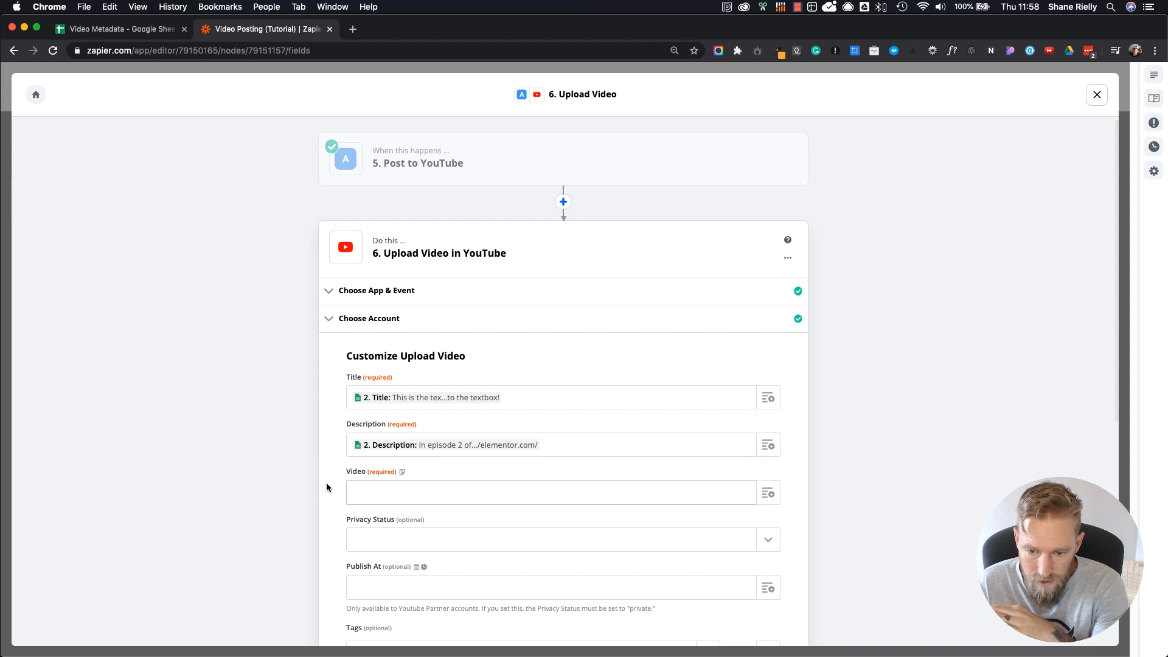
pyautogui.scroll(-4, 392, 463)
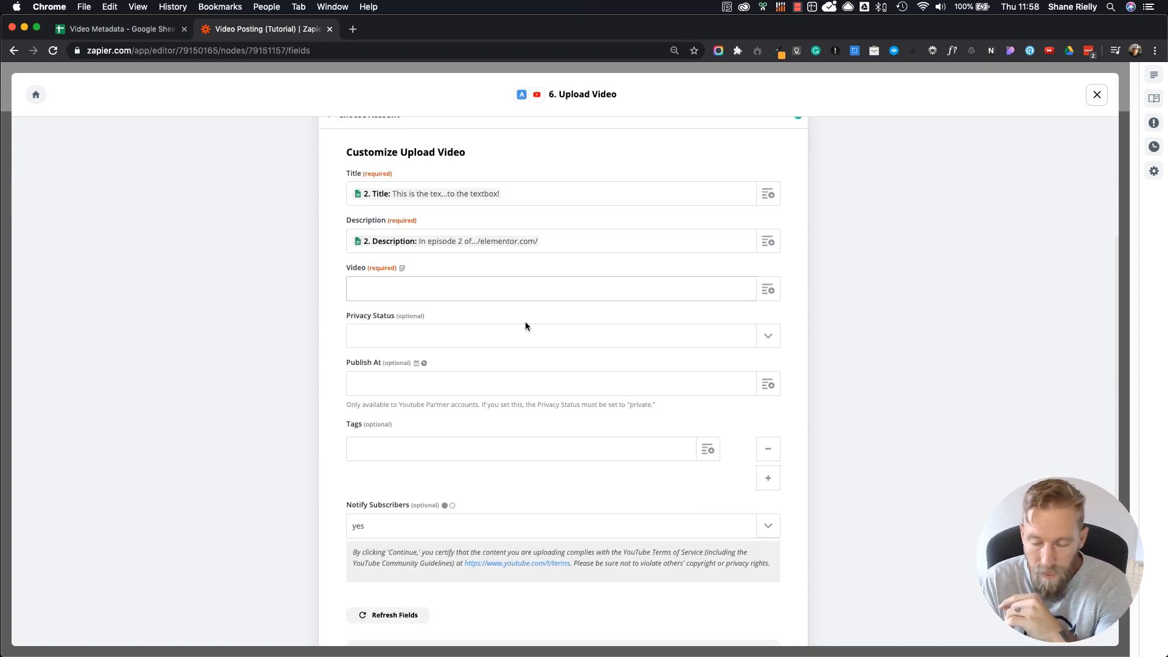
pyautogui.click(768, 338)
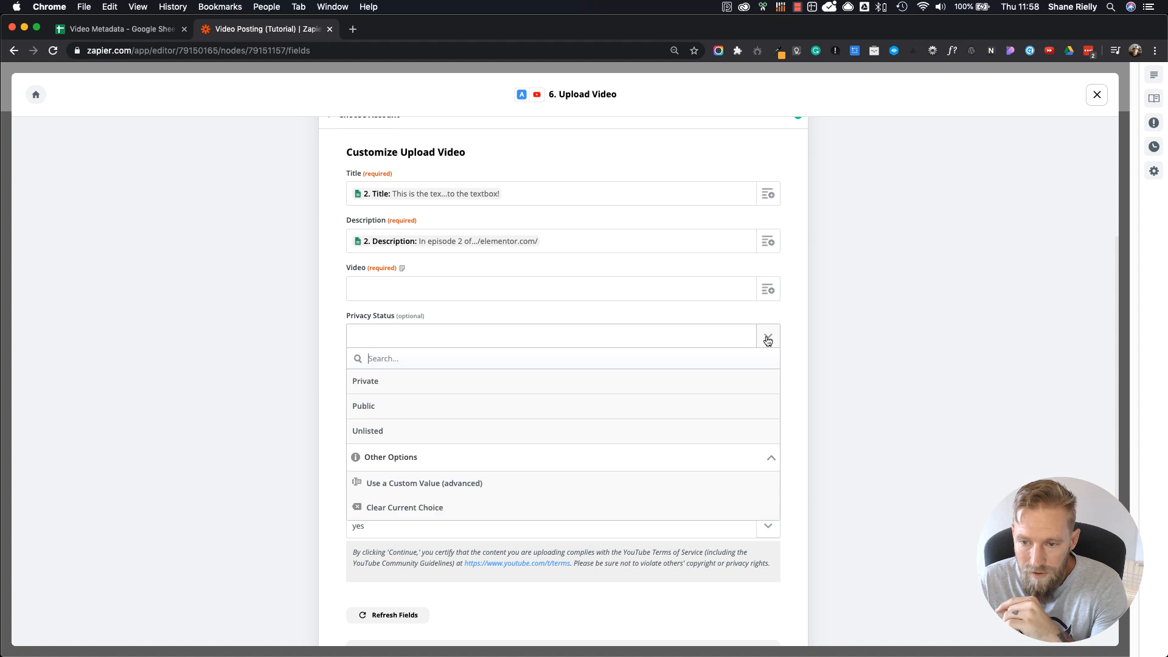
pyautogui.click(354, 389)
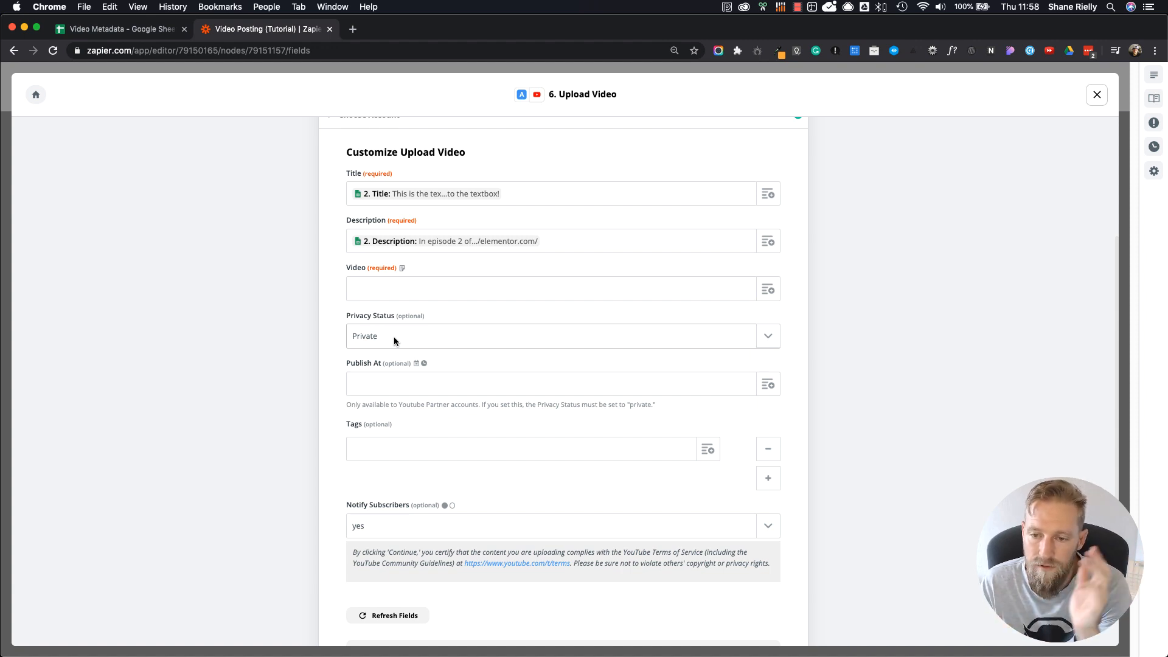
pyautogui.click(770, 334)
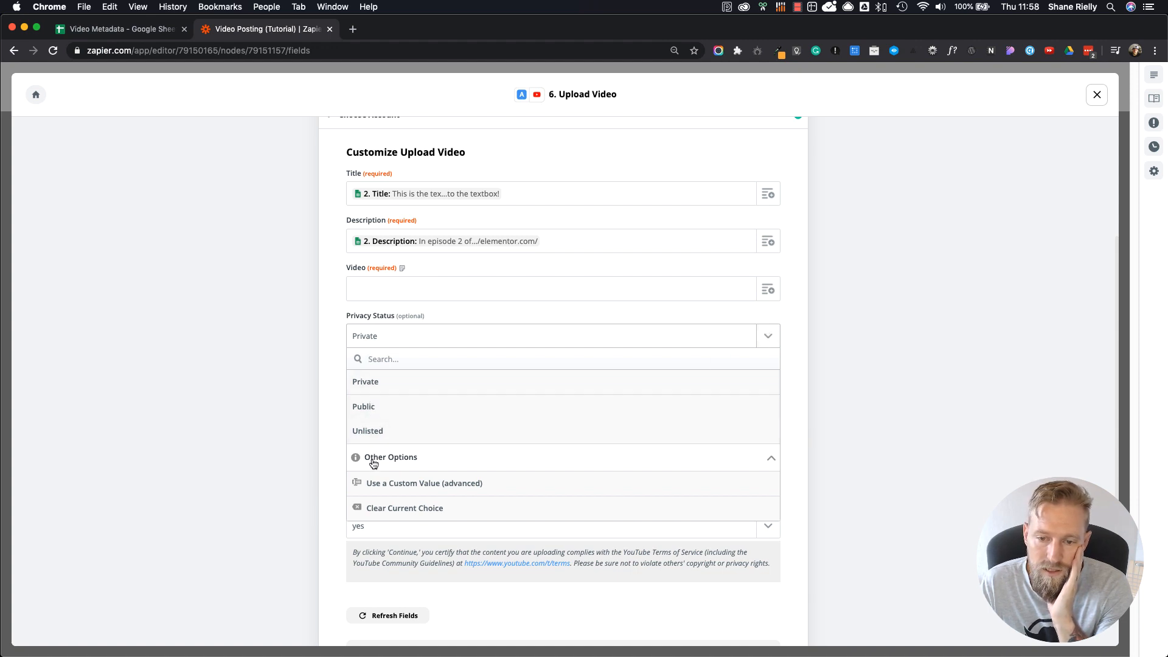
pyautogui.click(377, 409)
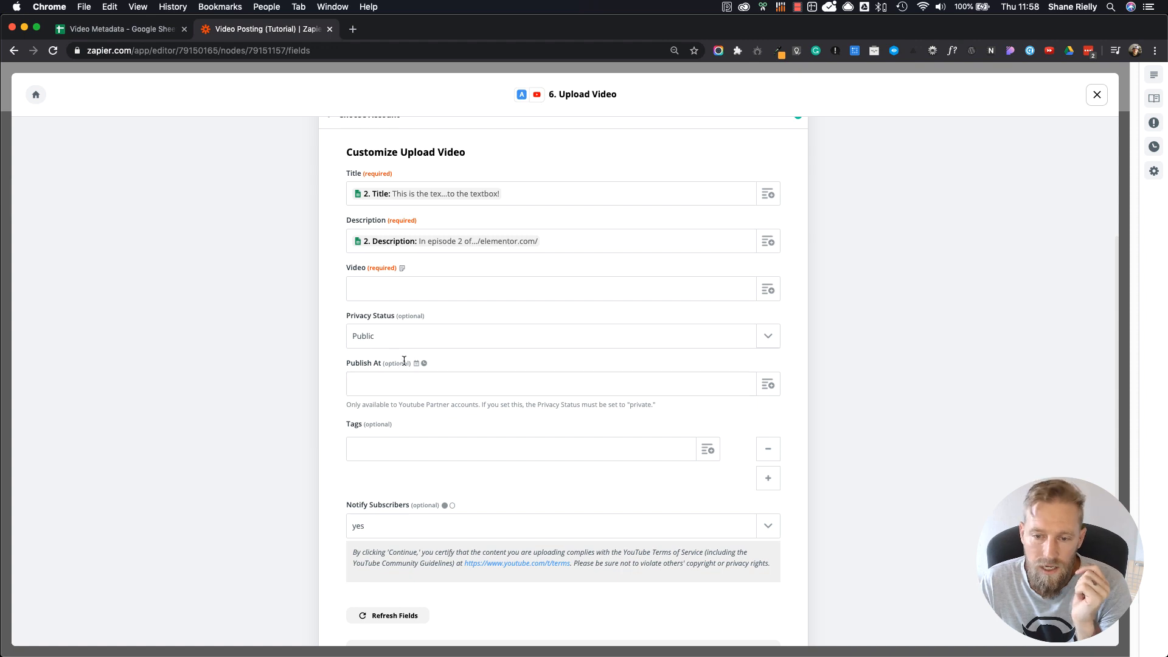
pyautogui.click(768, 385)
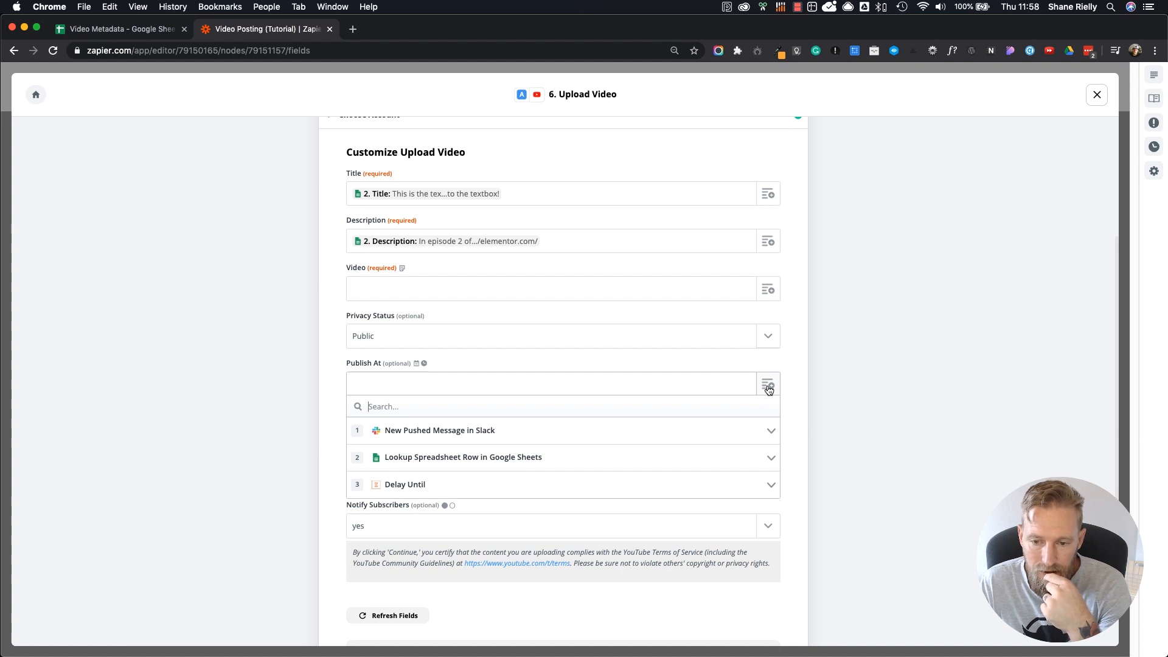
pyautogui.click(795, 365)
pyautogui.scroll(3, 634, 446)
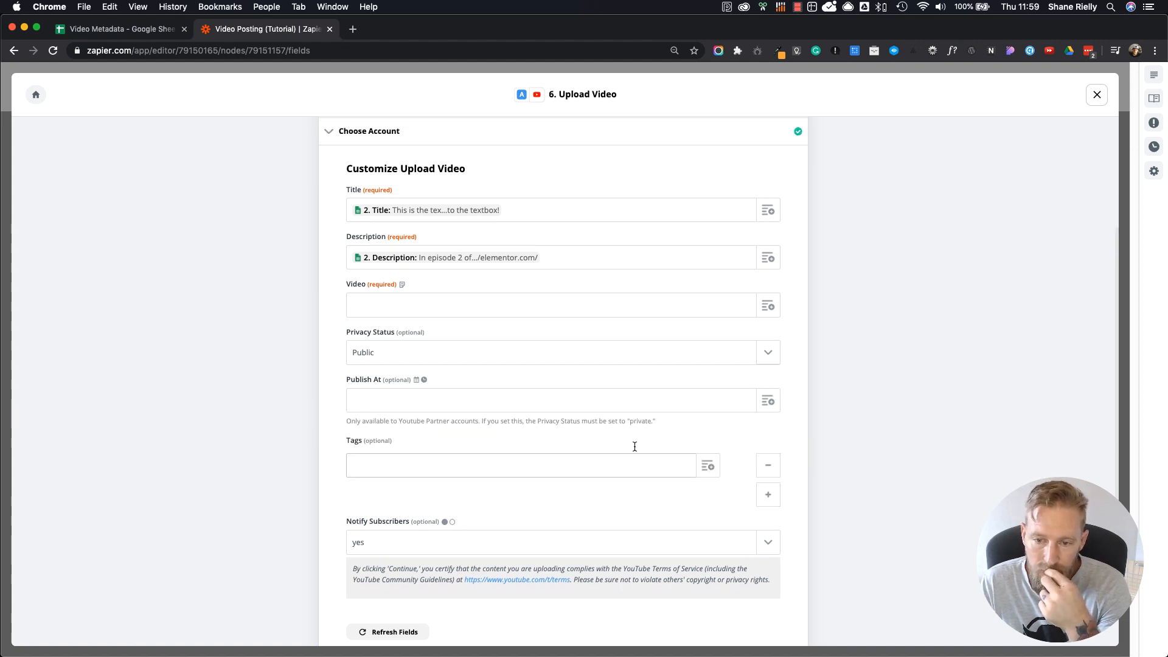
pyautogui.scroll(-2, 650, 390)
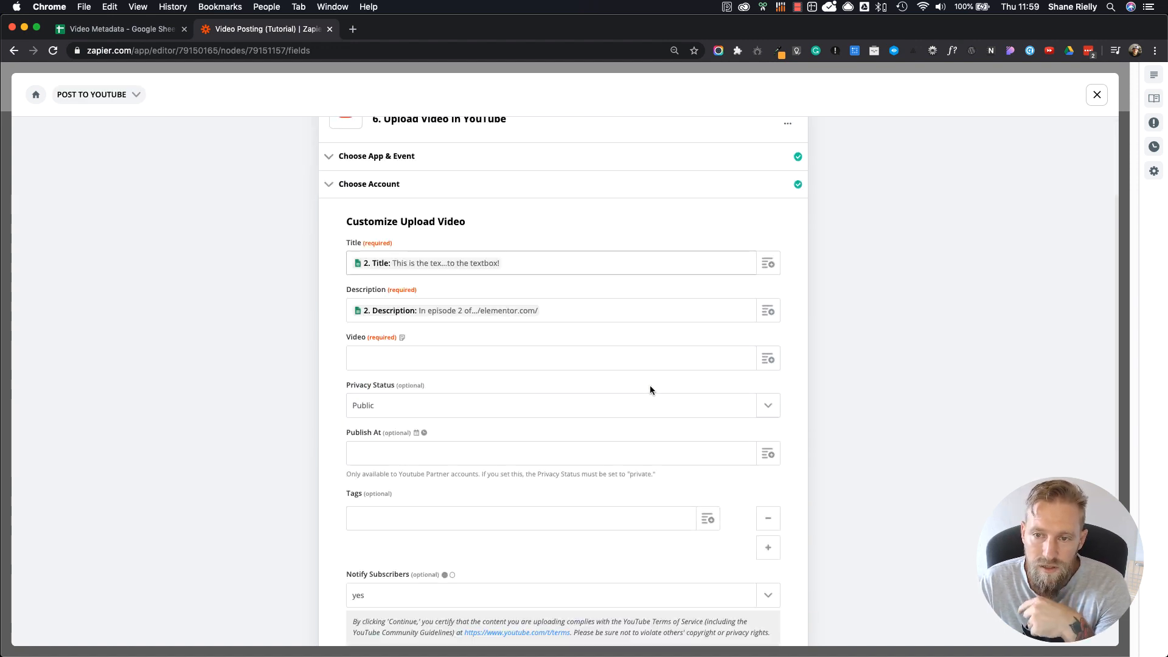
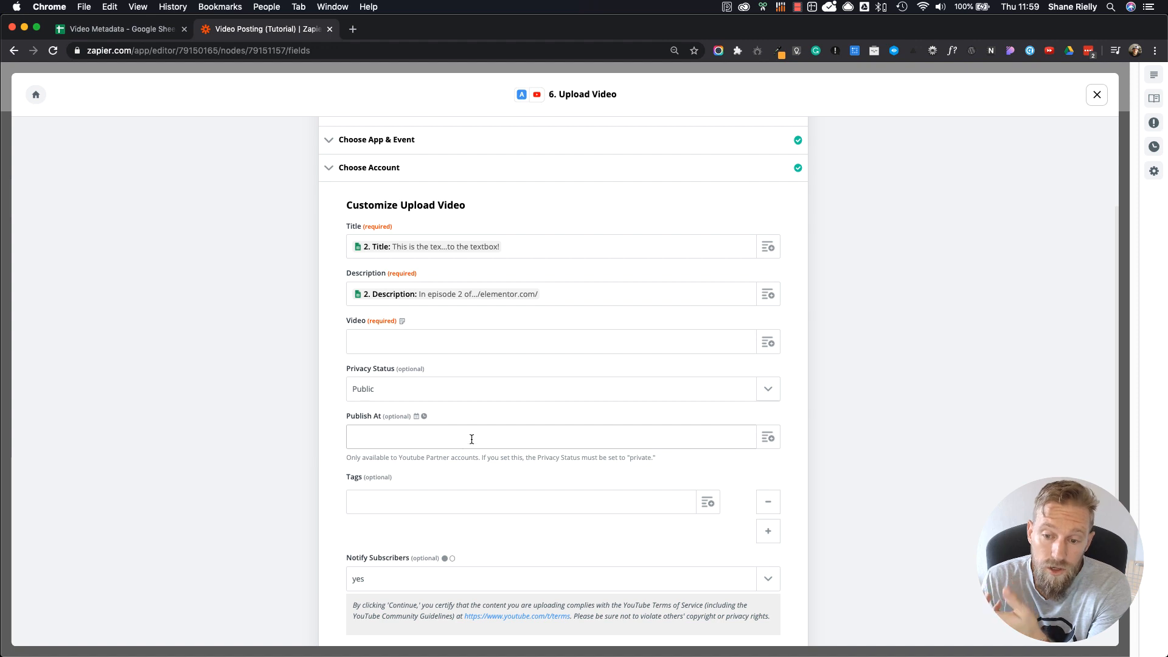
# Step: Map the YouTube upload's Tags to the Tags value from the Google Sheets row lookup
pyautogui.click(710, 502)
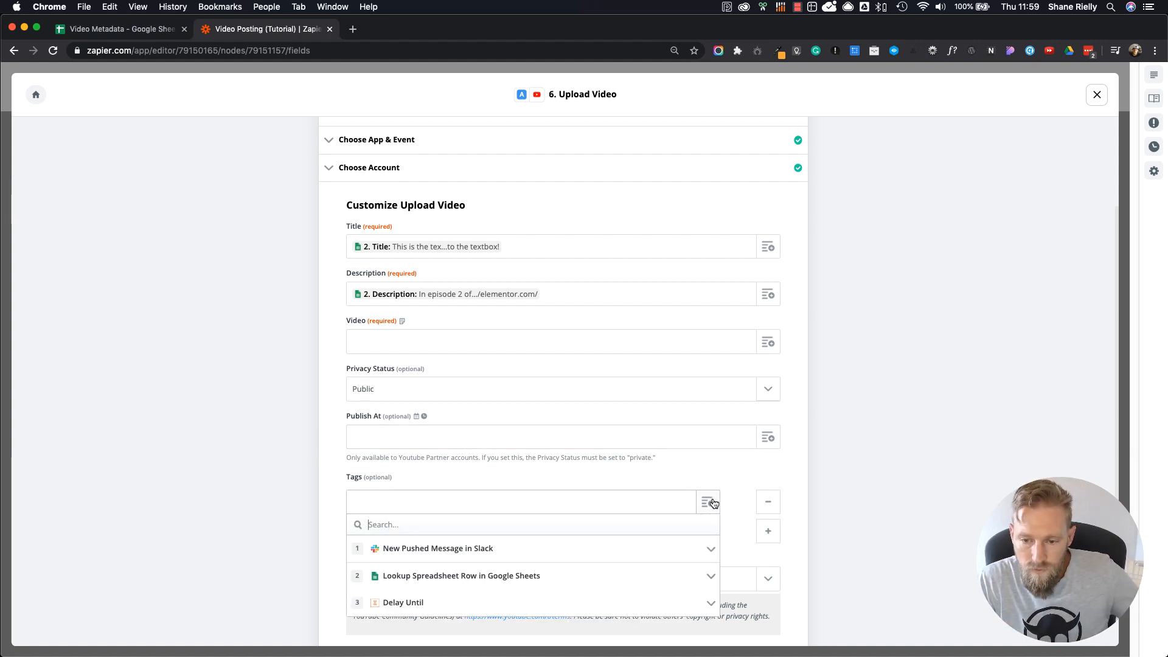
pyautogui.click(531, 582)
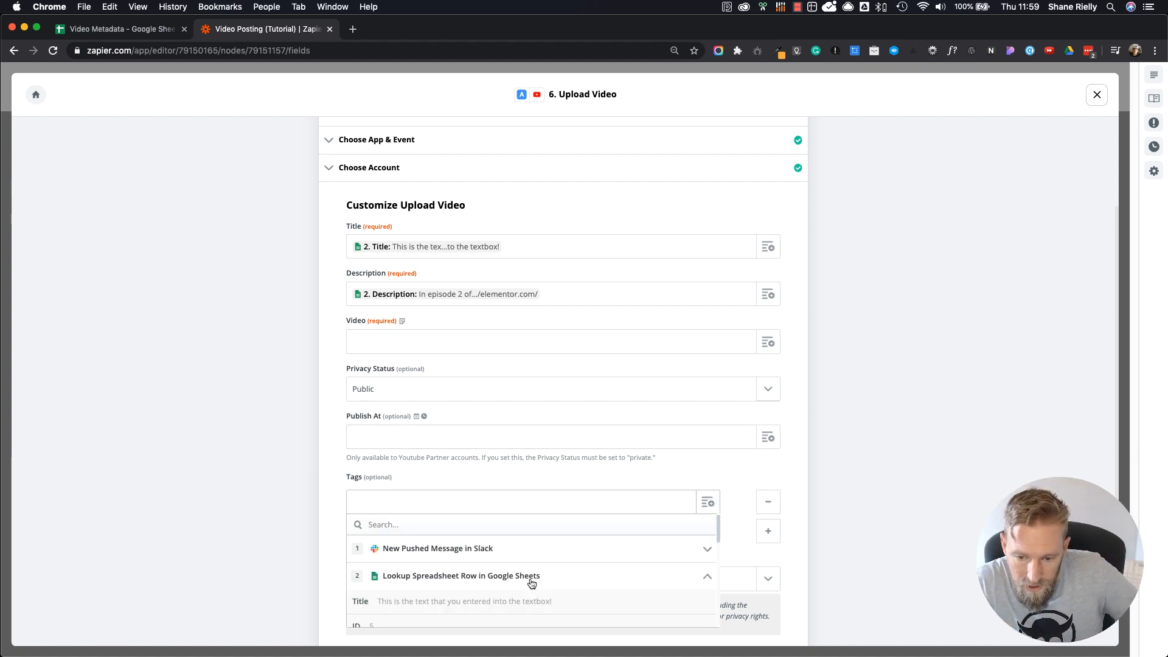
pyautogui.scroll(-5, 531, 581)
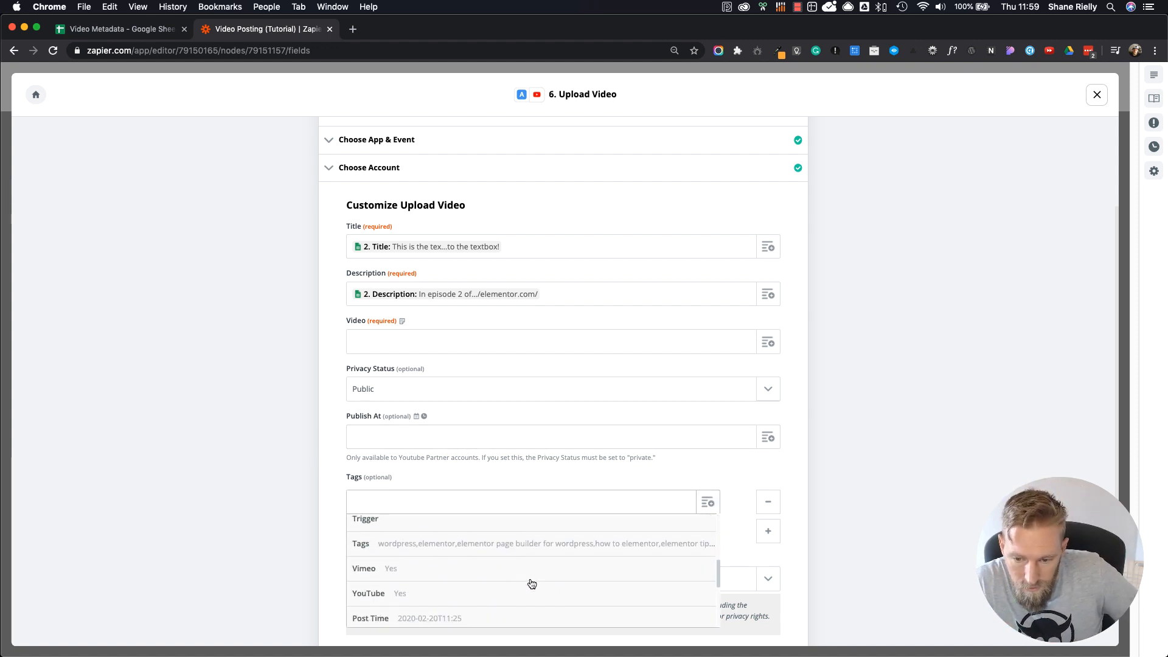
pyautogui.click(544, 543)
pyautogui.scroll(-5, 543, 547)
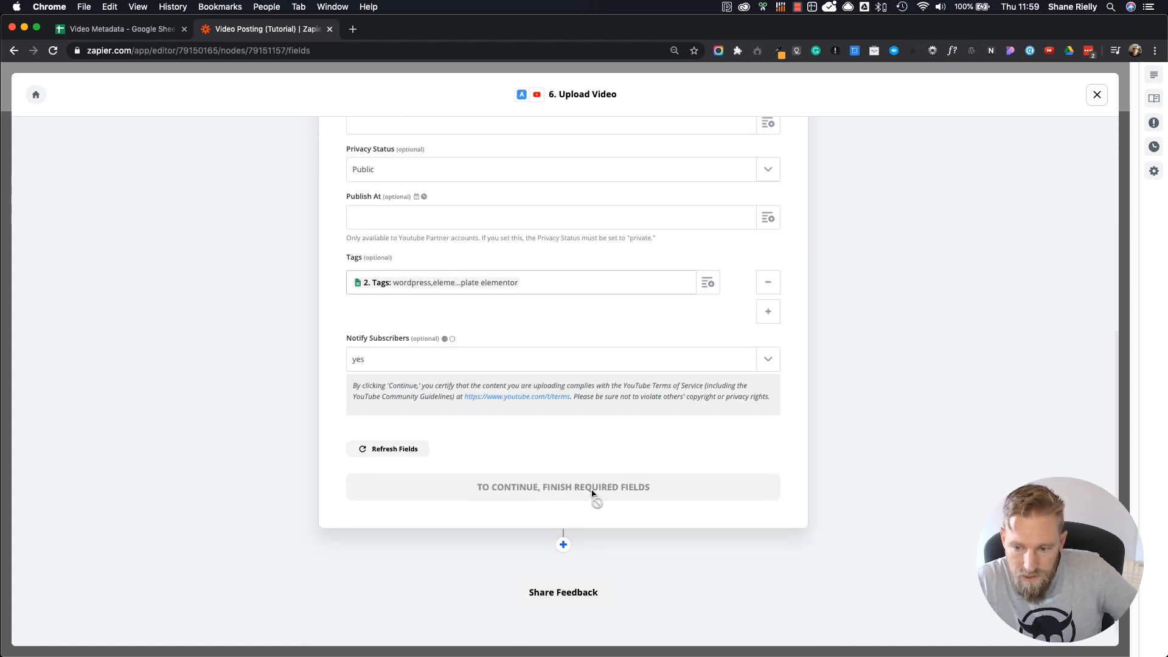
# Step: Open a previously visited content-server video address in a new tab, copy its base folder URL, and return to the upload's field setup
pyautogui.scroll(3, 625, 511)
pyautogui.scroll(1, 625, 511)
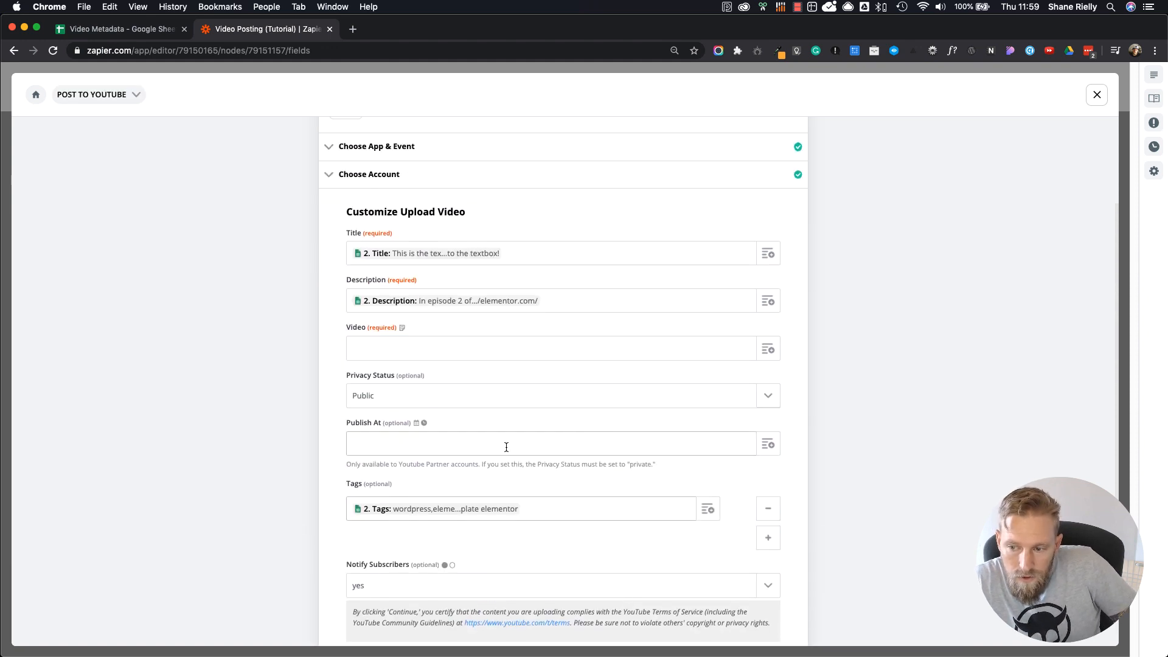
pyautogui.click(472, 347)
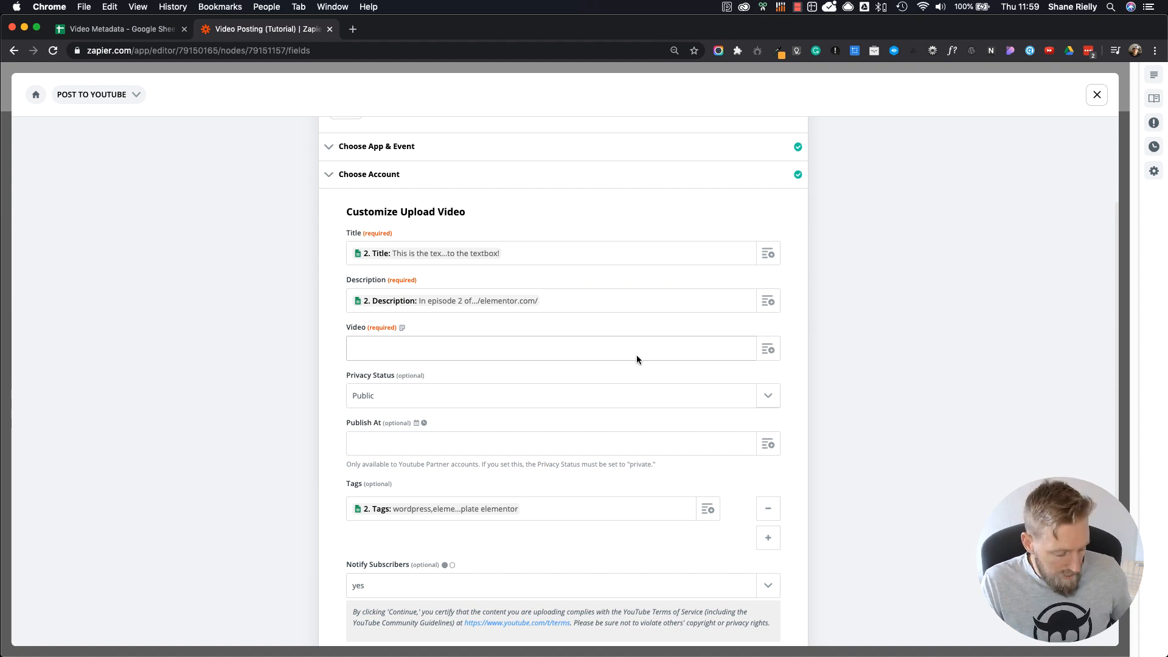
pyautogui.click(354, 29)
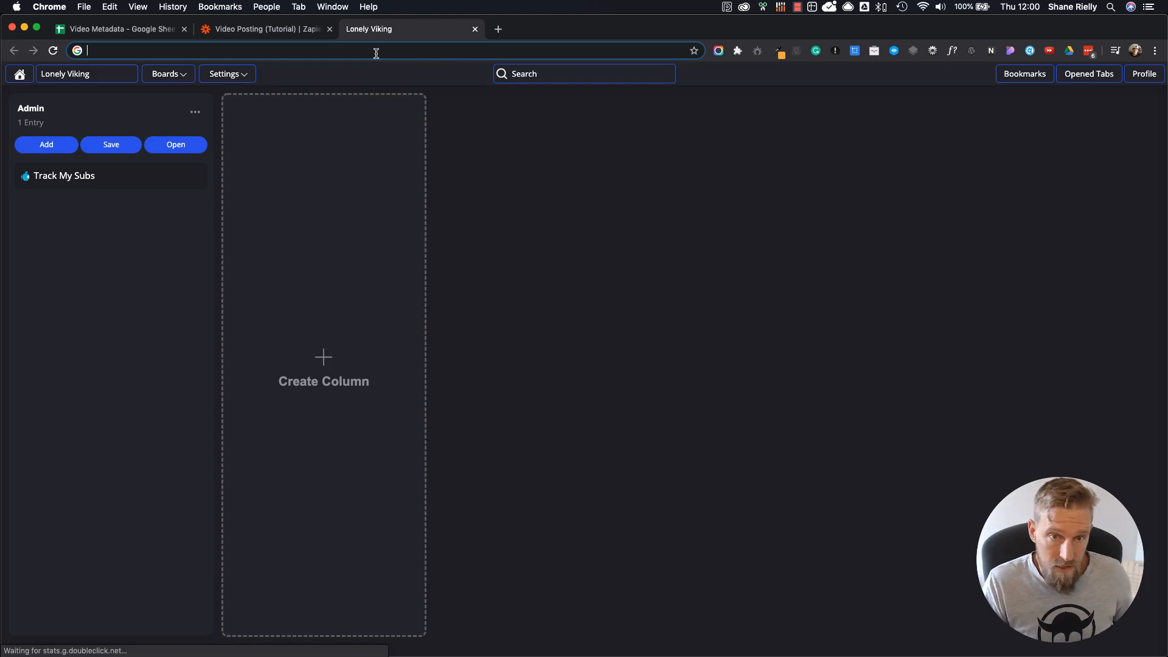
pyautogui.write('content')
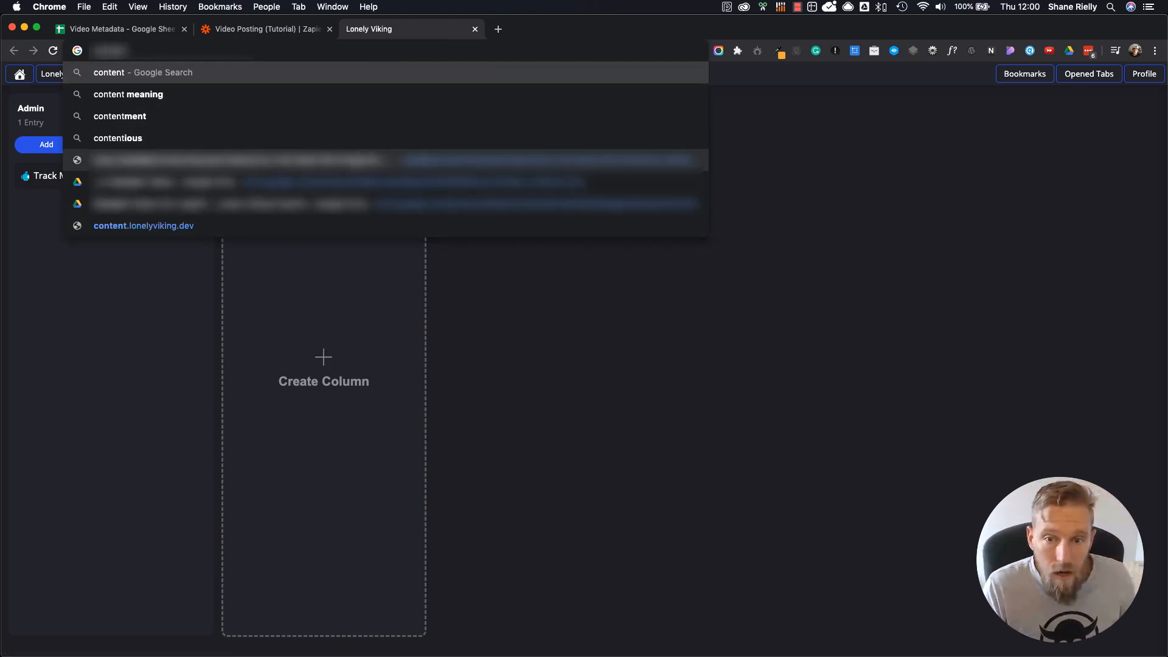
pyautogui.click(243, 160)
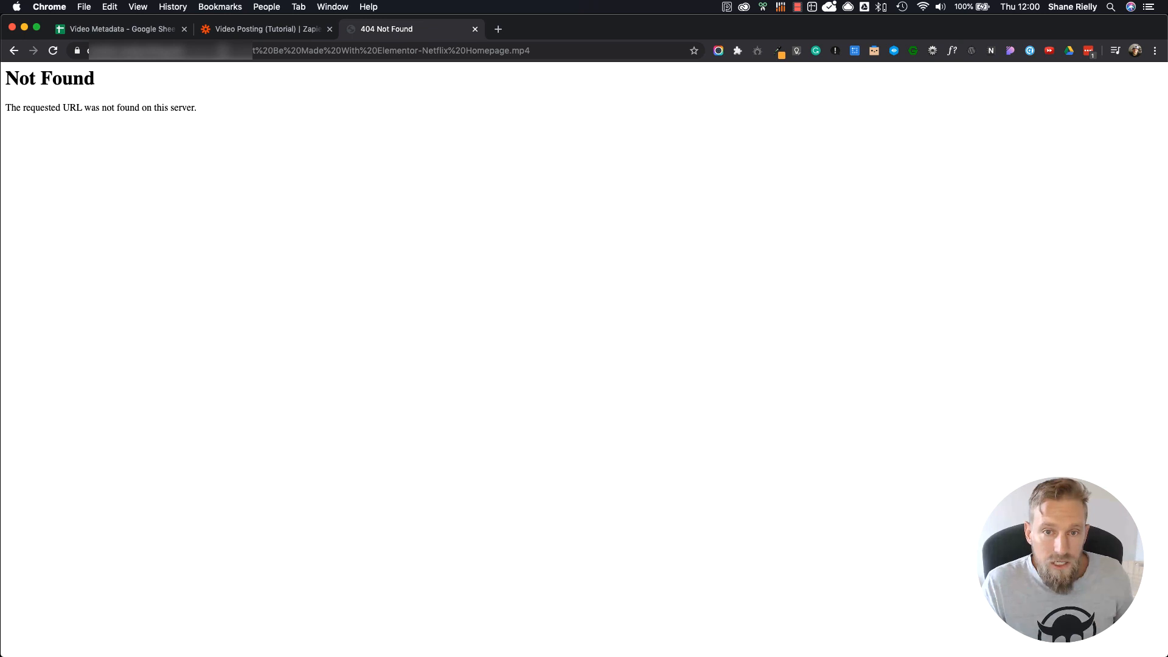
pyautogui.moveTo(215, 51); pyautogui.dragTo(72, 54)
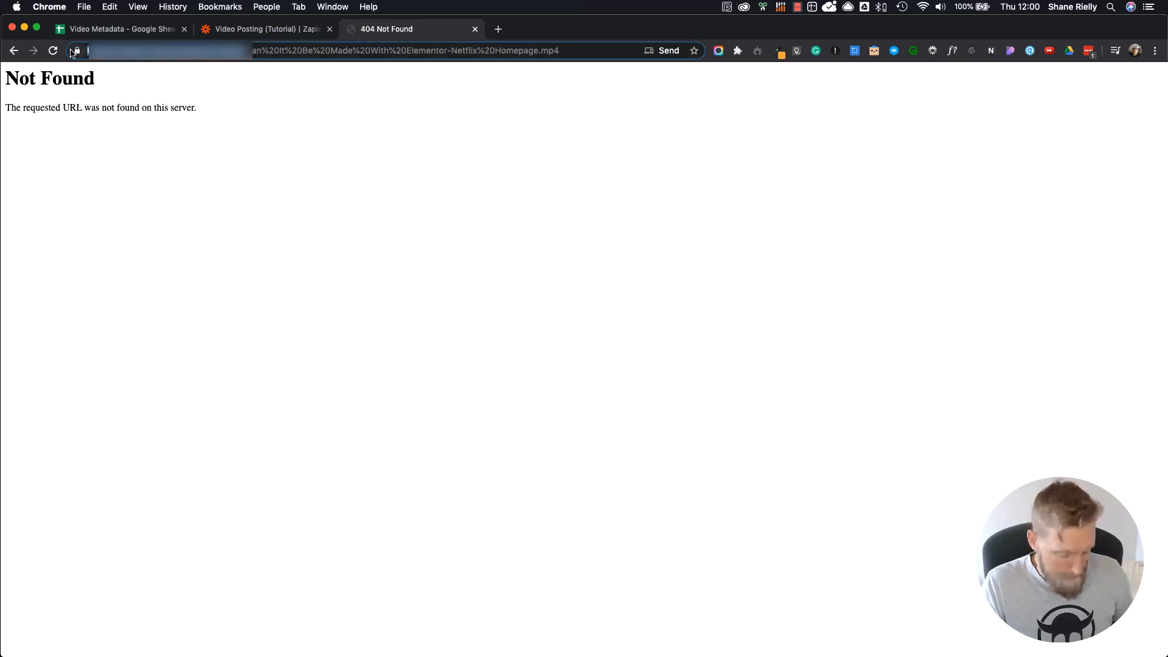
pyautogui.click(475, 29)
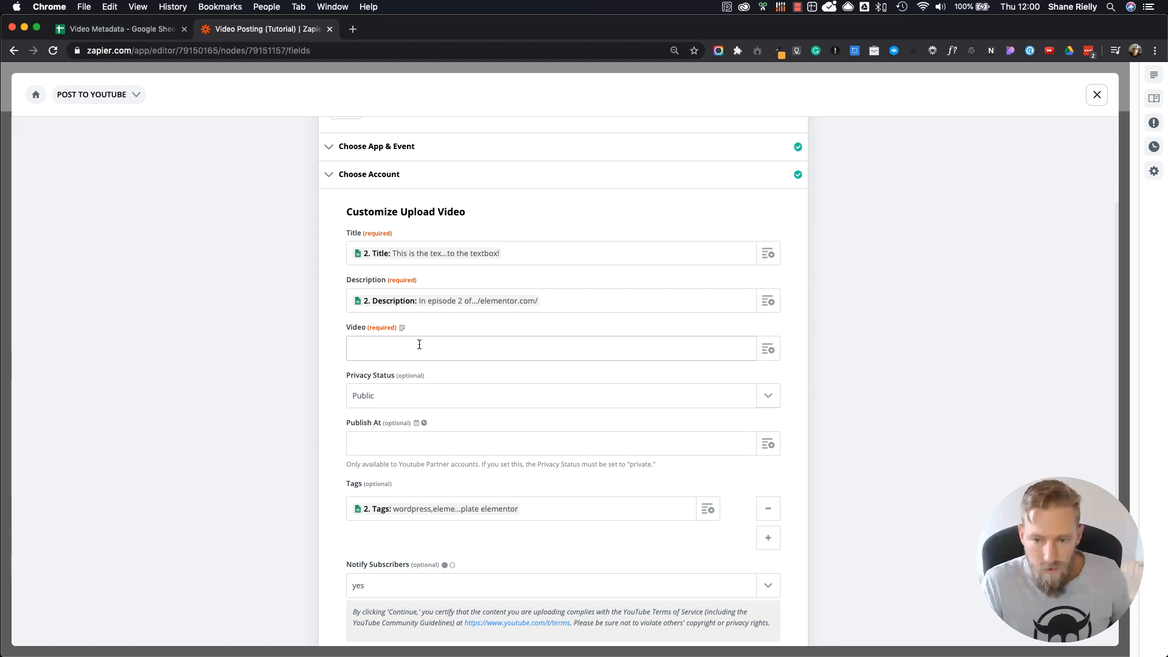
# Step: Set the upload's Video to the copied folder URL followed by the Name value from the Google Sheets row lookup
pyautogui.press('super+v')
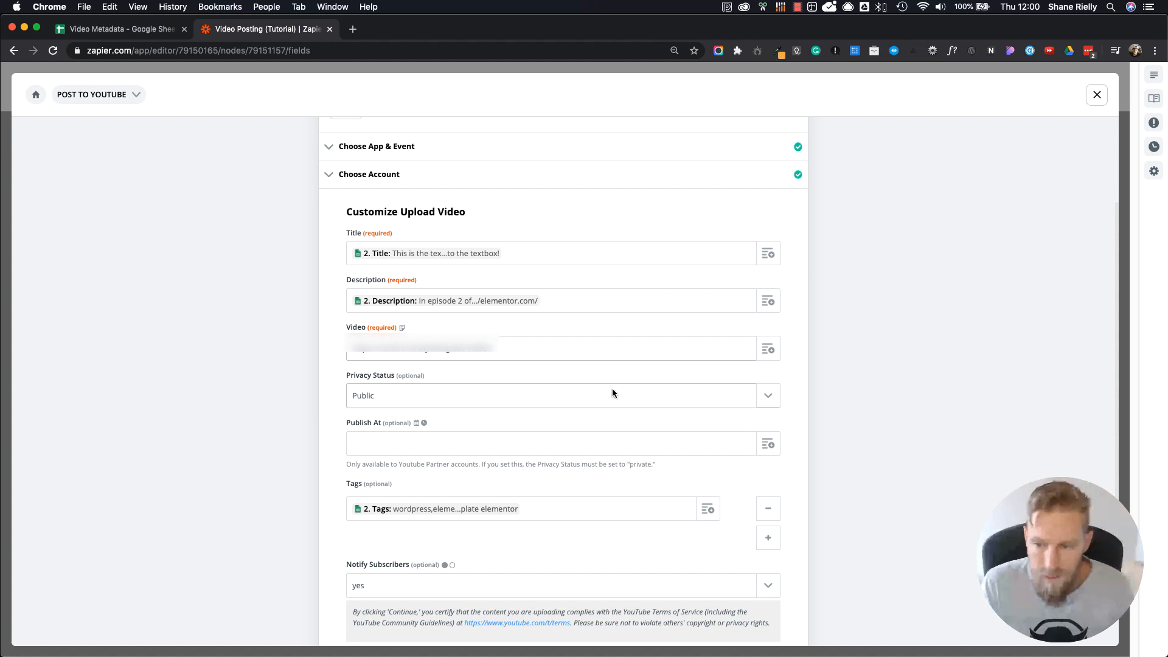
pyautogui.moveTo(494, 348); pyautogui.dragTo(345, 348)
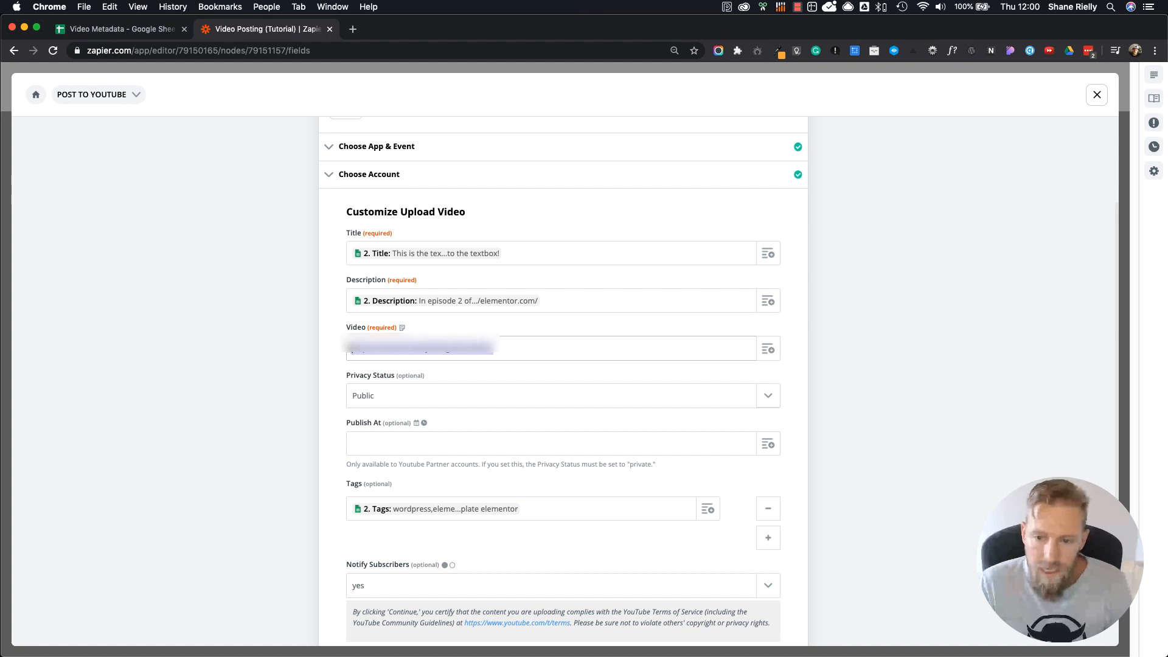
pyautogui.click(621, 349)
pyautogui.click(768, 351)
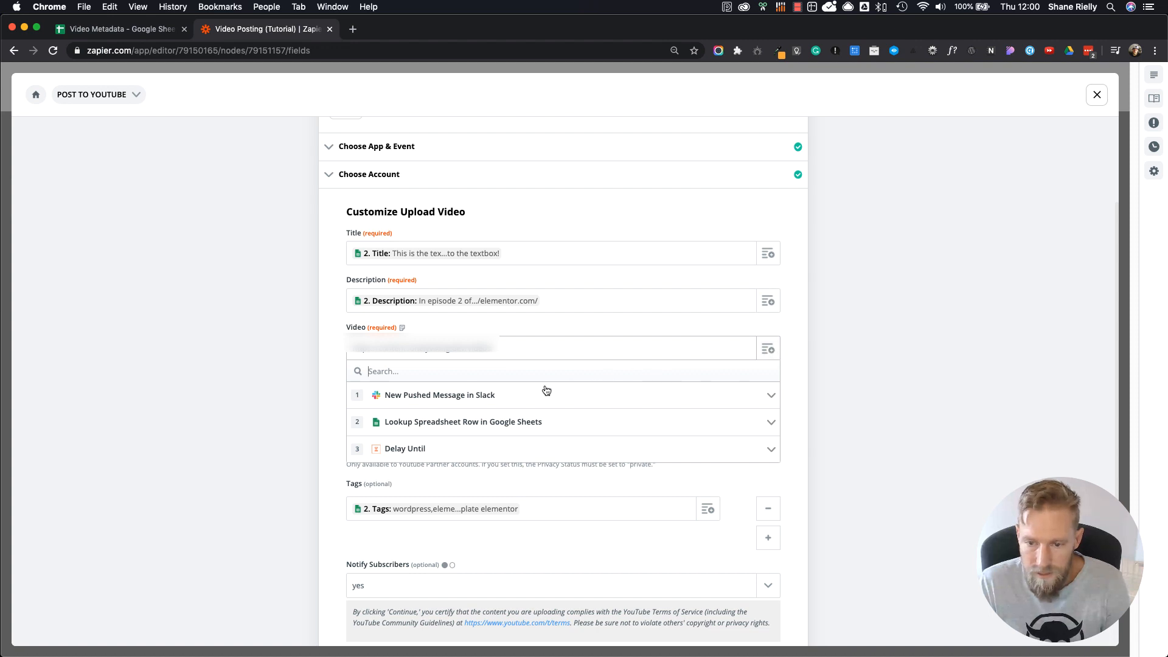
pyautogui.click(473, 424)
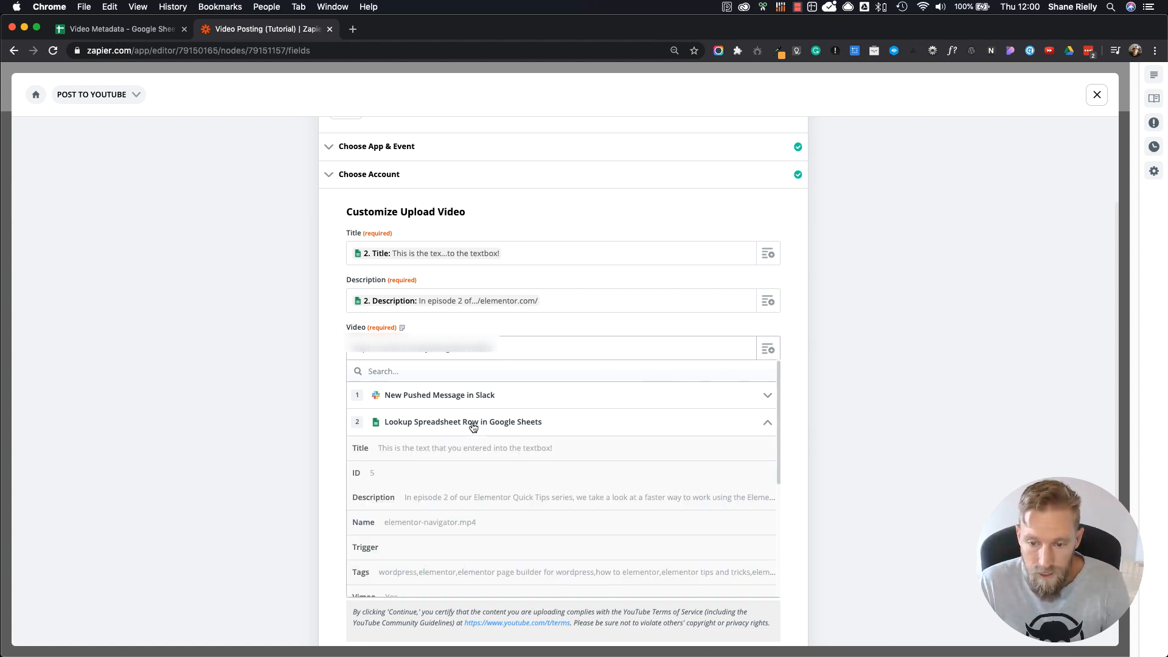
pyautogui.click(467, 522)
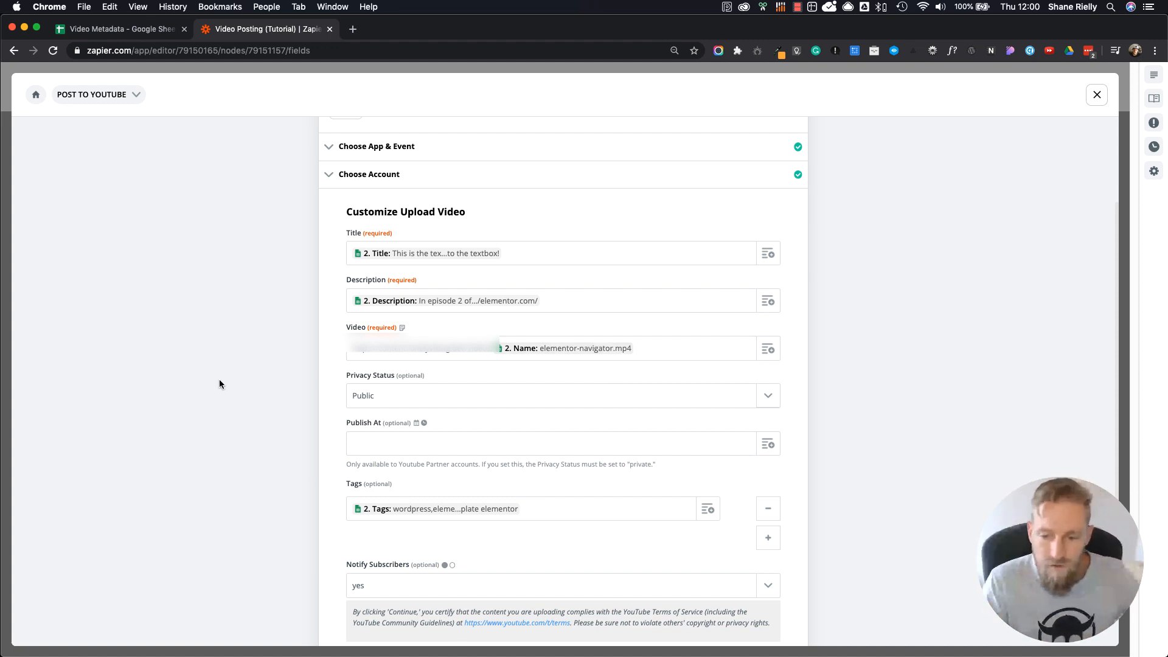
# Step: Continue to the YouTube upload's test, skip it, and finish editing the step to return to the full zap
pyautogui.scroll(-5, 219, 380)
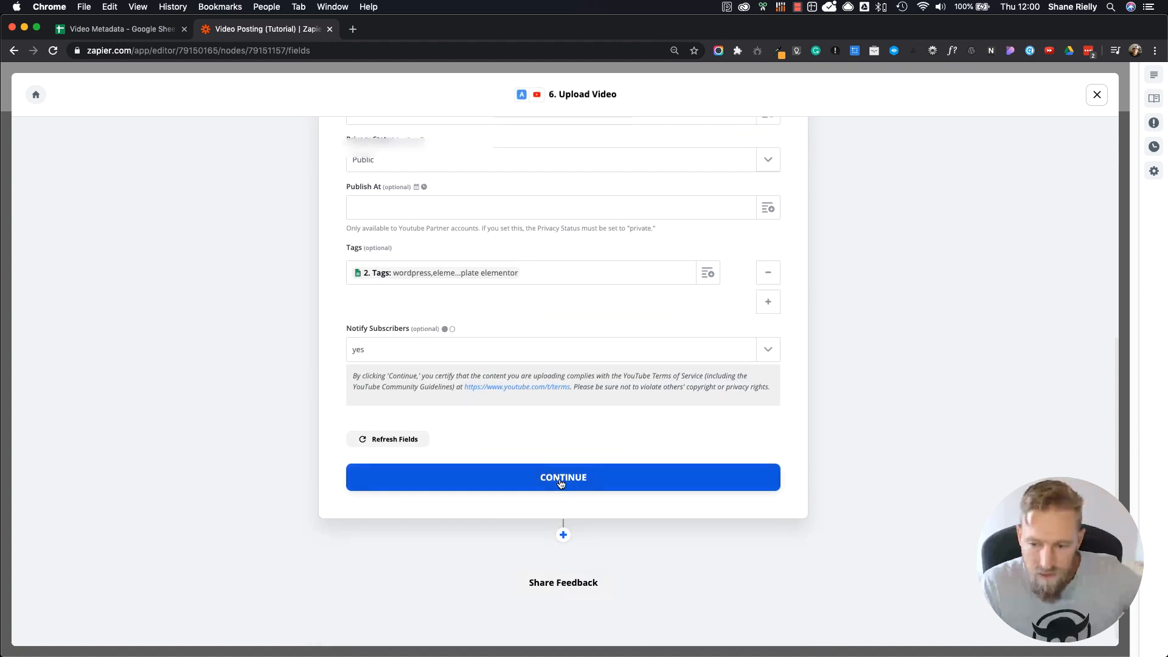
pyautogui.click(560, 483)
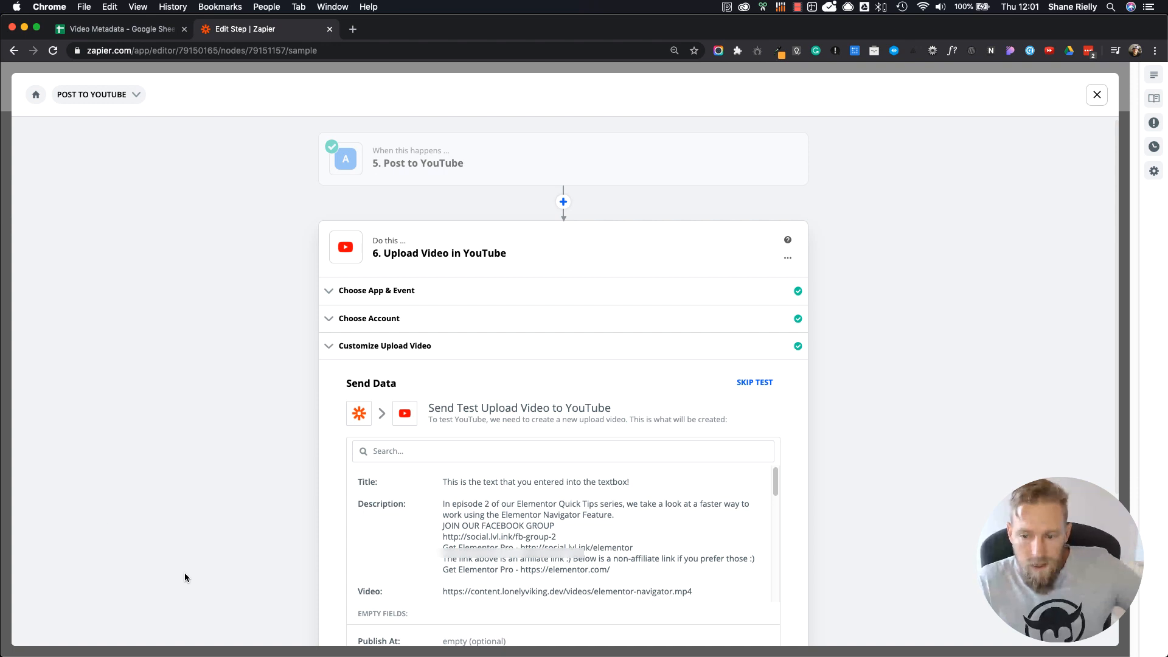
pyautogui.scroll(-3, 185, 572)
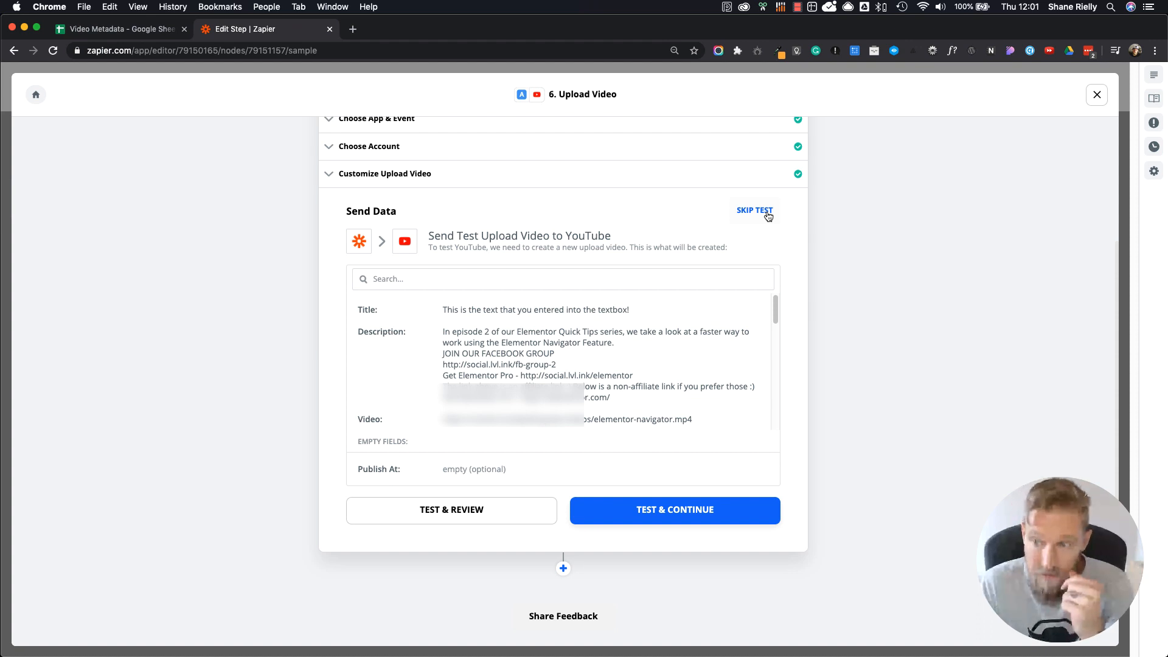
pyautogui.click(768, 214)
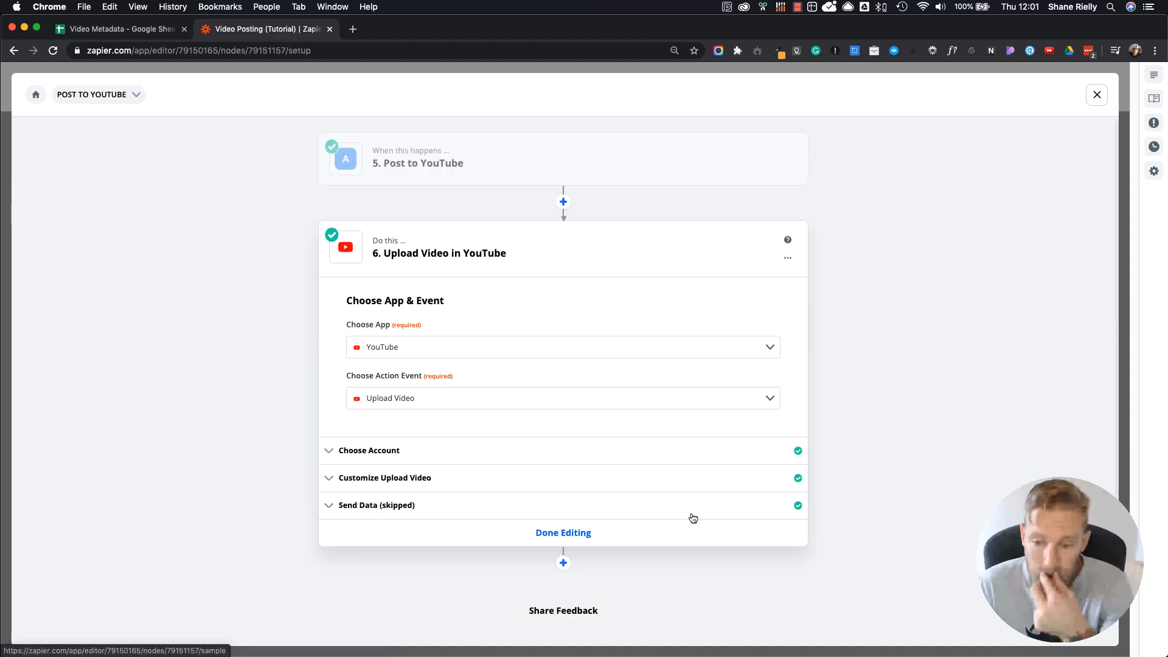
pyautogui.click(581, 533)
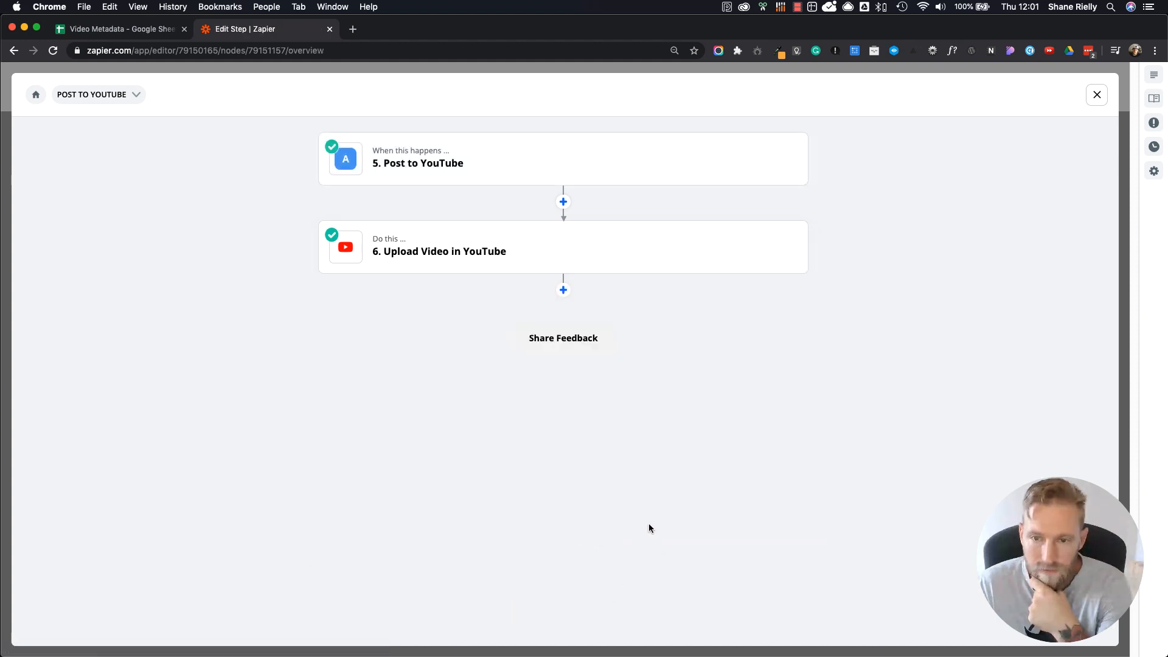
pyautogui.click(1098, 98)
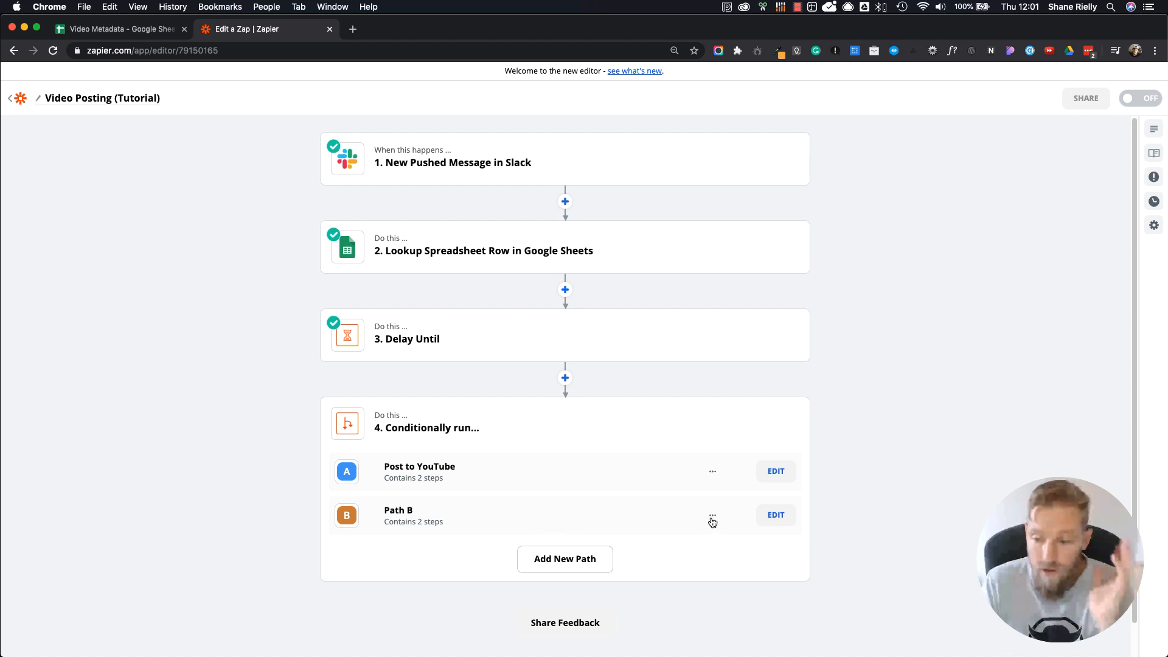
# Step: Rename Path B as "Post to Vimeo & Facebook" and continue to its rules setup
pyautogui.click(775, 516)
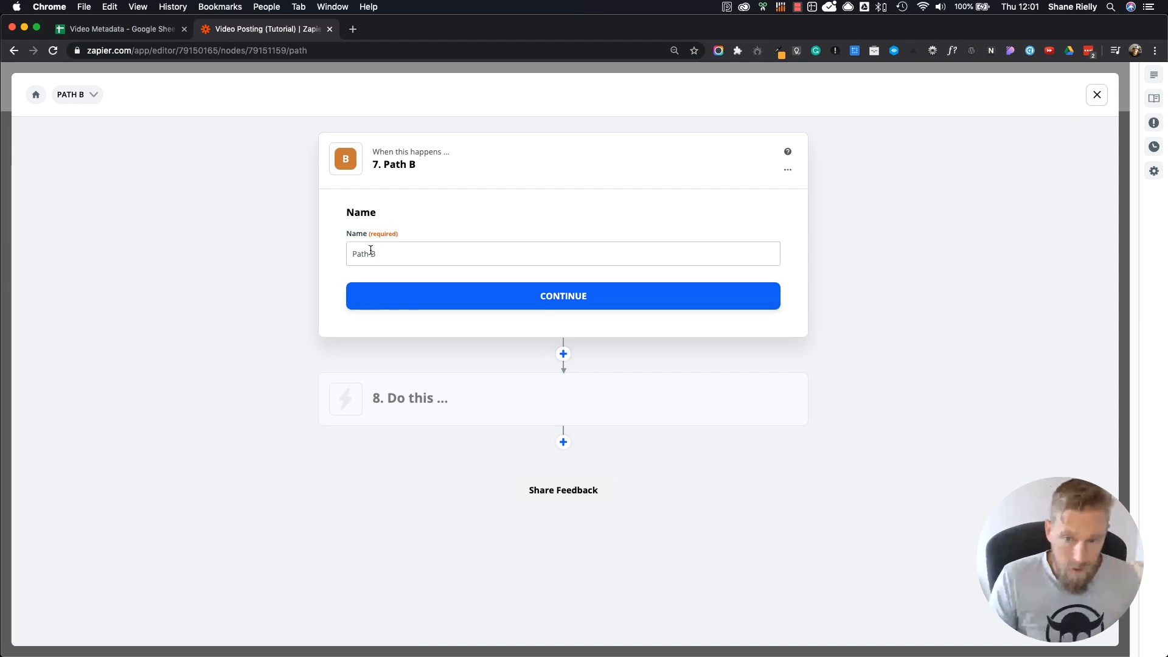
pyautogui.moveTo(377, 254); pyautogui.dragTo(353, 257)
pyautogui.write('Post')
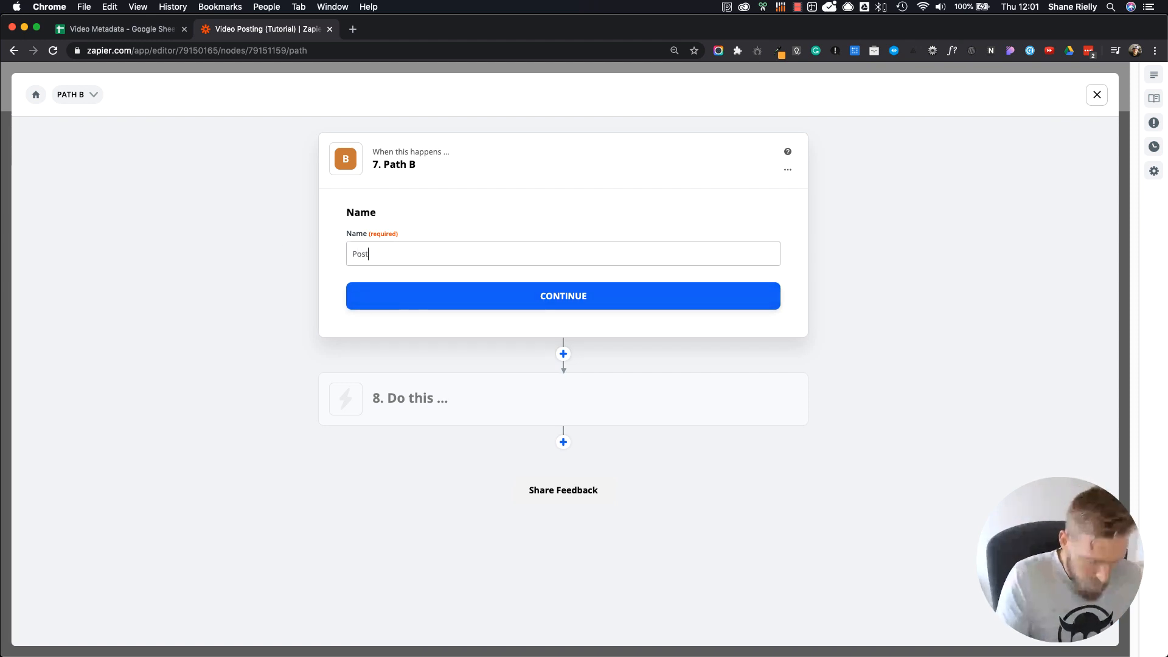
pyautogui.write(' to ')
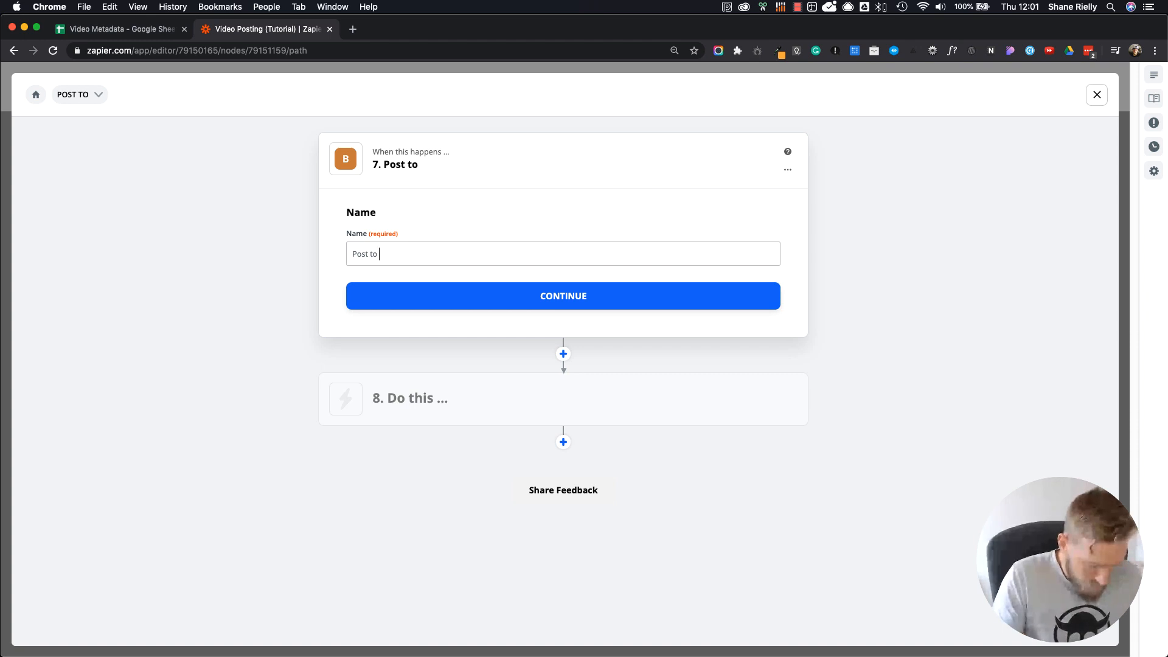
pyautogui.write('Vimeo ')
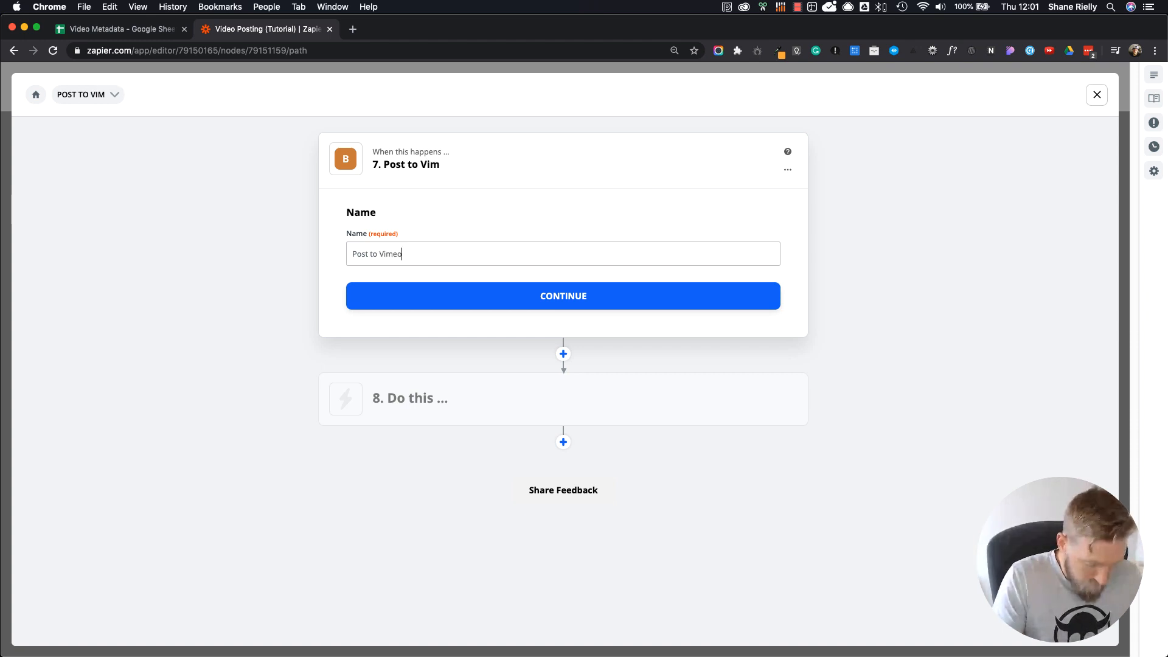
pyautogui.write('& F')
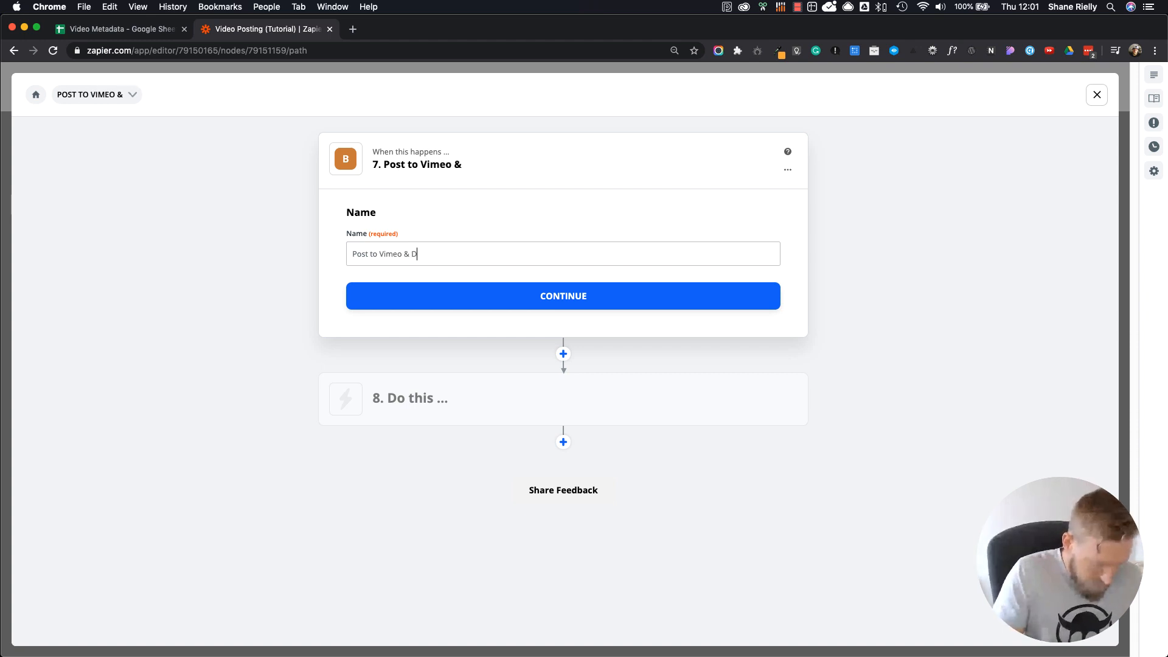
pyautogui.write('aceb')
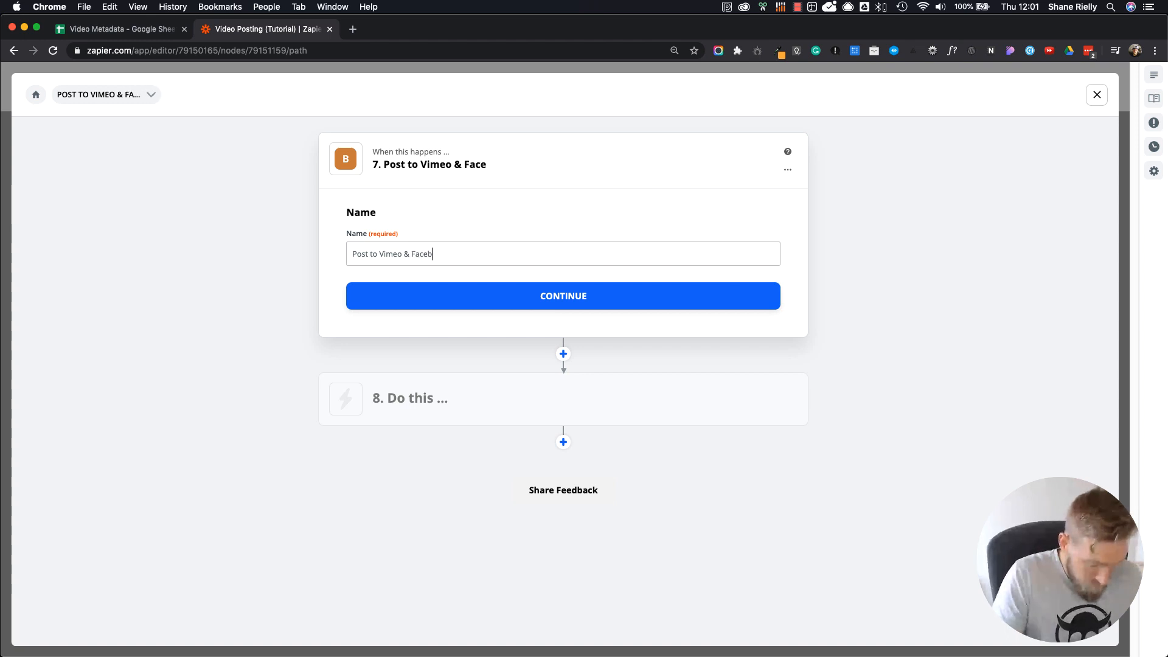
pyautogui.write('ook')
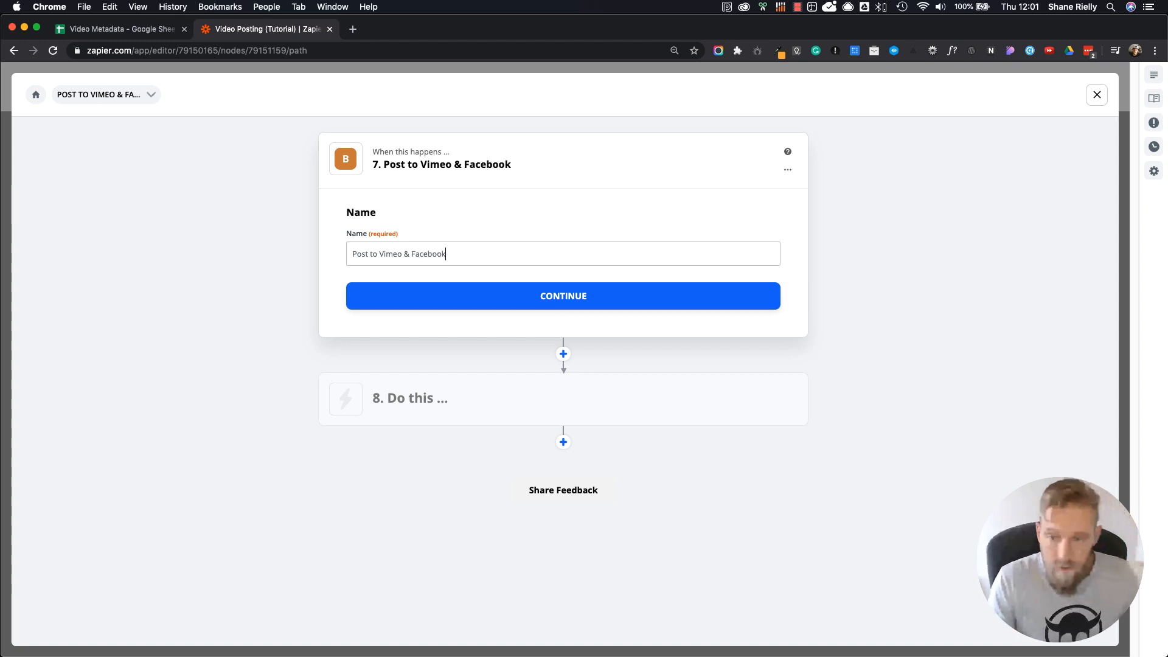
pyautogui.click(570, 297)
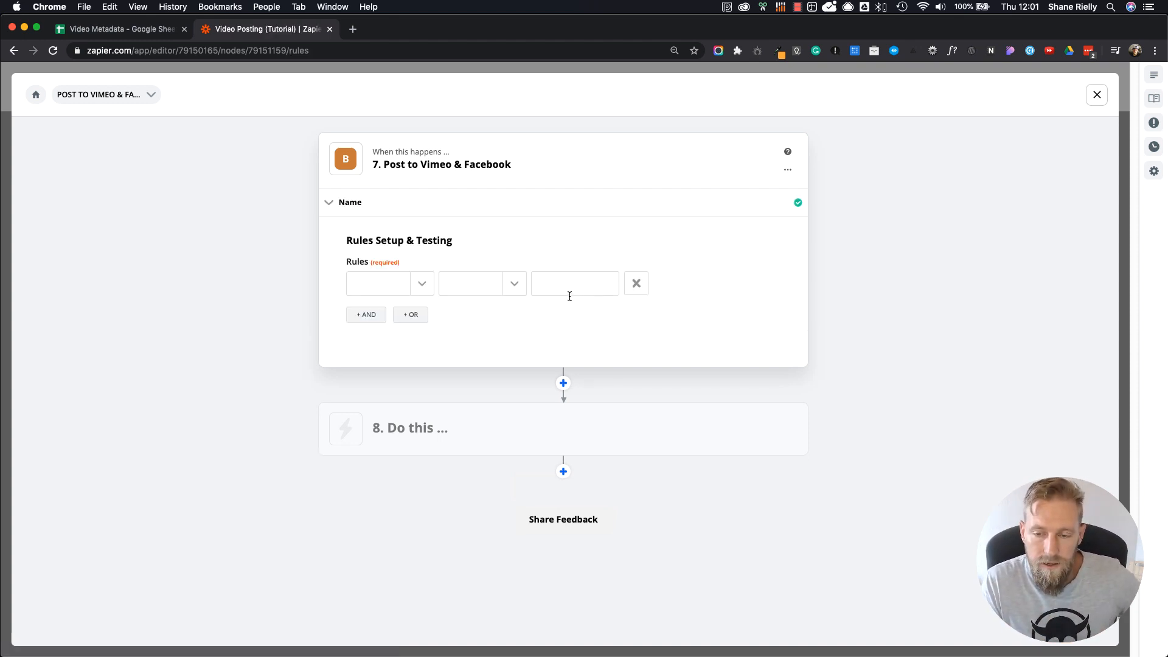
# Step: Set the path's first rule so the Facebook value from the Google Sheets row lookup exactly matches the text "Yes"
pyautogui.click(421, 285)
pyautogui.click(429, 359)
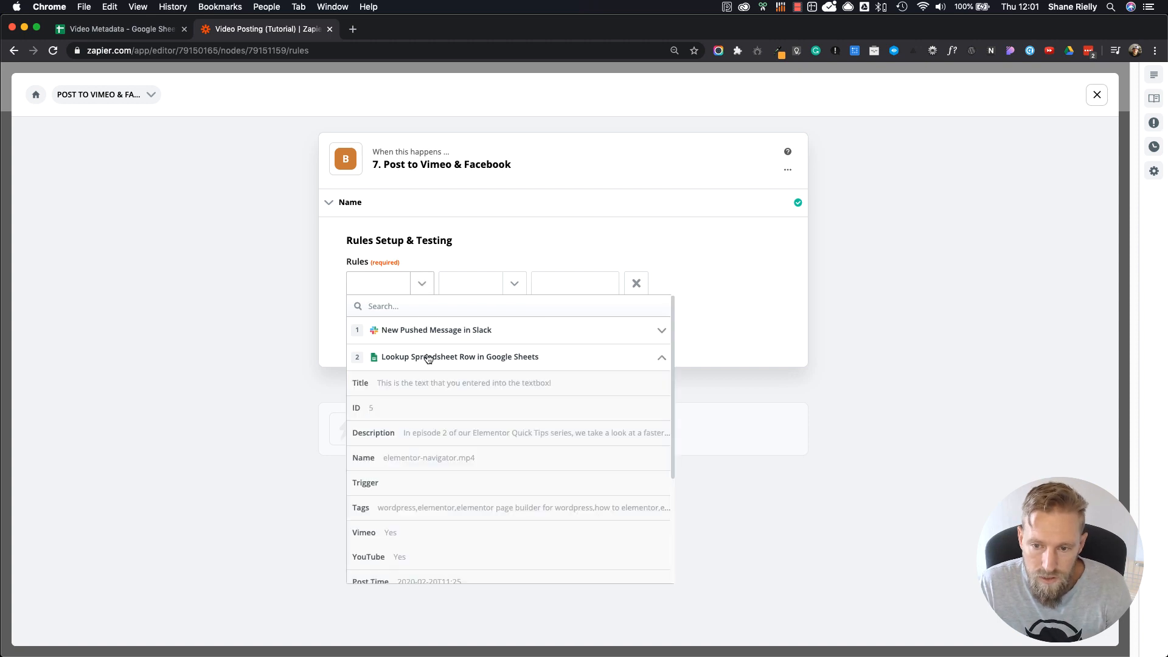
pyautogui.scroll(-1, 429, 525)
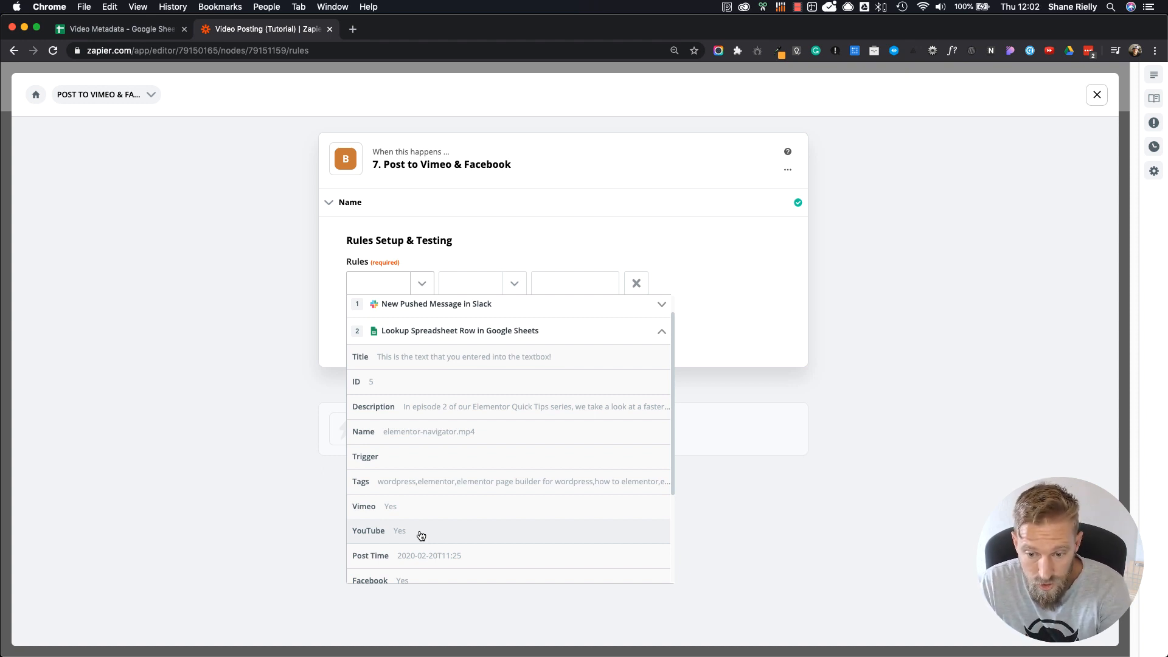
pyautogui.scroll(-5, 404, 514)
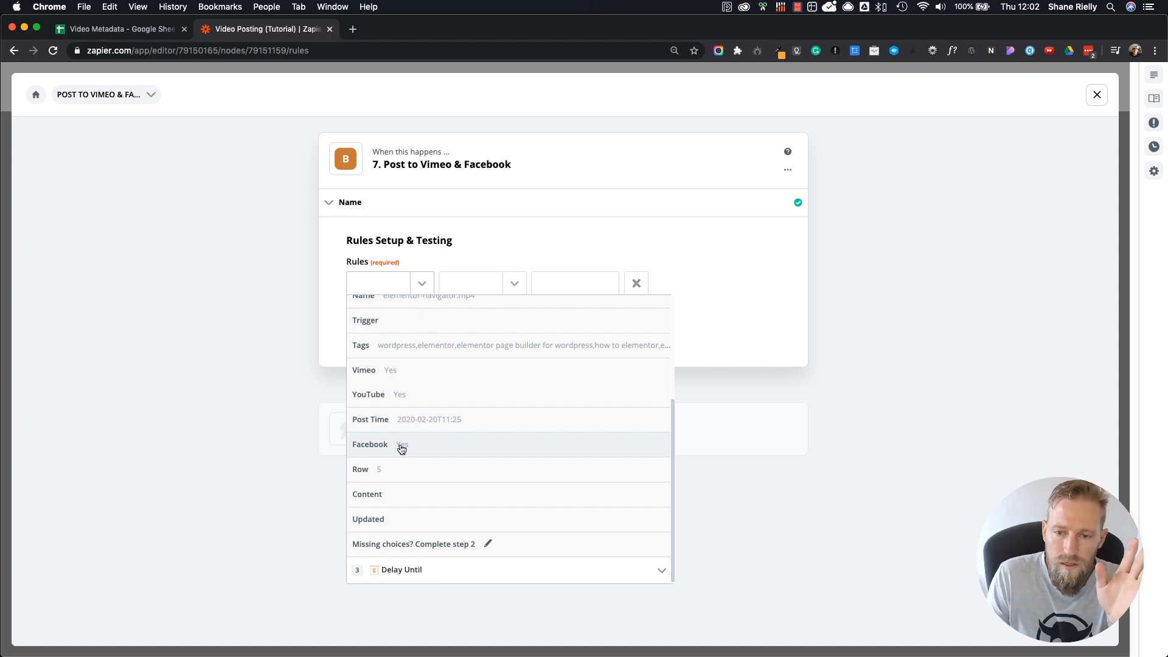
pyautogui.click(400, 445)
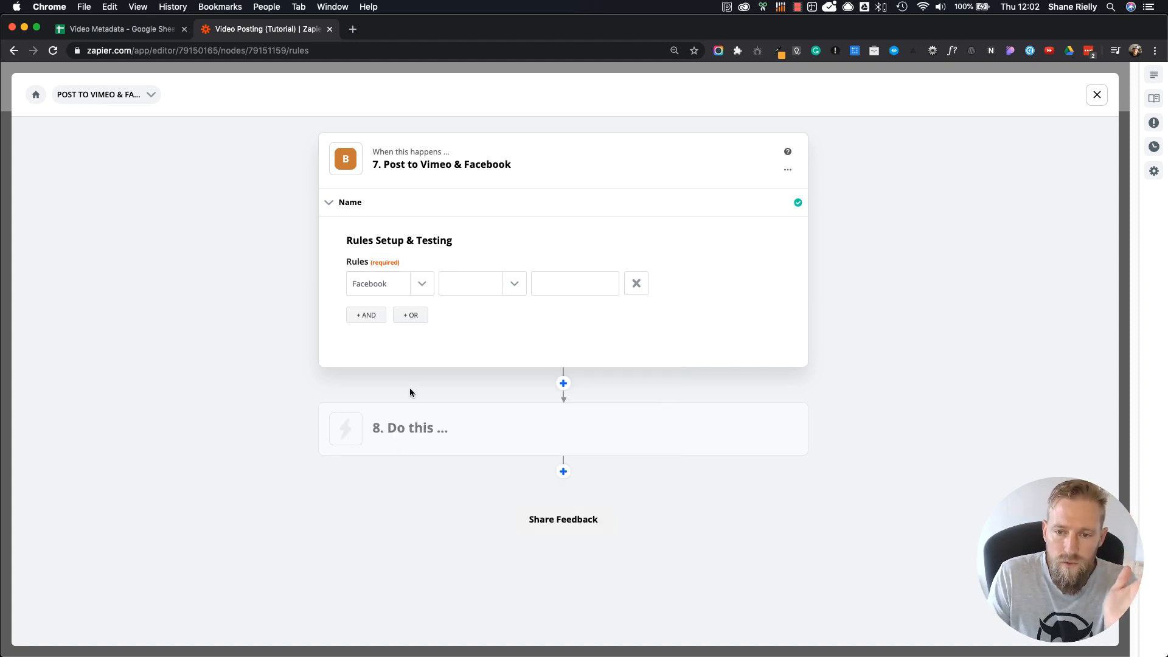
pyautogui.click(517, 284)
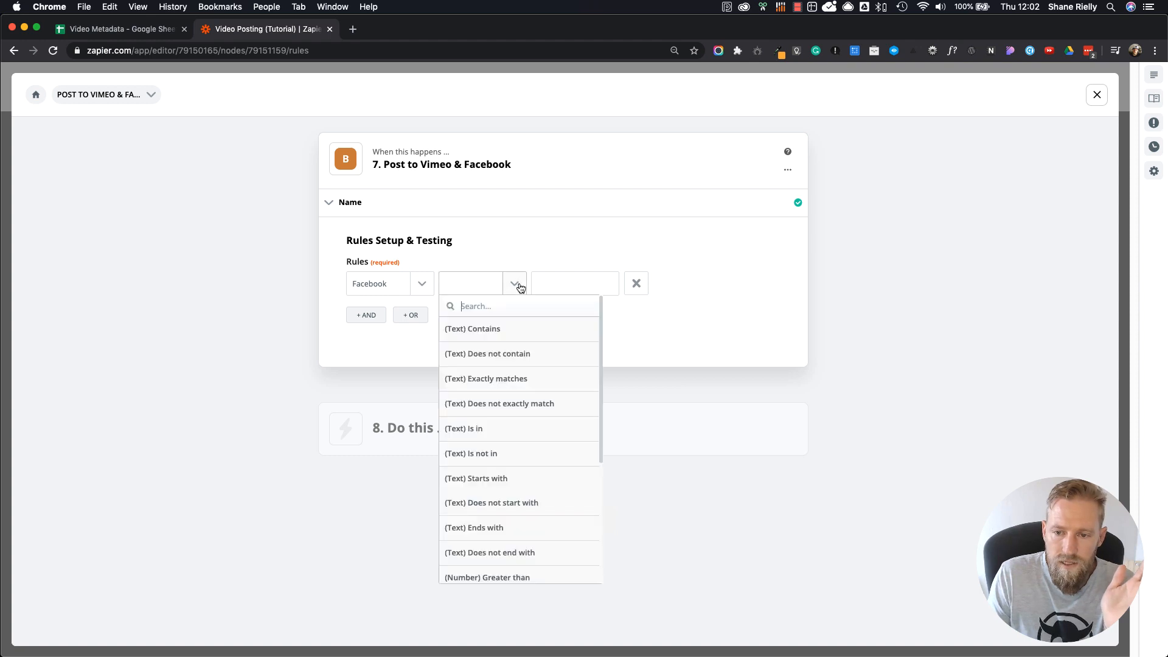
pyautogui.click(503, 380)
pyautogui.click(569, 289)
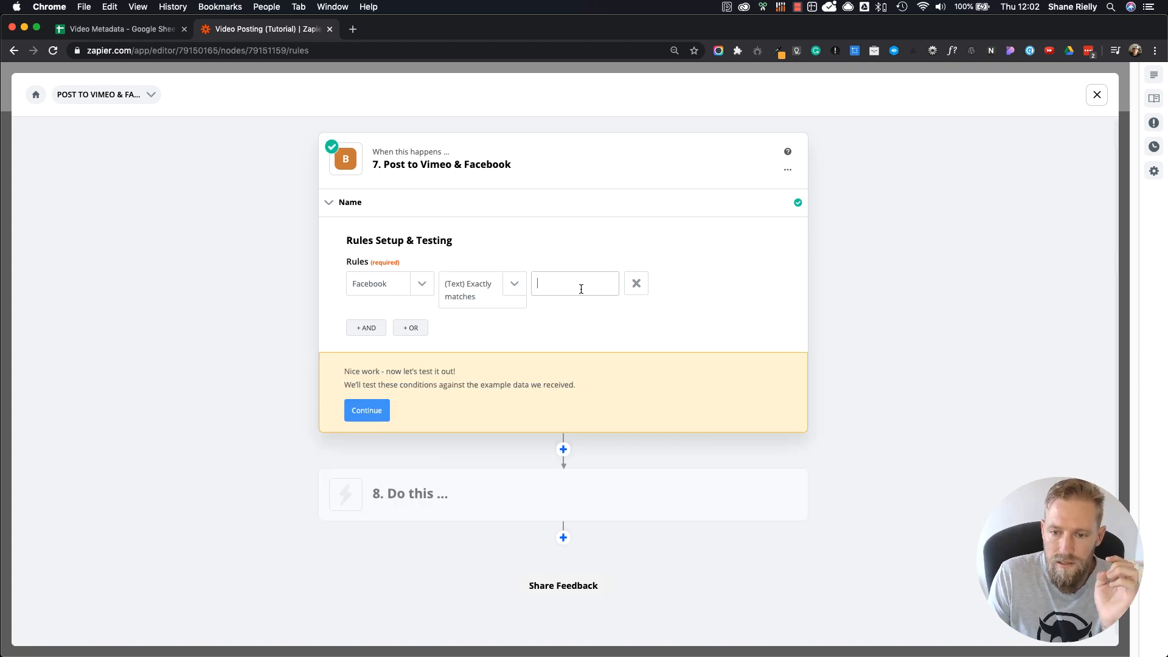
pyautogui.write('Y')
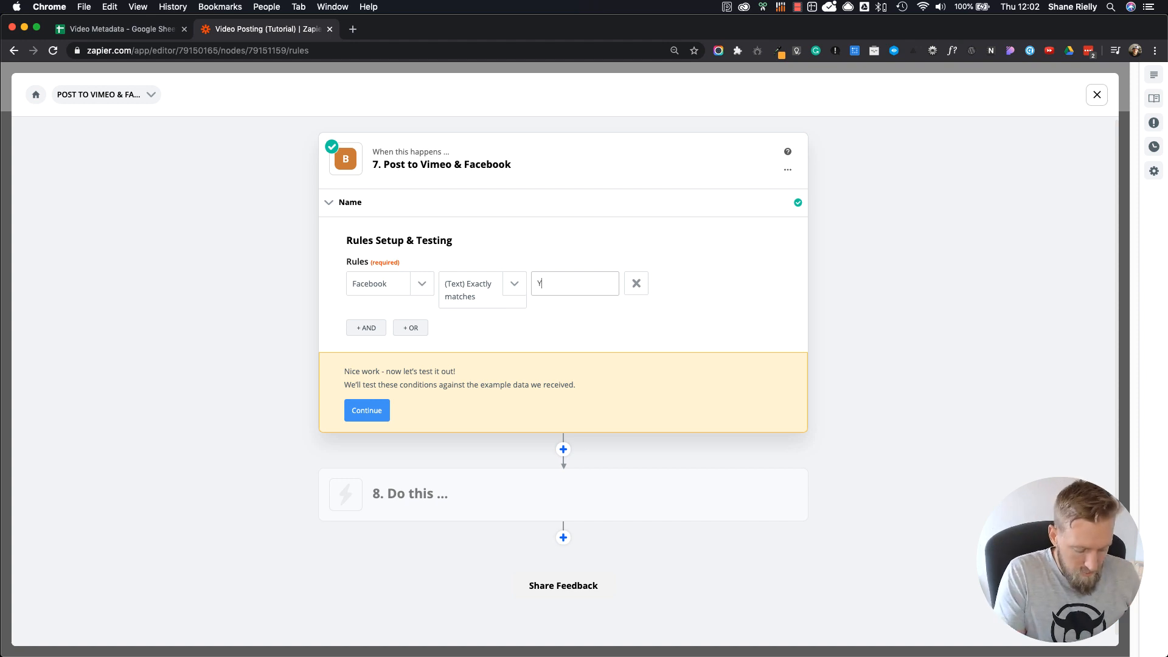
pyautogui.write('es')
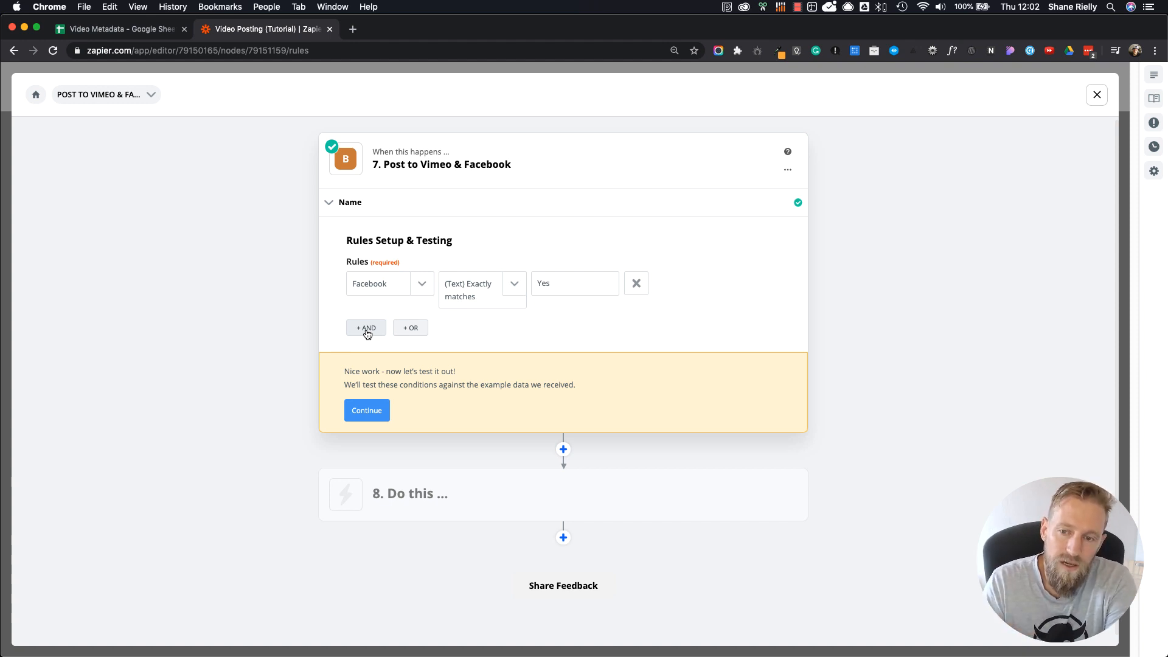
# Step: Add an OR condition requiring the Vimeo value from the Google Sheets row lookup to exactly match the text "Yes"
pyautogui.click(412, 332)
pyautogui.click(427, 396)
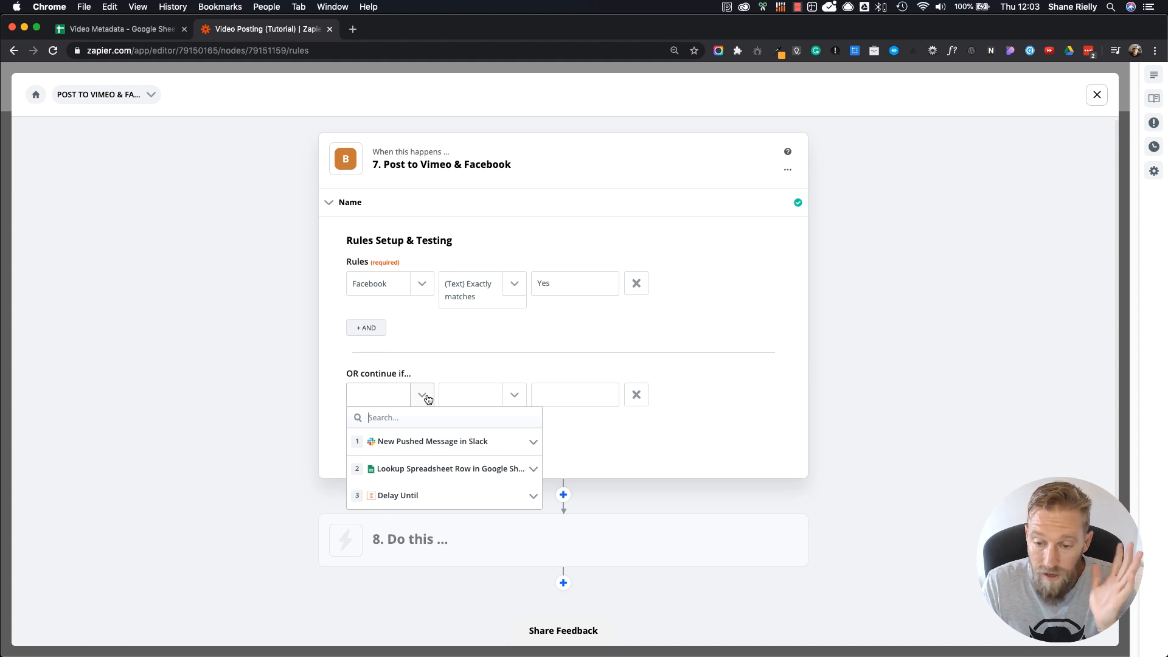
pyautogui.click(438, 469)
pyautogui.scroll(-3, 417, 555)
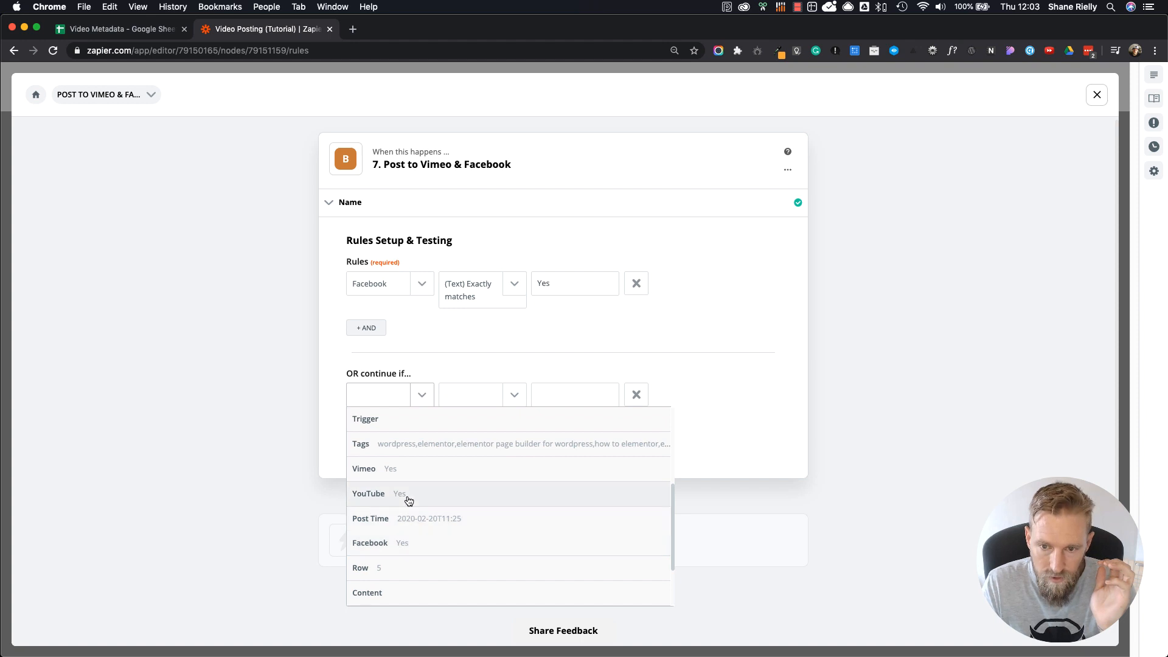
pyautogui.scroll(1, 402, 516)
pyautogui.click(397, 480)
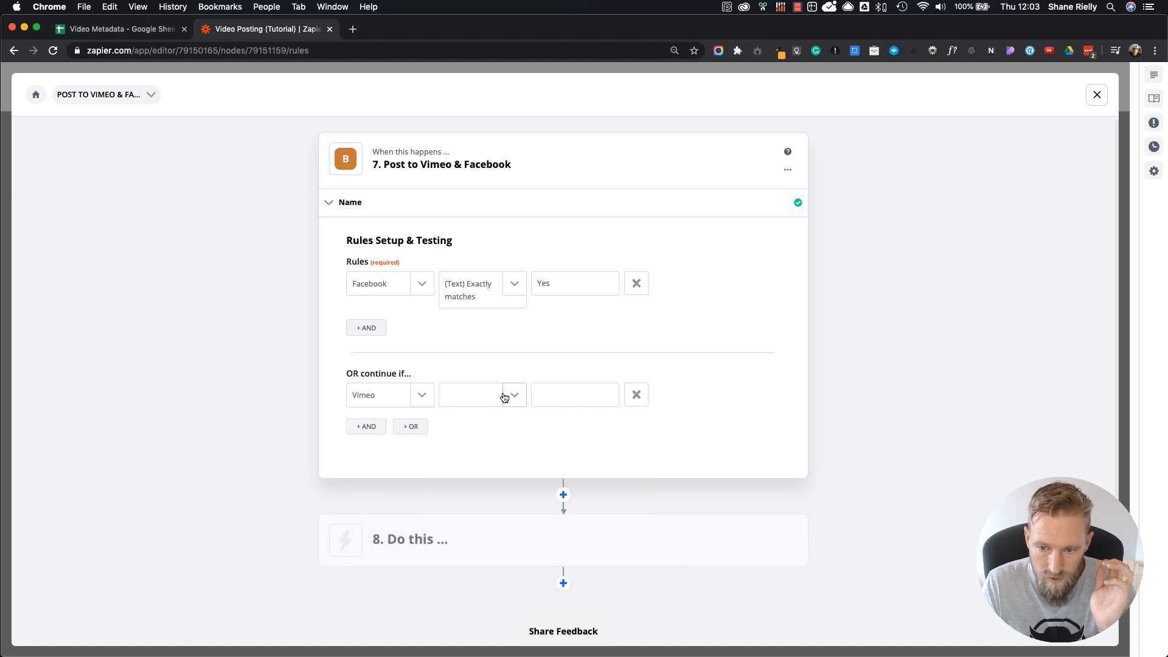
pyautogui.click(504, 398)
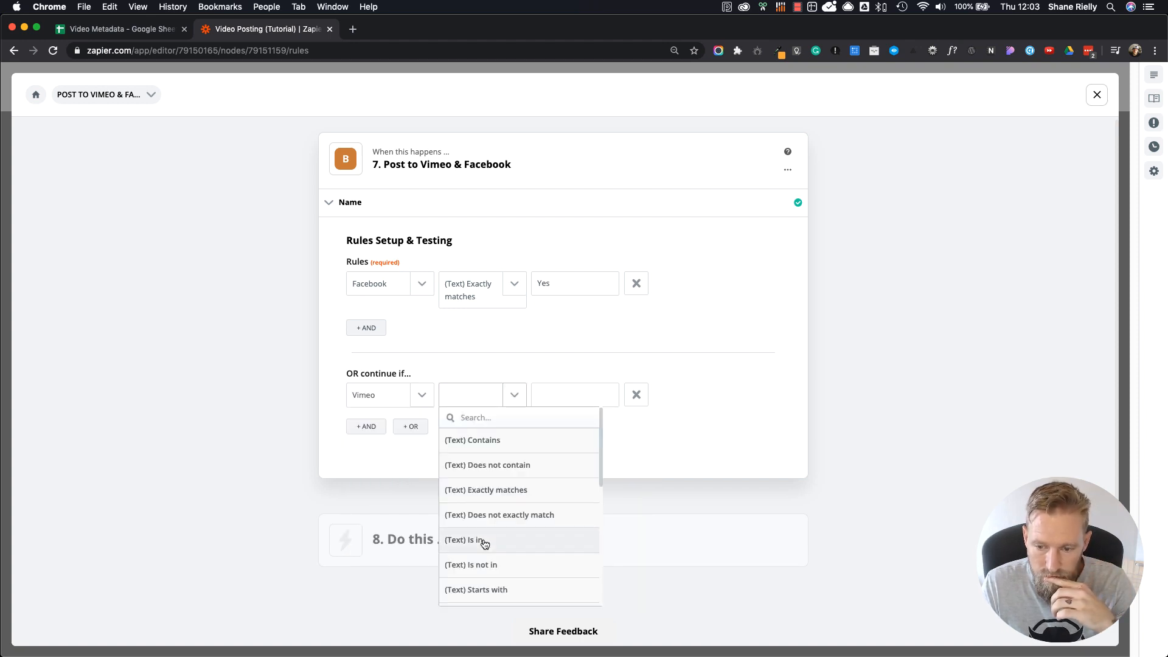
pyautogui.click(462, 491)
pyautogui.click(569, 394)
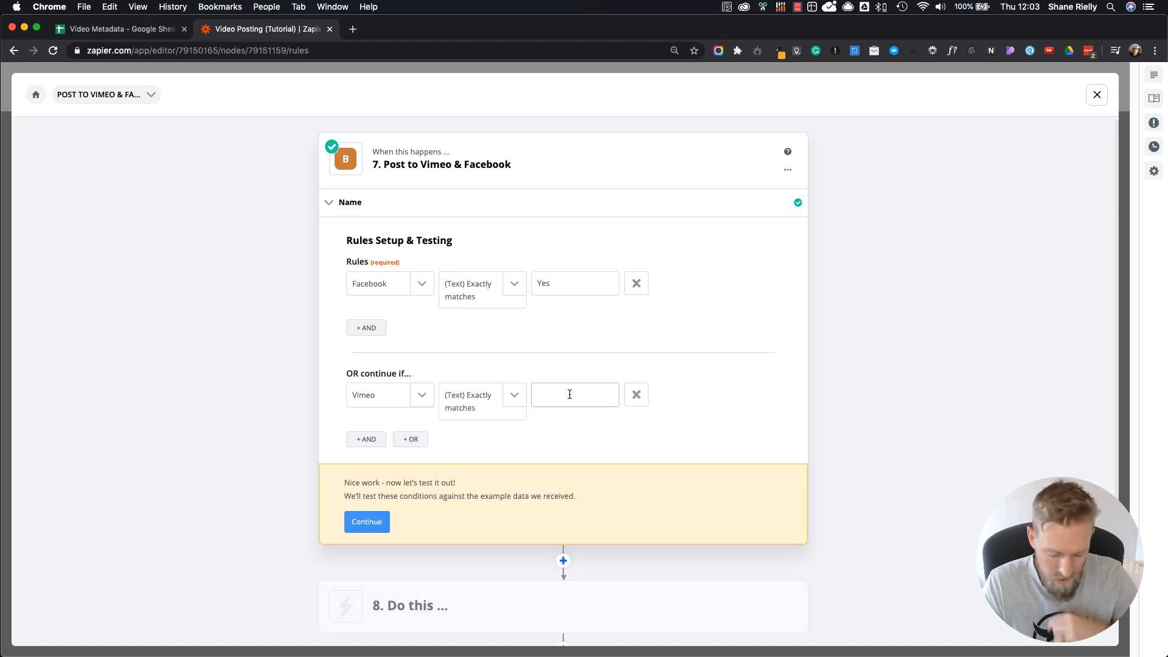
pyautogui.write('Yes')
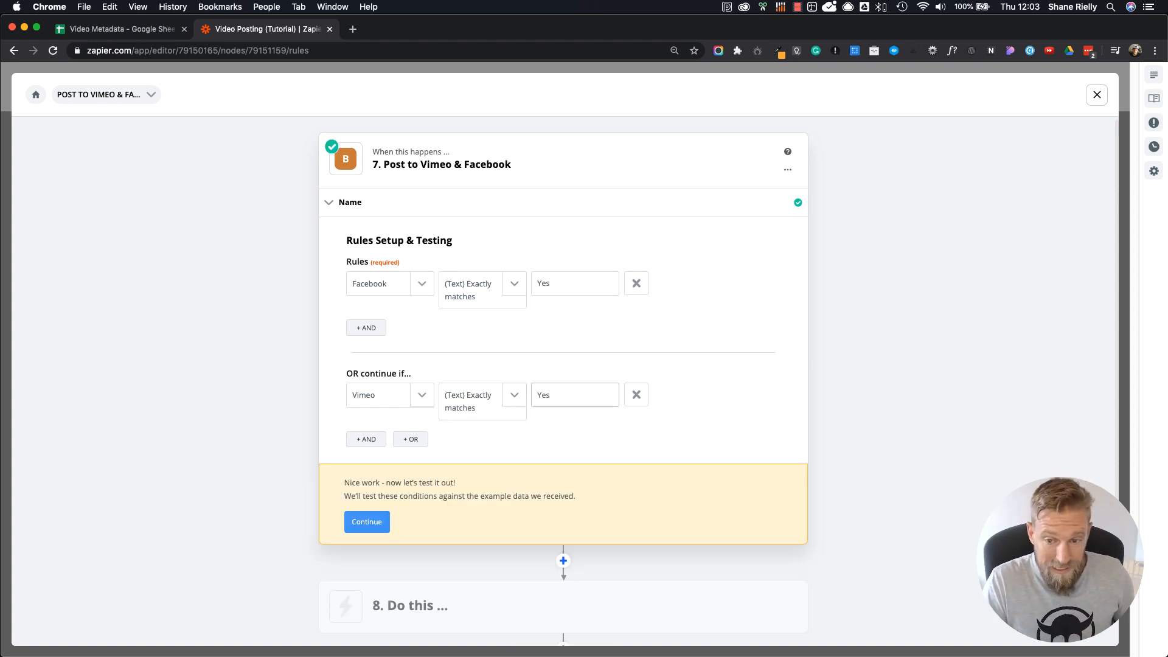
pyautogui.click(592, 445)
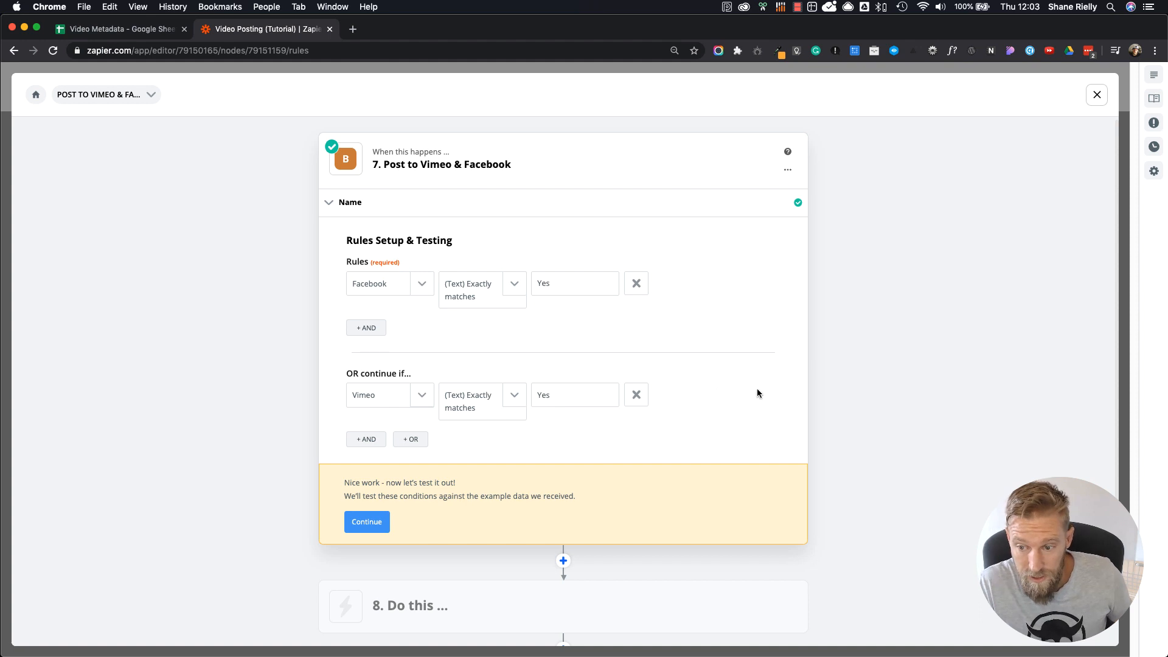
# Step: Test the path's rules against the sample data and open the empty action step 8 for editing
pyautogui.click(365, 525)
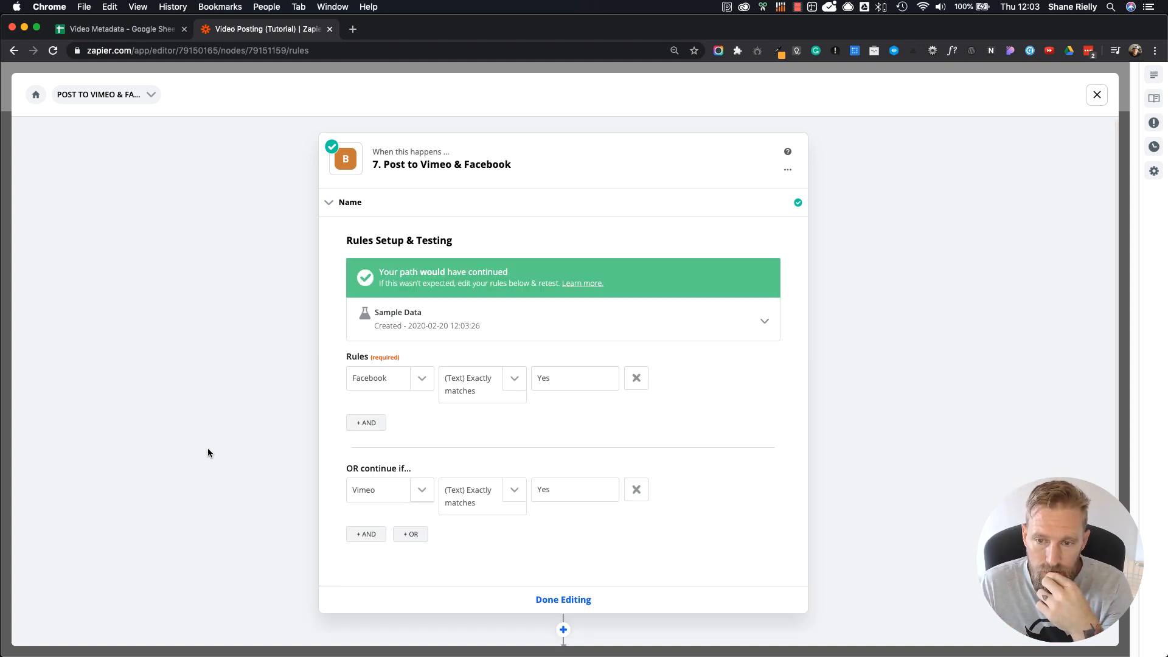
pyautogui.scroll(-3, 207, 448)
pyautogui.scroll(3, 504, 501)
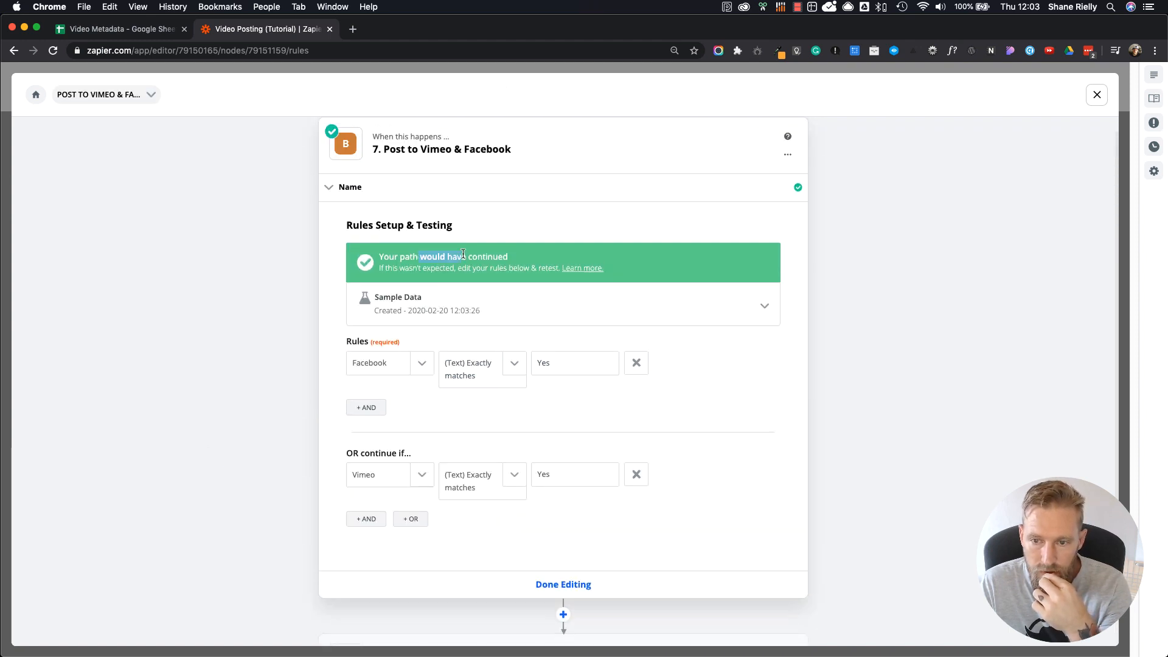
pyautogui.scroll(-3, 232, 454)
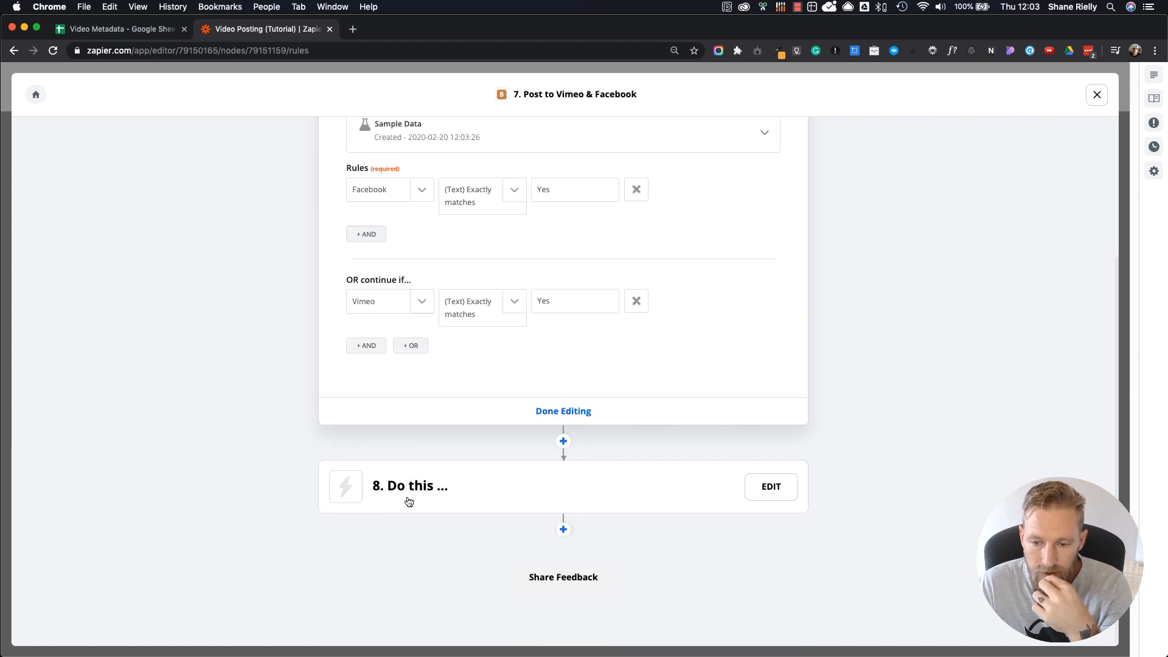
pyautogui.click(426, 490)
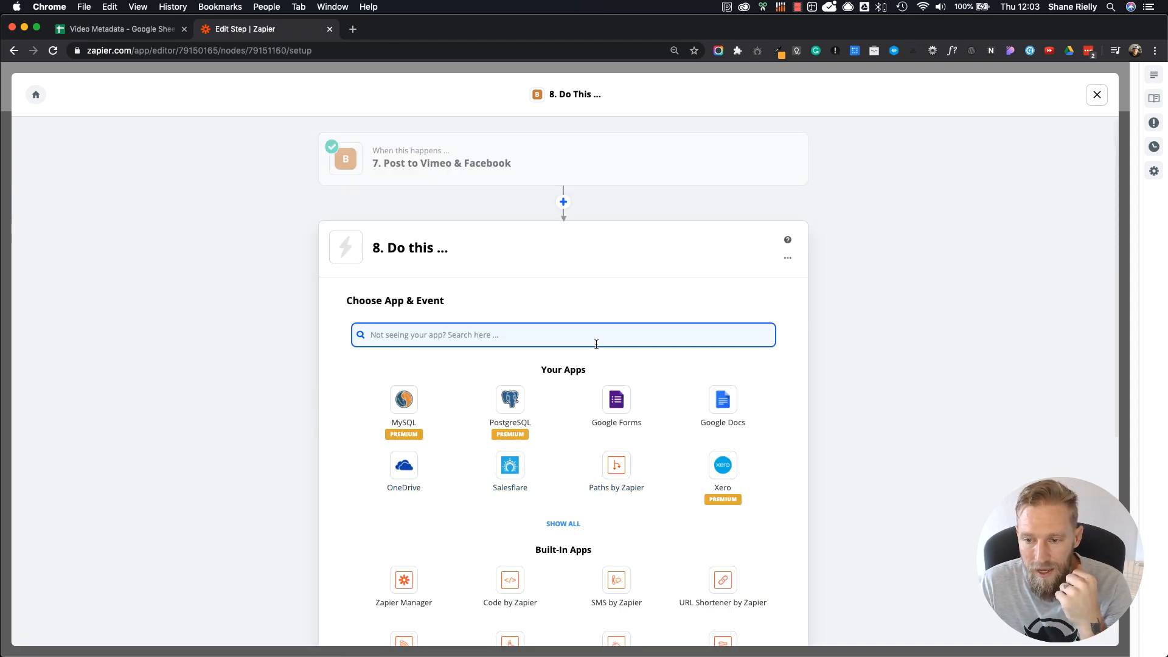
pyautogui.write('face')
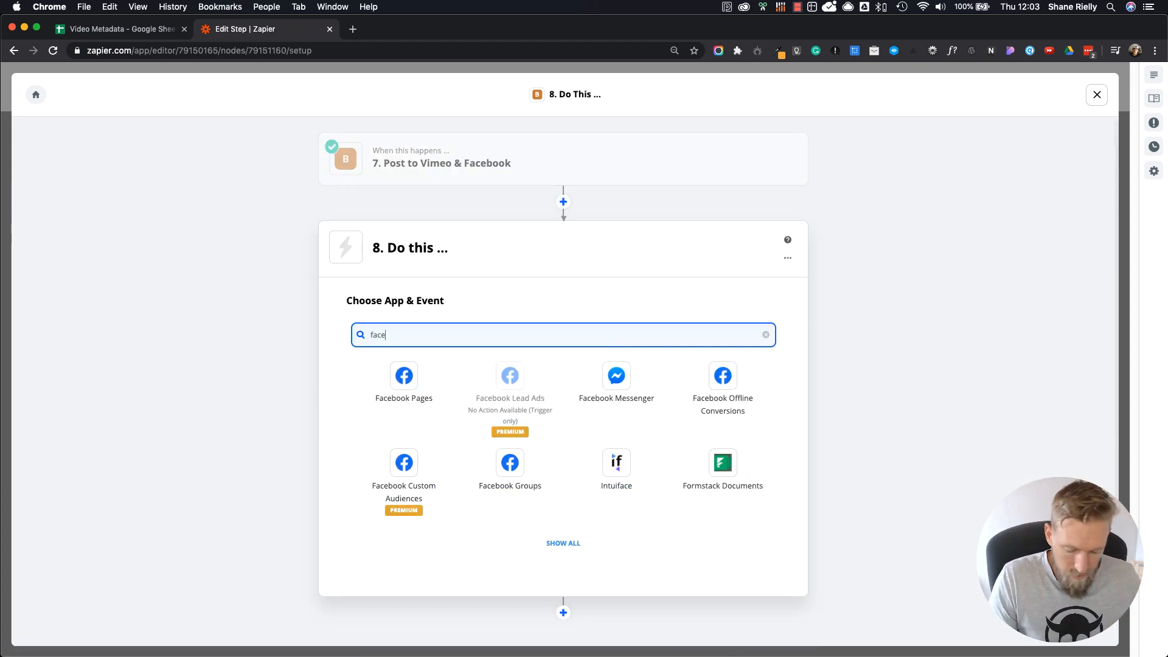
pyautogui.press('BackSpace')
pyautogui.press('BackSpace')
pyautogui.press('BackSpace')
pyautogui.press('BackSpace')
# Step: Find and choose Vimeo as step 8's app, keep Upload Video as the action event, and continue to account selection
pyautogui.write('vime')
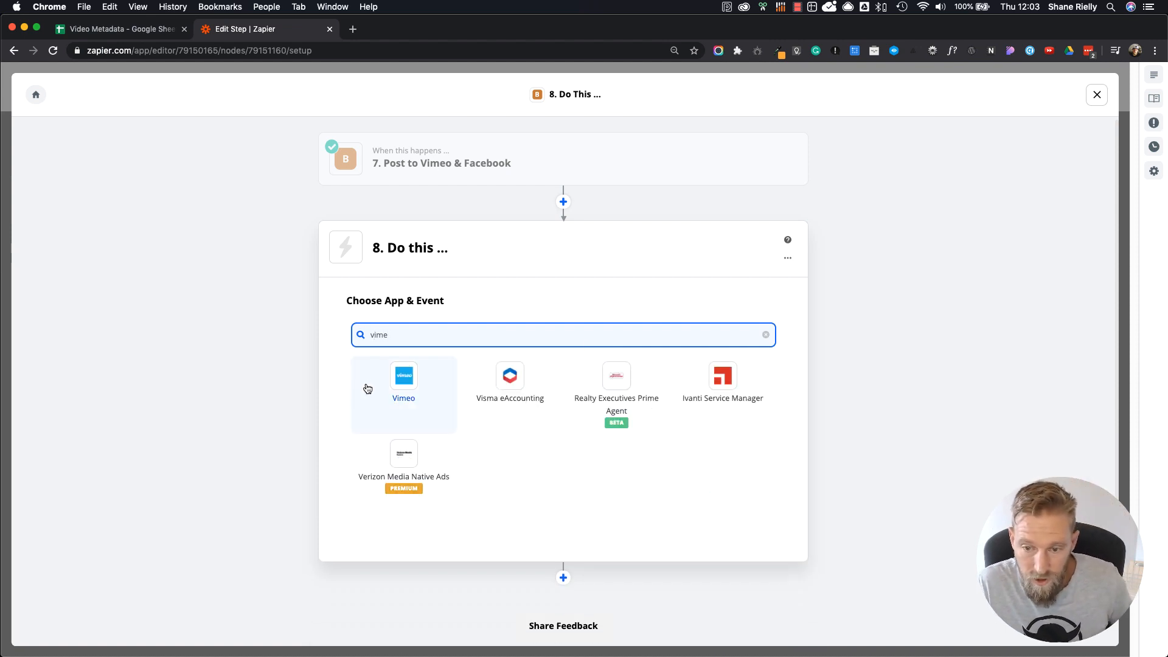
pyautogui.click(395, 382)
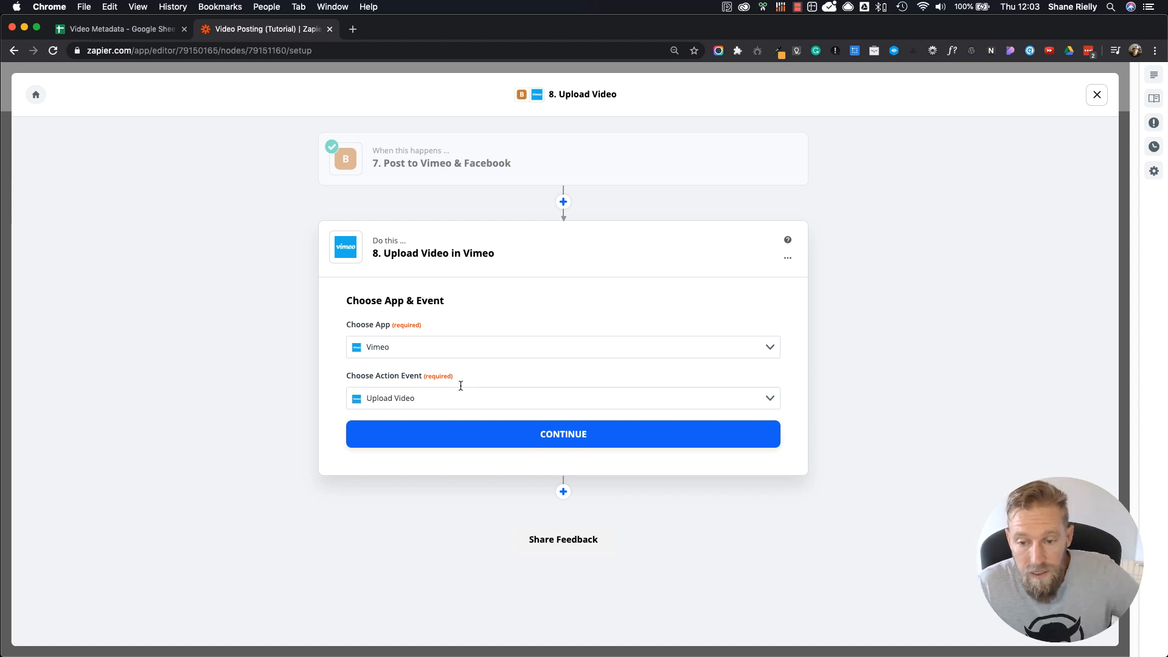
pyautogui.click(453, 404)
pyautogui.click(587, 441)
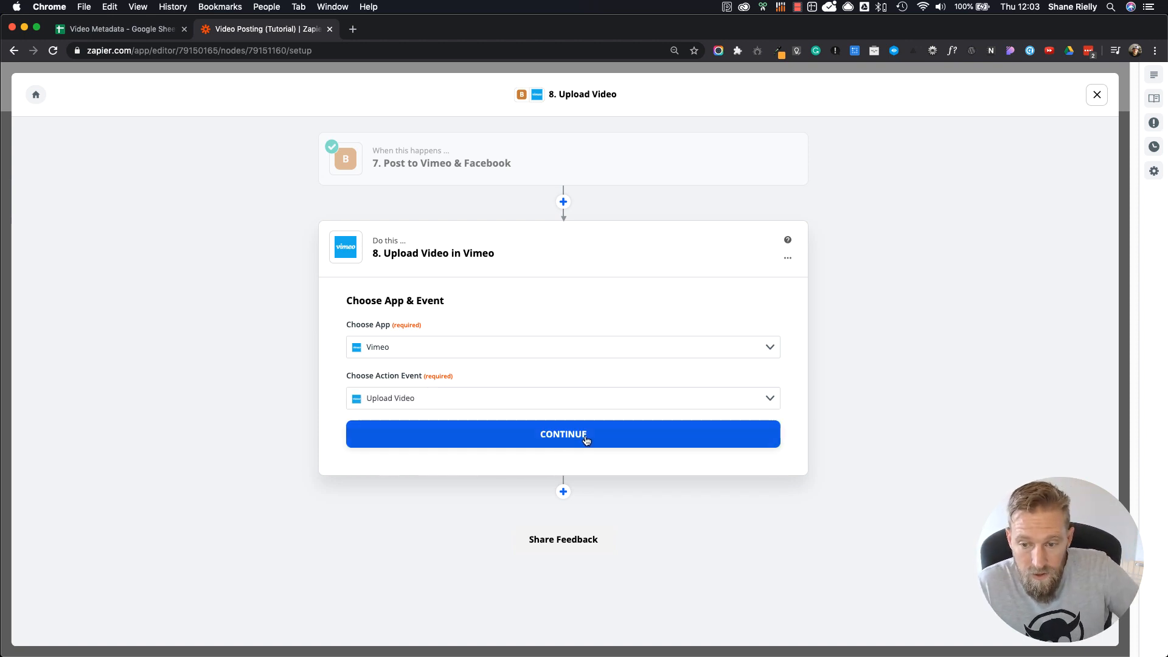
pyautogui.click(586, 437)
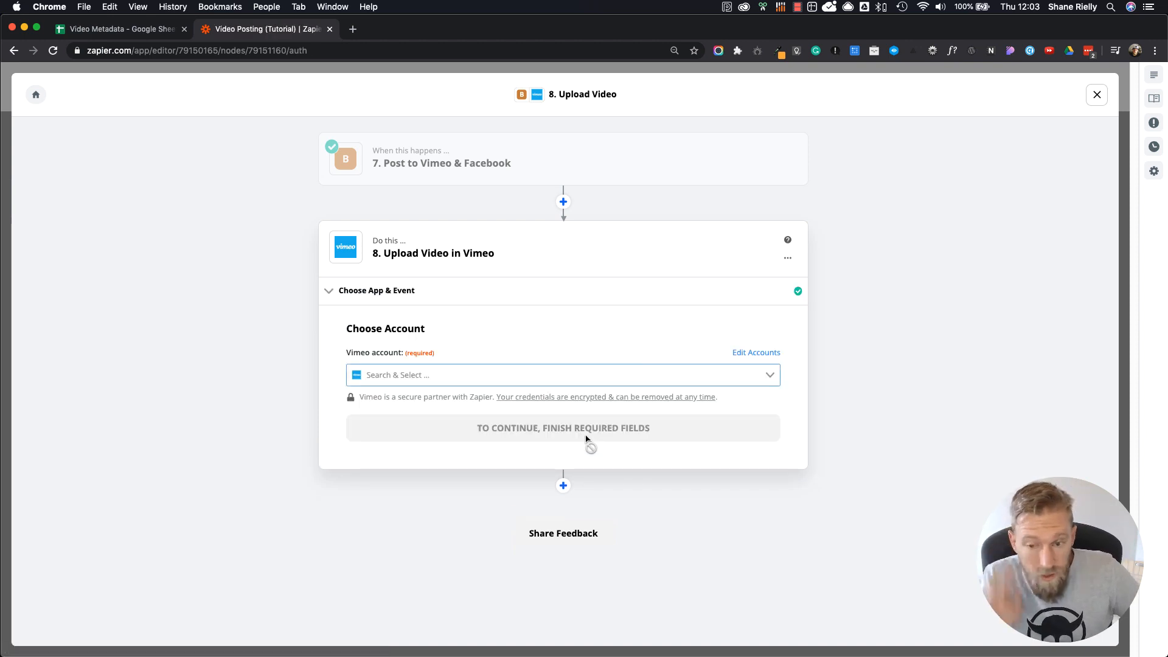
# Step: Select the connected Vimeo account for the upload and continue to the video's field setup
pyautogui.click(535, 375)
pyautogui.click(387, 414)
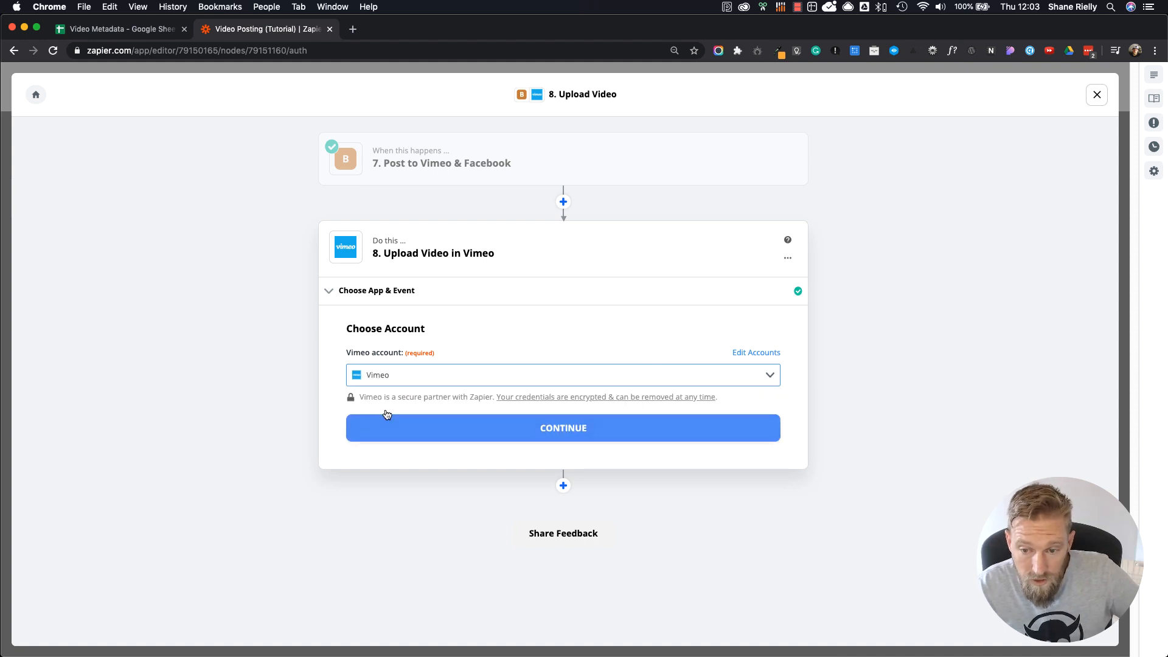
pyautogui.click(554, 431)
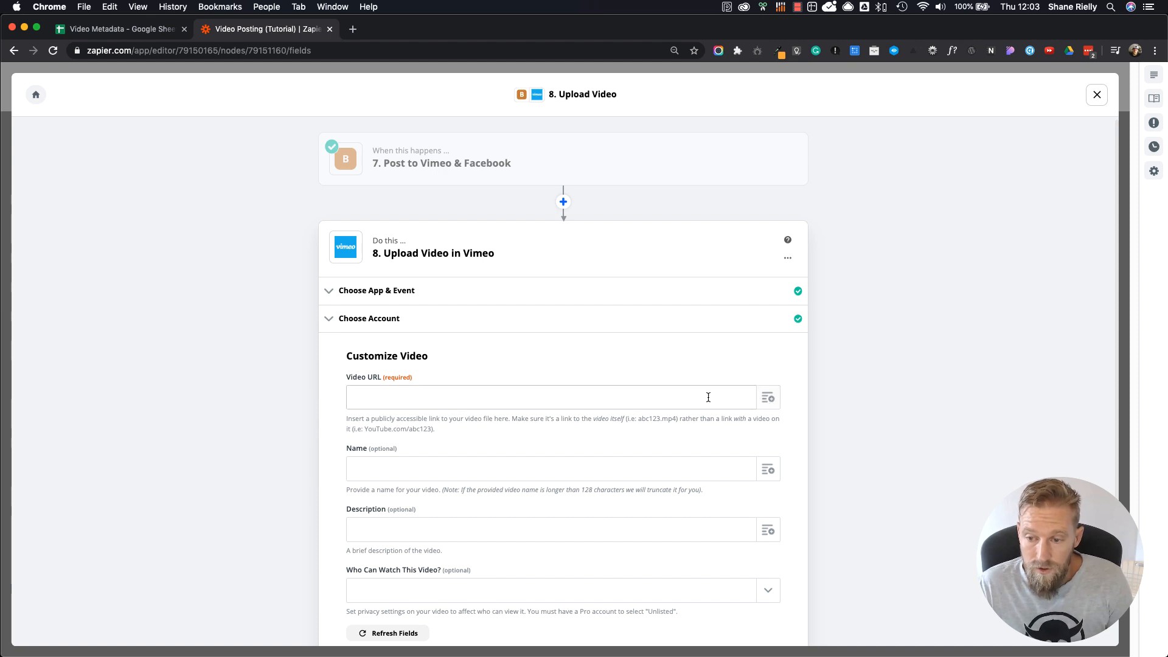
# Step: Fill the Vimeo upload's Video URL with the copied folder URL and the Name value from the Google Sheets row lookup
pyautogui.click(767, 400)
pyautogui.click(639, 399)
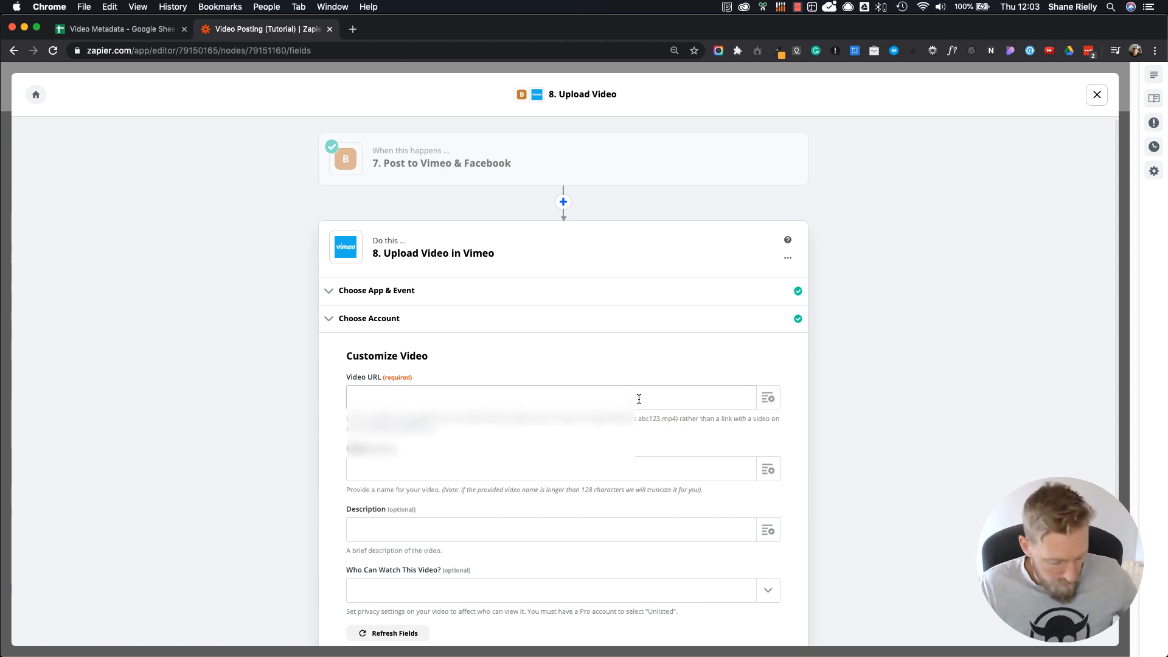
pyautogui.press('super+v')
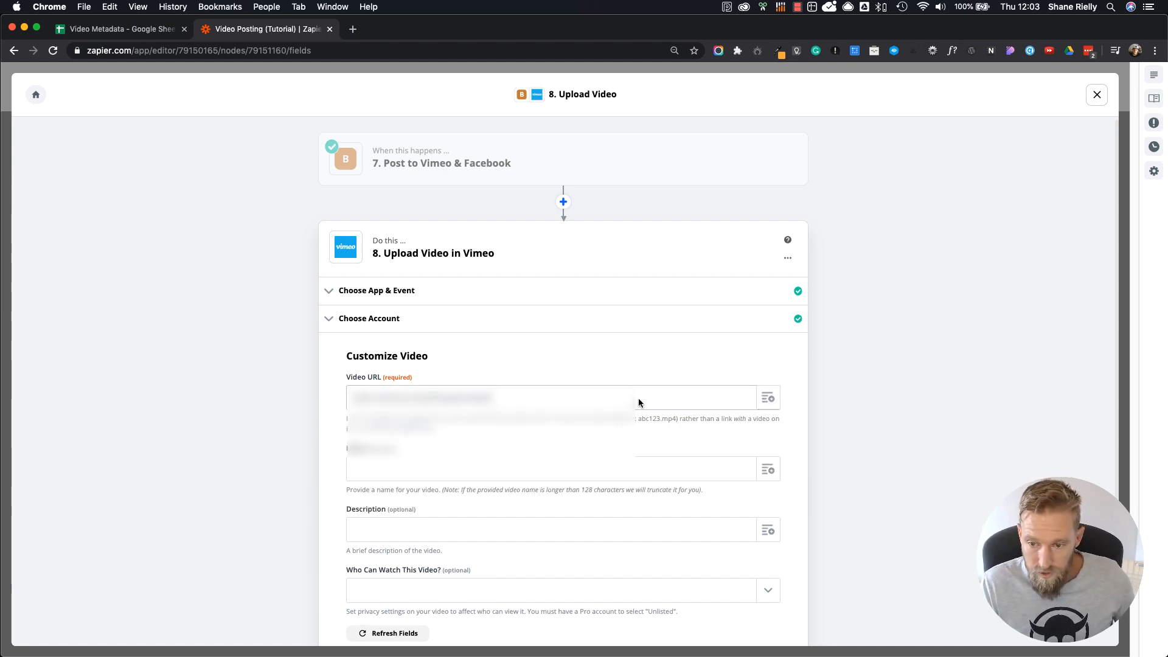
pyautogui.click(767, 398)
pyautogui.click(553, 469)
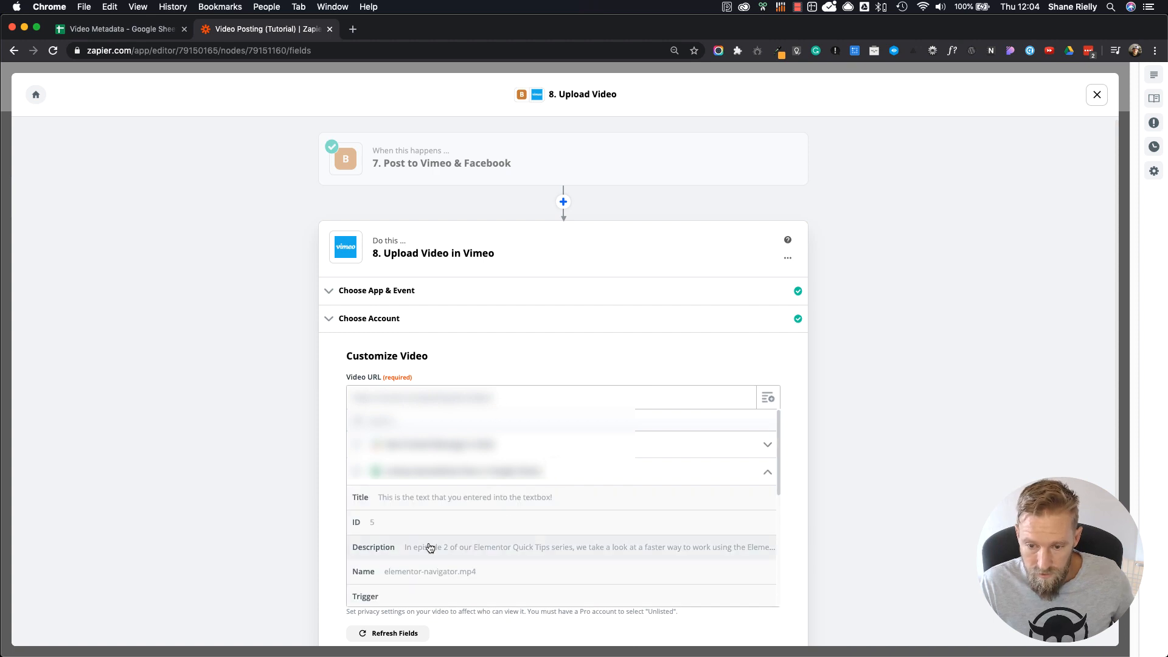
pyautogui.click(438, 575)
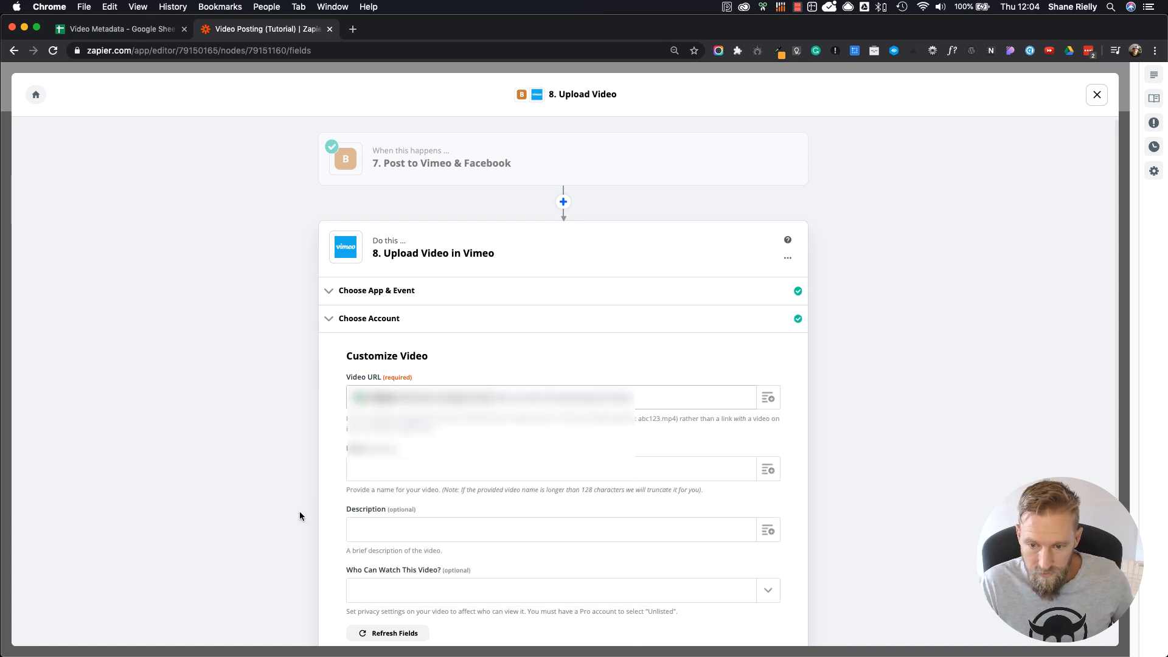
# Step: Map the Vimeo upload's Name to the Title value from the Google Sheets row lookup
pyautogui.click(766, 472)
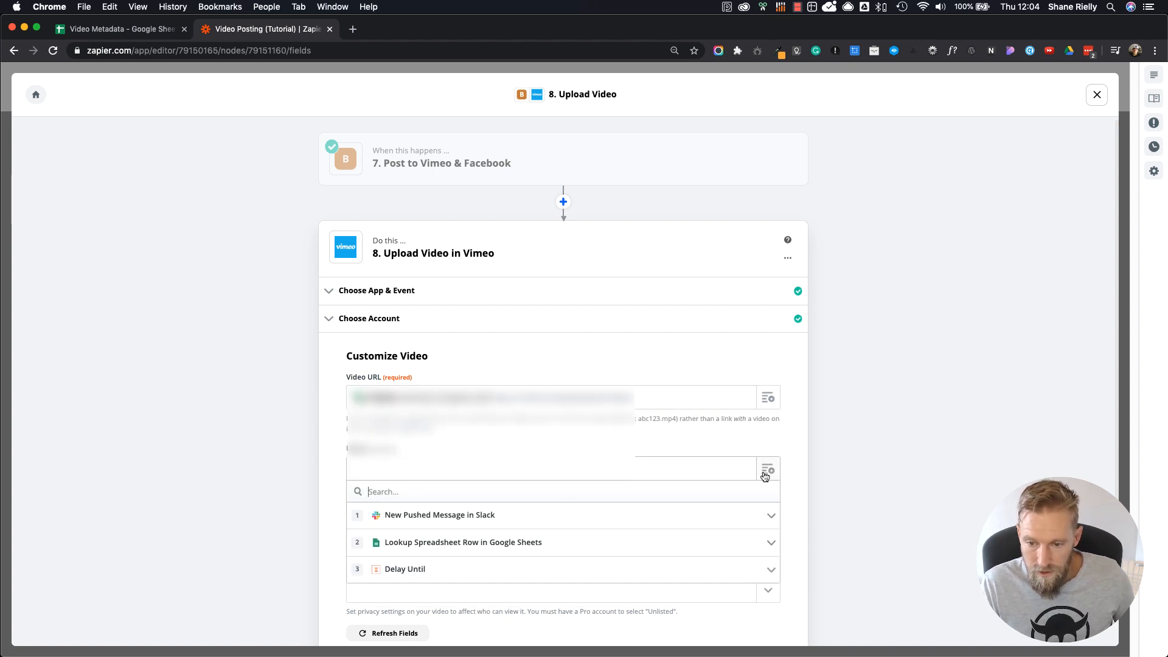
pyautogui.click(506, 545)
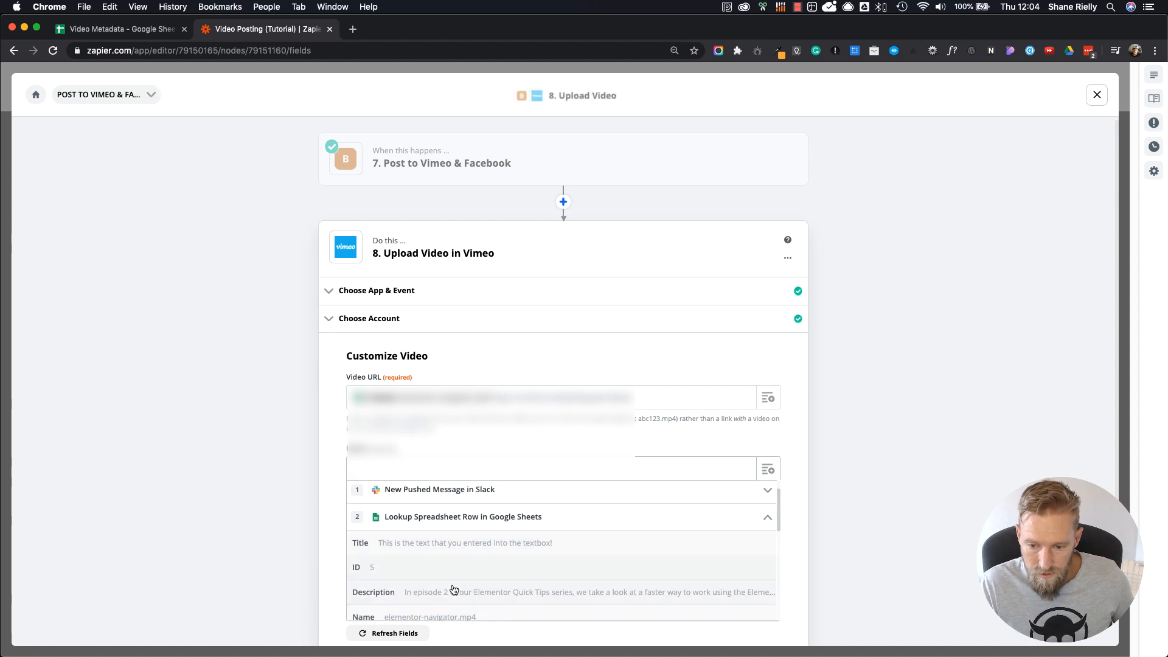
pyautogui.scroll(-3, 435, 596)
pyautogui.scroll(-2, 433, 595)
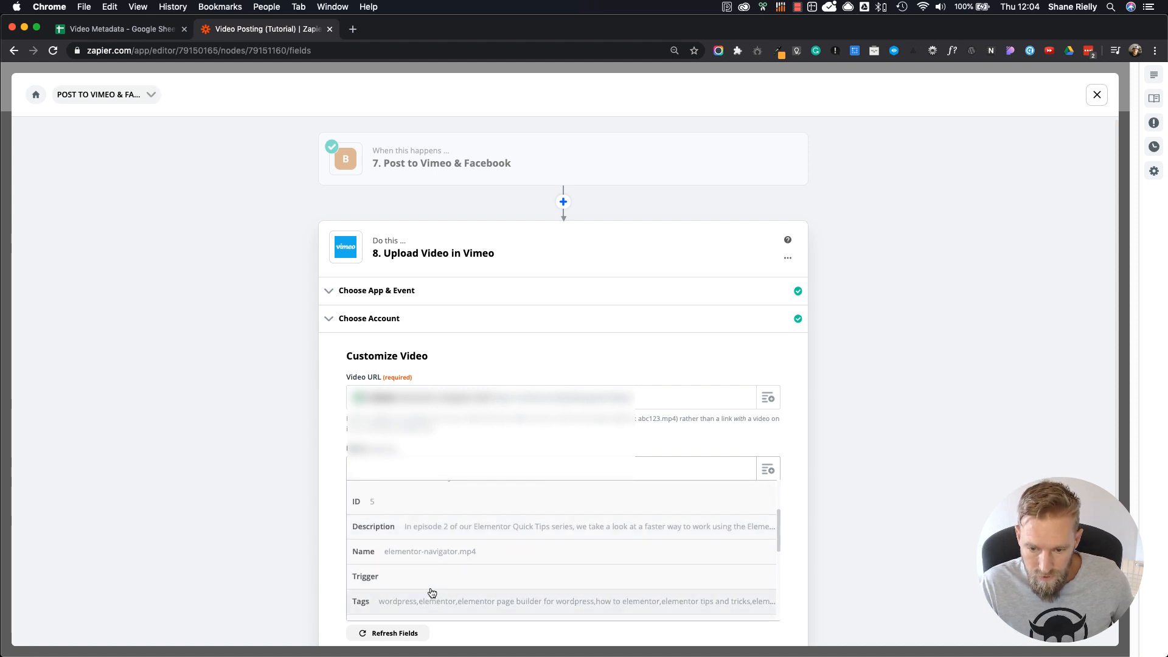
pyautogui.scroll(4, 430, 590)
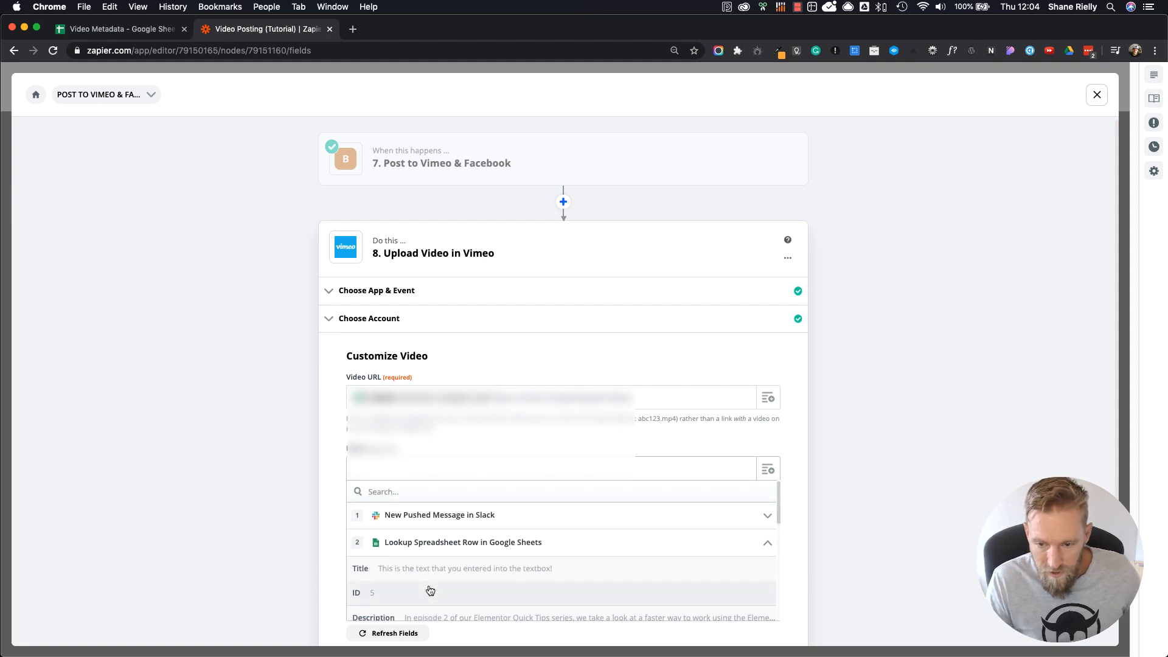
pyautogui.click(443, 571)
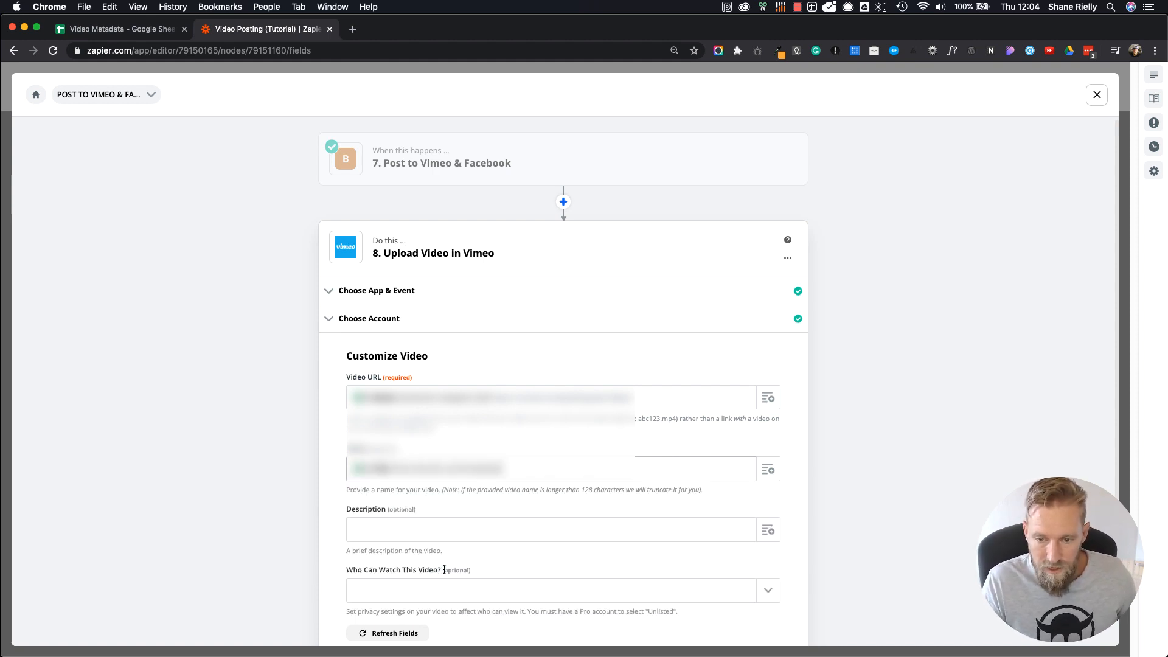
# Step: Map the Vimeo upload's Description to the Description value from the Google Sheets row lookup
pyautogui.scroll(-5, 621, 356)
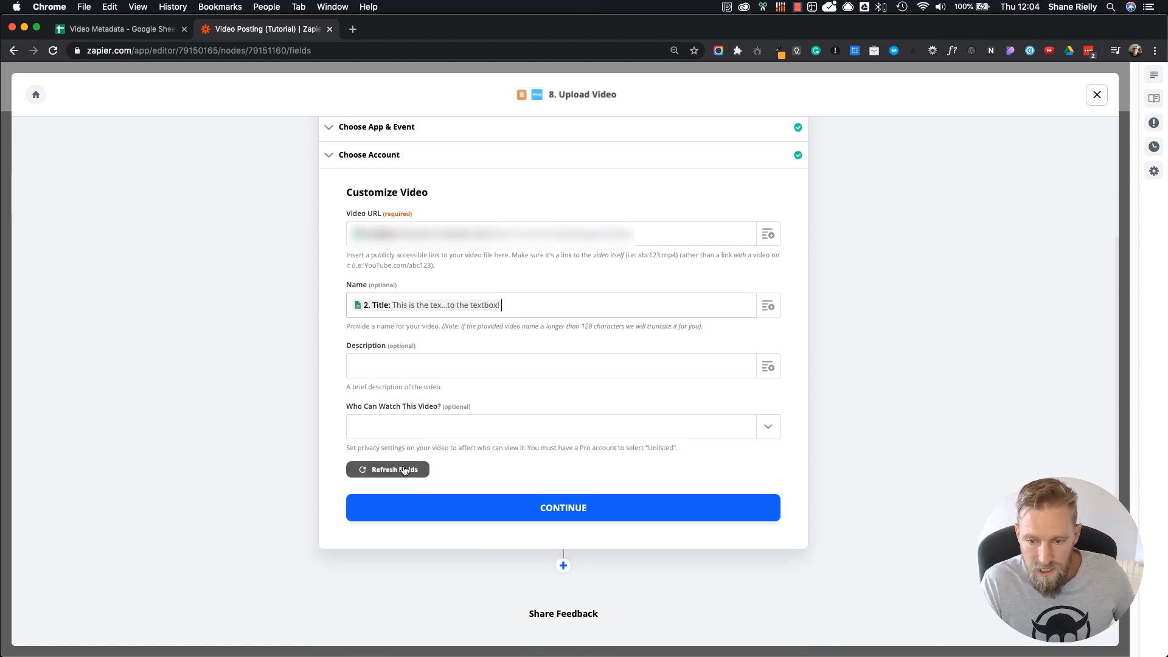
pyautogui.click(767, 366)
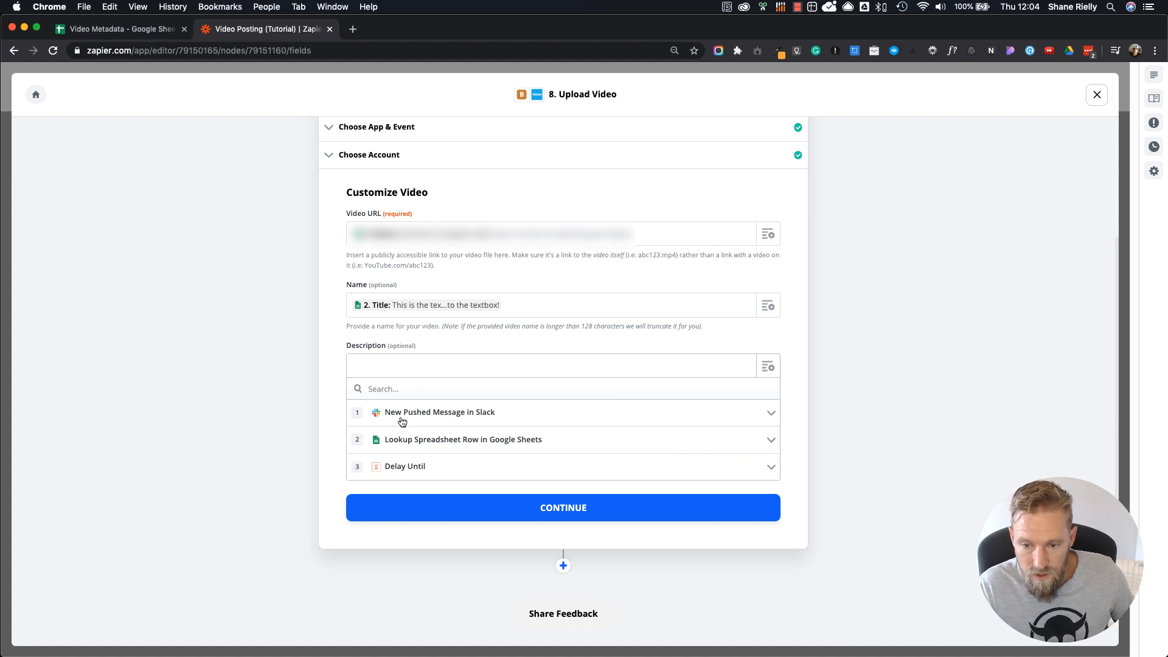
pyautogui.click(410, 446)
pyautogui.click(489, 513)
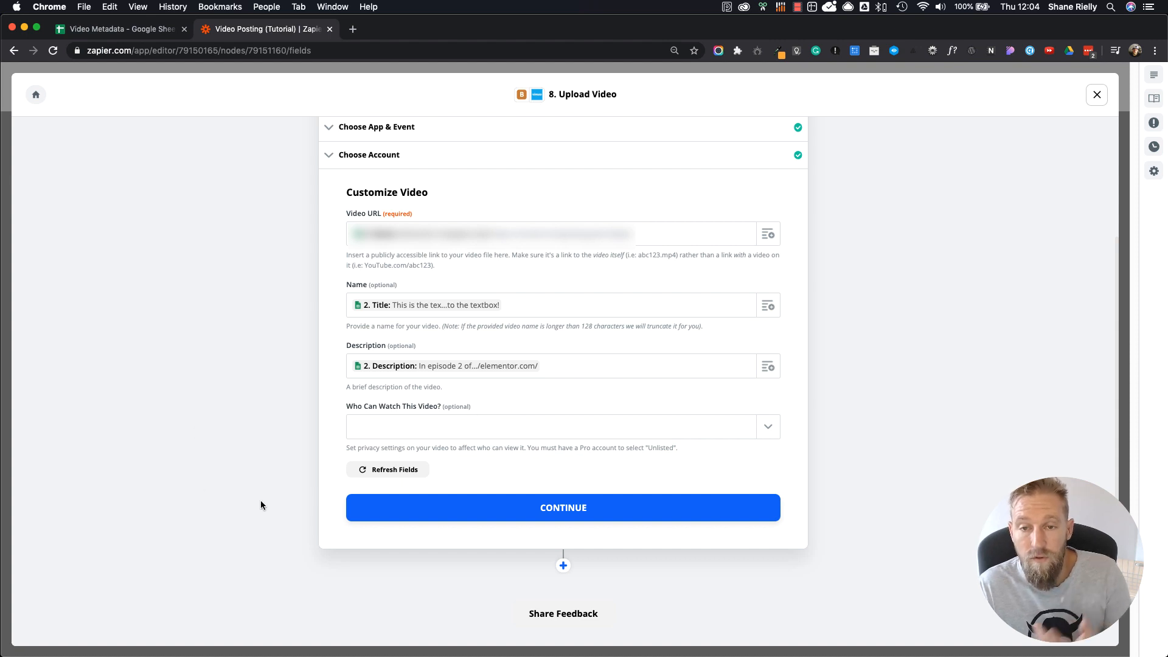
# Step: Set who can watch the Vimeo video to Anyone, and complete the upload setup without sending a test video
pyautogui.click(770, 434)
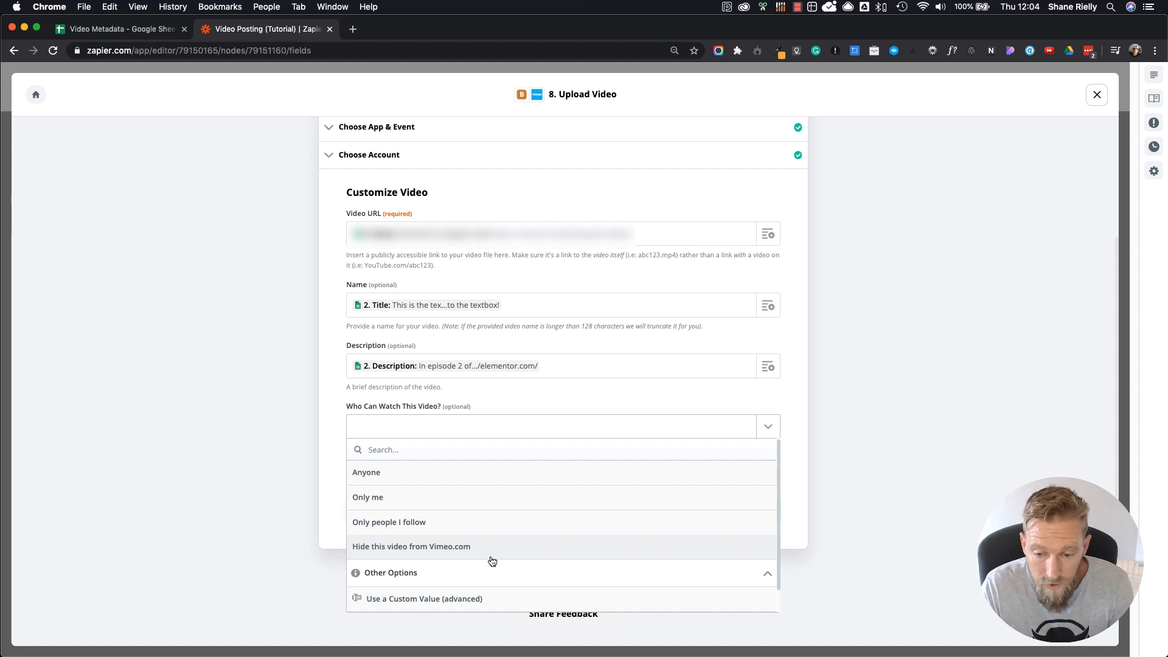
pyautogui.click(368, 505)
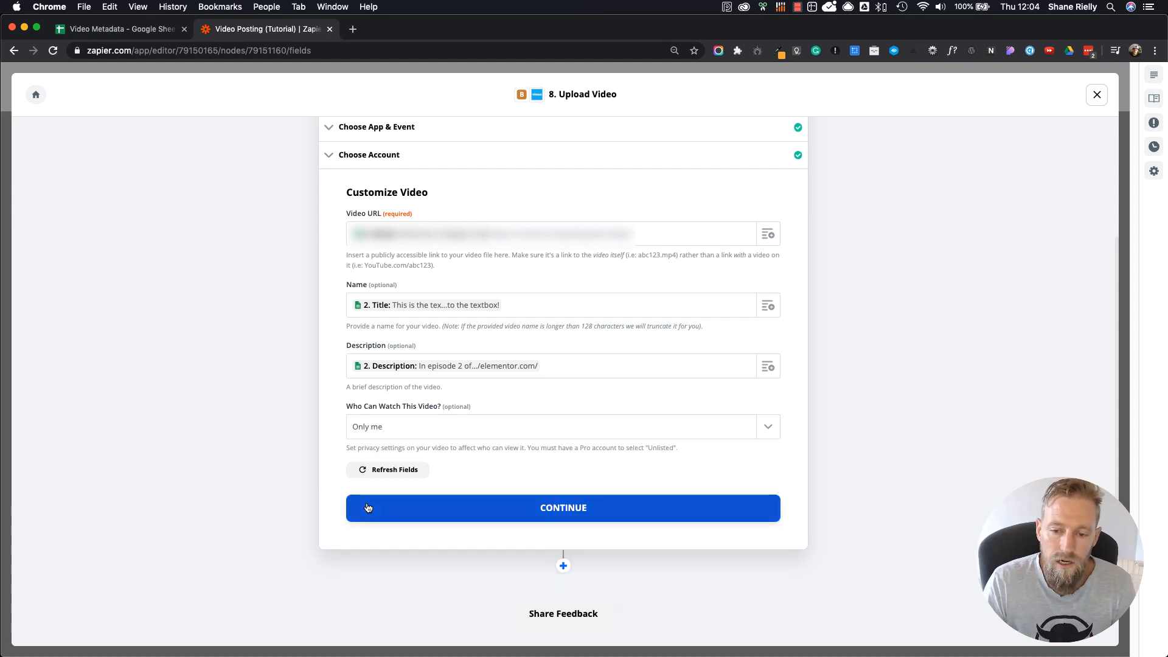
pyautogui.click(412, 430)
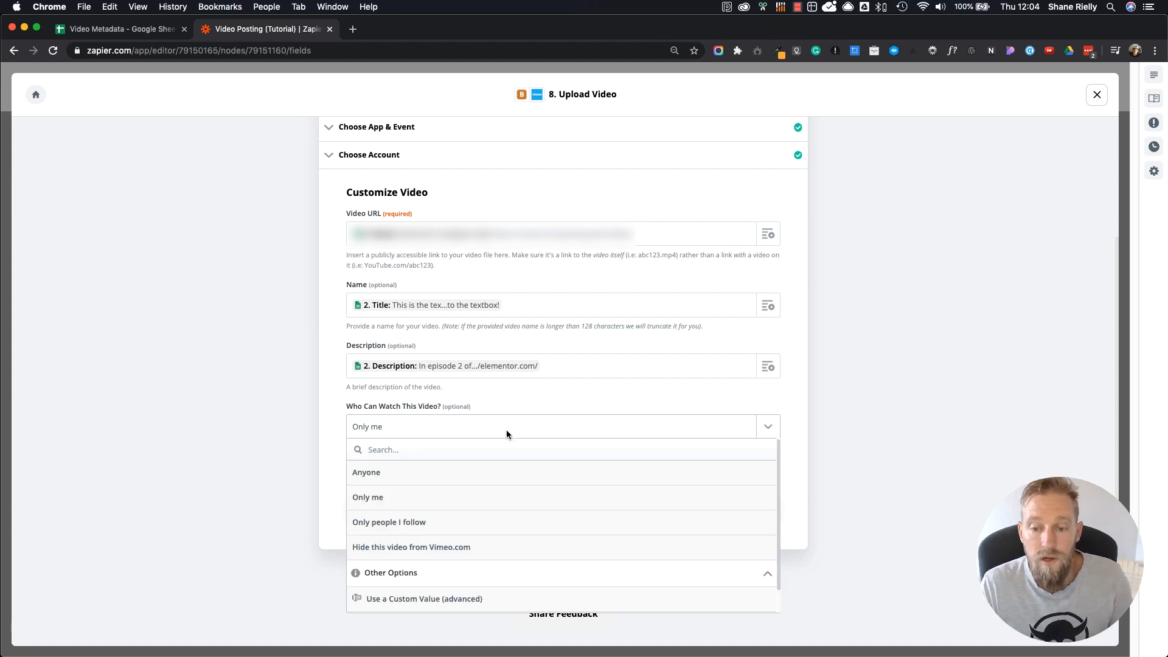
pyautogui.click(435, 475)
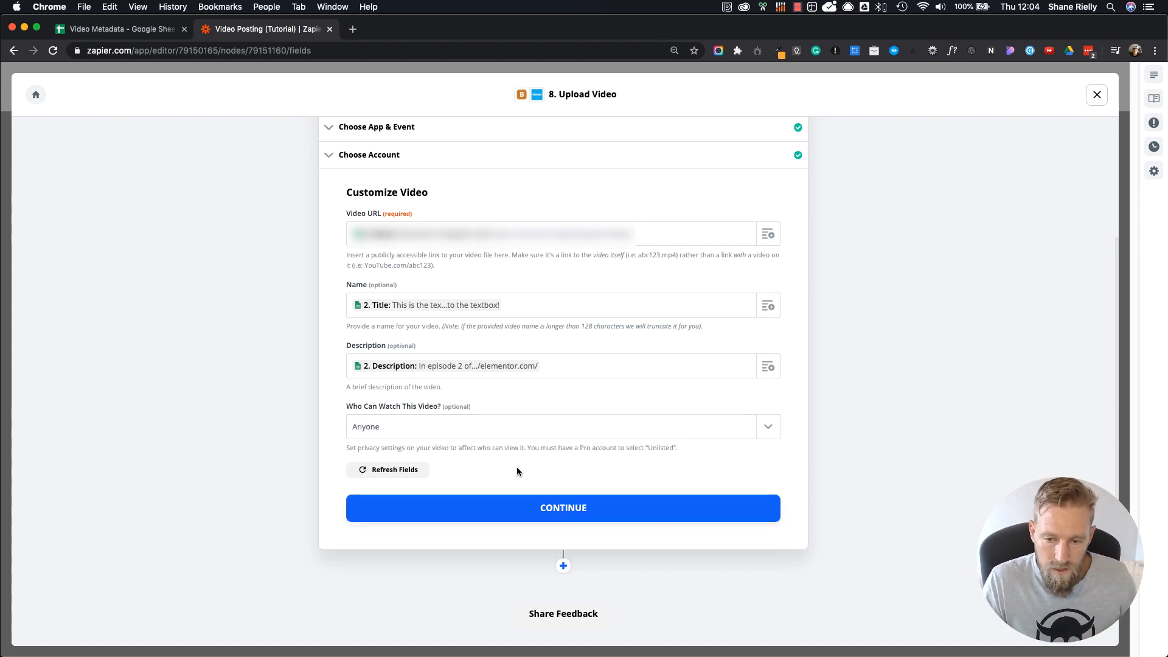
pyautogui.click(576, 511)
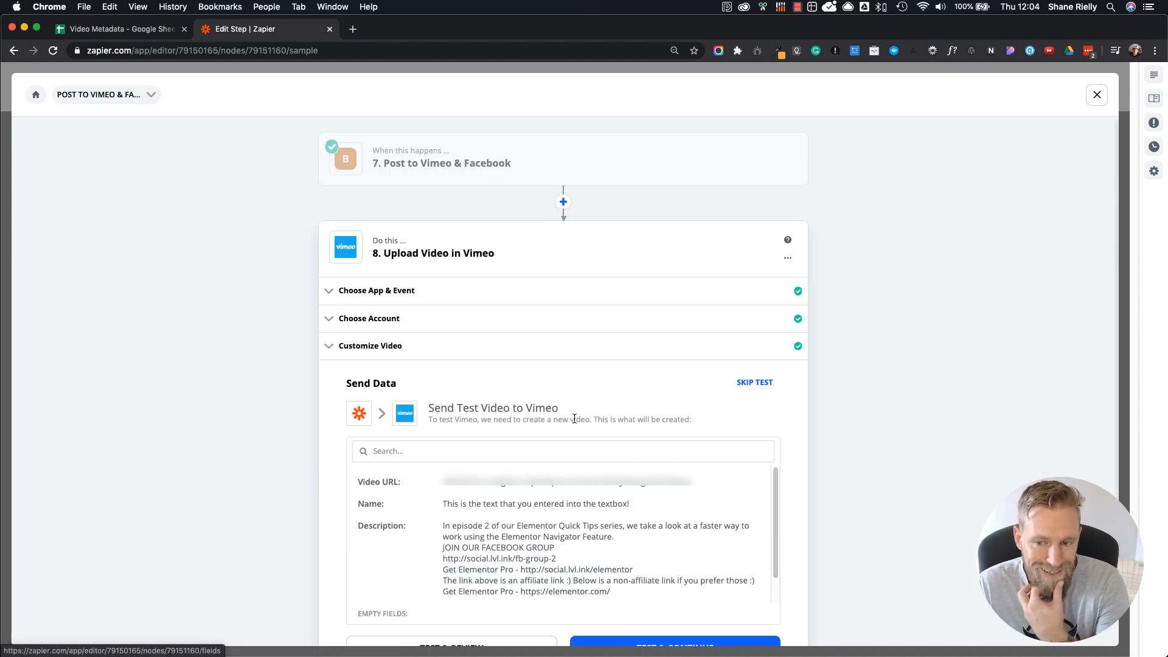
pyautogui.click(755, 383)
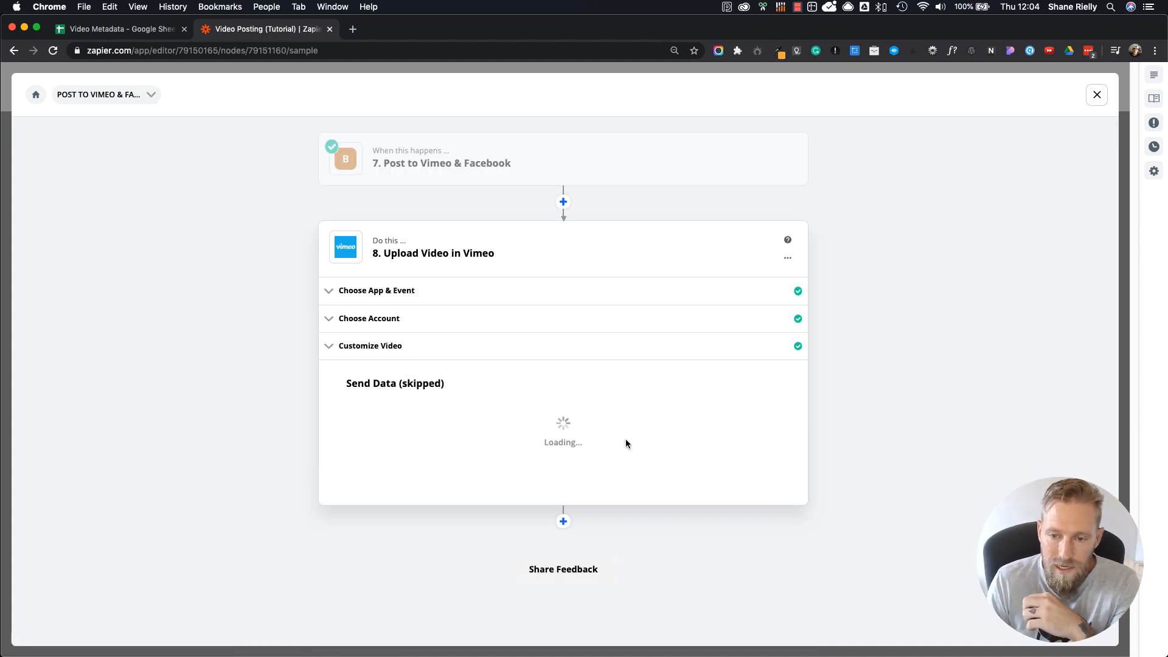
# Step: Add a Facebook Pages step after the Vimeo upload with the Create Page Video action event, and continue to account selection
pyautogui.scroll(-1, 620, 473)
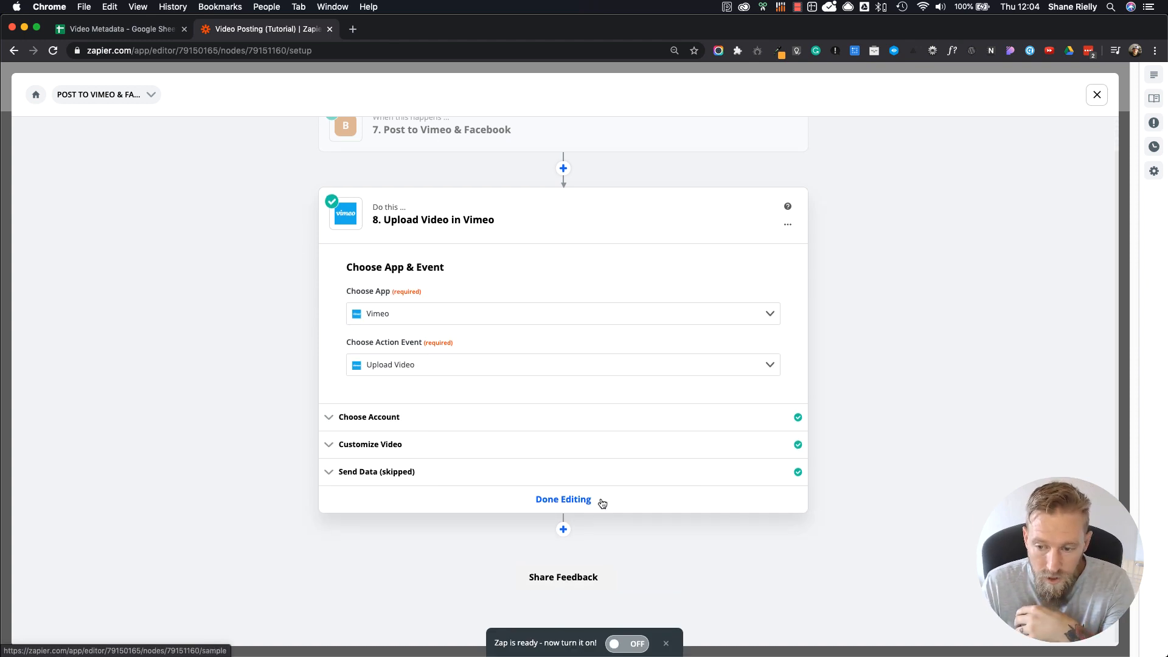
pyautogui.click(563, 529)
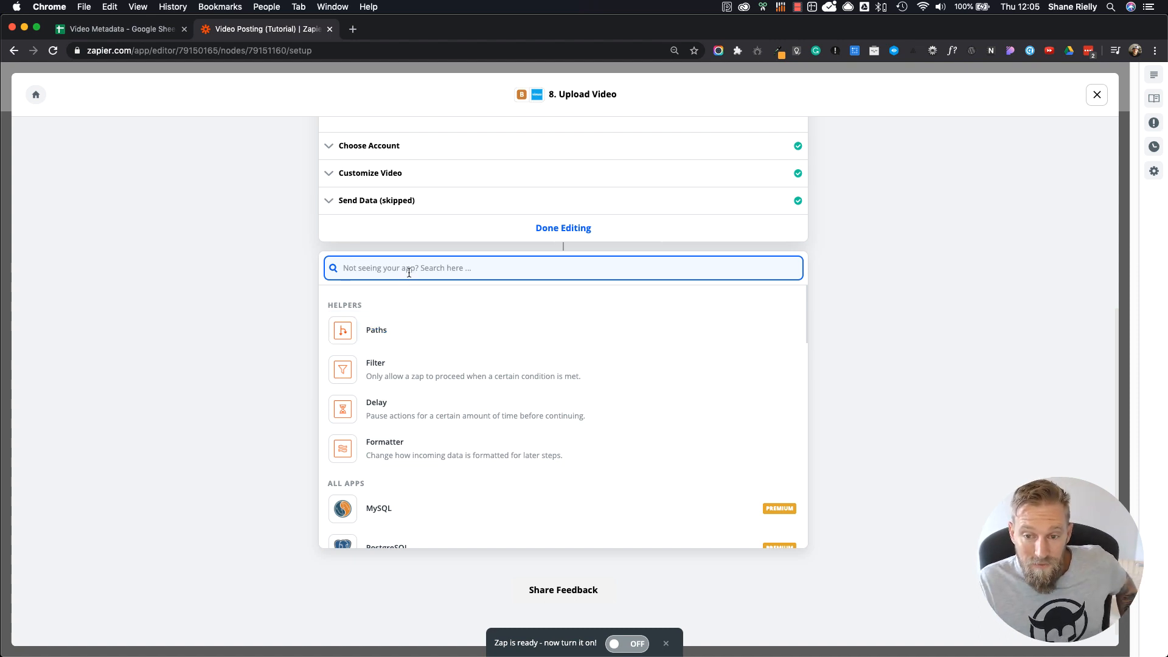
pyautogui.write('Face')
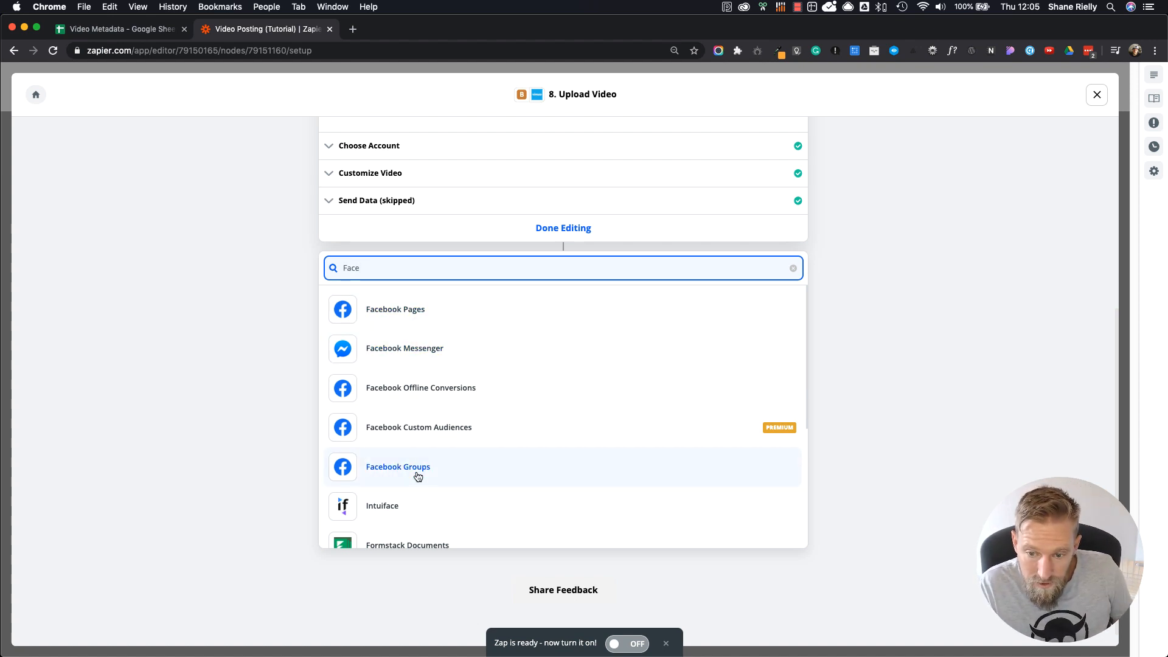
pyautogui.click(420, 311)
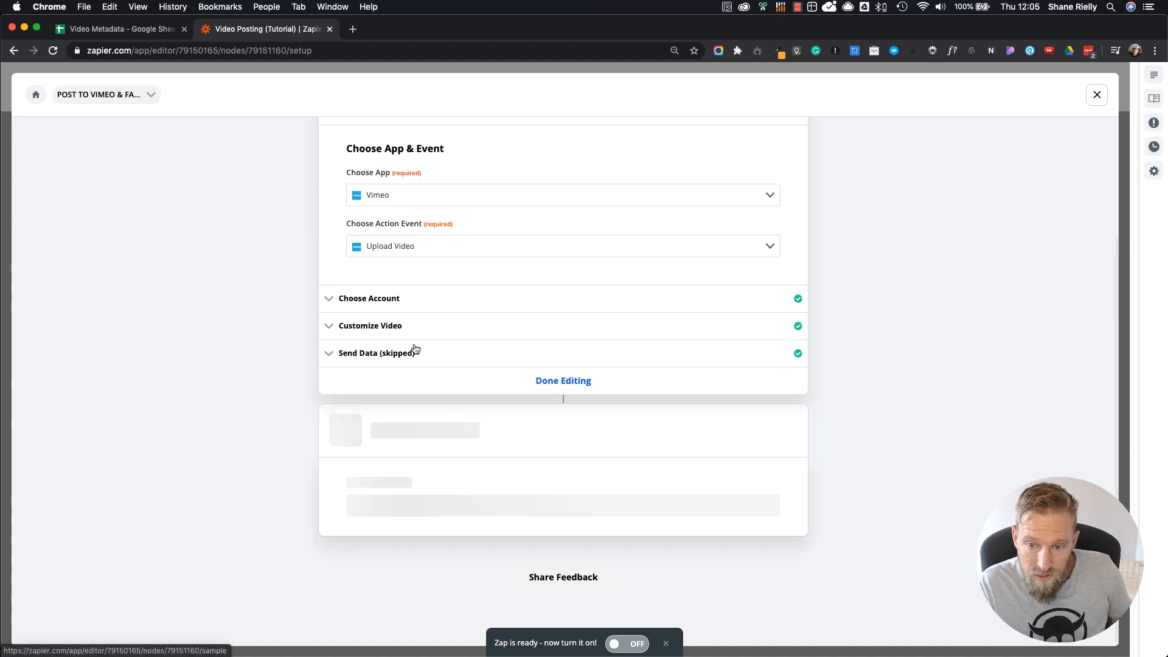
pyautogui.click(416, 444)
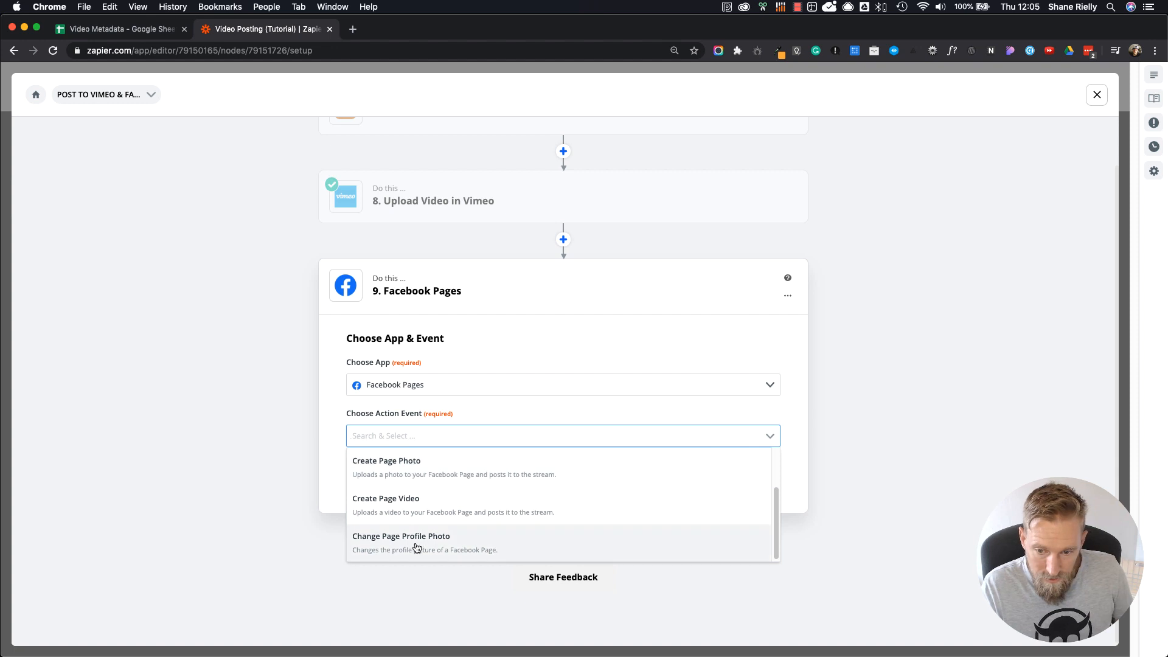
pyautogui.click(404, 510)
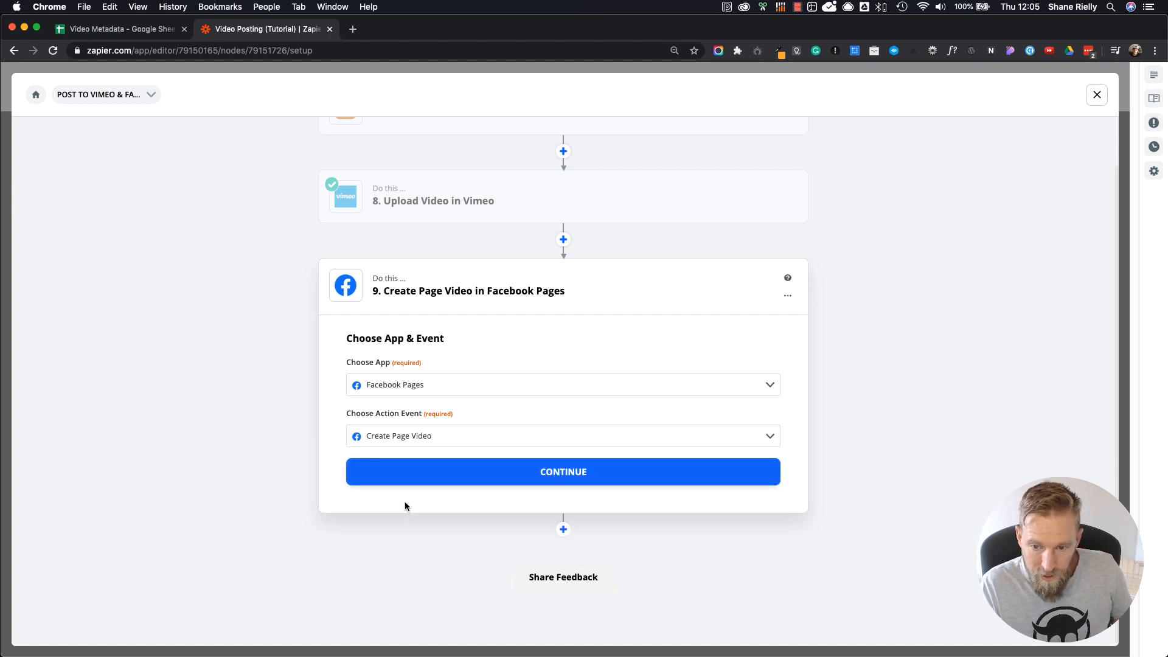
pyautogui.click(583, 473)
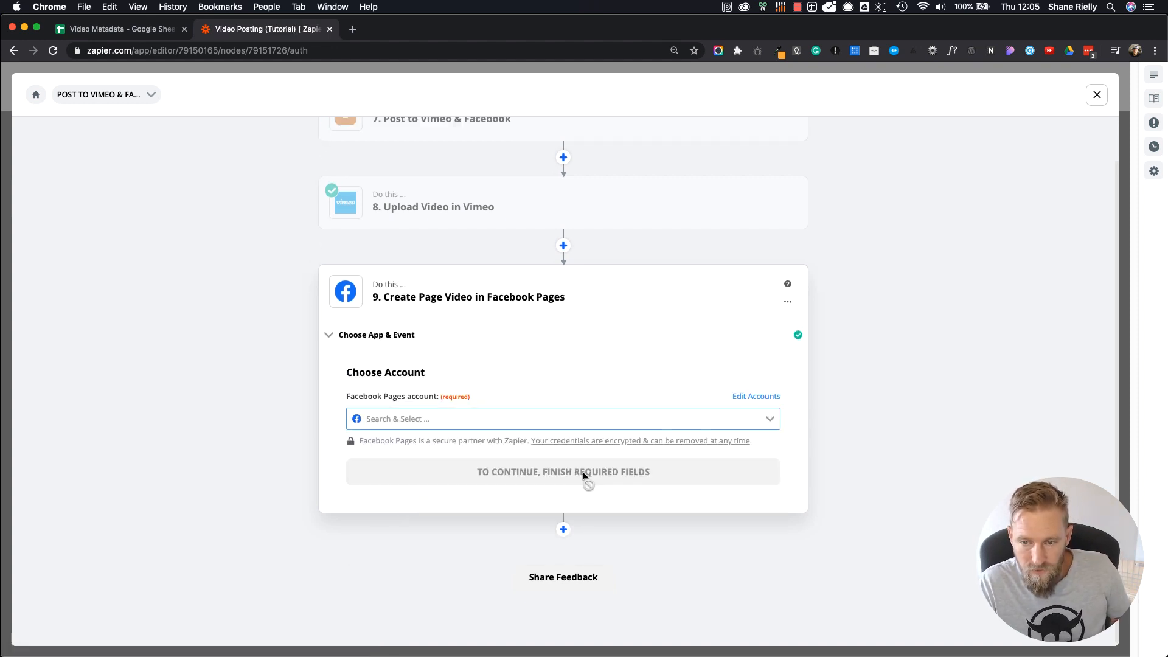
# Step: Select the connected Facebook Pages account and set Lonely Viking as the page for the video
pyautogui.click(652, 419)
pyautogui.click(396, 450)
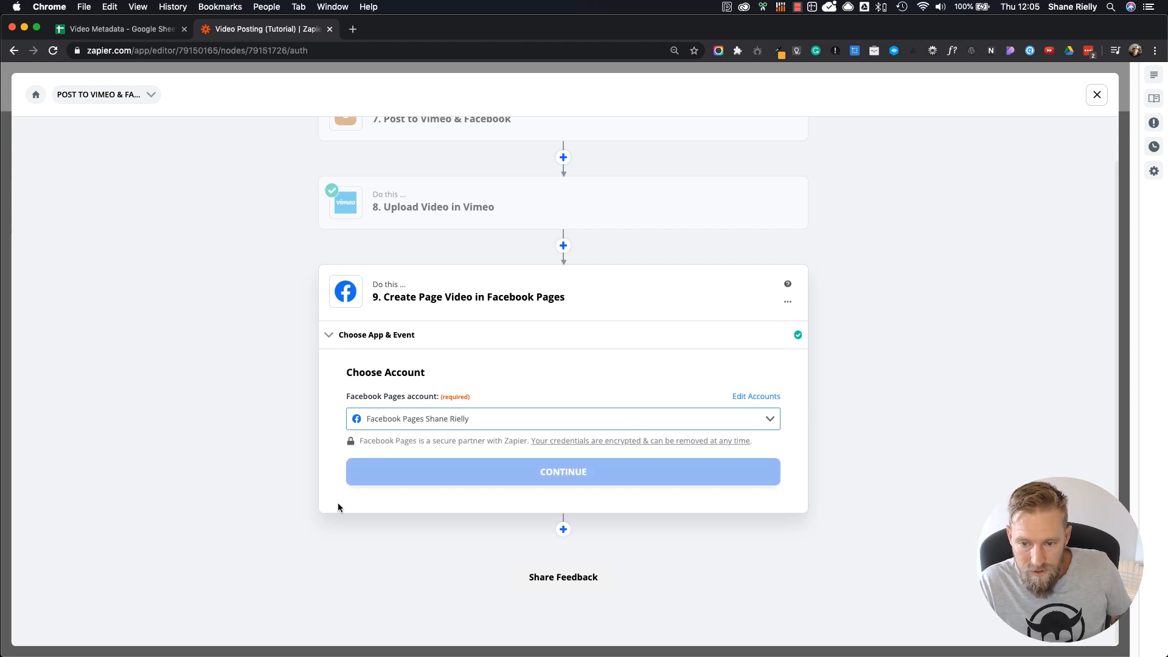
pyautogui.click(523, 473)
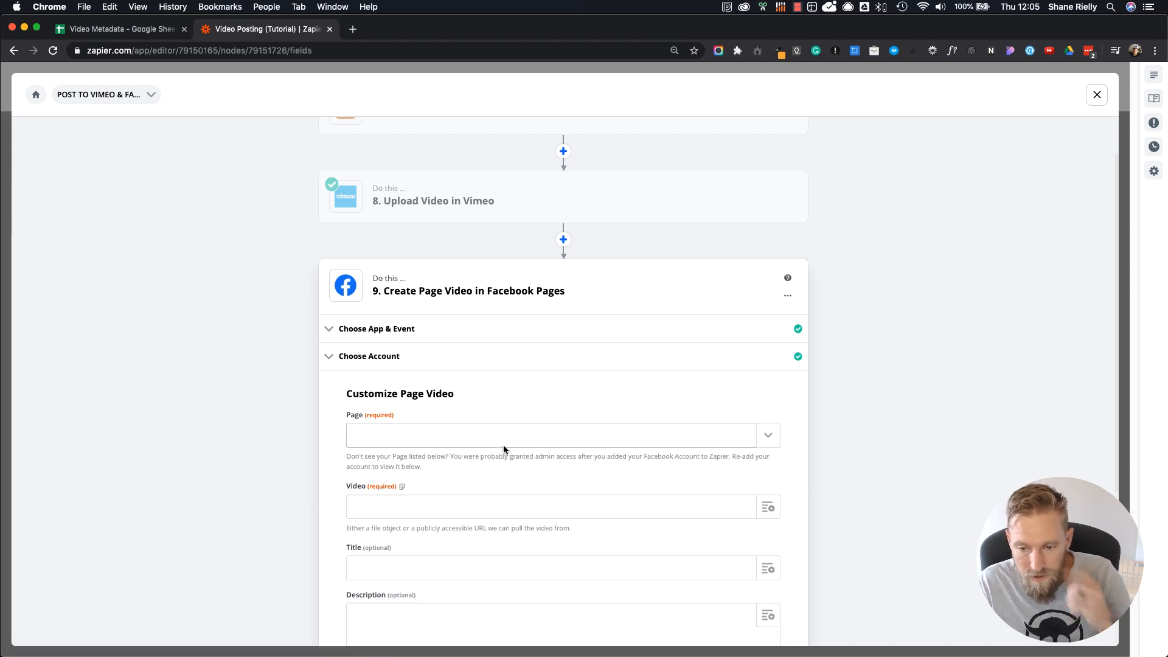
pyautogui.click(770, 436)
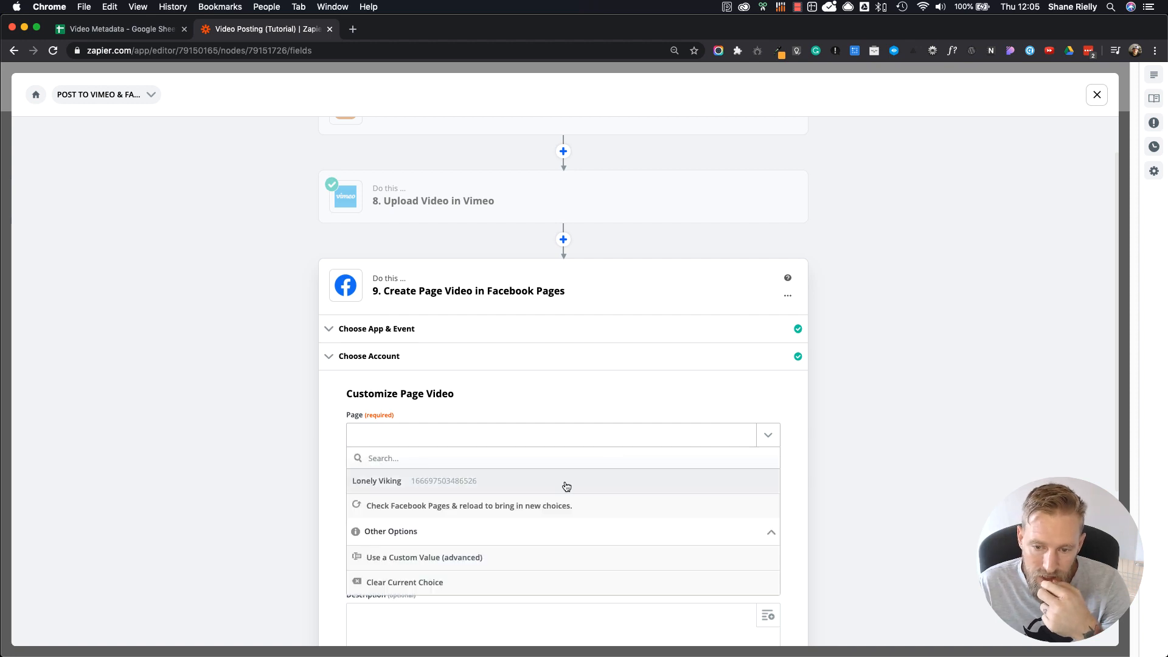
pyautogui.click(395, 482)
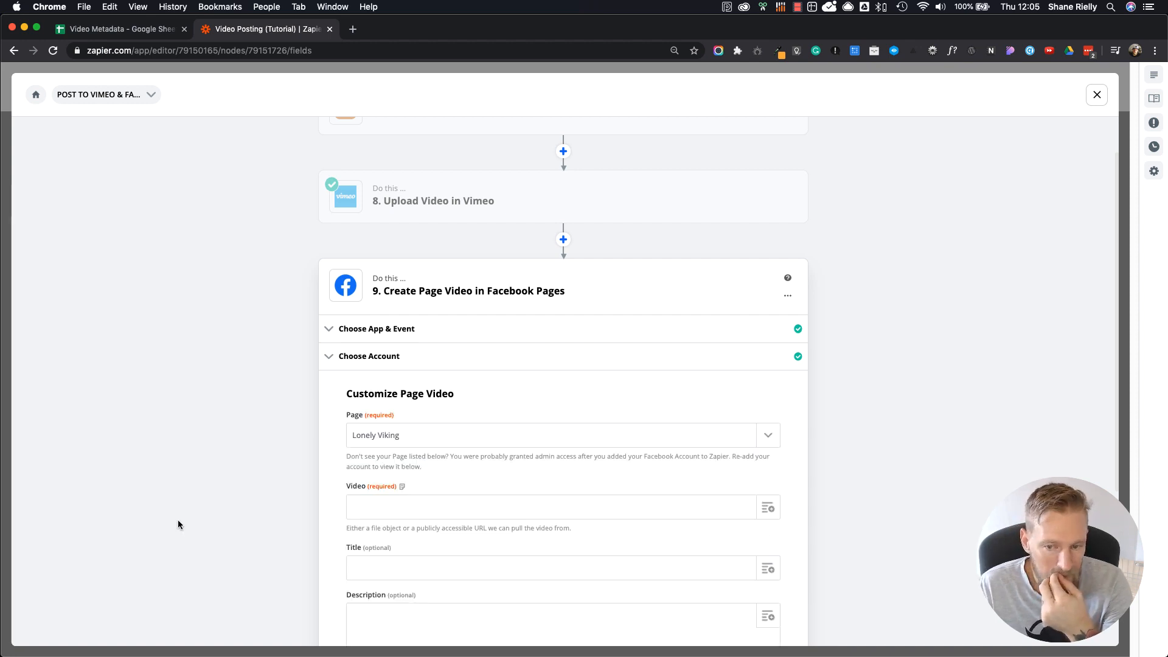
# Step: Fill the Facebook page video's Video field with the copied folder URL and the Name value from the Google Sheets row lookup
pyautogui.scroll(-3, 177, 520)
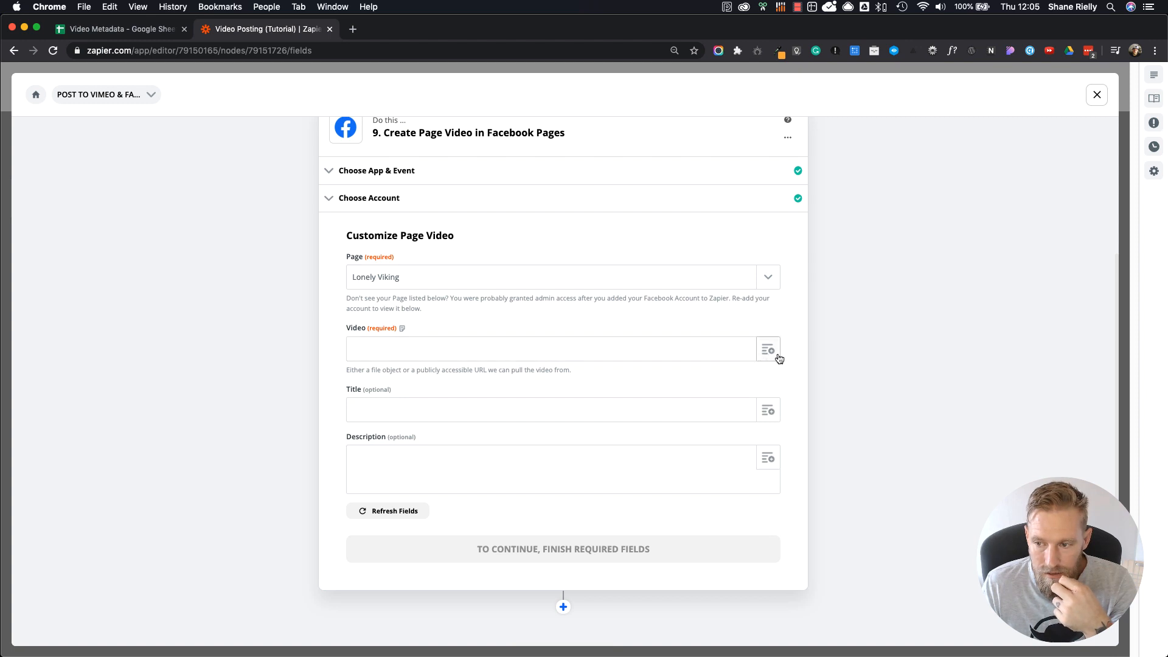
pyautogui.press('super+v')
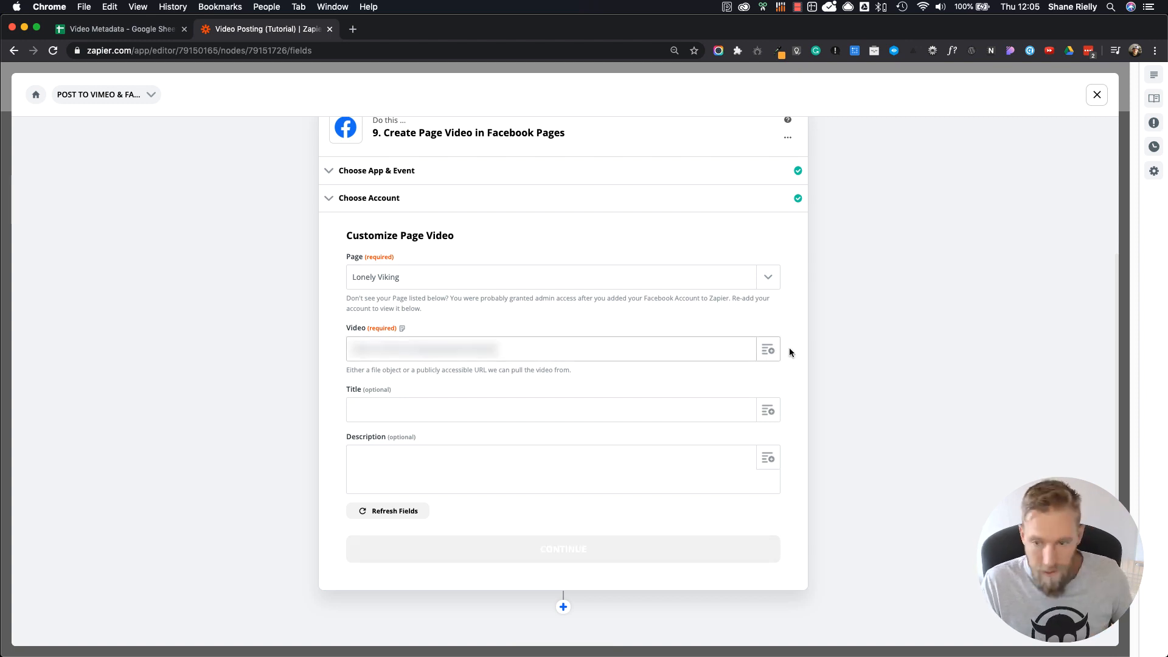
pyautogui.click(769, 352)
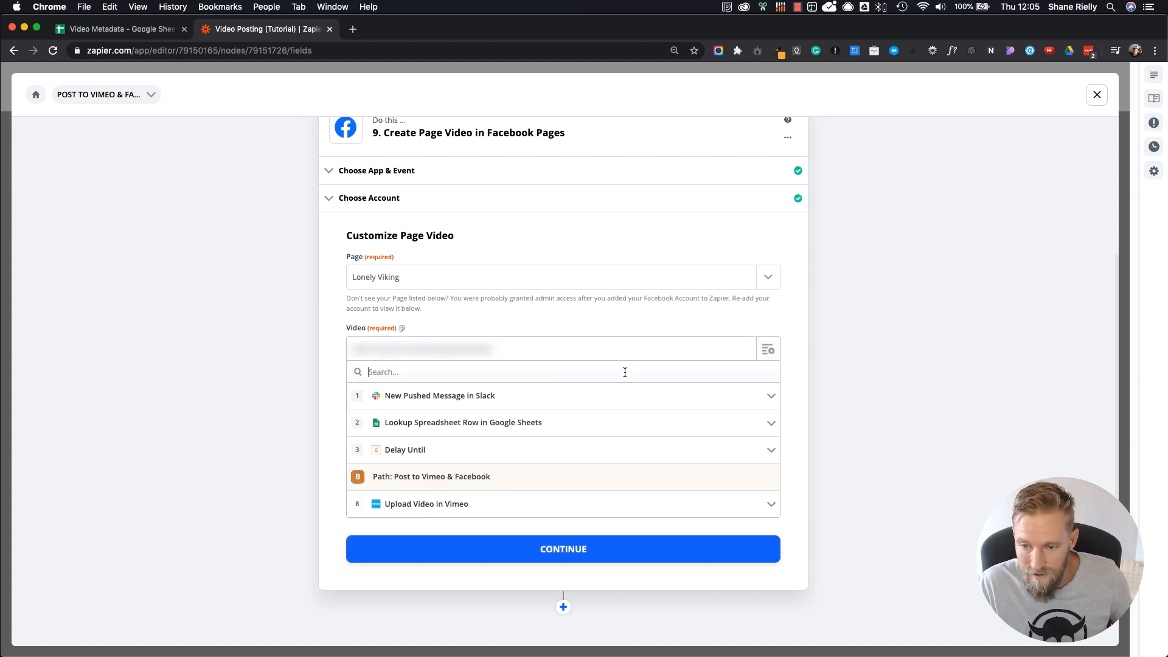
pyautogui.click(513, 428)
pyautogui.click(446, 533)
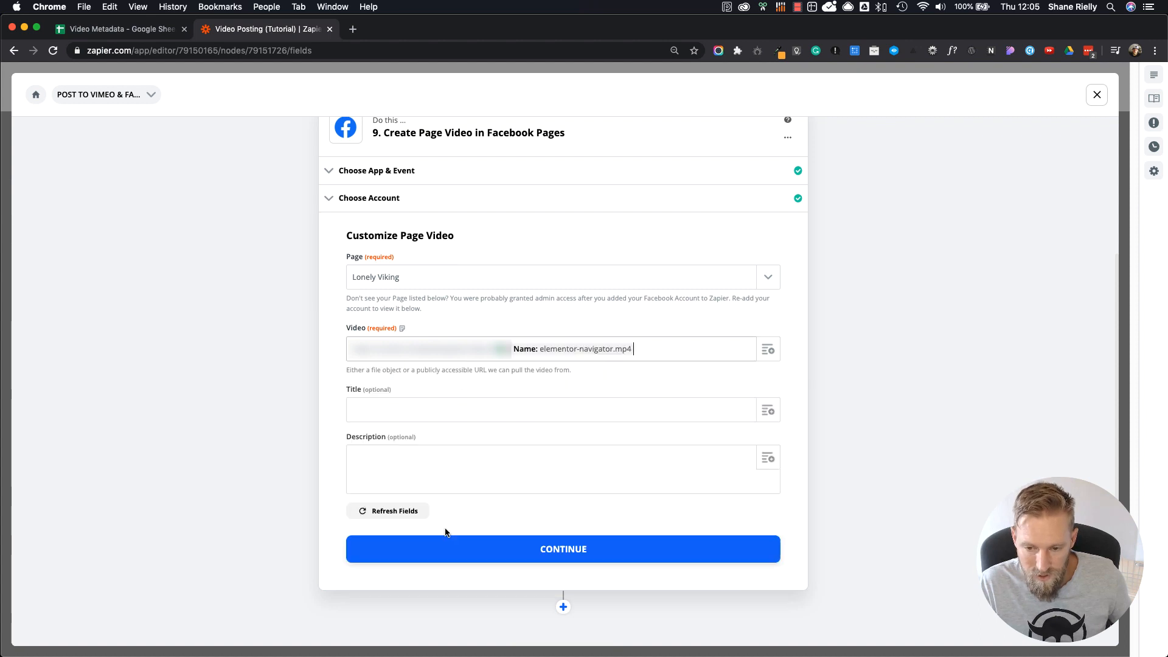
# Step: Map the Facebook page video's Title to the Title value from the Google Sheets row lookup
pyautogui.click(404, 405)
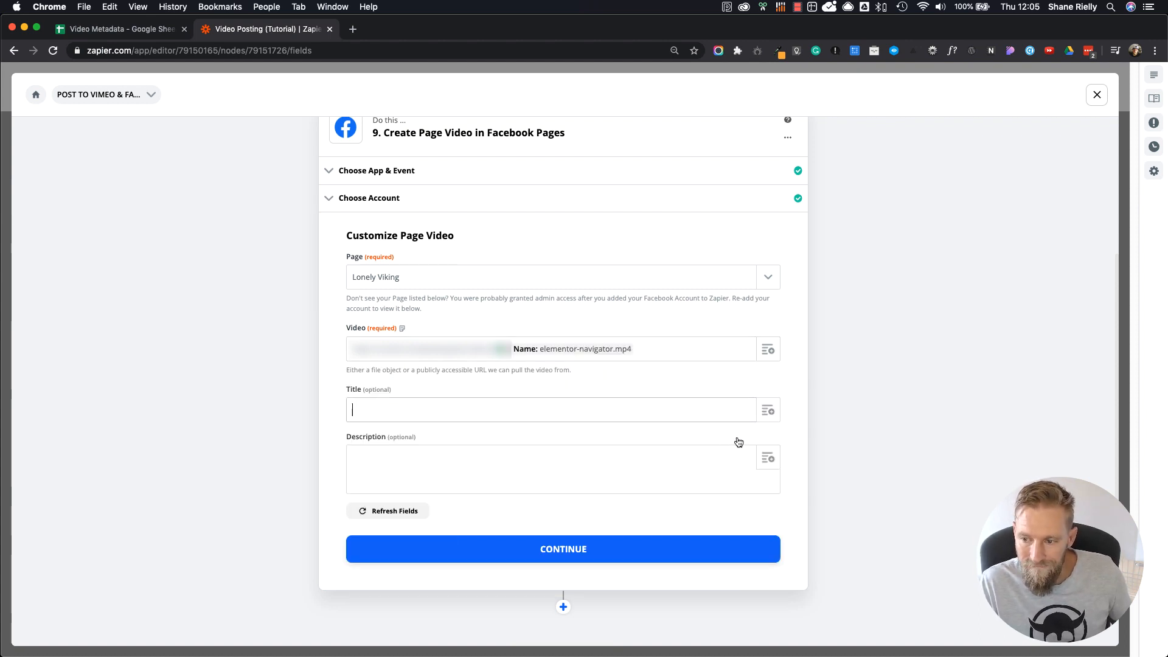
pyautogui.click(768, 411)
pyautogui.click(443, 491)
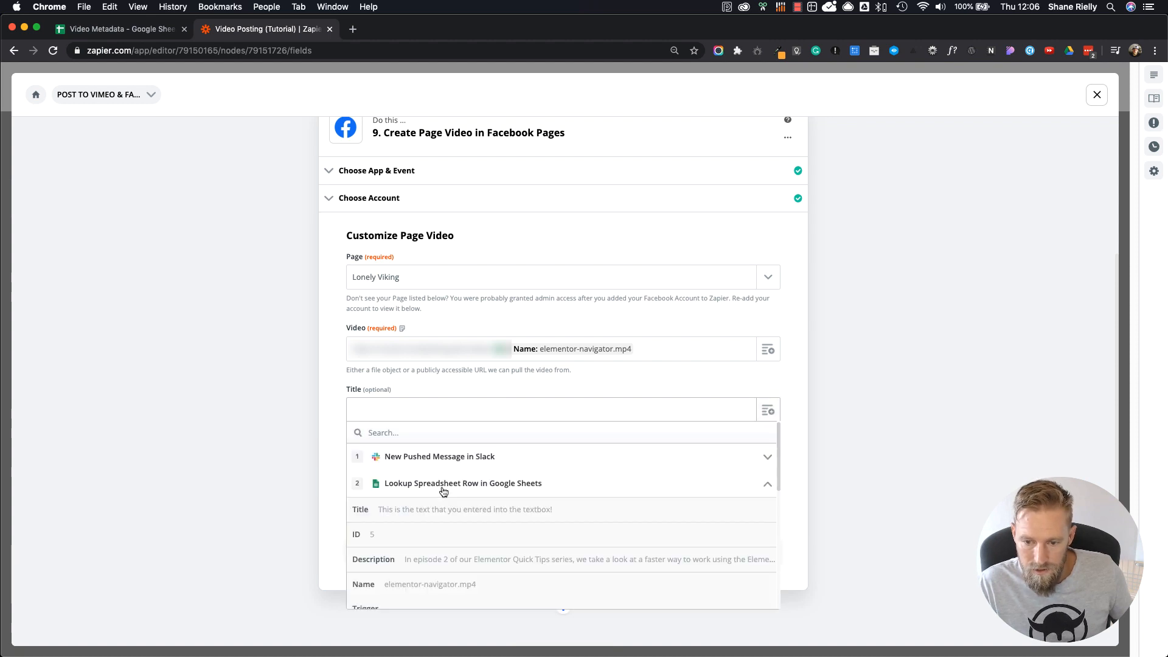
pyautogui.scroll(-1, 443, 532)
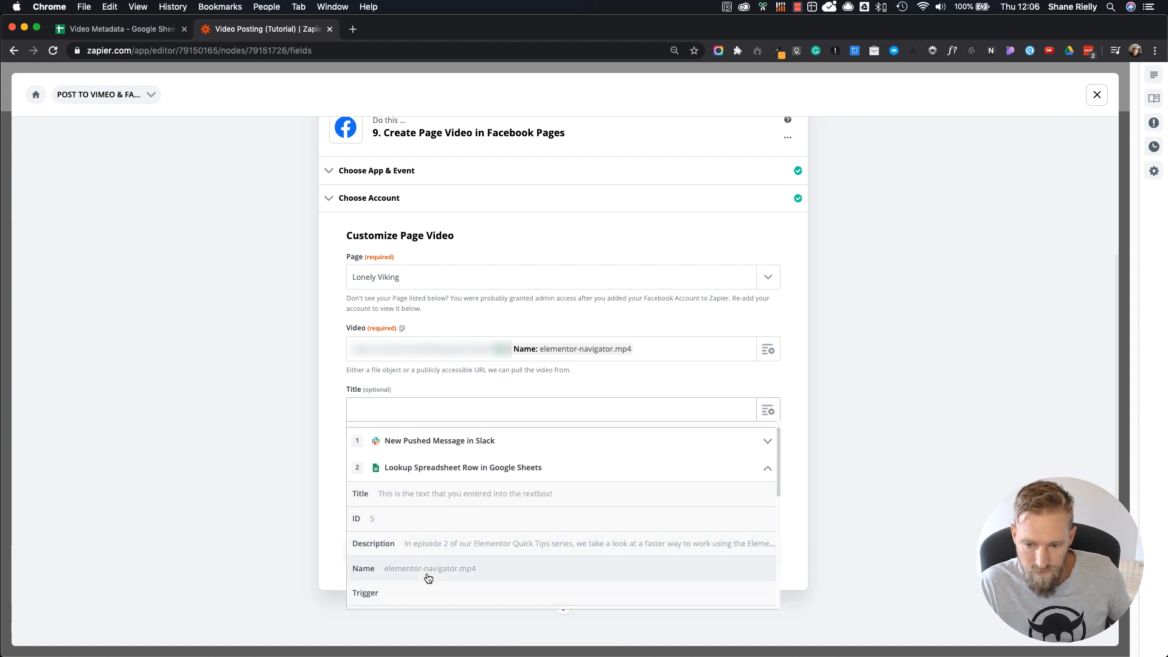
pyautogui.click(418, 496)
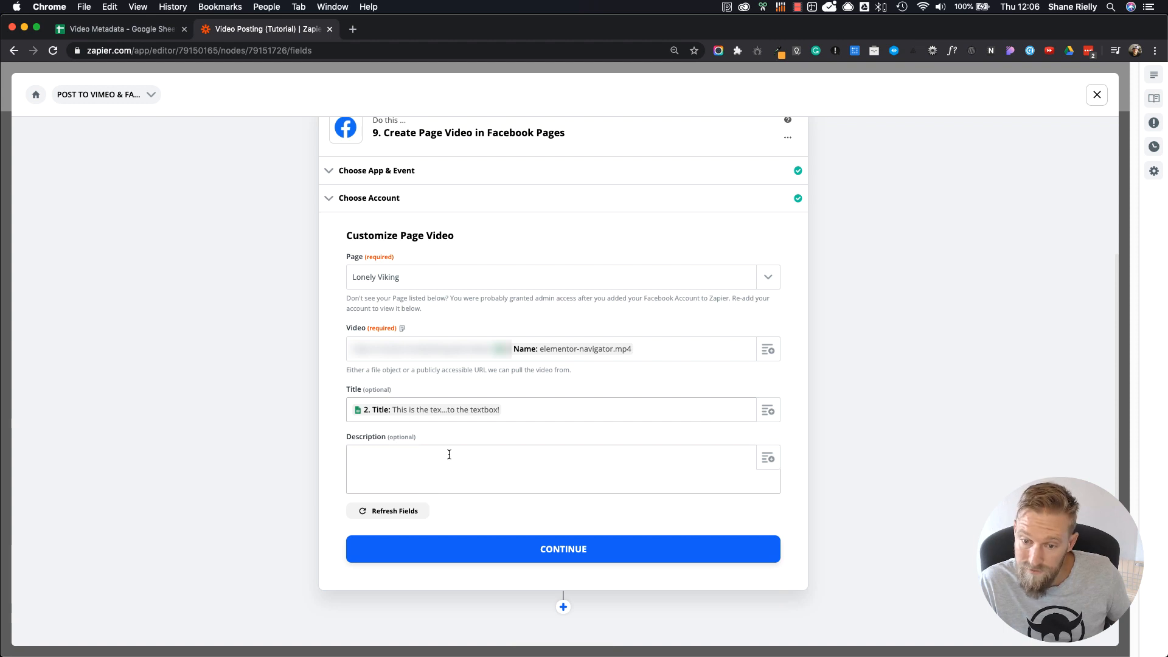
# Step: Map the Facebook page video's Description to the Tags value from the Google Sheets row lookup
pyautogui.click(765, 461)
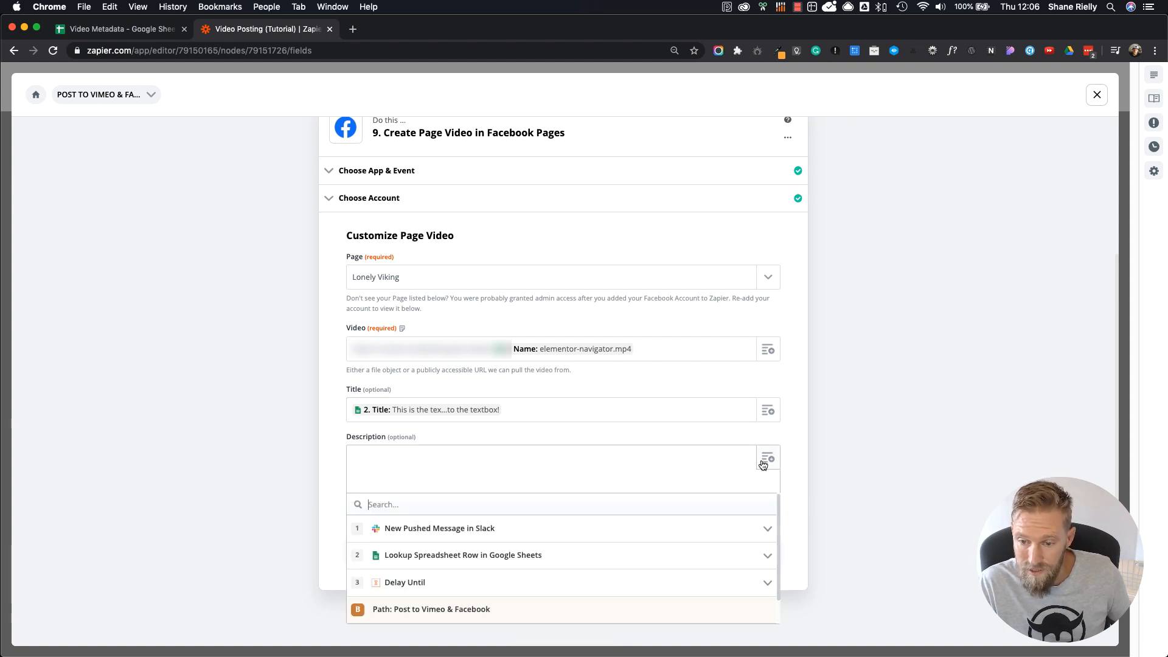
pyautogui.click(432, 556)
pyautogui.scroll(-8, 425, 590)
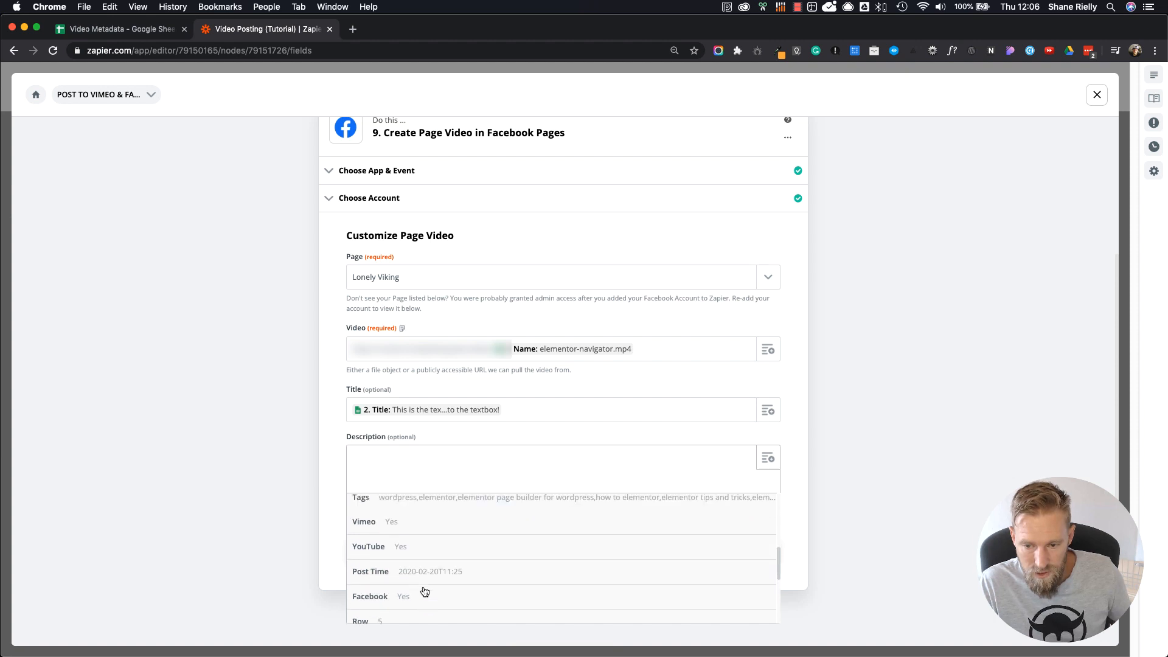
pyautogui.click(452, 503)
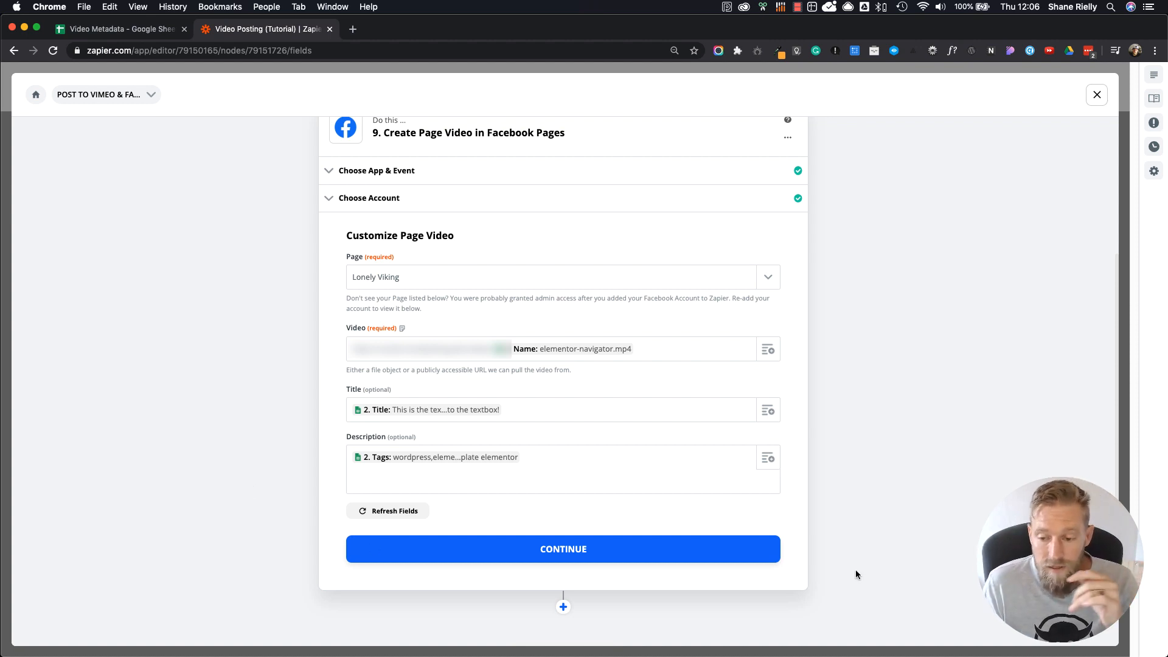
# Step: Complete the Facebook step without sending a test video and return to the zap's main overview
pyautogui.click(563, 551)
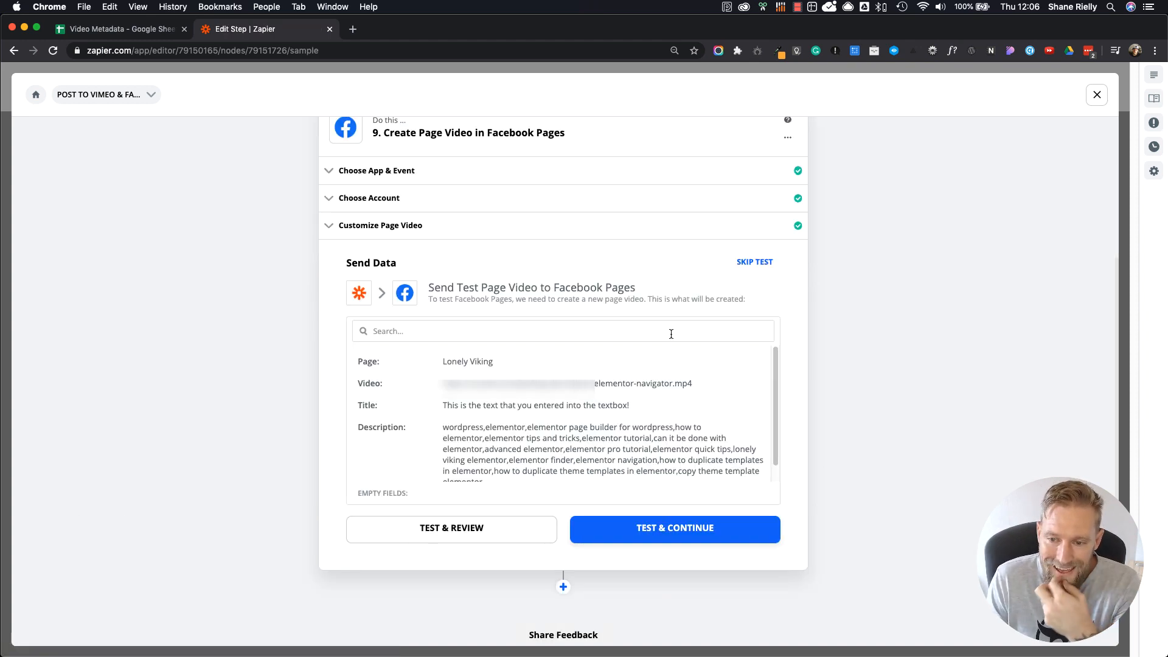
pyautogui.click(745, 262)
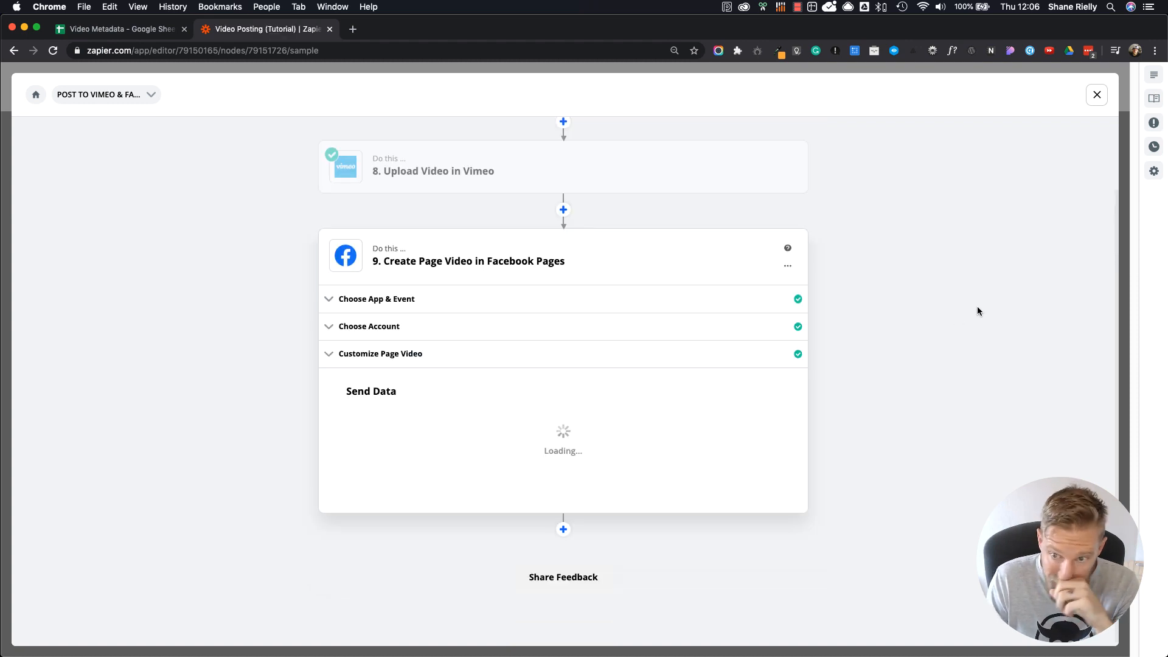
pyautogui.click(1097, 95)
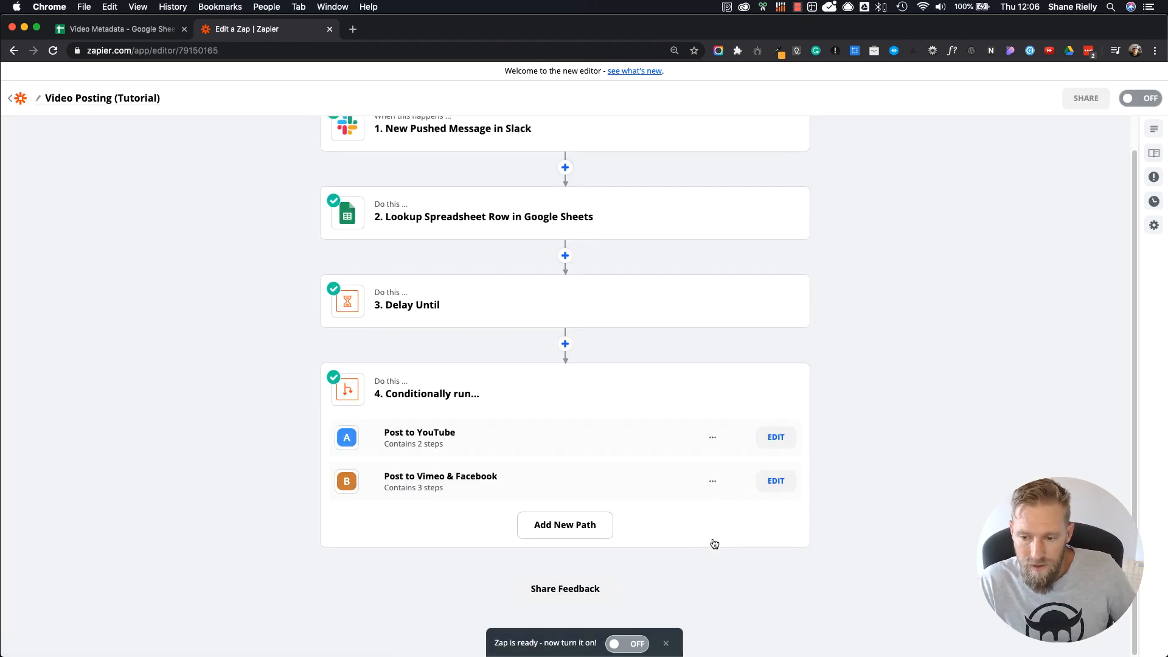
# Step: Add a third path to the zap's conditional step 4
pyautogui.click(581, 524)
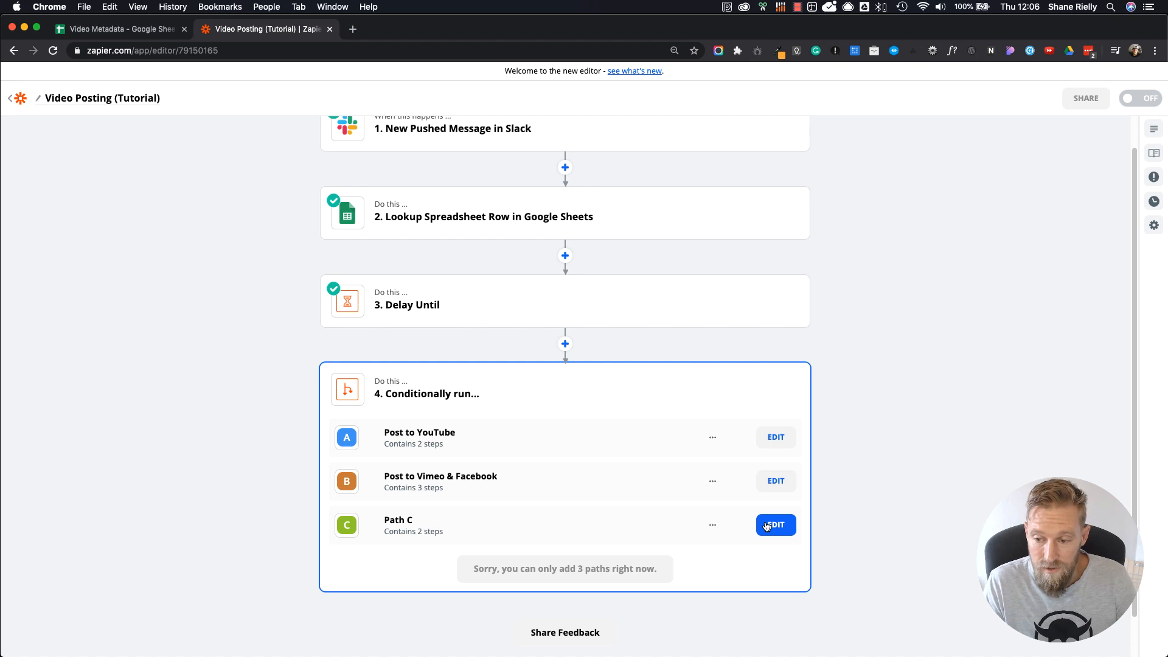
# Step: Open the third path for editing, rename it "Slack Message" and continue to its rules
pyautogui.click(766, 527)
pyautogui.doubleClick(394, 249)
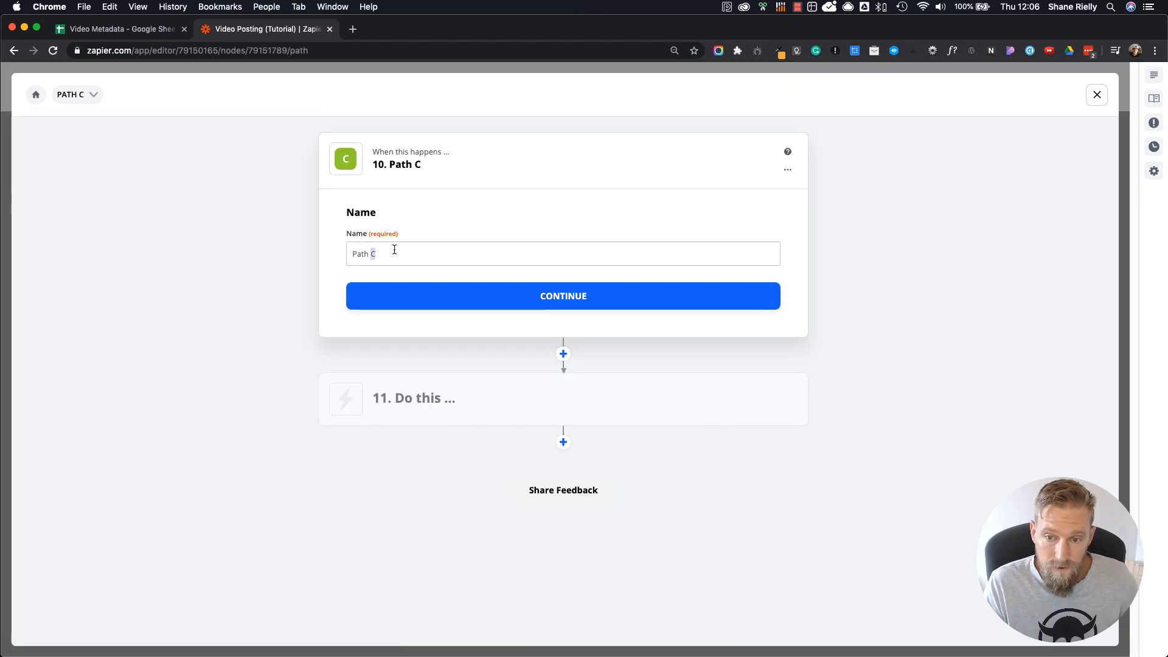
pyautogui.click(394, 250)
pyautogui.press('super+a')
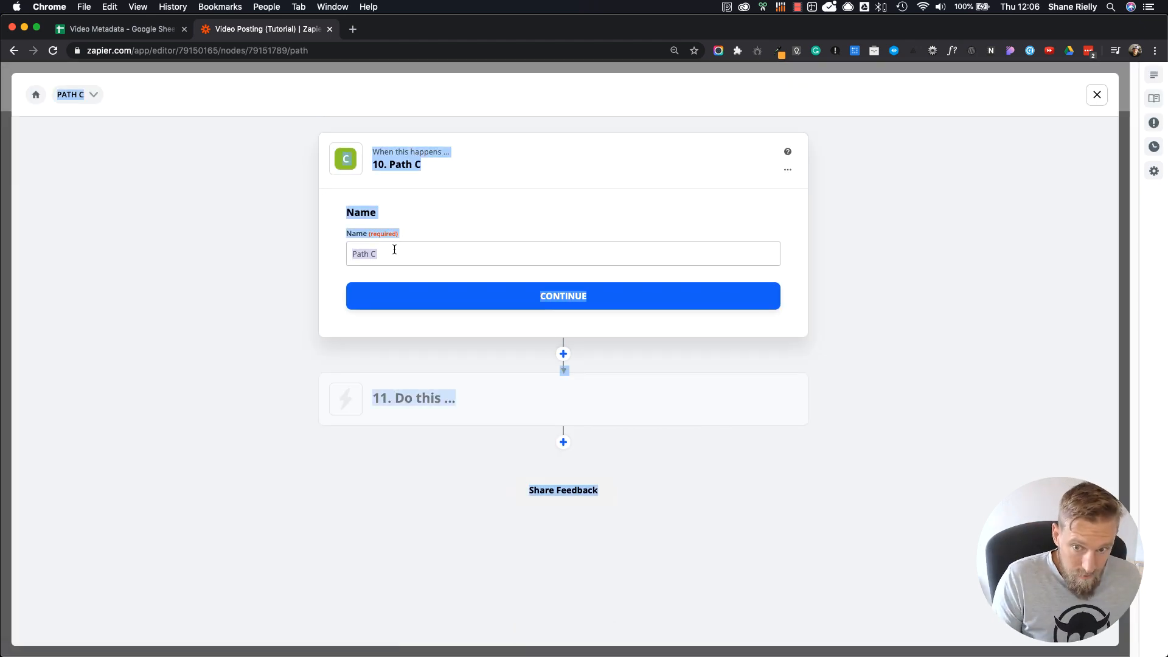
pyautogui.click(395, 249)
pyautogui.moveTo(394, 249); pyautogui.dragTo(320, 255)
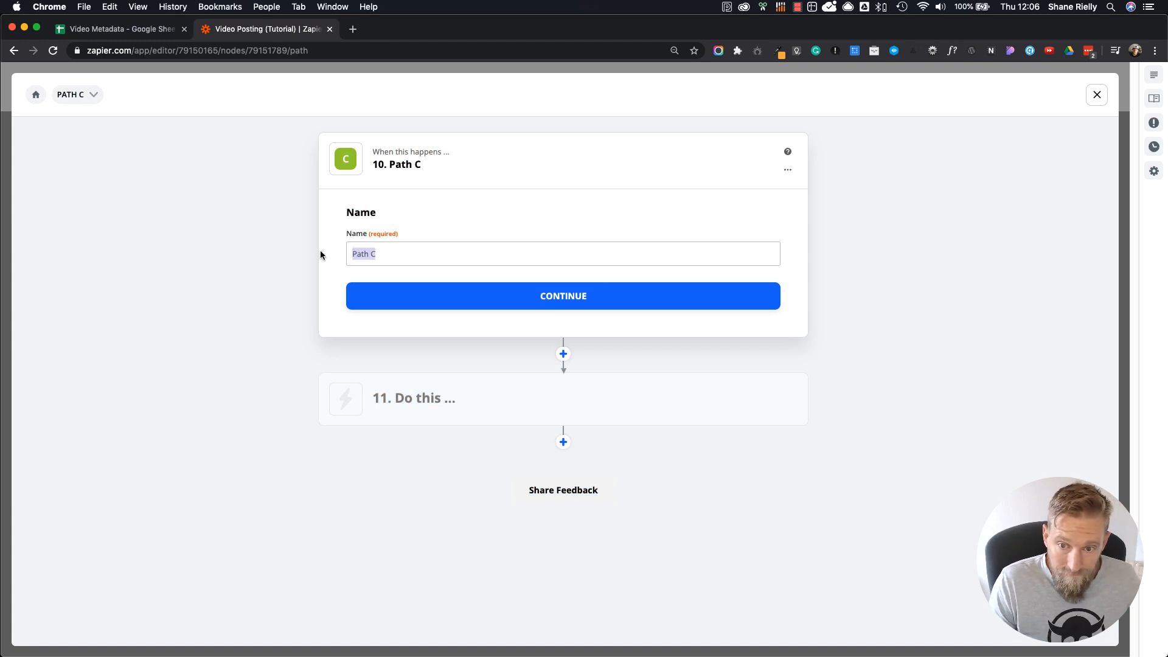
pyautogui.write('Slack')
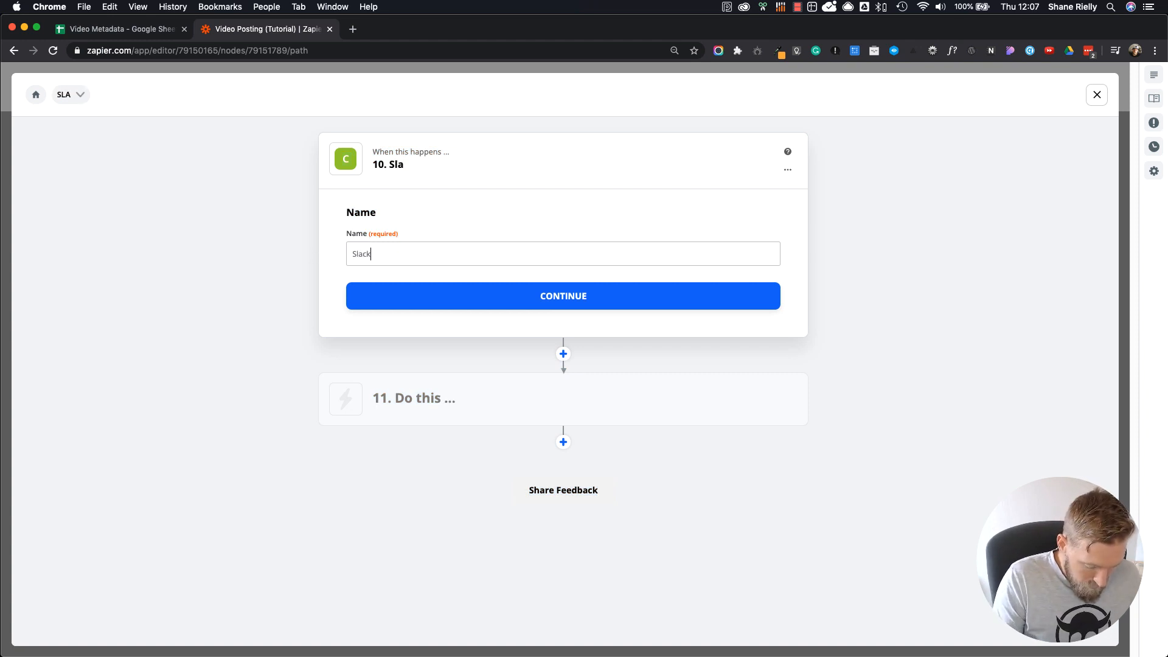
pyautogui.write(' Message')
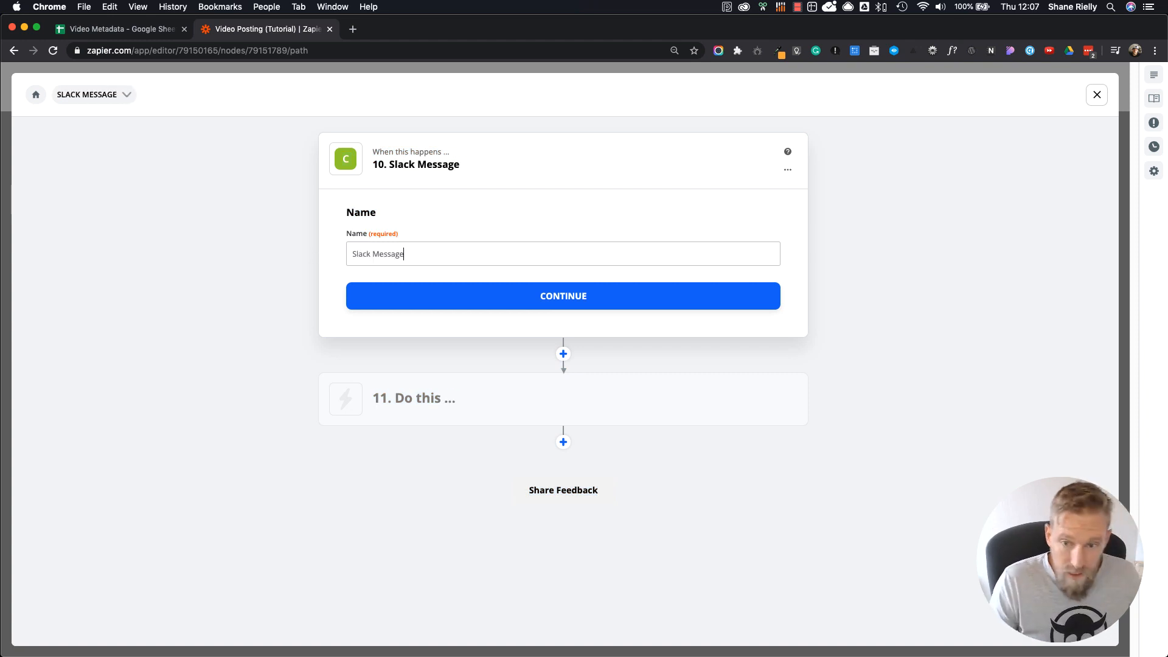
pyautogui.click(513, 298)
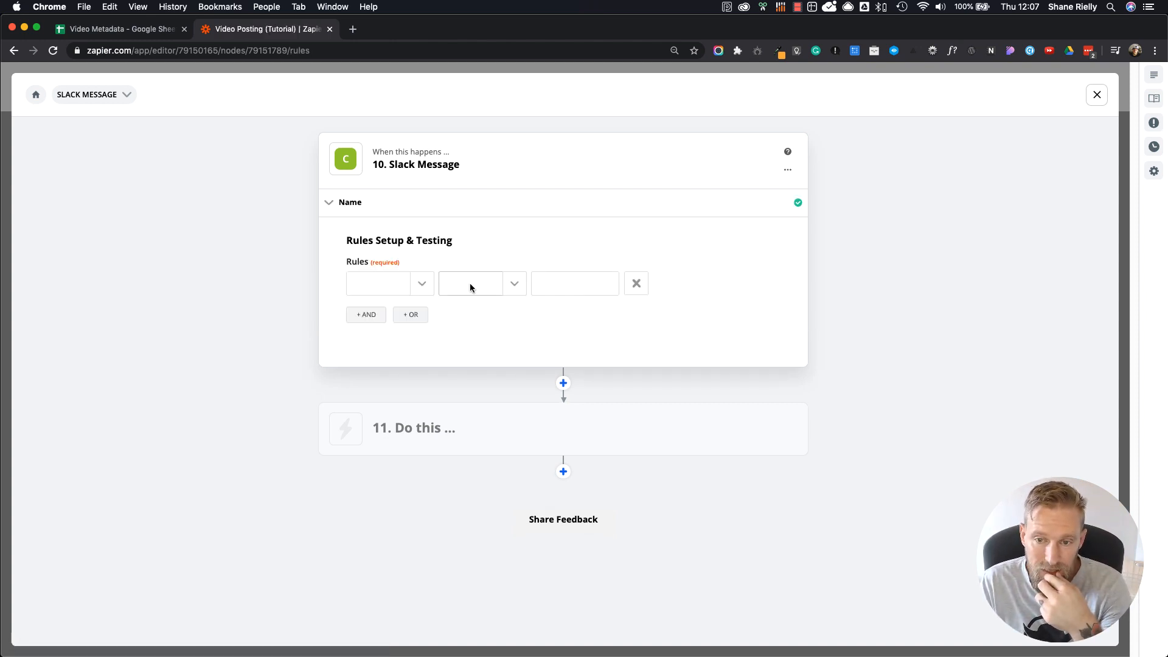
# Step: Examine the fields that the Google Sheets row lookup and Delay Until steps offer for the path's rule
pyautogui.click(422, 287)
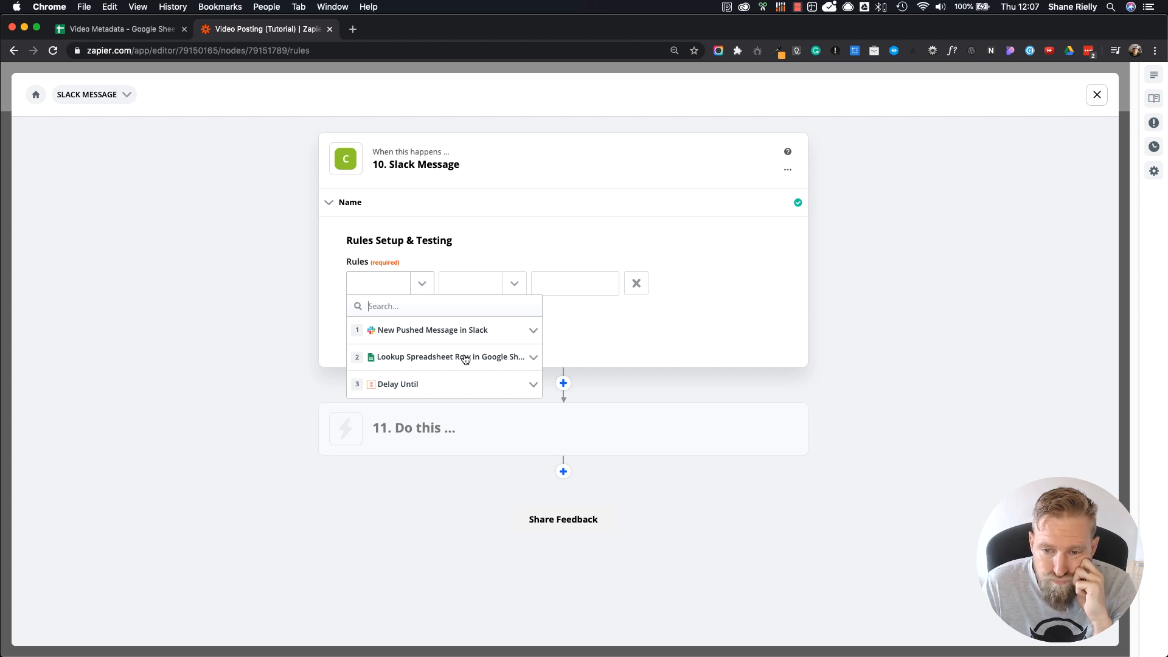
pyautogui.click(534, 357)
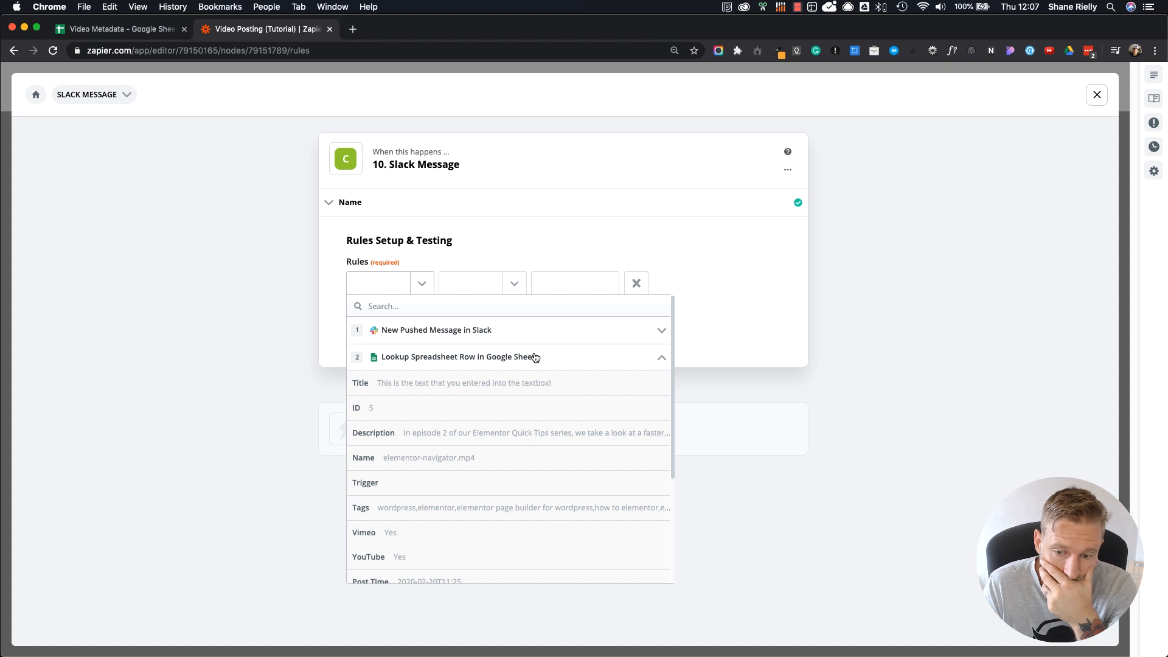
pyautogui.scroll(-2, 520, 468)
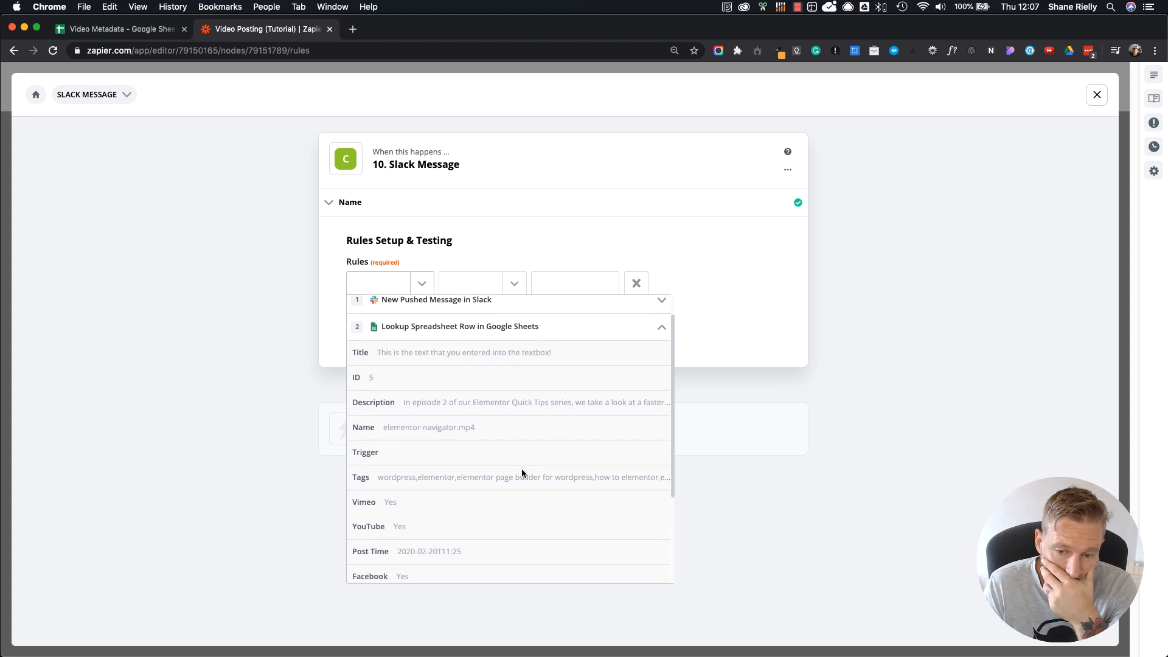
pyautogui.scroll(-3, 522, 472)
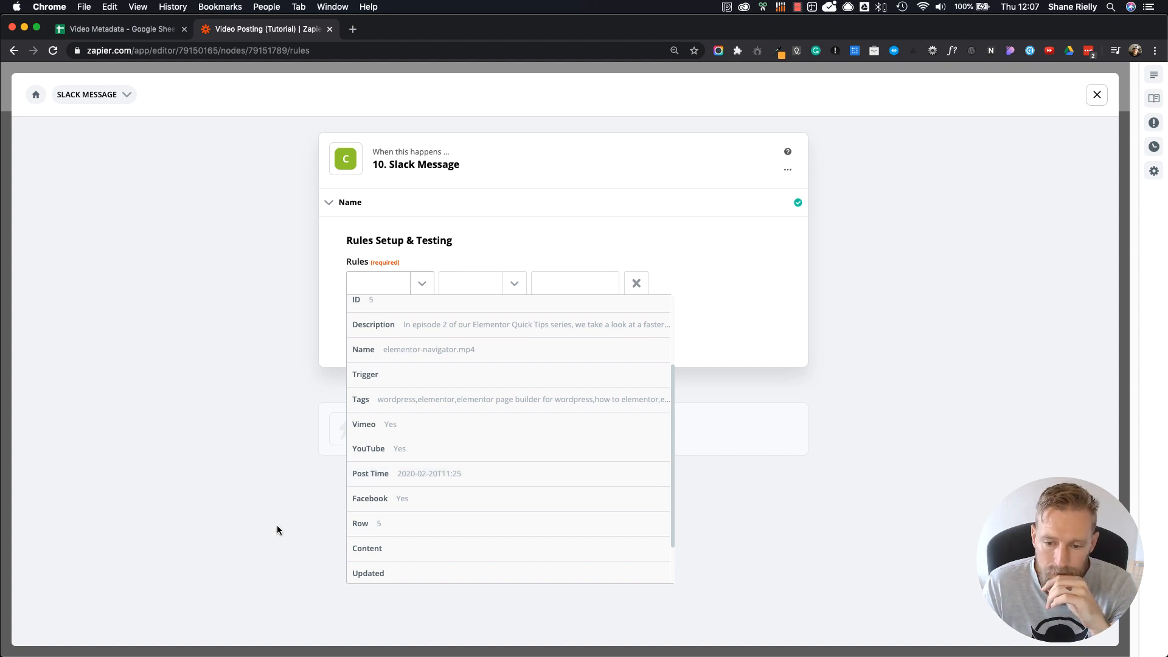
pyautogui.click(256, 491)
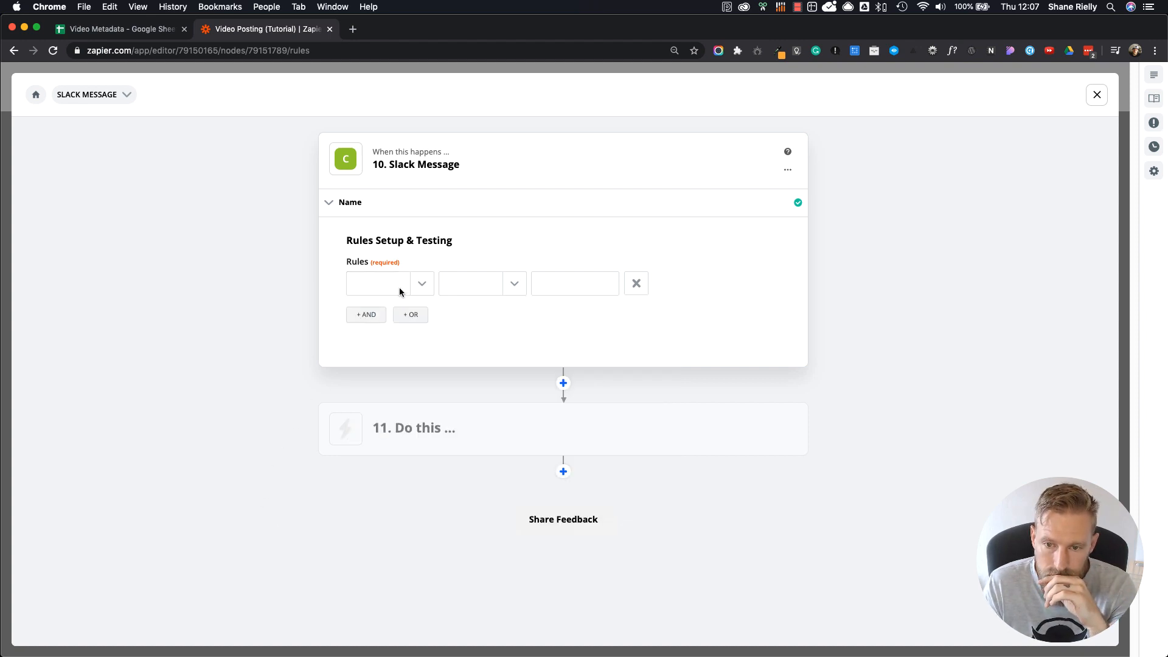
pyautogui.click(422, 283)
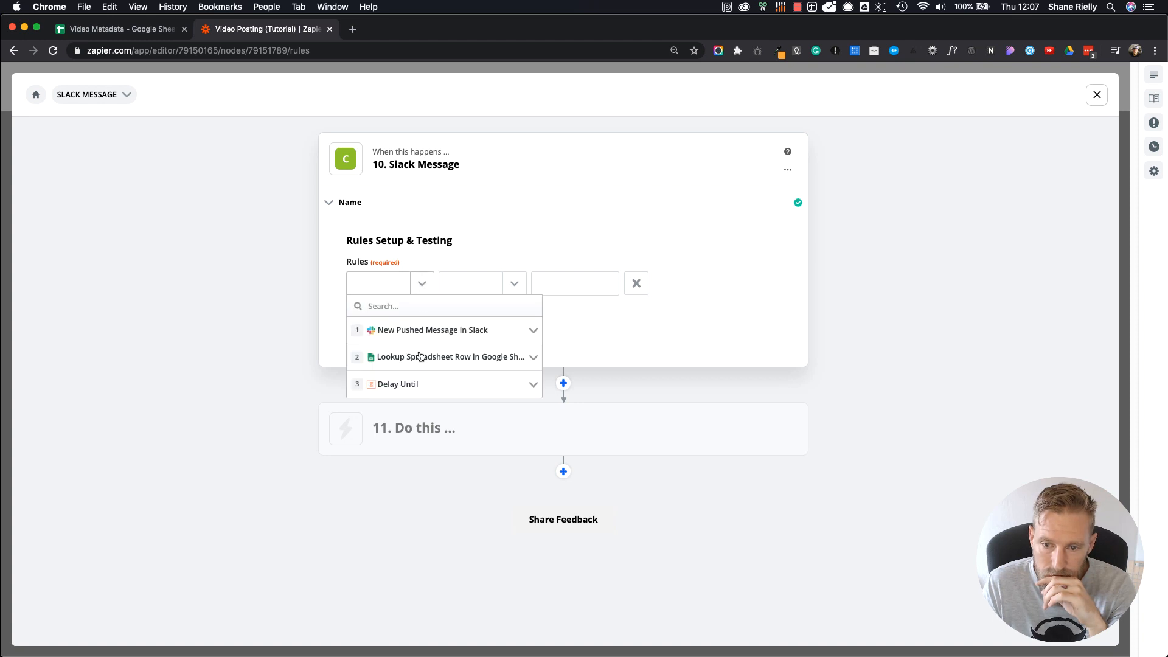
pyautogui.click(535, 385)
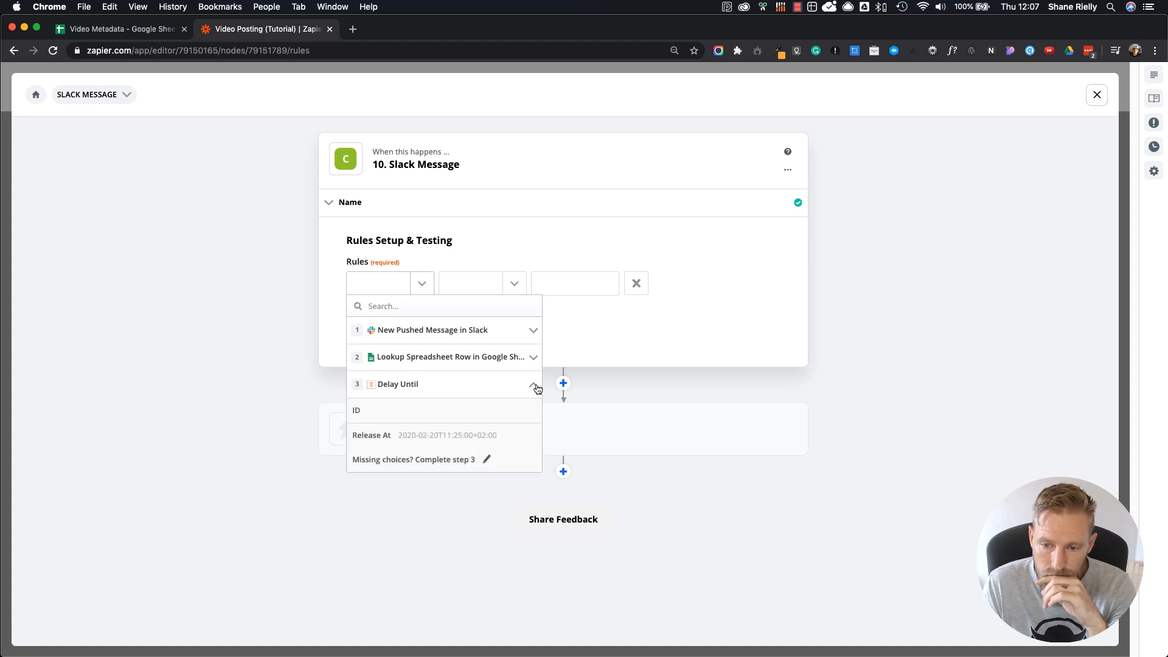
pyautogui.click(466, 506)
pyautogui.click(421, 284)
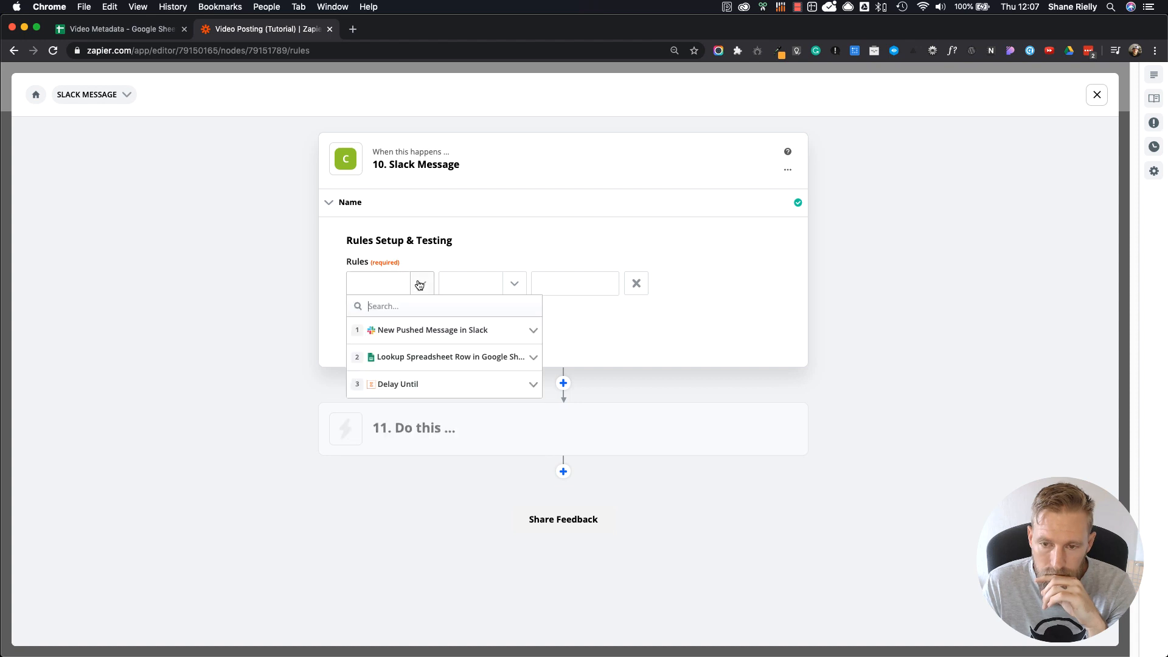
pyautogui.click(583, 321)
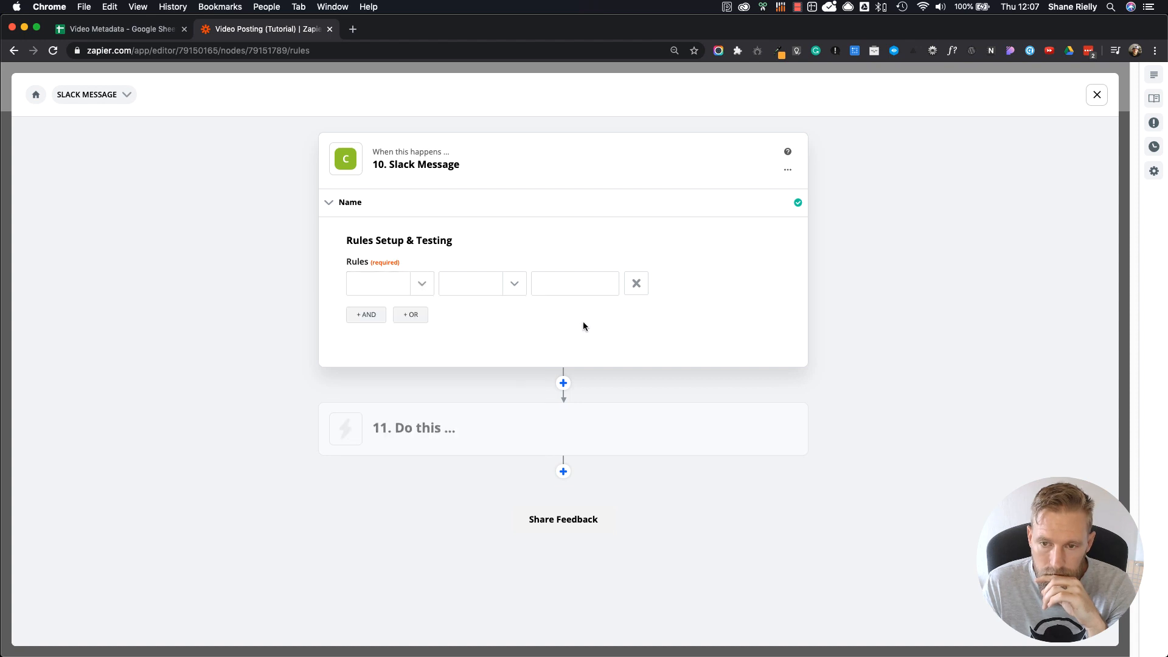
# Step: Set the path rule so that the YouTube value from the Google Sheets row lookup exactly matches the text "Yes"
pyautogui.click(425, 284)
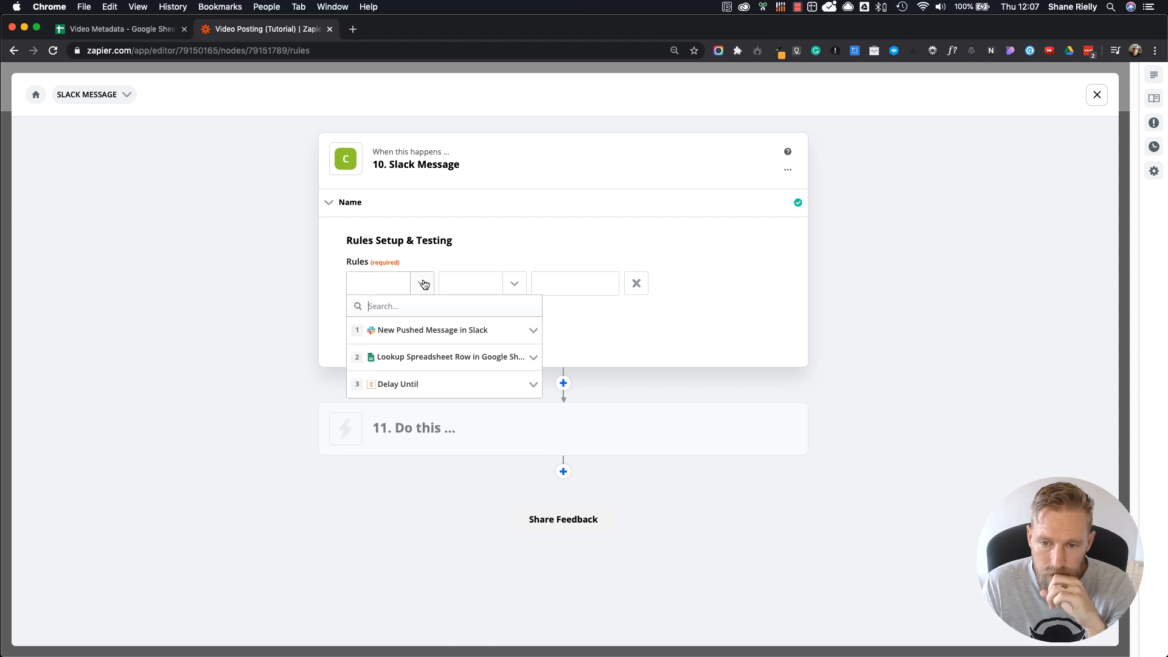
pyautogui.click(441, 360)
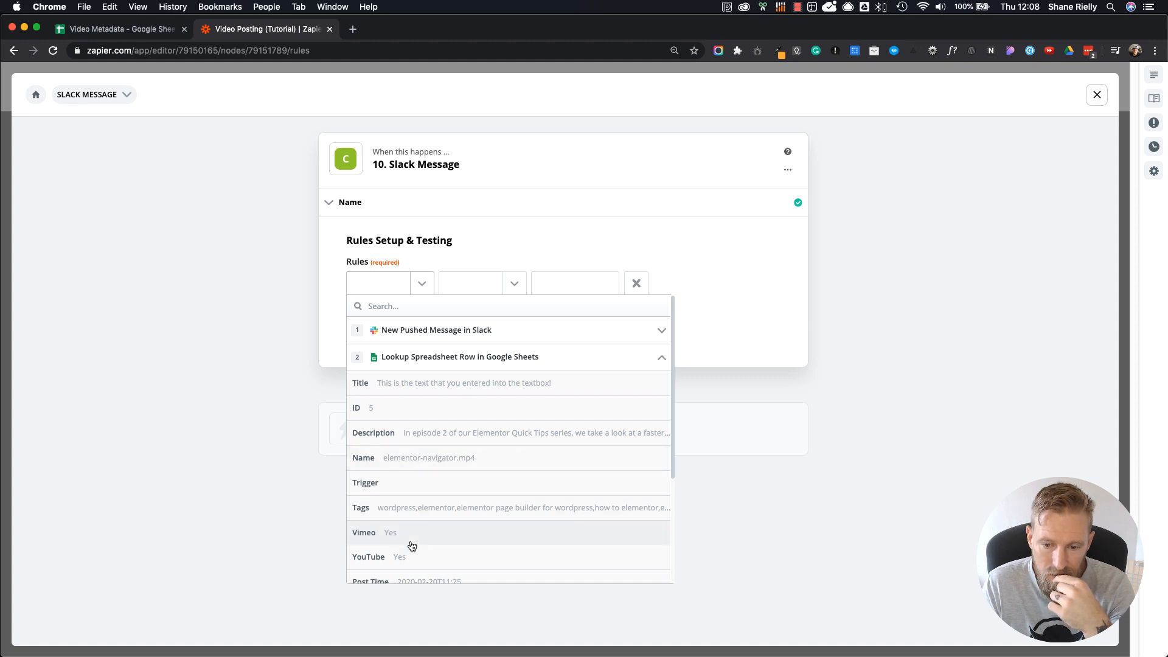
pyautogui.scroll(-2, 407, 542)
pyautogui.click(393, 468)
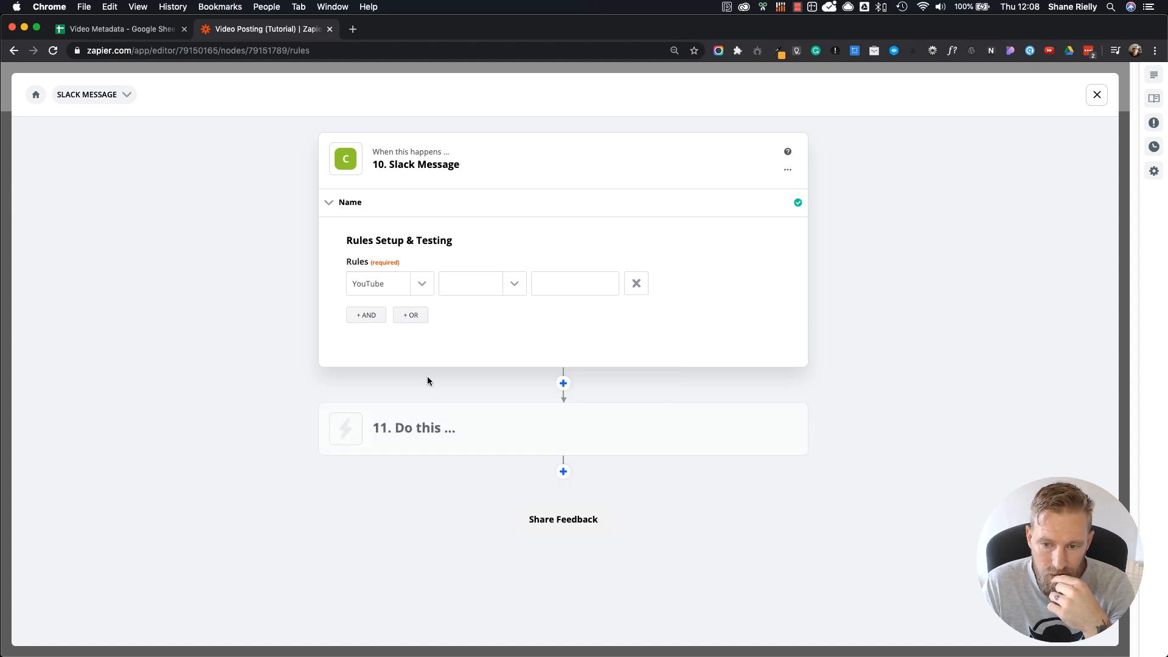
pyautogui.click(517, 284)
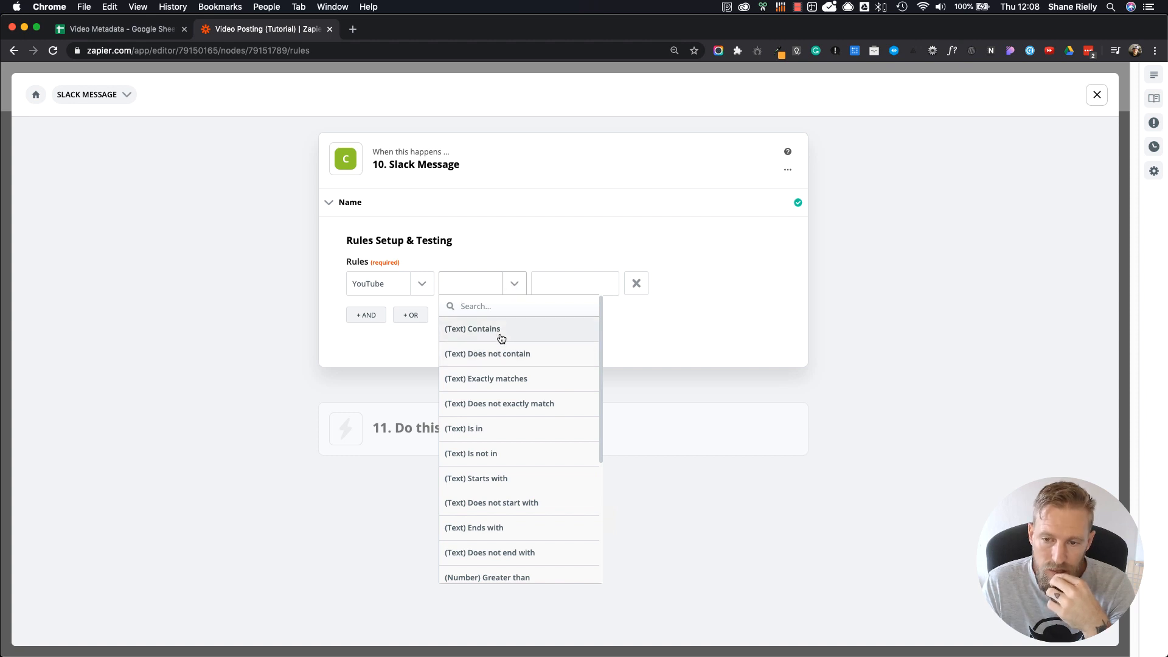
pyautogui.click(514, 380)
pyautogui.click(577, 277)
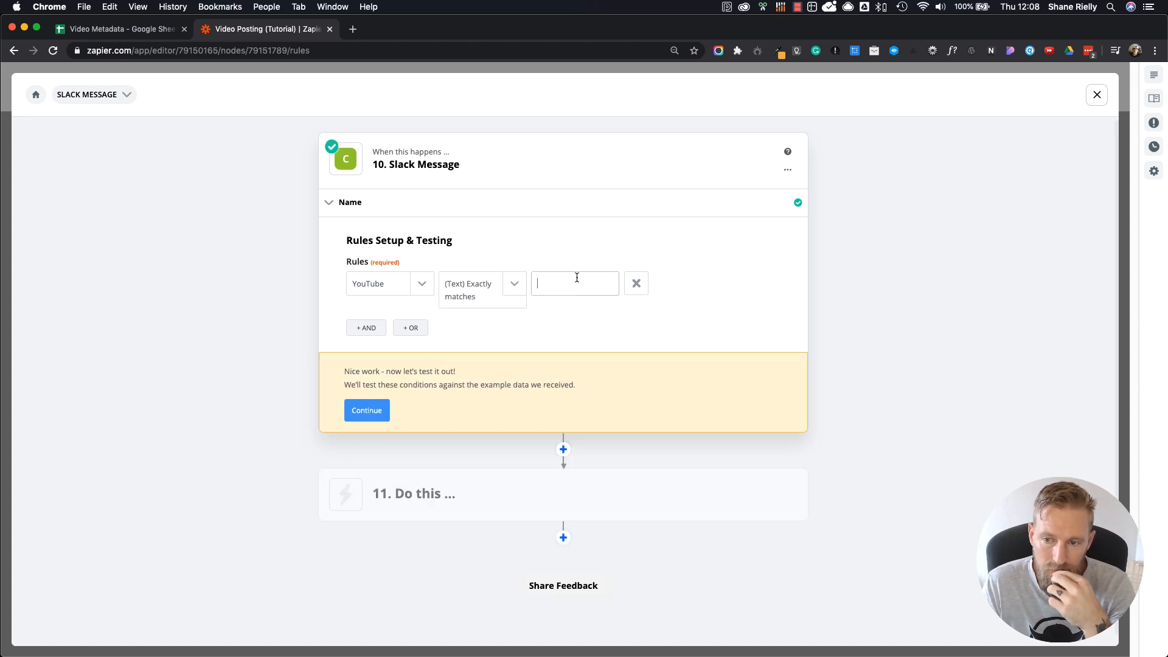
pyautogui.write('Yes')
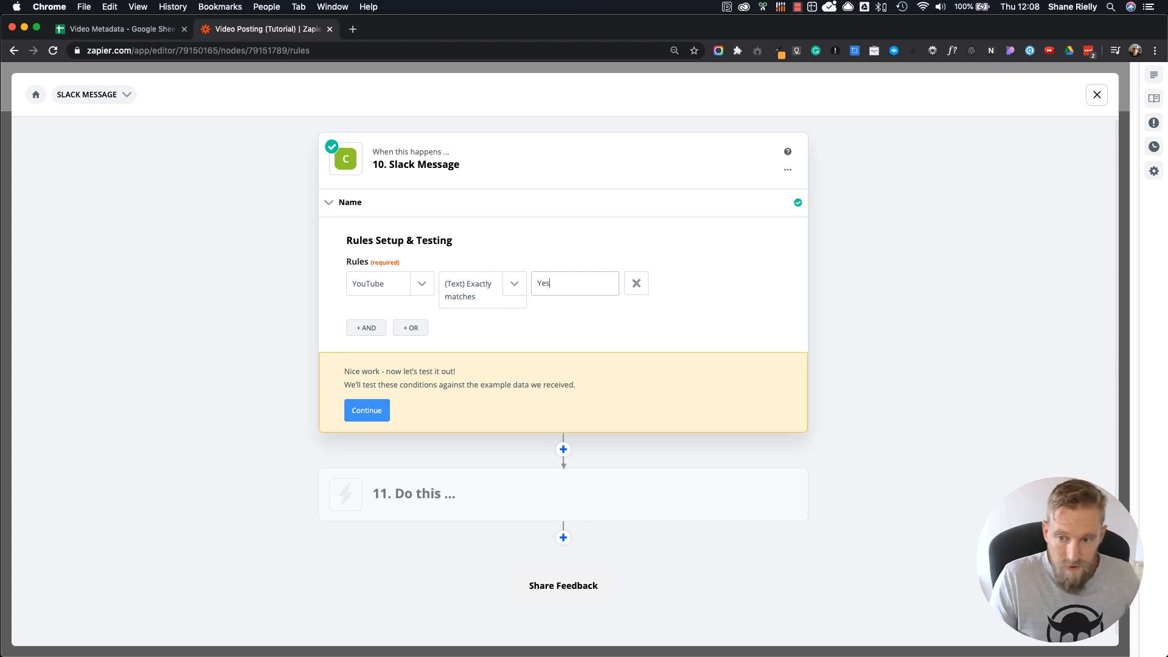
pyautogui.click(597, 308)
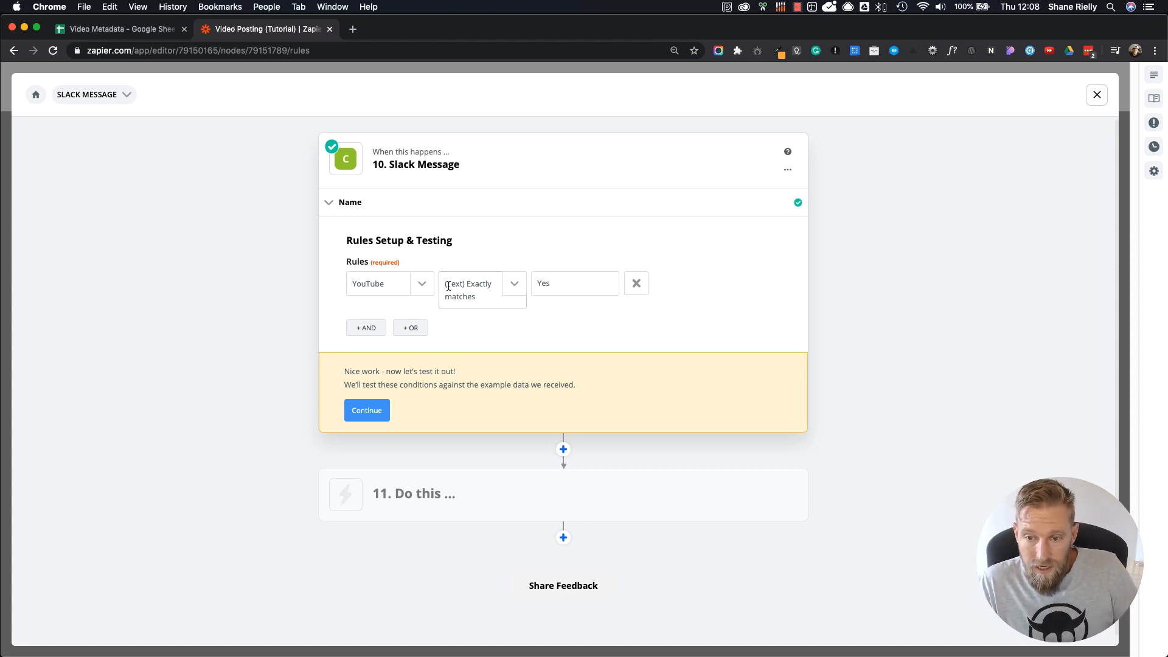
# Step: Change the rule's field to the Vimeo value from the Google Sheets row lookup and test the path's conditions
pyautogui.click(422, 285)
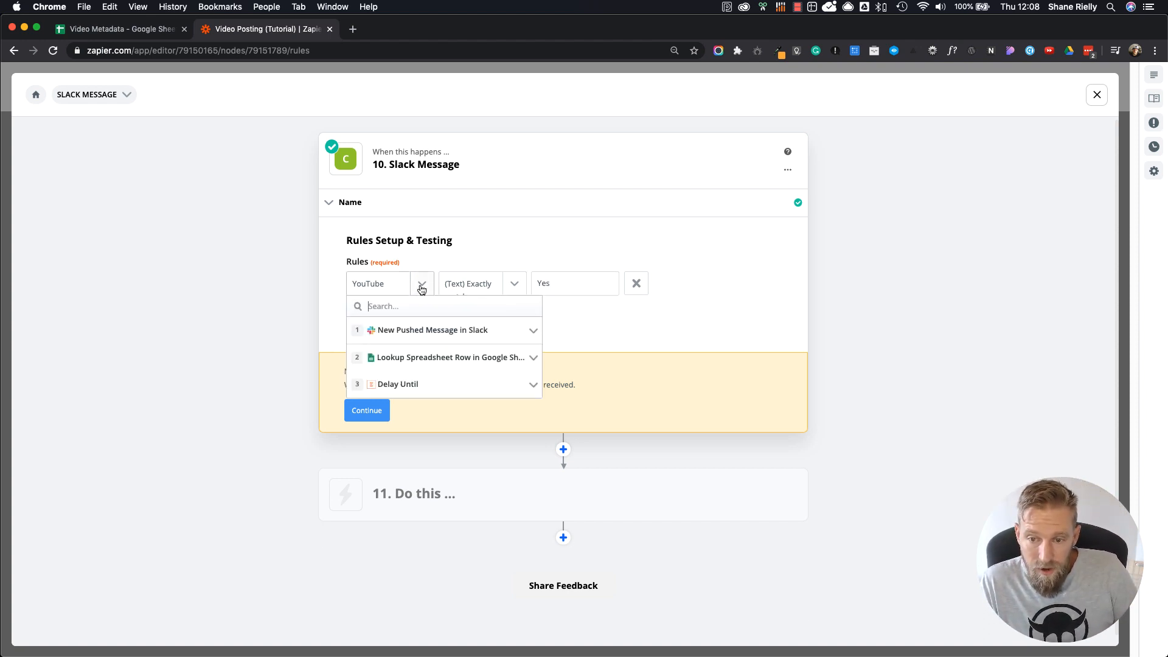
pyautogui.click(435, 364)
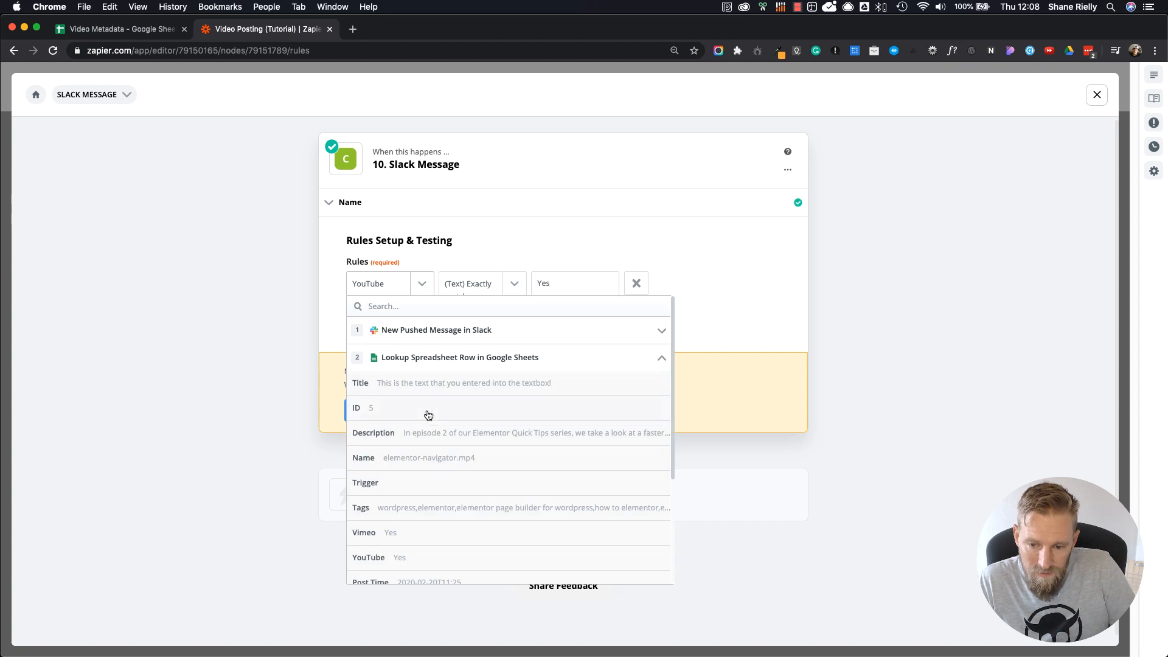
pyautogui.click(392, 538)
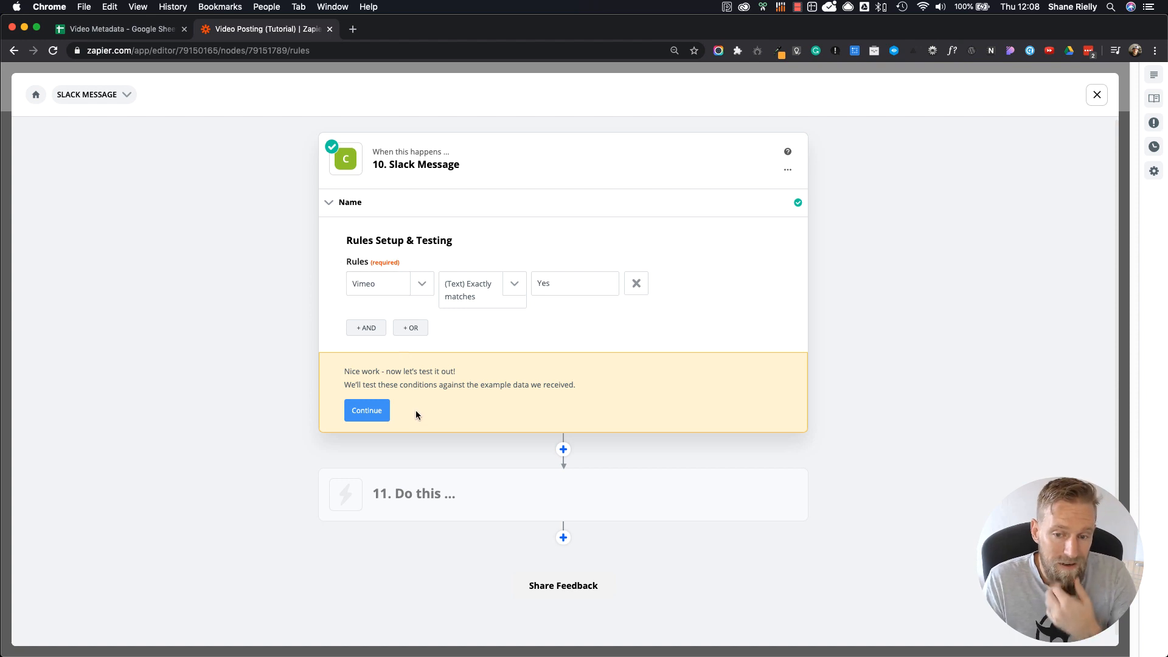
pyautogui.click(365, 416)
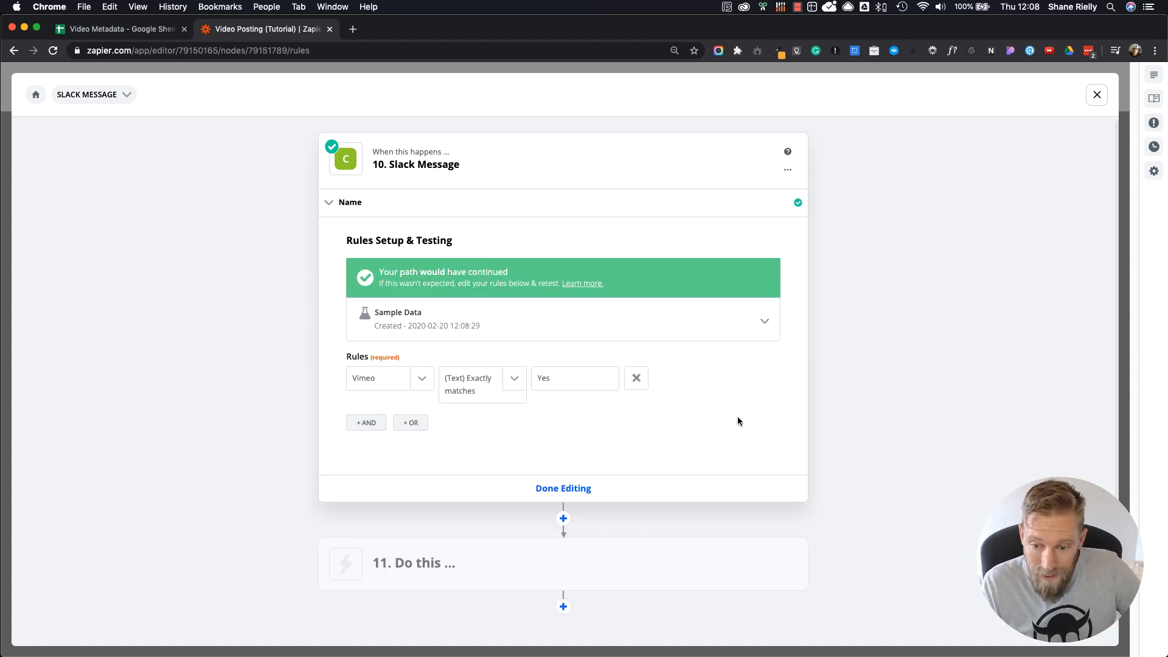
# Step: Set up the path's step 11 as a Slack action with the Send Channel Message event
pyautogui.click(416, 572)
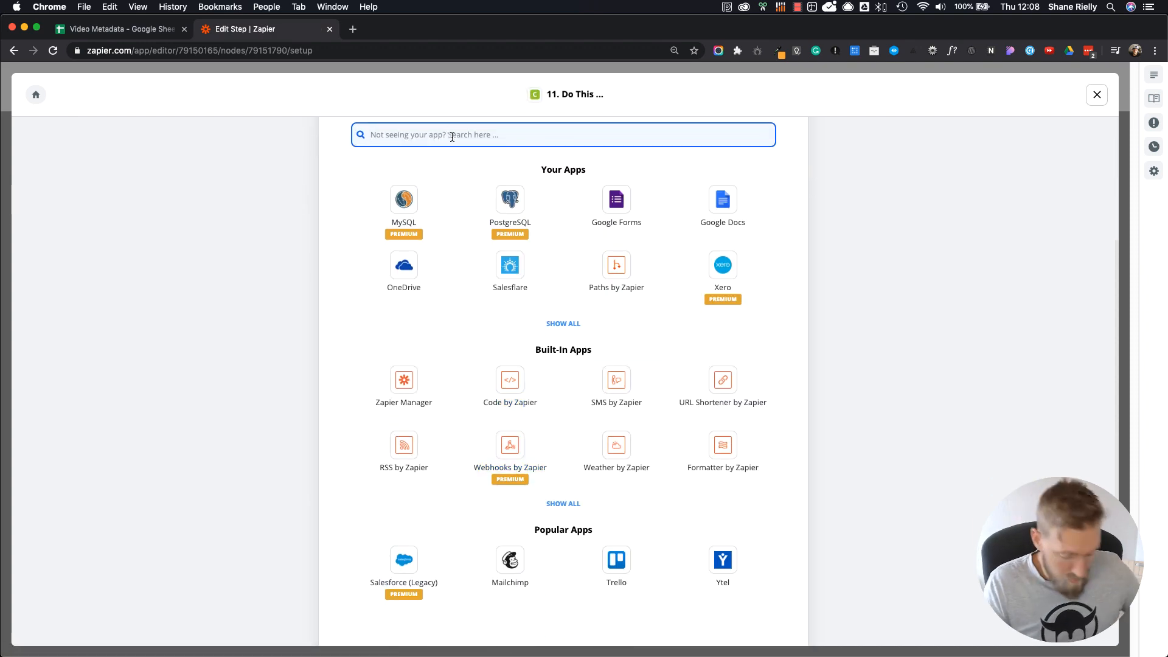
pyautogui.write('slack')
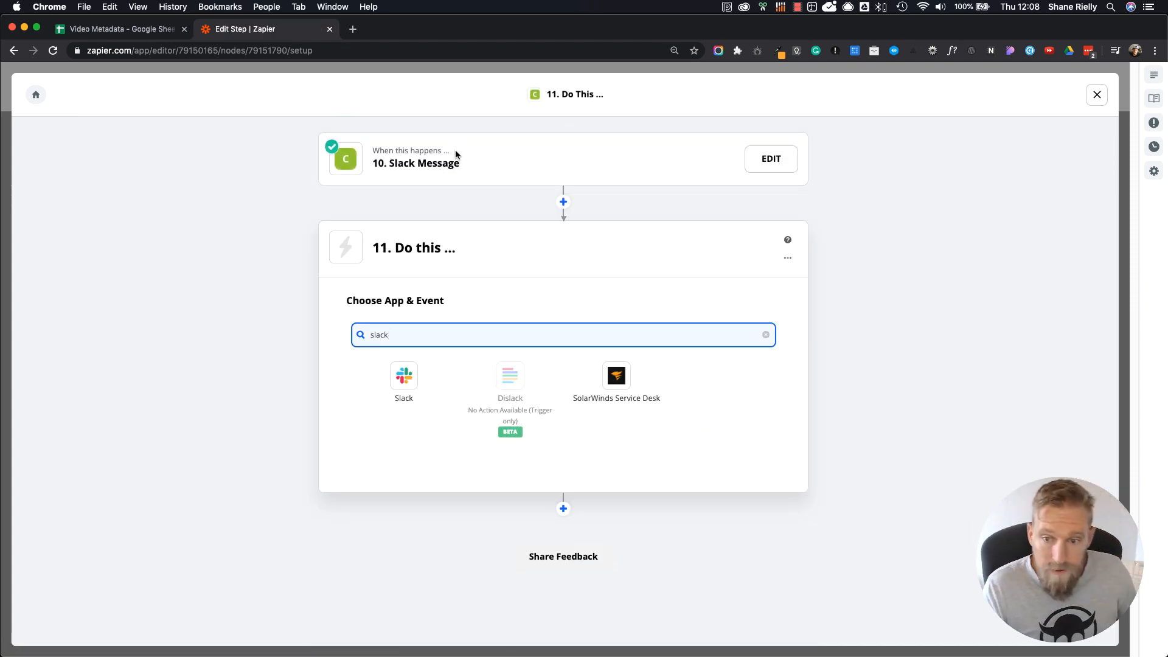
pyautogui.click(389, 382)
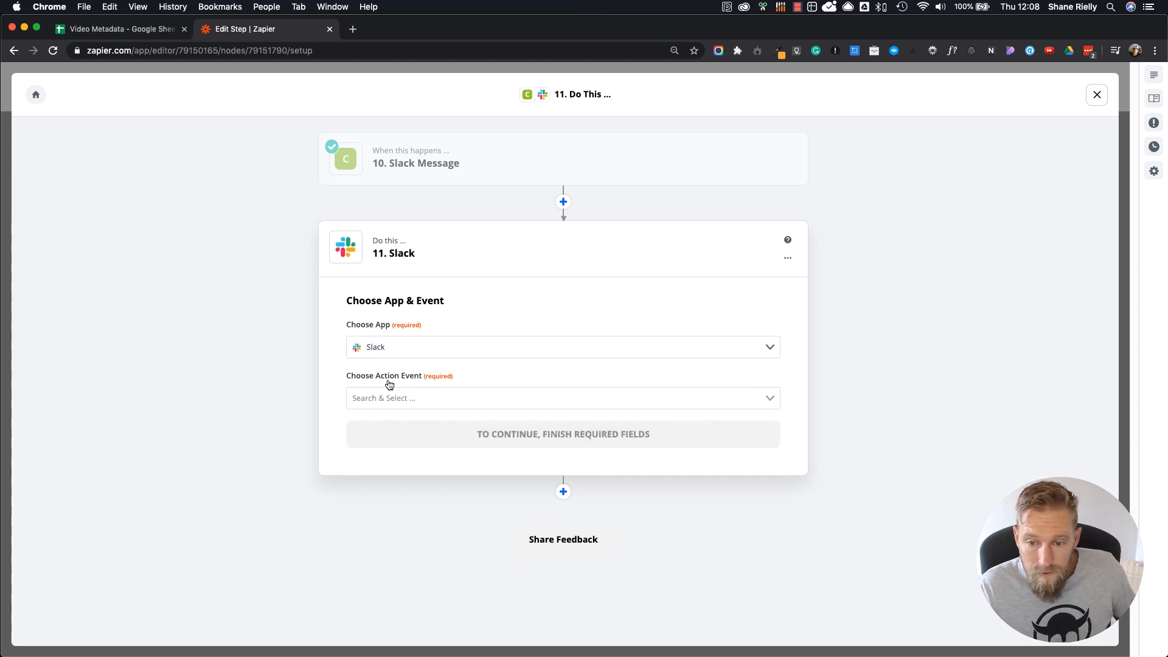
pyautogui.click(430, 397)
pyautogui.click(429, 445)
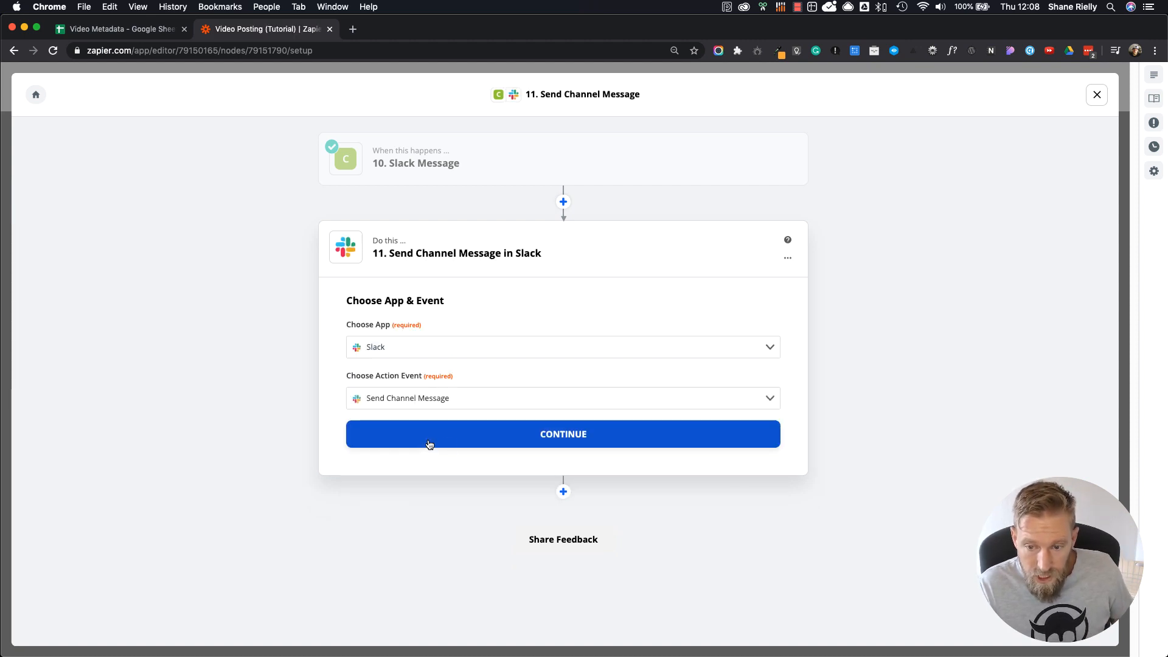
pyautogui.click(500, 439)
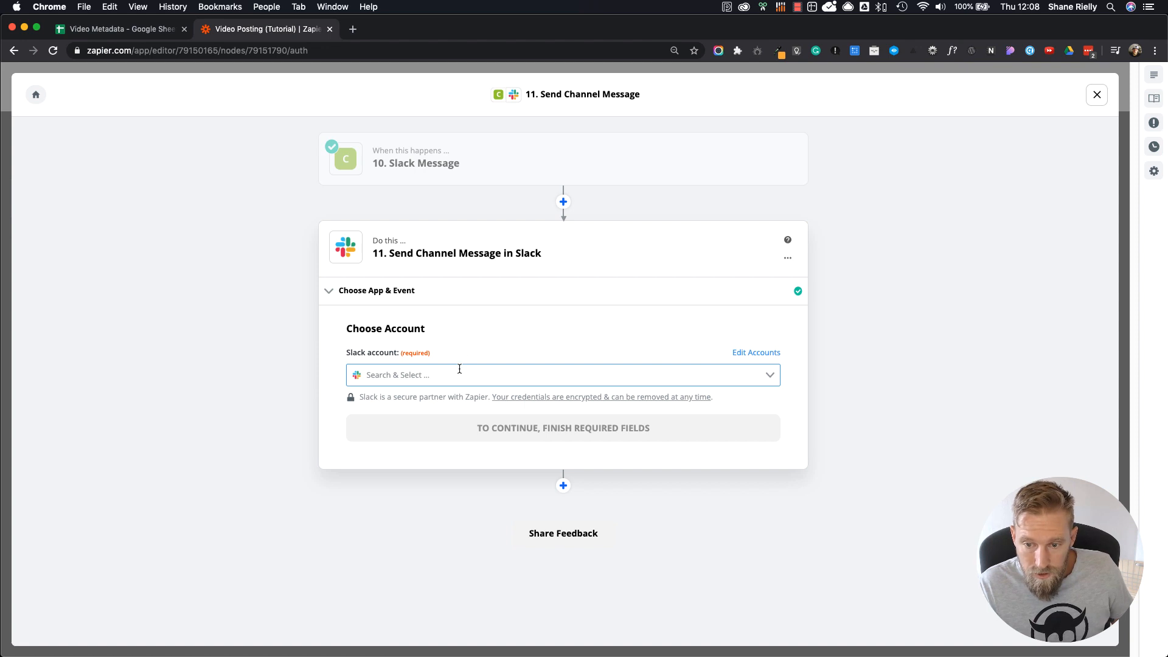
# Step: Choose the account owner's own Lonely Viking Slack account for step 11 and continue to the message settings
pyautogui.click(458, 374)
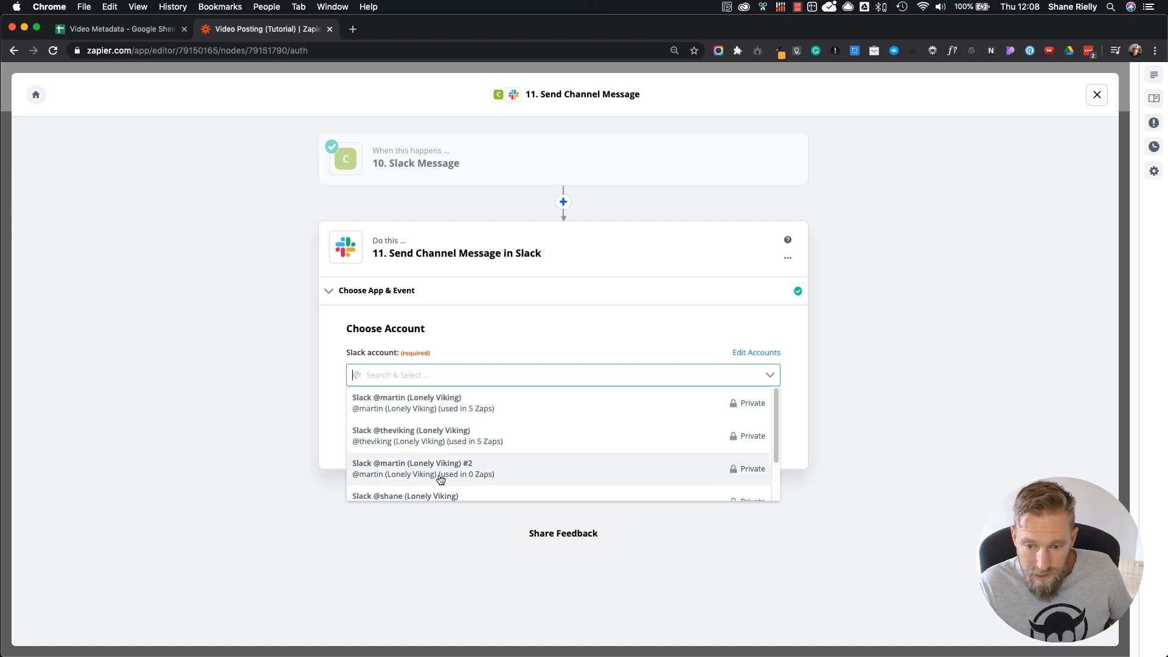
pyautogui.scroll(-3, 426, 432)
pyautogui.click(418, 453)
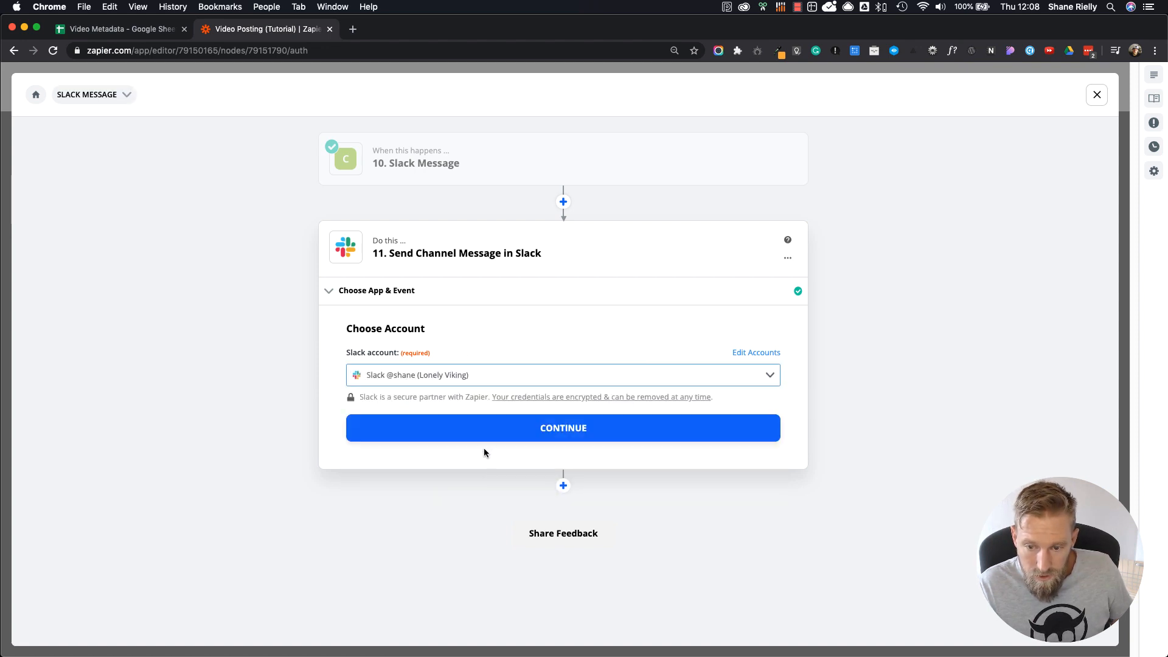
pyautogui.click(495, 433)
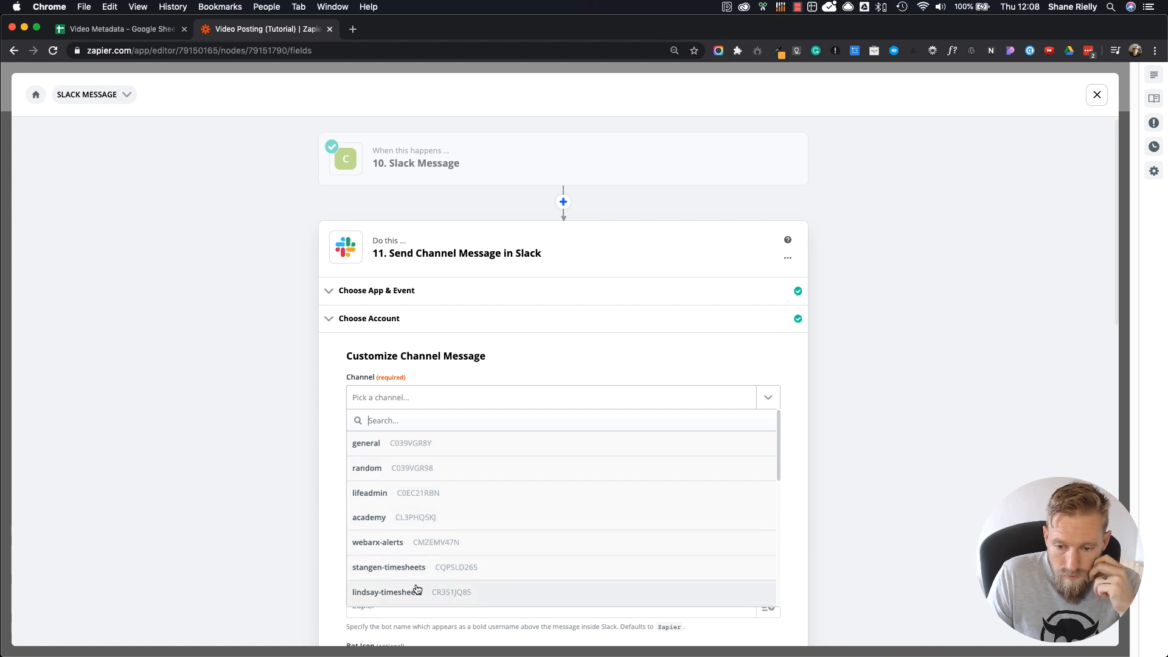
# Step: Set the Slack message's channel to lv-admin-team and its text to "Whatever you want!"
pyautogui.scroll(-1, 383, 491)
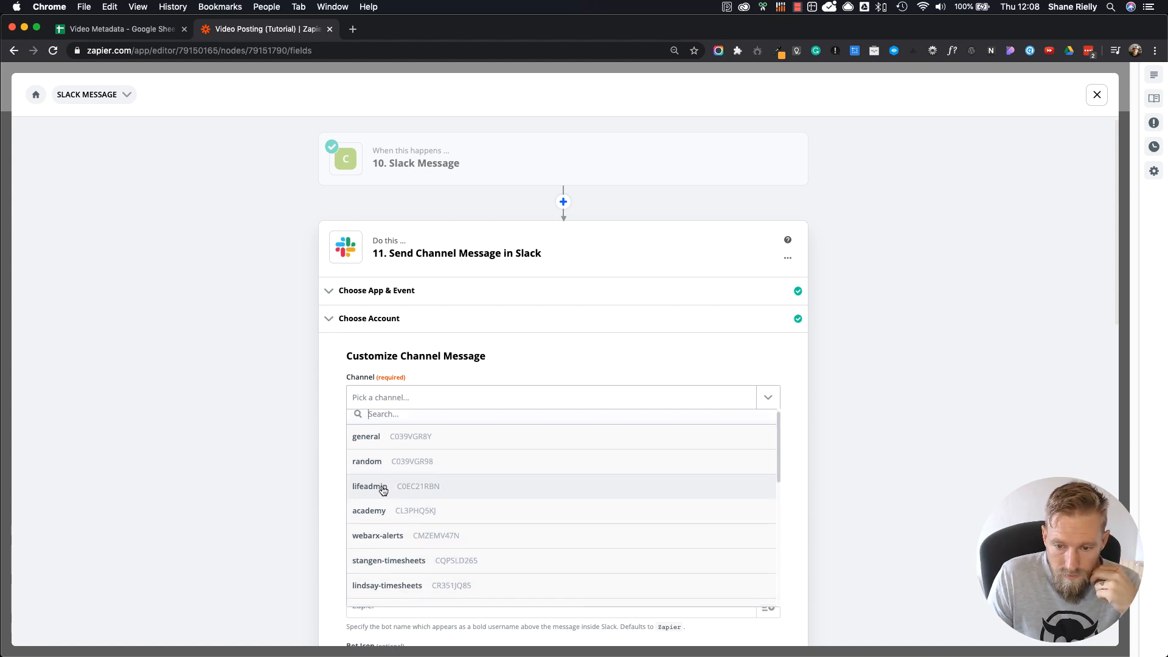
pyautogui.scroll(-5, 383, 491)
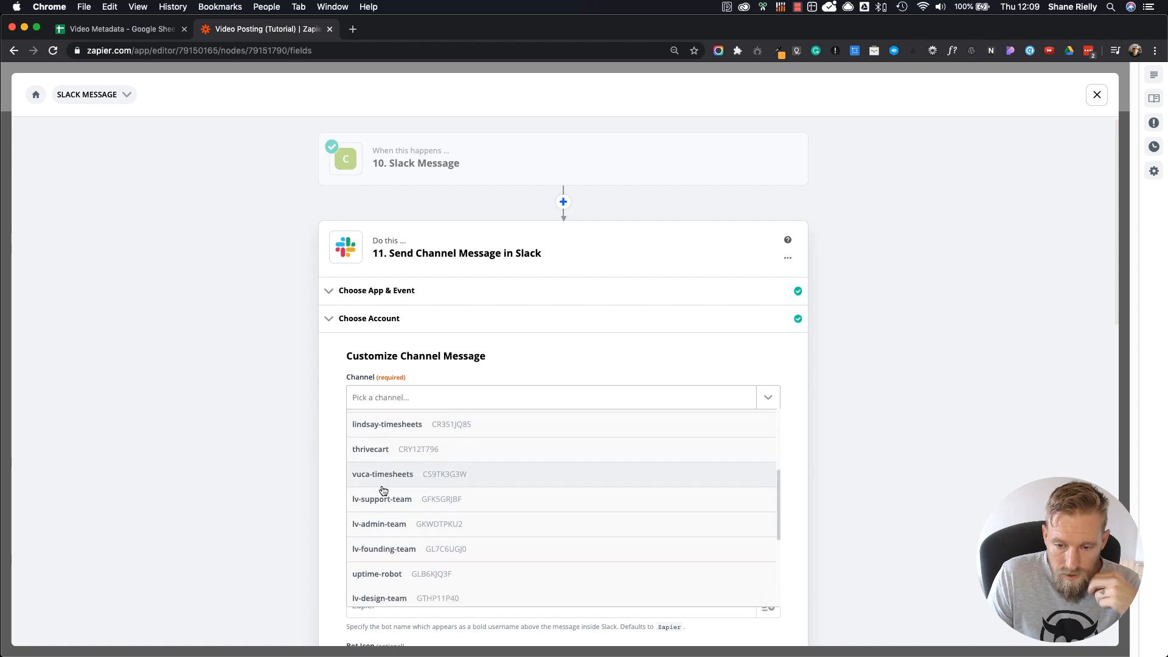
pyautogui.scroll(-1, 382, 490)
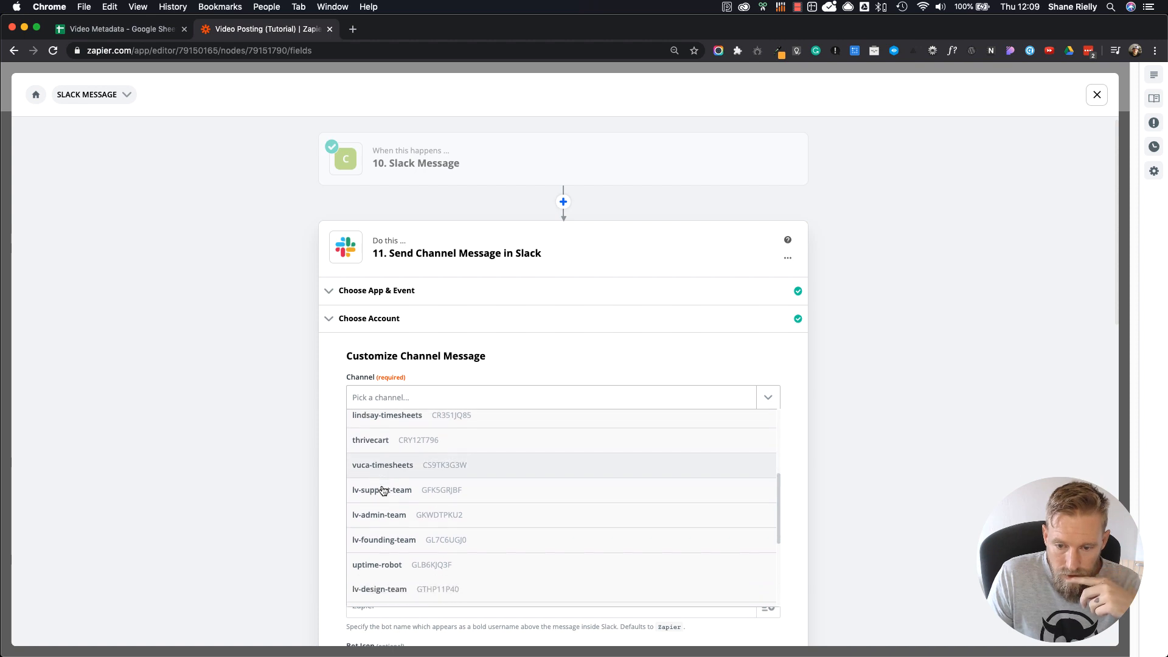
pyautogui.click(395, 522)
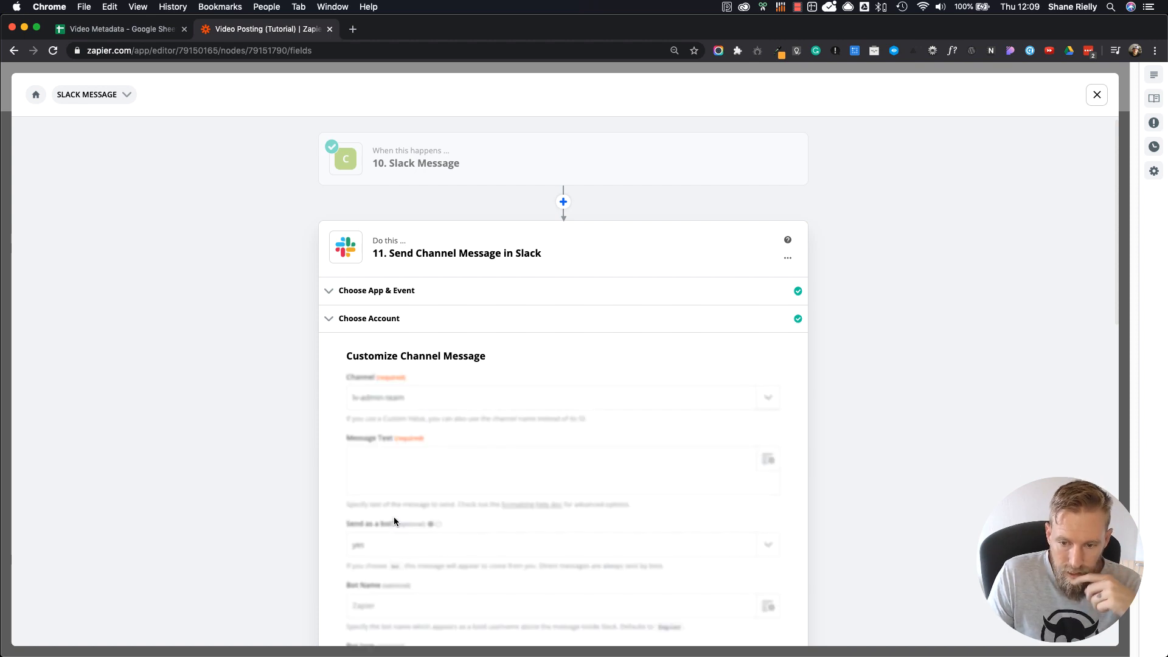
pyautogui.click(482, 455)
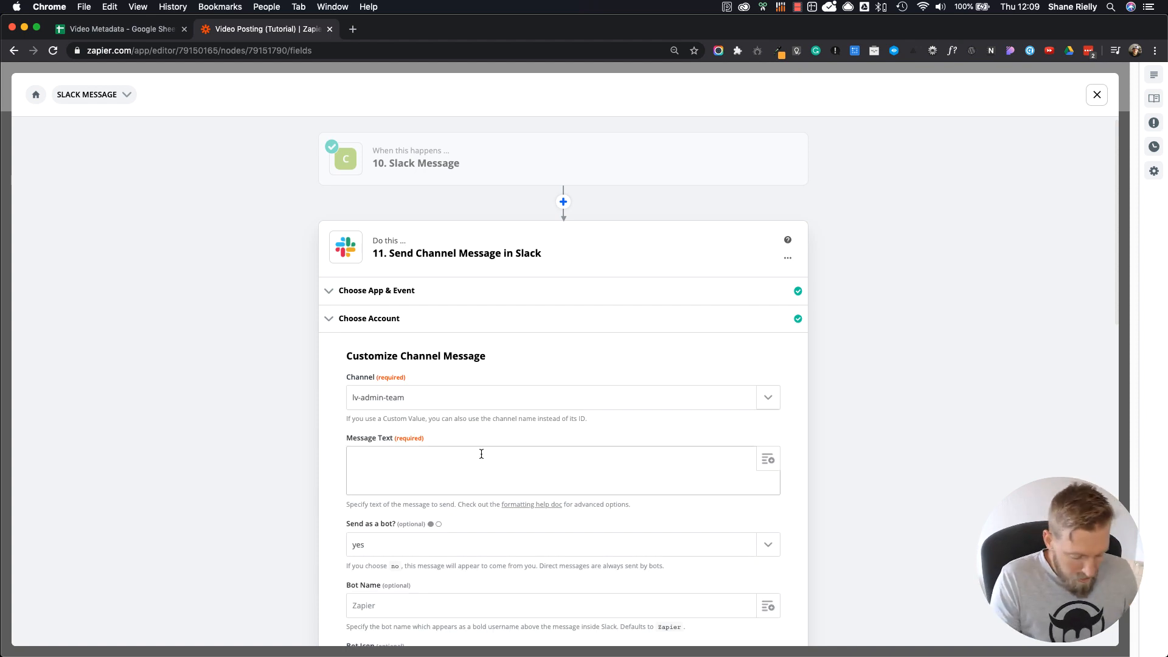
pyautogui.write('Whatever ')
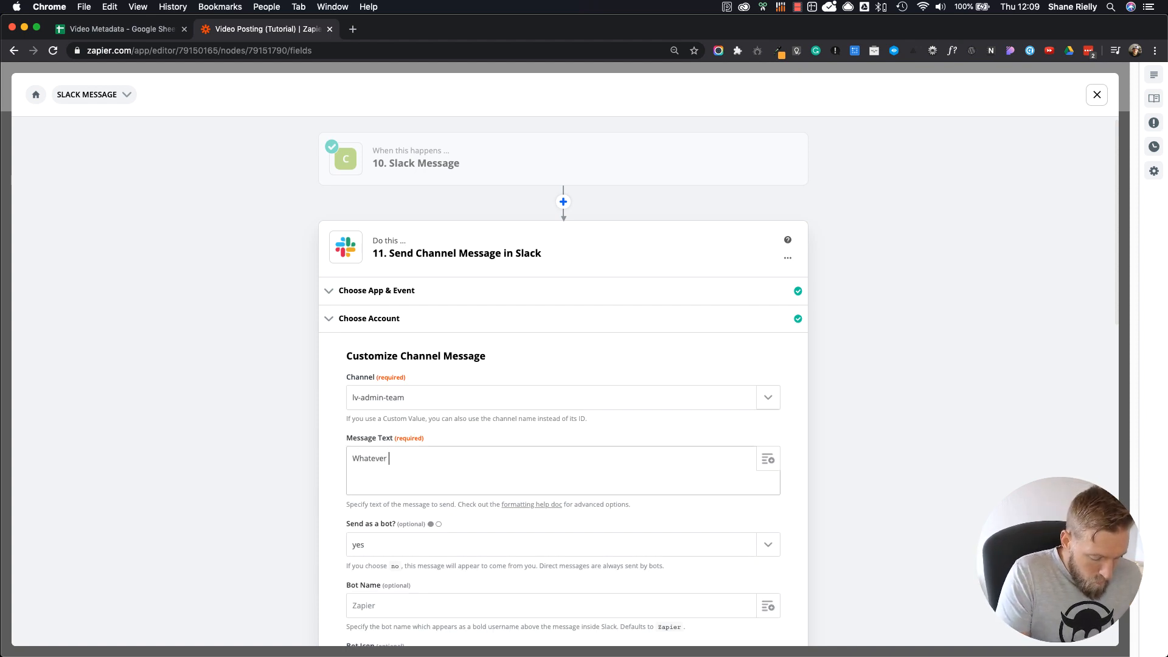
pyautogui.write('you want!')
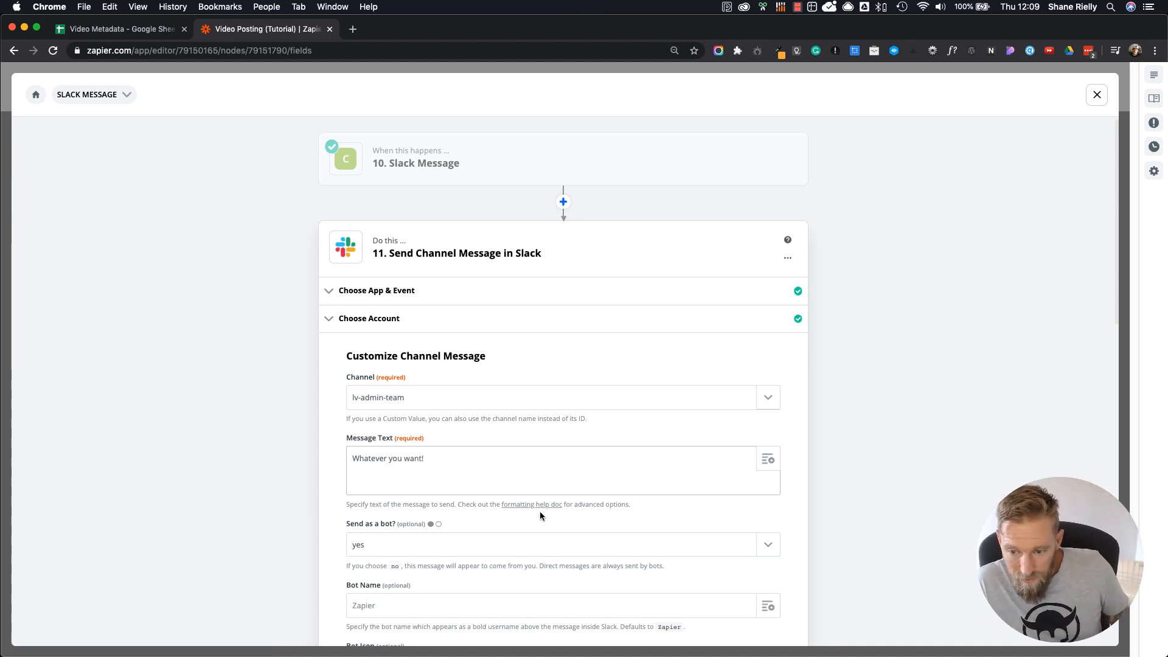
# Step: Name the bot that sends the Slack message "Video Posting Bot"
pyautogui.scroll(-3, 535, 502)
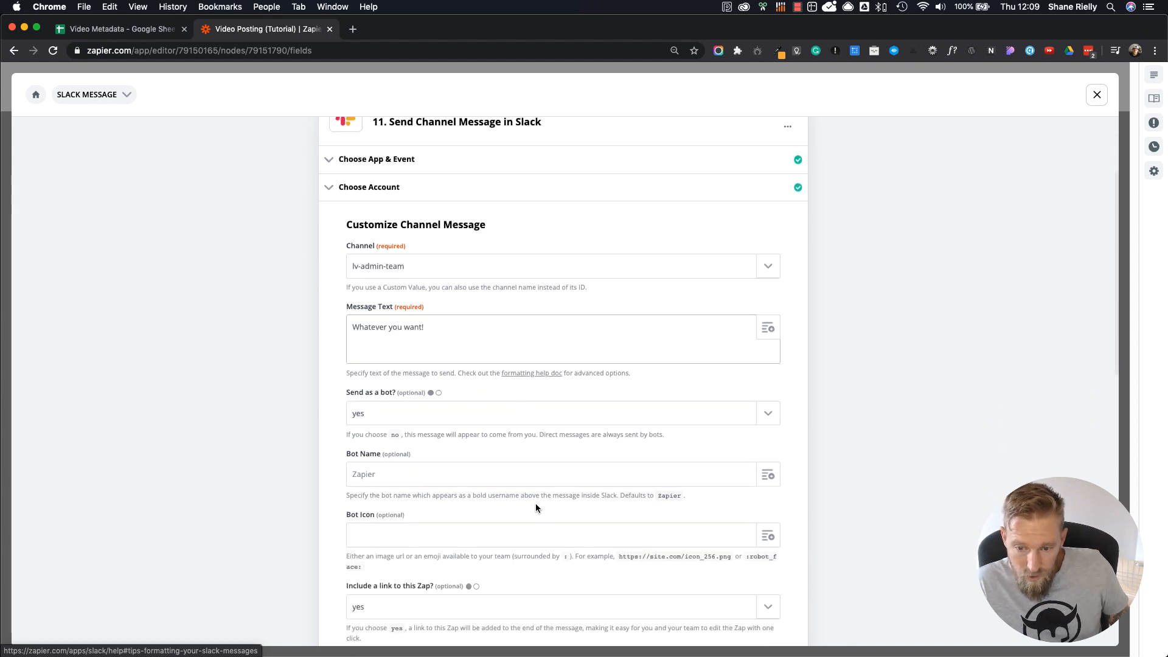
pyautogui.scroll(1, 495, 323)
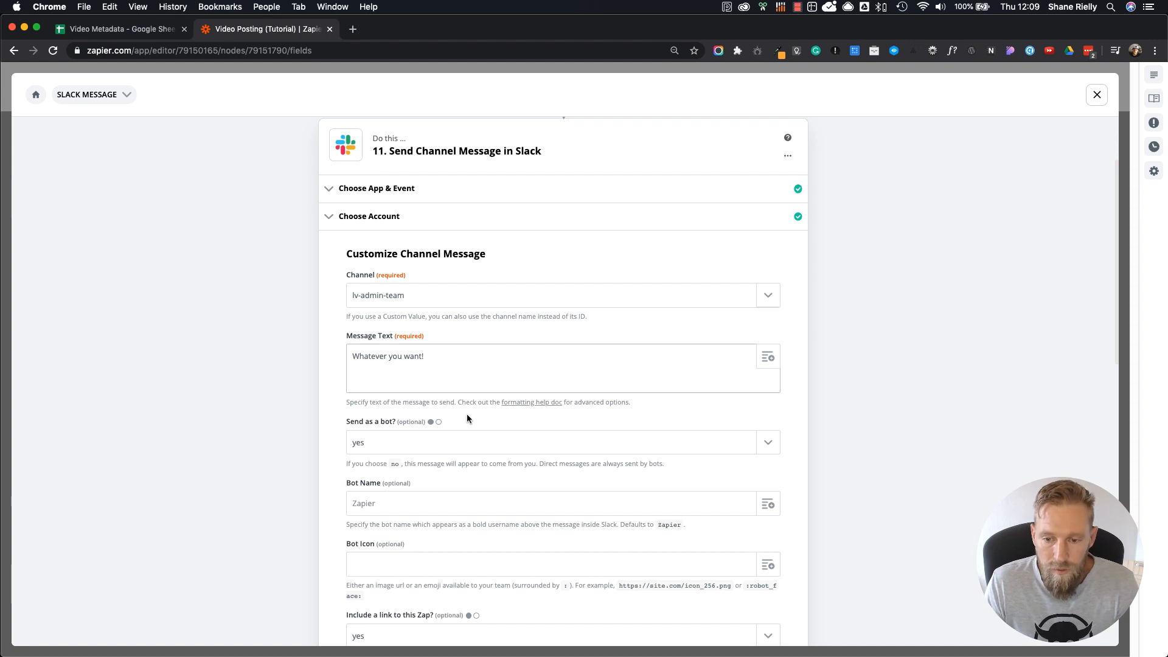
pyautogui.click(769, 443)
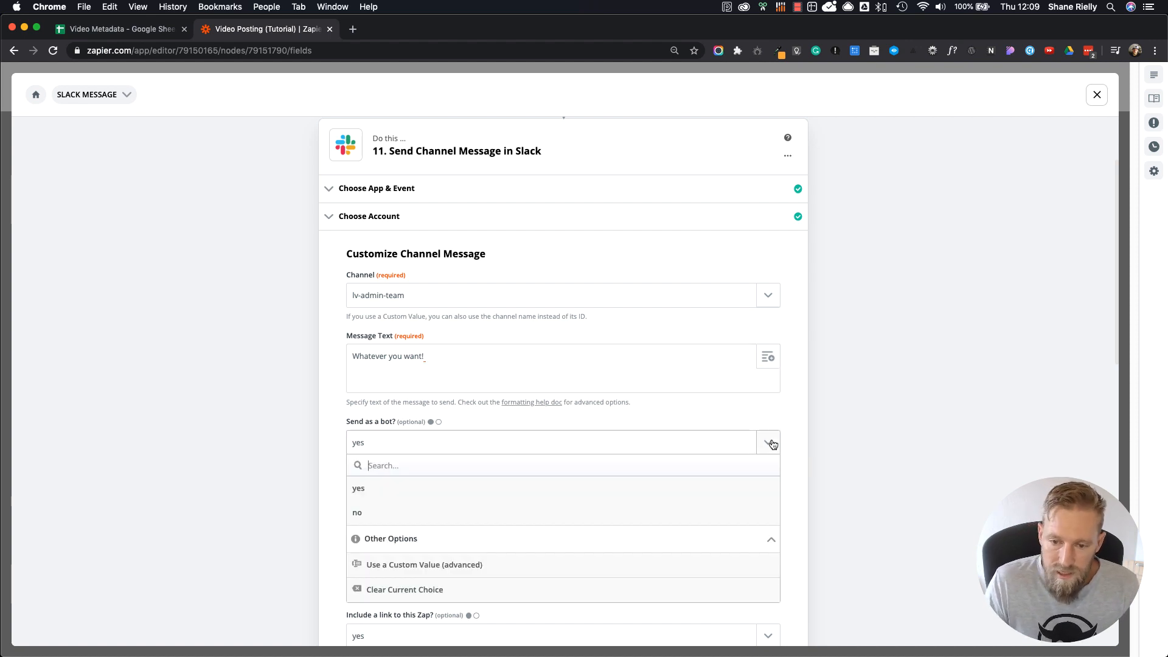
pyautogui.click(770, 441)
pyautogui.click(395, 500)
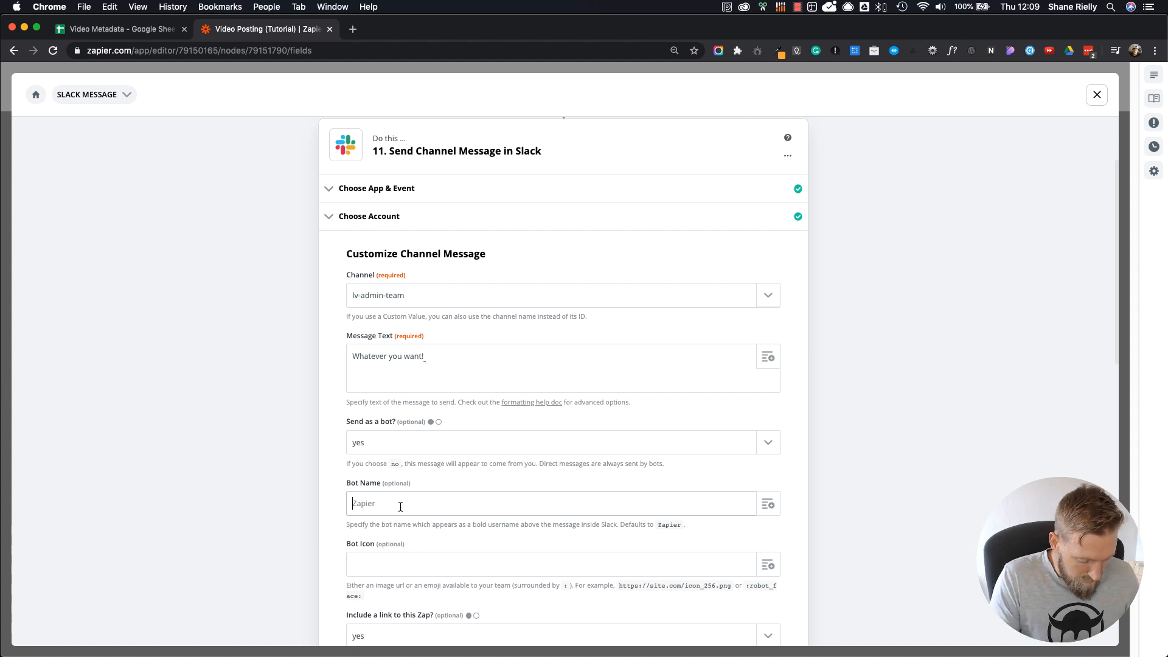
pyautogui.write('V')
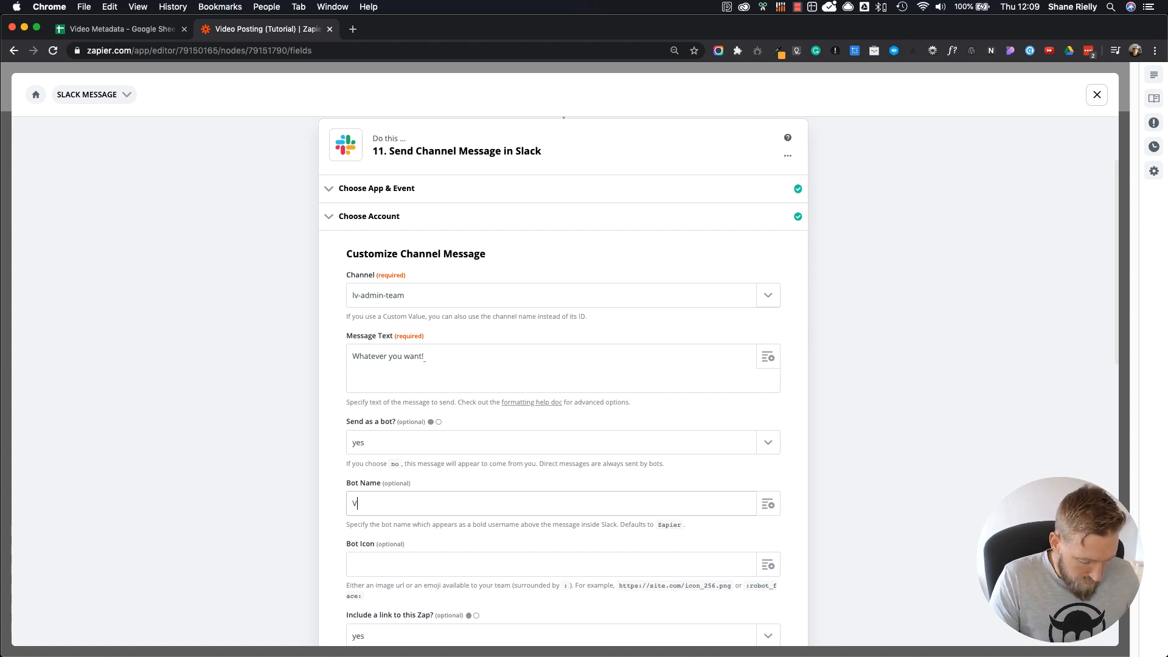
pyautogui.write('ideo Po')
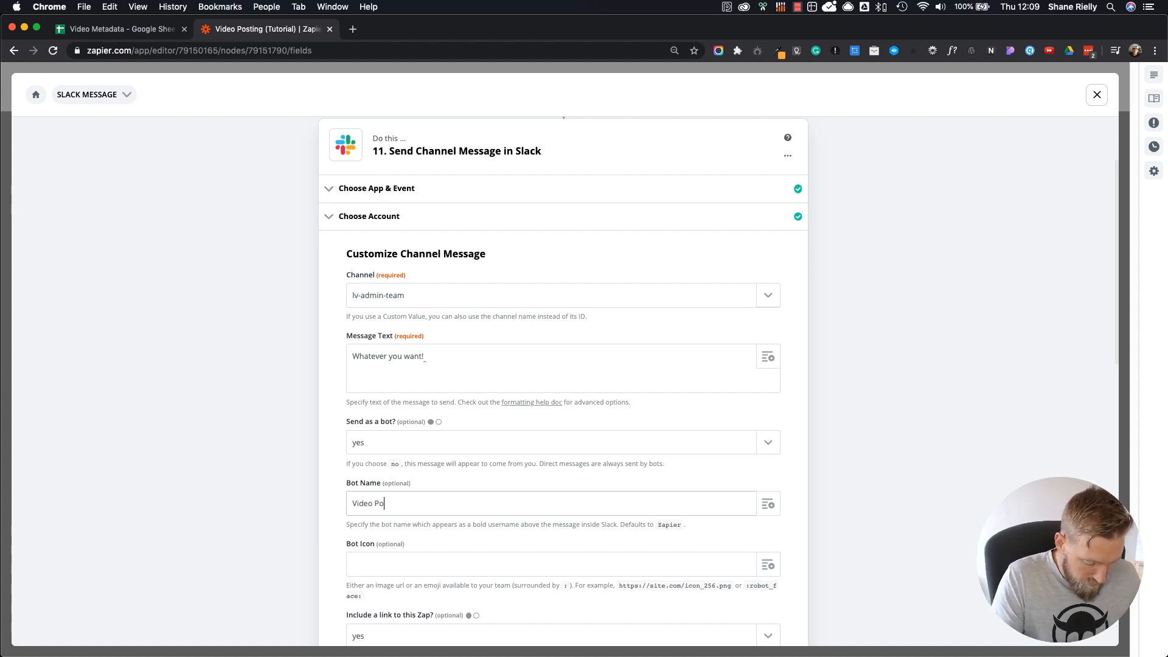
pyautogui.write('sting Bot')
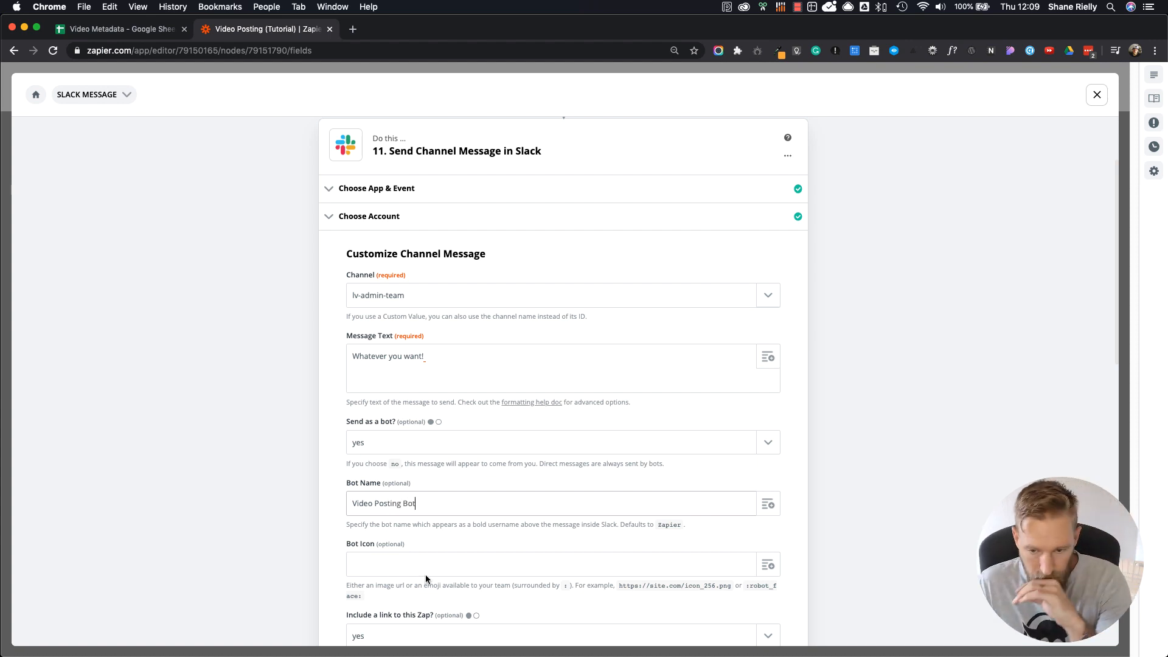
# Step: Examine which earlier steps' data can be inserted as the bot icon
pyautogui.click(388, 575)
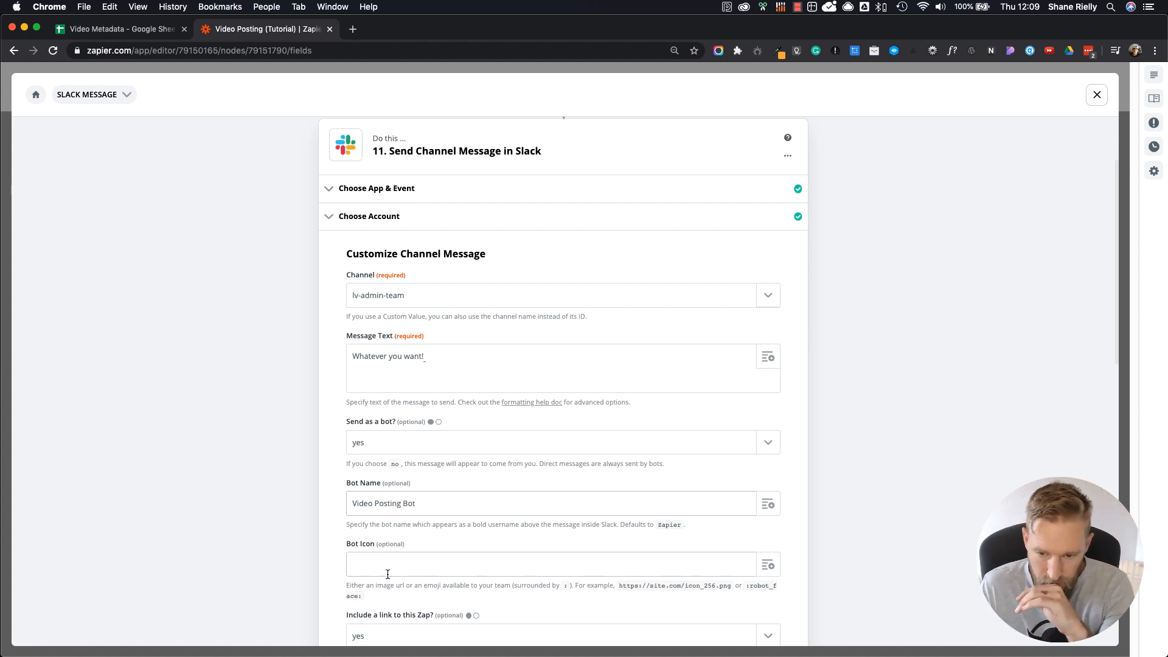
pyautogui.click(398, 564)
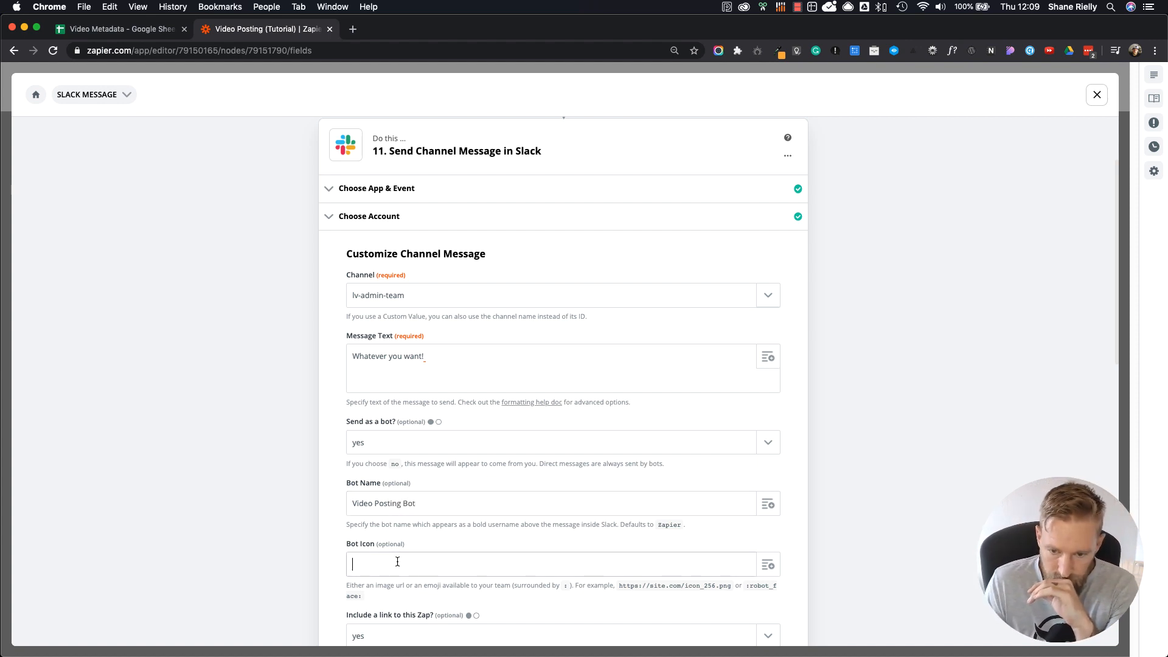
pyautogui.click(770, 565)
pyautogui.scroll(-4, 582, 496)
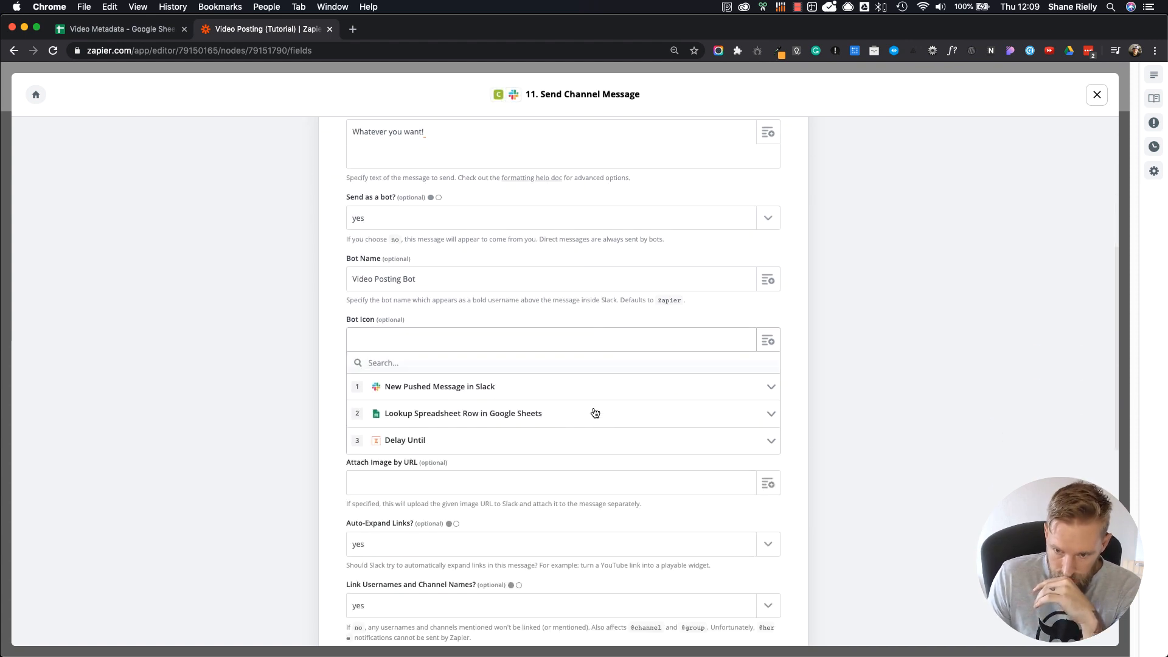
pyautogui.click(211, 455)
pyautogui.click(764, 342)
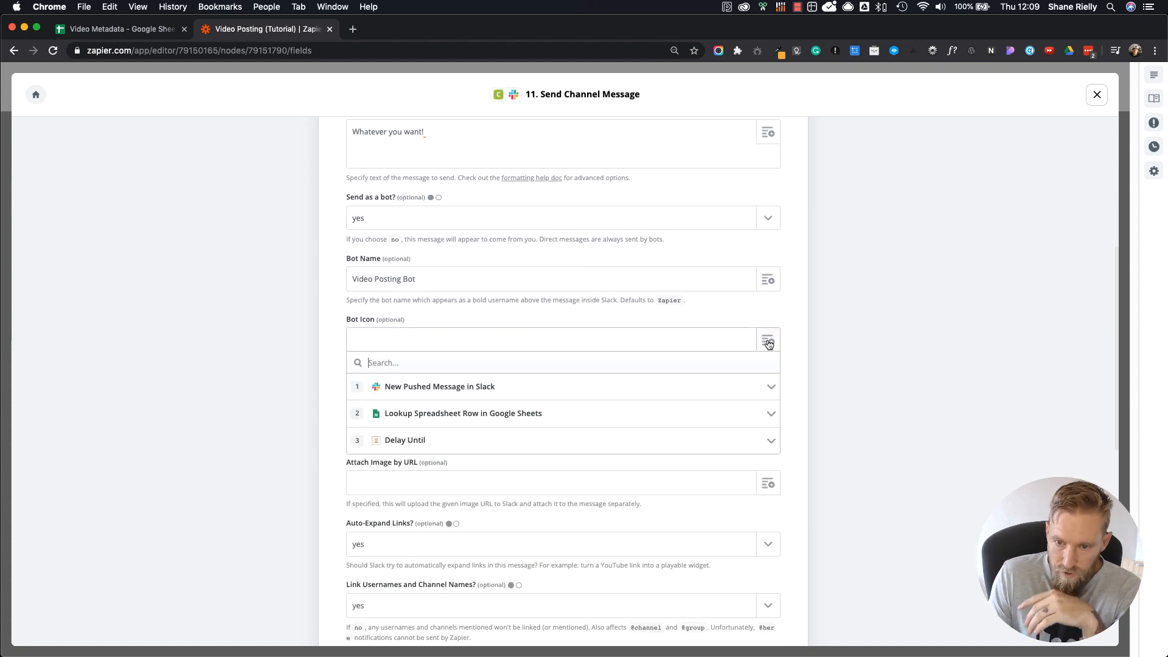
pyautogui.click(293, 401)
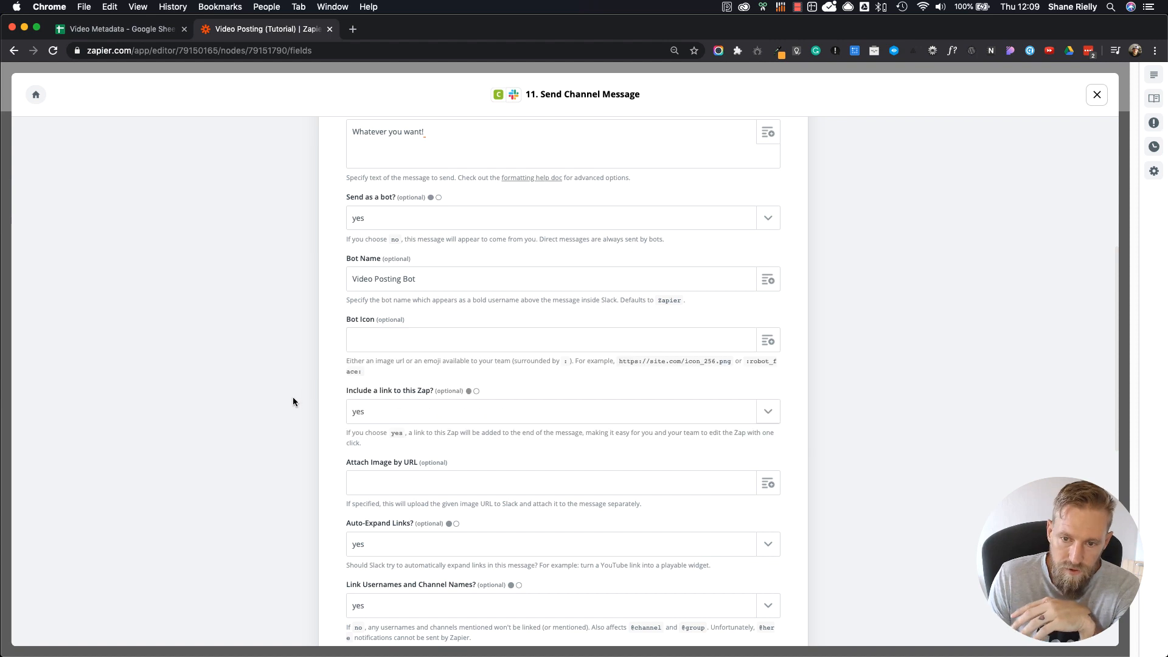
pyautogui.click(767, 345)
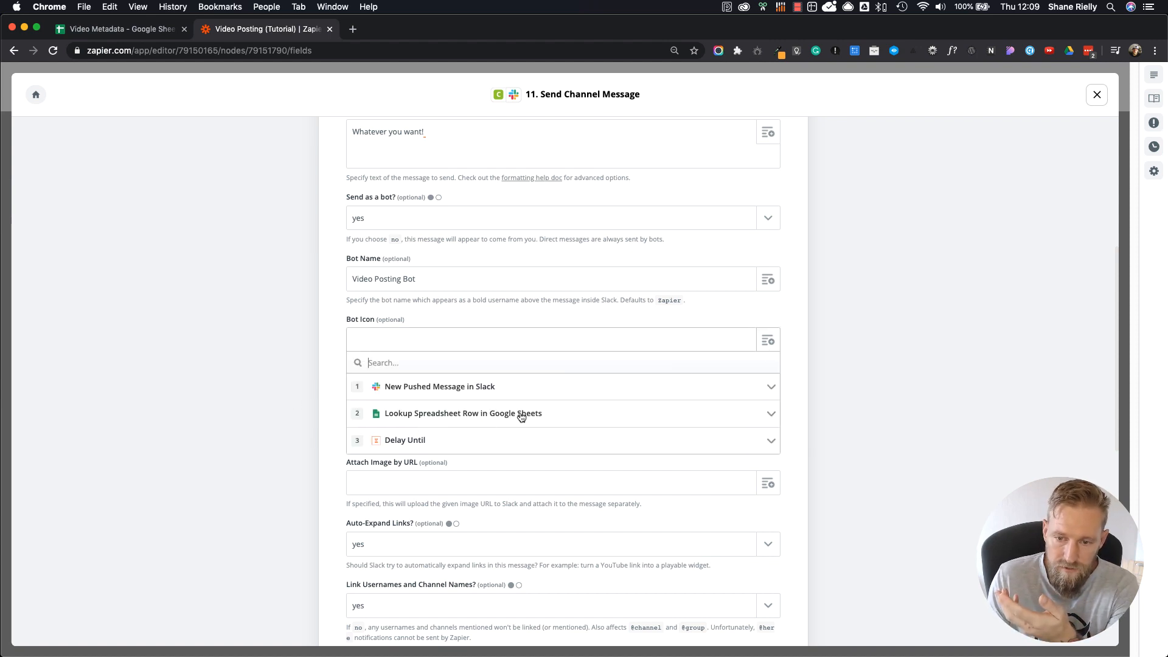
pyautogui.click(334, 407)
pyautogui.click(379, 338)
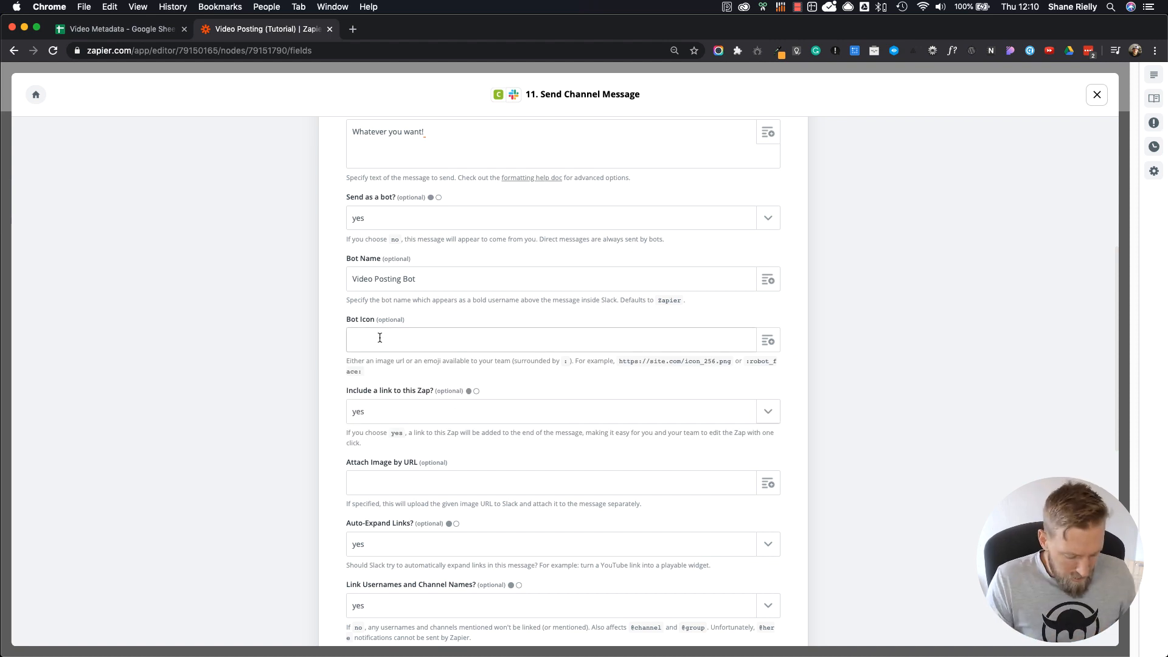
pyautogui.write('Ion')
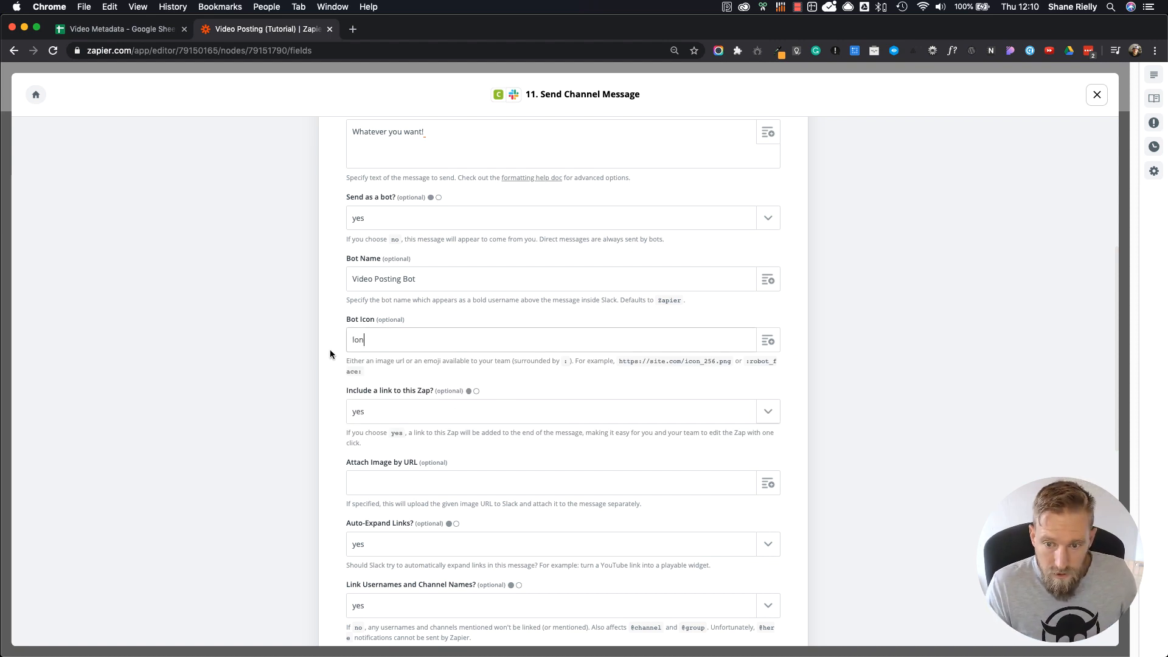
pyautogui.press('super+a')
pyautogui.press('BackSpace')
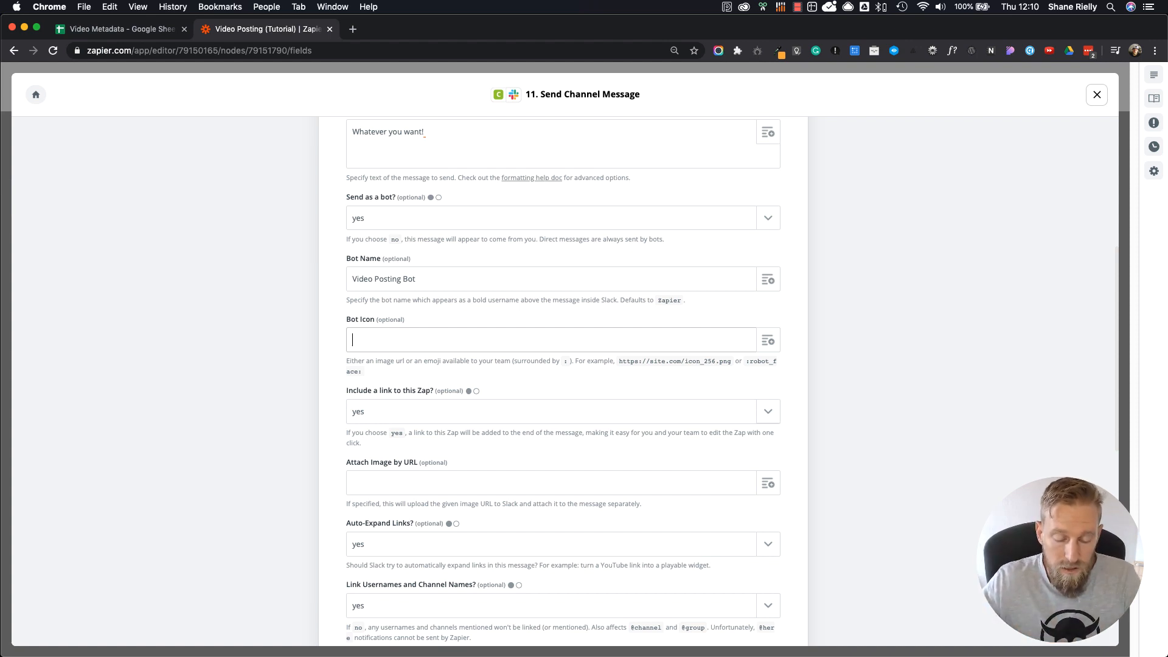
# Step: Set Auto-Expand Links to "no" for the Slack message and check the choices for linking usernames and channel names
pyautogui.scroll(-3, 398, 315)
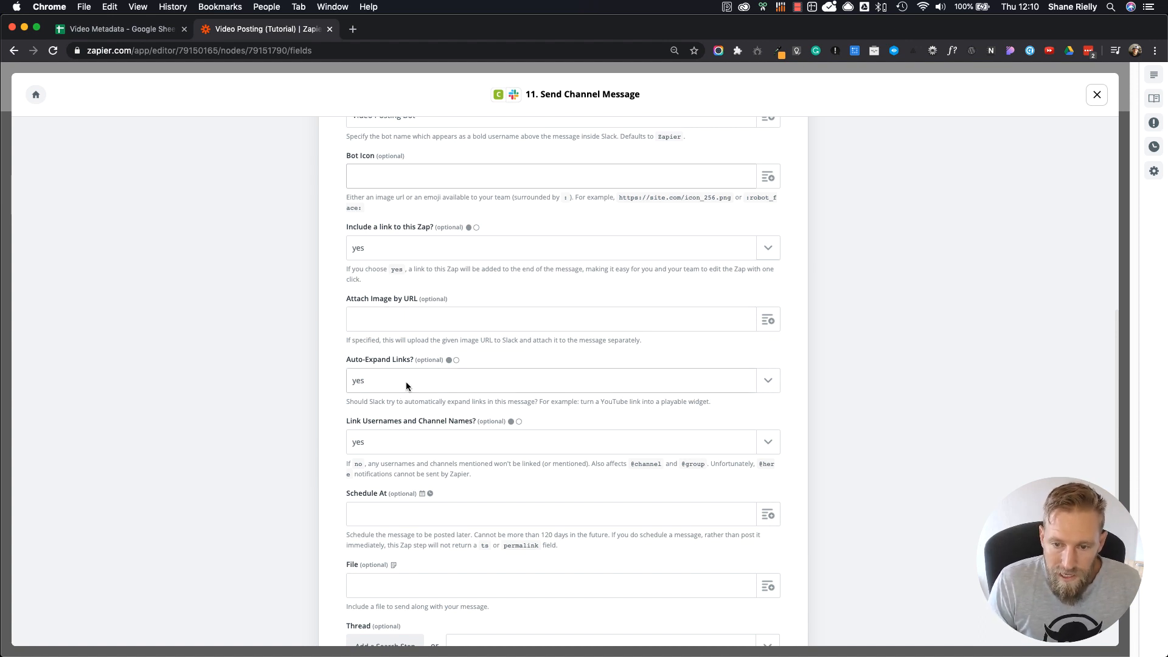
pyautogui.click(756, 382)
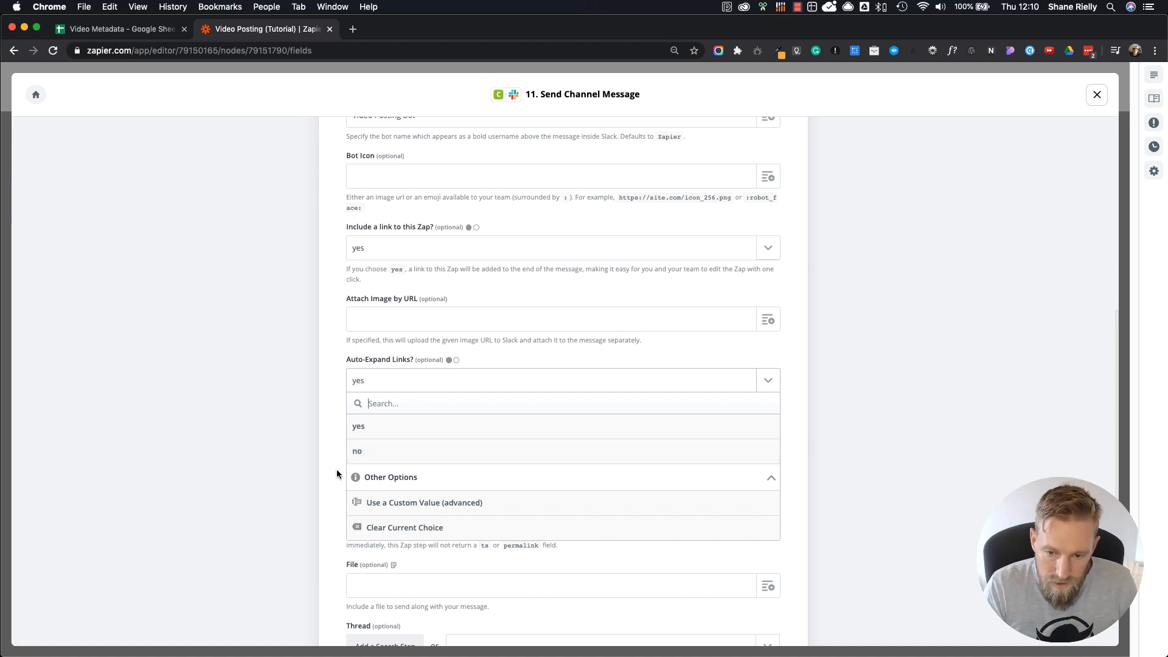
pyautogui.click(352, 456)
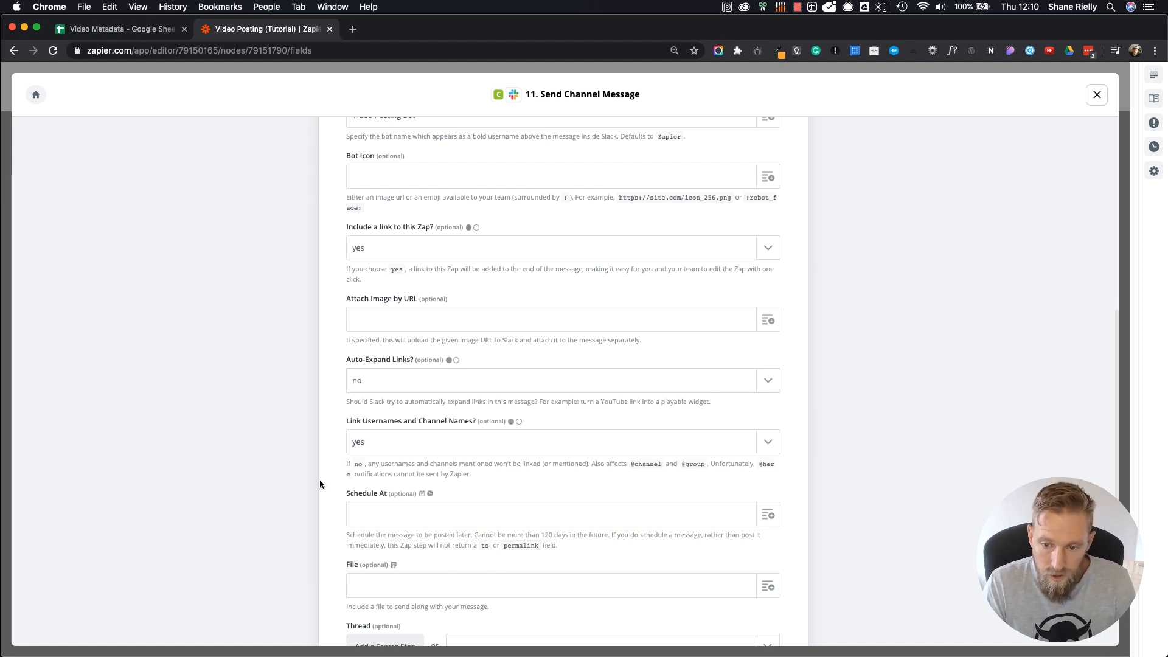
pyautogui.scroll(-1, 319, 484)
pyautogui.click(458, 436)
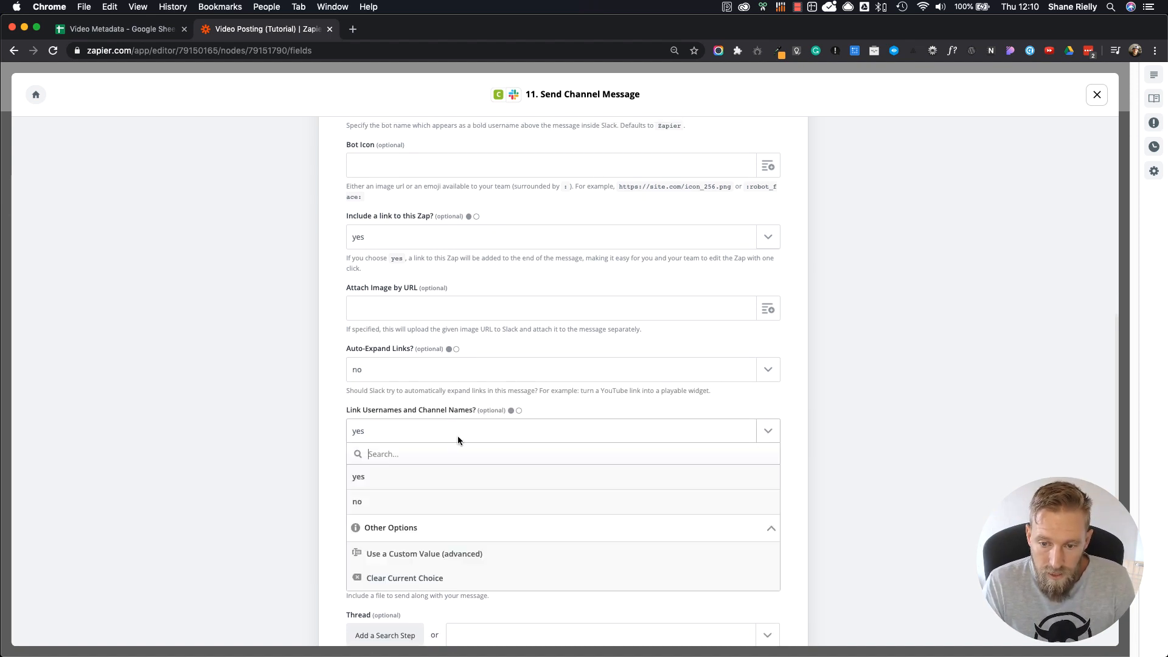
pyautogui.click(328, 435)
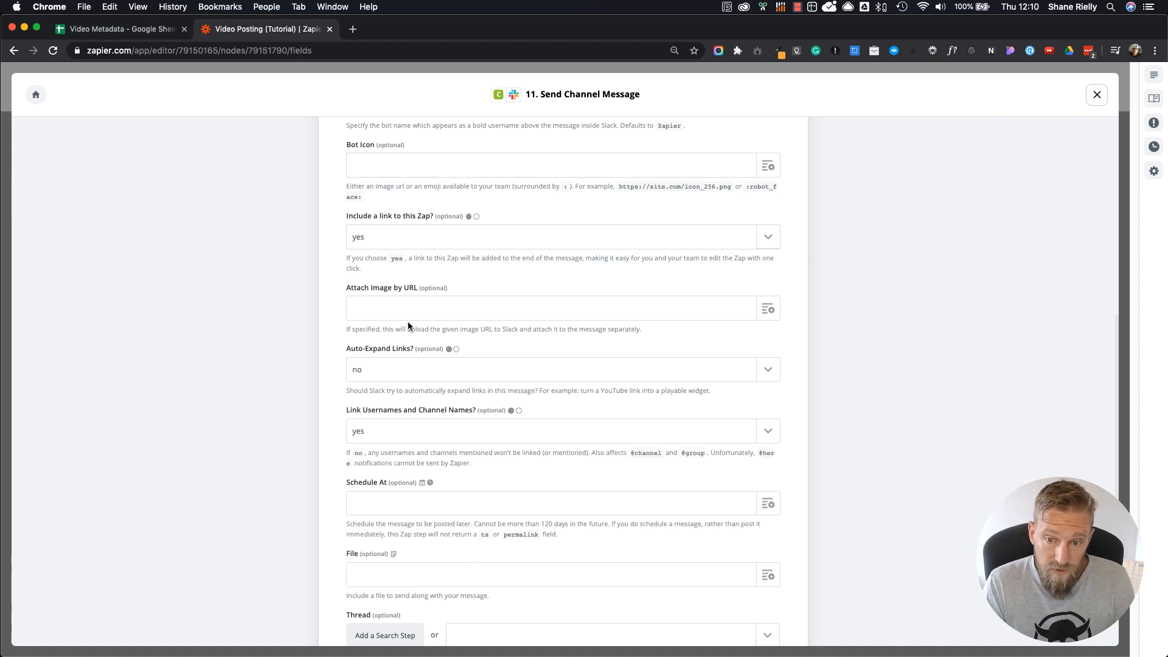
# Step: Finish customizing the channel message and review the data of the test message for Slack
pyautogui.scroll(-3, 449, 493)
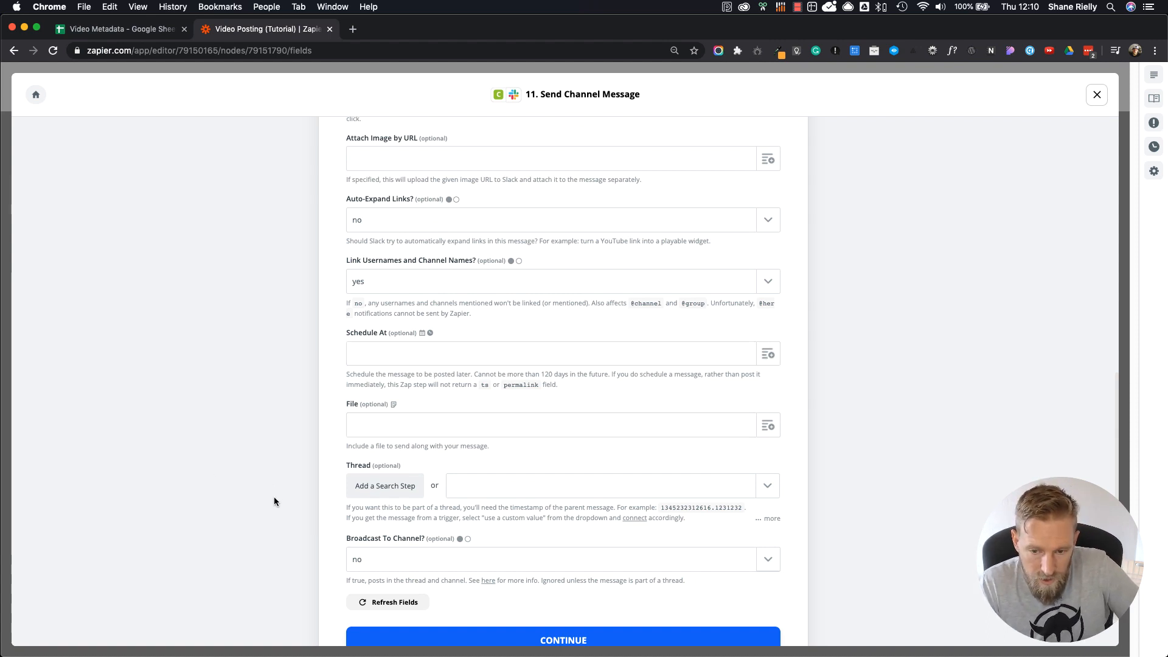
pyautogui.scroll(-3, 273, 497)
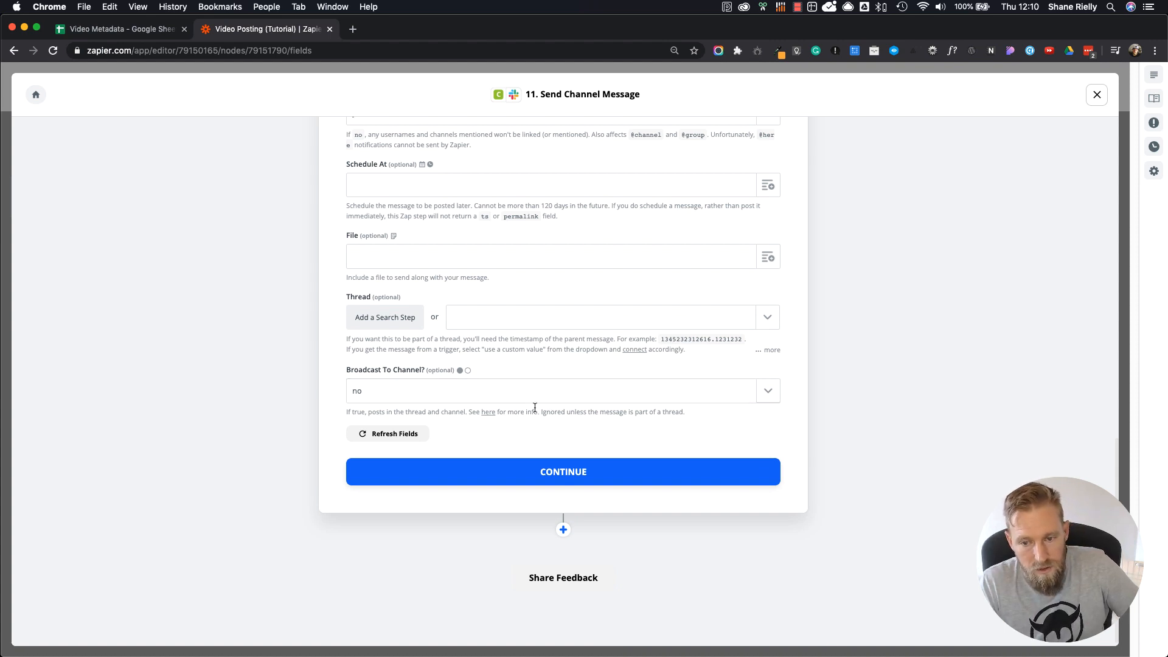
pyautogui.click(555, 476)
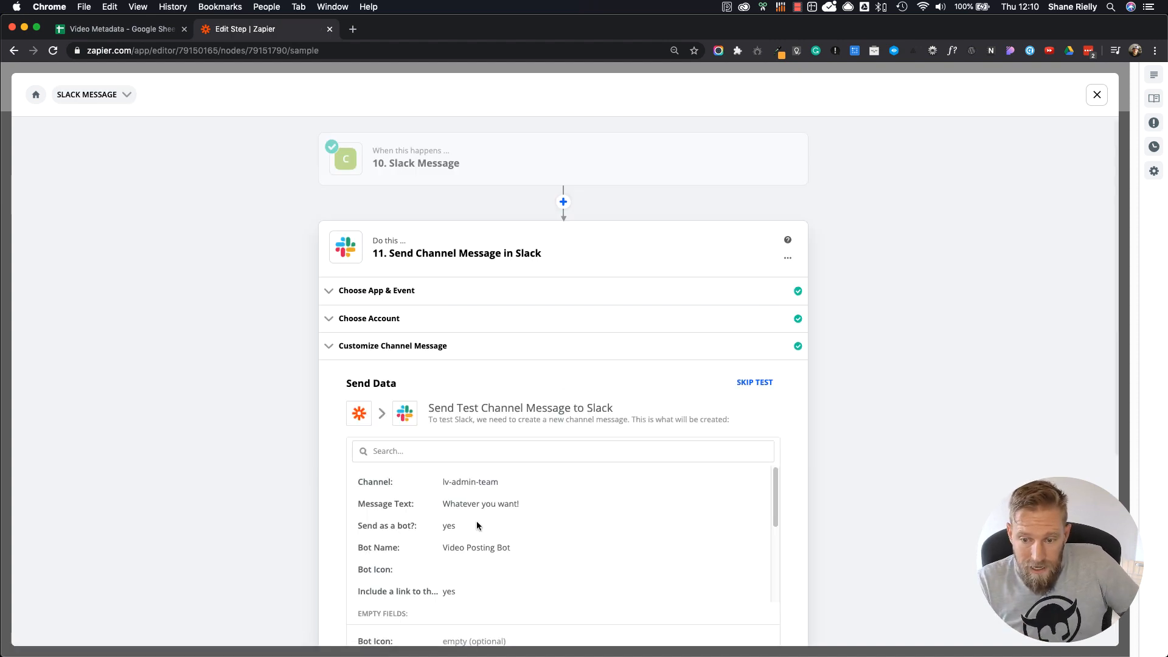
pyautogui.moveTo(443, 504); pyautogui.dragTo(477, 501)
pyautogui.scroll(-5, 476, 502)
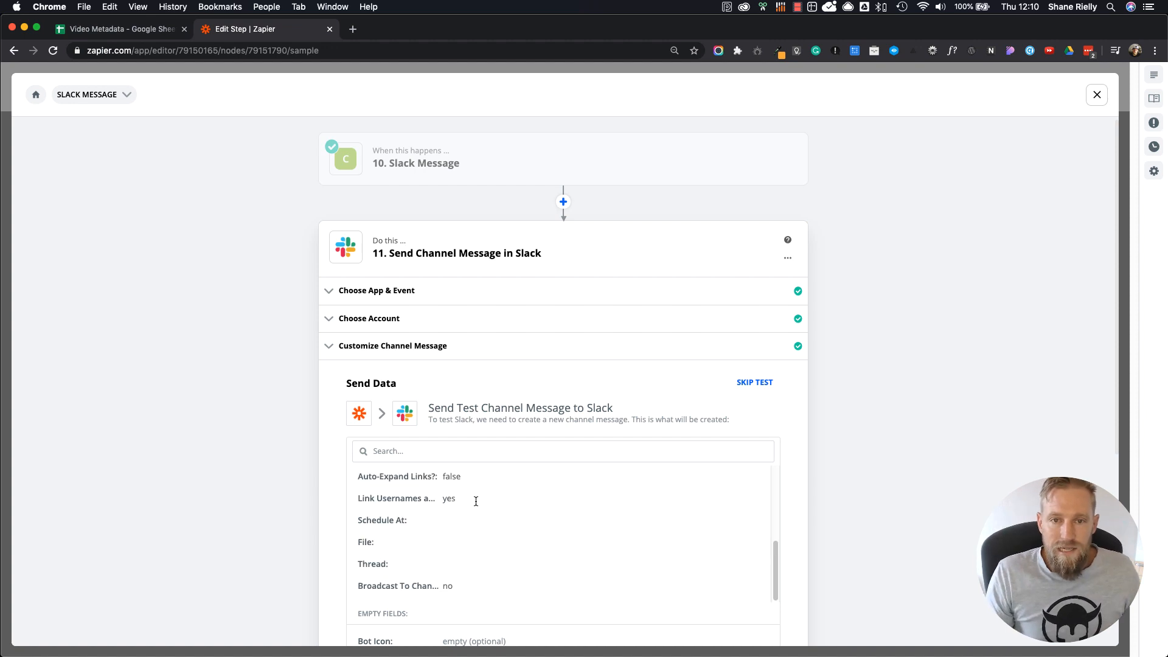
# Step: Exit the Slack Message path and leave the Video Posting (Tutorial) zap for the Lonely Viking Content Creation folder
pyautogui.click(1097, 94)
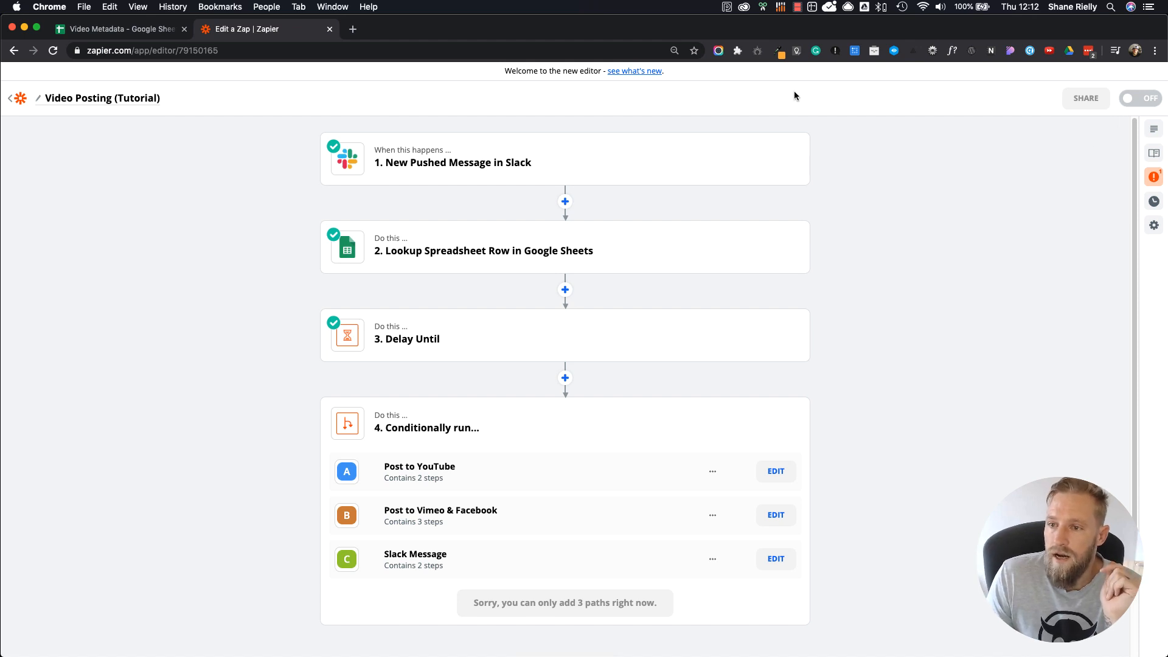
pyautogui.click(15, 103)
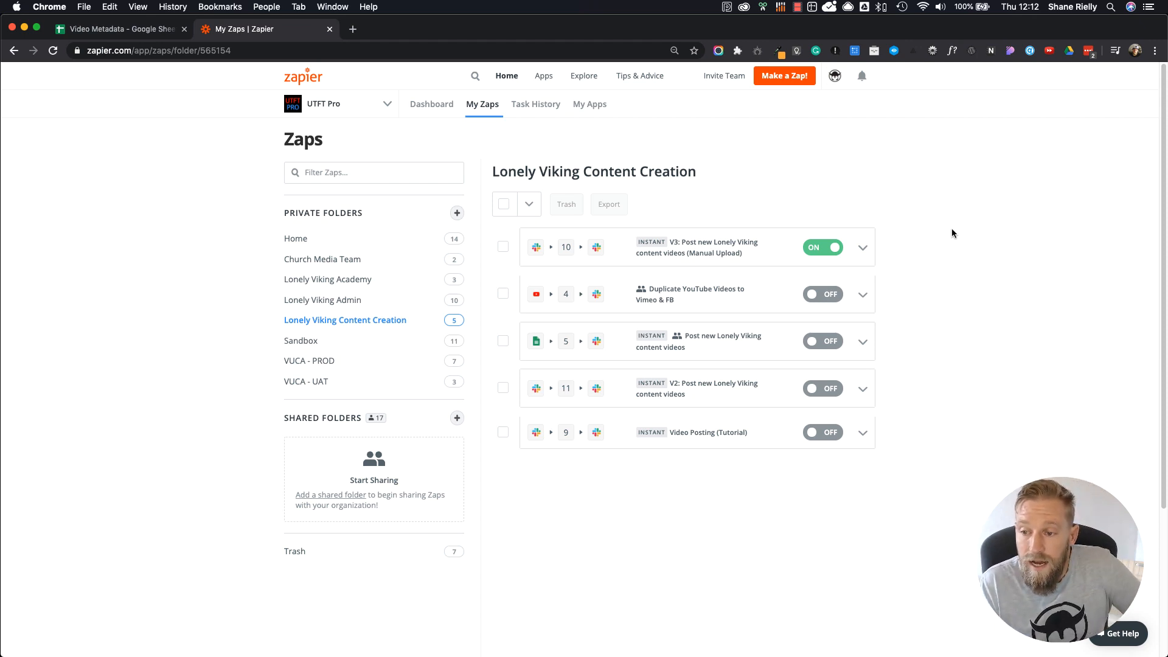
pyautogui.click(797, 7)
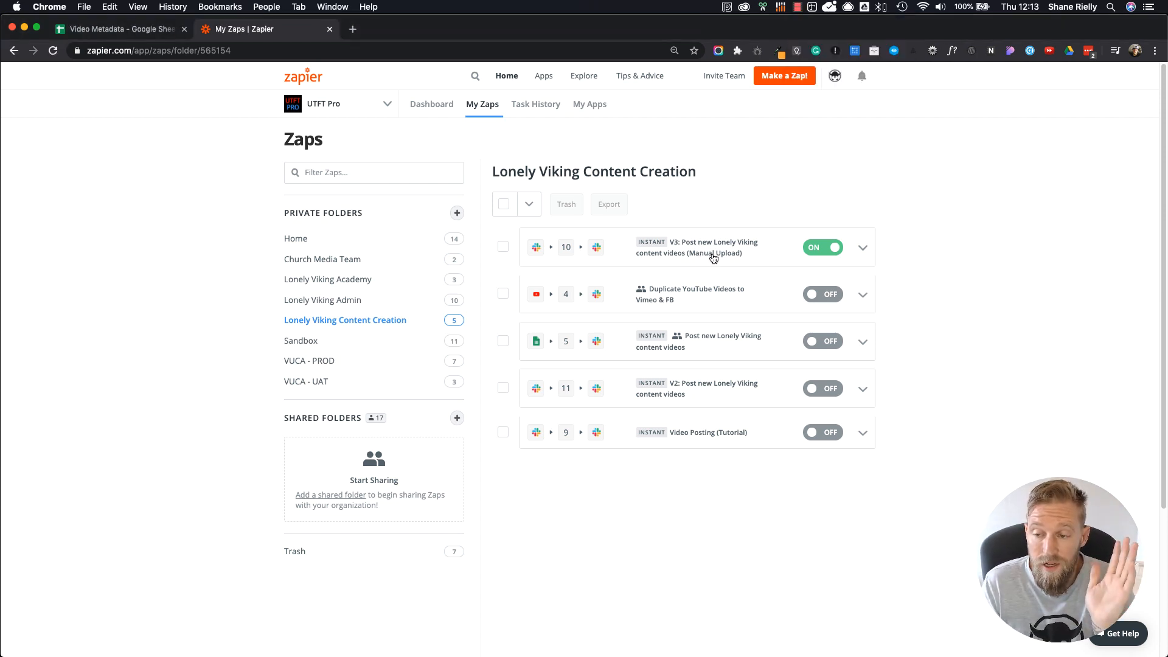
# Step: Open the V3 manual upload zap and look at the Create Post in WordPress step of its Post To YouTube path
pyautogui.click(713, 258)
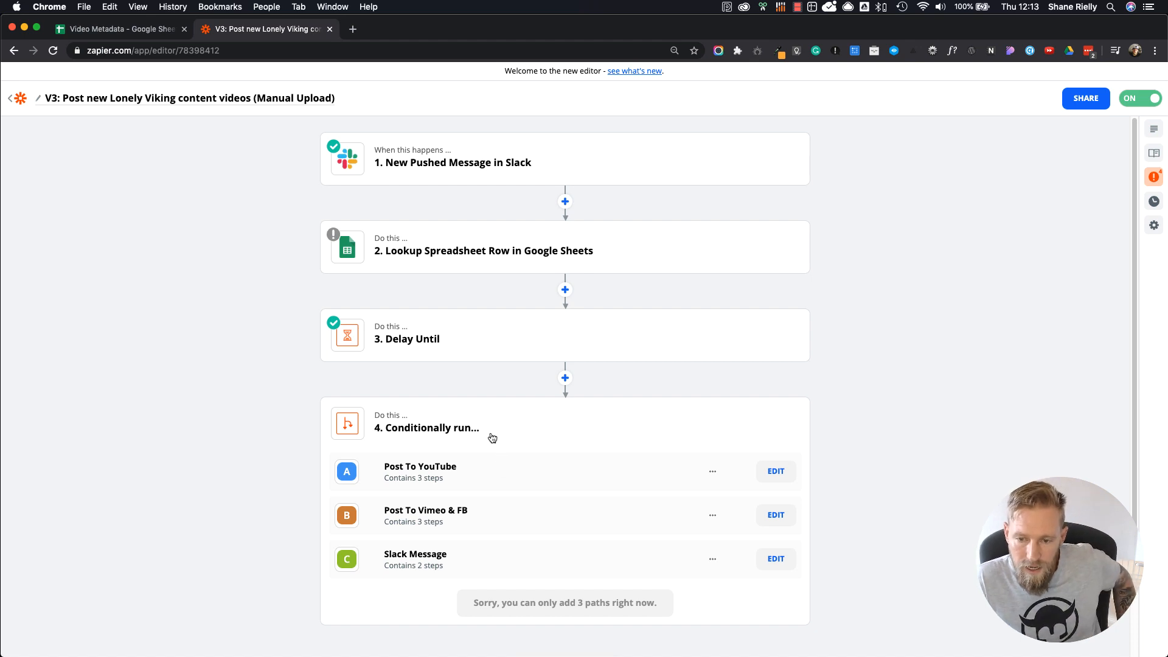
pyautogui.click(775, 472)
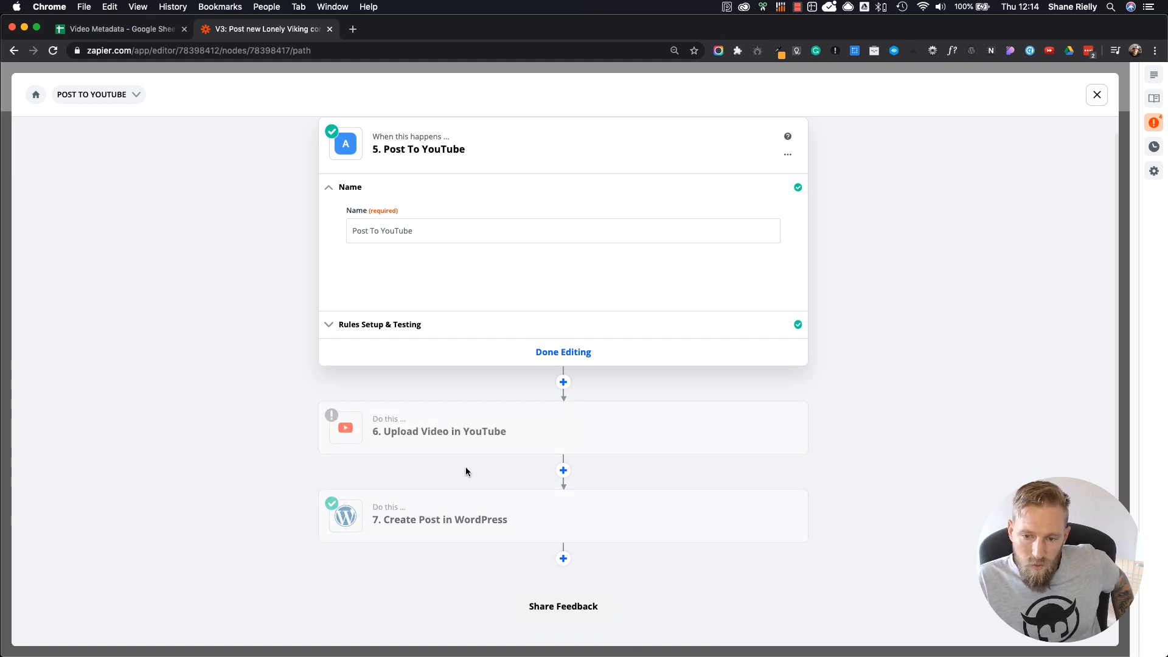
pyautogui.moveTo(409, 435)
pyautogui.moveTo(514, 521)
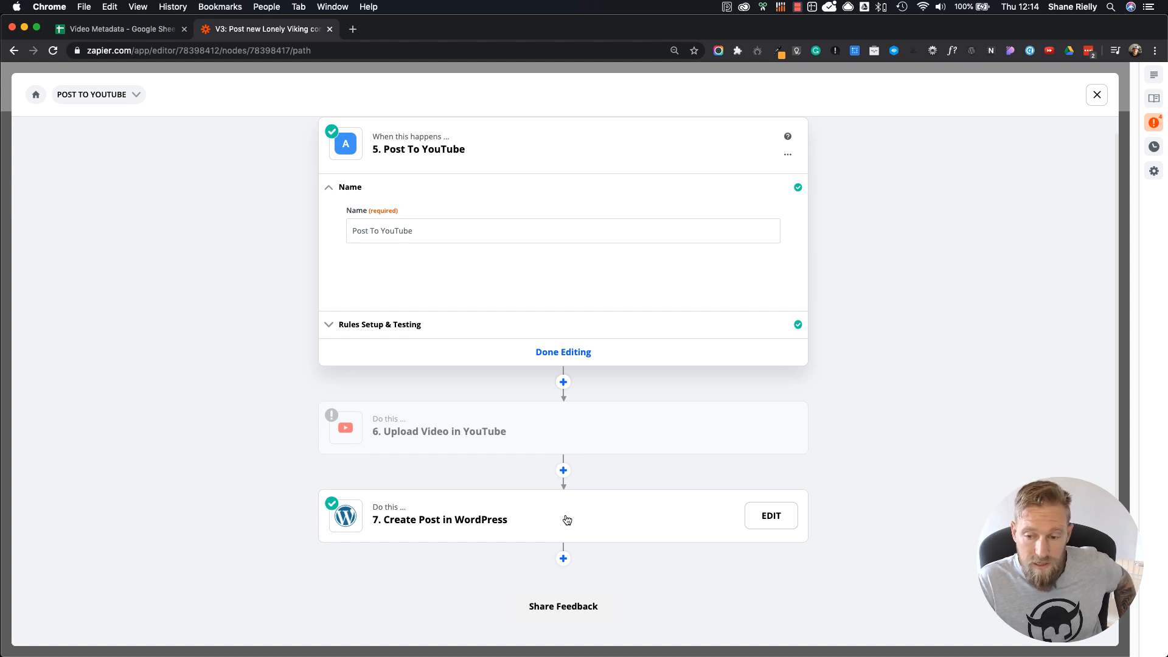
pyautogui.click(525, 518)
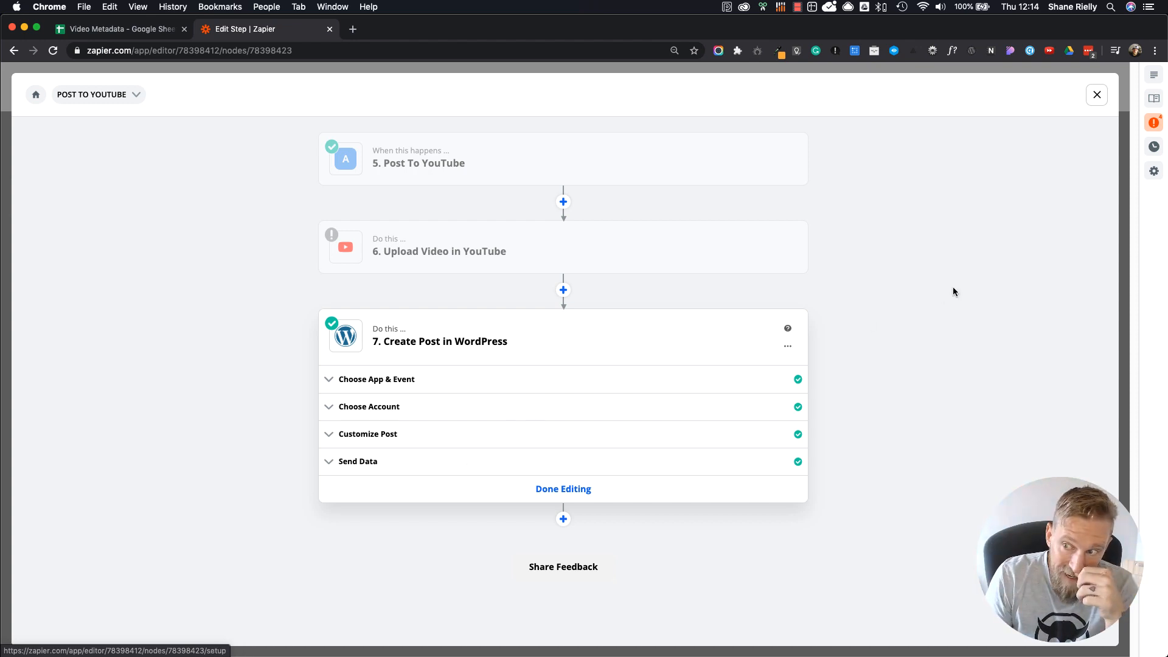
pyautogui.click(1097, 94)
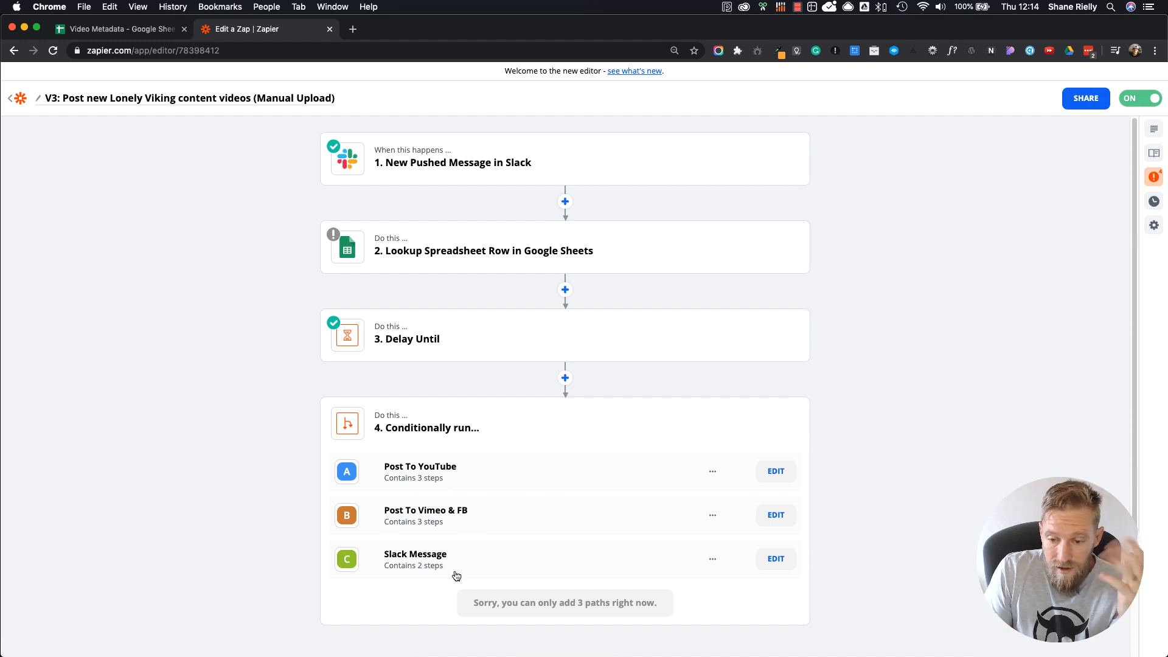
# Step: Open the private channel message customization in the V3 zap's Slack Message path and review its full message text
pyautogui.click(776, 560)
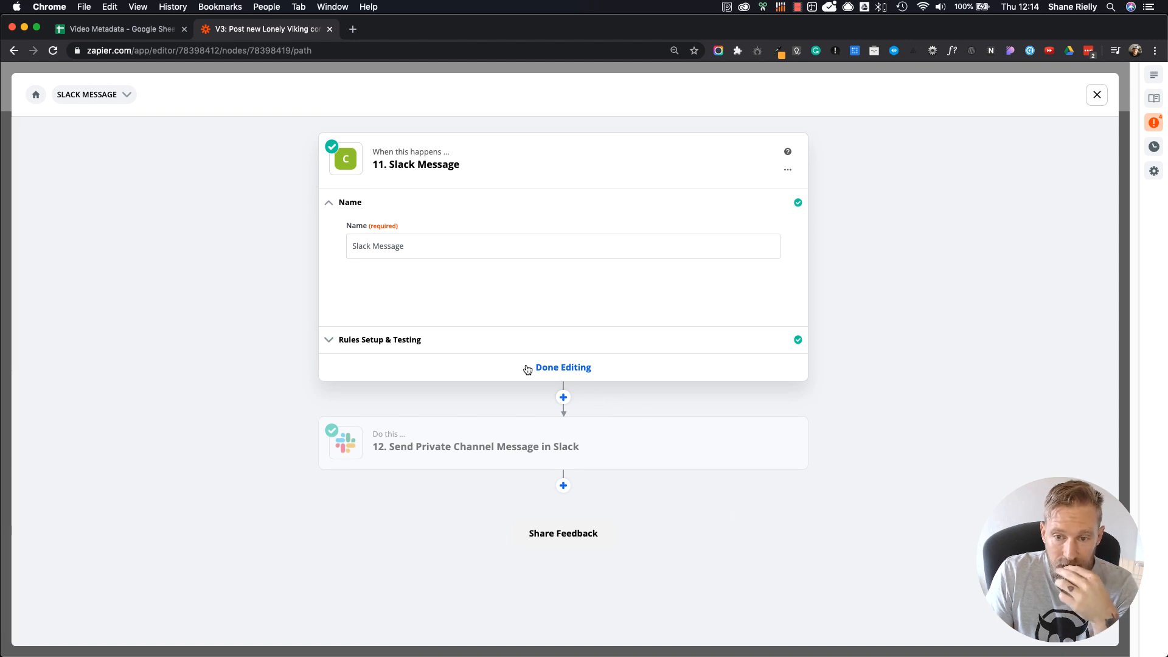
pyautogui.click(497, 442)
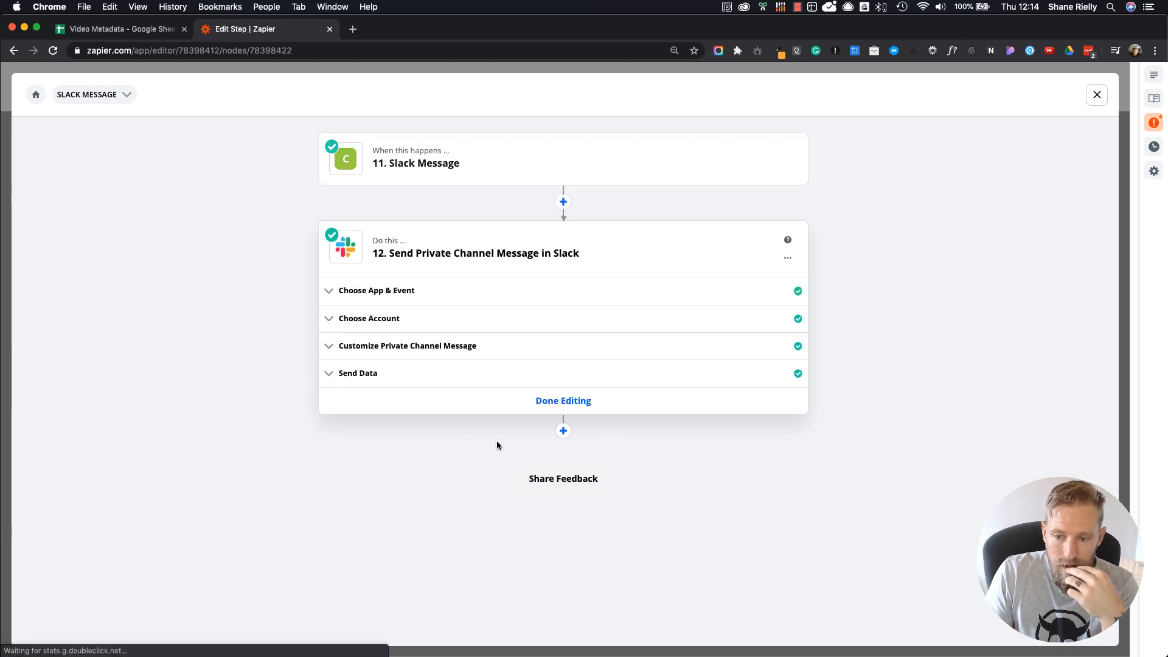
pyautogui.click(441, 353)
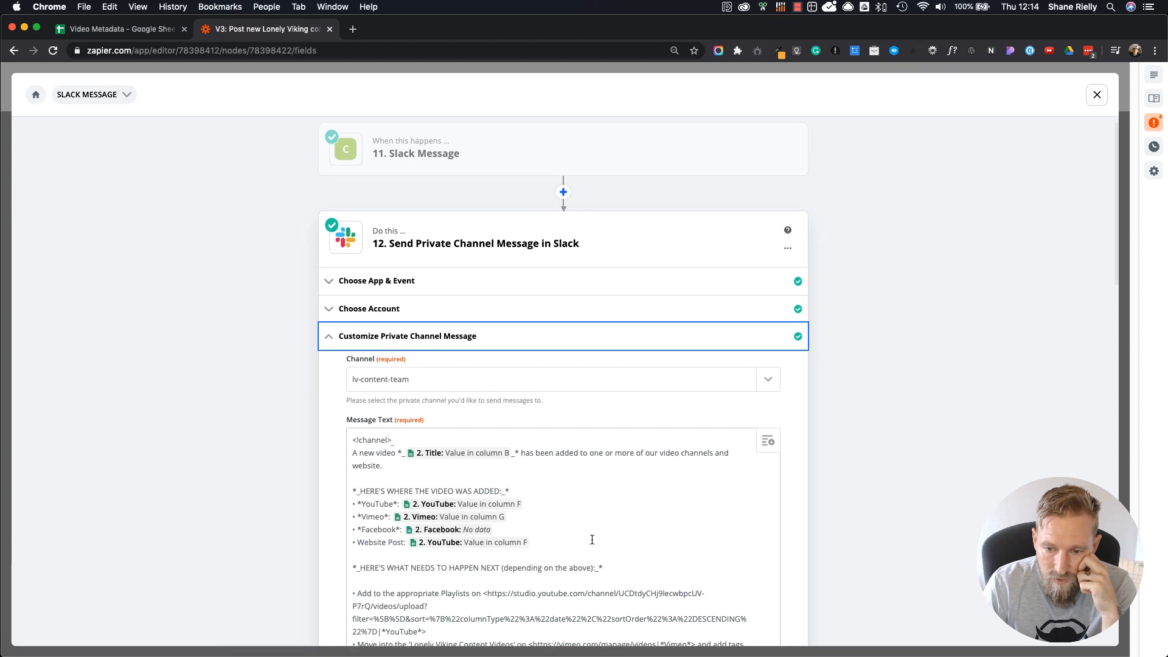
pyautogui.scroll(-5, 592, 540)
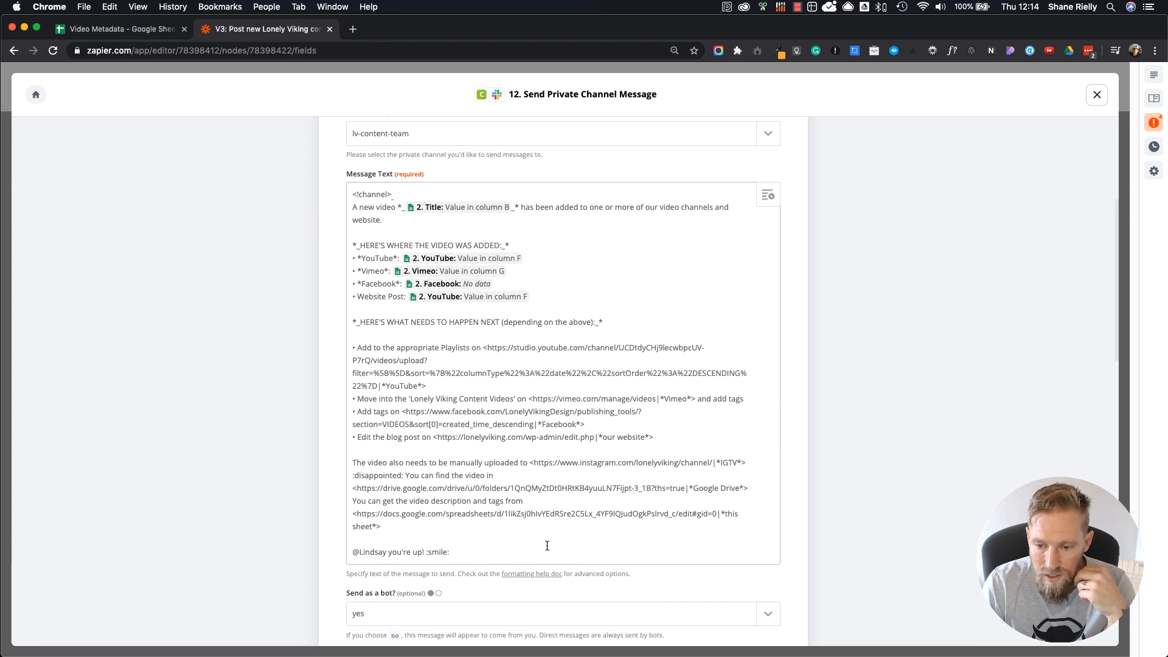
pyautogui.moveTo(456, 552); pyautogui.dragTo(345, 200)
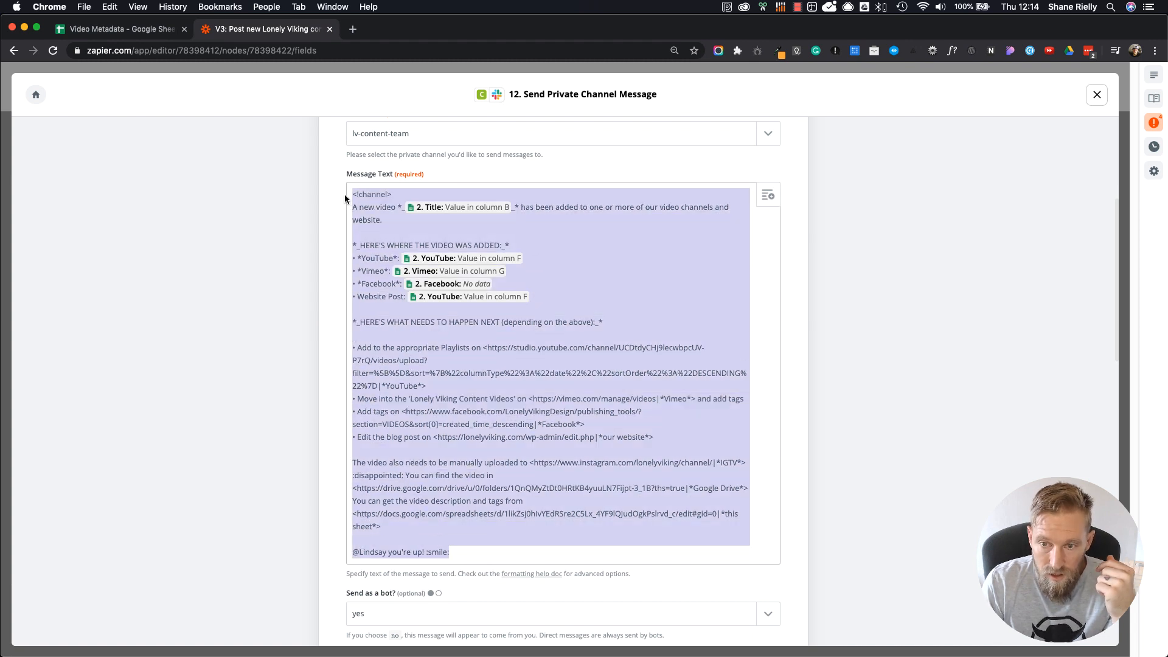
pyautogui.click(1034, 362)
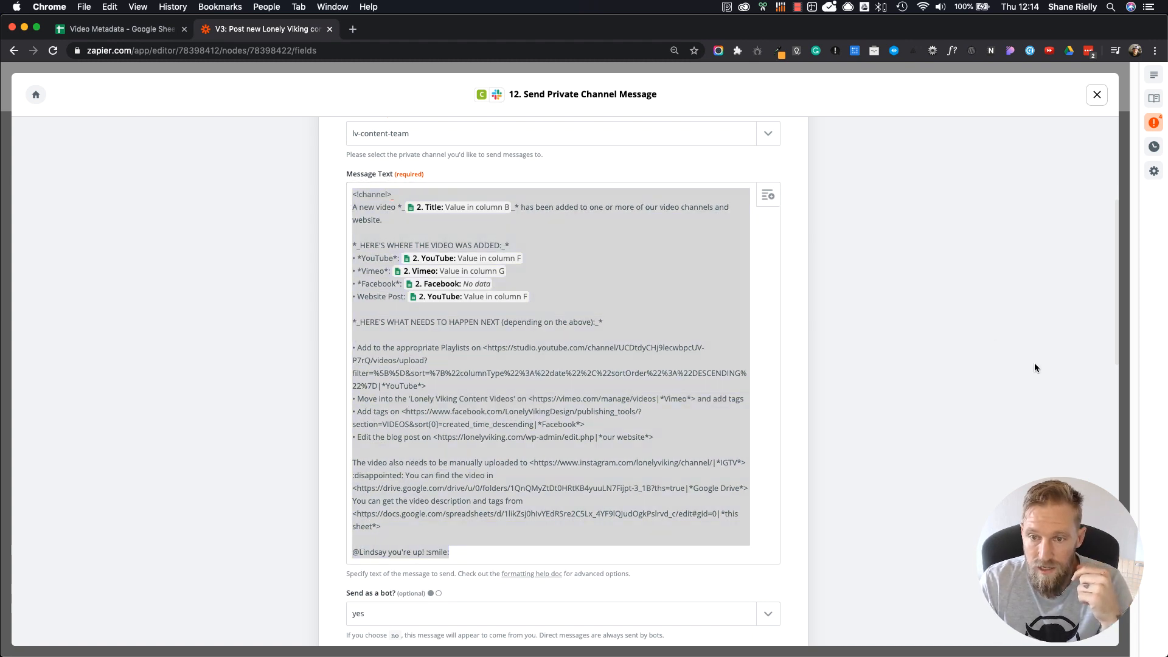
# Step: Examine the message's platform lines, follow-up tasks and manual IGTV upload note, and return to the zap list
pyautogui.click(388, 194)
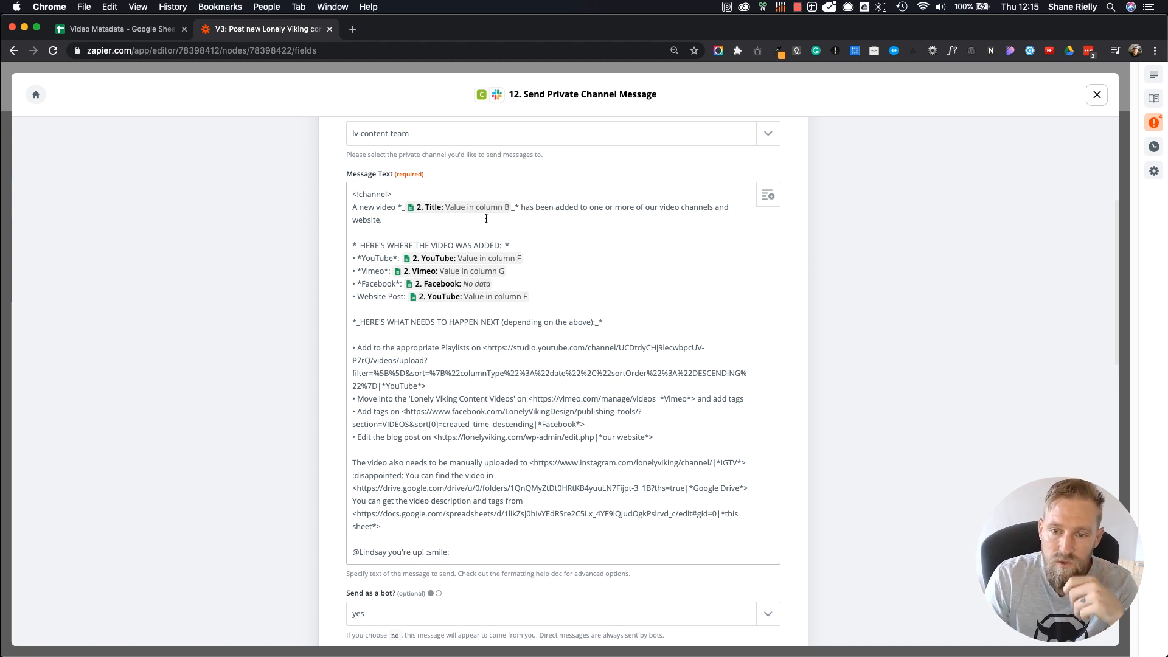
pyautogui.moveTo(366, 258); pyautogui.dragTo(390, 258)
pyautogui.click(377, 268)
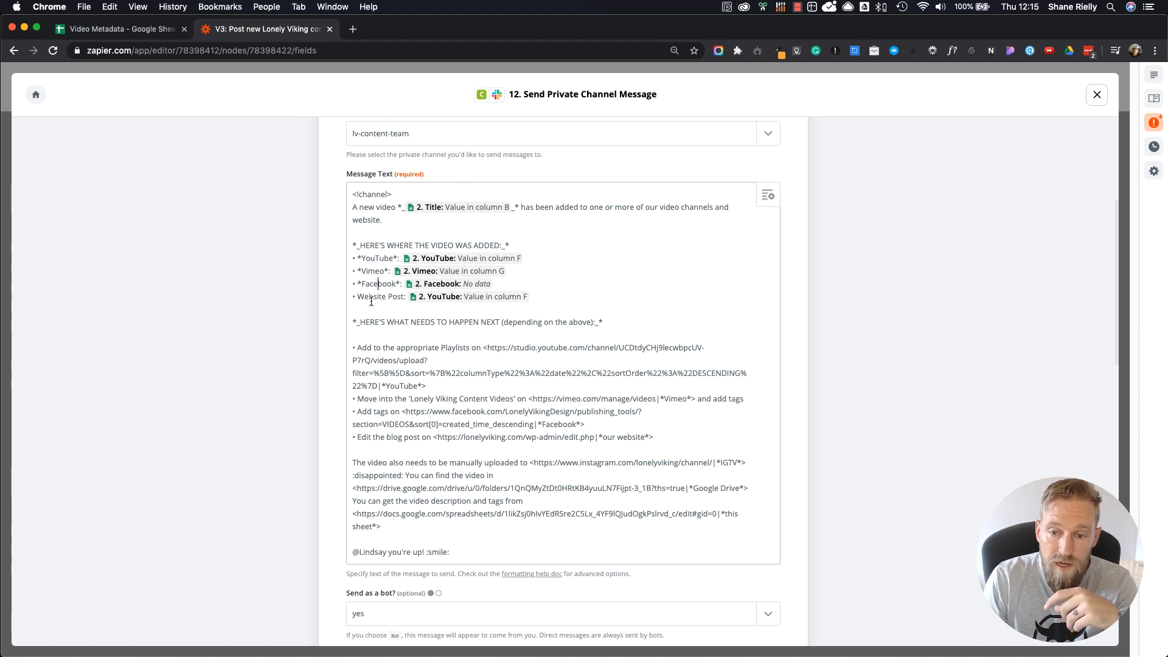
pyautogui.doubleClick(370, 297)
pyautogui.click(430, 306)
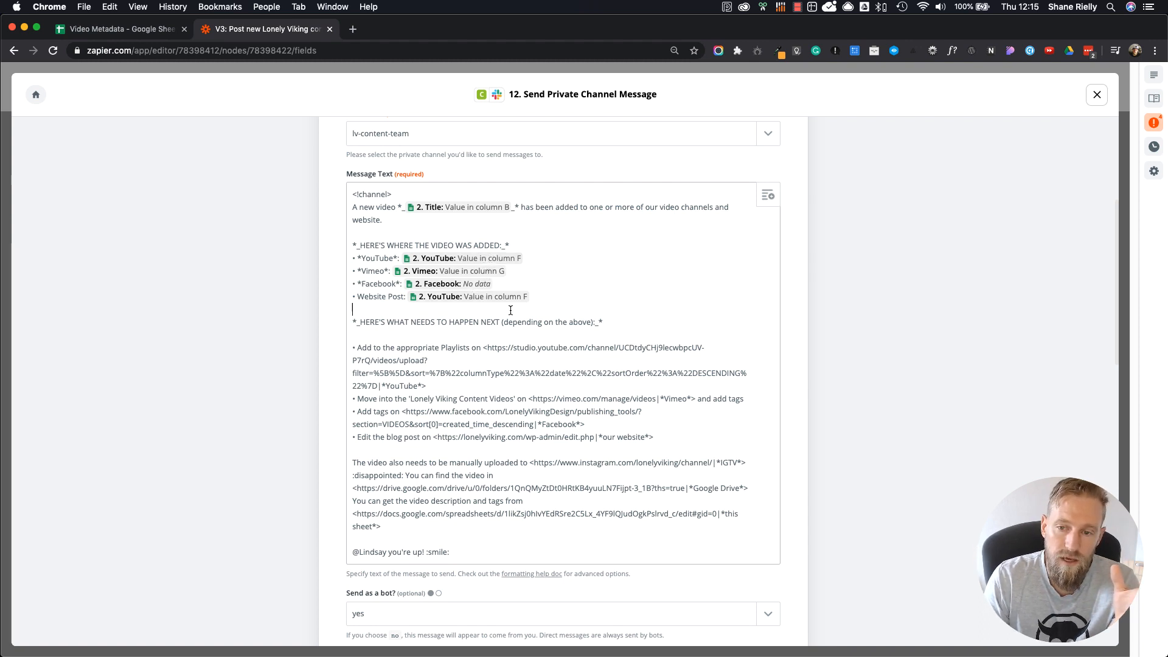
pyautogui.scroll(-2, 619, 331)
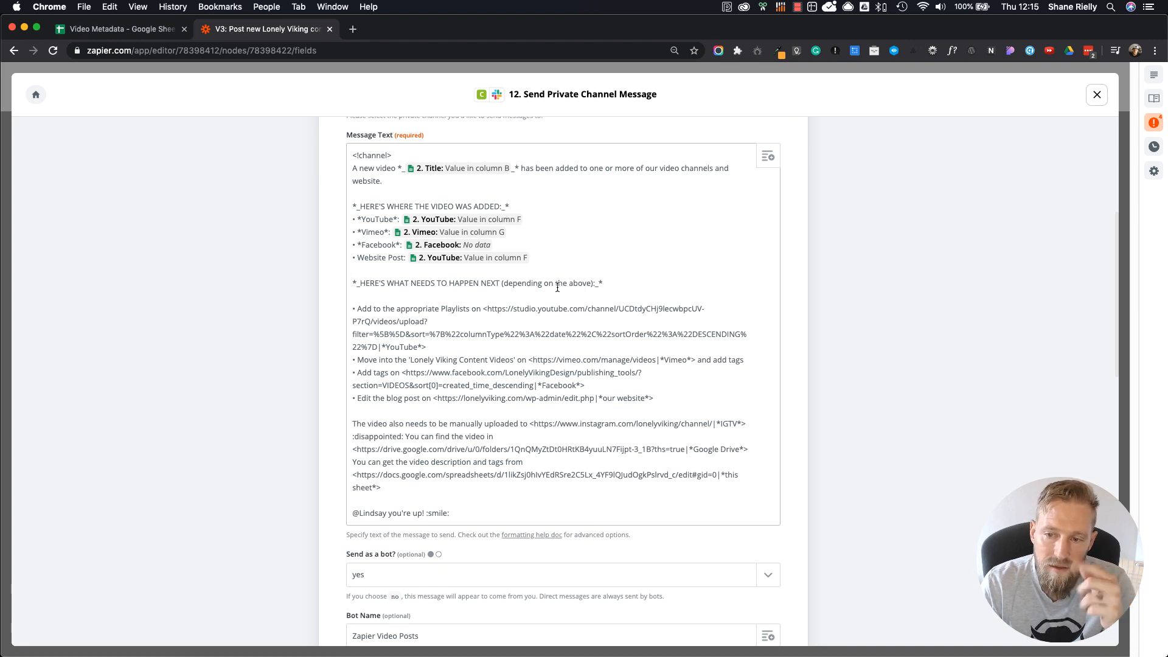
pyautogui.scroll(-2, 507, 333)
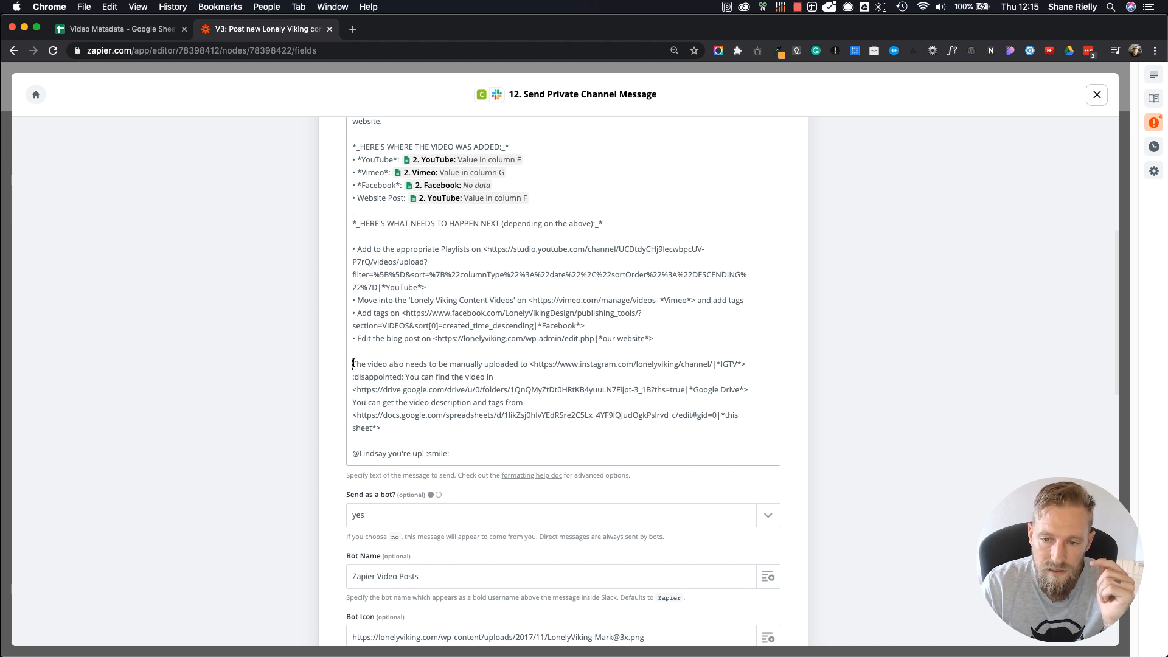
pyautogui.moveTo(353, 364); pyautogui.dragTo(745, 364)
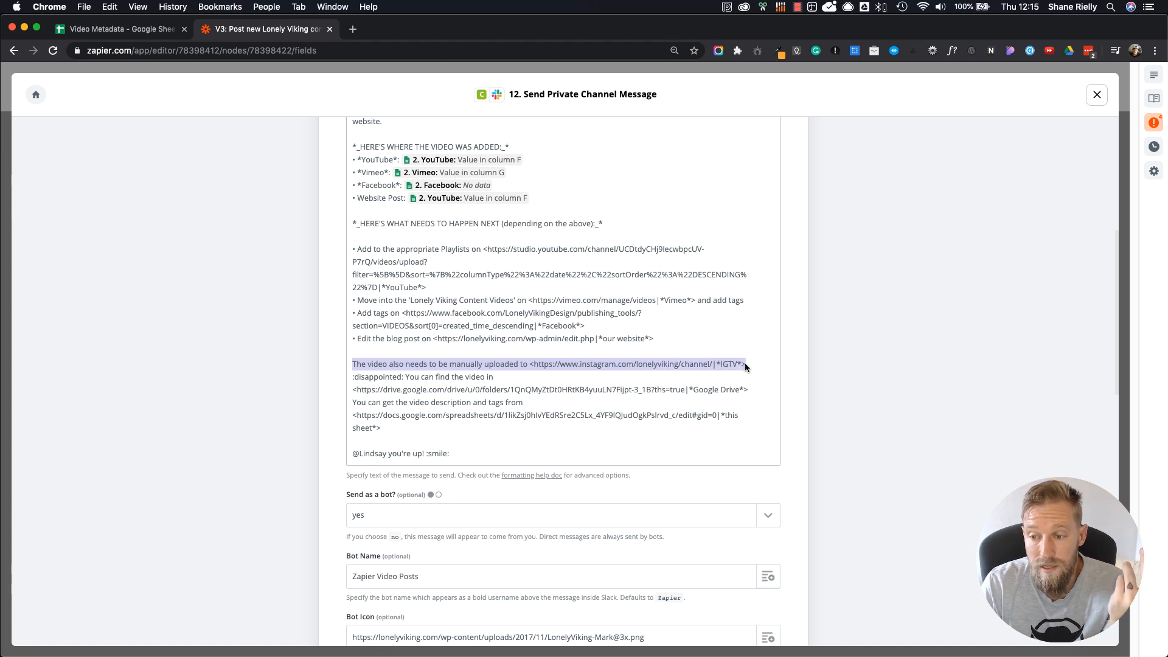
pyautogui.click(874, 372)
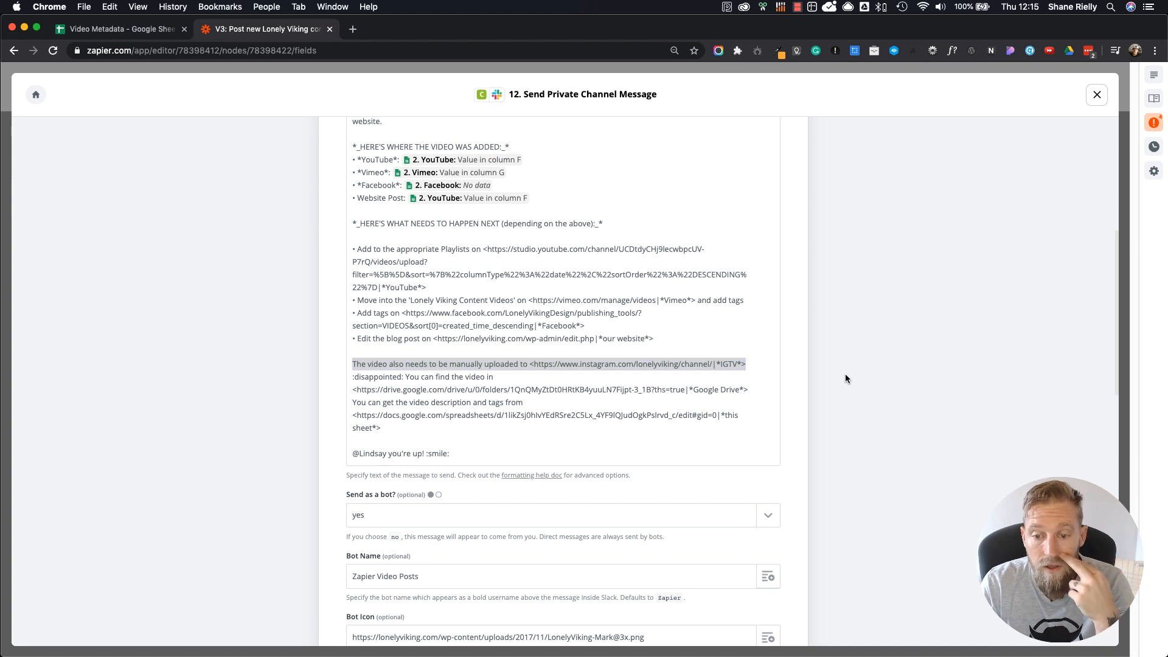
pyautogui.scroll(6, 202, 429)
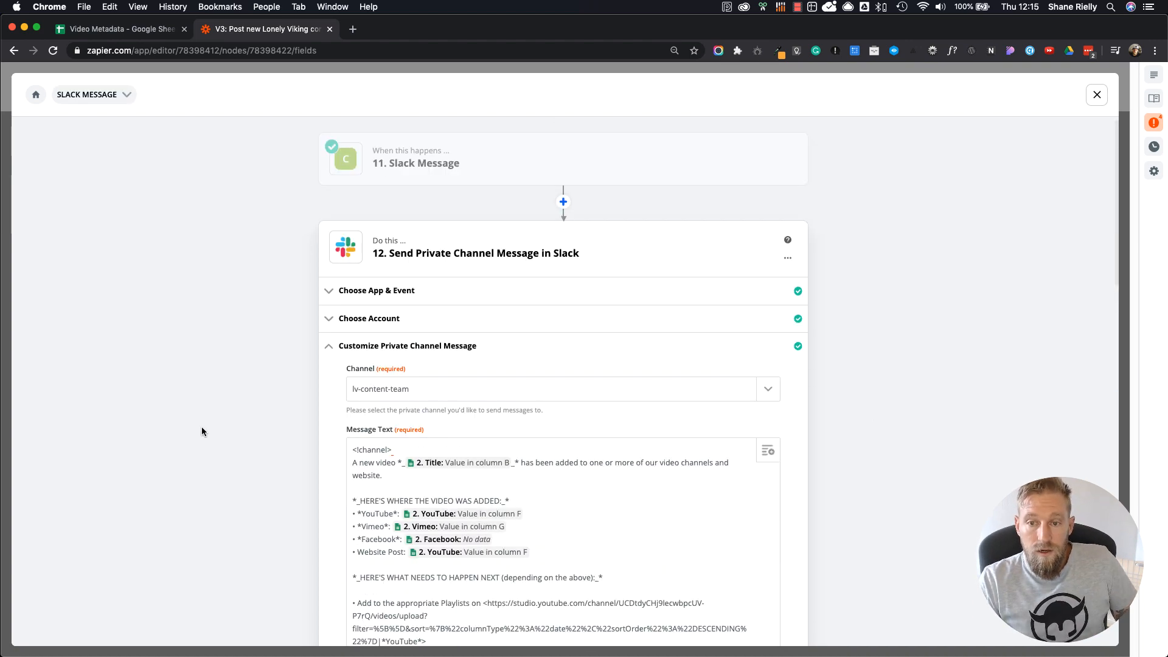
pyautogui.click(1097, 95)
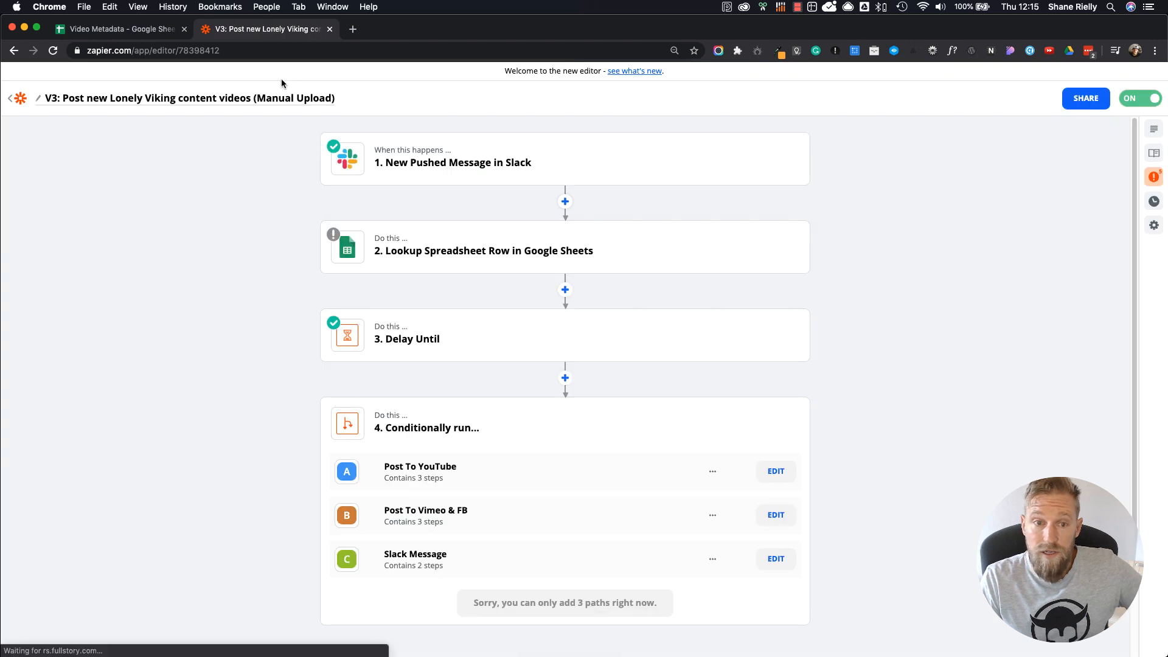
pyautogui.click(17, 101)
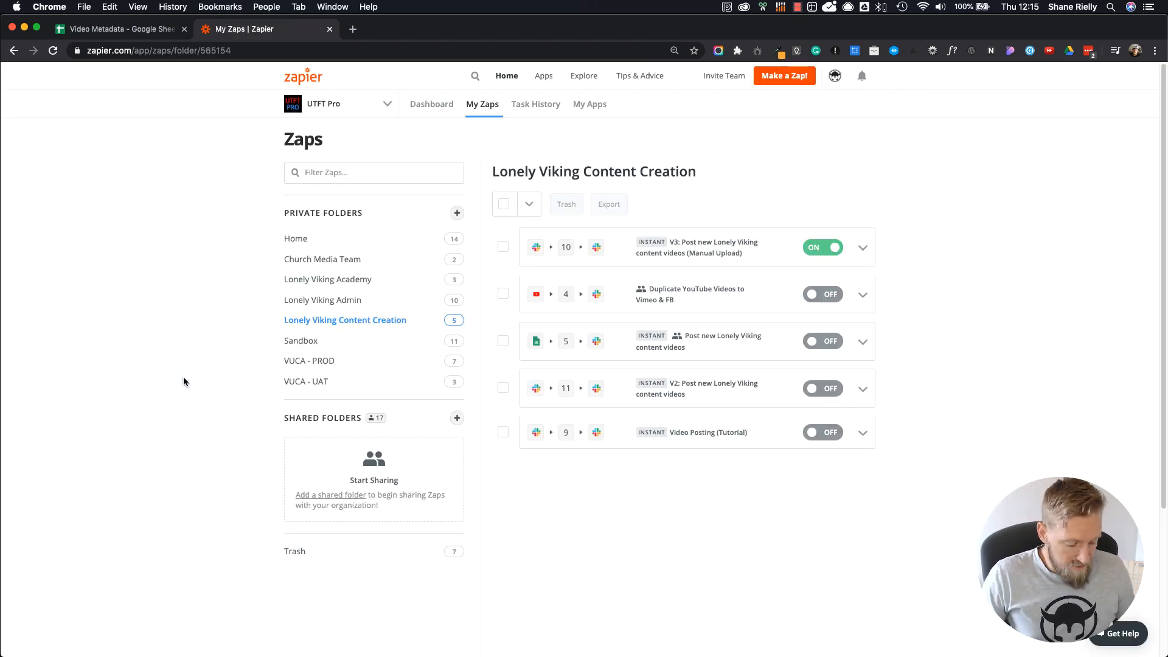
# Step: Switch to the Video Metadata spreadsheet and delete row 5, the duplicate elementor-navigator.mp4 entry
pyautogui.click(135, 34)
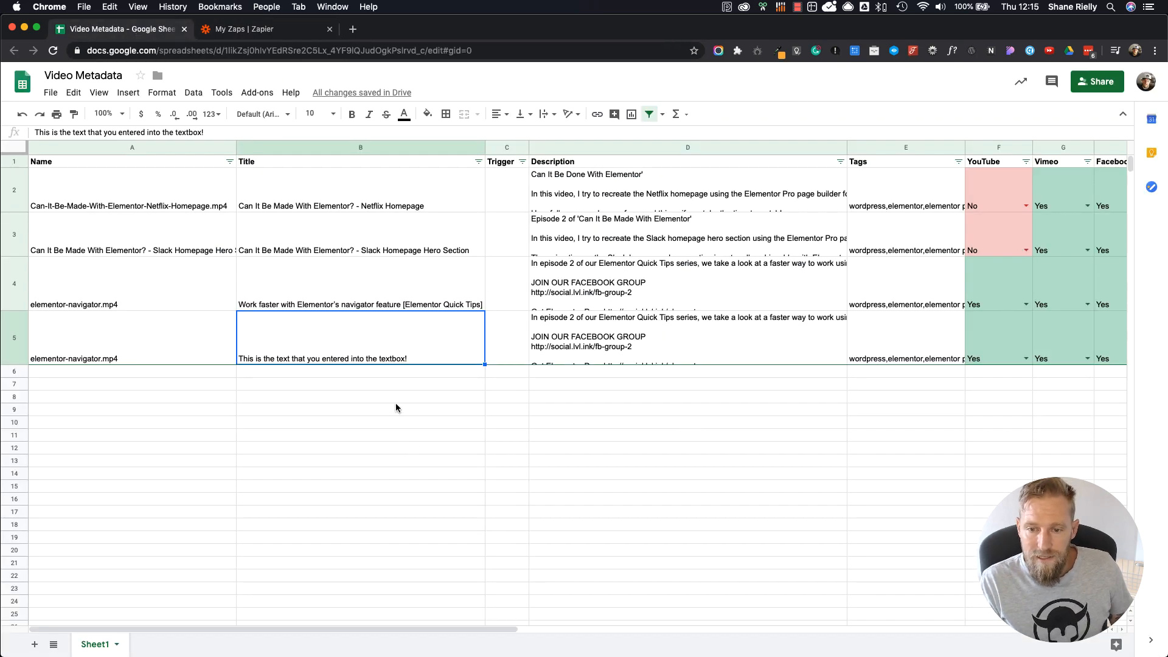
pyautogui.click(14, 341)
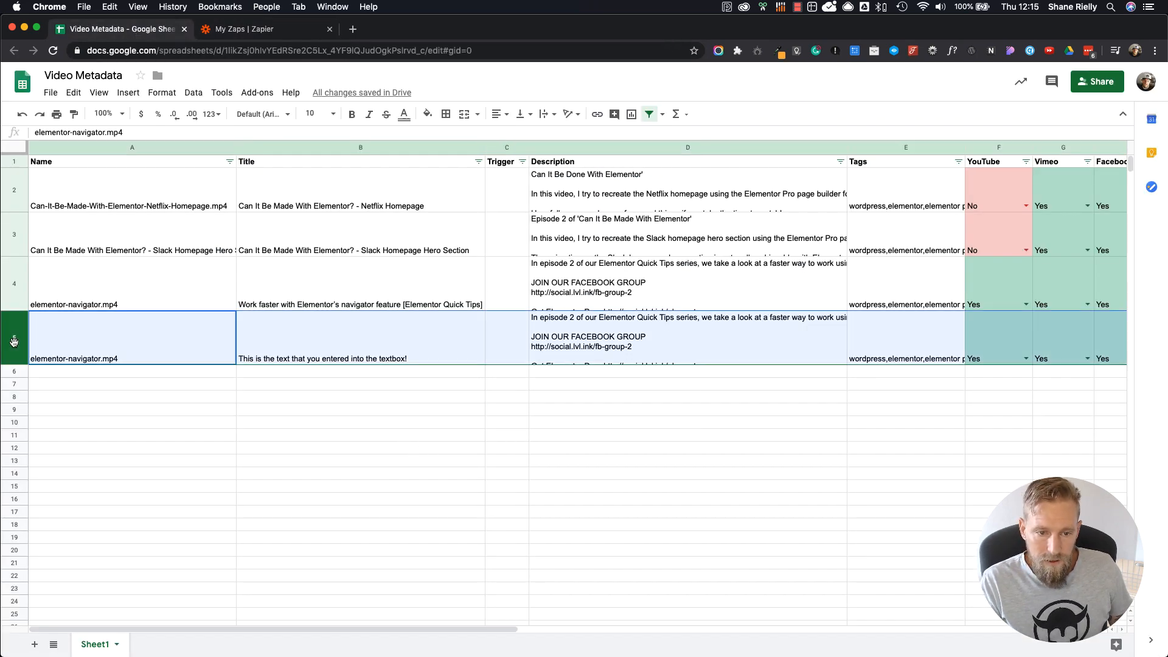
pyautogui.rightClick(14, 341)
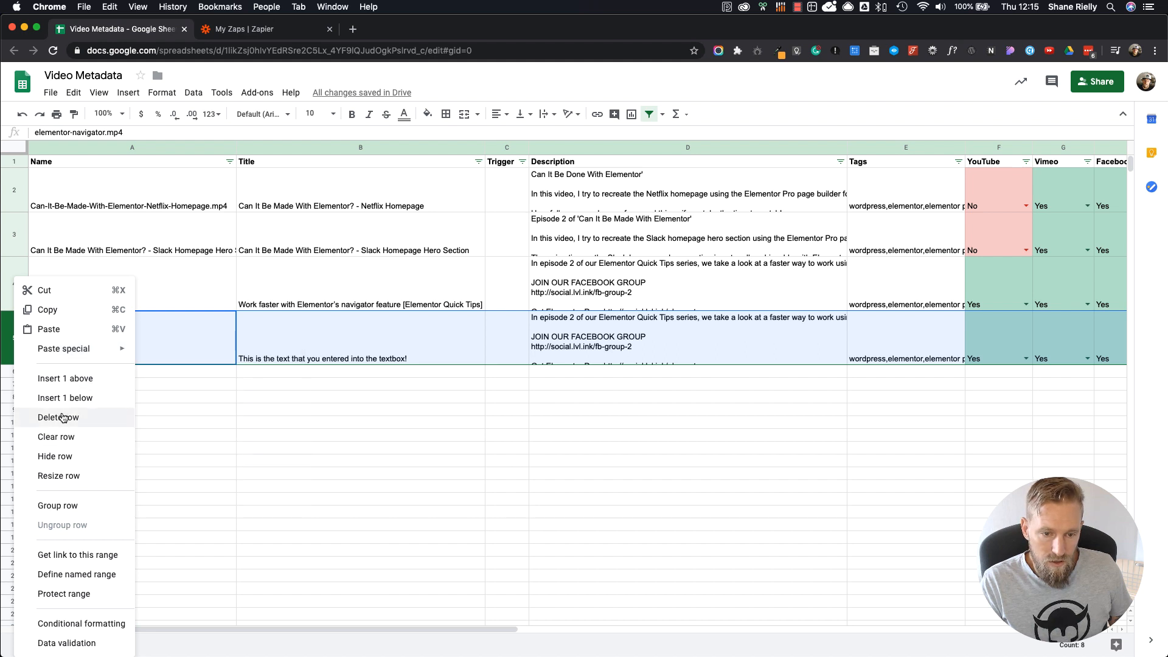
pyautogui.click(63, 418)
pyautogui.click(464, 408)
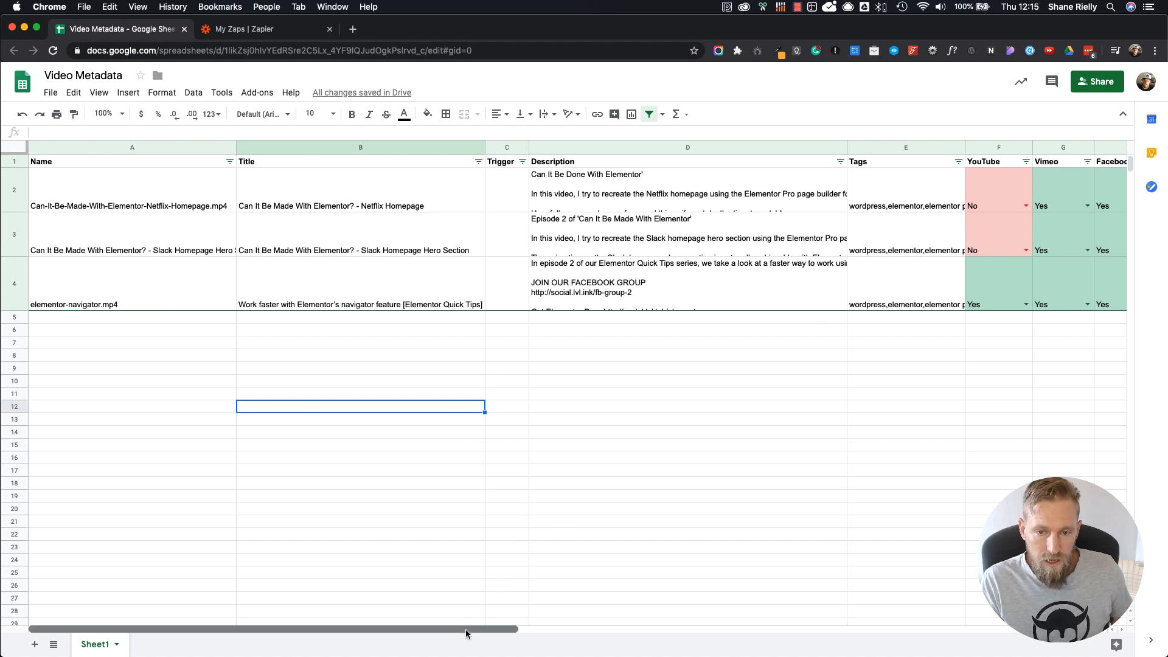
pyautogui.moveTo(466, 633); pyautogui.dragTo(438, 626)
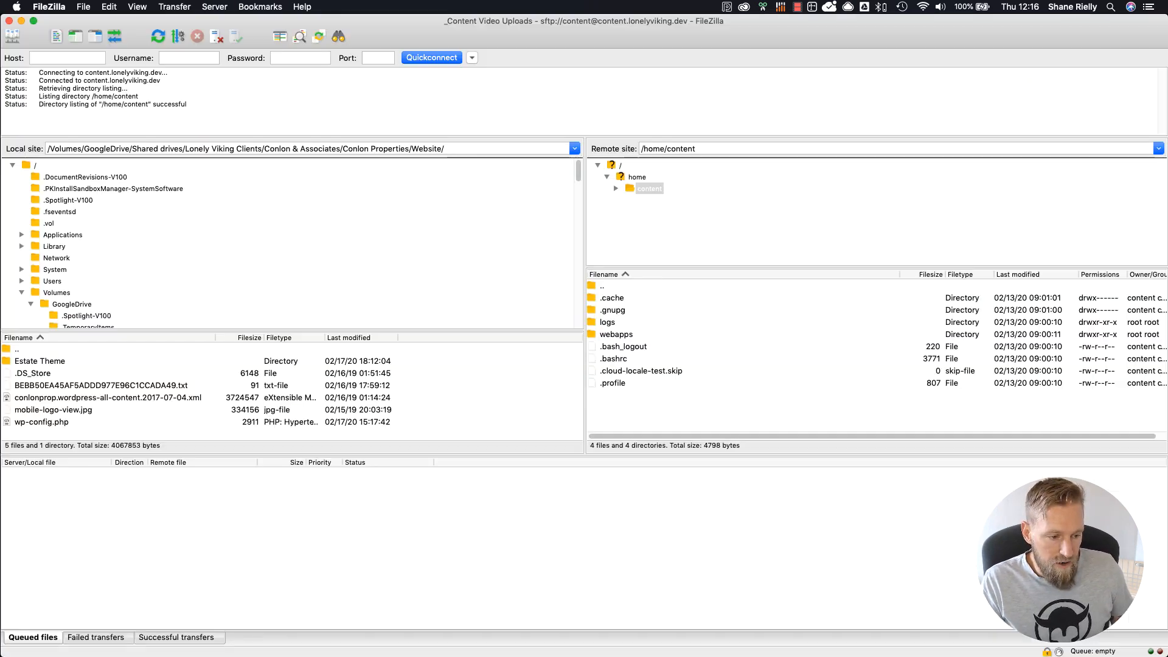
# Step: Switch to FileZilla and reconnect to the saved _Content Video Uploads site, aborting the previous connection and using the current tab
pyautogui.click(11, 37)
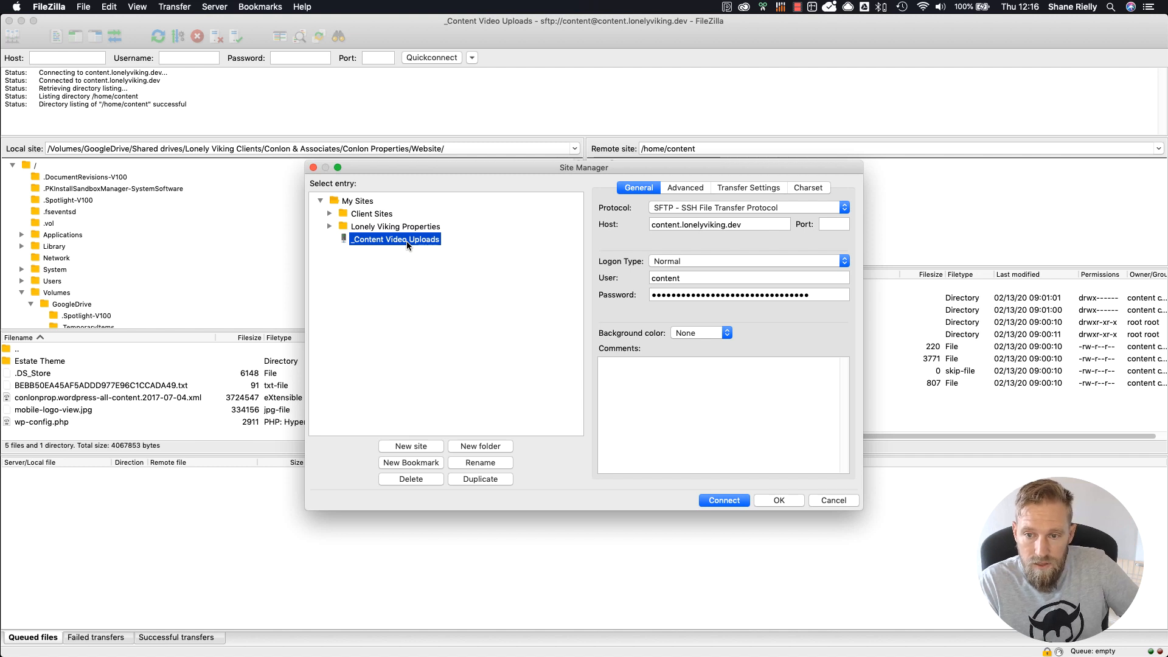
pyautogui.doubleClick(407, 243)
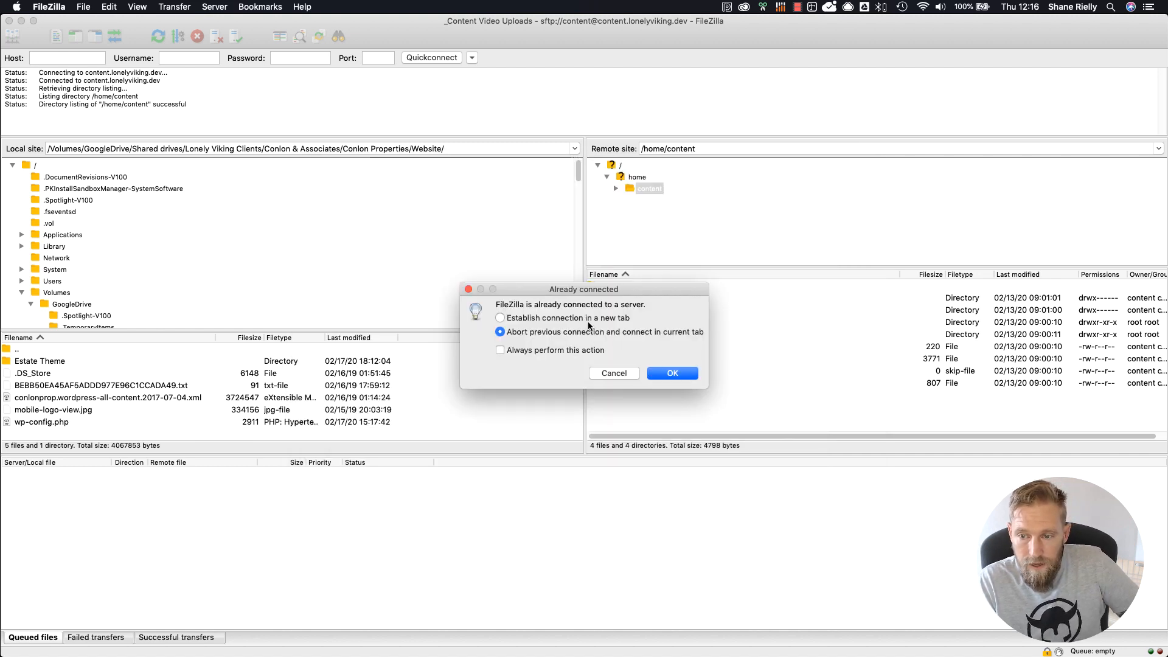
pyautogui.click(672, 374)
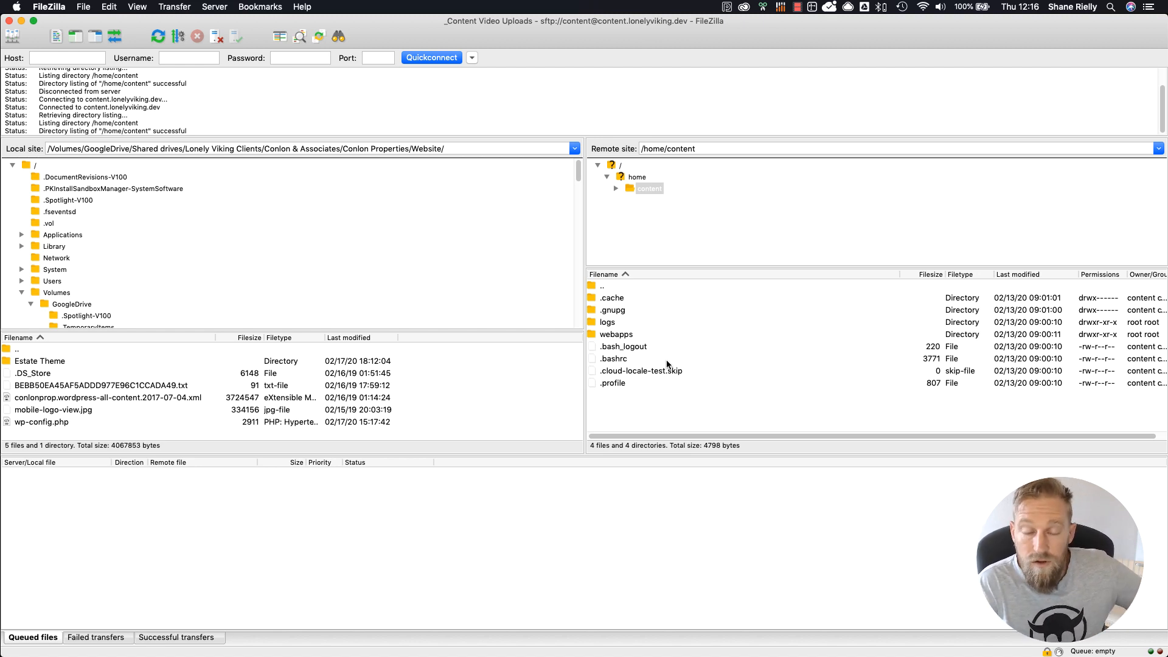
# Step: Open the remote folder /home/content/webapps/content/videos on the server
pyautogui.doubleClick(622, 338)
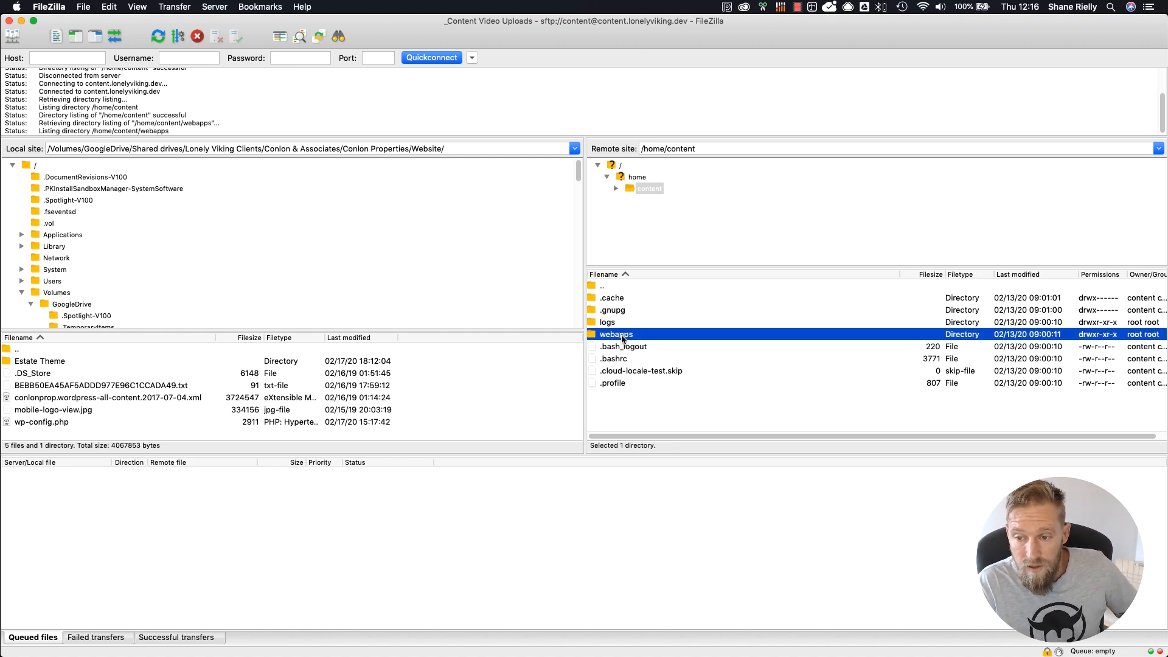
pyautogui.doubleClick(617, 298)
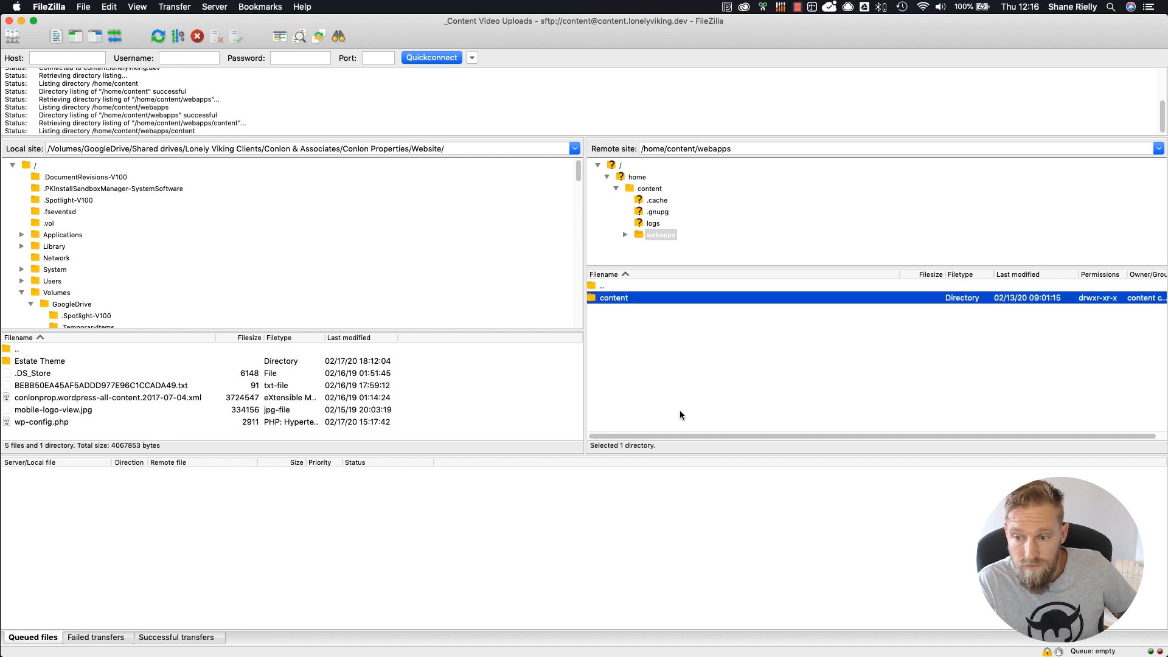
pyautogui.doubleClick(613, 298)
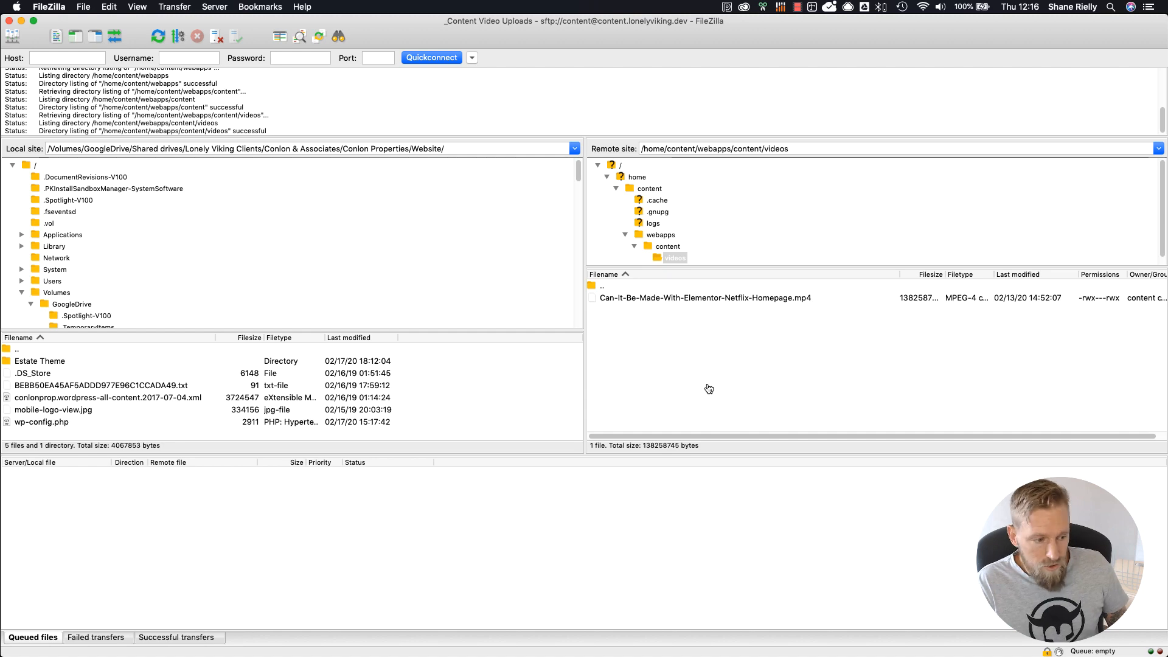
# Step: Upload elementor-navigator.mp4 from the Elementor Navigator folder in Finder to the server's remote videos folder in FileZilla
pyautogui.press('super+Tab')
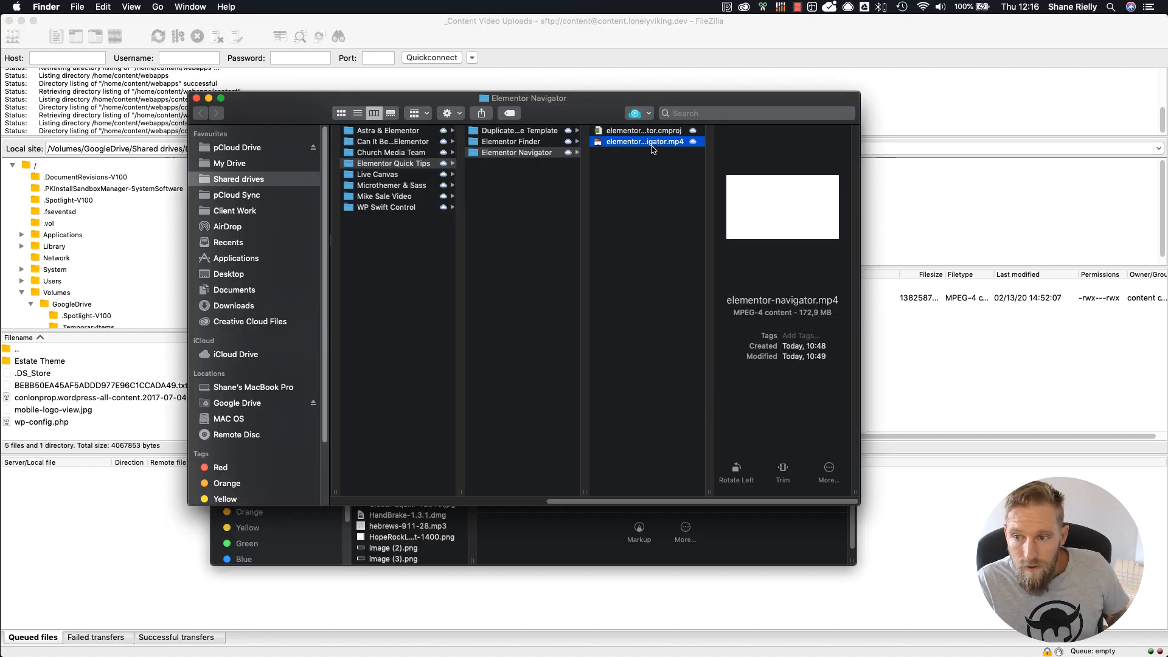
pyautogui.moveTo(652, 144); pyautogui.dragTo(776, 367)
pyautogui.press('super+Tab')
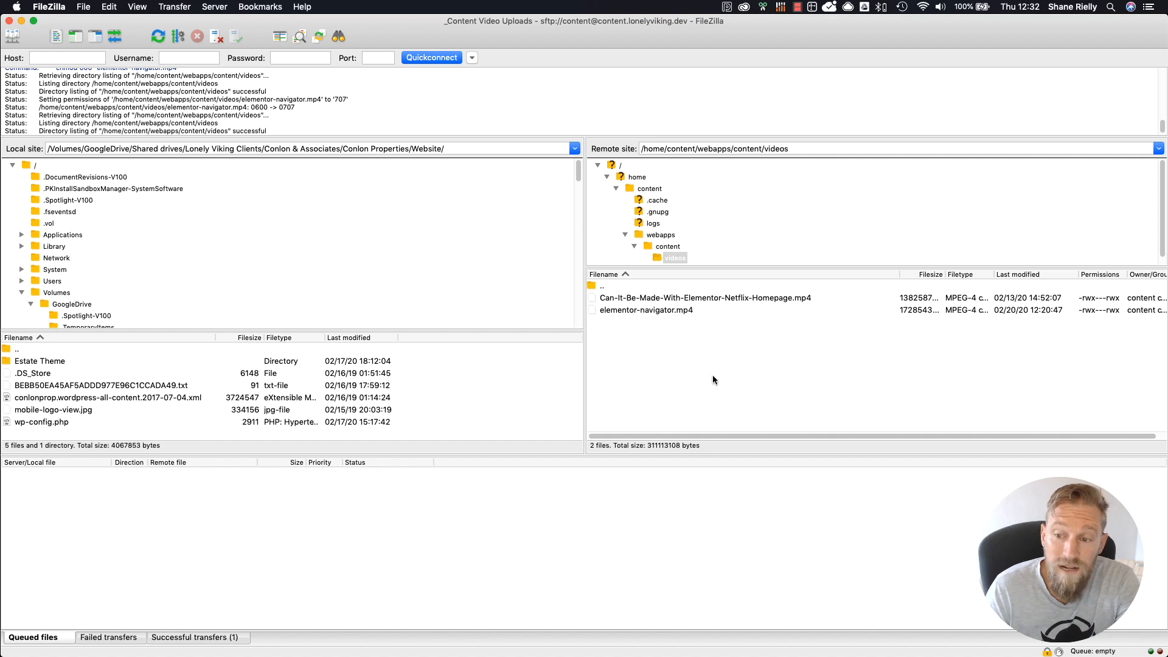
# Step: Check the uploaded elementor-navigator.mp4 by opening its web address in a new Chrome tab, pausing playback, and closing that tab
pyautogui.click(630, 312)
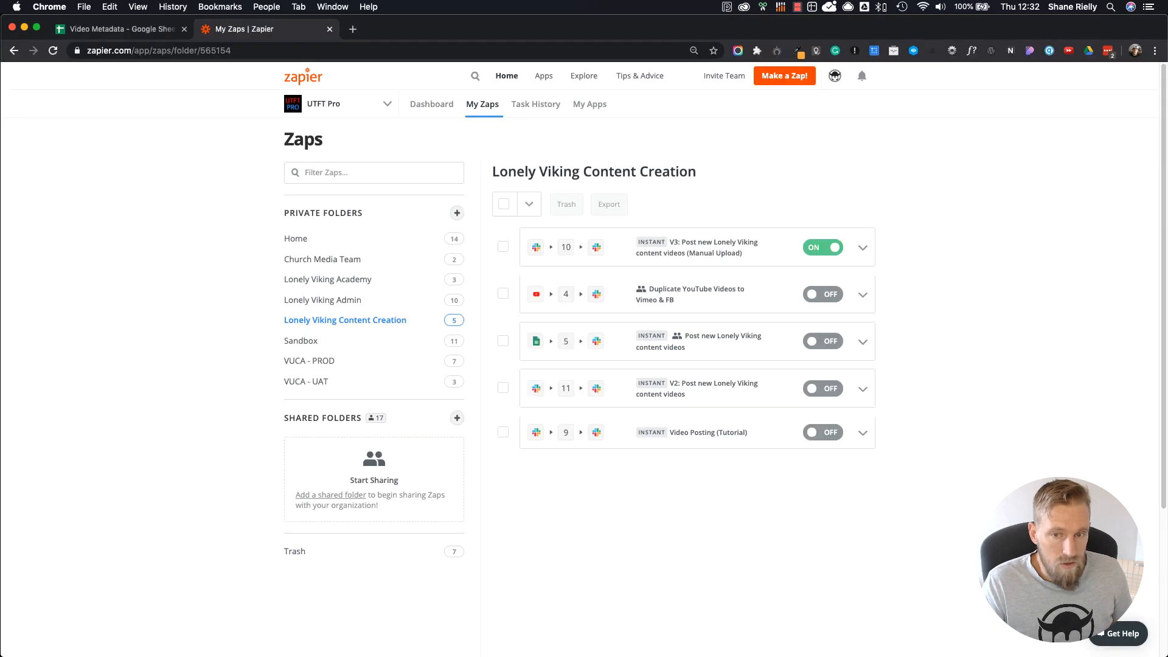
pyautogui.click(353, 28)
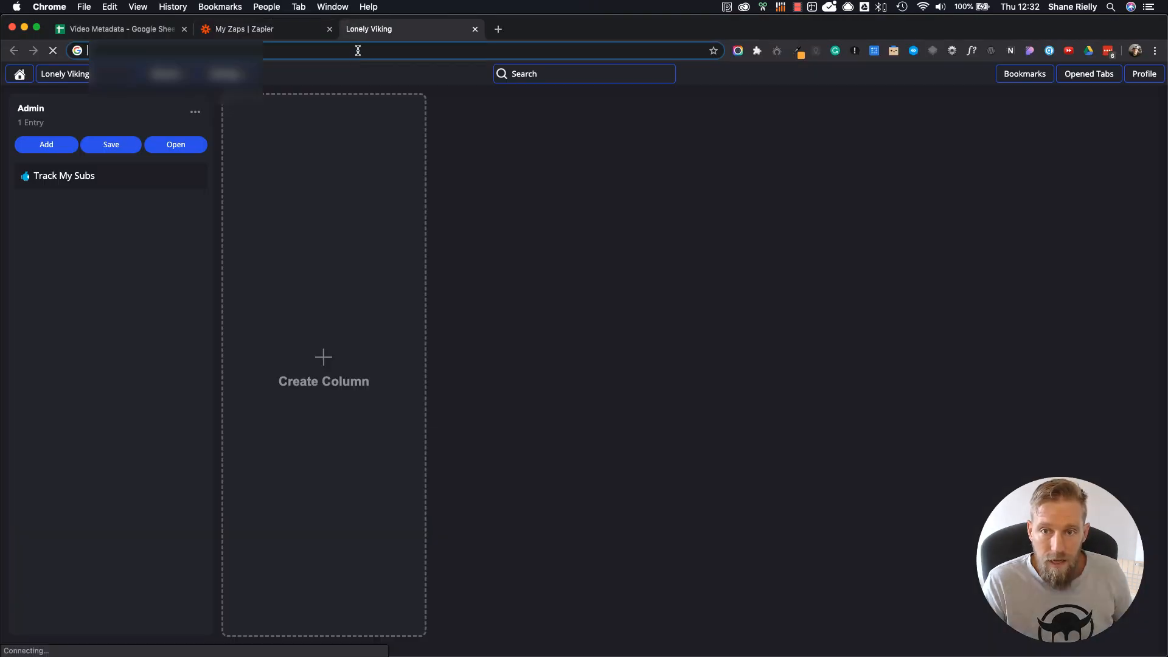
pyautogui.press('cmd+v')
pyautogui.press('Return')
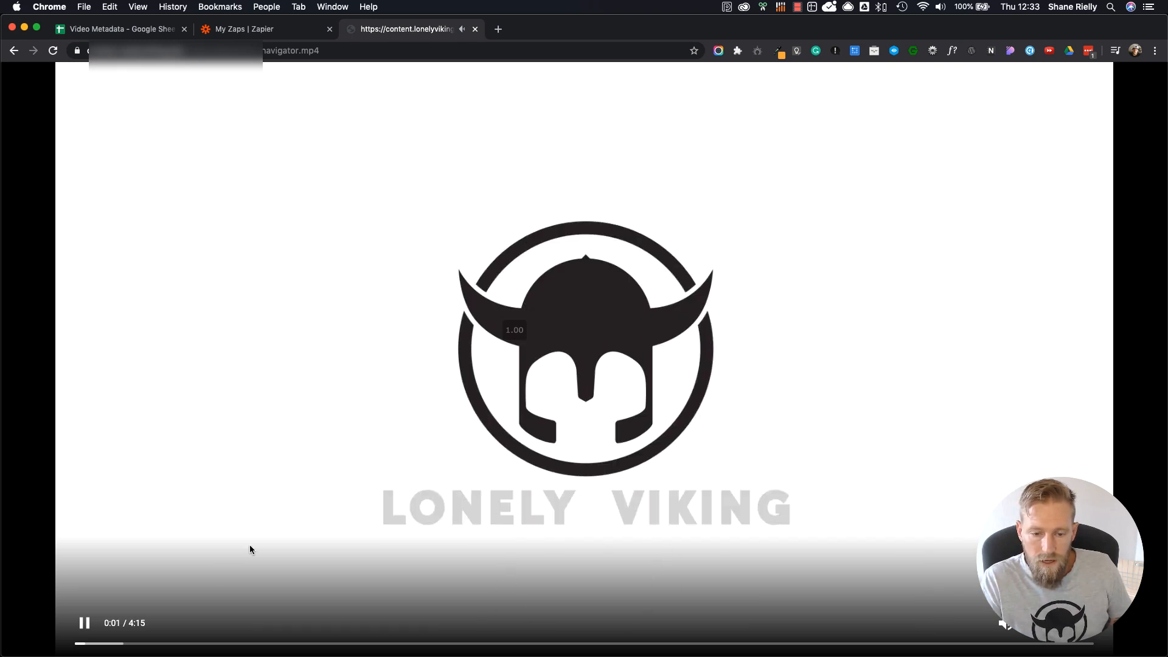
pyautogui.click(86, 624)
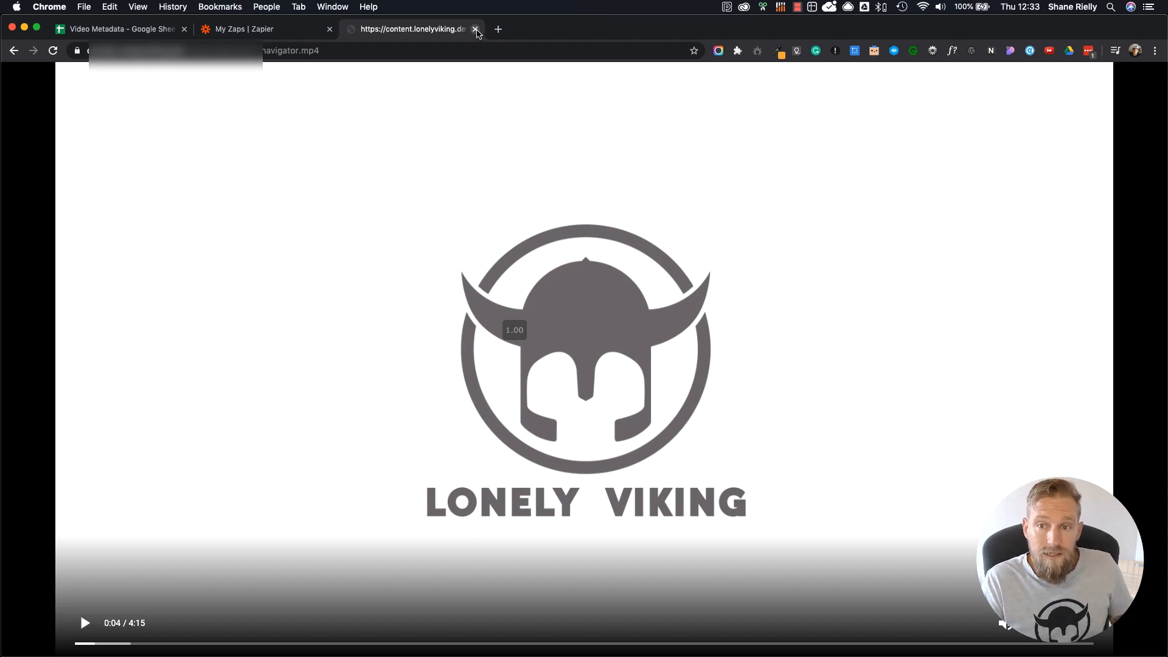
pyautogui.click(475, 29)
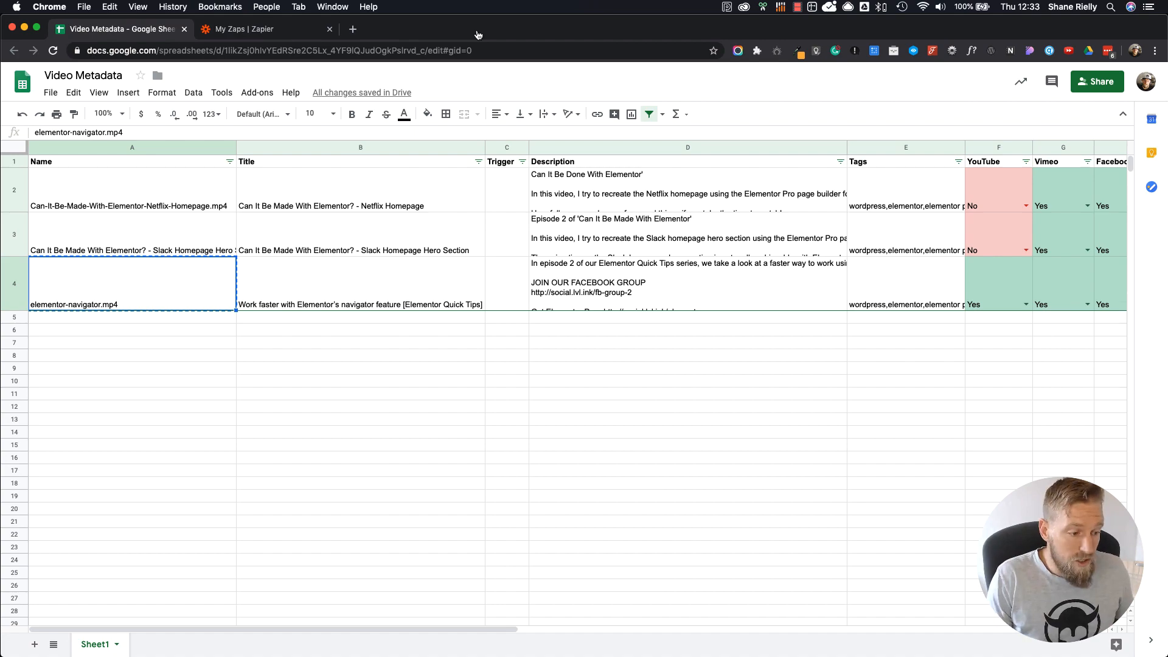
# Step: Switch to Slack and start pushing the last lv-admin-team message to Zapier with V3: Post new Lonely Viking content videos (Manual Upload)
pyautogui.press('super+Tab')
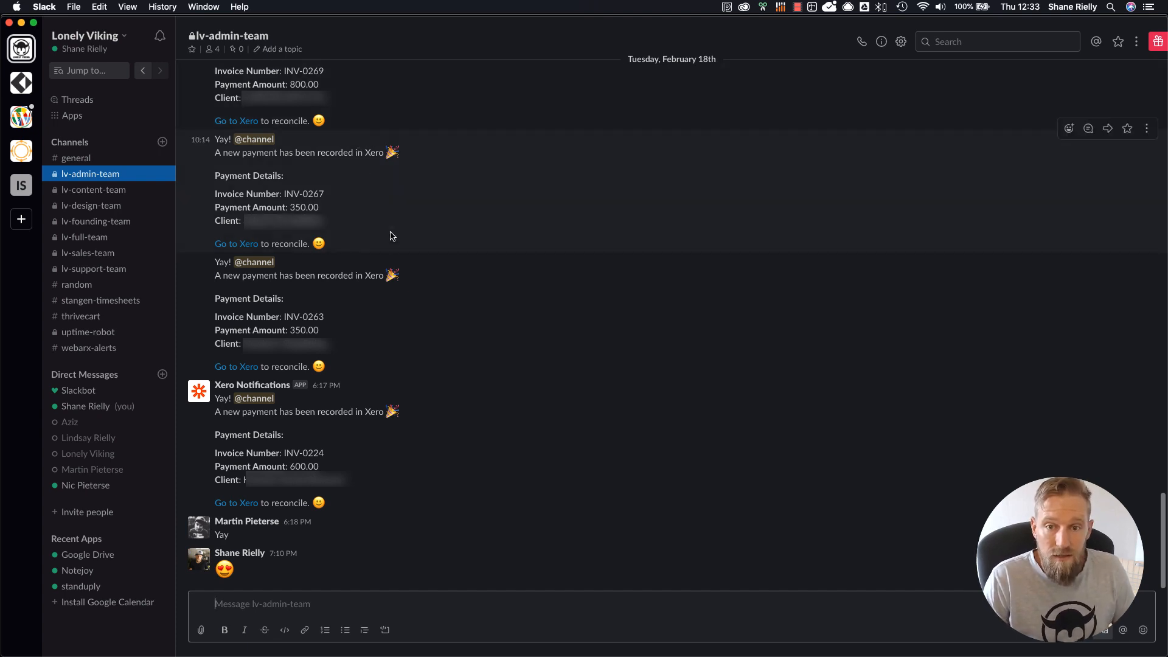
pyautogui.doubleClick(223, 262)
pyautogui.click(242, 295)
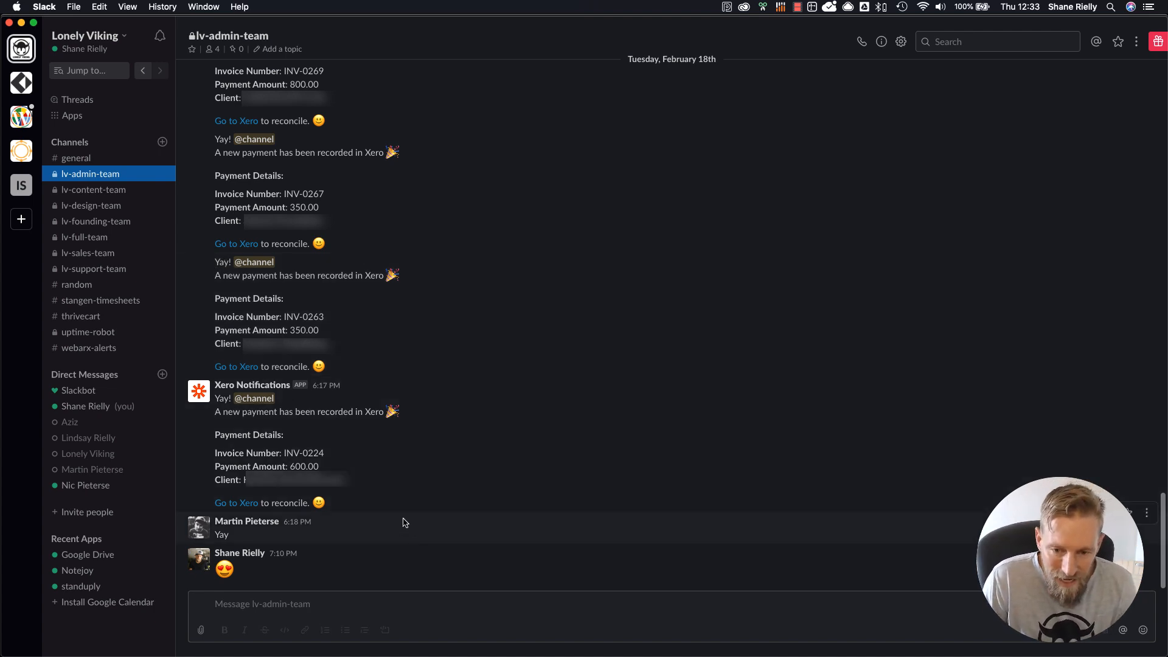
pyautogui.click(305, 606)
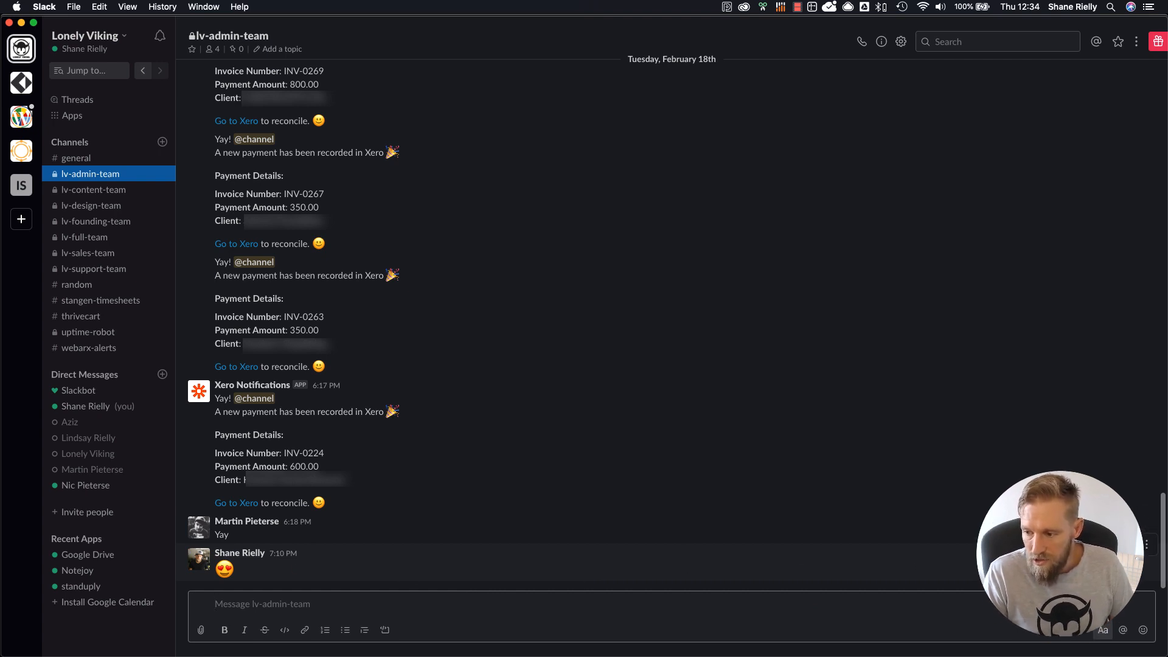
pyautogui.click(1147, 551)
pyautogui.click(1147, 545)
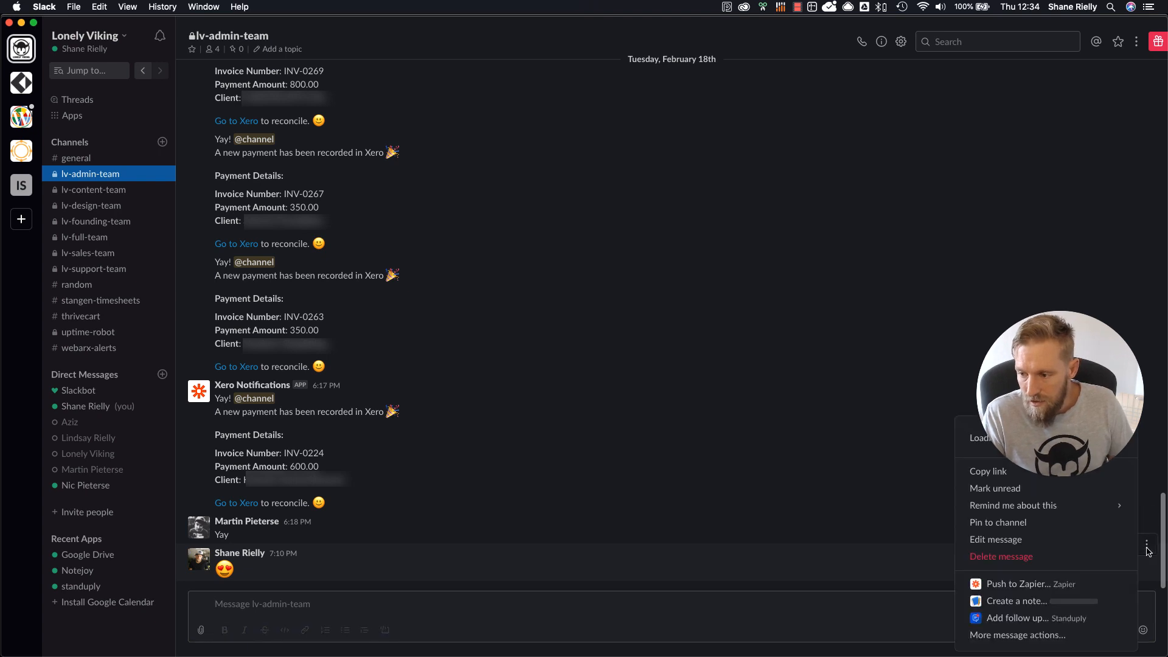
pyautogui.click(1009, 585)
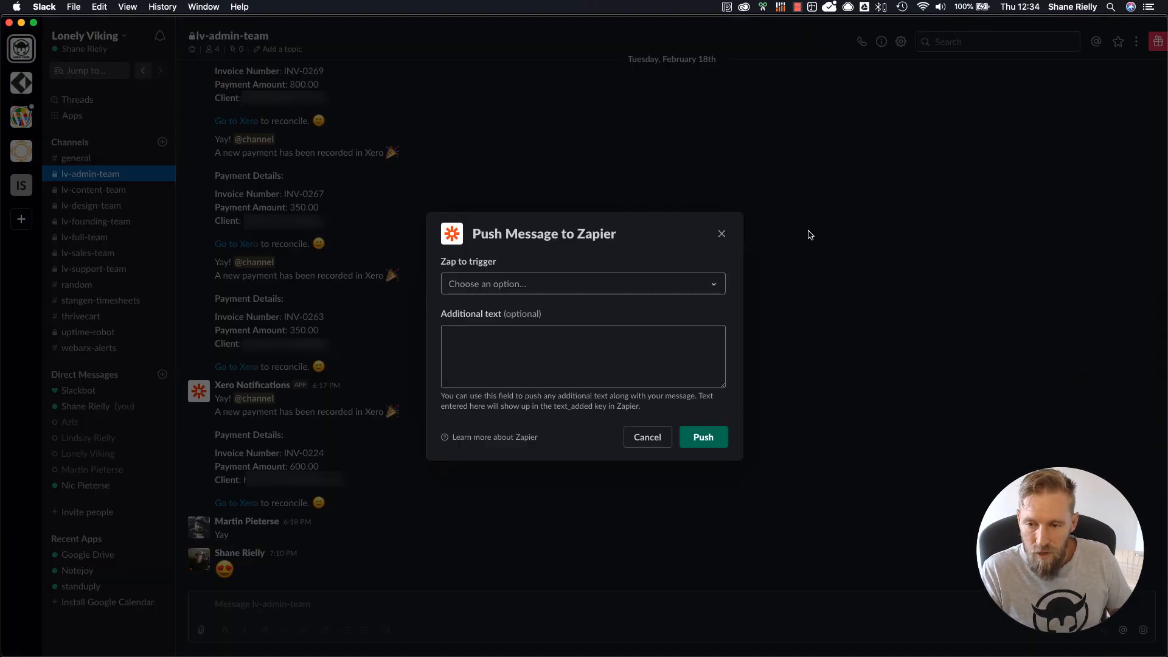
pyautogui.click(715, 285)
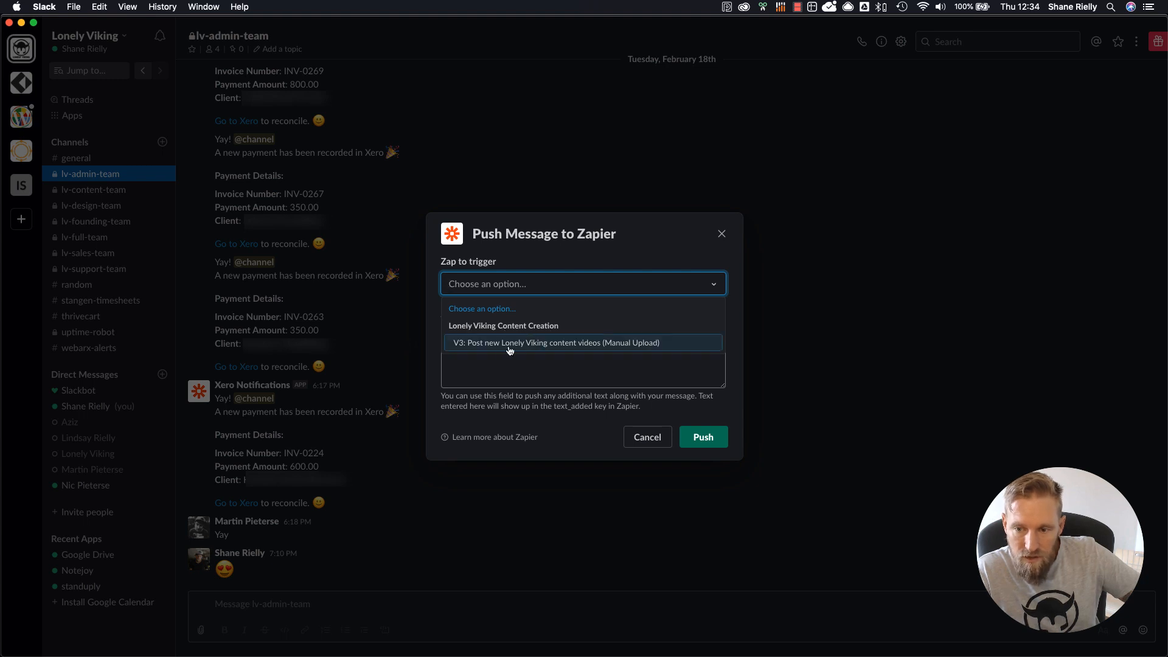
pyautogui.click(590, 344)
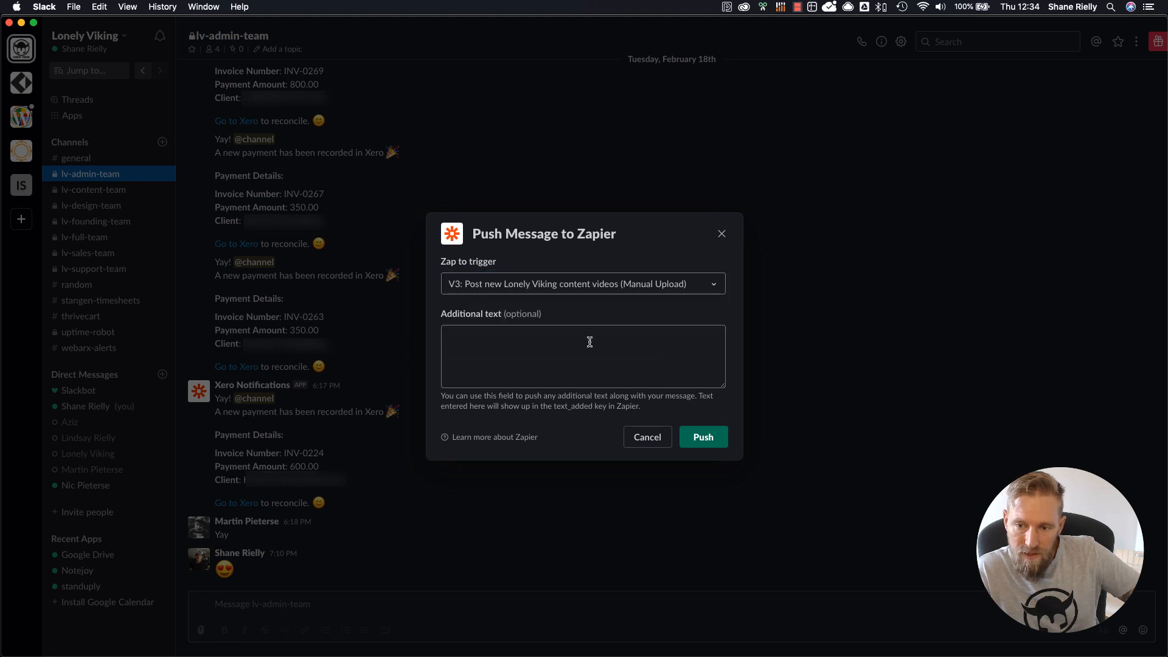
# Step: Copy the elementor-navigator.mp4 title from the Video Metadata sheet into the Slack push's additional text and push the message
pyautogui.click(528, 343)
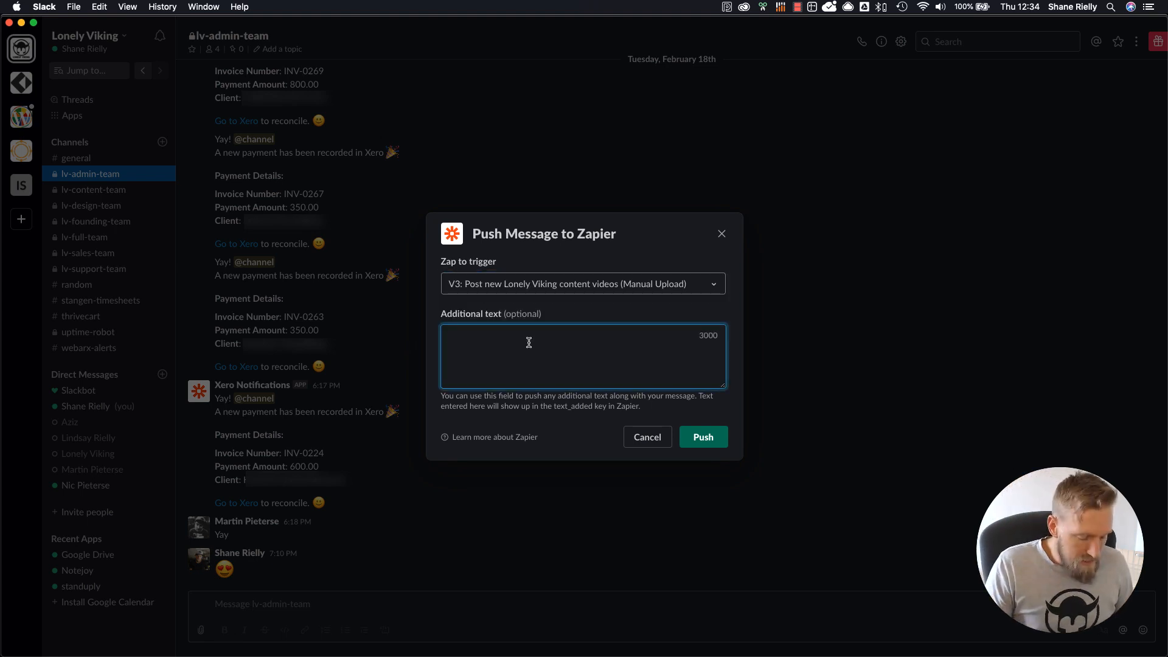
pyautogui.press('super+Tab')
pyautogui.click(347, 394)
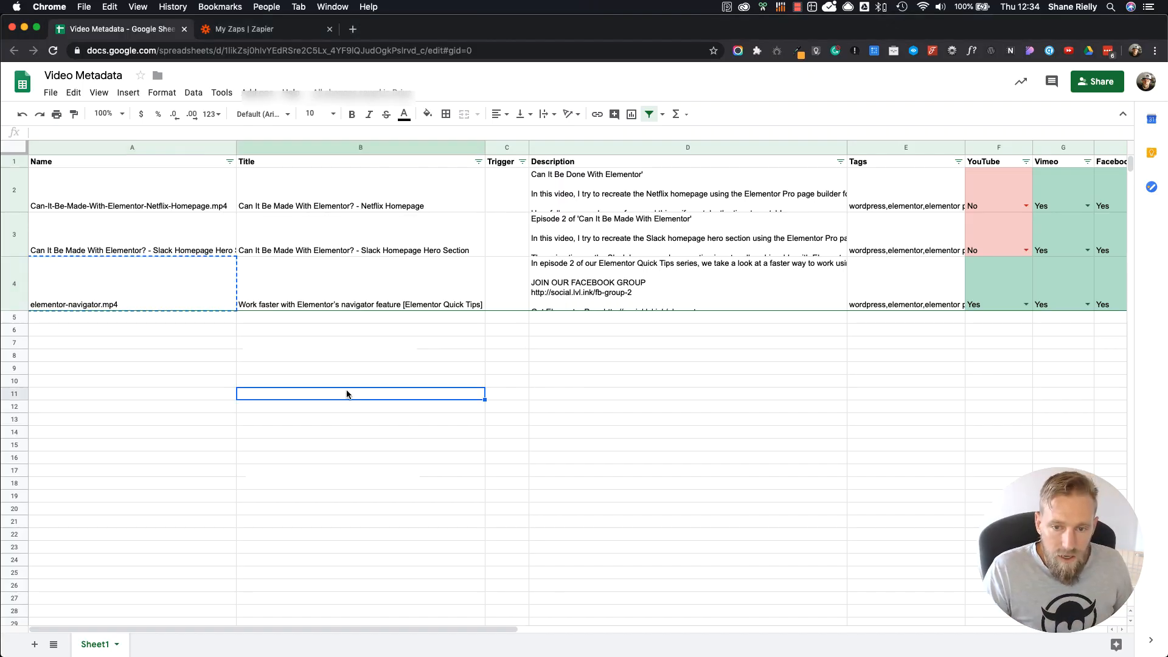
pyautogui.click(344, 301)
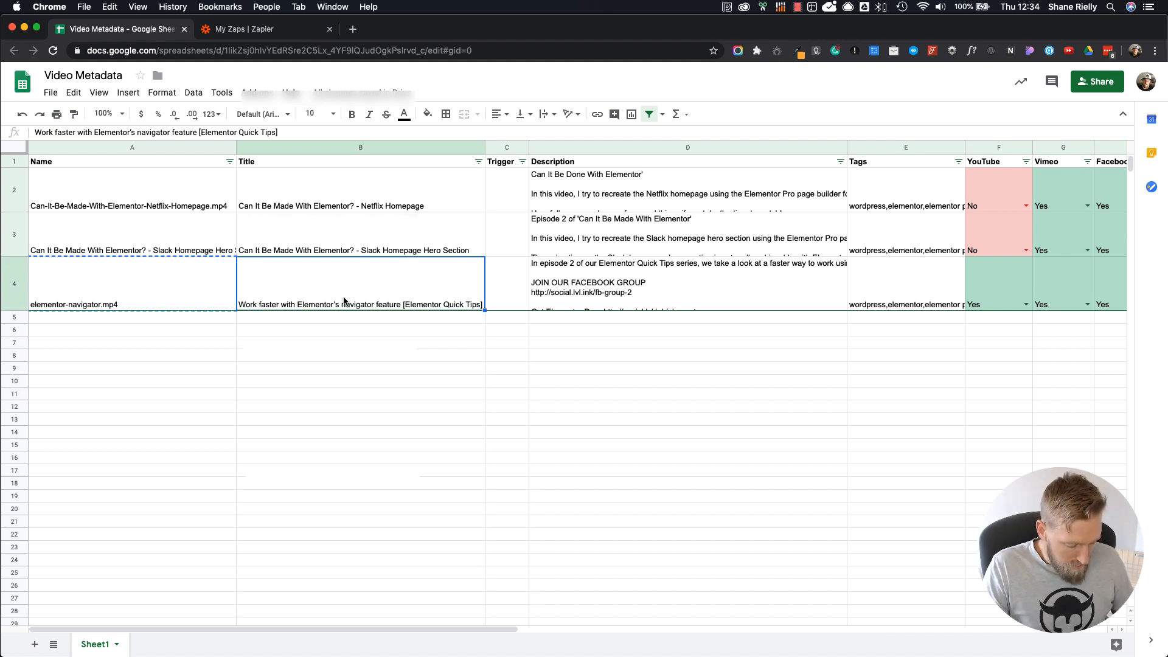
pyautogui.press('super+c')
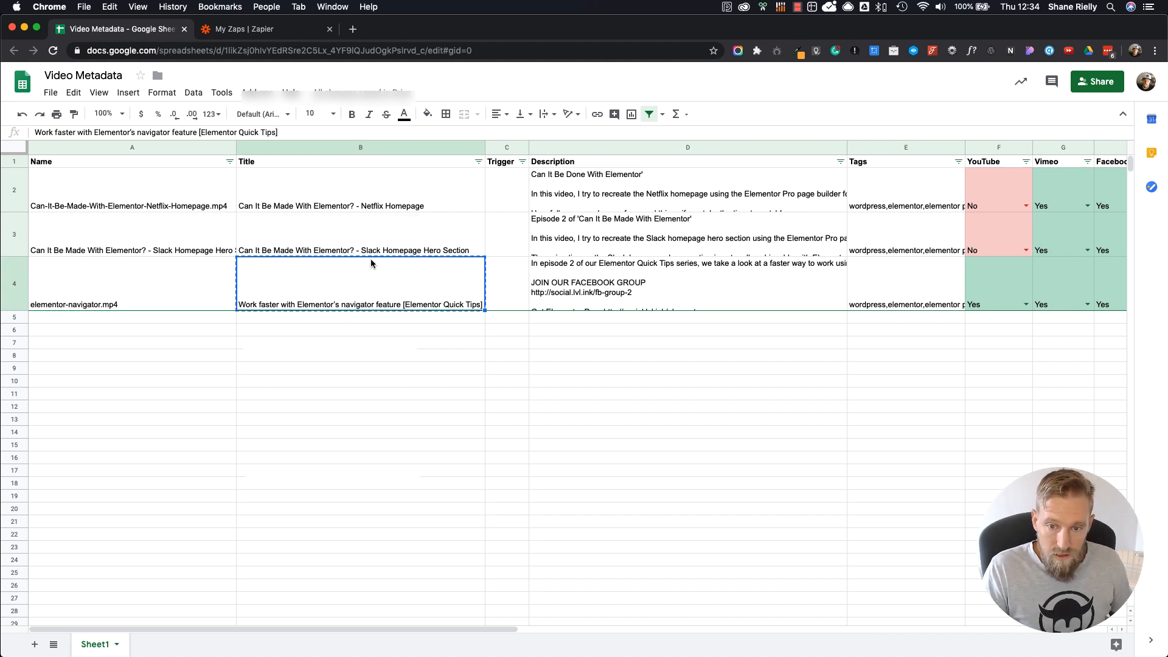
pyautogui.click(244, 29)
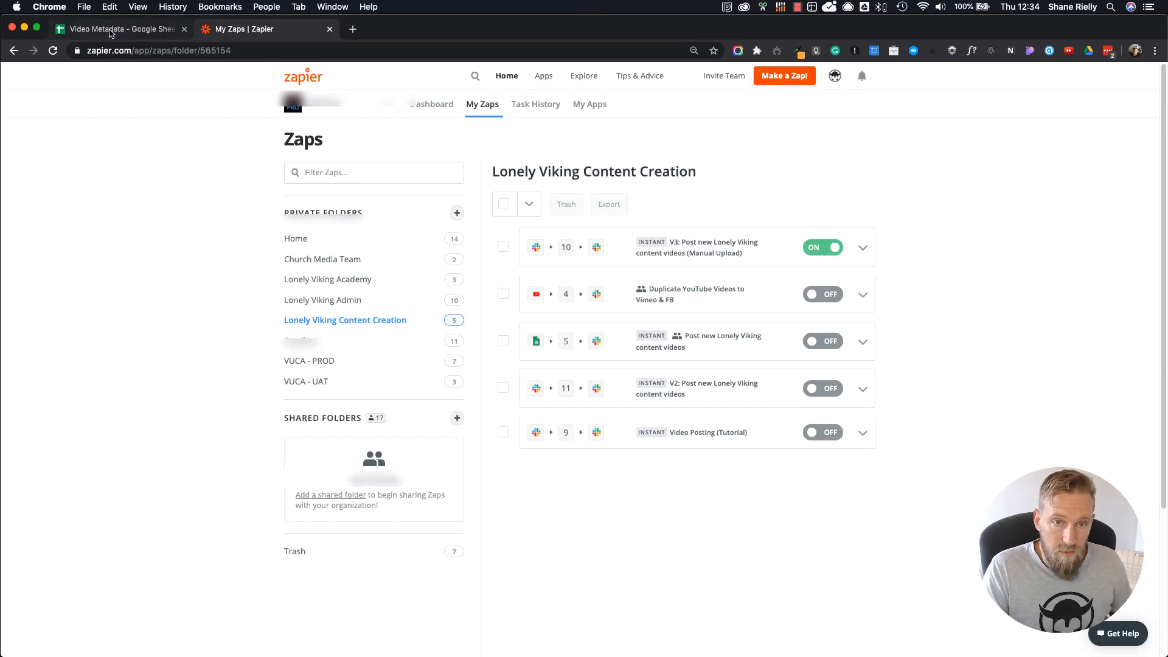
pyautogui.click(110, 29)
pyautogui.press('super+Tab')
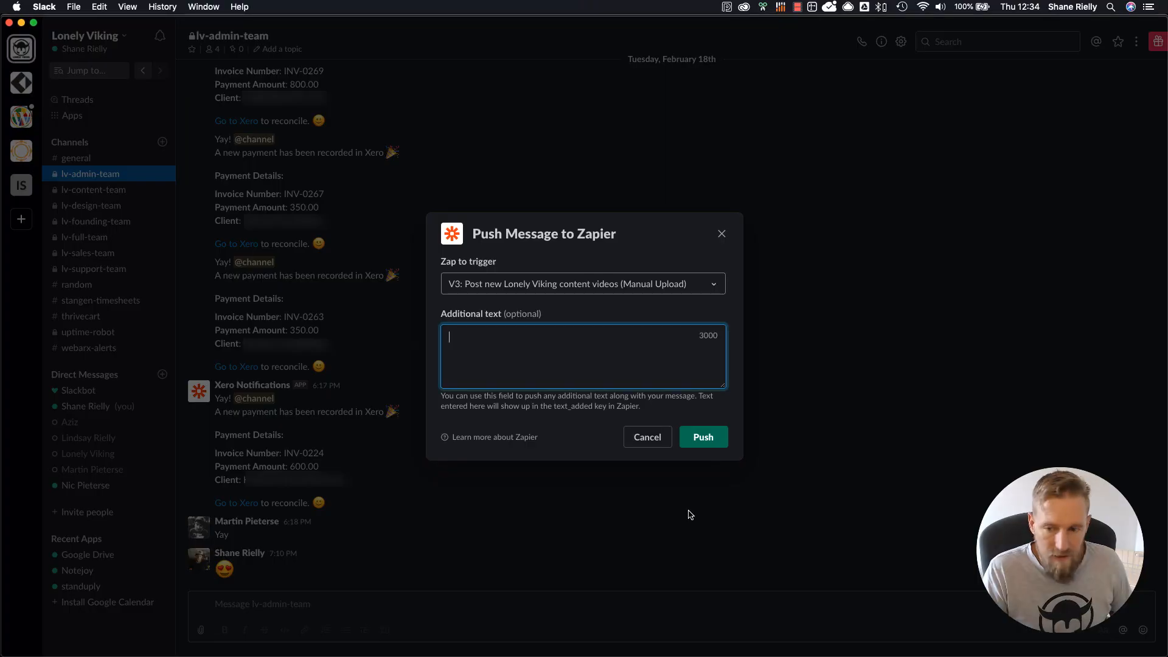
pyautogui.press('super+v')
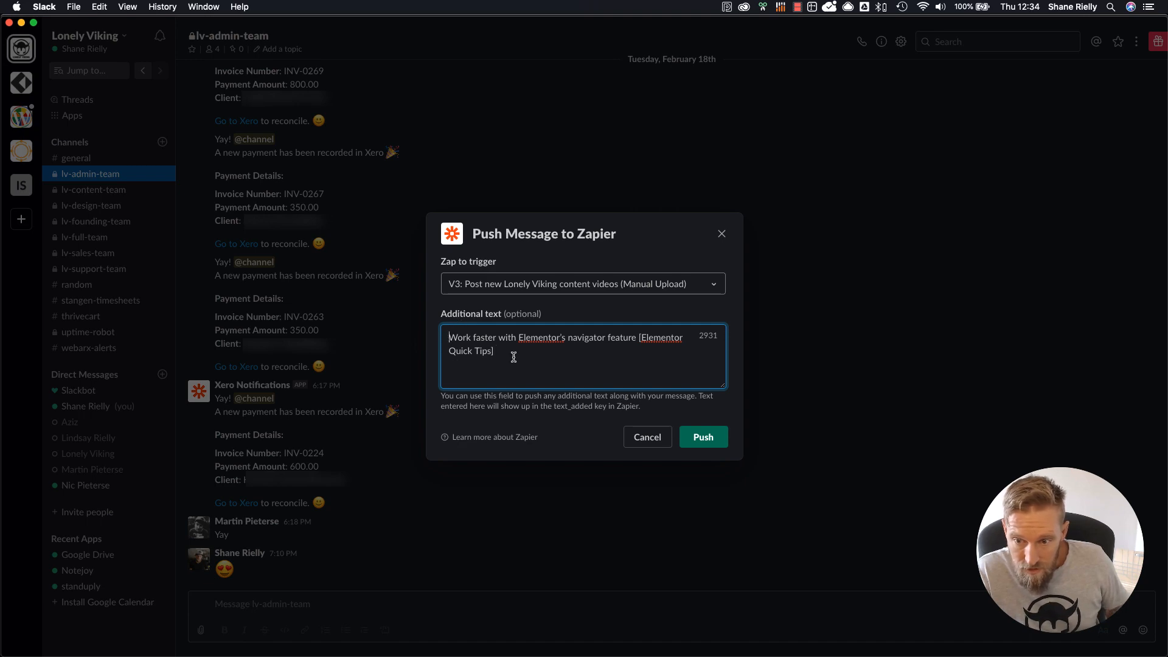
pyautogui.click(719, 439)
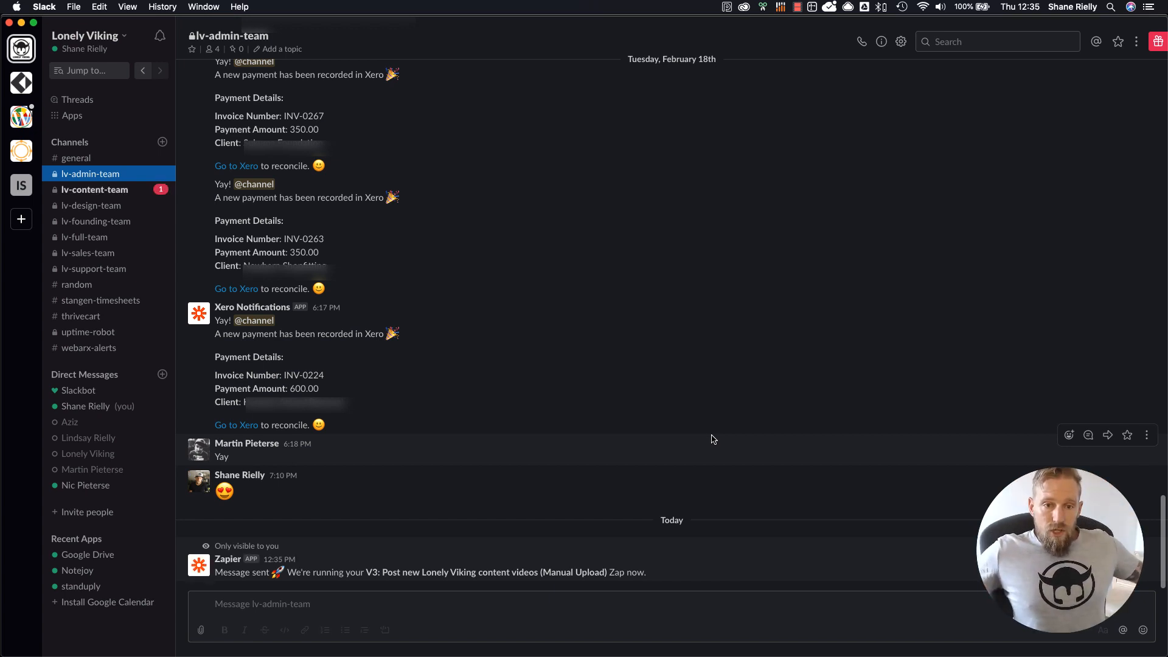
# Step: Open the lv-content-team channel and examine the new Zapier Video Posts notification's video title, website post line and closing mention
pyautogui.click(113, 193)
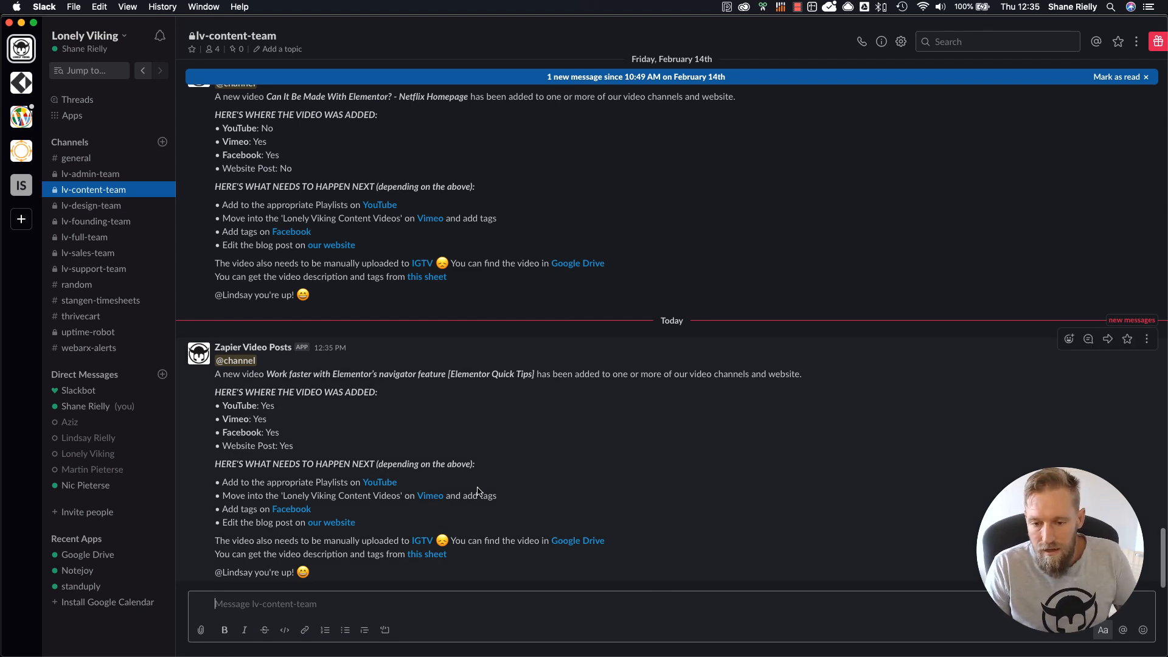
pyautogui.click(642, 440)
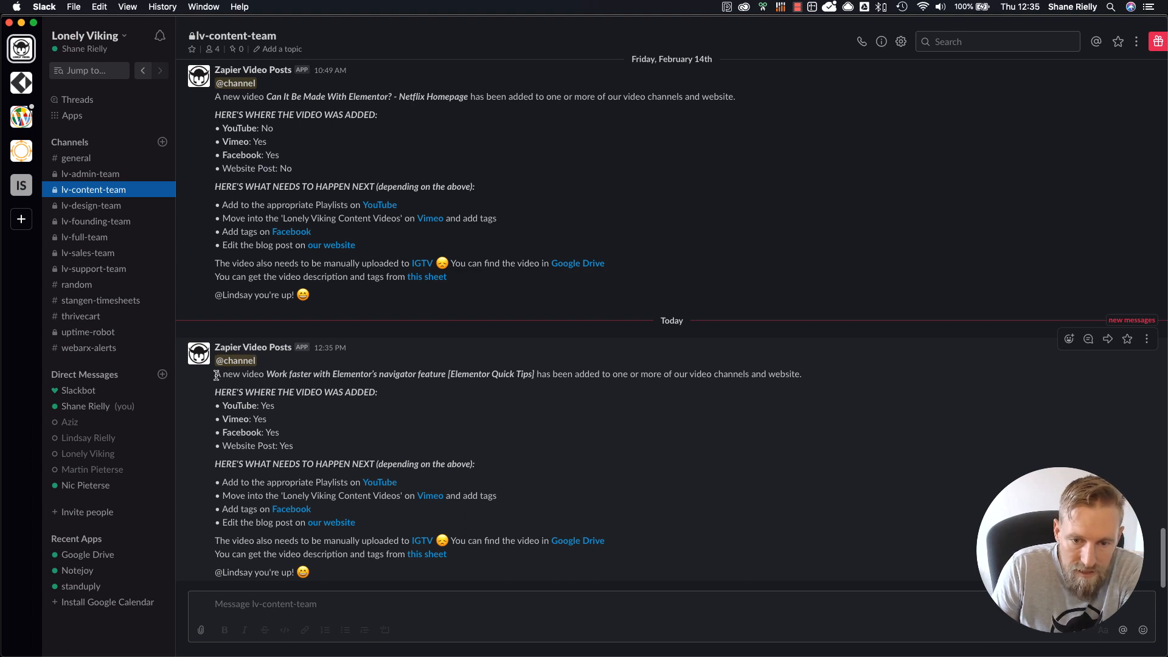
pyautogui.moveTo(216, 376); pyautogui.dragTo(534, 373)
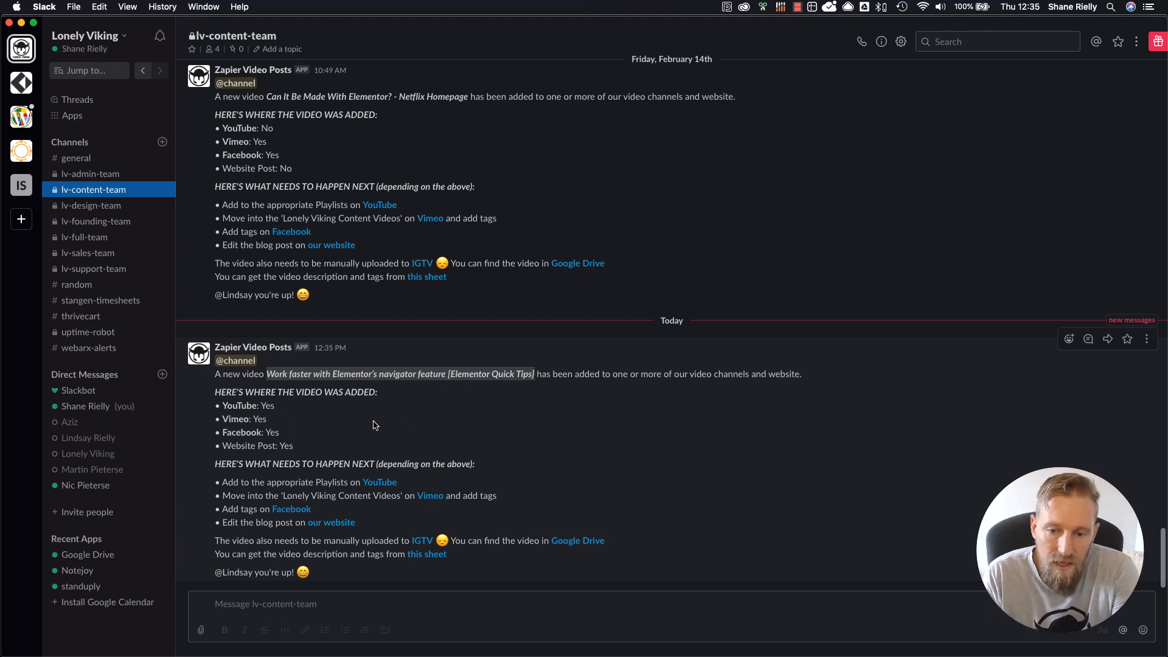
pyautogui.click(272, 406)
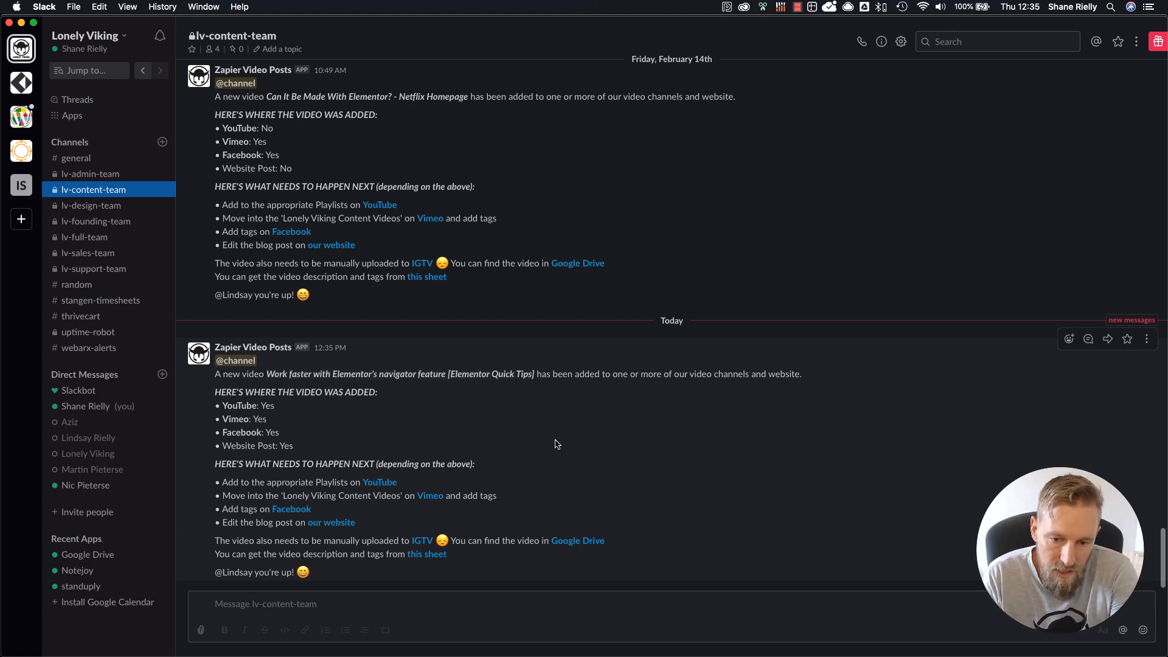
pyautogui.doubleClick(232, 446)
pyautogui.moveTo(279, 447); pyautogui.dragTo(219, 448)
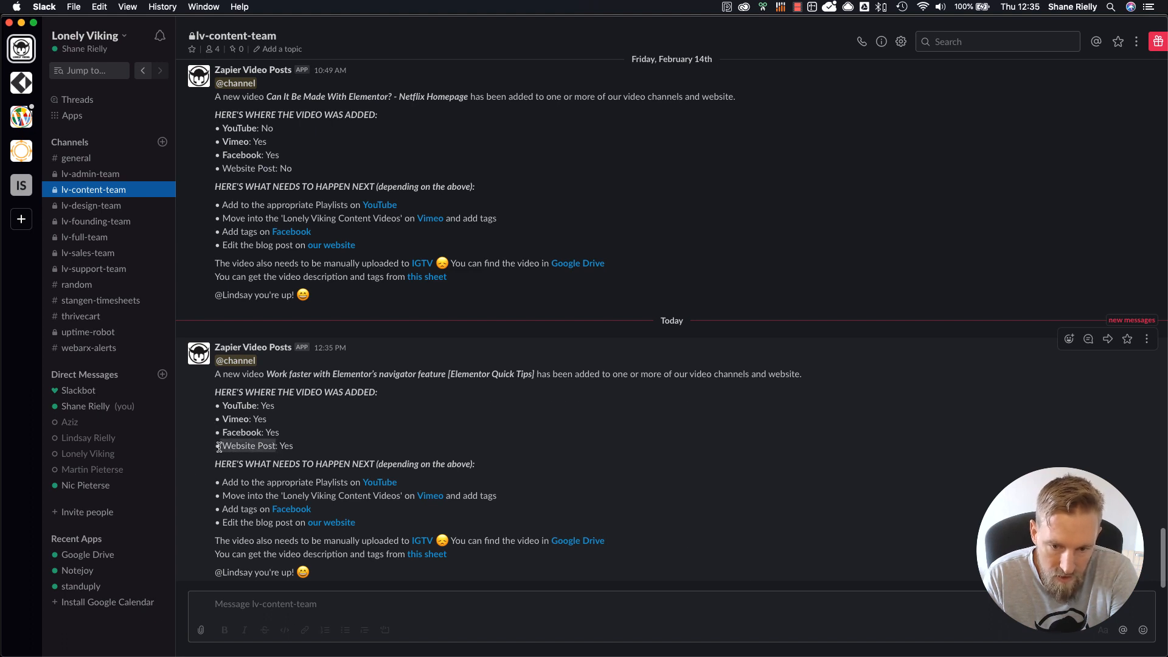
pyautogui.click(552, 426)
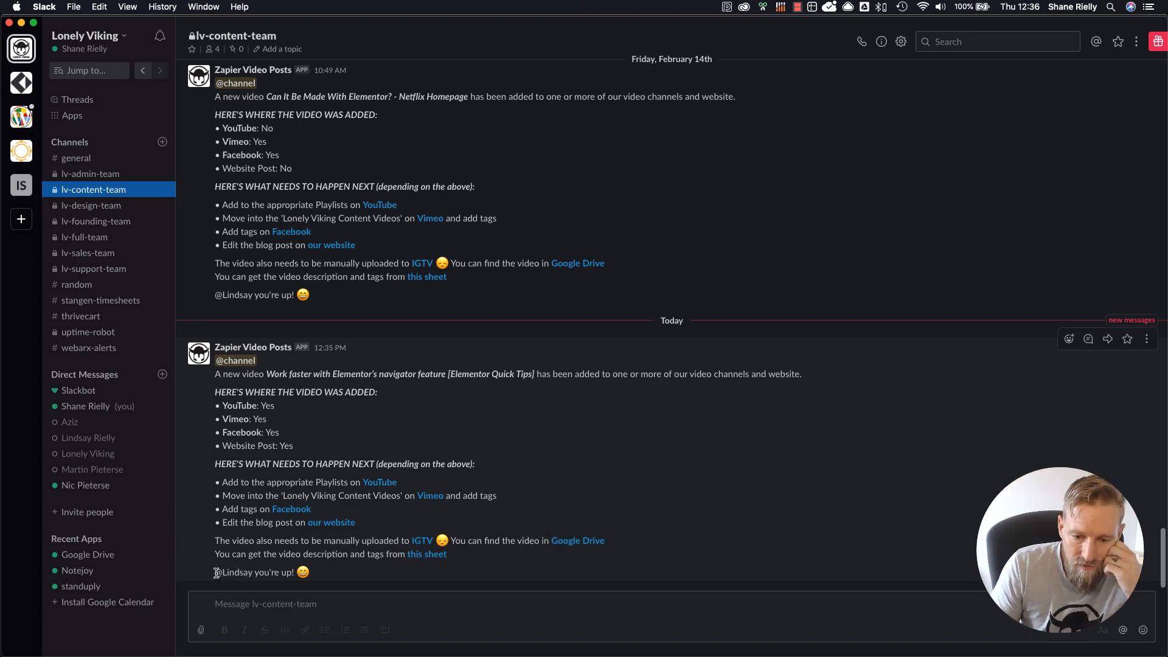
pyautogui.moveTo(216, 573); pyautogui.dragTo(254, 572)
pyautogui.click(254, 573)
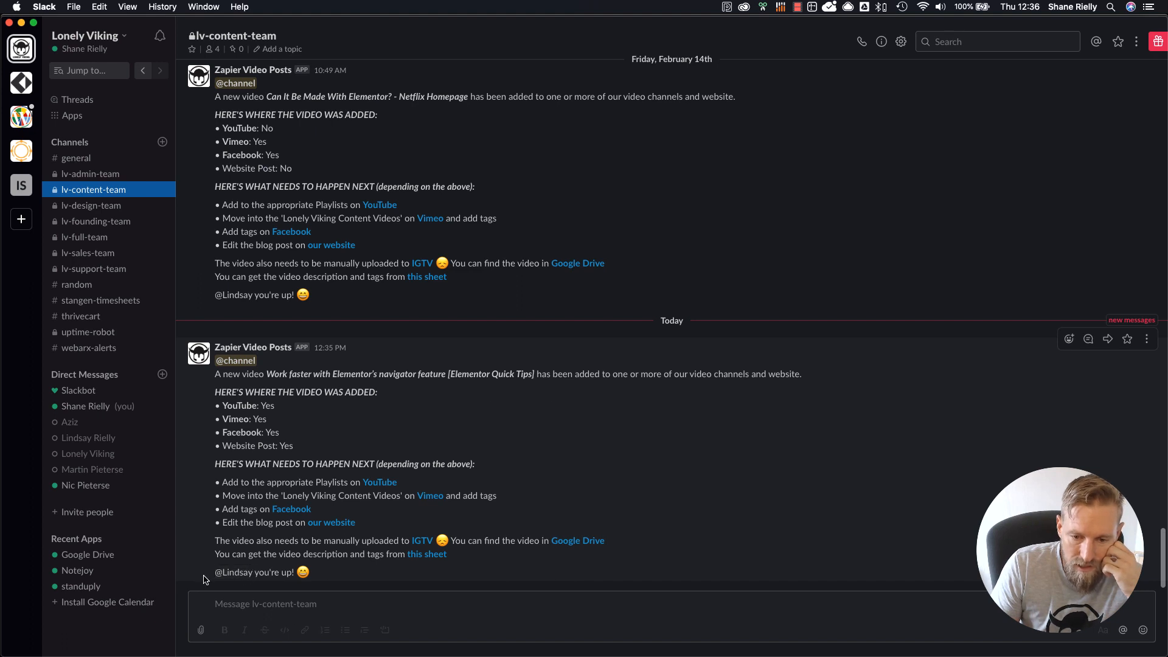
pyautogui.moveTo(216, 573); pyautogui.dragTo(329, 573)
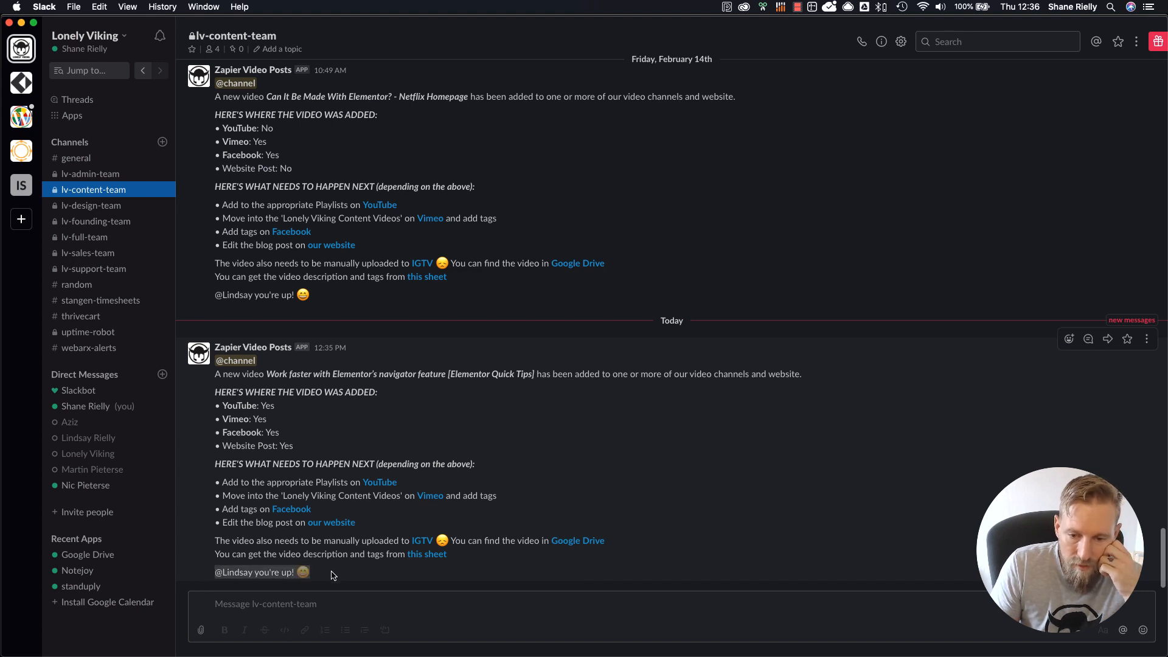
pyautogui.click(330, 573)
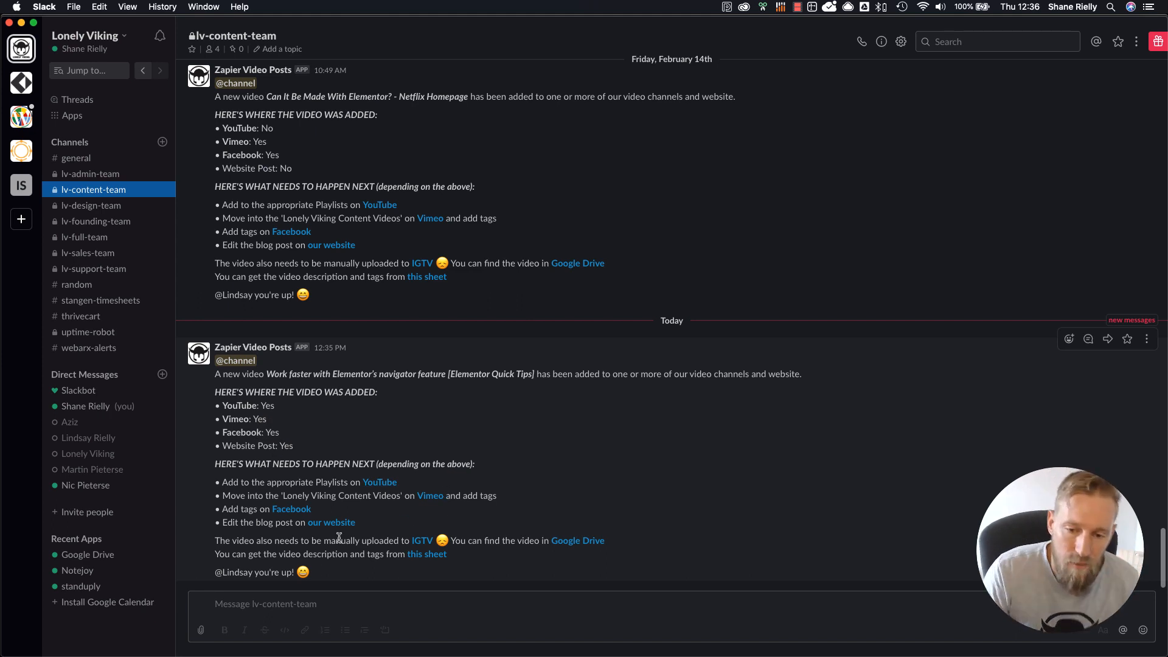
# Step: Follow the notification's YouTube link to view the channel's uploads in Chrome, and return to the Zapier zap list
pyautogui.click(381, 483)
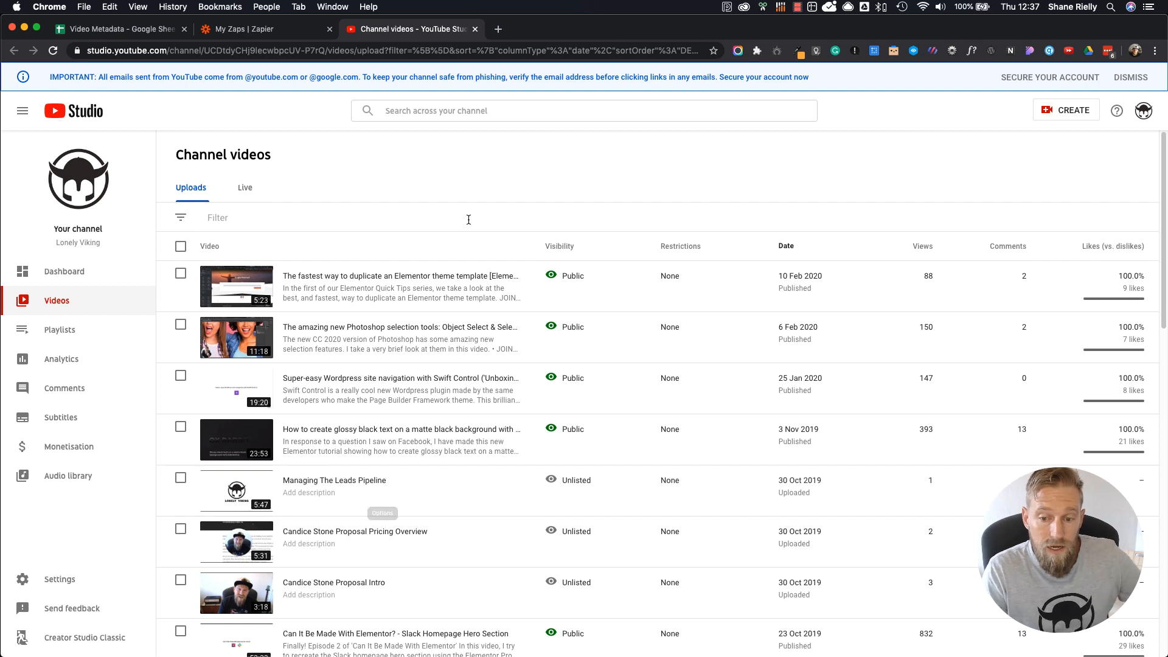
pyautogui.rightClick(472, 200)
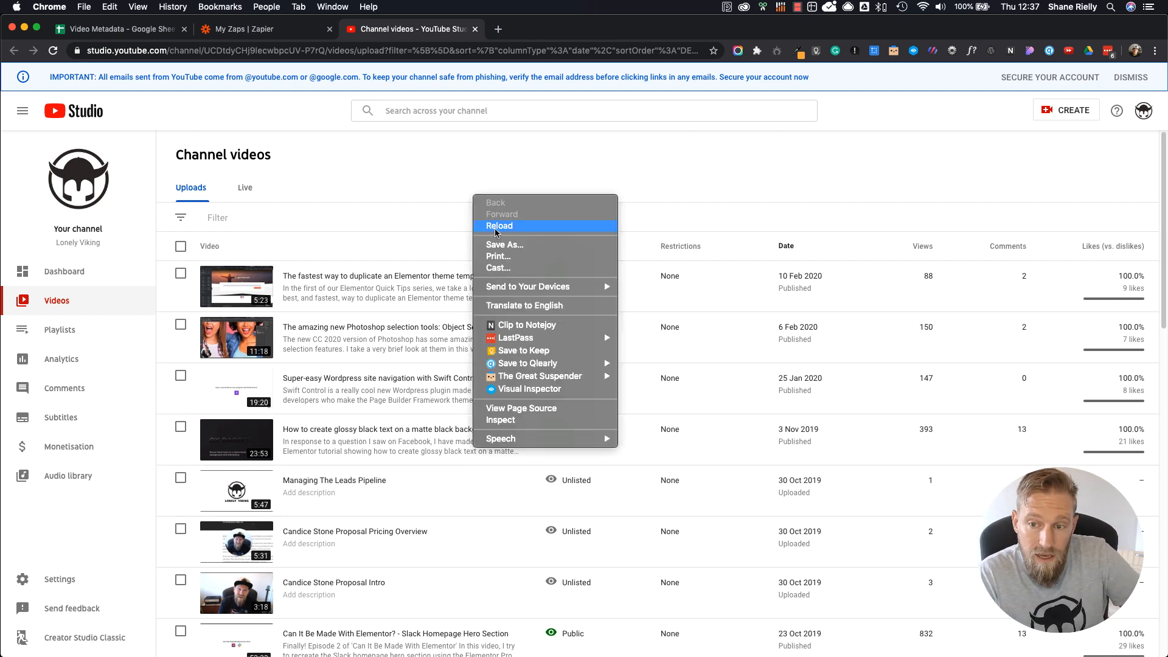
pyautogui.click(389, 181)
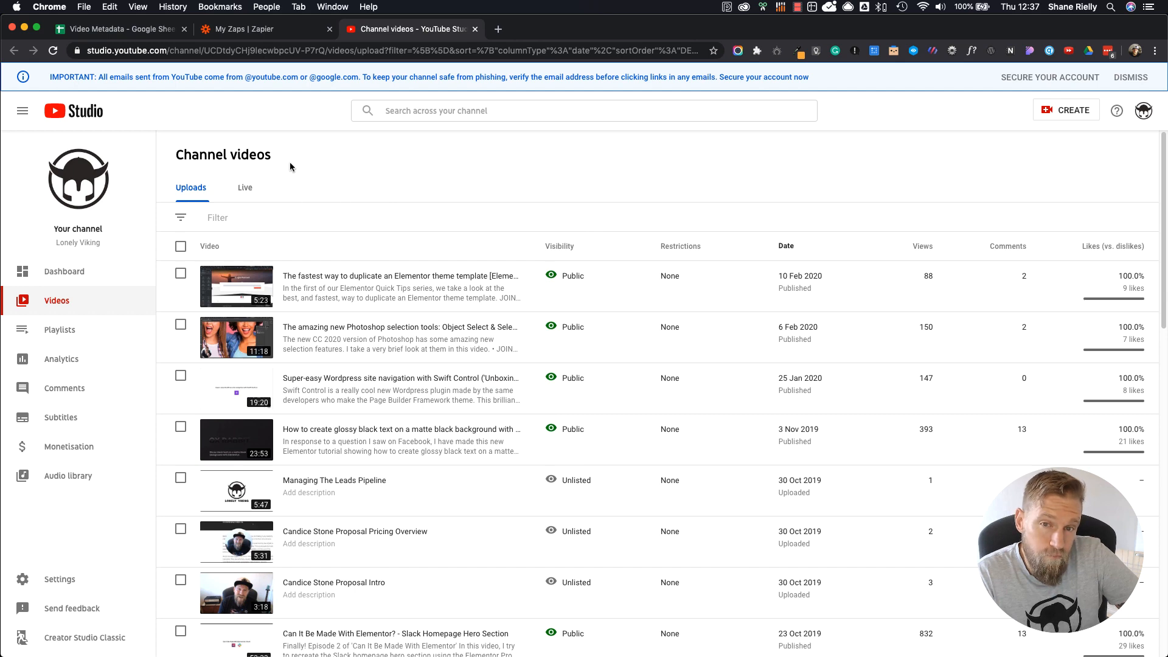
pyautogui.click(249, 32)
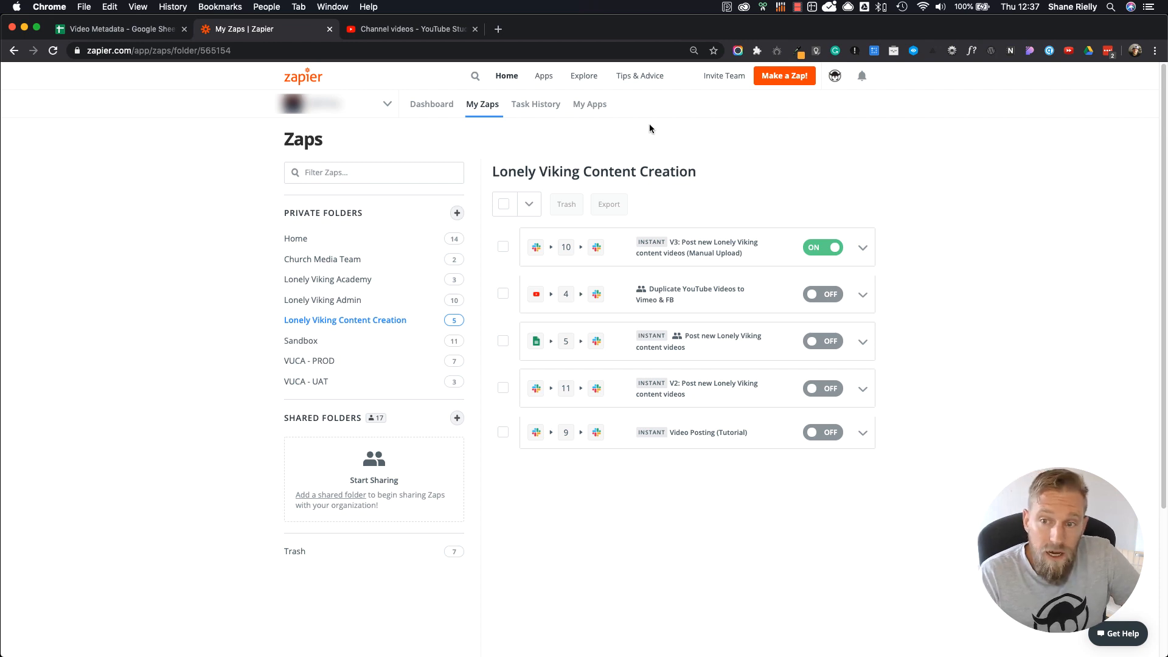
# Step: Open Zapier's task history, and follow the Slack notification's Vimeo link to the settings of the Elementor navigator video
pyautogui.click(542, 105)
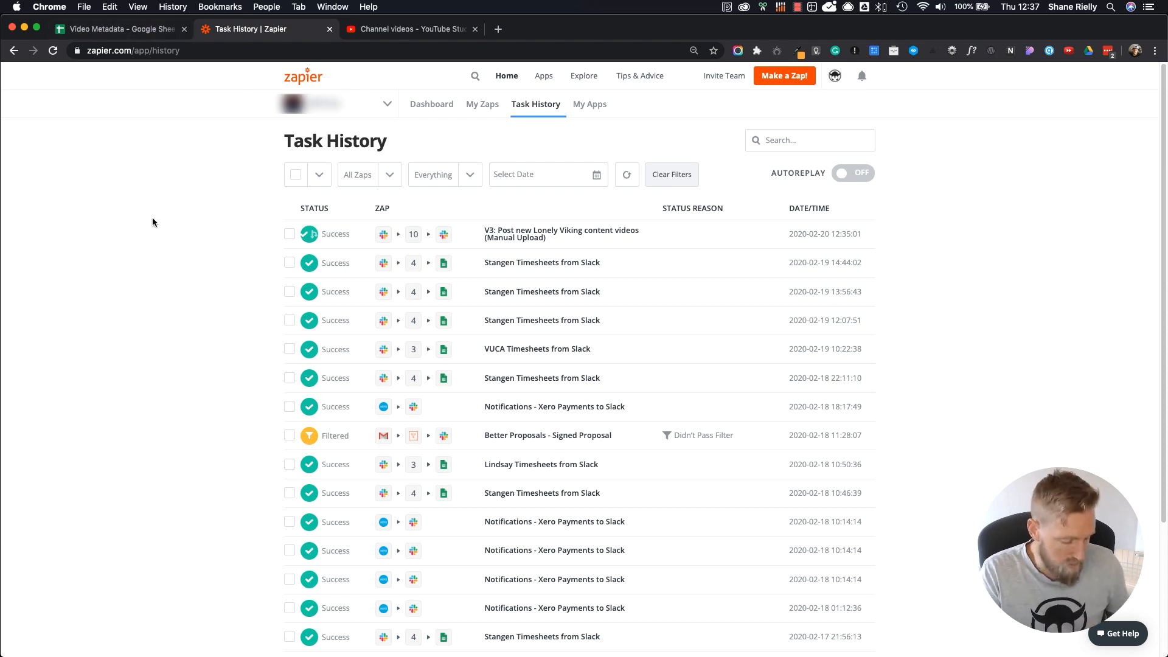
pyautogui.click(418, 29)
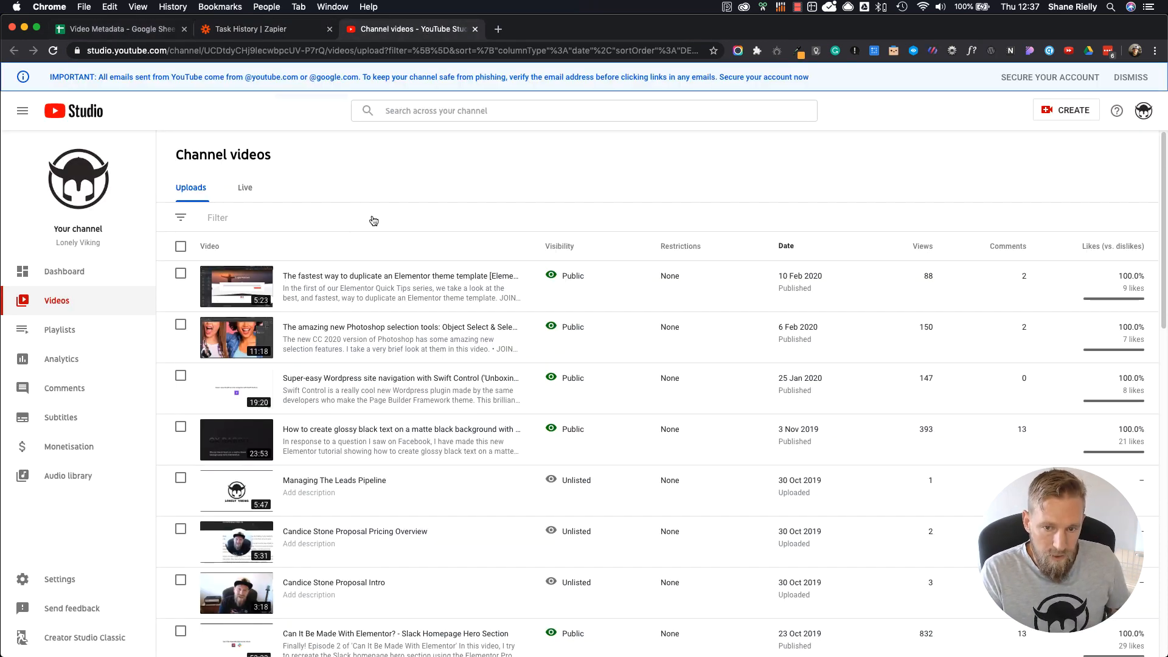
pyautogui.press('super+Tab')
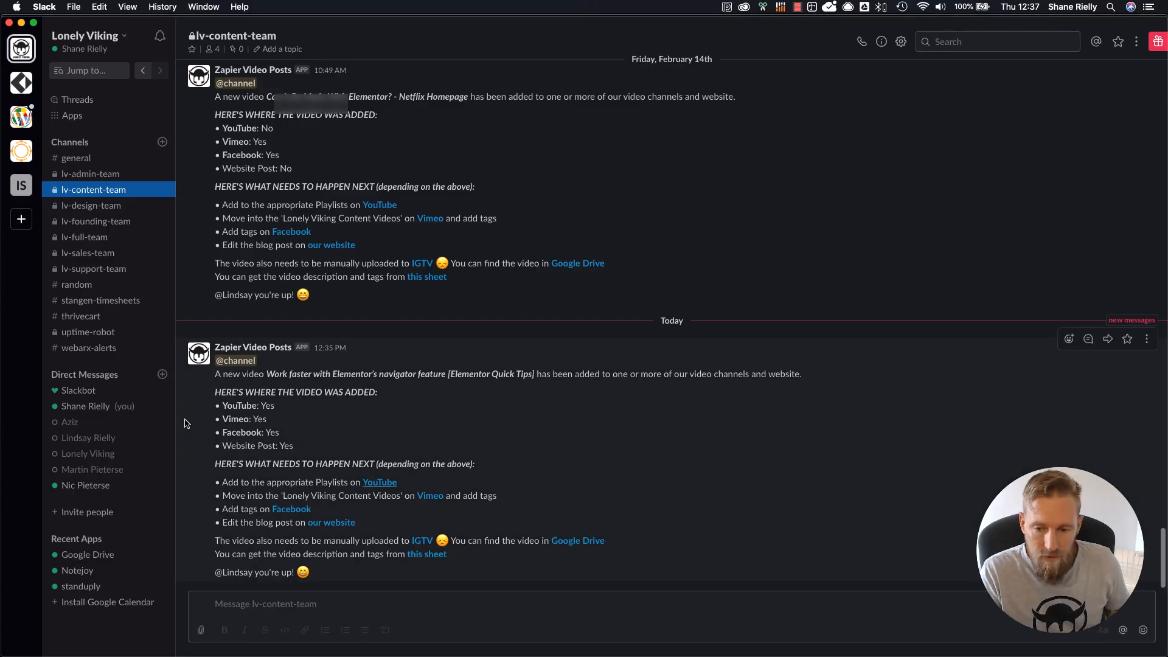
pyautogui.click(430, 497)
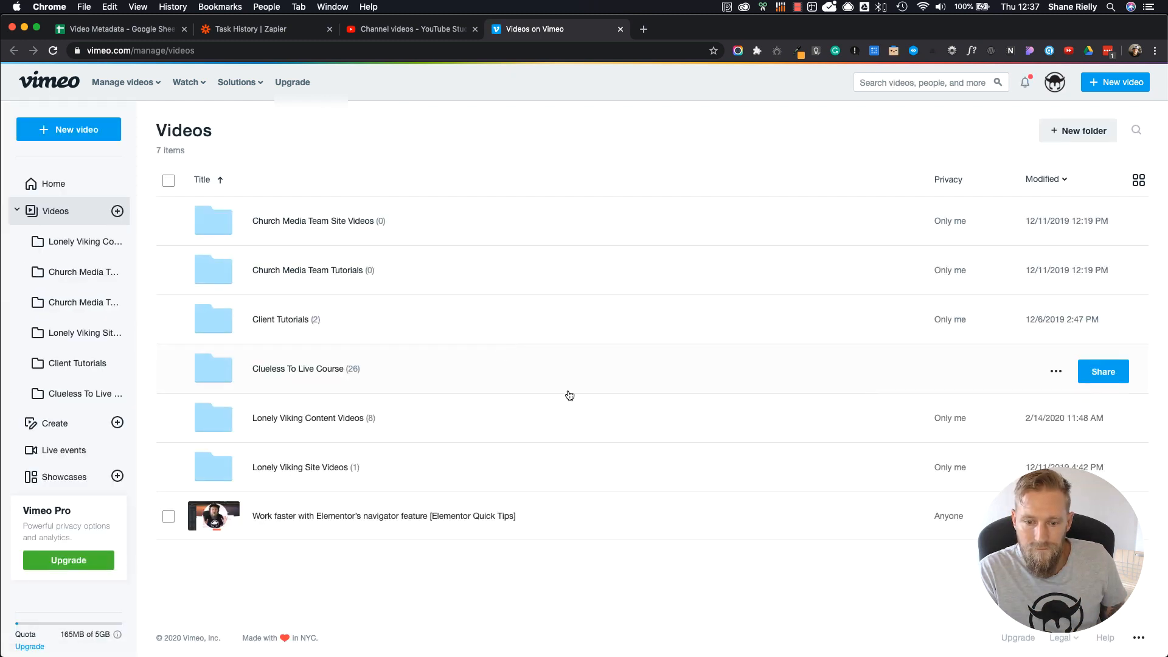
pyautogui.click(434, 517)
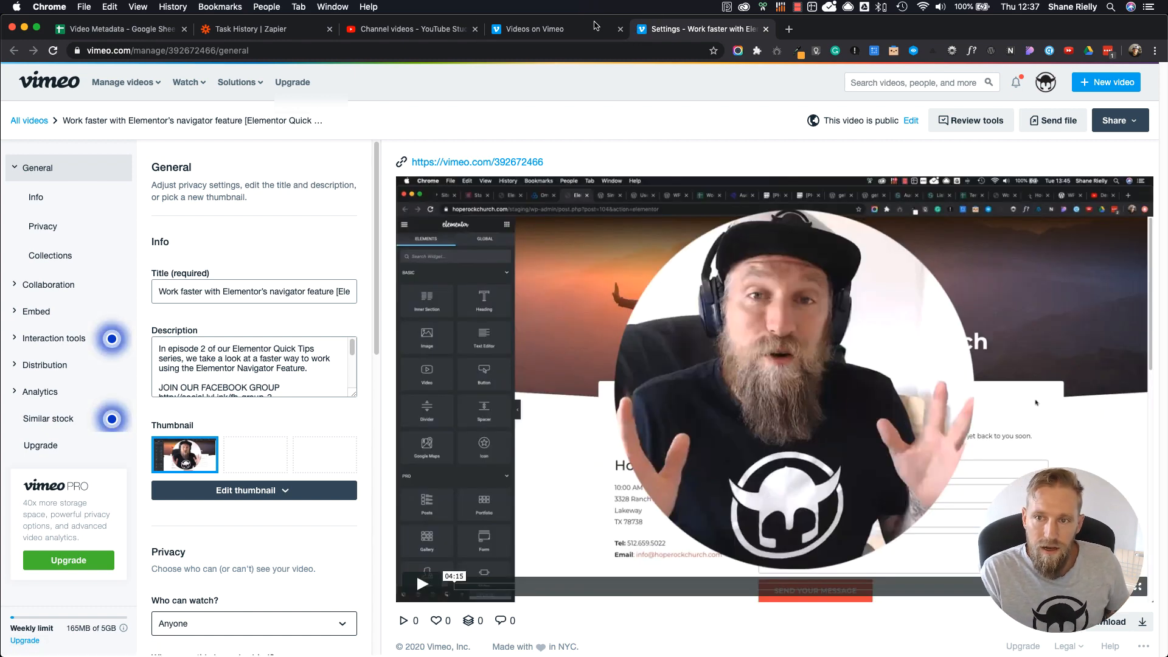
# Step: Follow the Slack notification's Facebook link to the page's video library, and reload the channel videos in YouTube Studio
pyautogui.press('super+Tab')
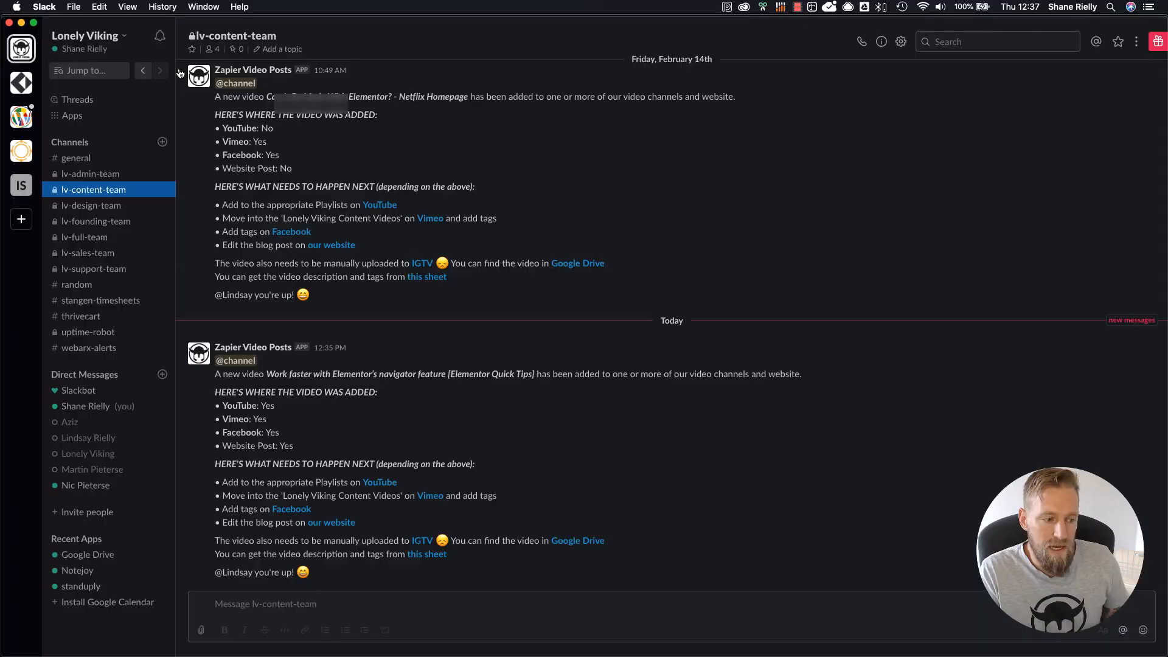
pyautogui.click(299, 509)
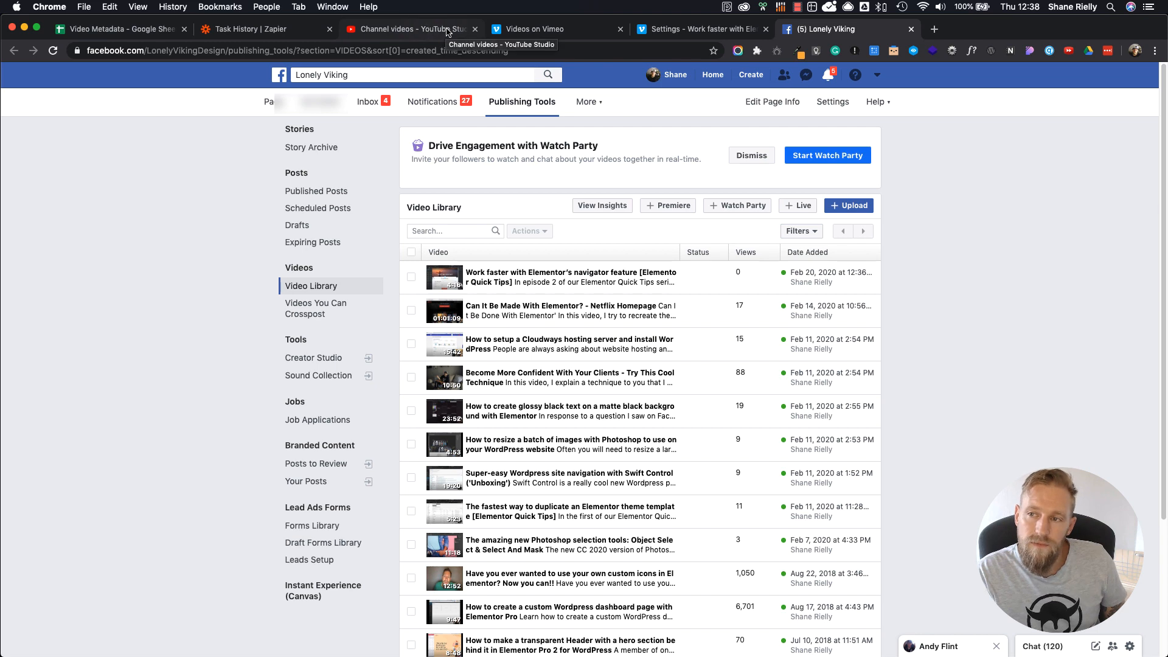
pyautogui.click(424, 30)
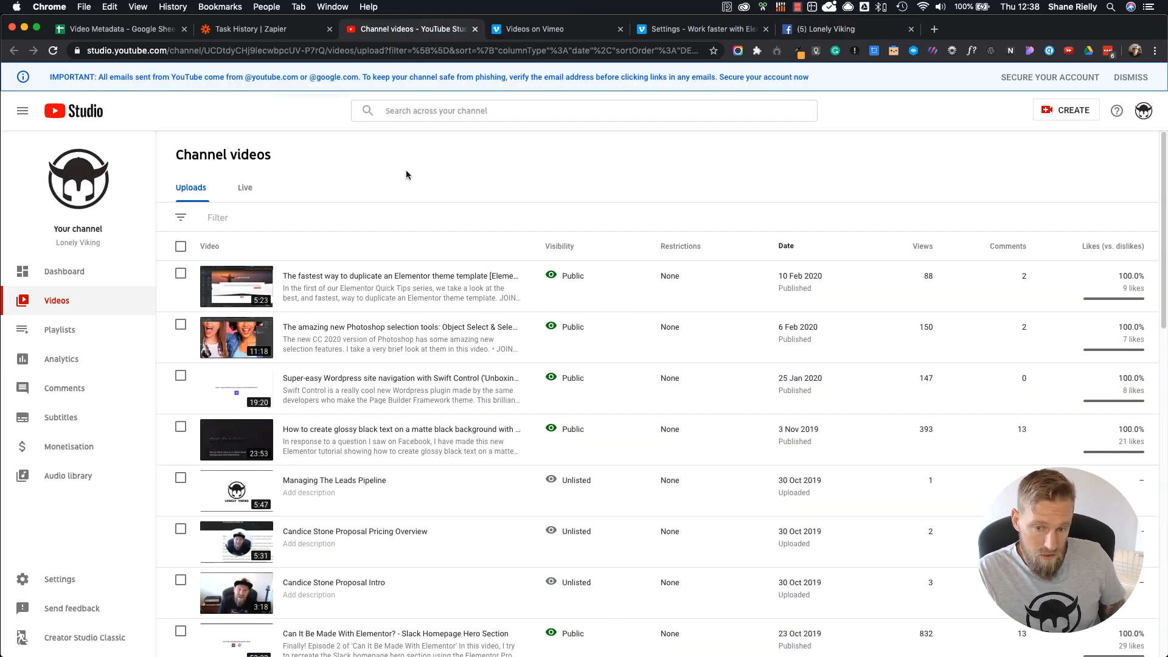
pyautogui.press('super+r')
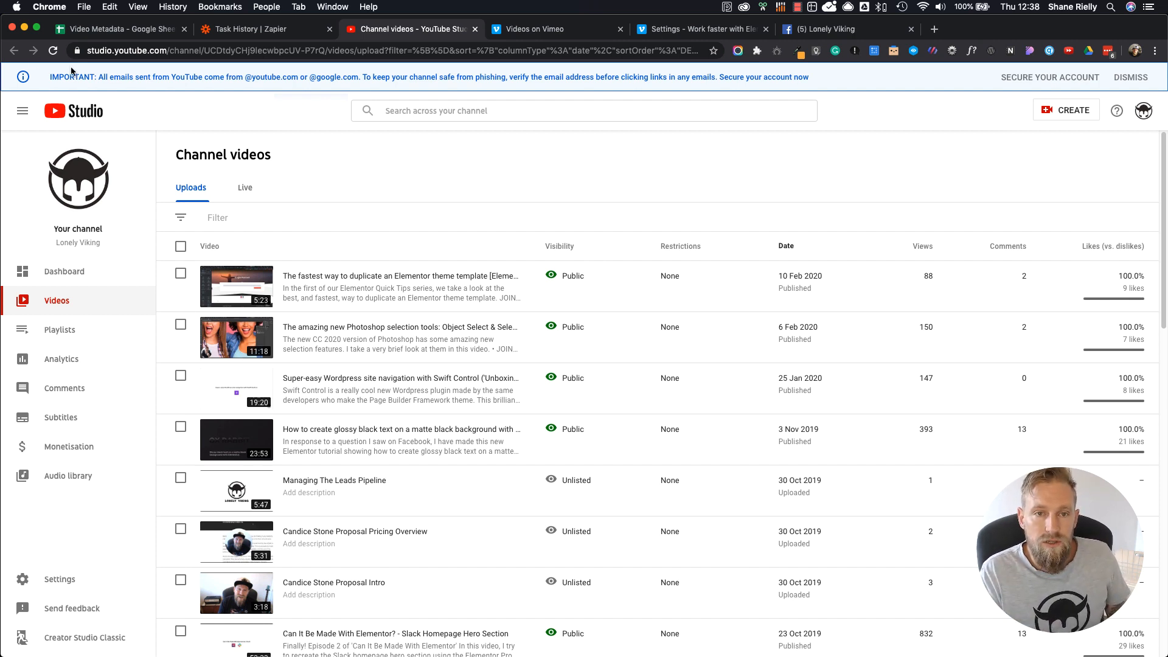
# Step: Dismiss YouTube Studio's phishing notice and look through the channel's uploads for the Elementor navigator video
pyautogui.press('super+Tab')
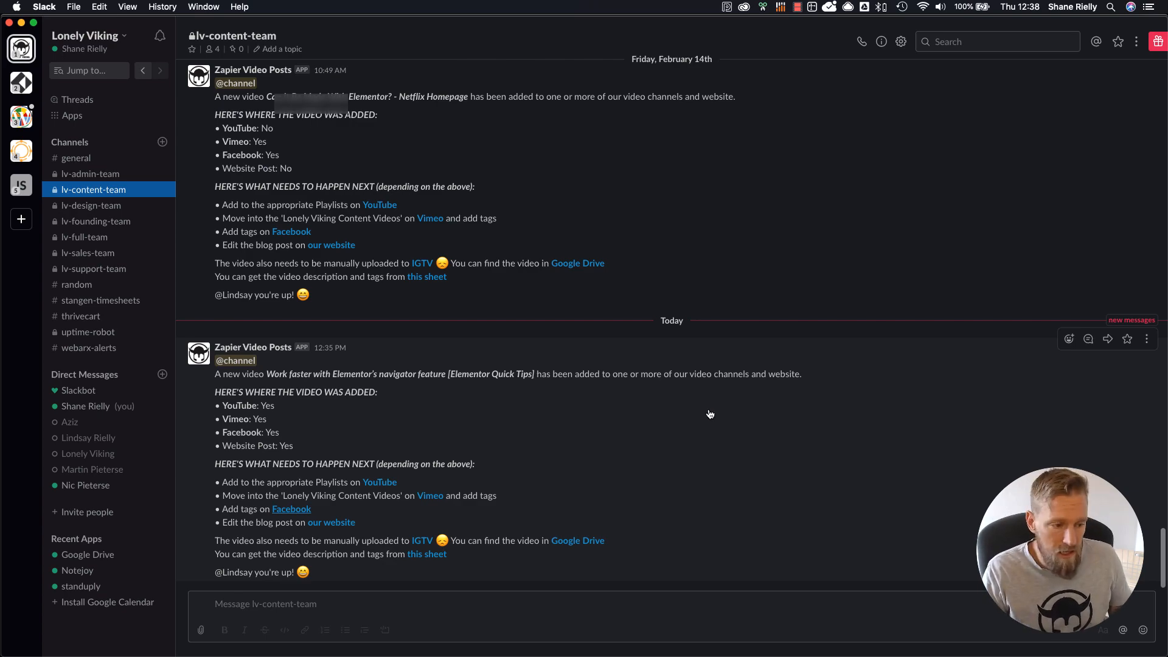
pyautogui.press('super+Tab')
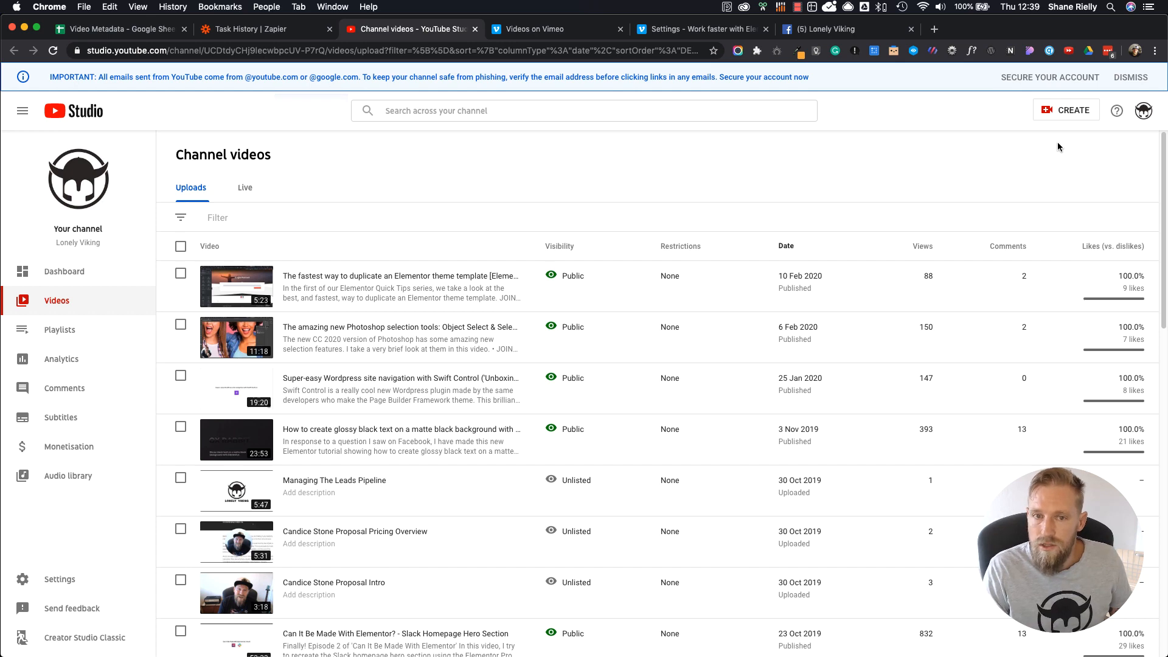
pyautogui.click(1129, 79)
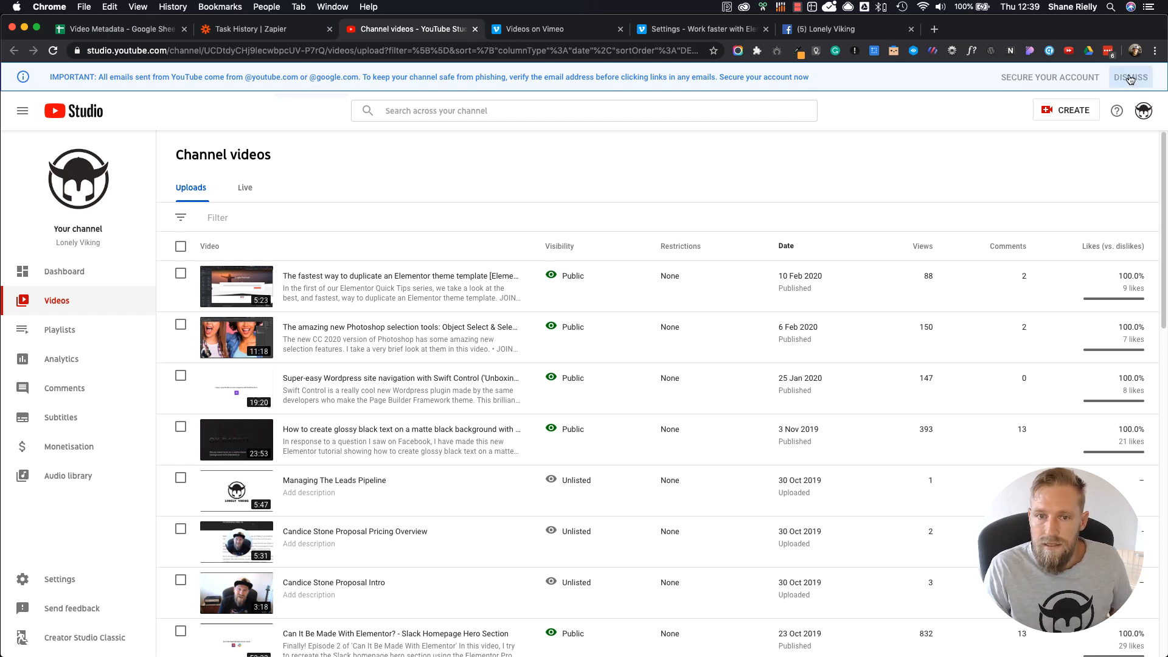
pyautogui.scroll(-15, 518, 410)
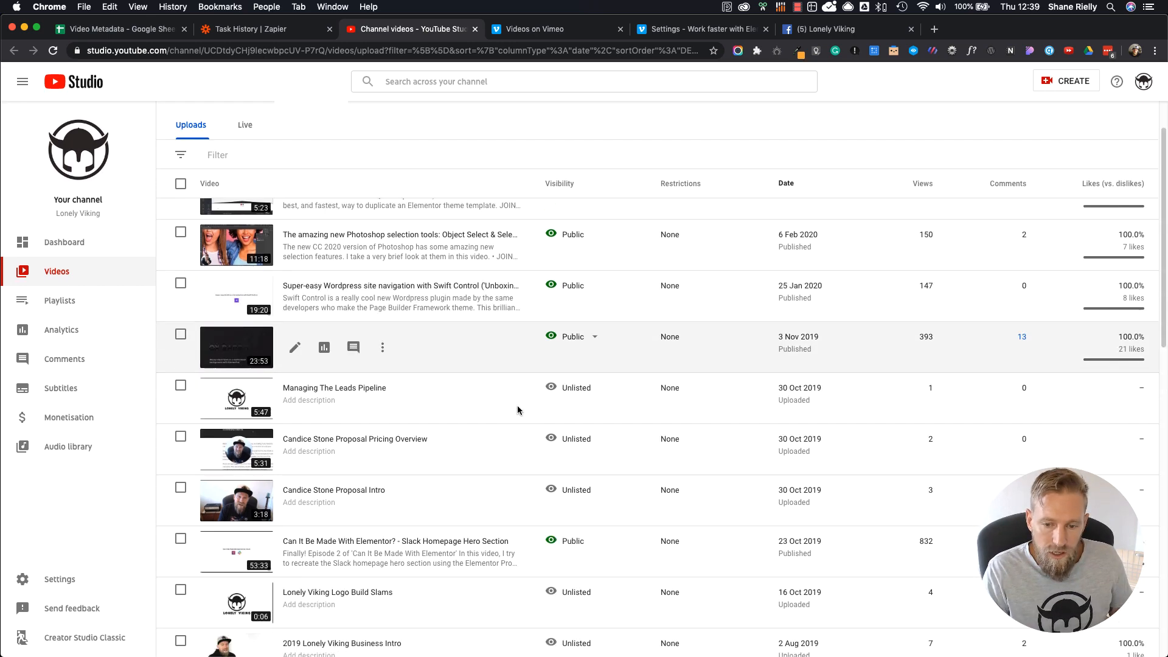
pyautogui.scroll(15, 518, 410)
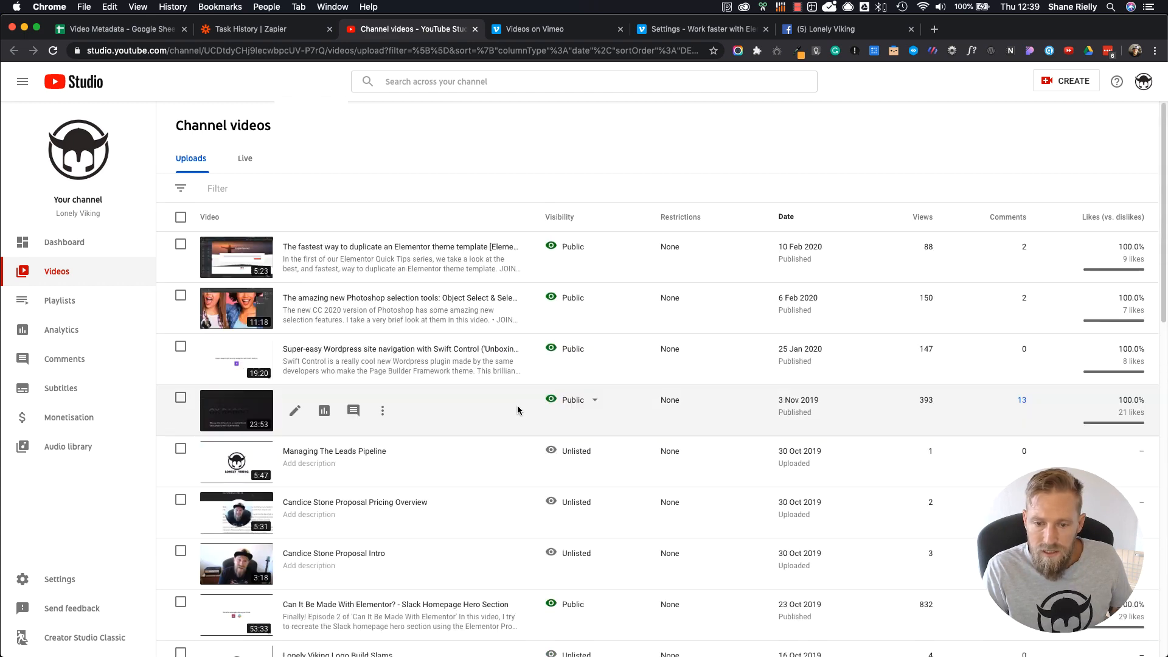
# Step: Open the latest V3: Post new Lonely Viking content videos run in Zapier's task history and examine the Post To YouTube path's condition
pyautogui.click(262, 32)
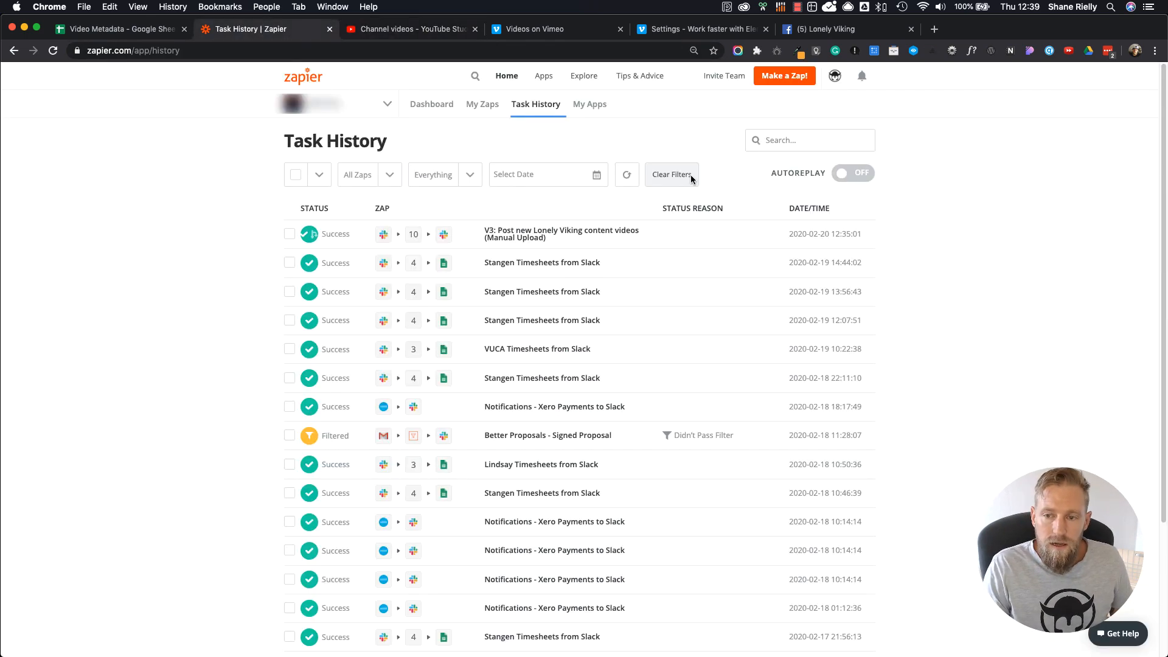
pyautogui.click(508, 238)
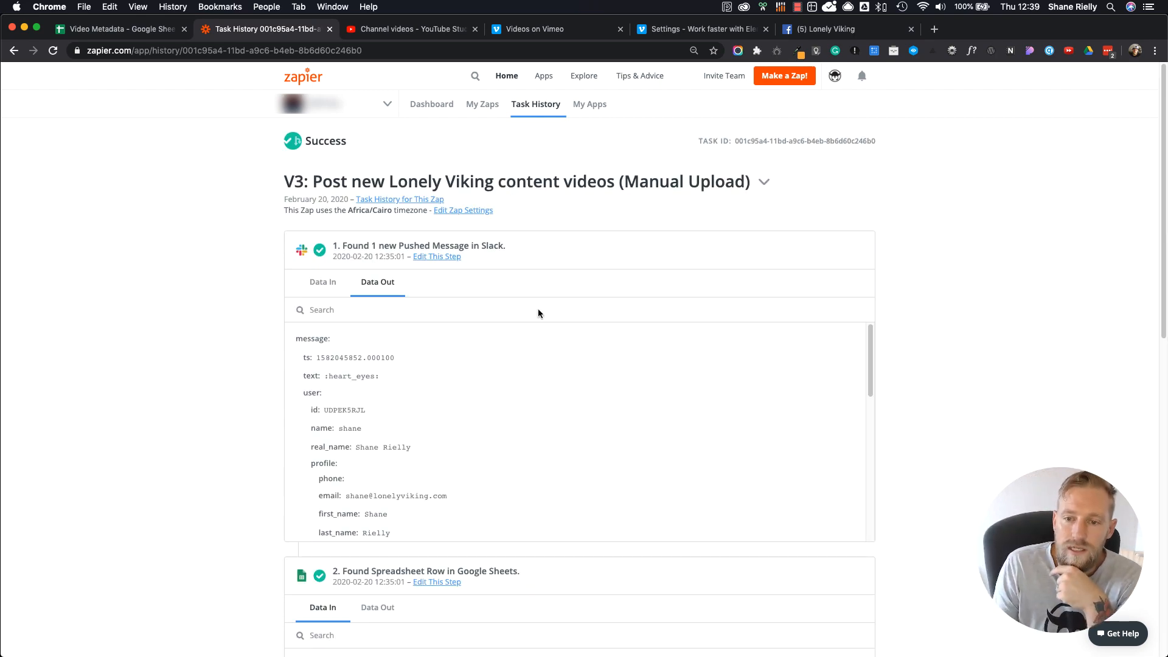
pyautogui.scroll(-3, 537, 459)
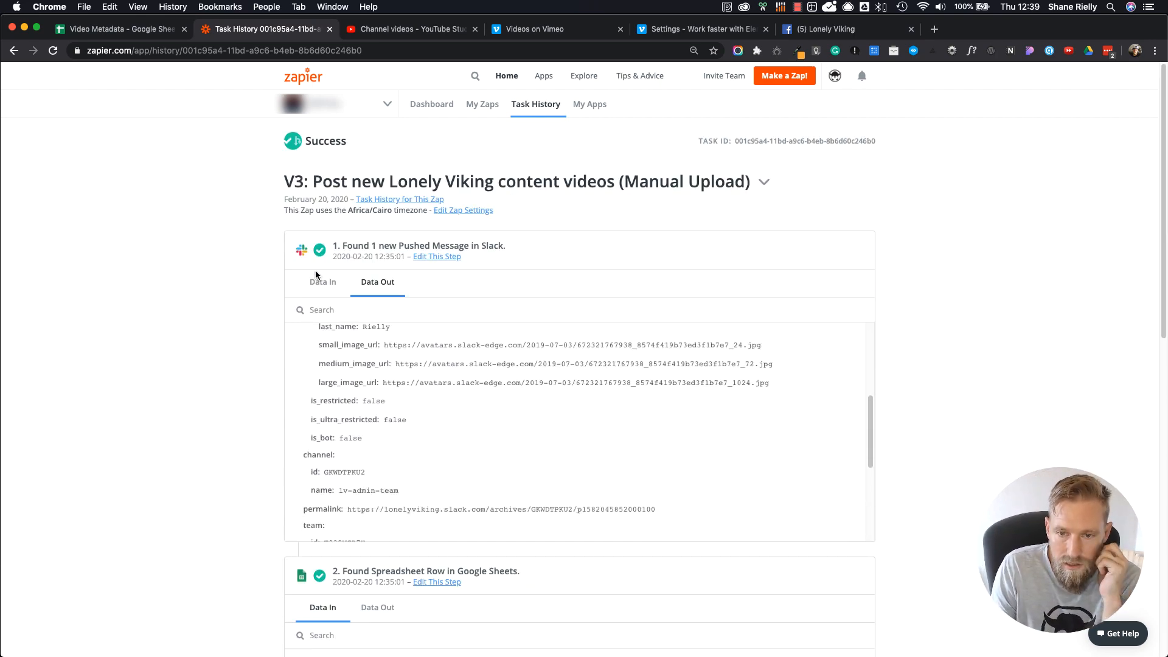
pyautogui.scroll(-5, 210, 419)
pyautogui.scroll(-8, 209, 423)
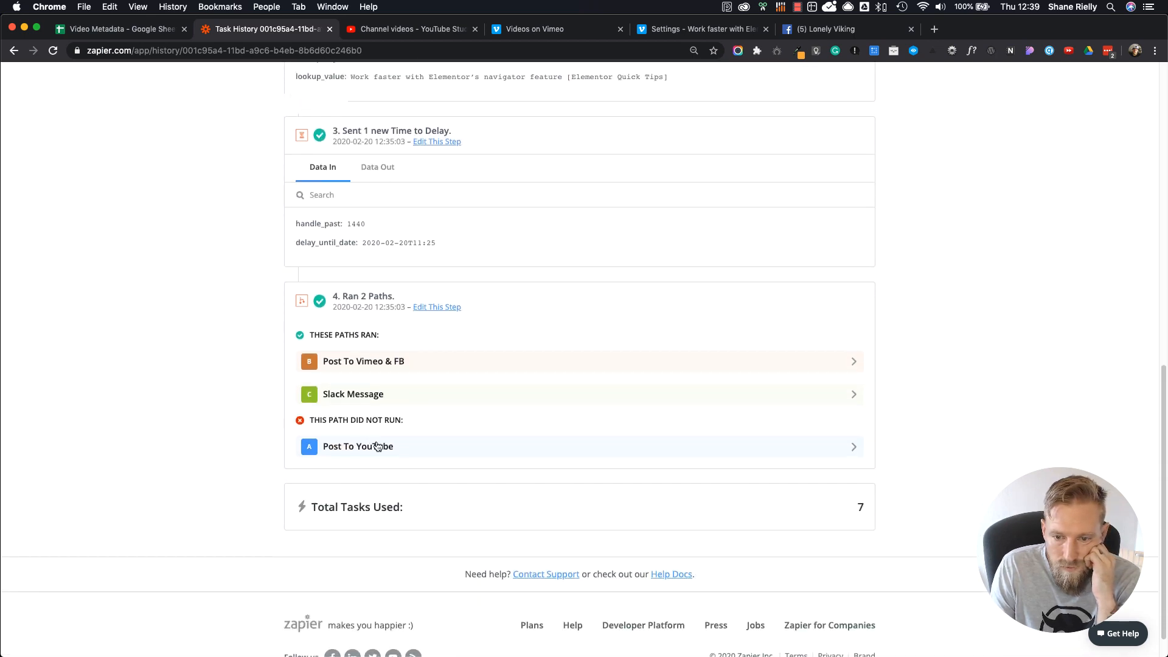
pyautogui.click(381, 452)
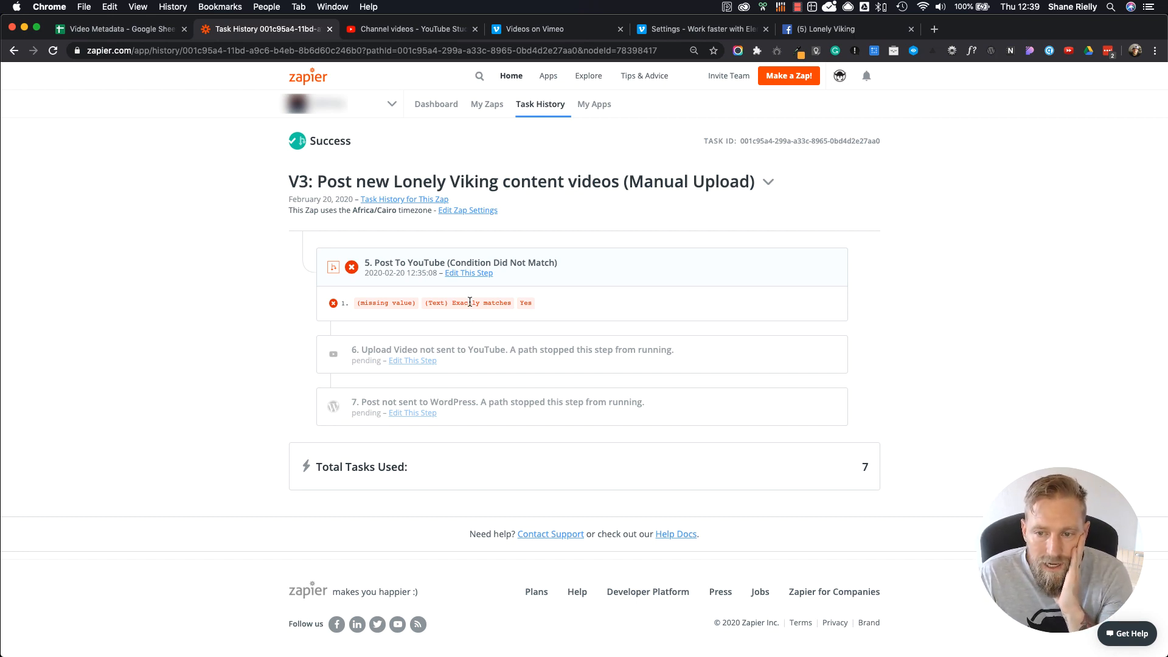
pyautogui.doubleClick(526, 303)
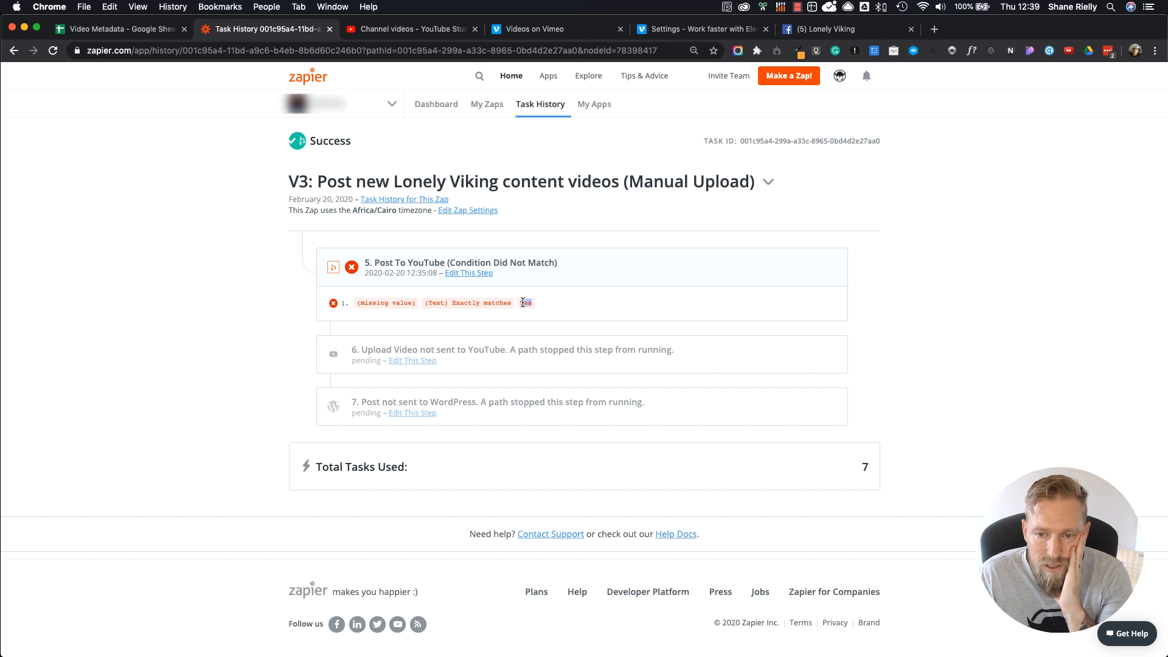
pyautogui.click(377, 302)
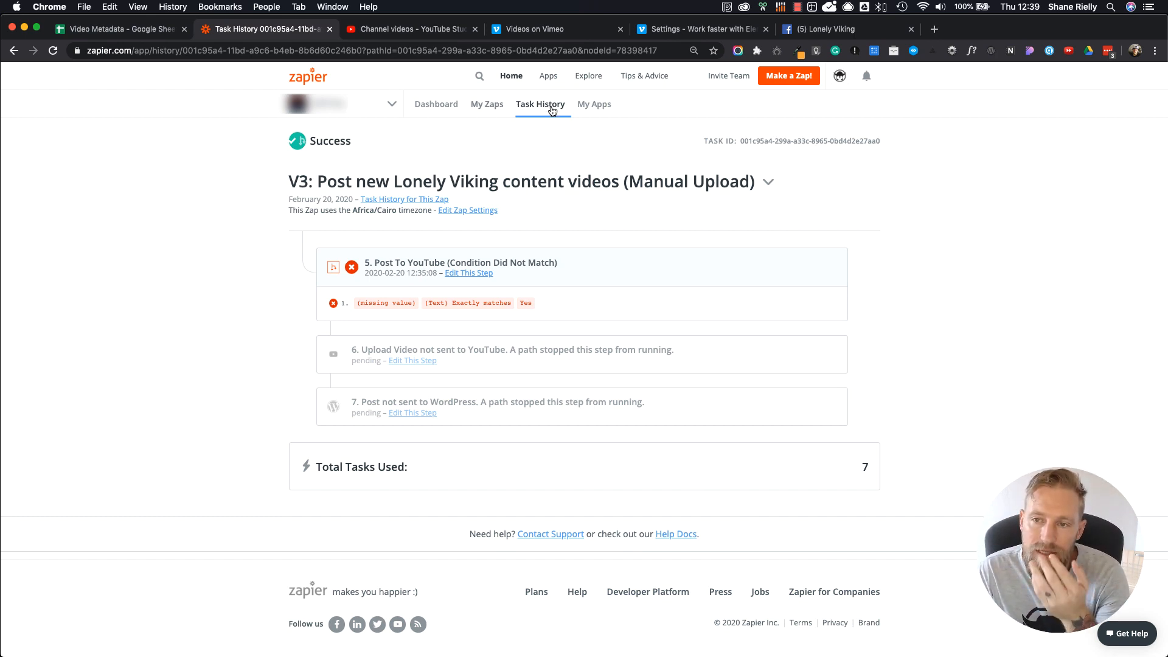
# Step: Open the V3 zap from the Lonely Viking Content Creation folder and view the Upload Video step in its Post To YouTube path
pyautogui.click(494, 108)
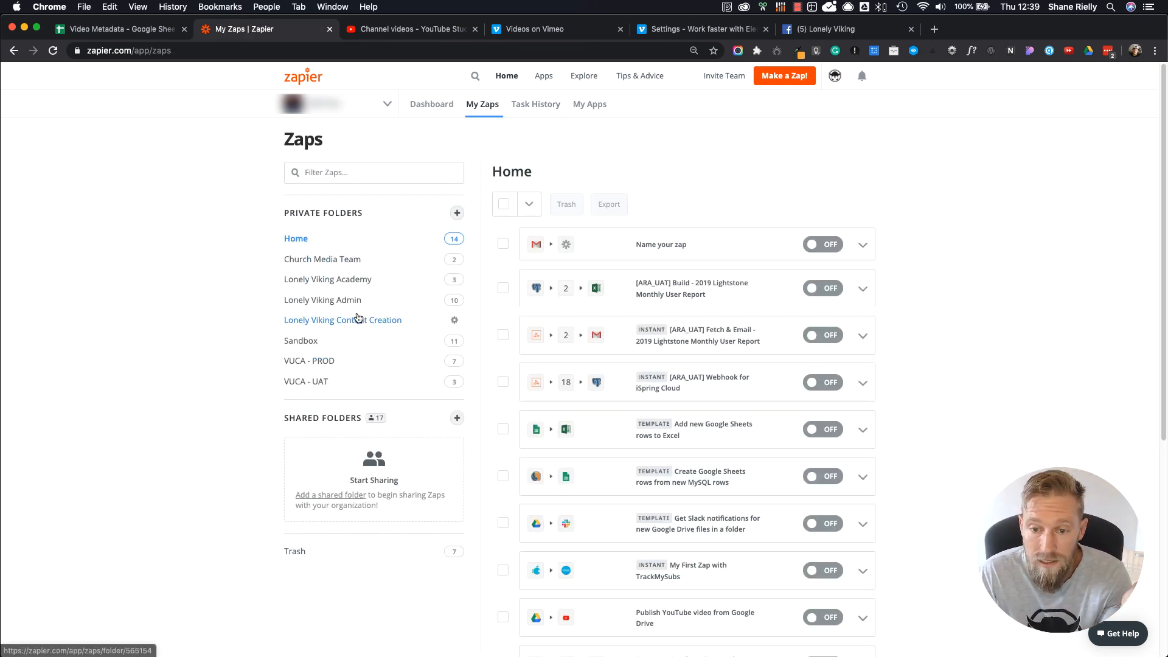
pyautogui.click(358, 317)
pyautogui.click(735, 253)
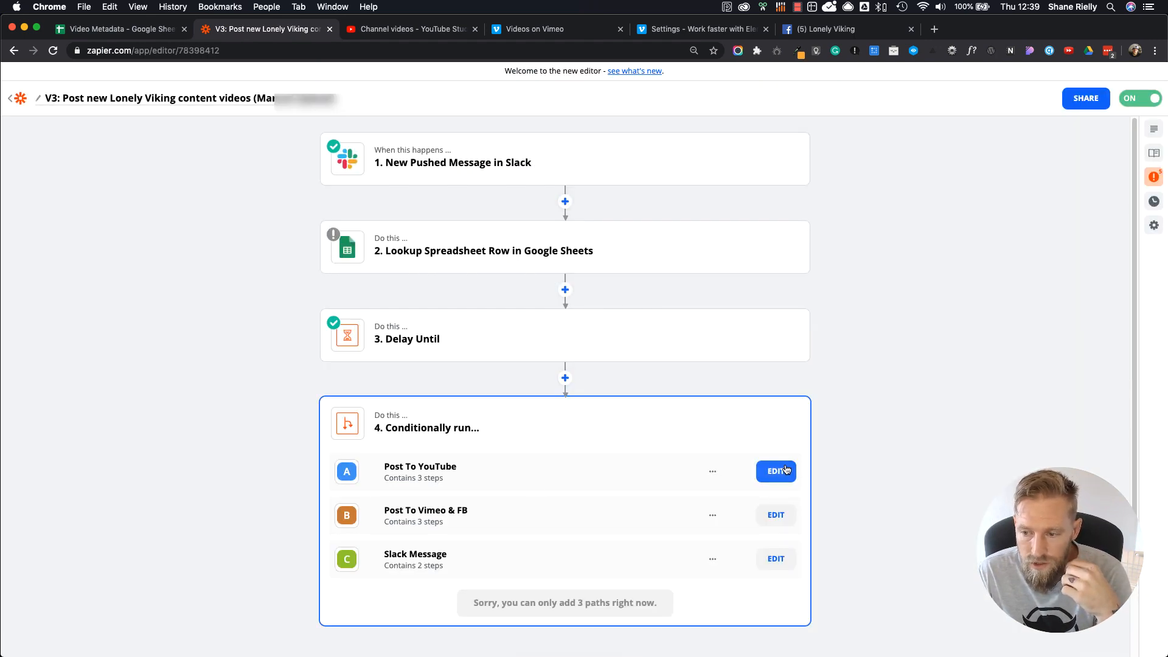
pyautogui.click(785, 469)
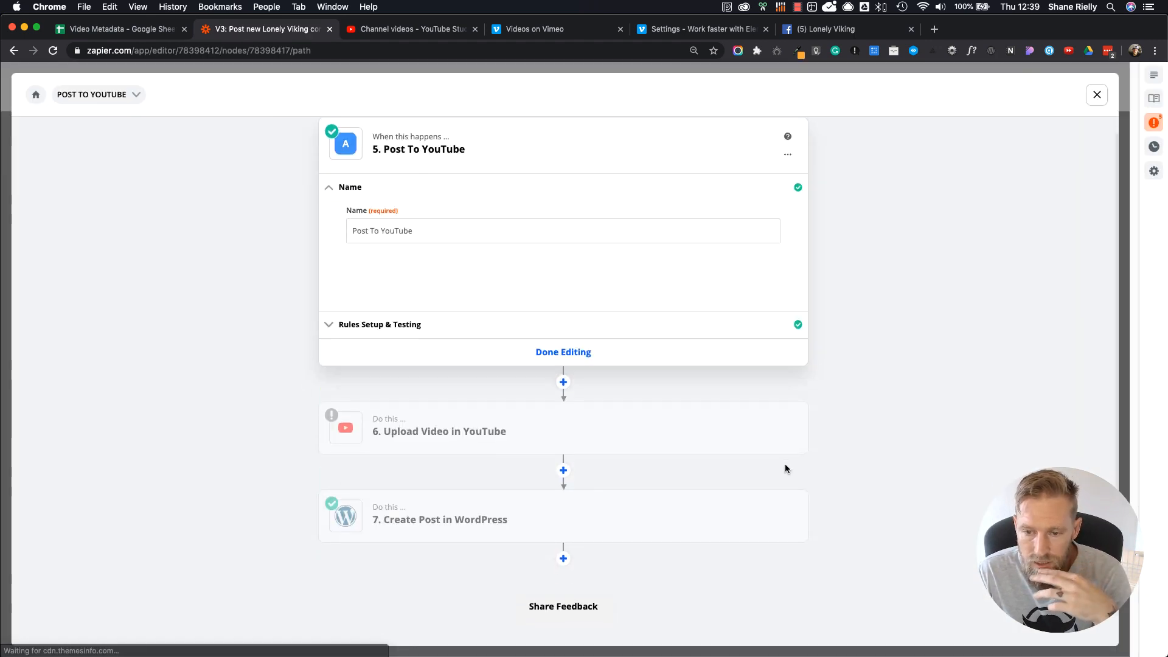
pyautogui.click(442, 433)
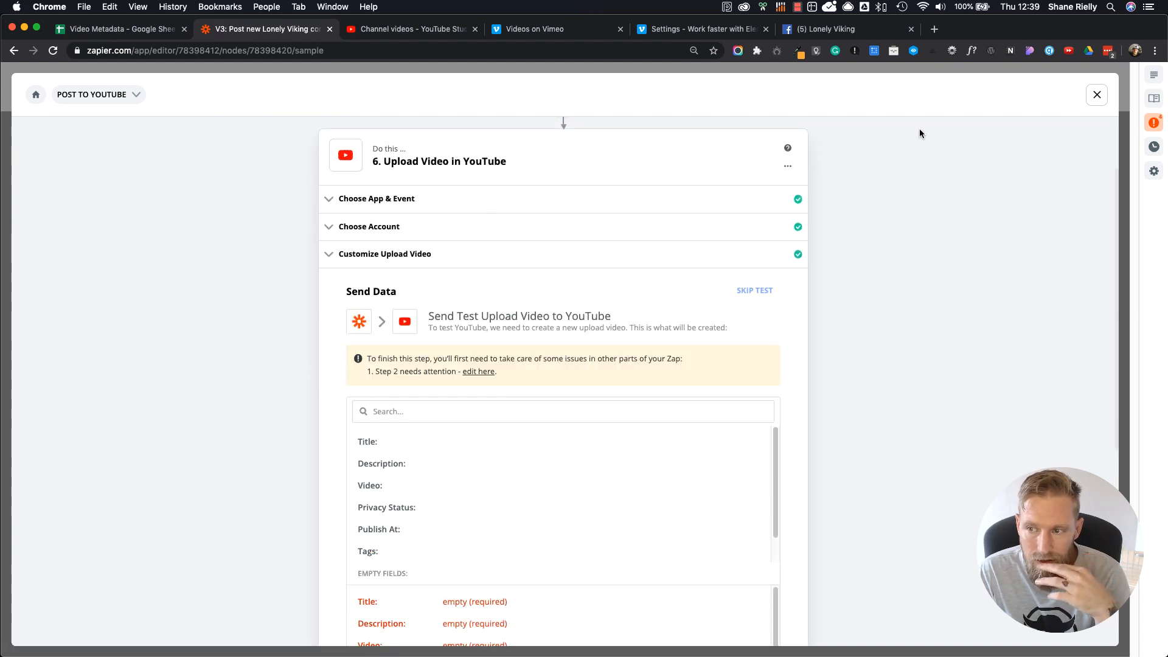
pyautogui.scroll(3, 647, 250)
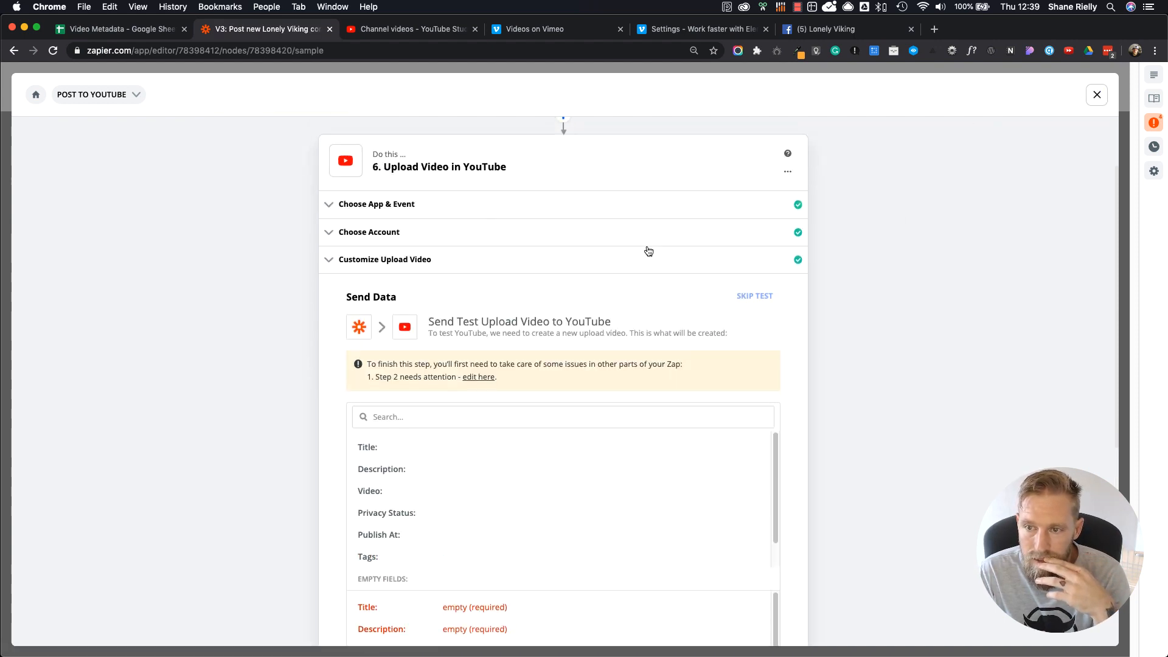
# Step: Set the Post To YouTube path rule to the spreadsheet lookup's YouTube column, (Text) Exactly matches, Yes
pyautogui.click(555, 172)
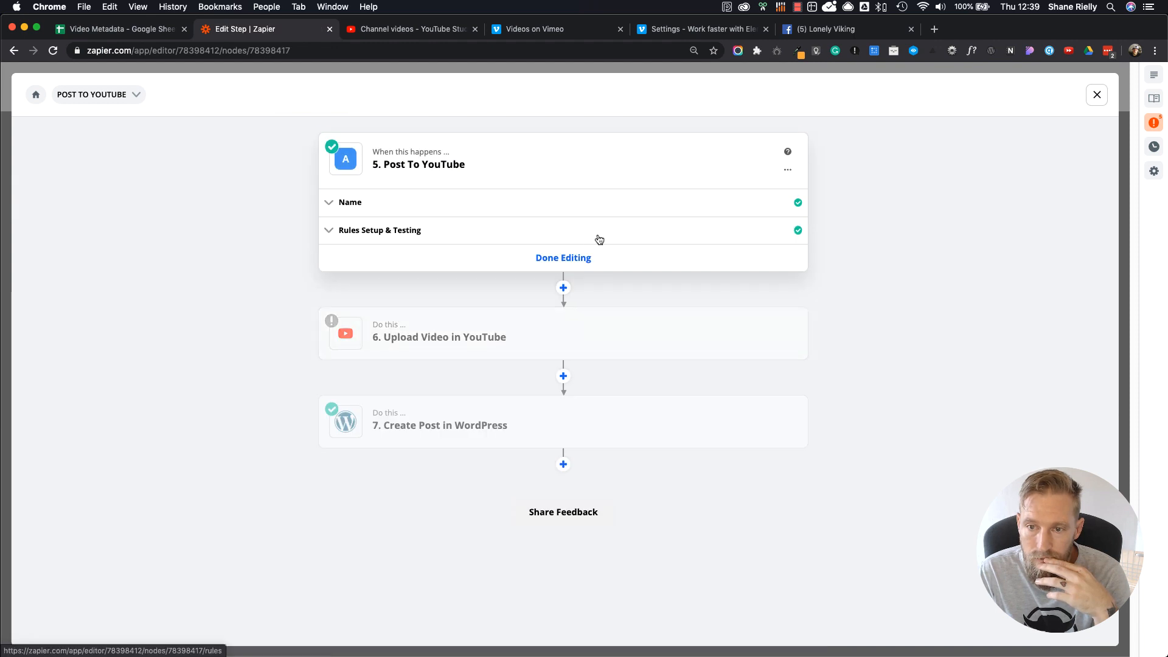
pyautogui.click(381, 232)
pyautogui.click(420, 280)
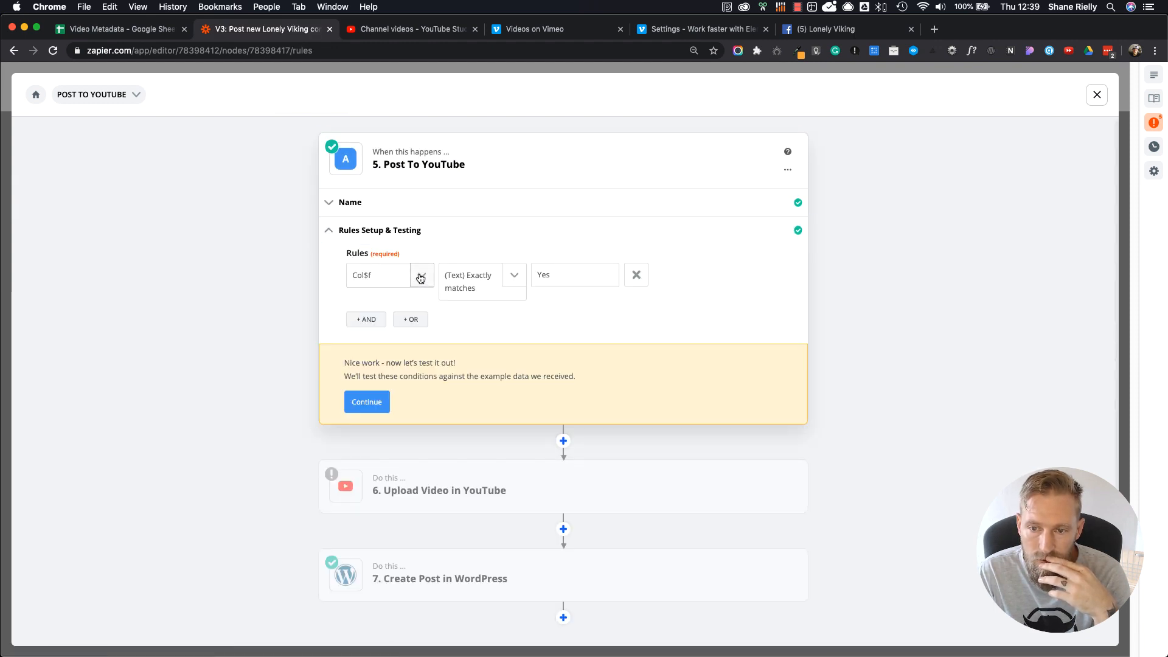
pyautogui.click(434, 358)
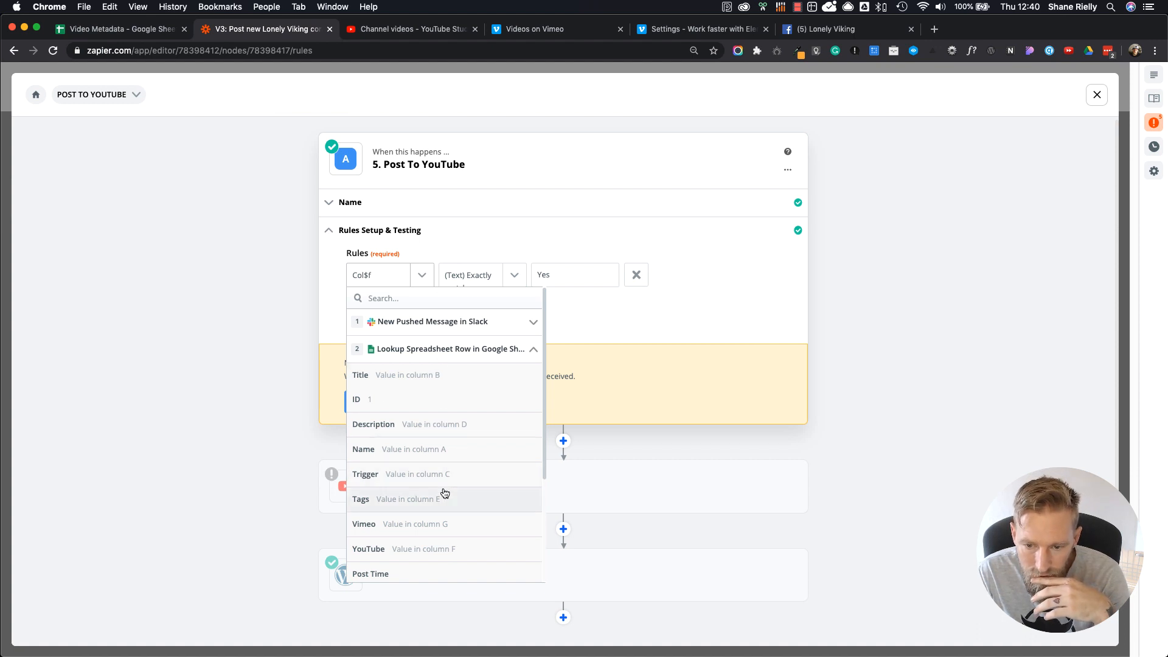
pyautogui.click(442, 550)
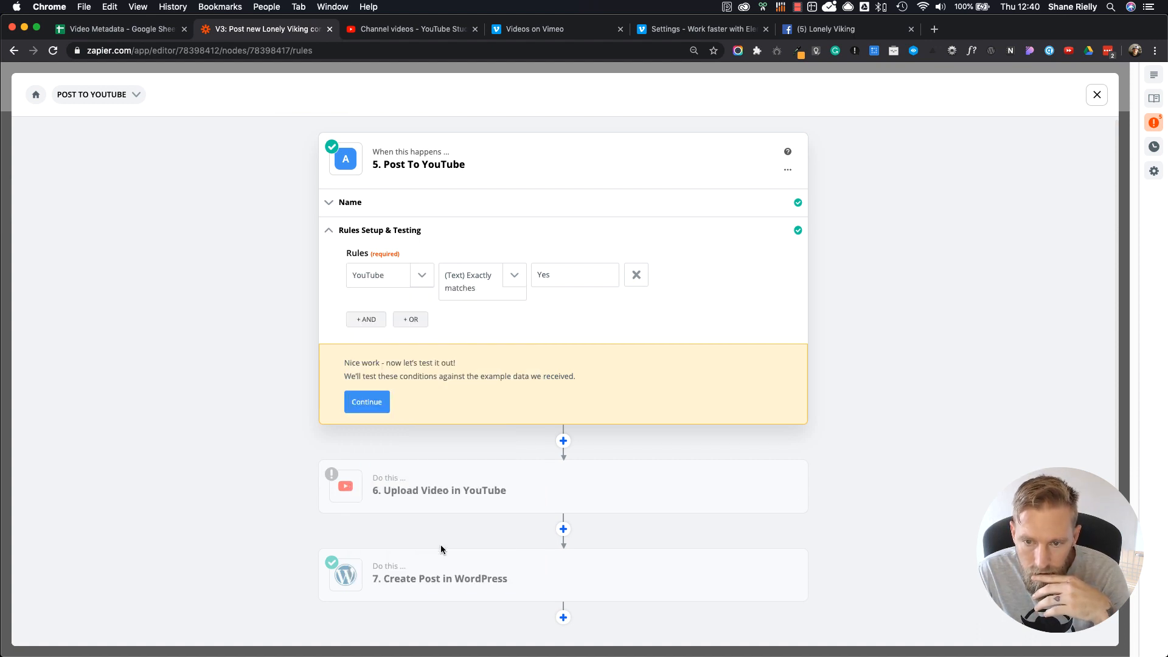
pyautogui.click(514, 278)
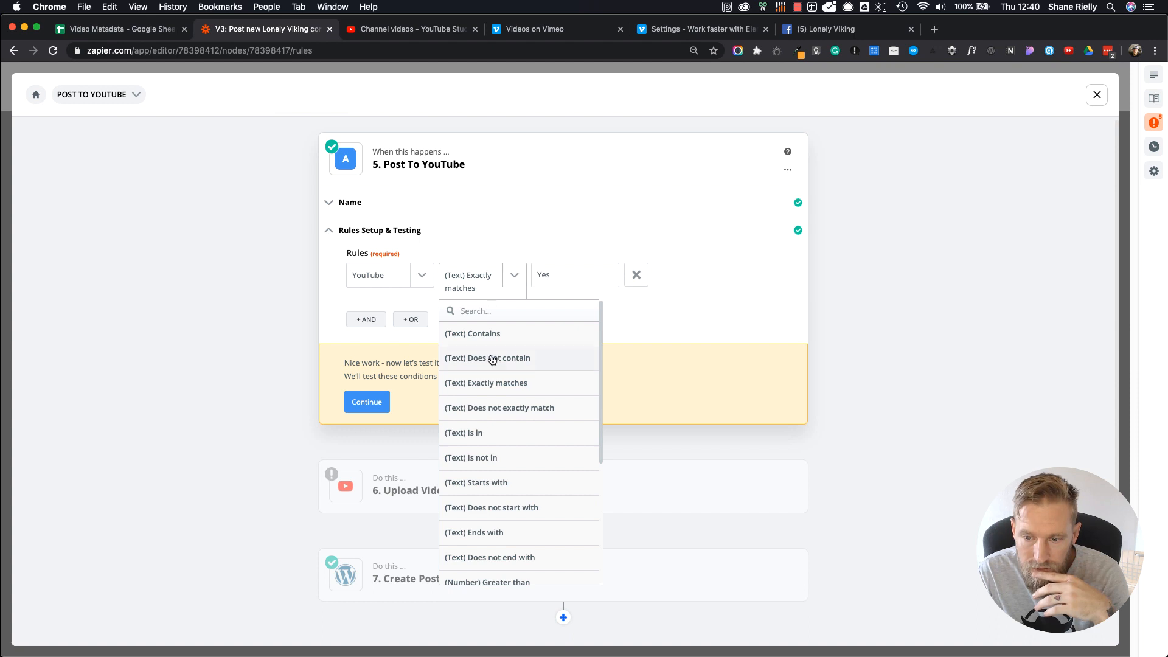
pyautogui.click(522, 386)
pyautogui.click(595, 274)
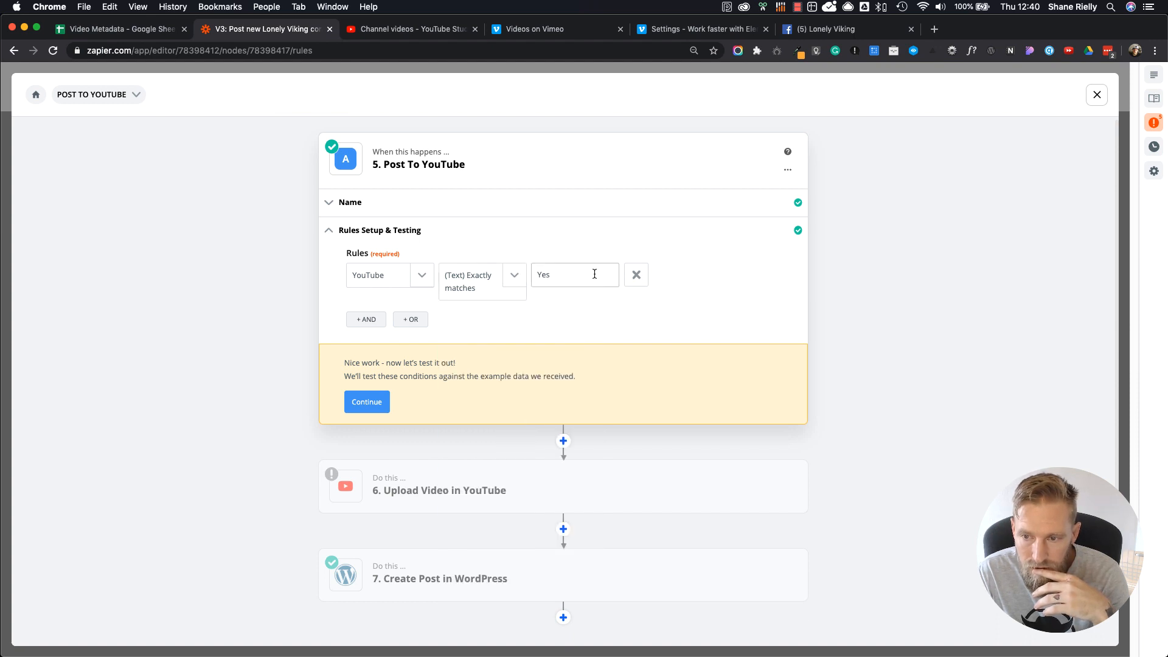
# Step: Check the YouTube value and its dropdown options for the elementor-navigator.mp4 row in the Video Metadata sheet
pyautogui.click(131, 30)
pyautogui.click(973, 382)
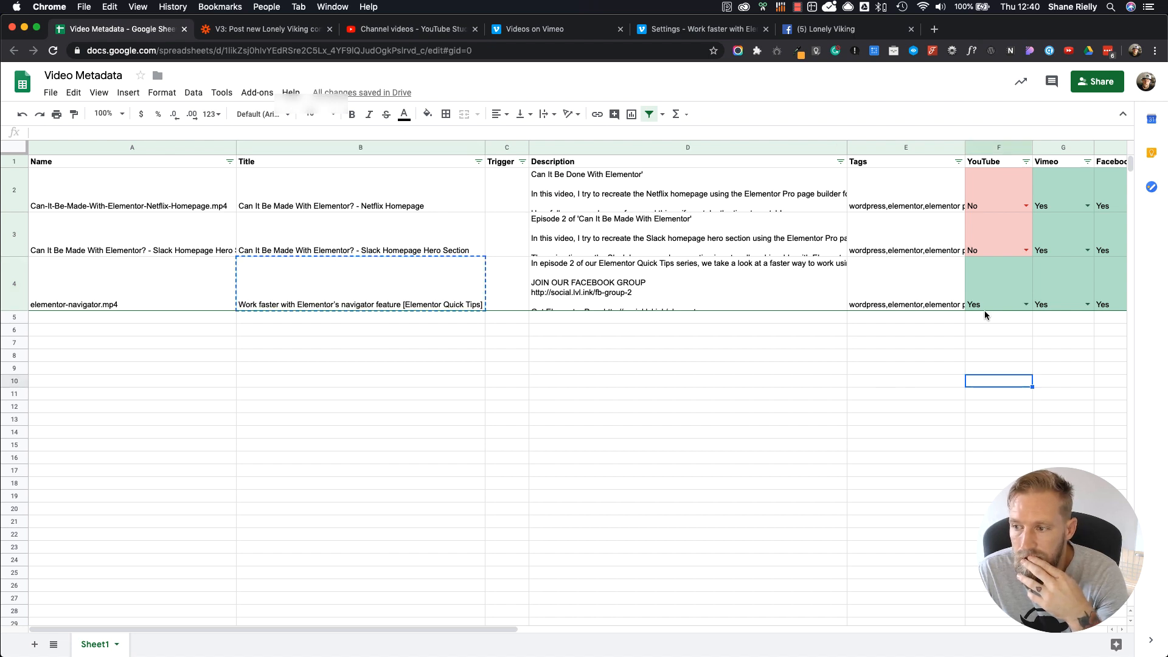
pyautogui.click(992, 276)
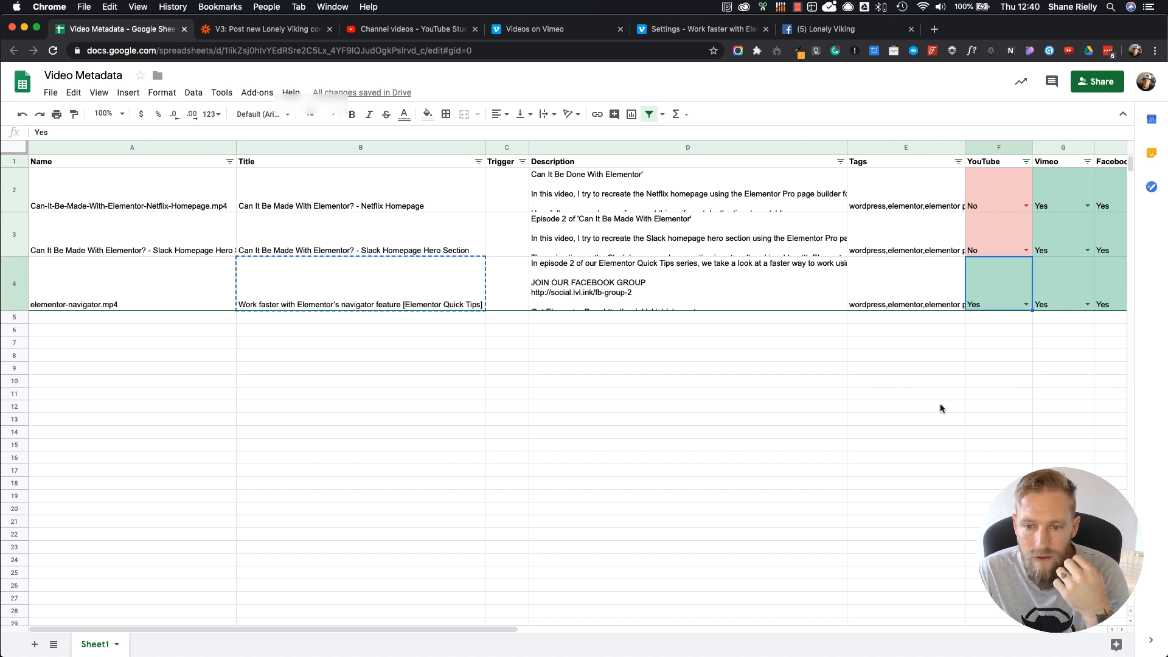
pyautogui.click(1024, 305)
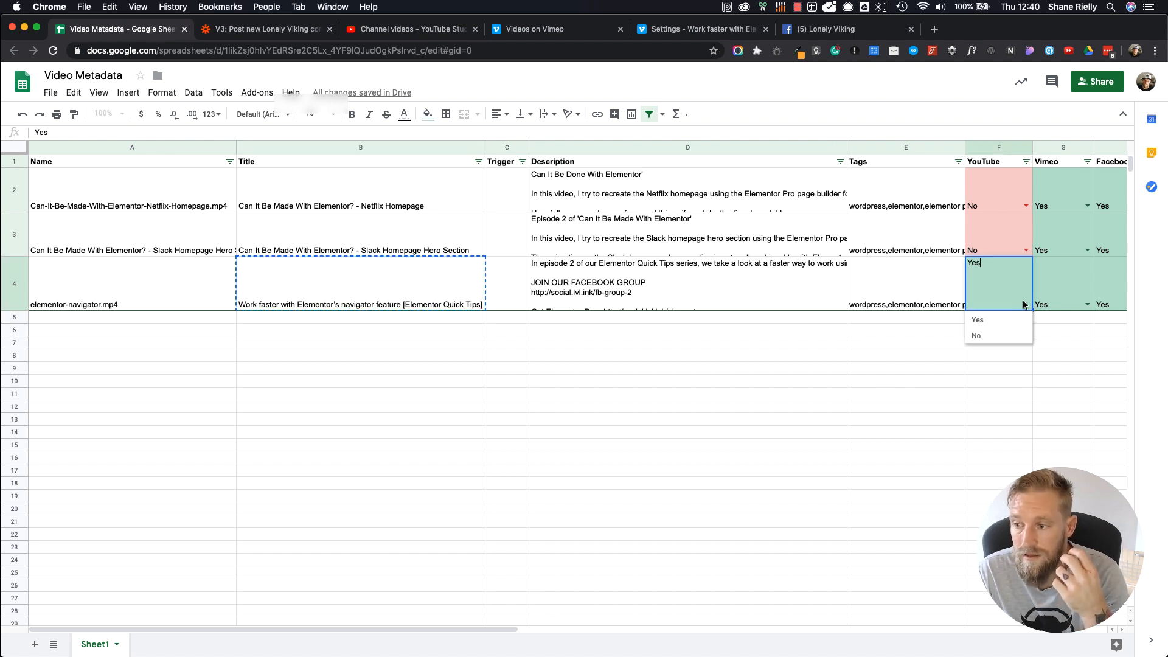
pyautogui.click(1018, 318)
pyautogui.click(1021, 329)
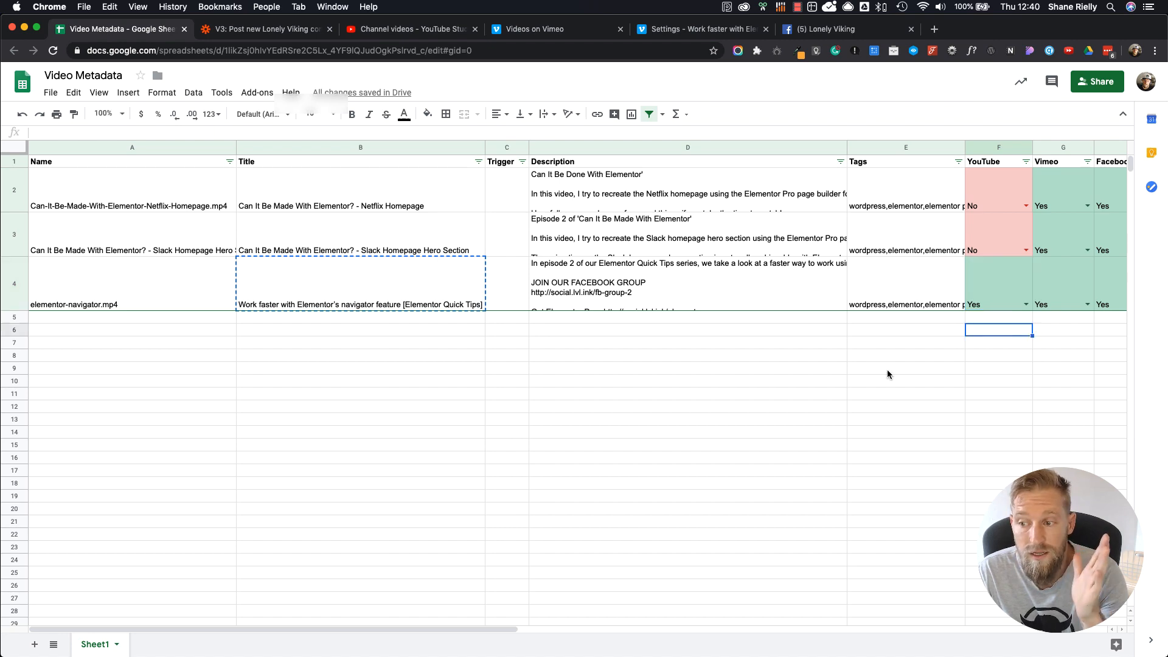
pyautogui.moveTo(440, 628); pyautogui.dragTo(383, 607)
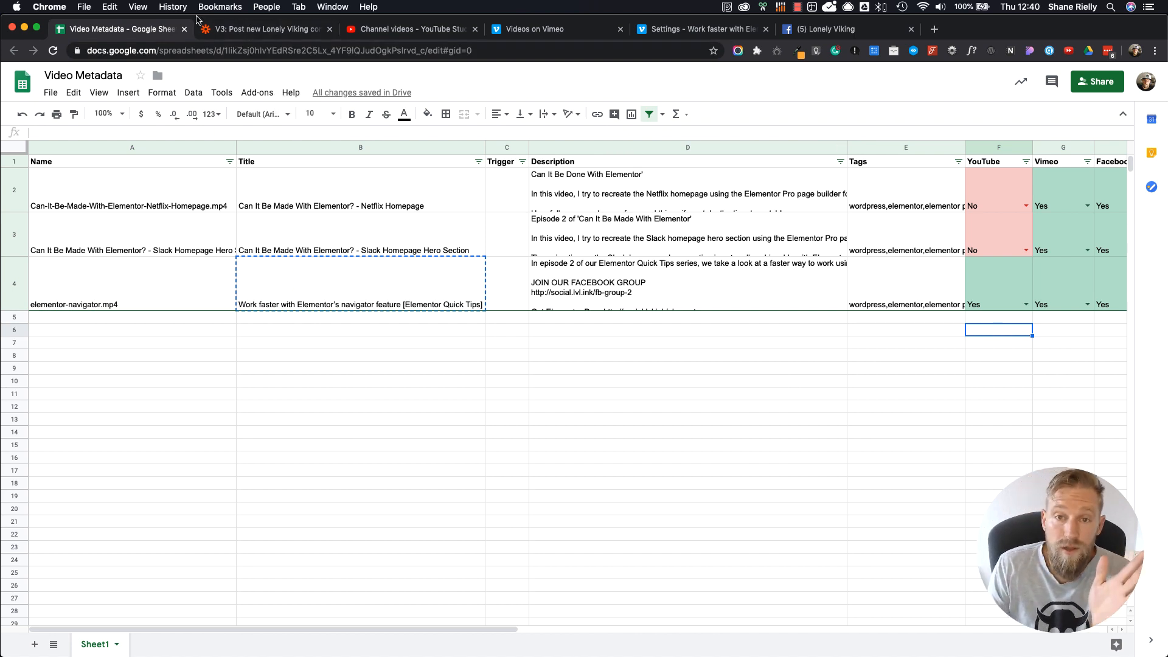
# Step: Test the Post To YouTube path rule in Zapier and expand the sample data to examine the unmatched items
pyautogui.click(242, 30)
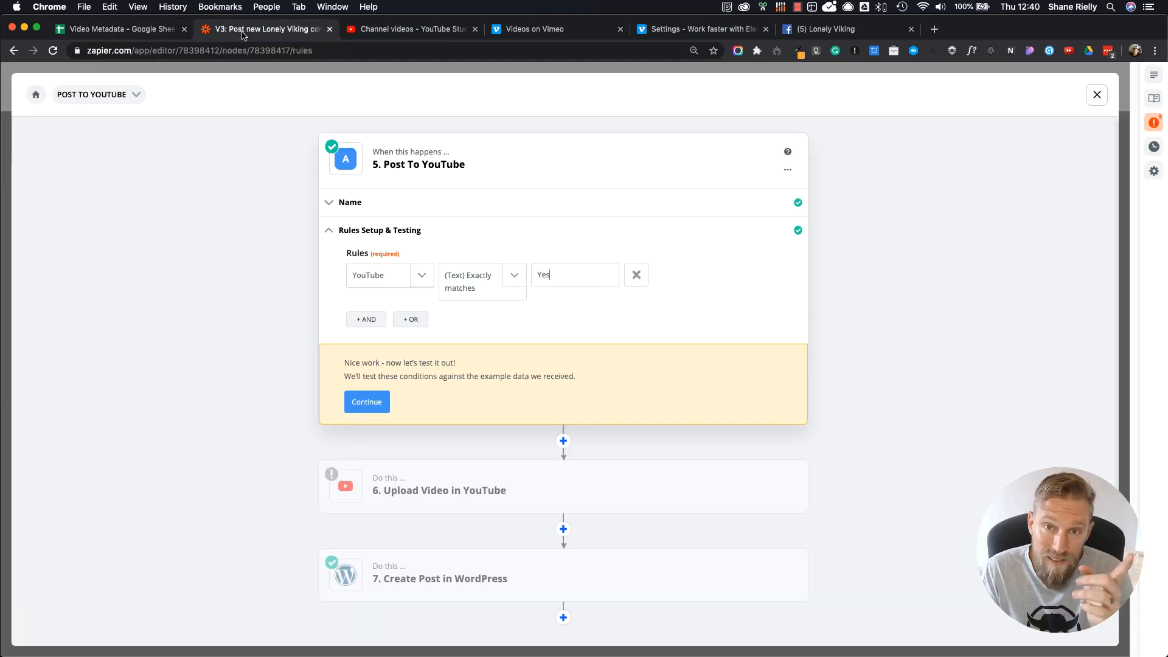
pyautogui.click(371, 404)
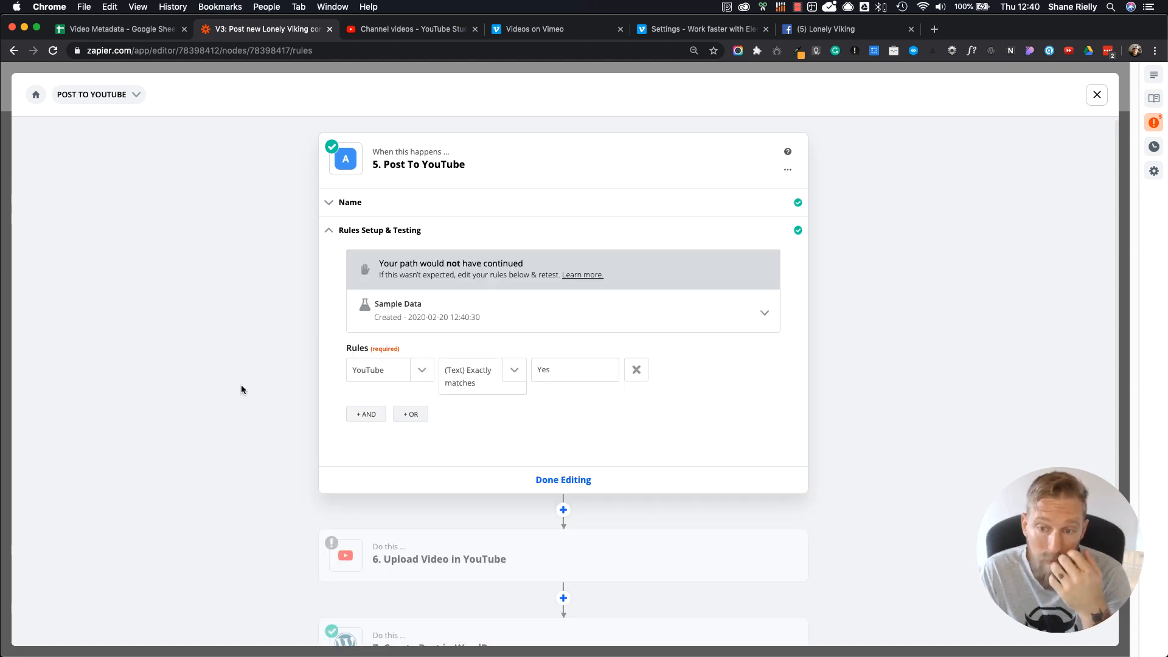
pyautogui.click(477, 318)
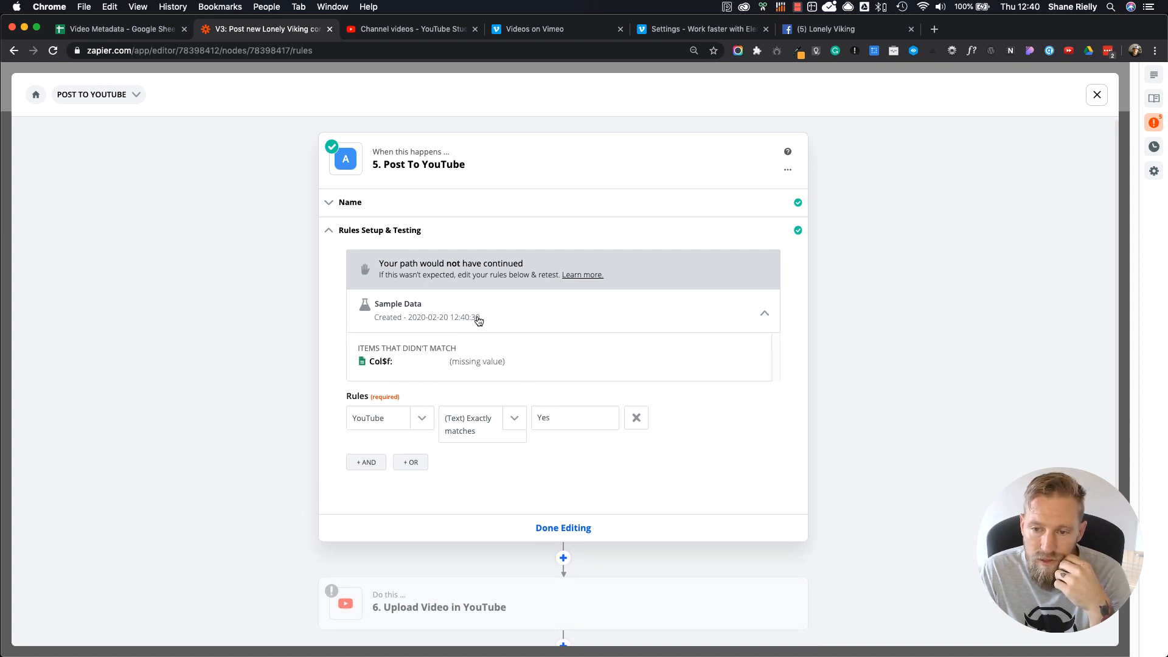